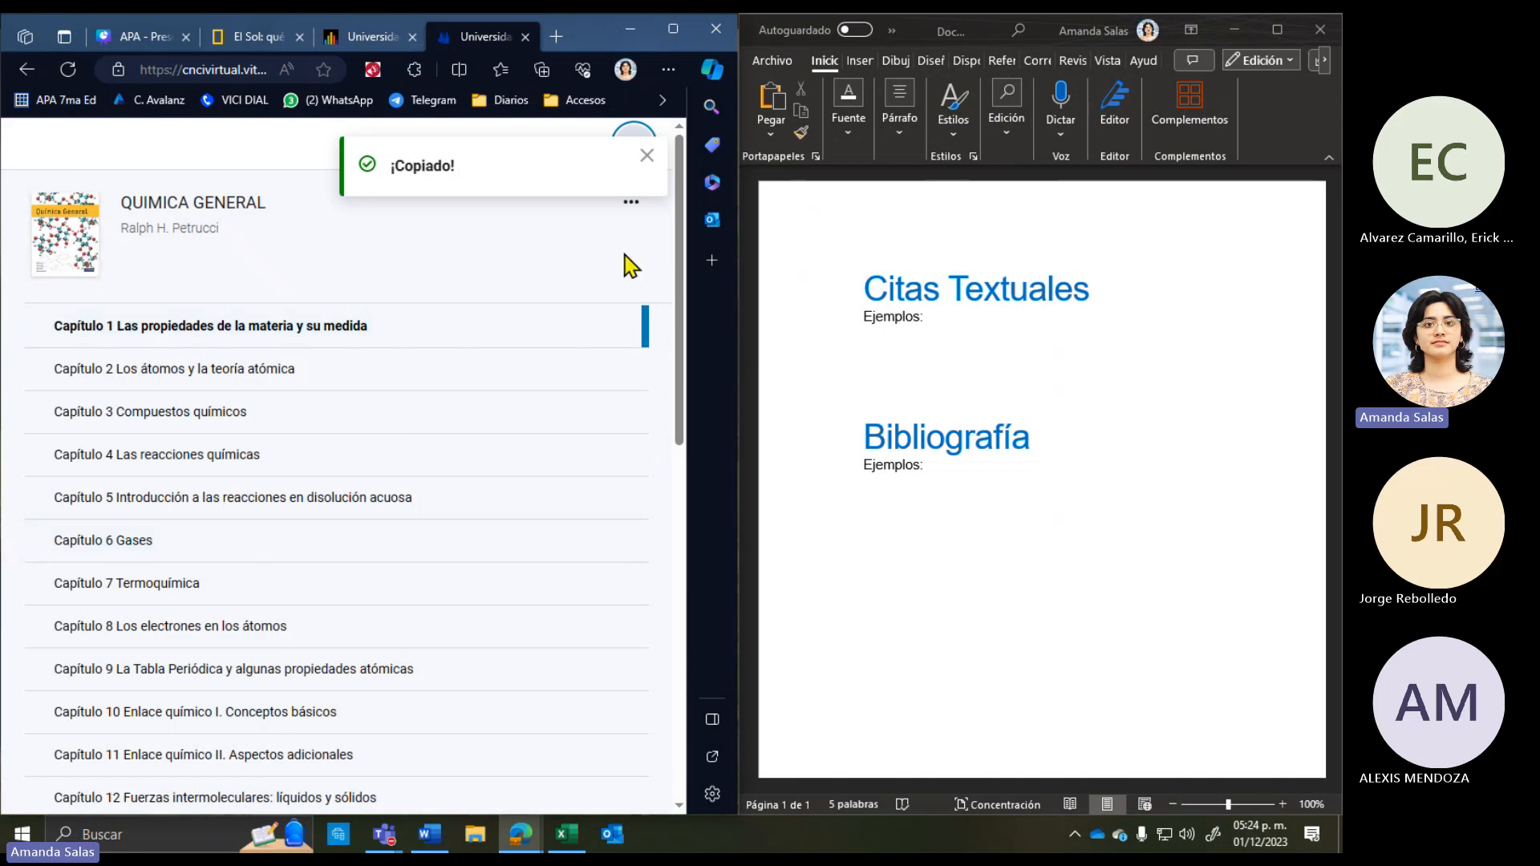
# Step: Dismiss the Copiado notice and close the Química General e-book's table of contents
pyautogui.click(645, 157)
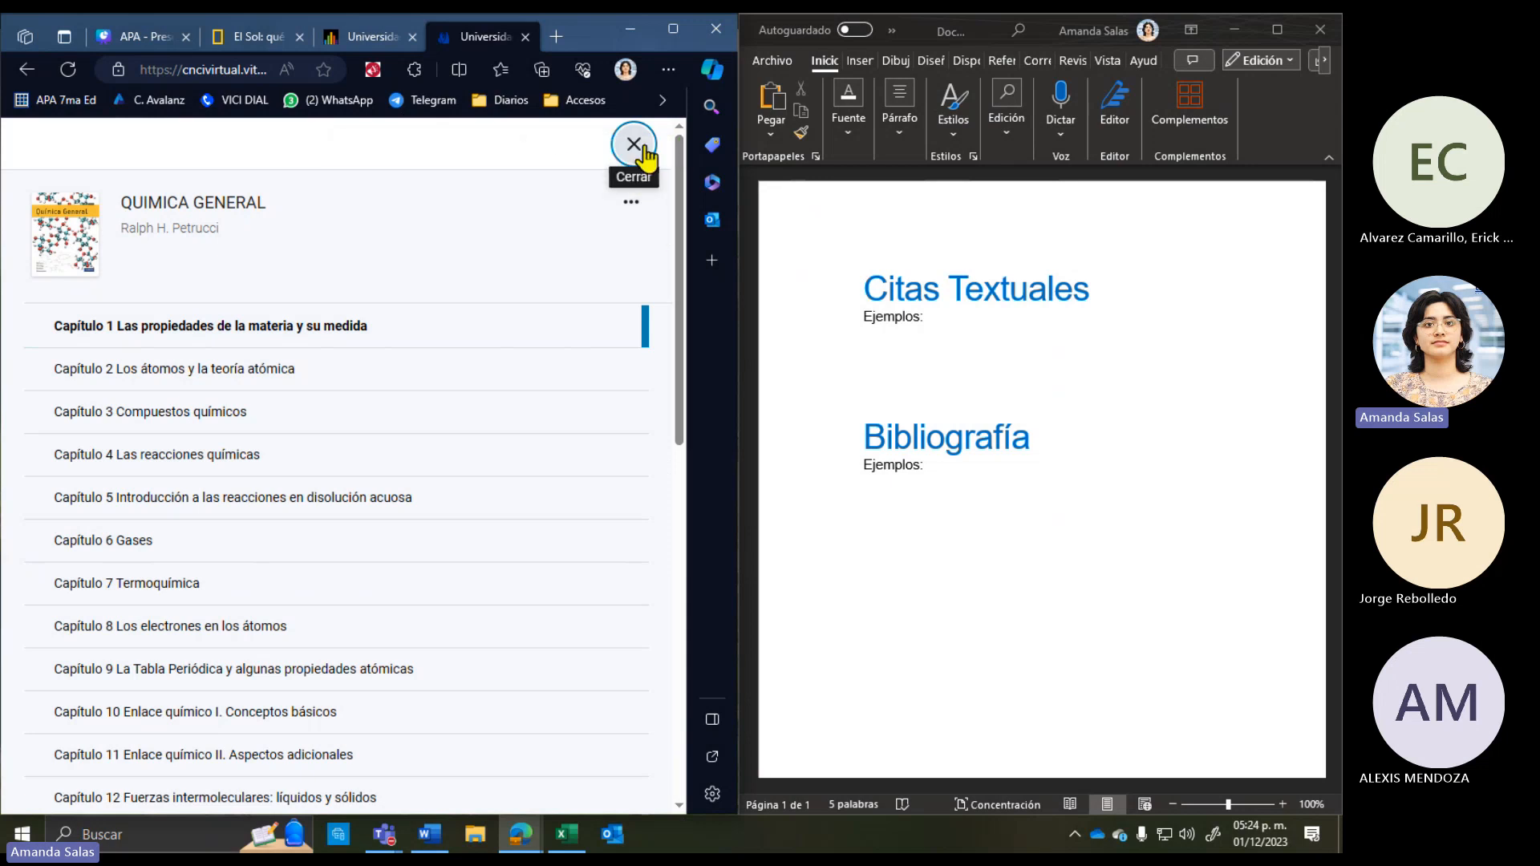
pyautogui.click(634, 146)
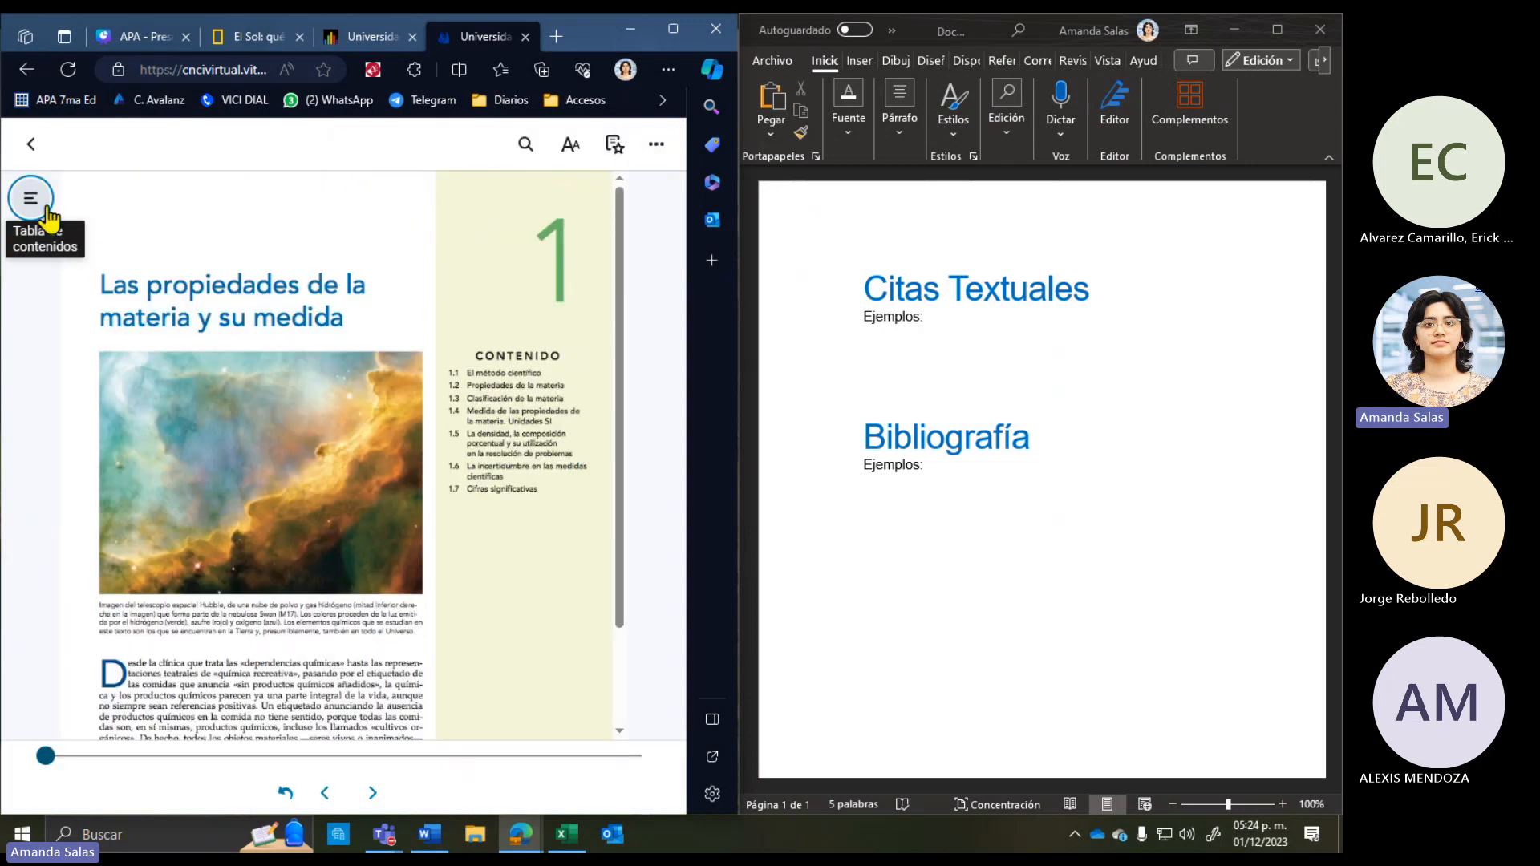
pyautogui.click(31, 197)
pyautogui.click(634, 144)
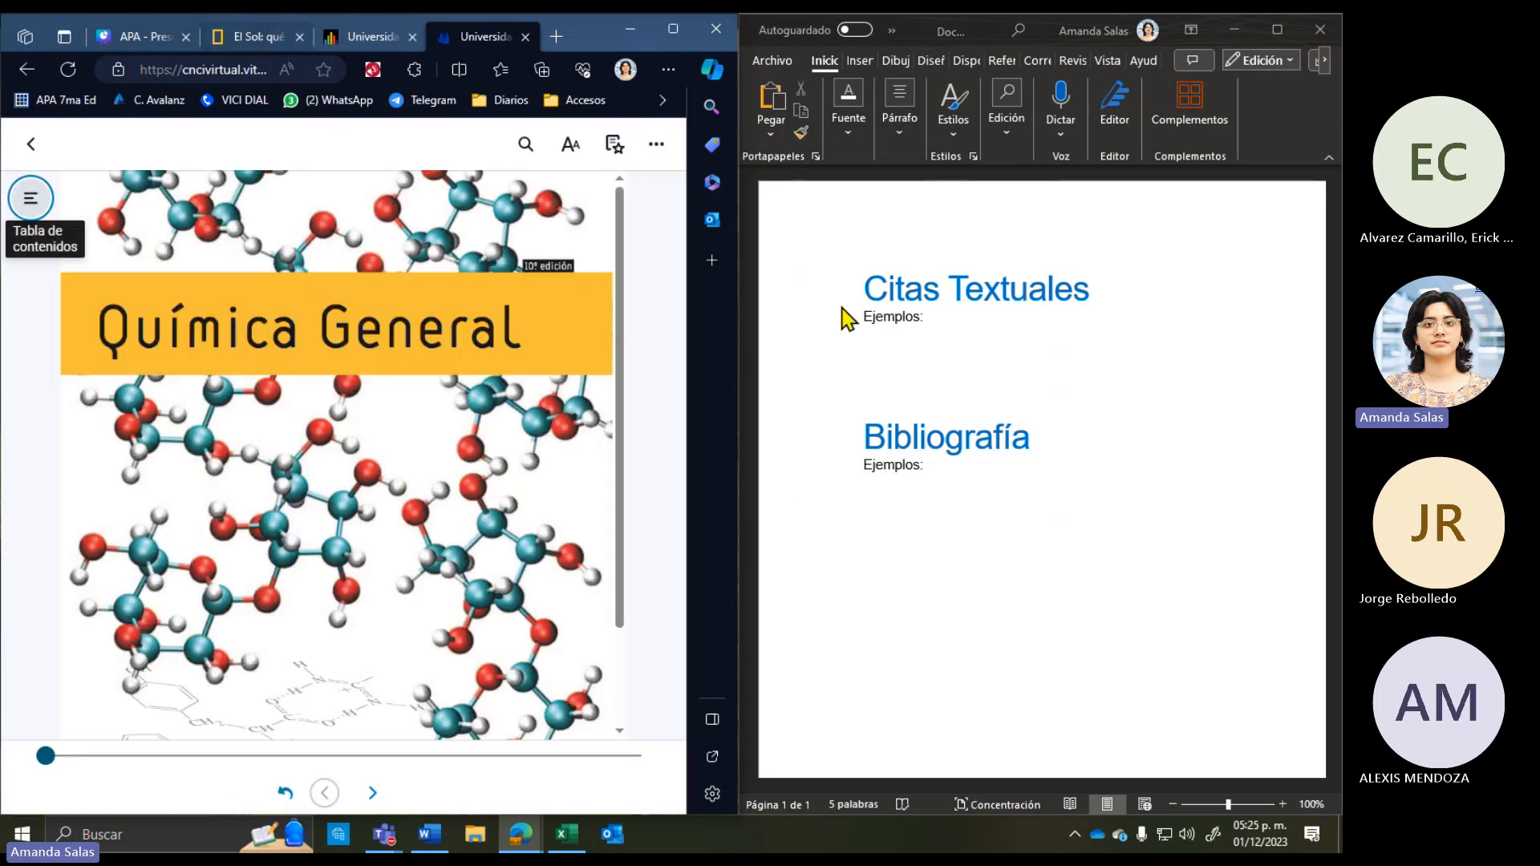
# Step: Show the El Sol National Geographic article beside Word, with the cursor under the first Ejemplos
pyautogui.click(939, 357)
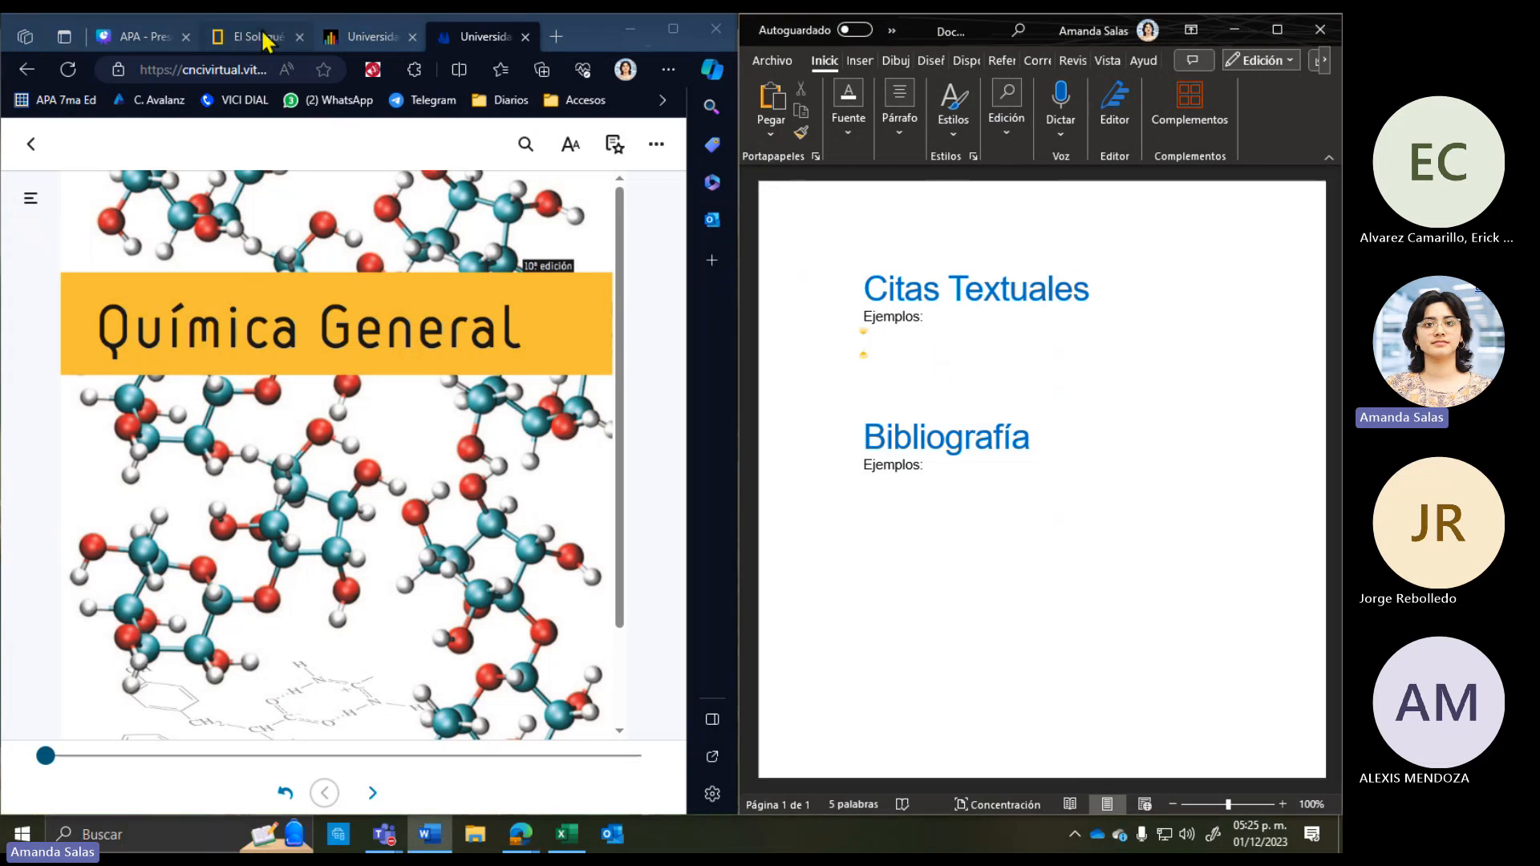
pyautogui.click(265, 37)
pyautogui.click(928, 335)
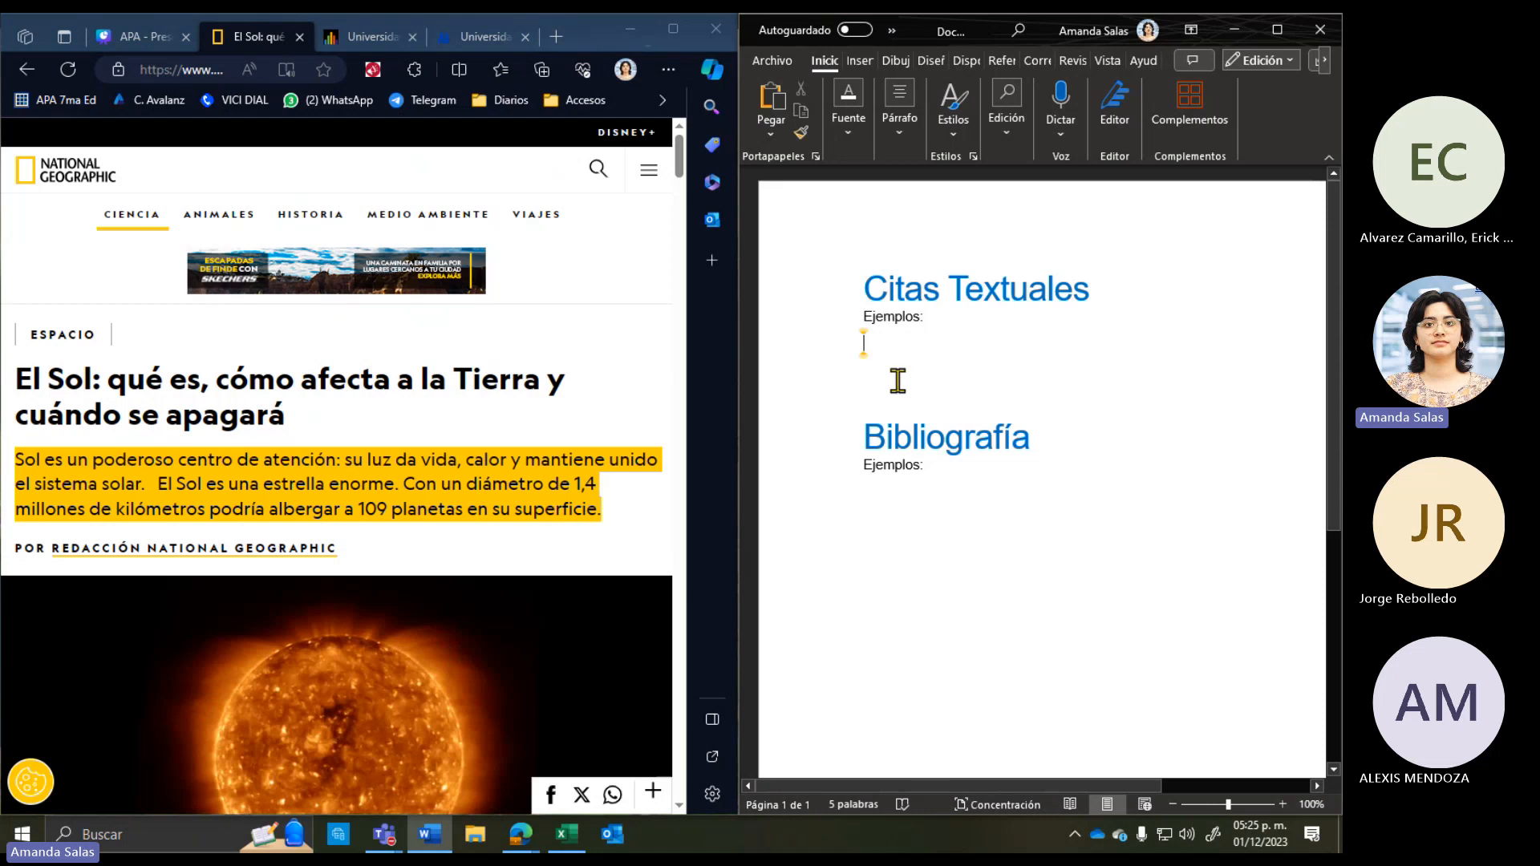
pyautogui.click(437, 456)
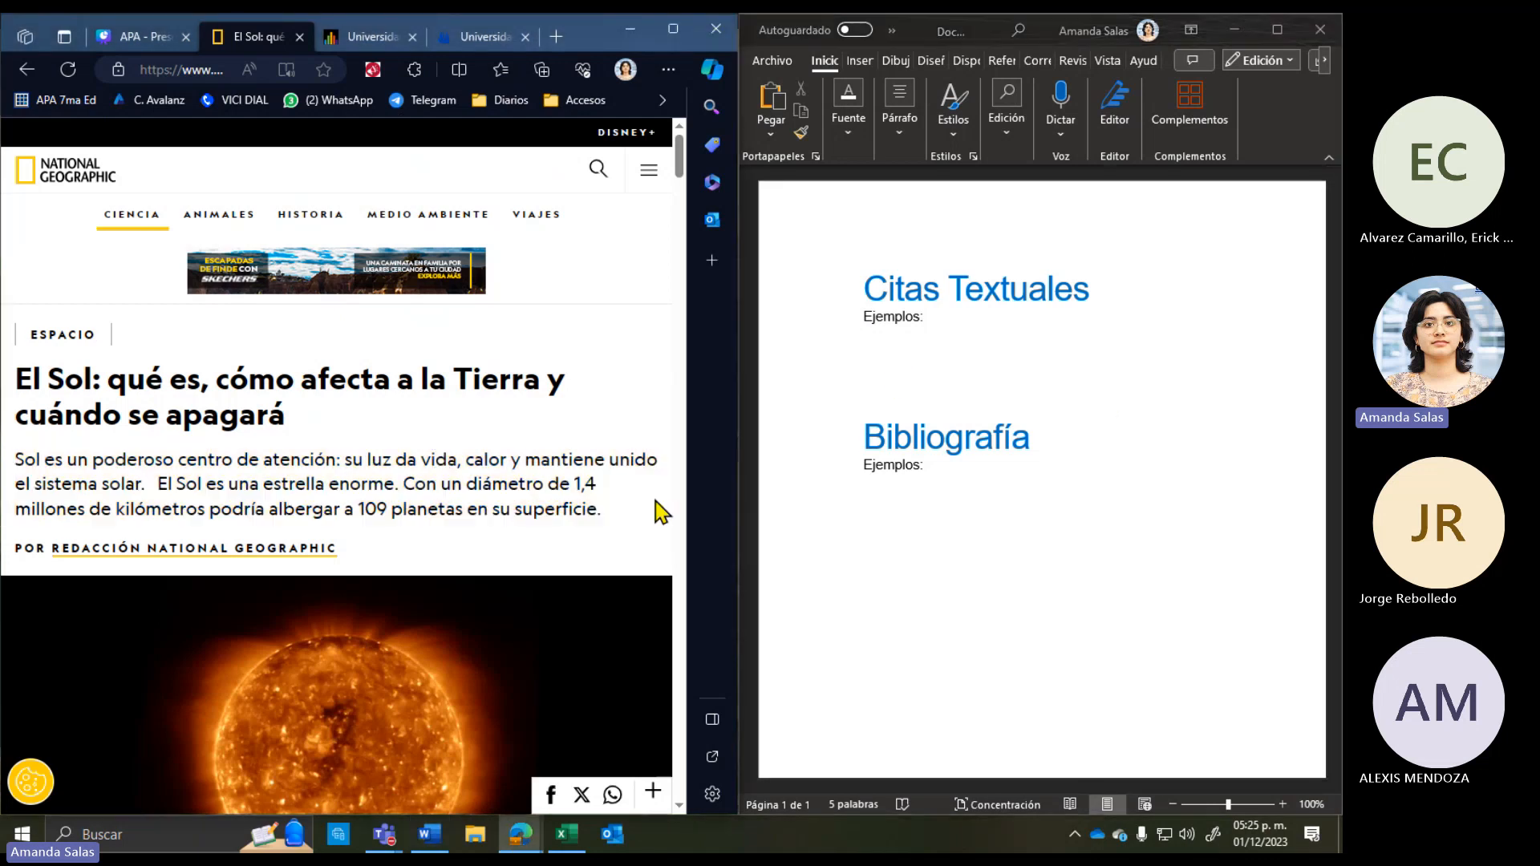
pyautogui.click(916, 358)
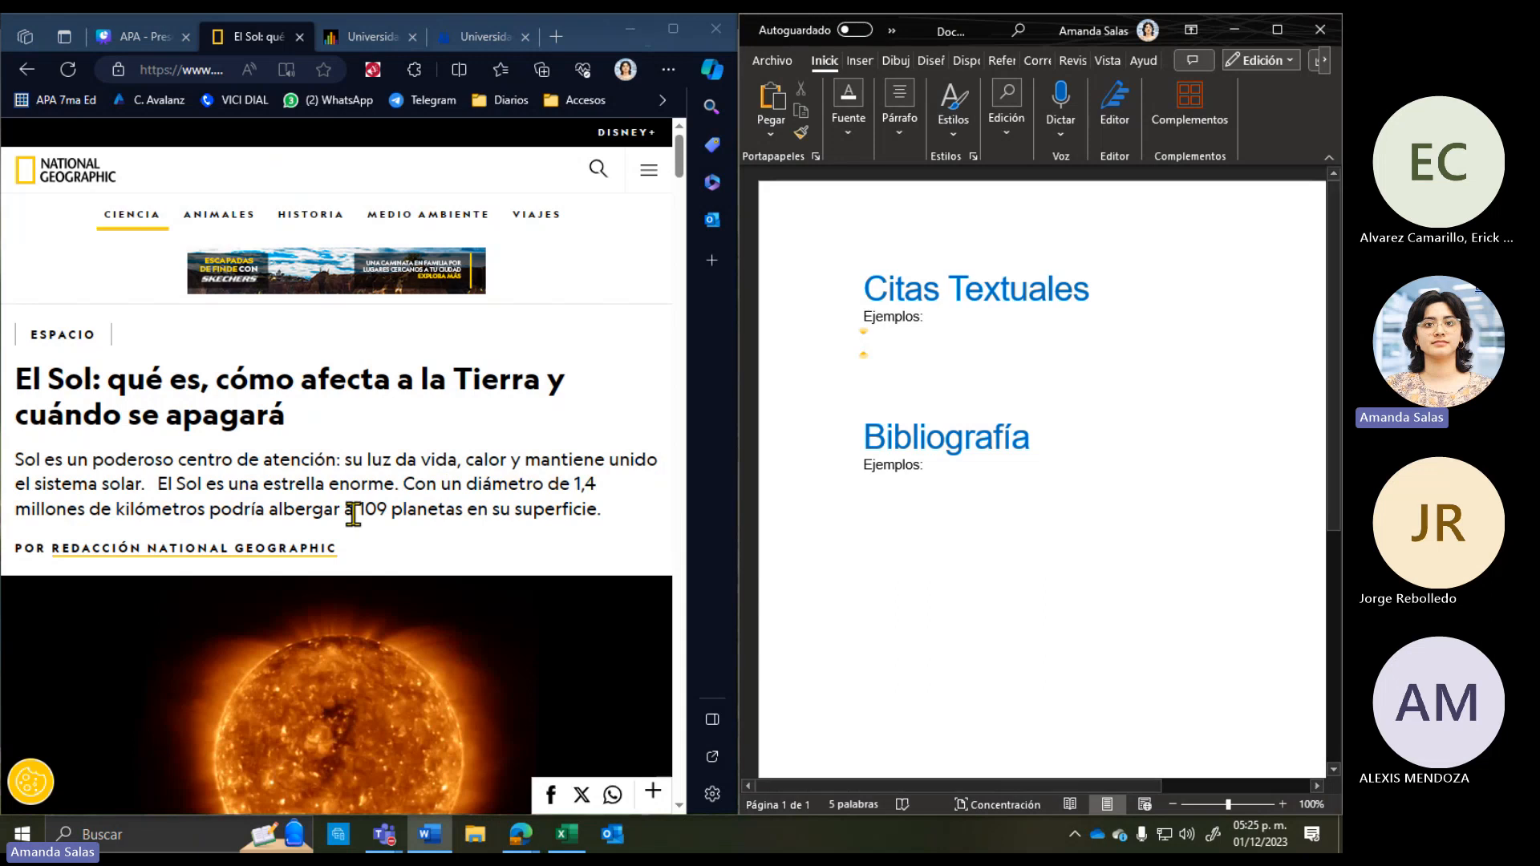
pyautogui.scroll(-1, 153, 449)
pyautogui.scroll(-5, 289, 522)
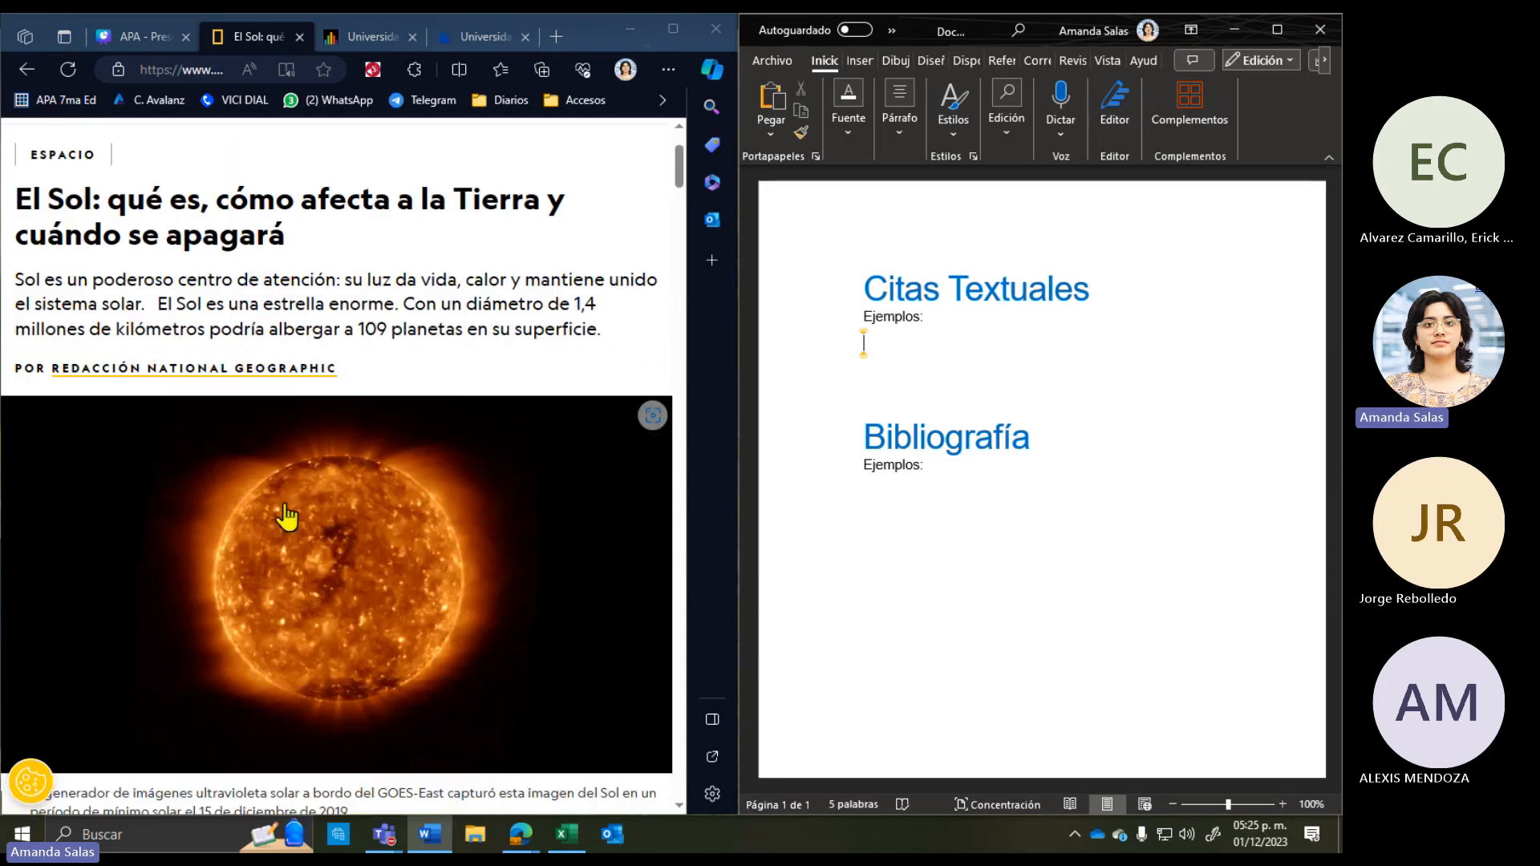
pyautogui.scroll(6, 287, 503)
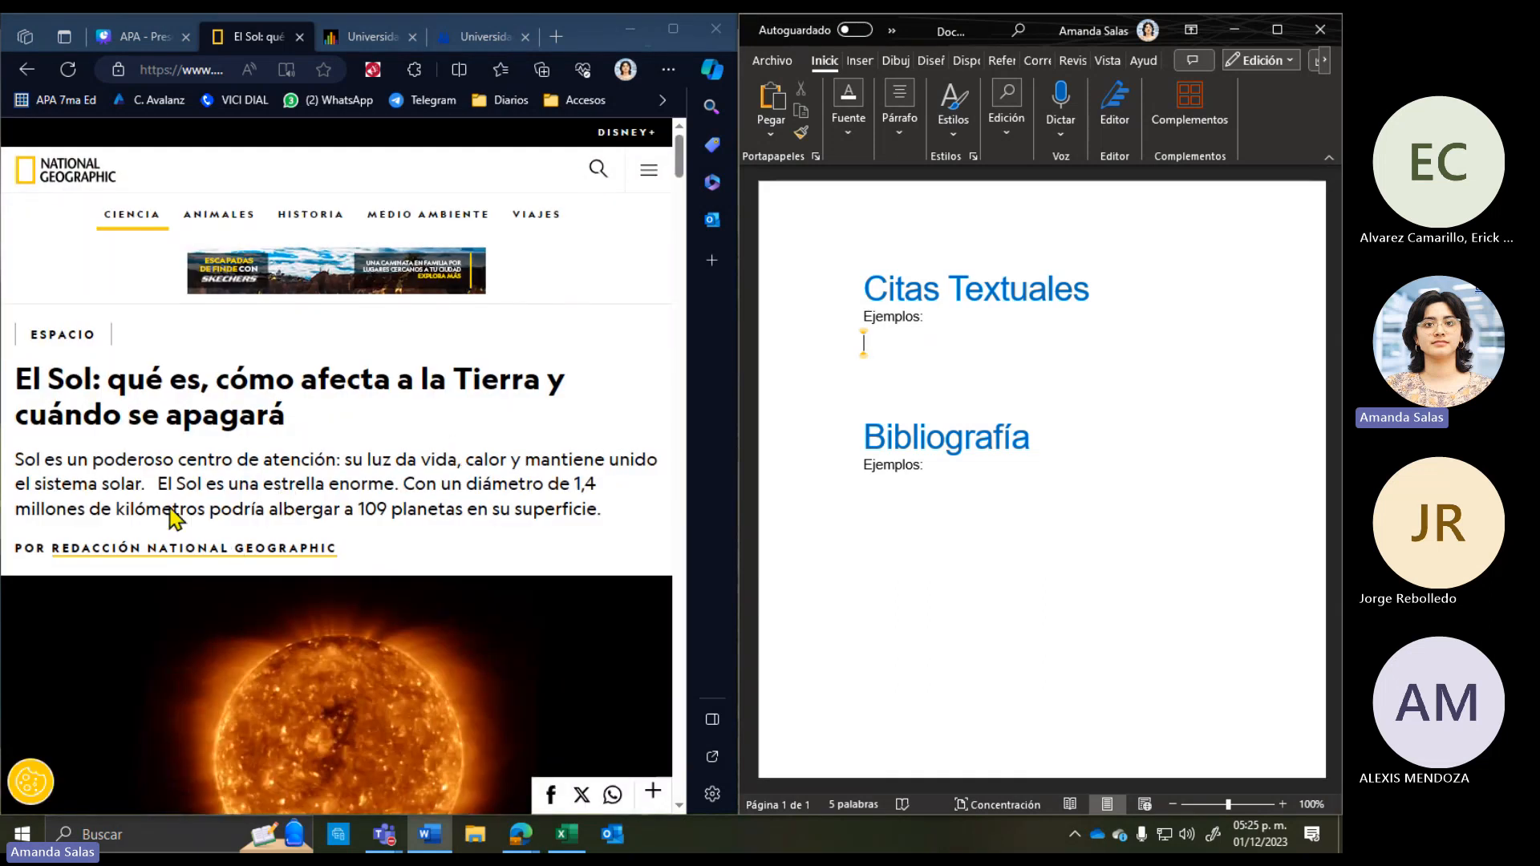
# Step: Copy the article's lead paragraph about the Sun and paste it under the first Ejemplos as a quotation
pyautogui.moveTo(612, 519); pyautogui.dragTo(14, 479)
pyautogui.press('super+c')
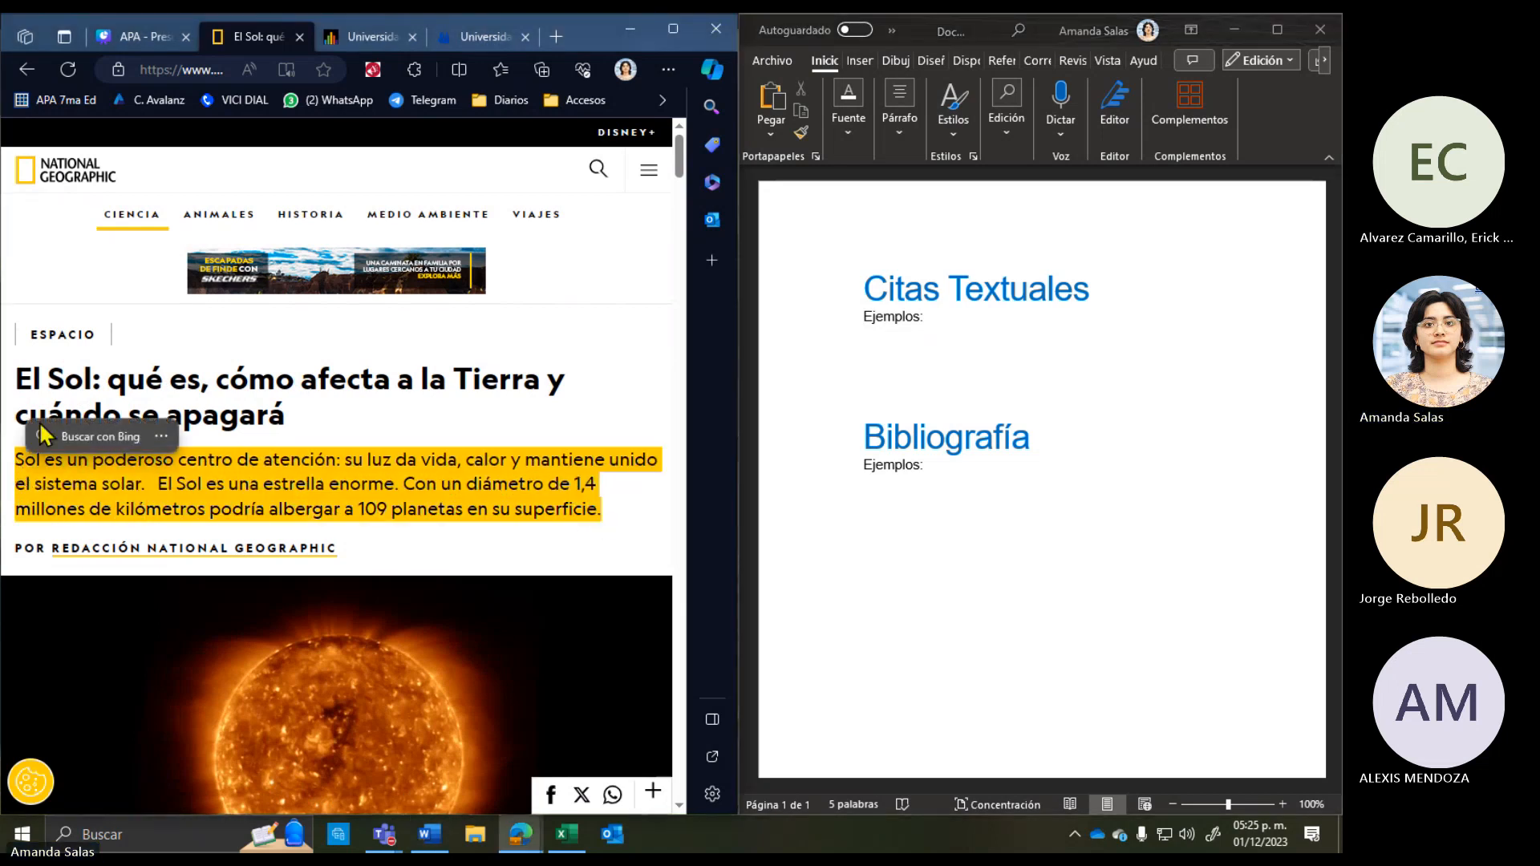
pyautogui.rightClick(226, 498)
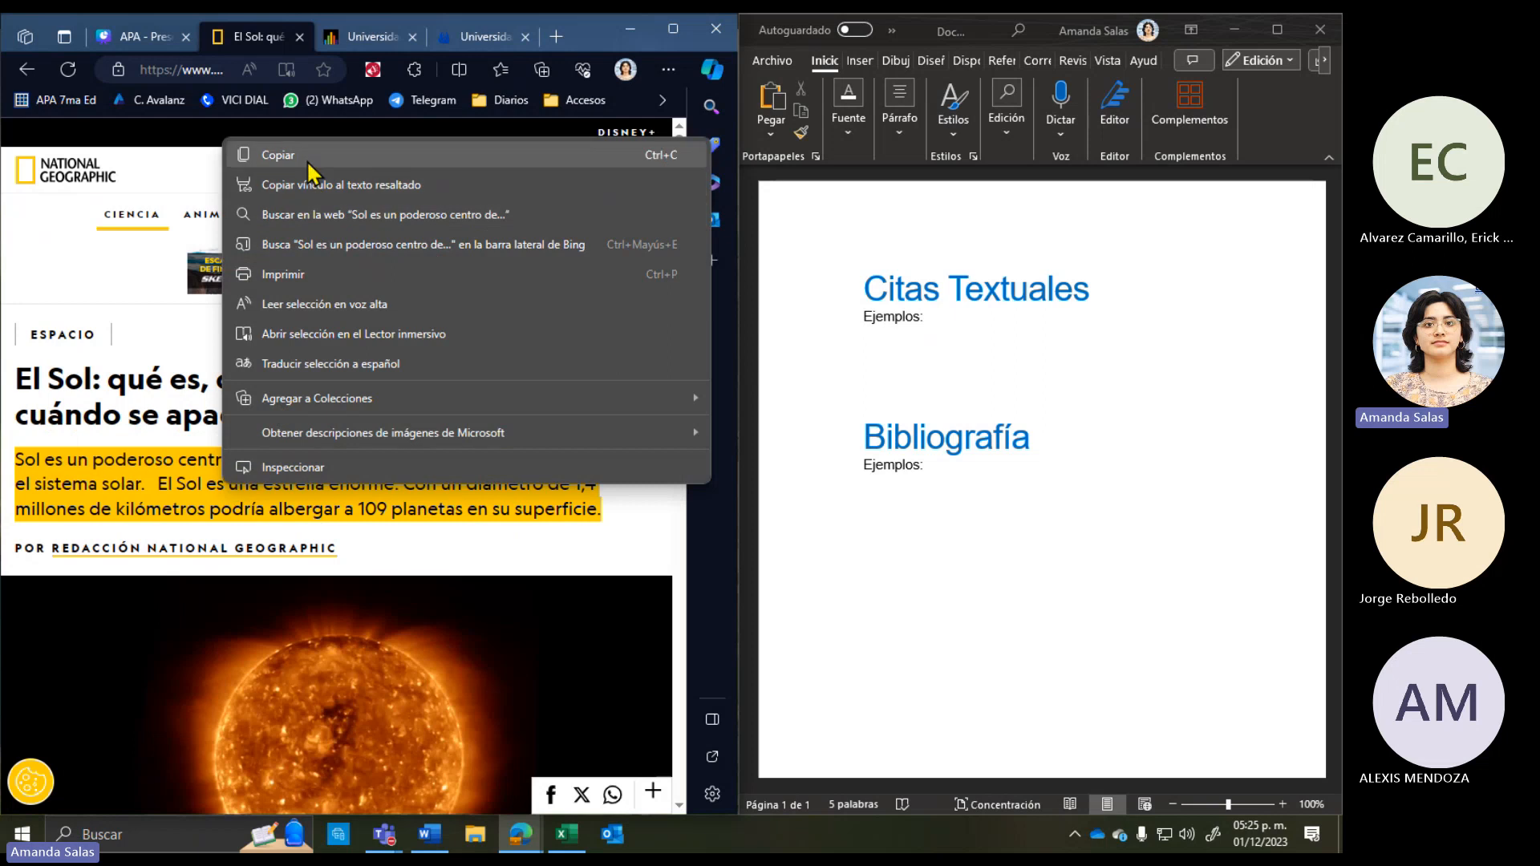
pyautogui.click(311, 157)
pyautogui.click(920, 361)
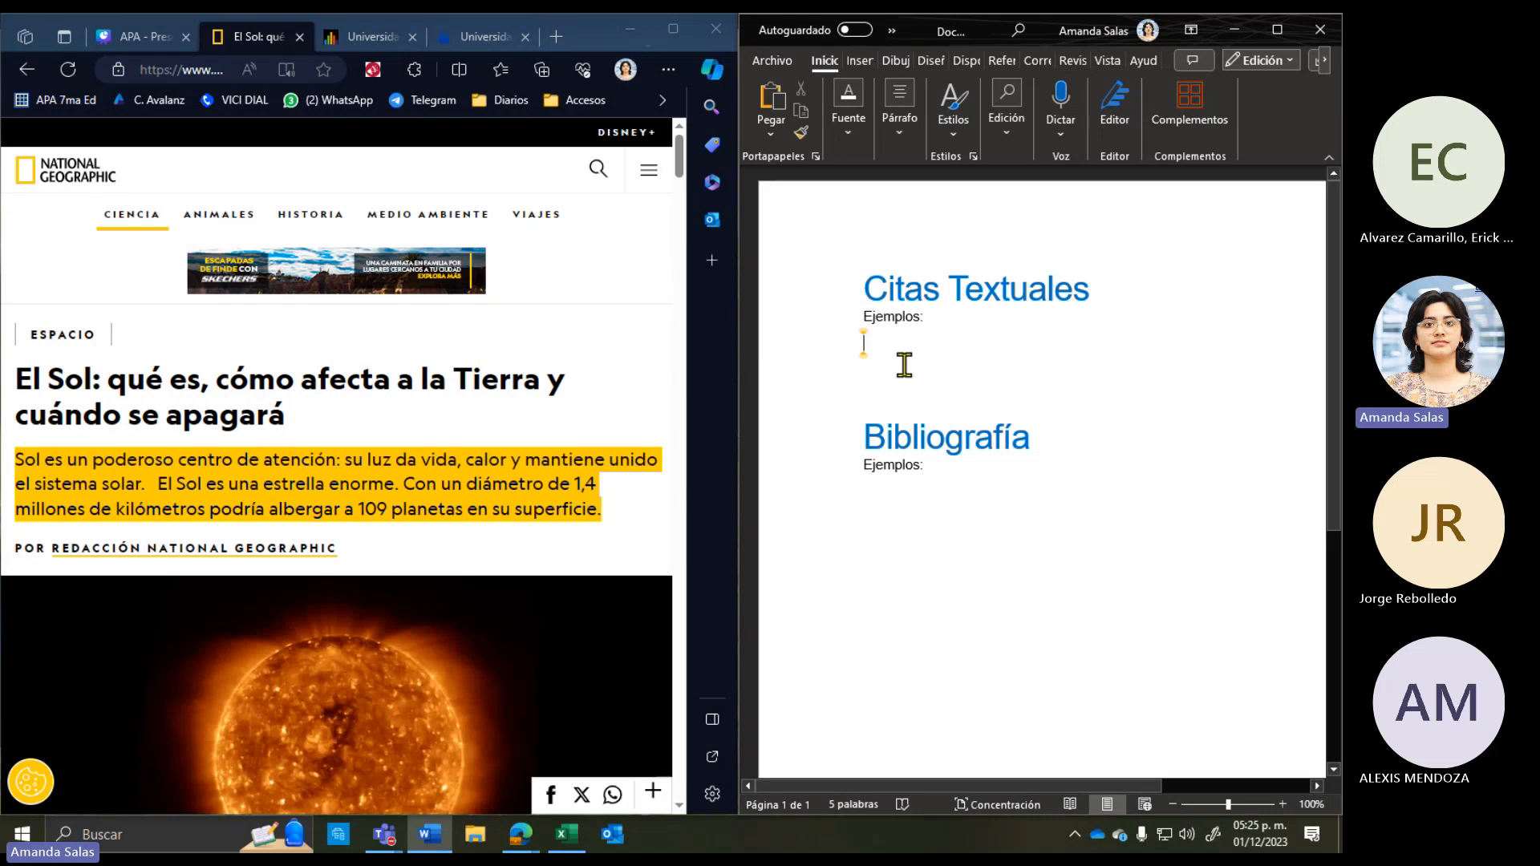
pyautogui.rightClick(903, 365)
pyautogui.click(1003, 485)
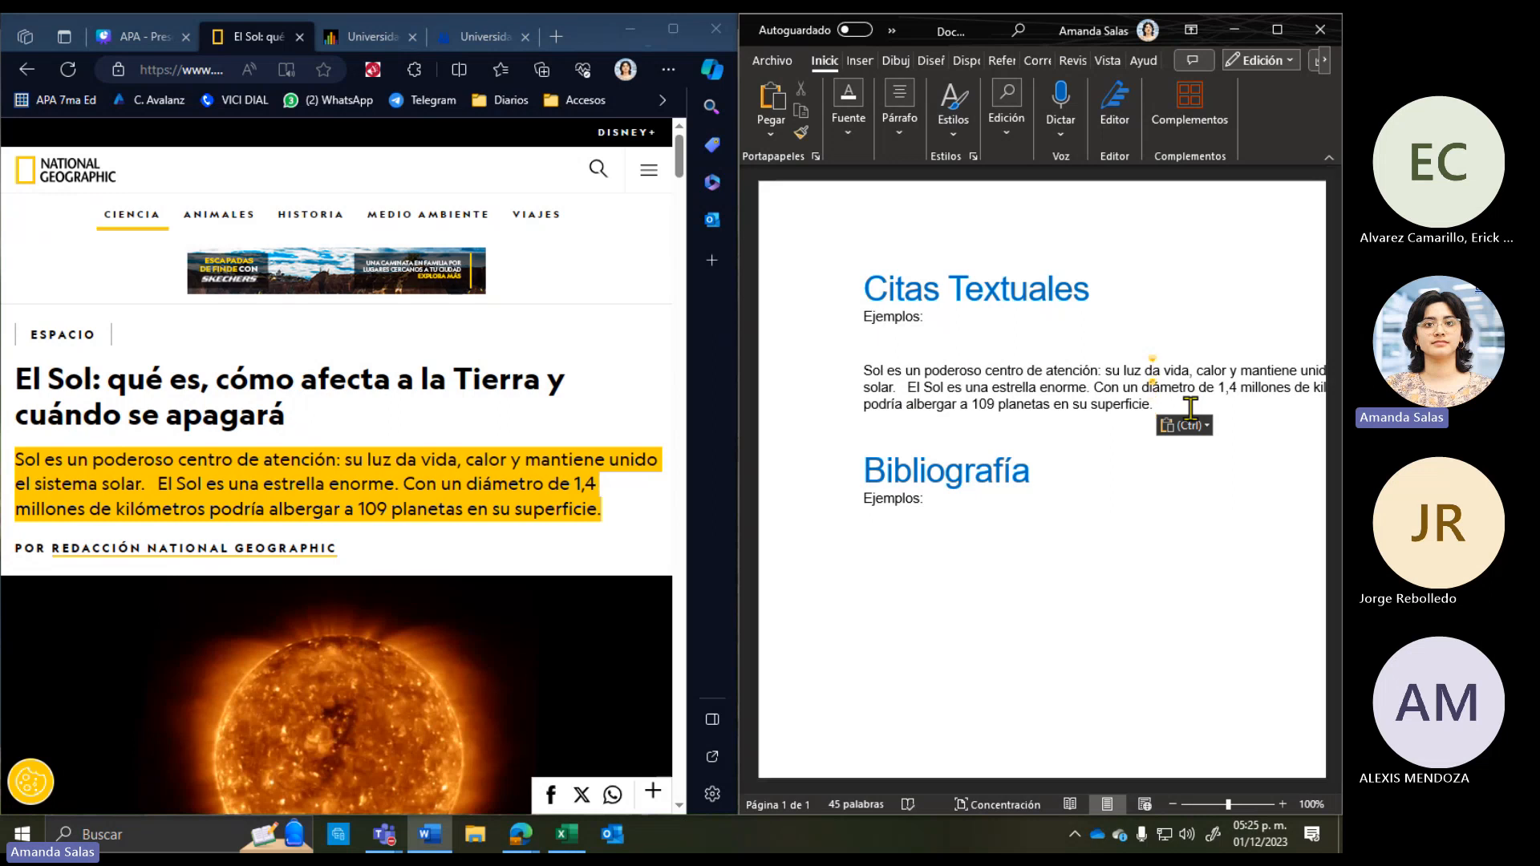
pyautogui.press('Tab')
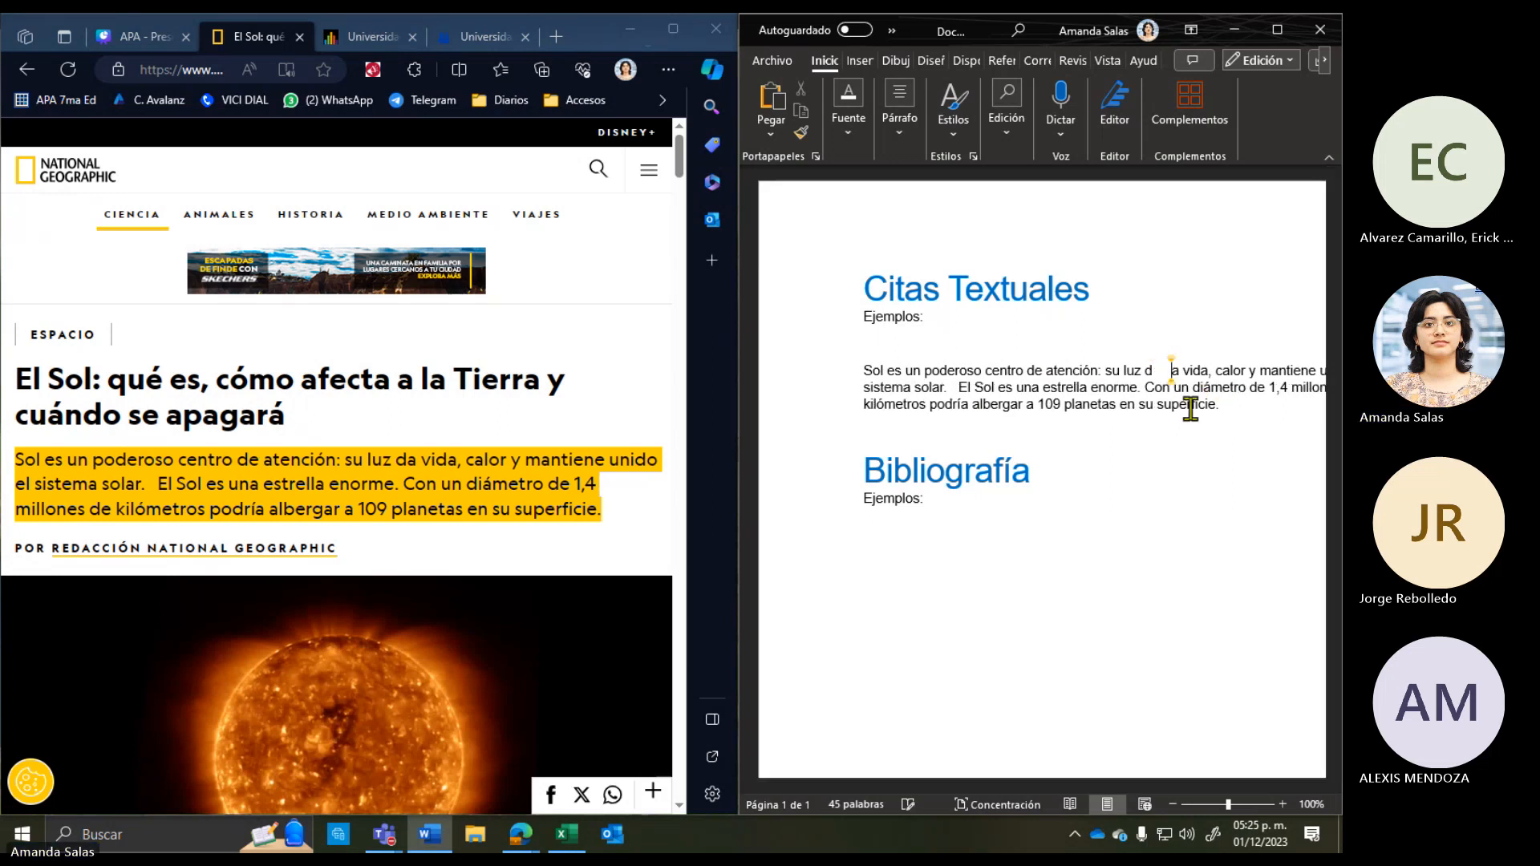
pyautogui.press('BackSpace')
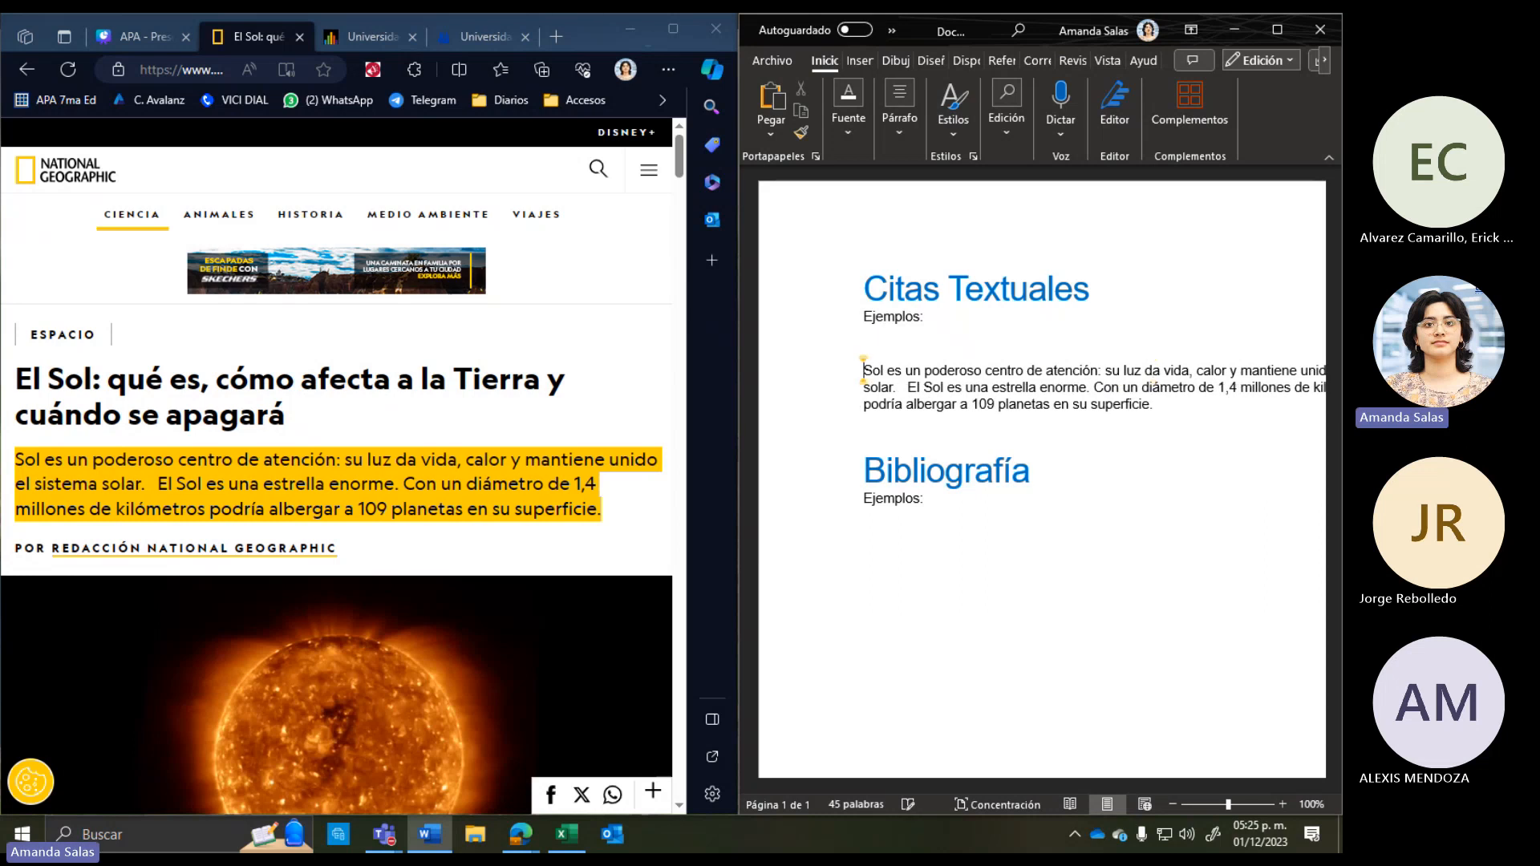
pyautogui.write('"')
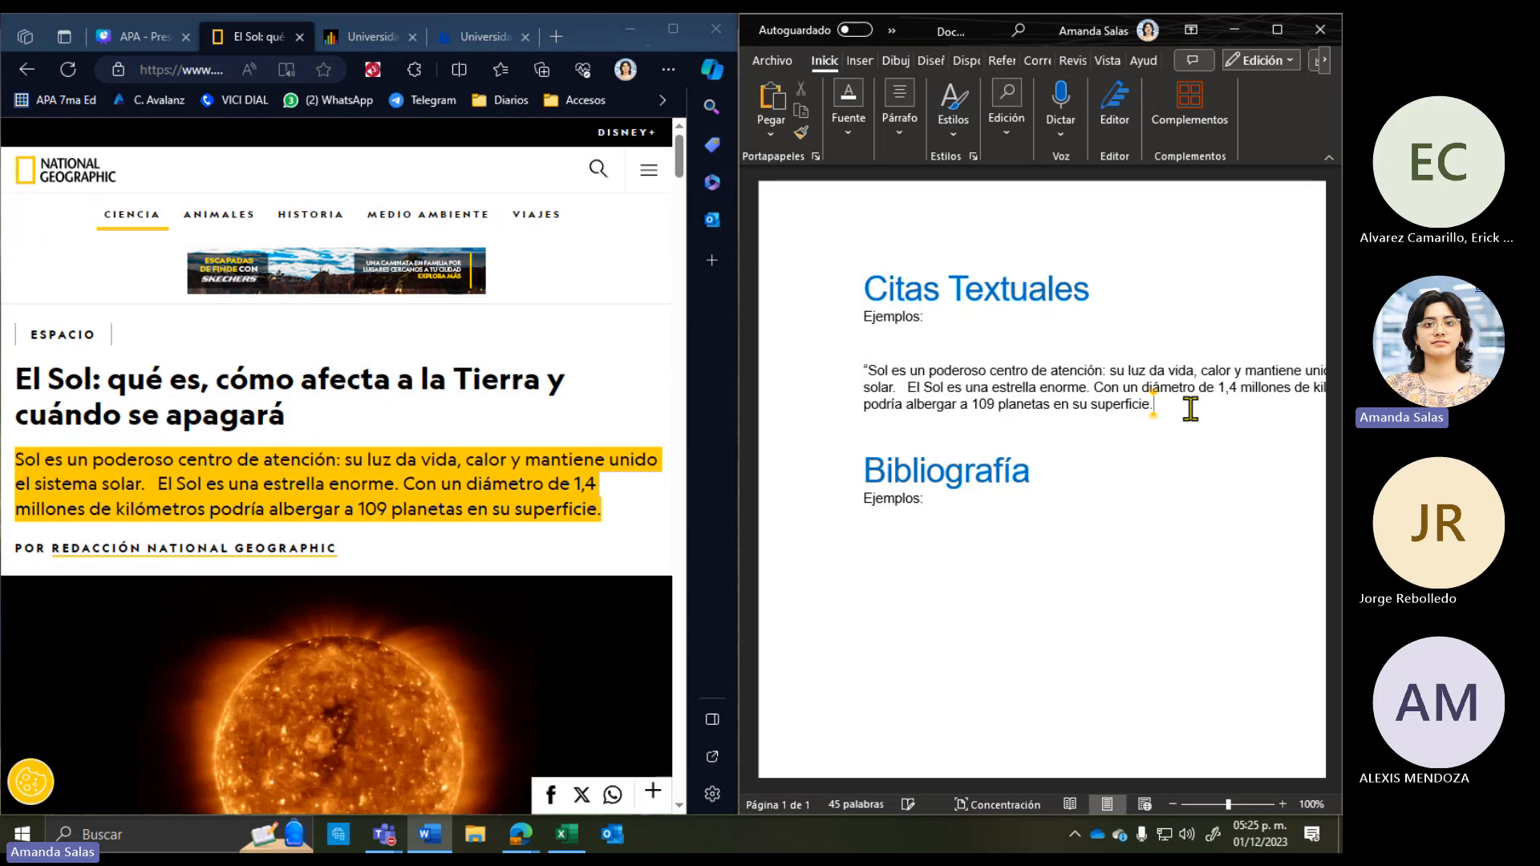
pyautogui.write('"')
pyautogui.click(160, 410)
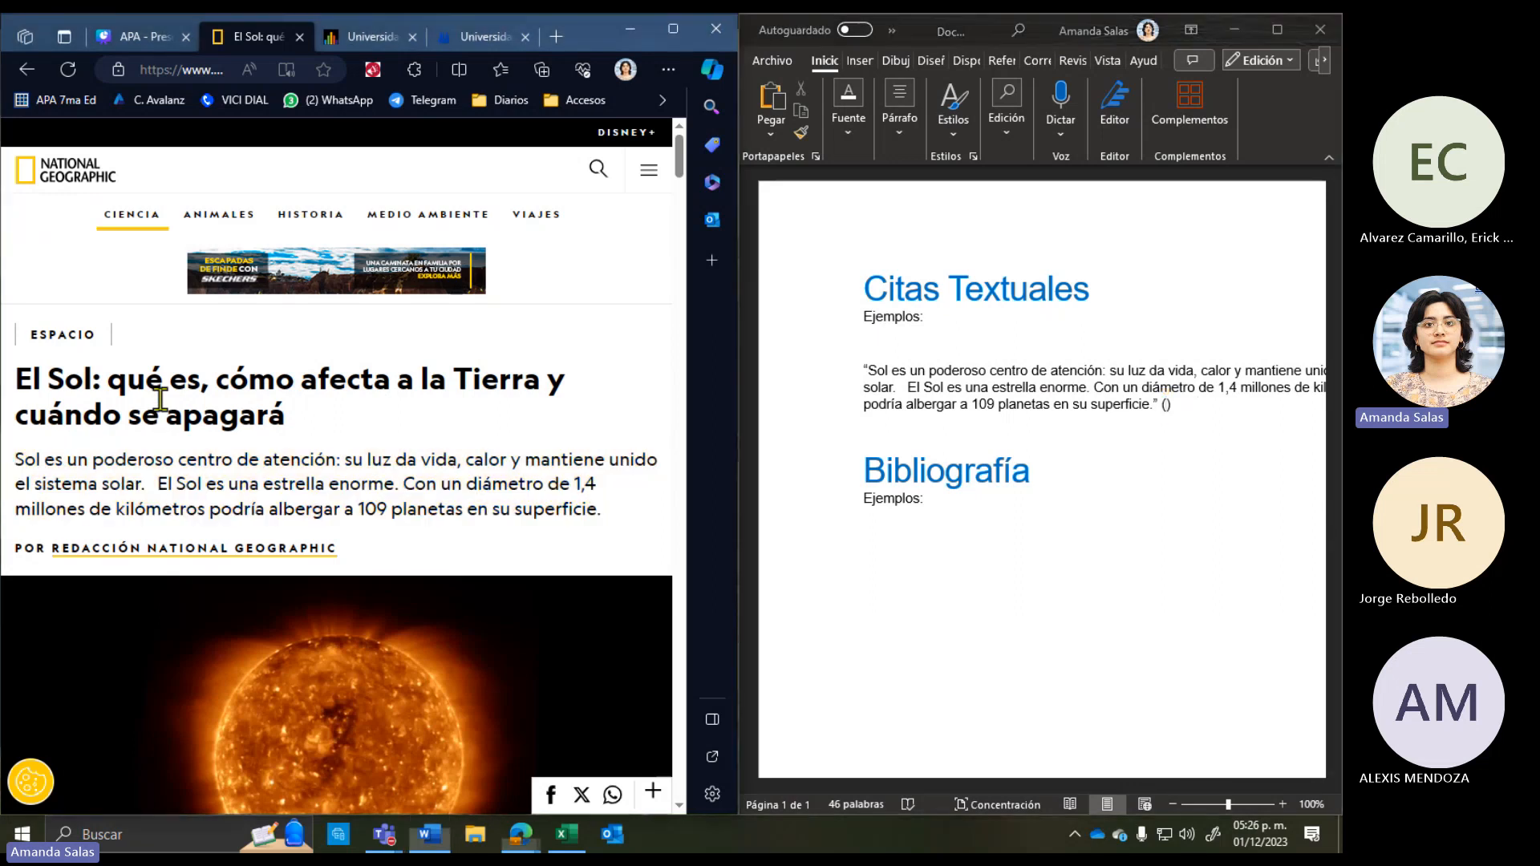
pyautogui.scroll(-10, 160, 405)
pyautogui.scroll(10, 161, 401)
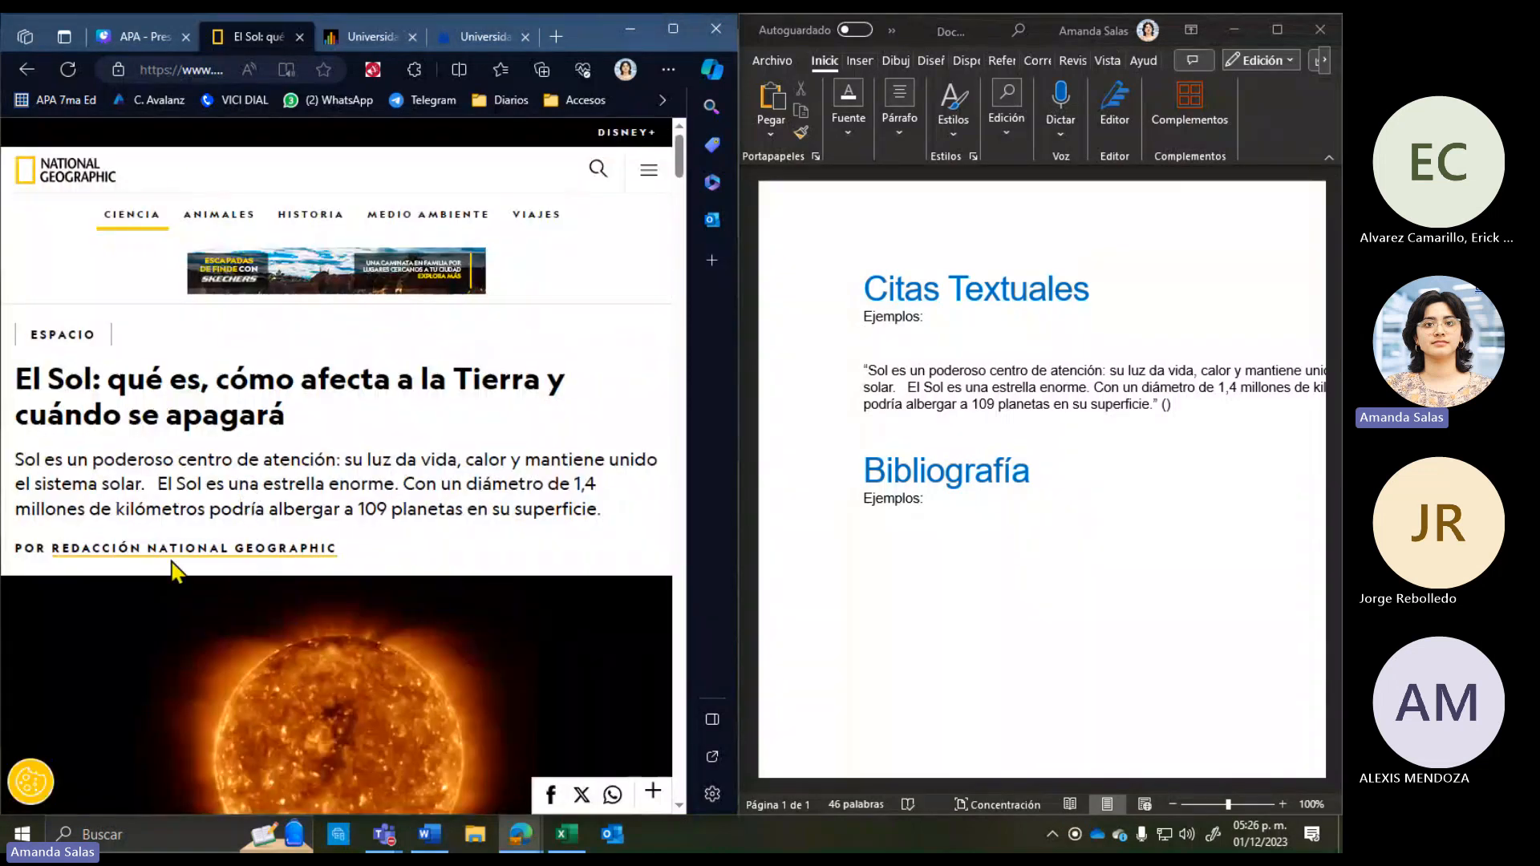
pyautogui.scroll(-5, 365, 581)
pyautogui.scroll(-15, 177, 591)
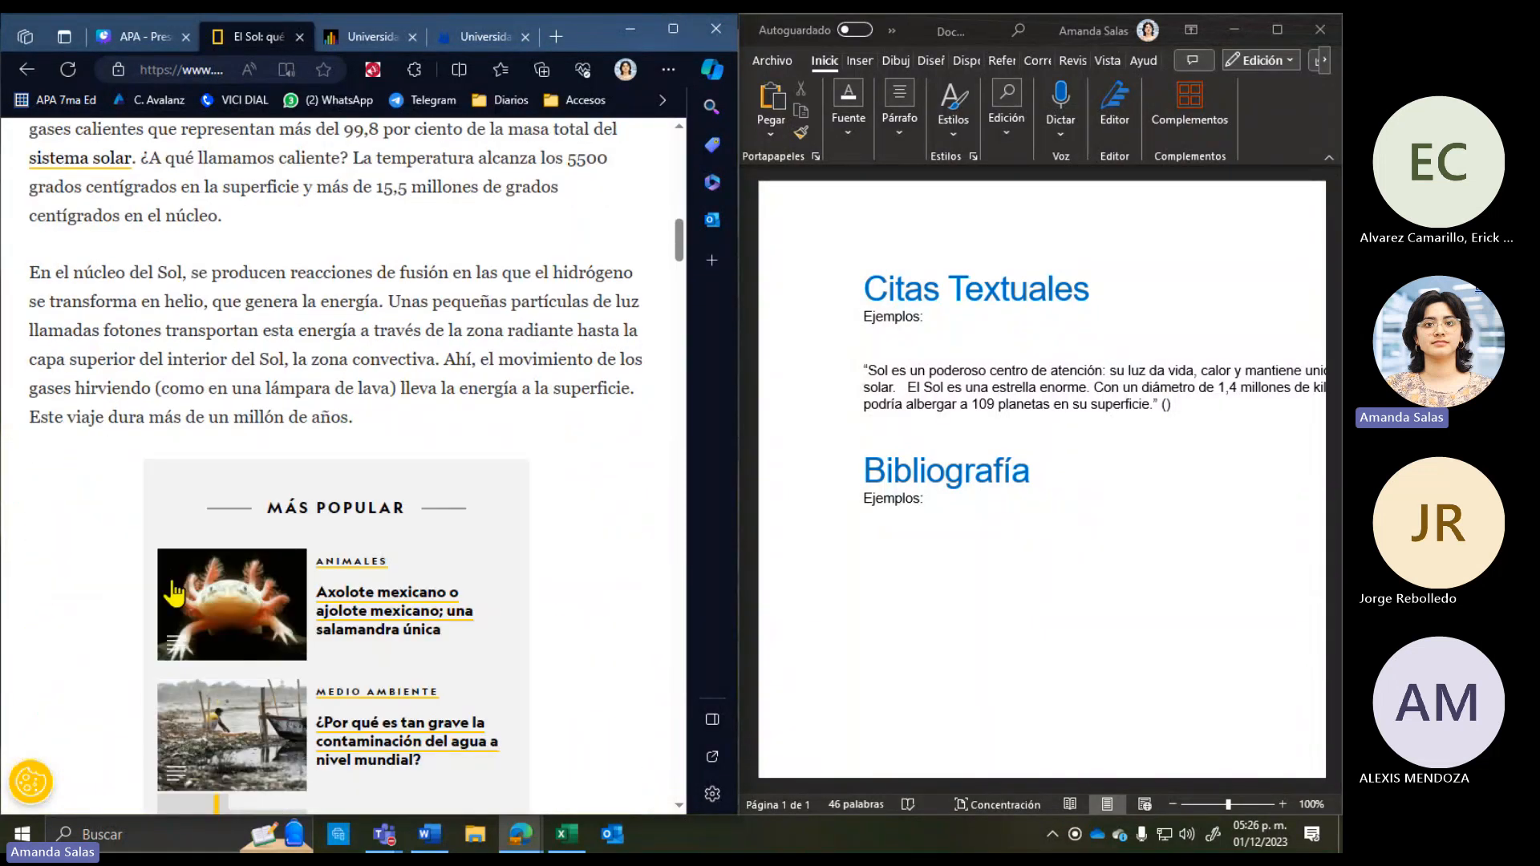
pyautogui.scroll(-15, 174, 593)
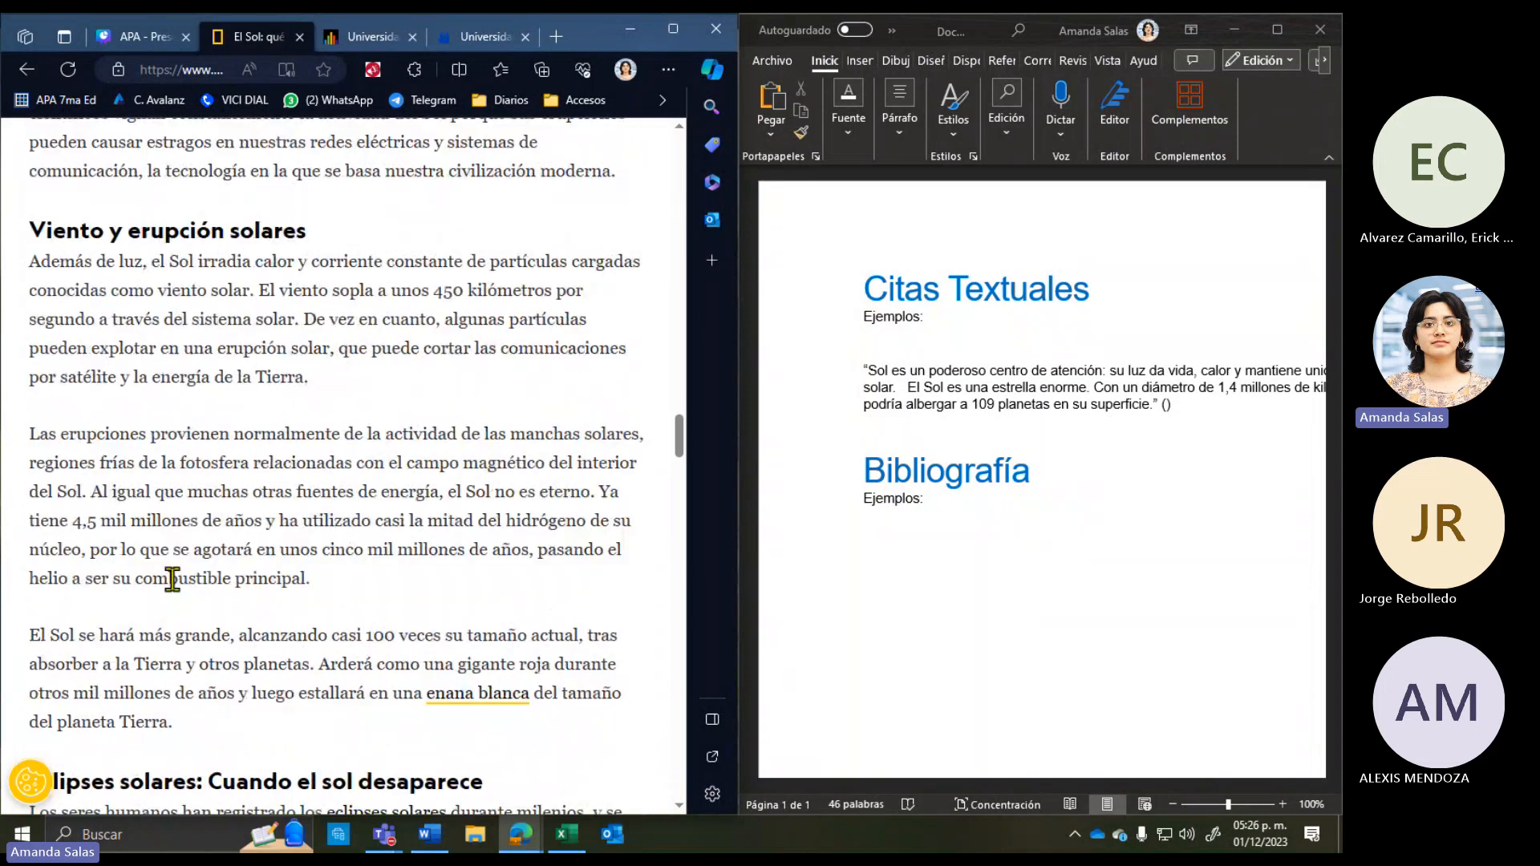
pyautogui.scroll(-15, 176, 591)
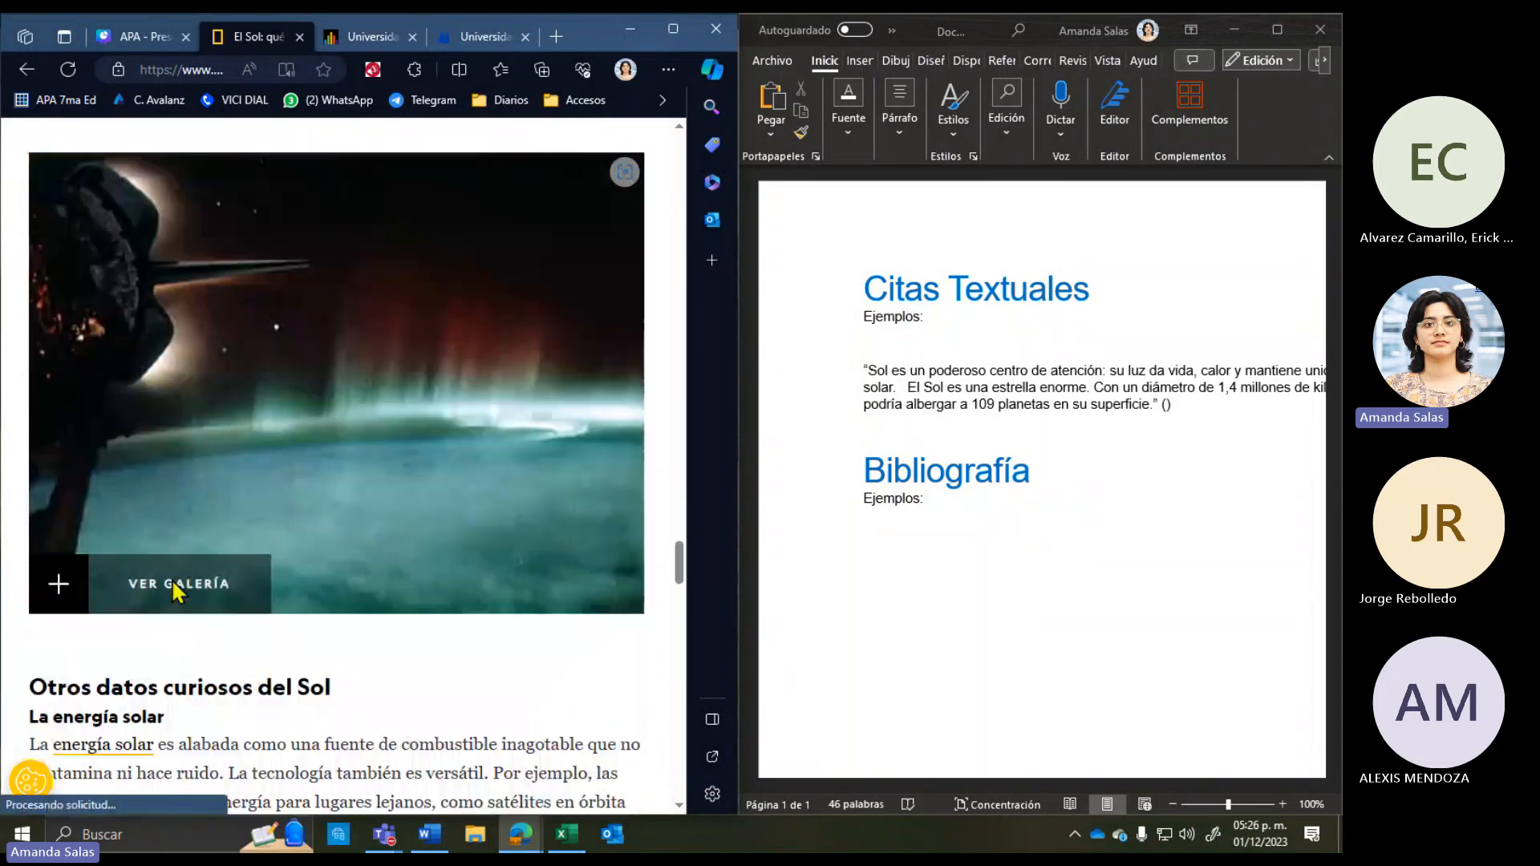
pyautogui.scroll(-10, 171, 581)
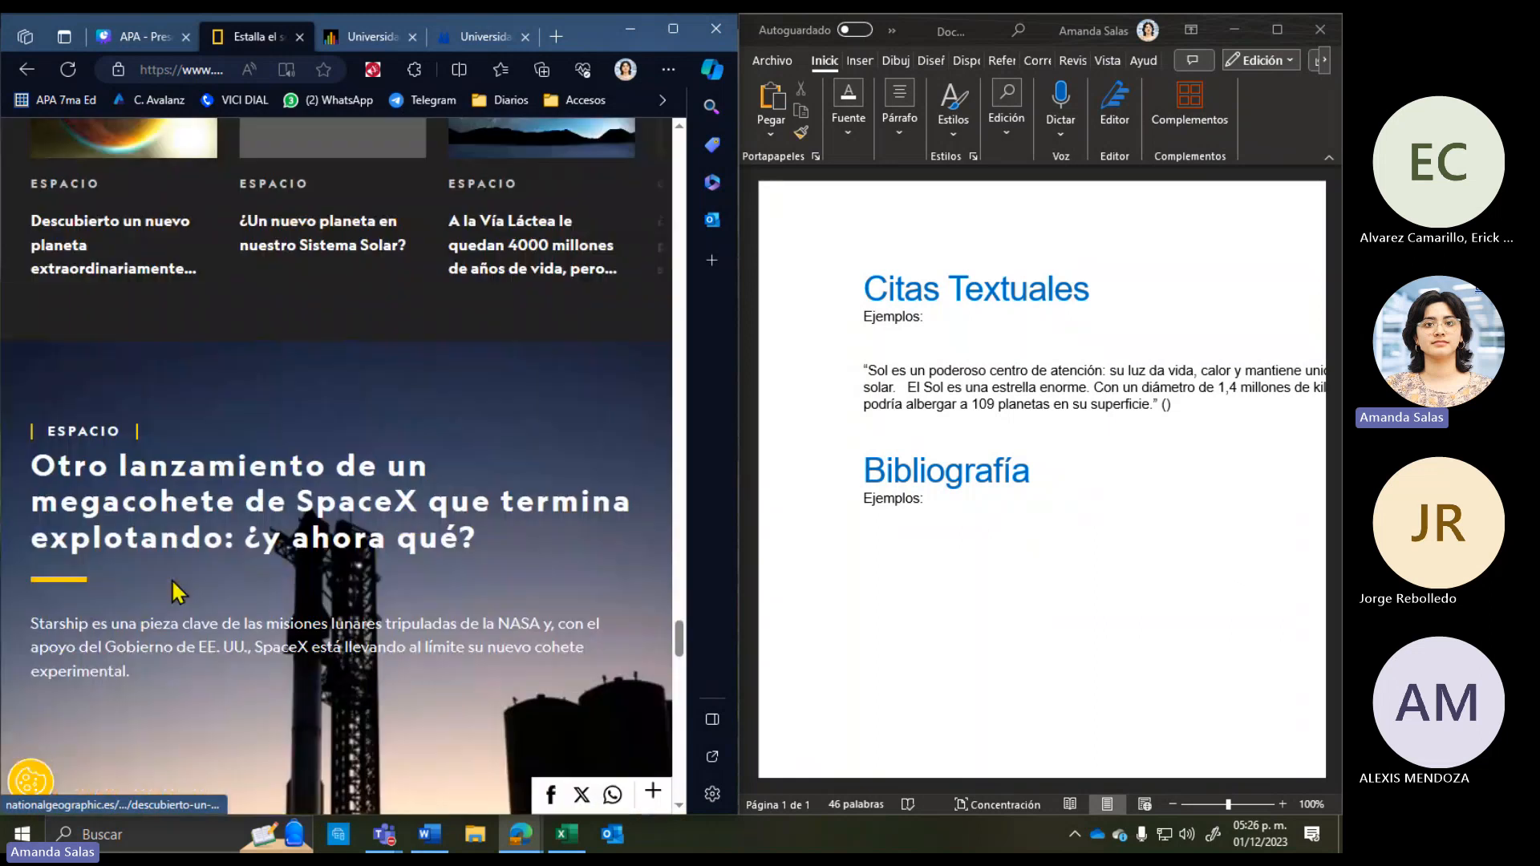
pyautogui.scroll(6, 171, 579)
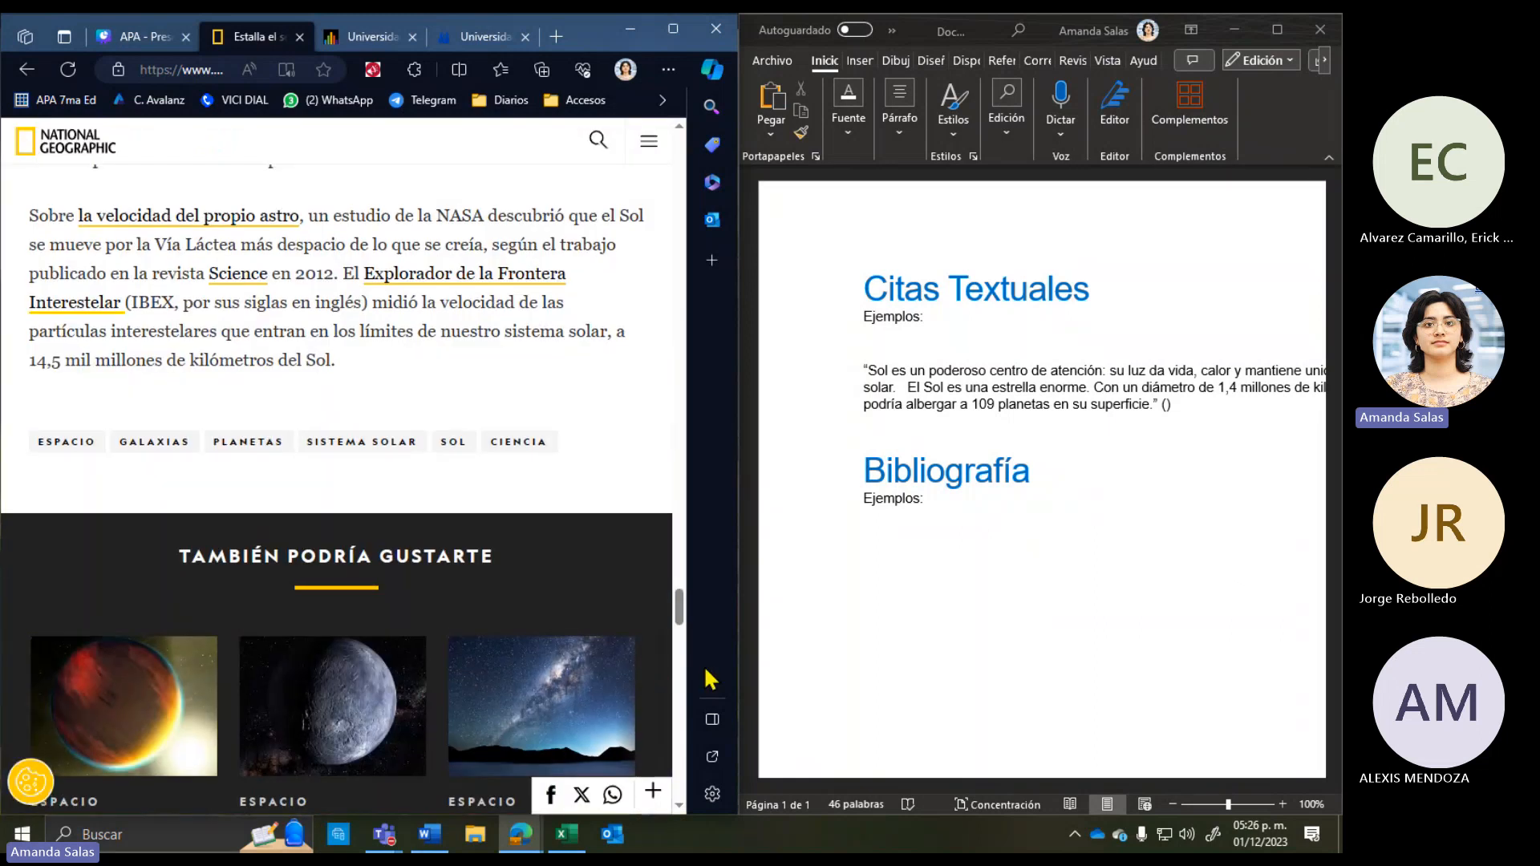
pyautogui.moveTo(680, 609); pyautogui.dragTo(682, 154)
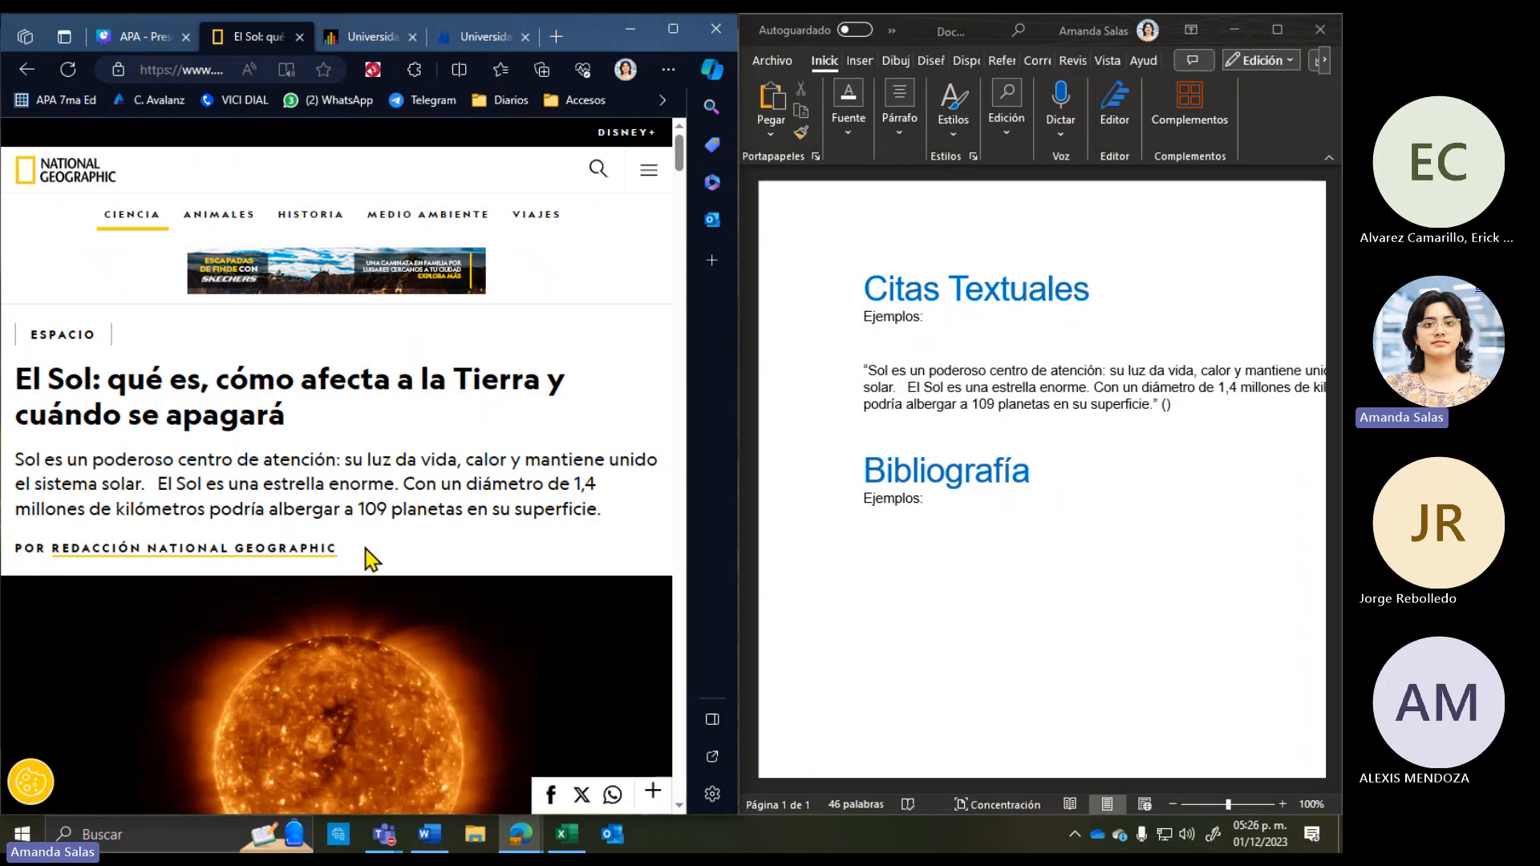
# Step: Type 'National Geographic,' inside the parentheses after the Sun quotation, correcting typos
pyautogui.click(1165, 406)
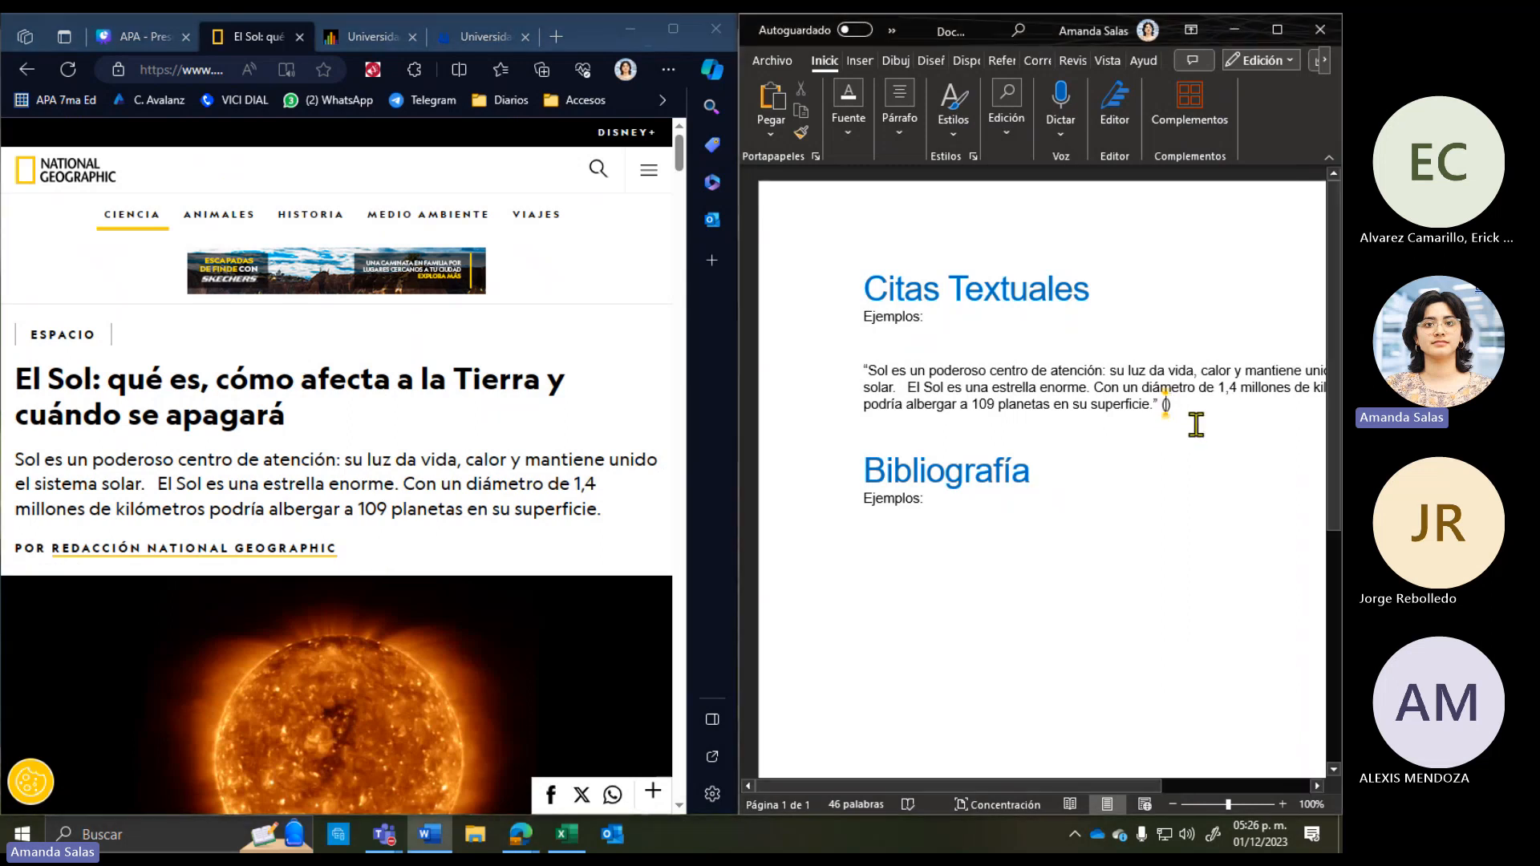
pyautogui.write('National Ge')
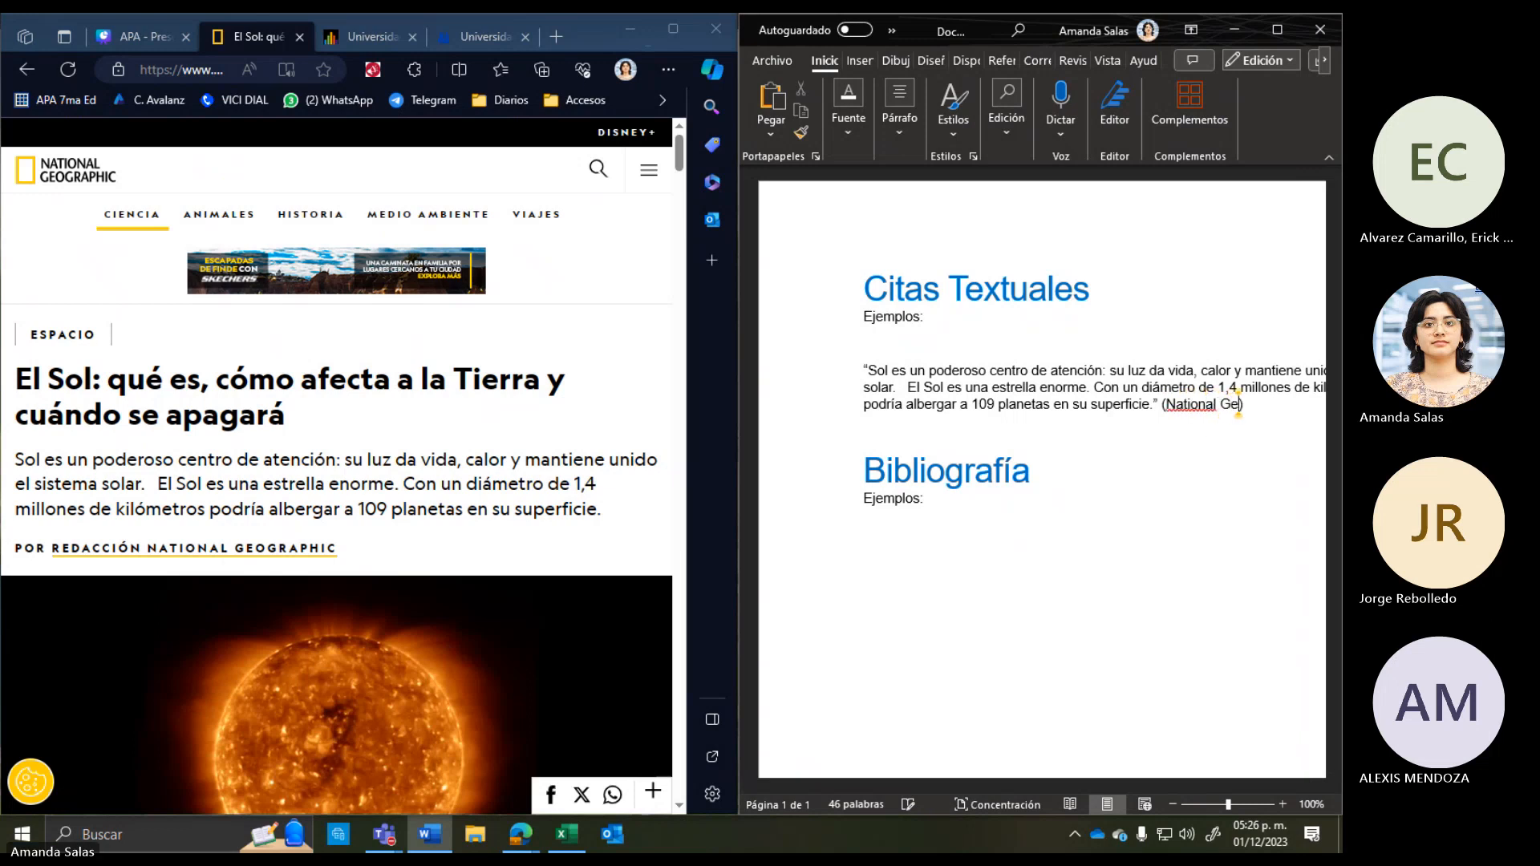
pyautogui.press('BackSpace')
pyautogui.press('BackSpace')
pyautogui.press('BackSpace')
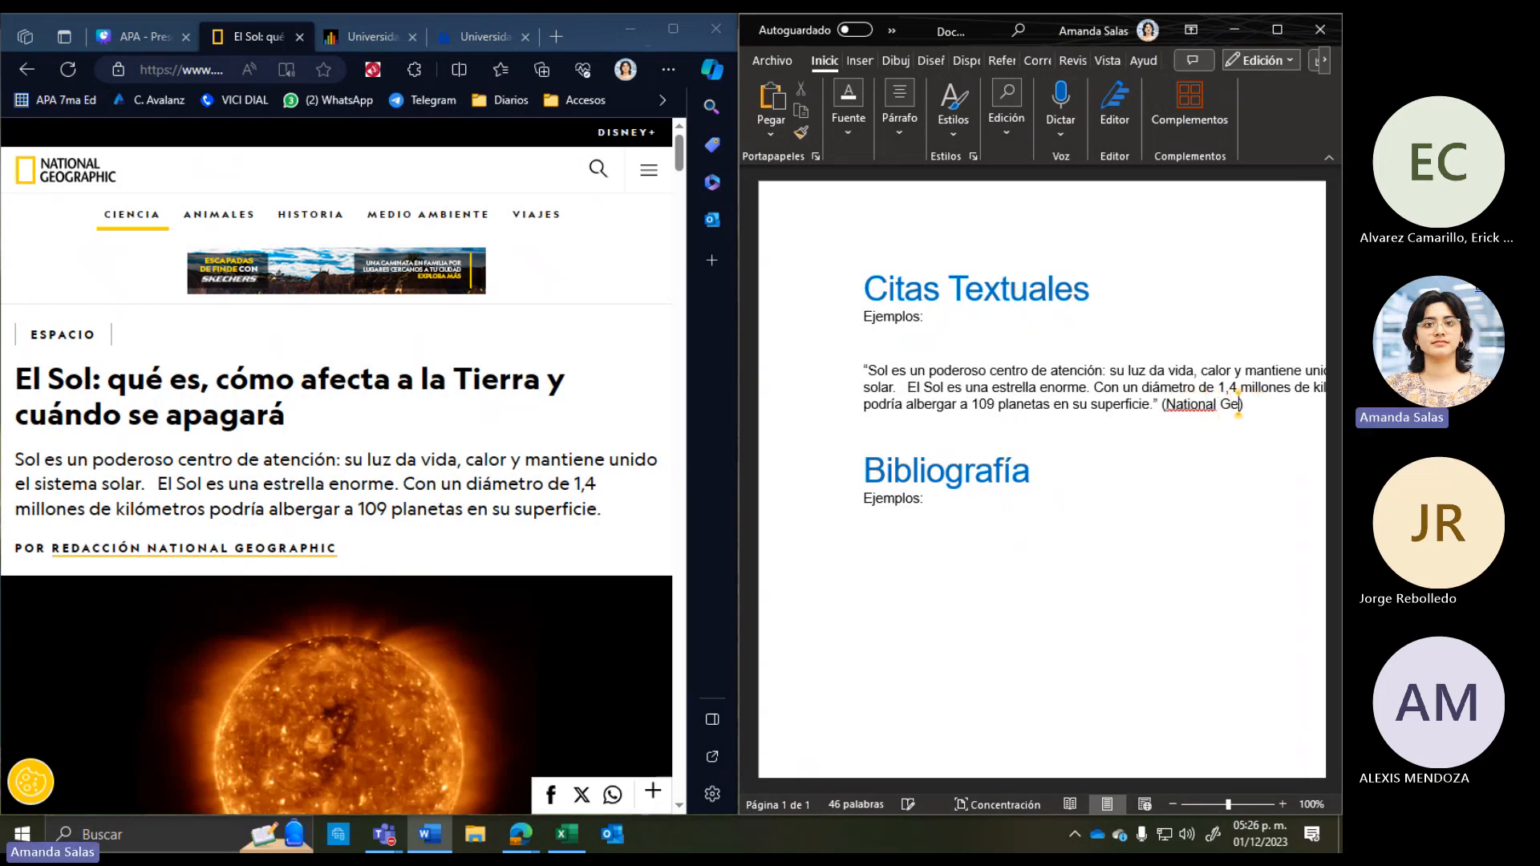
pyautogui.write('ogrp')
pyautogui.press('BackSpace')
pyautogui.write('aphic,')
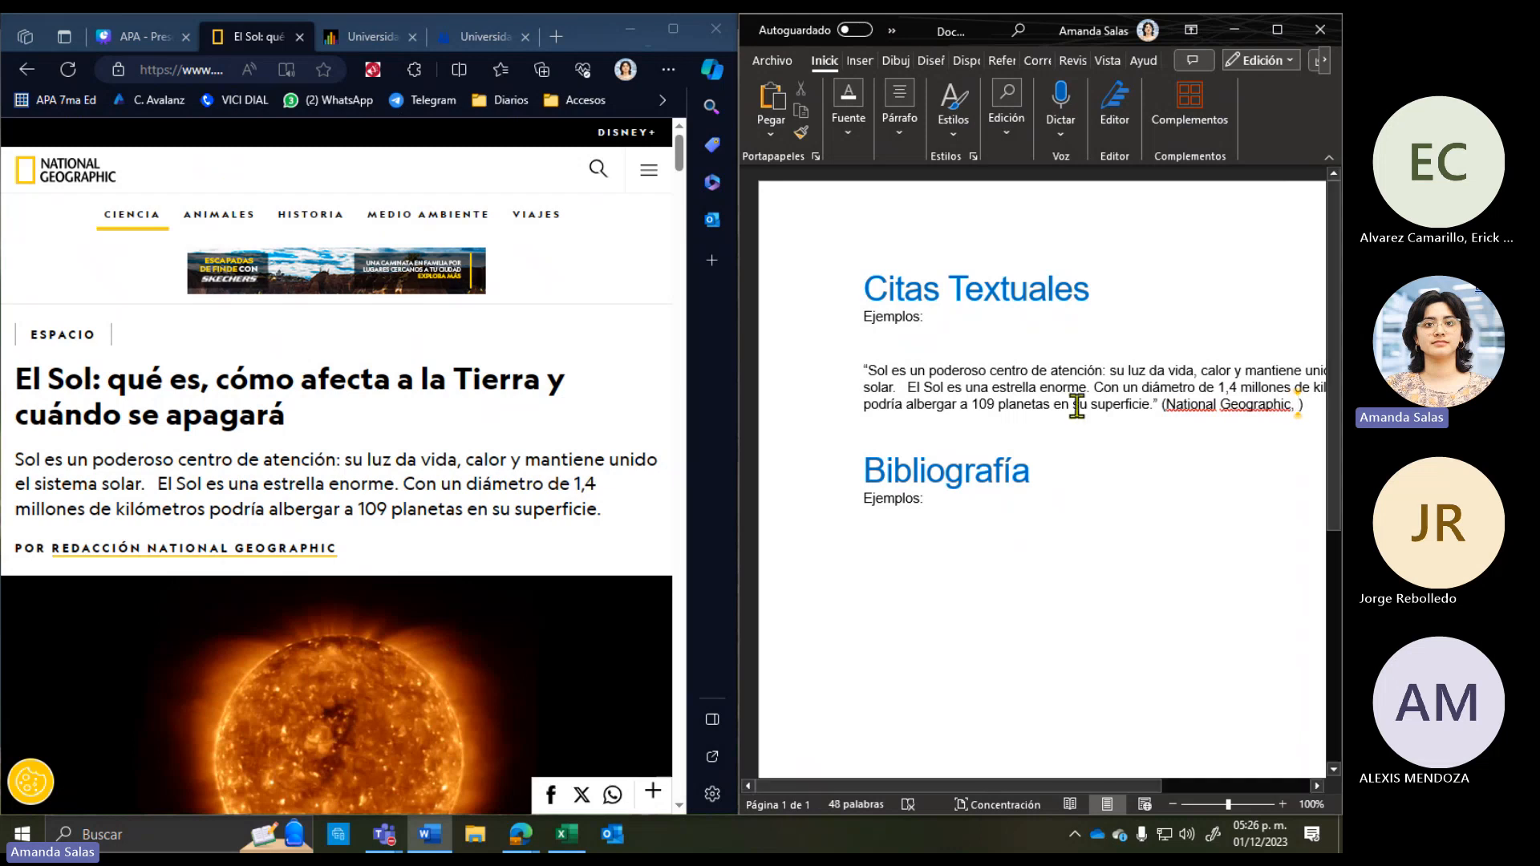
pyautogui.click(484, 552)
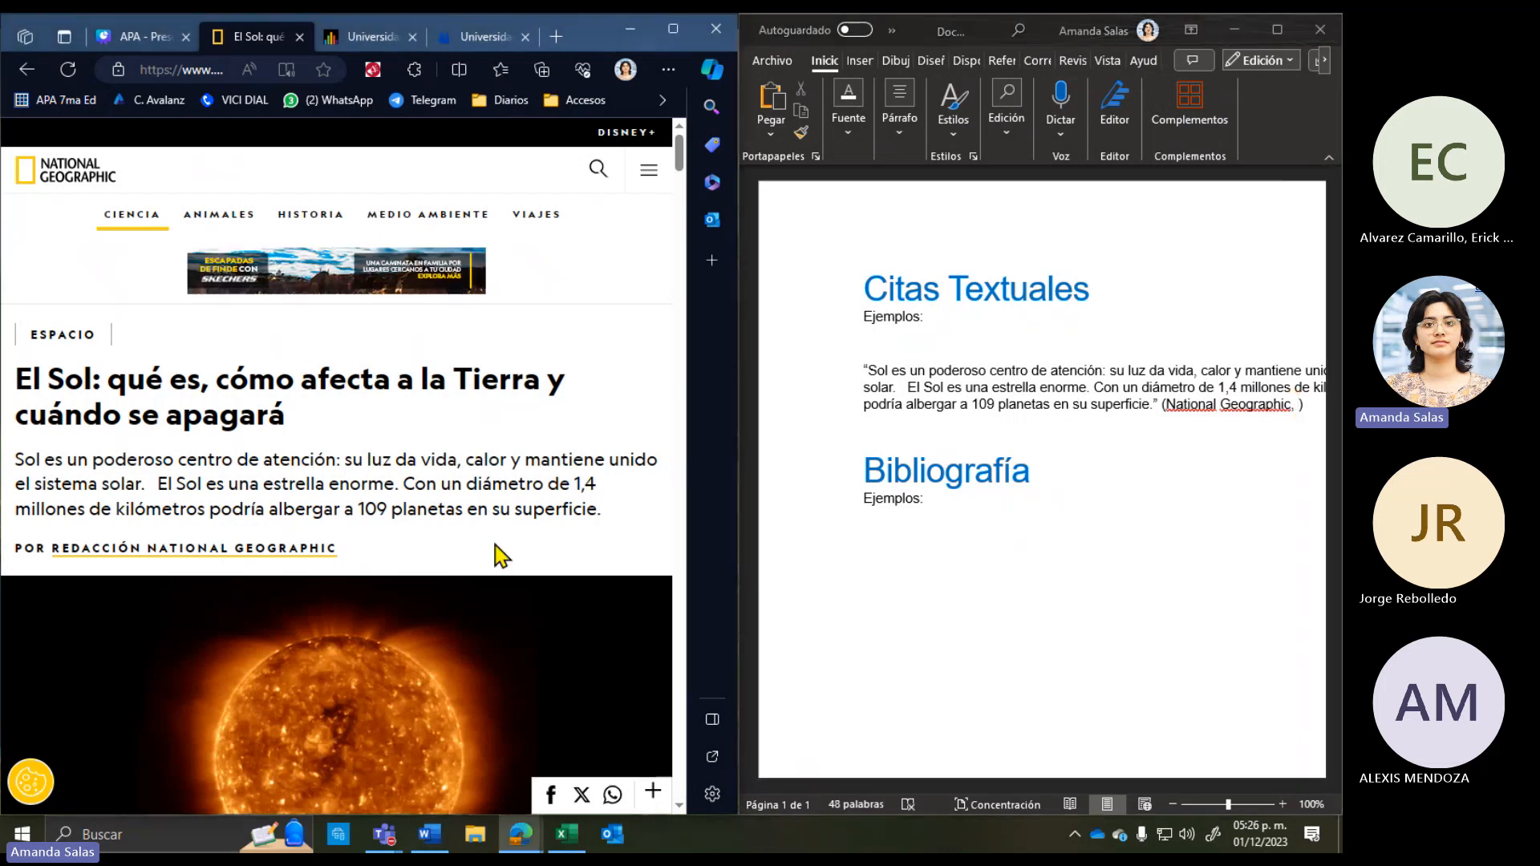
pyautogui.scroll(-9, 499, 549)
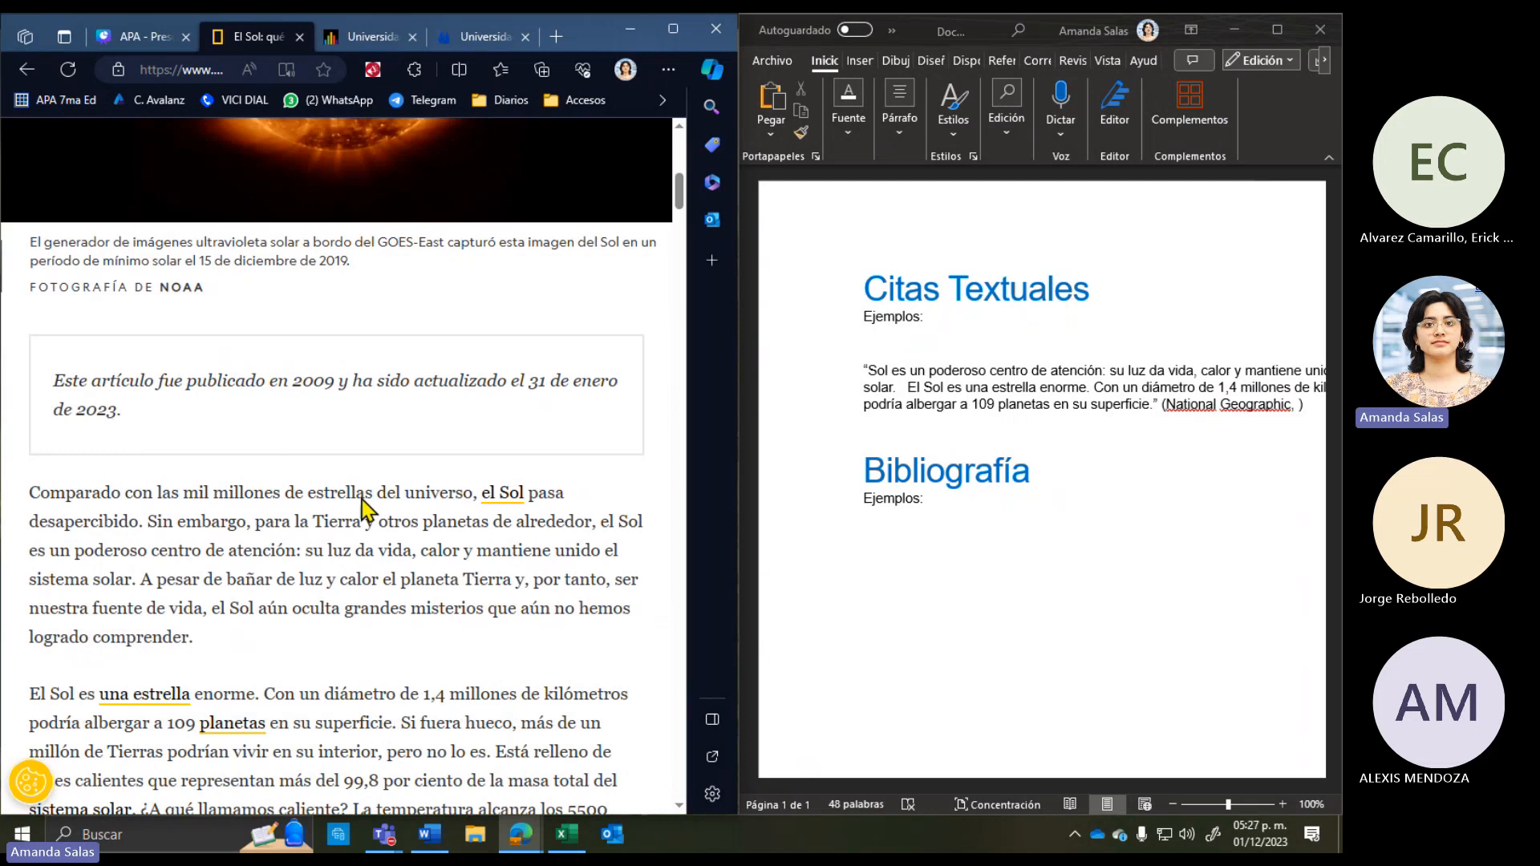
# Step: Copy the article's update date, 31 de enero de 2023, from the National Geographic page
pyautogui.moveTo(57, 384); pyautogui.dragTo(129, 435)
pyautogui.click(128, 435)
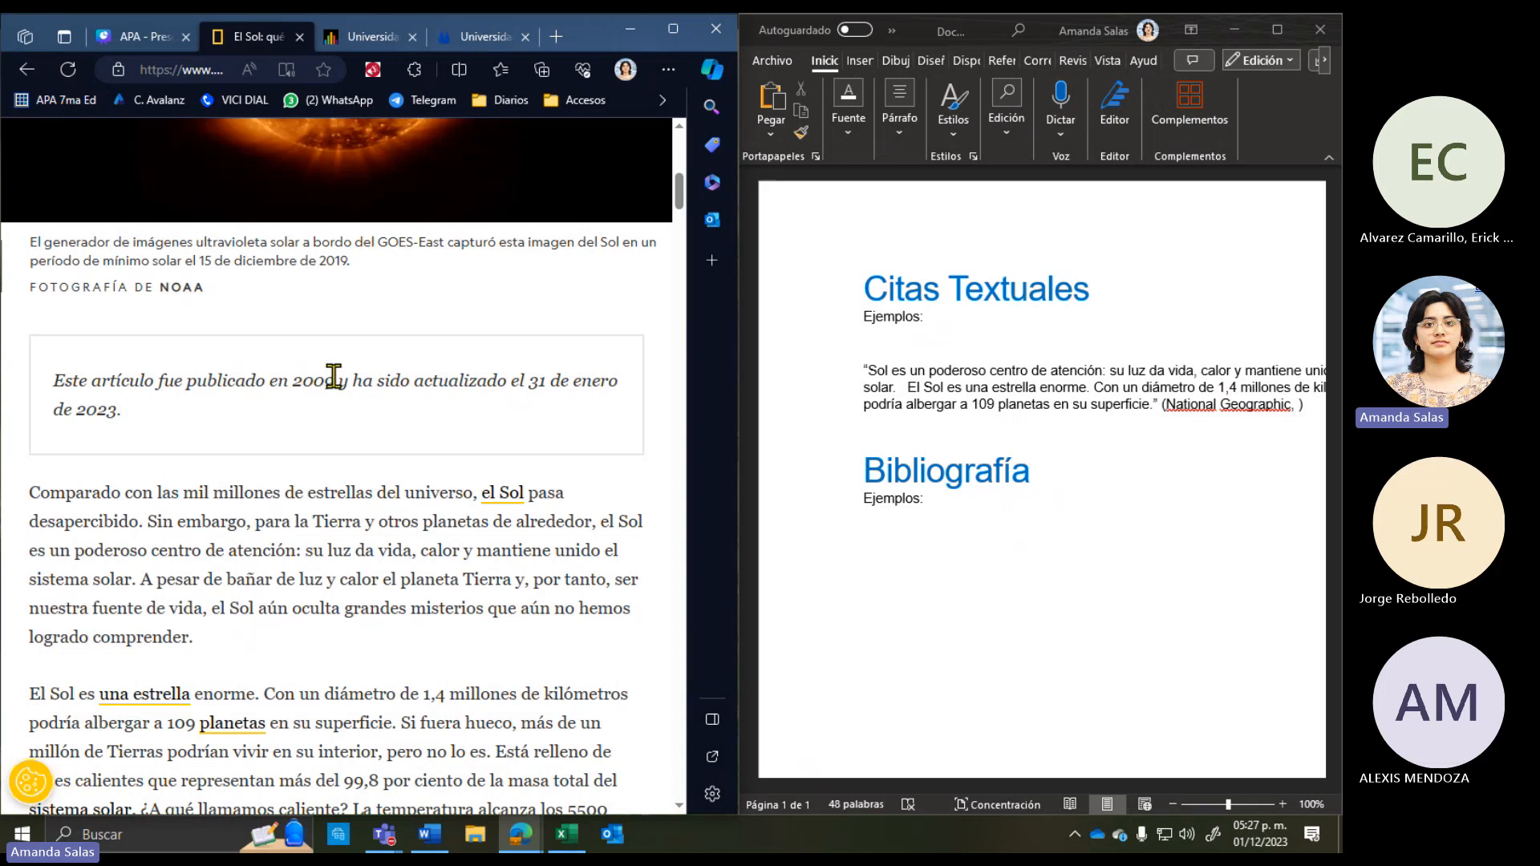
pyautogui.moveTo(334, 374); pyautogui.dragTo(93, 376)
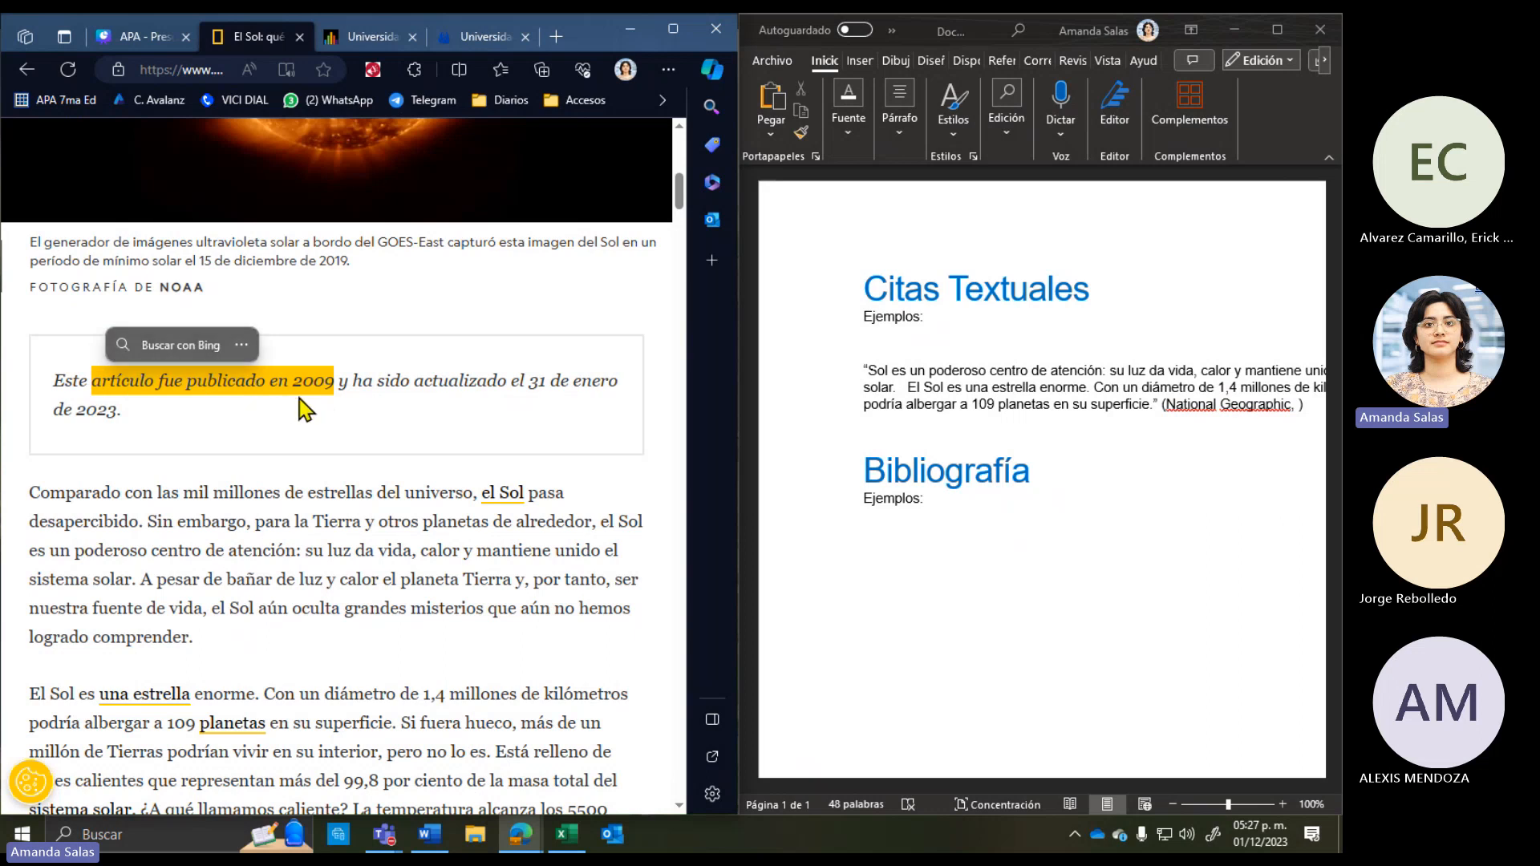
pyautogui.click(320, 403)
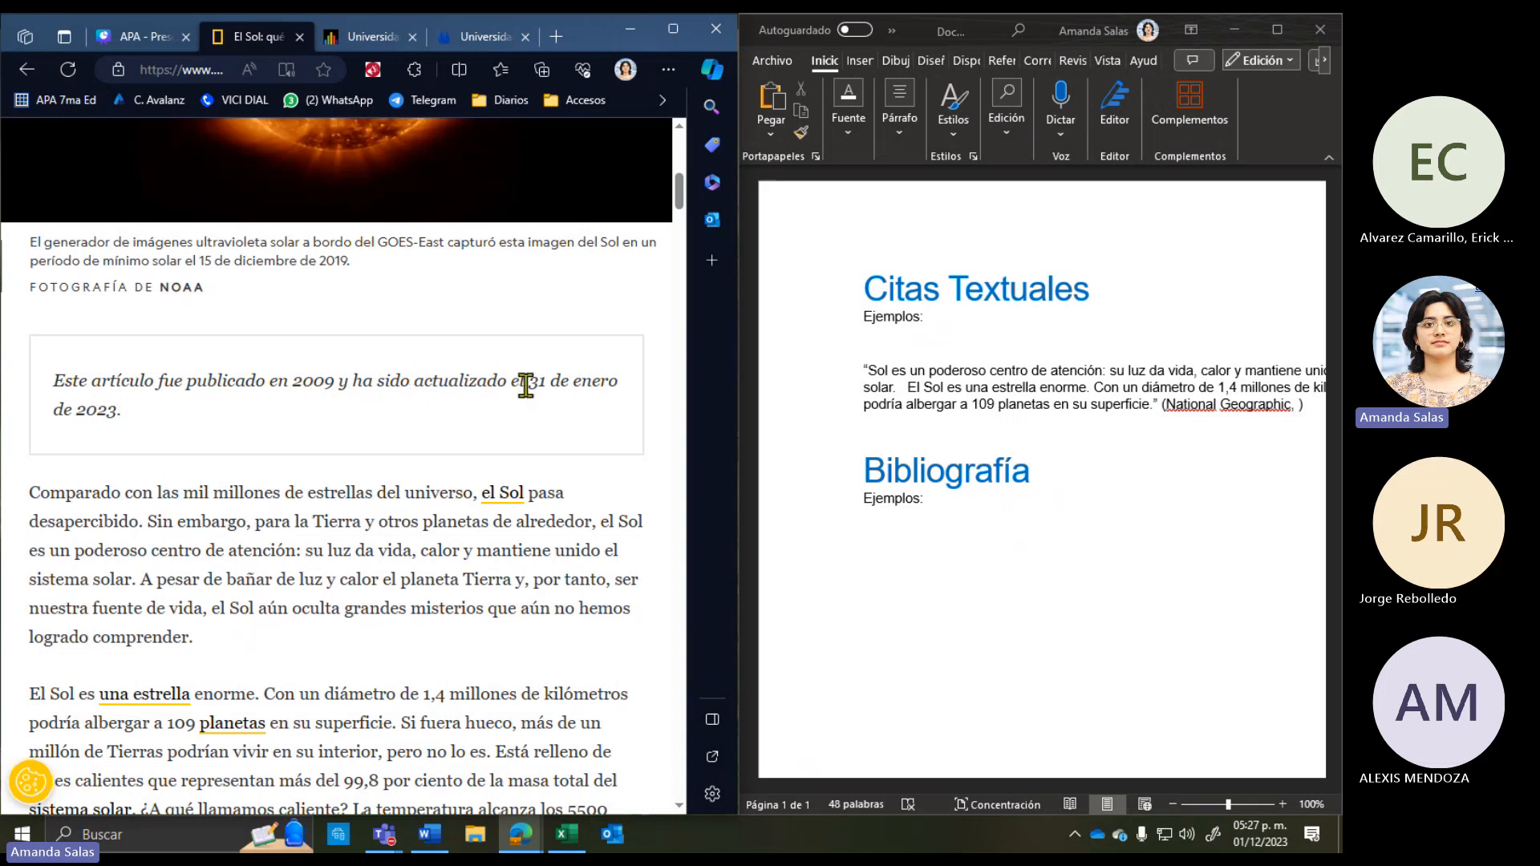
pyautogui.moveTo(527, 384); pyautogui.dragTo(119, 416)
pyautogui.press('super+c')
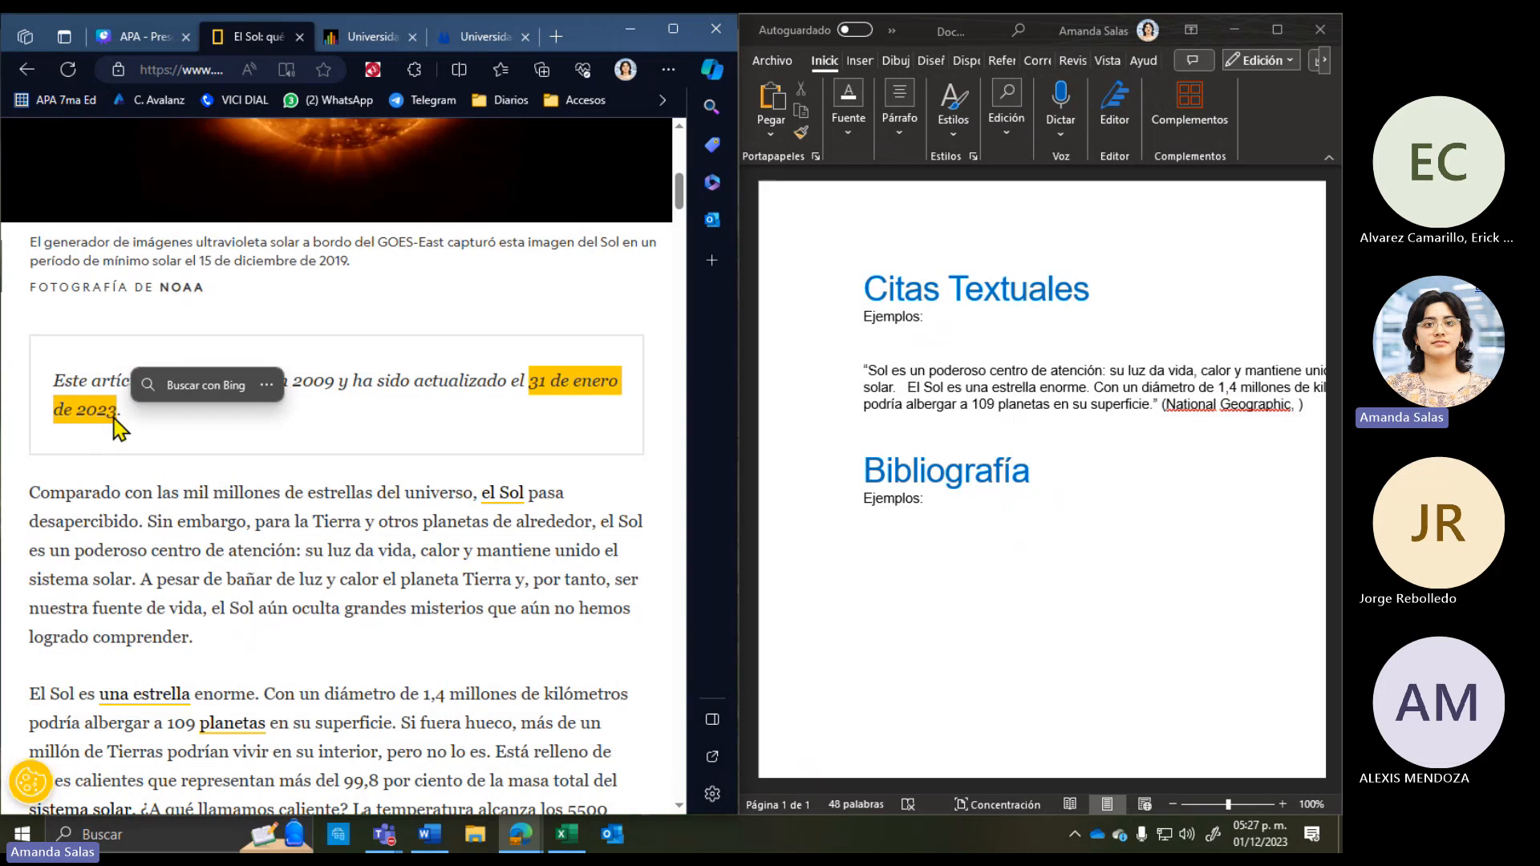
pyautogui.rightClick(574, 379)
pyautogui.click(609, 387)
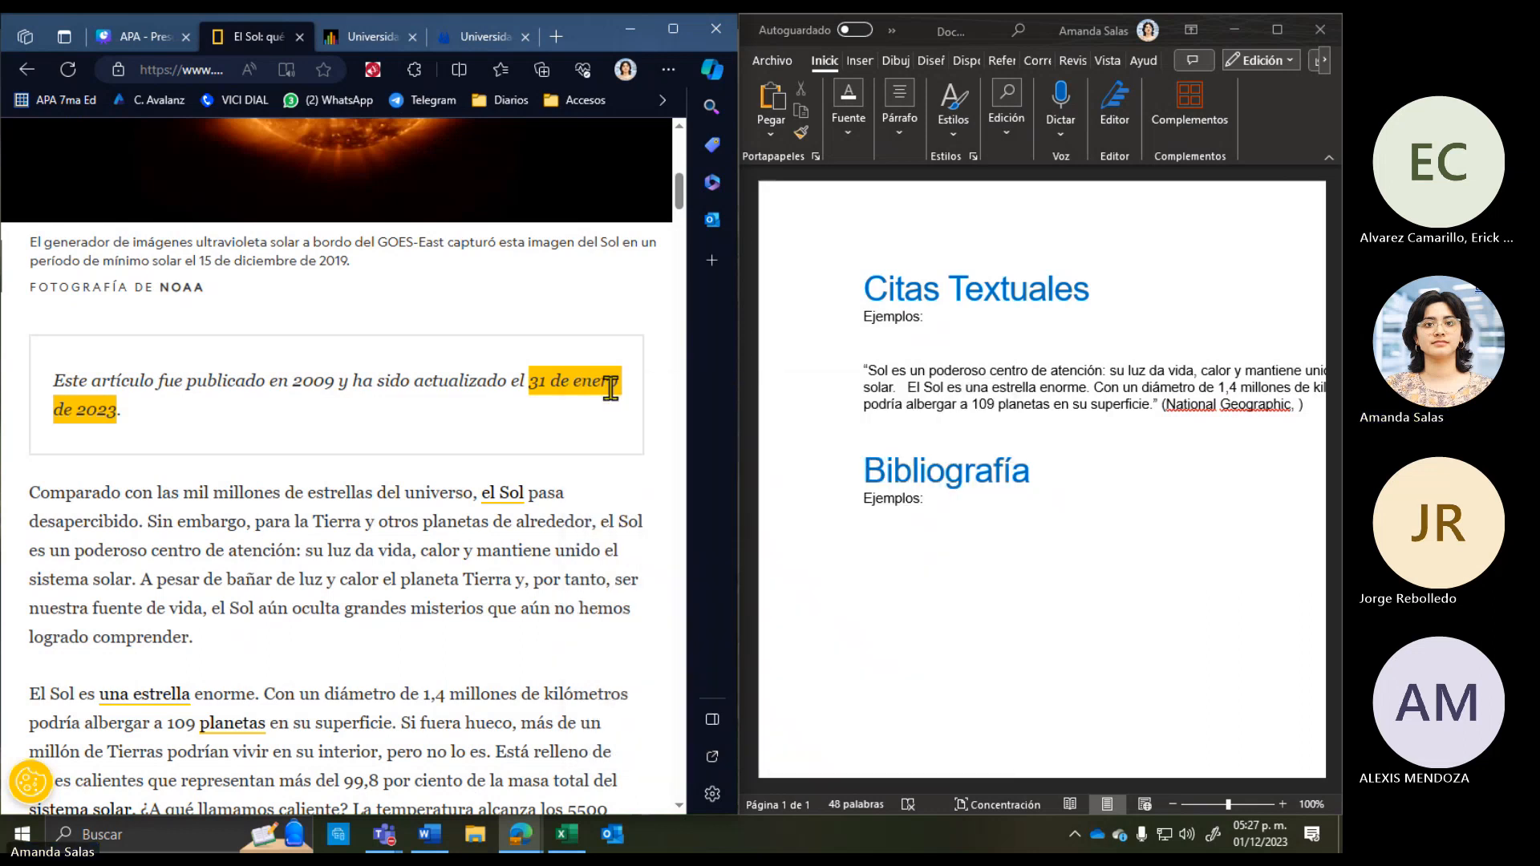
# Step: Paste the date as plain text after 'National Geographic,' in the citation
pyautogui.click(1296, 405)
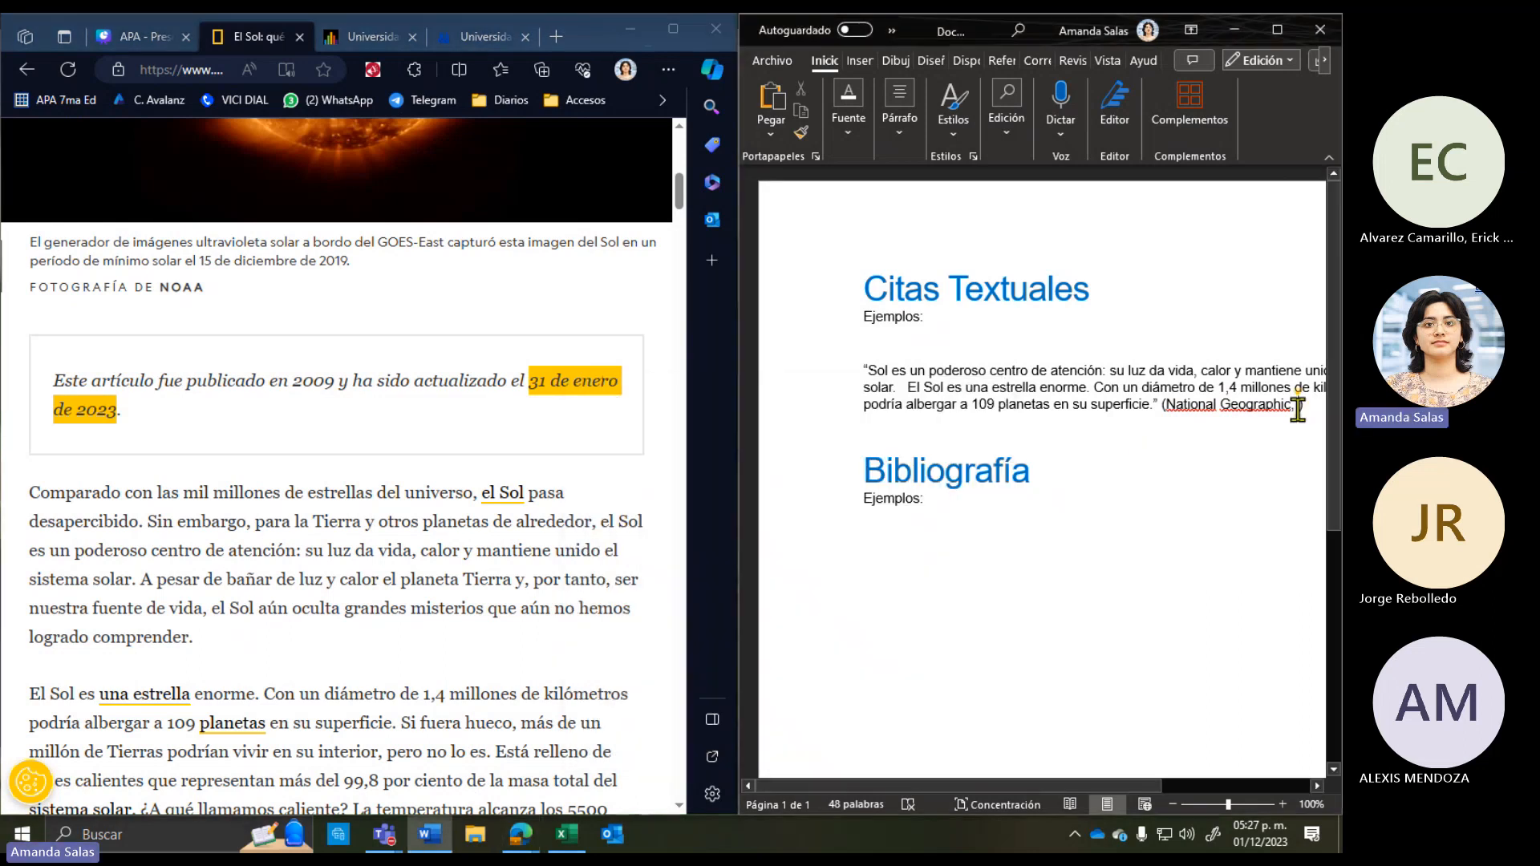
pyautogui.rightClick(1297, 406)
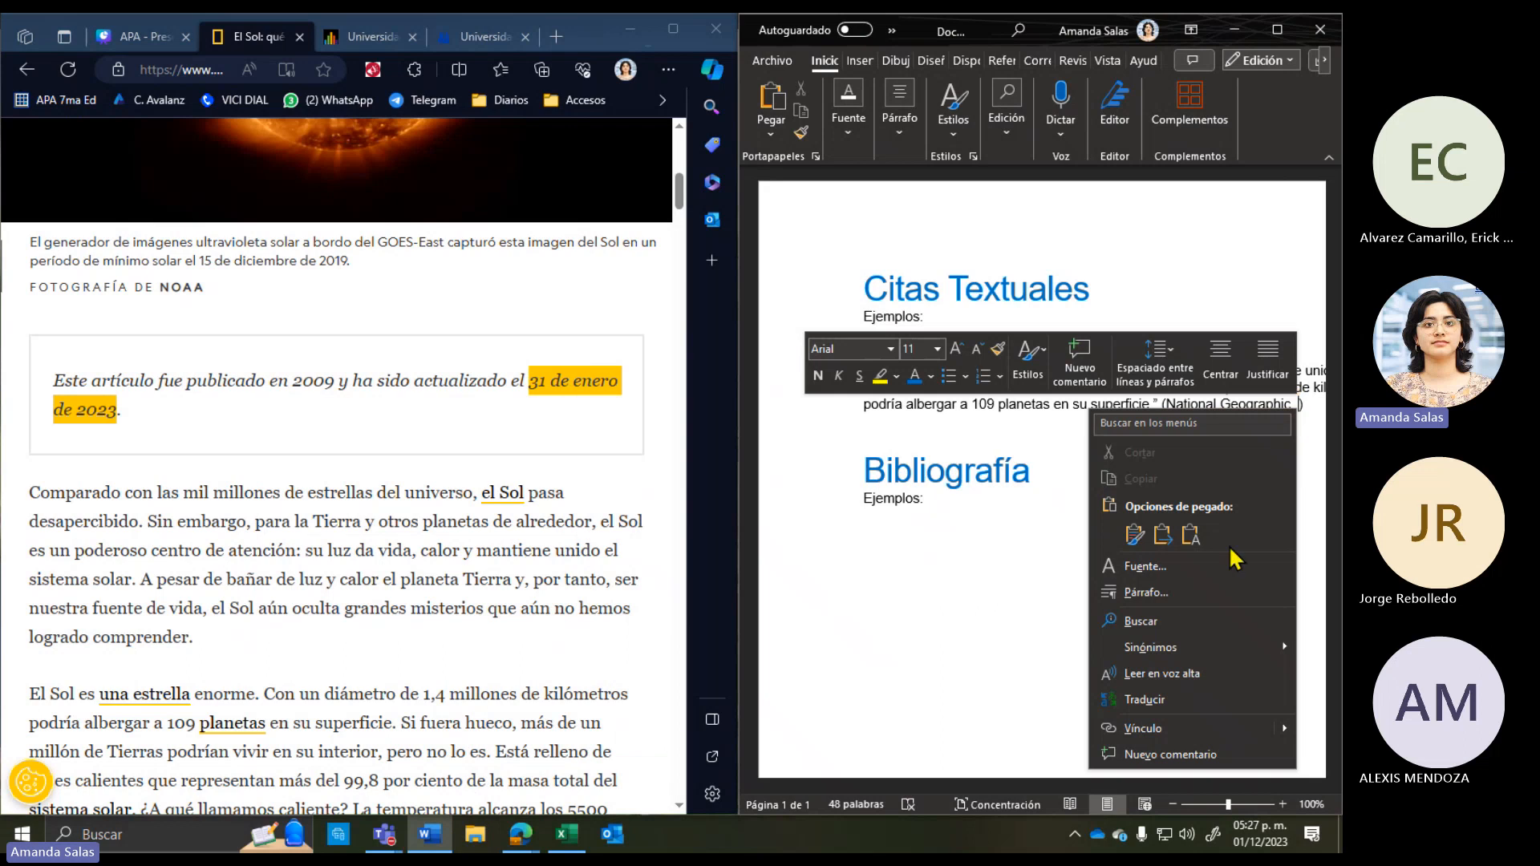
pyautogui.click(1190, 534)
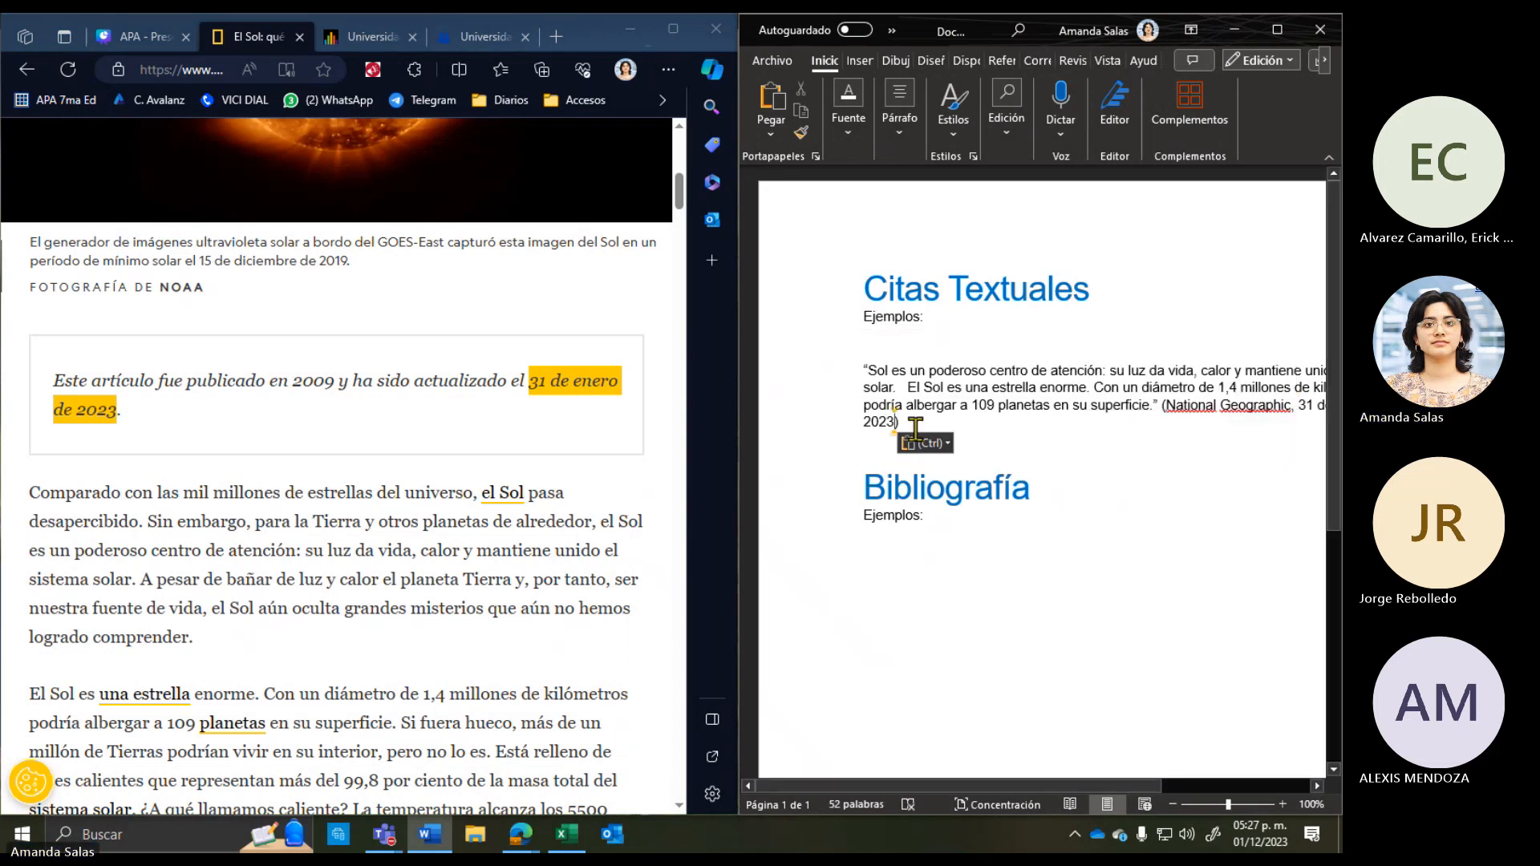
pyautogui.click(870, 421)
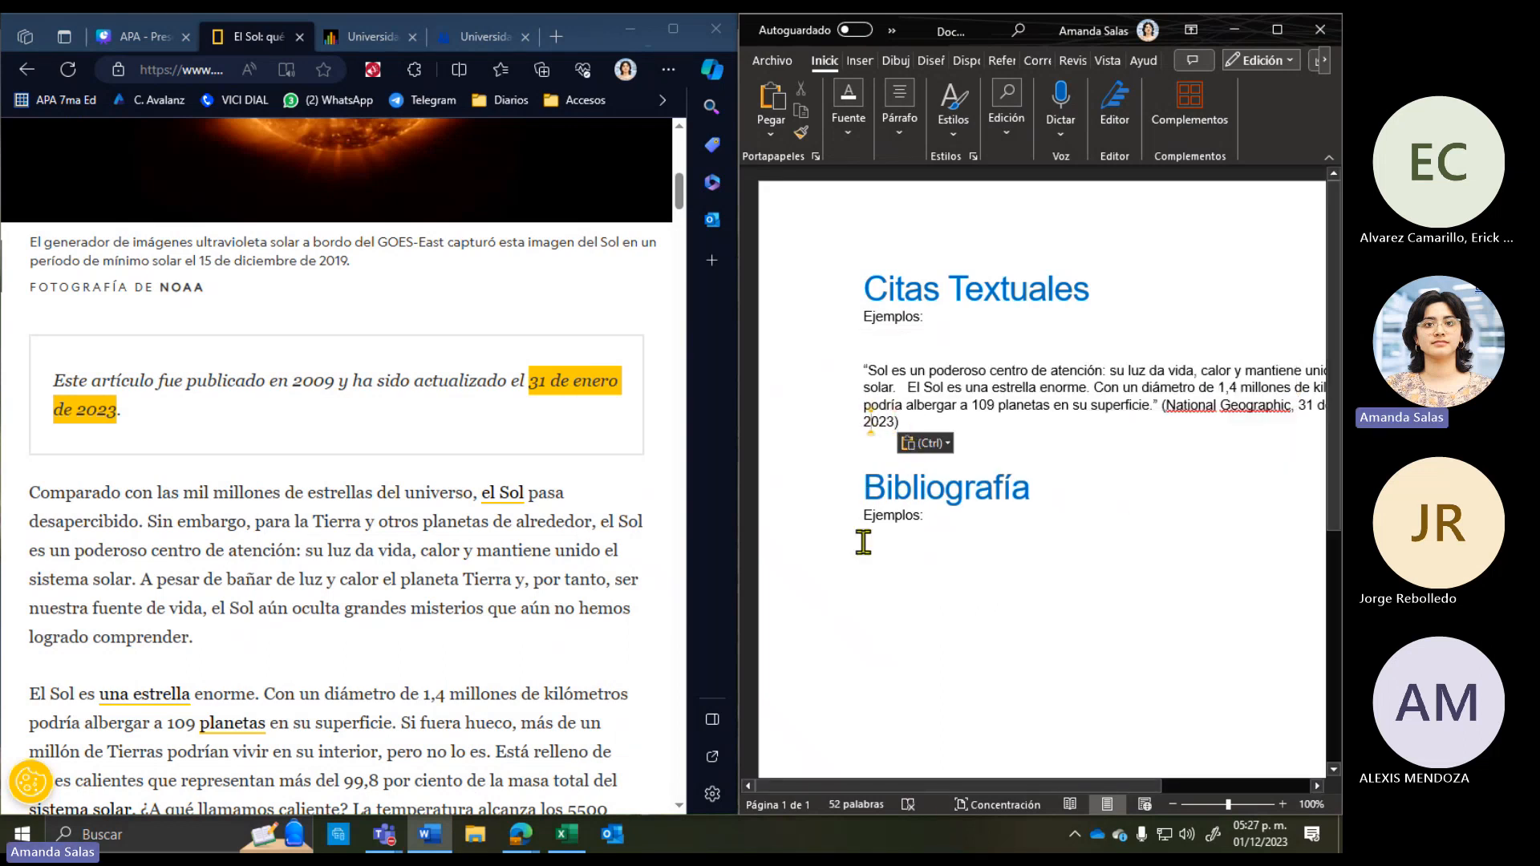
pyautogui.moveTo(980, 793); pyautogui.dragTo(1037, 794)
# Step: Delete '31 de enero de' so the citation reads (National Geographic, 2023)
pyautogui.click(782, 422)
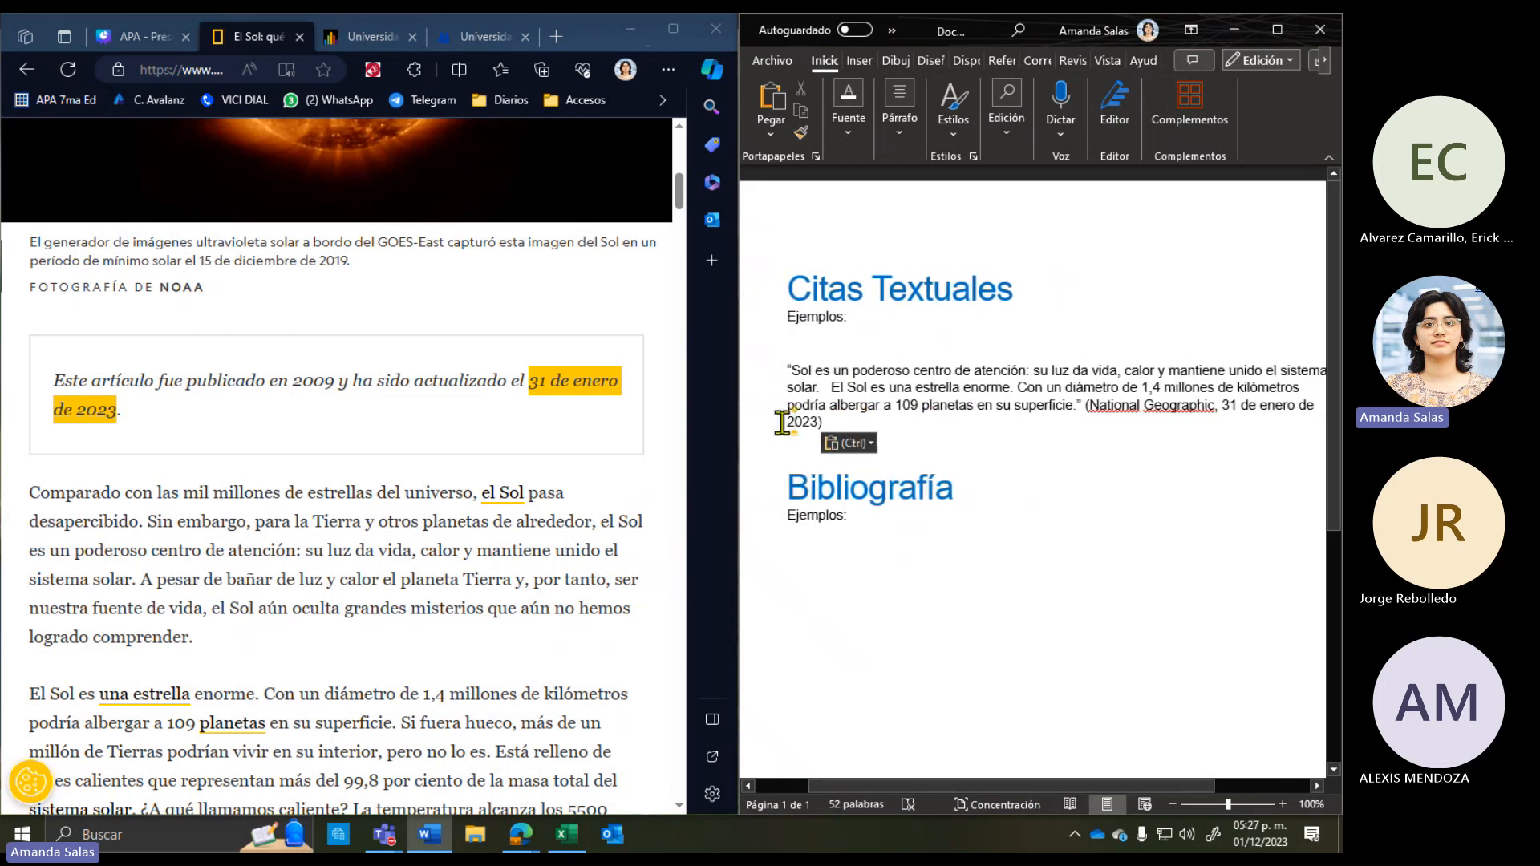
pyautogui.press('BackSpace')
pyautogui.press('BackSpace')
pyautogui.press('BackSpace')
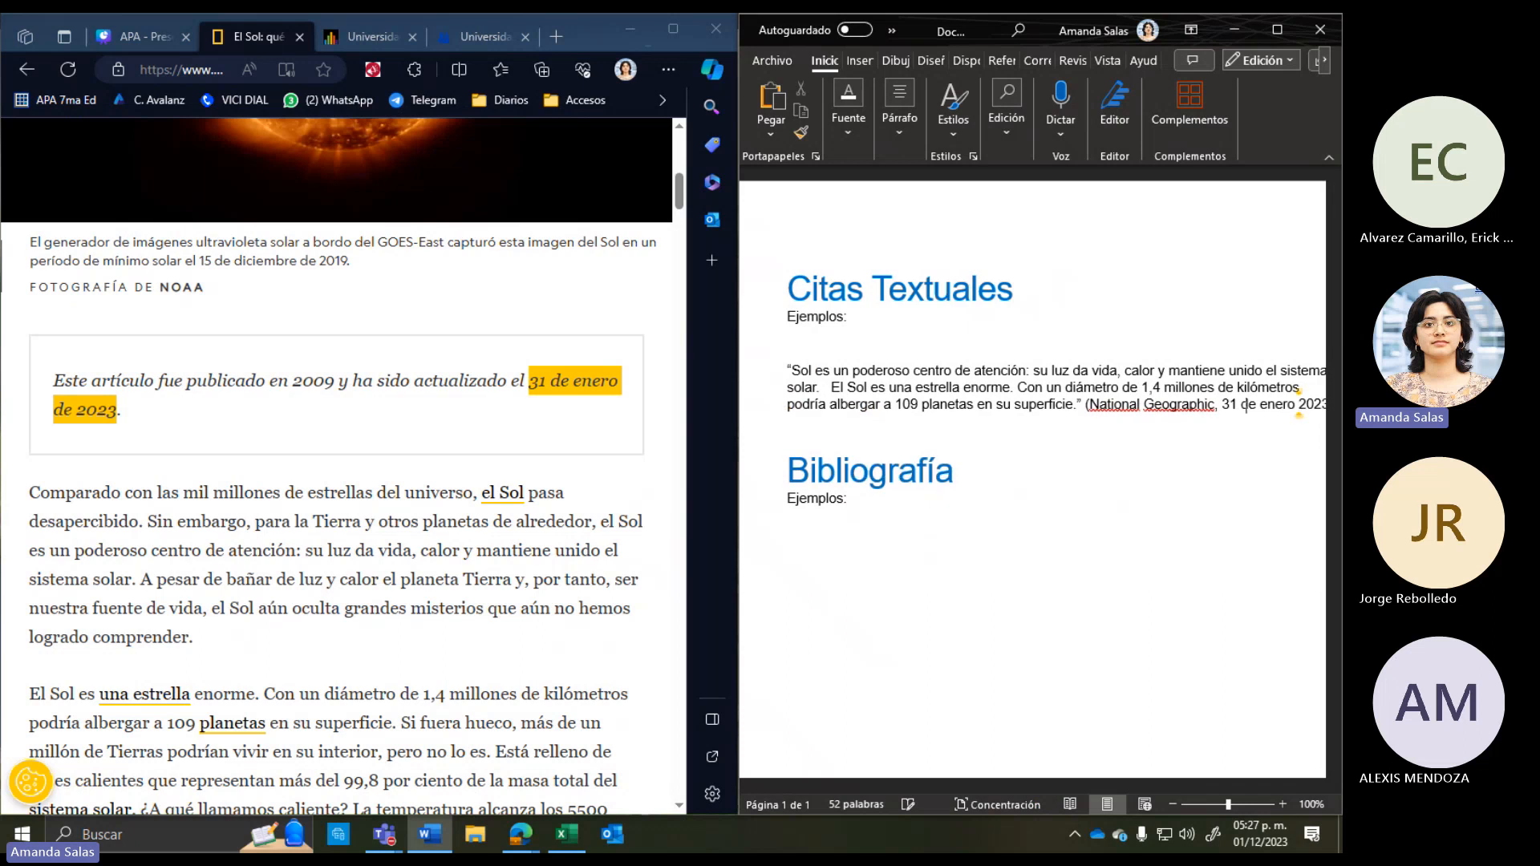
pyautogui.press('BackSpace')
pyautogui.press('BackSpace')
pyautogui.press('BackSpace')
pyautogui.press('BackSpace')
pyautogui.press('BackSpace')
pyautogui.press('BackSpace')
pyautogui.press('BackSpace')
pyautogui.press('BackSpace')
pyautogui.press('BackSpace')
pyautogui.press('BackSpace')
pyautogui.press('BackSpace')
pyautogui.press('BackSpace')
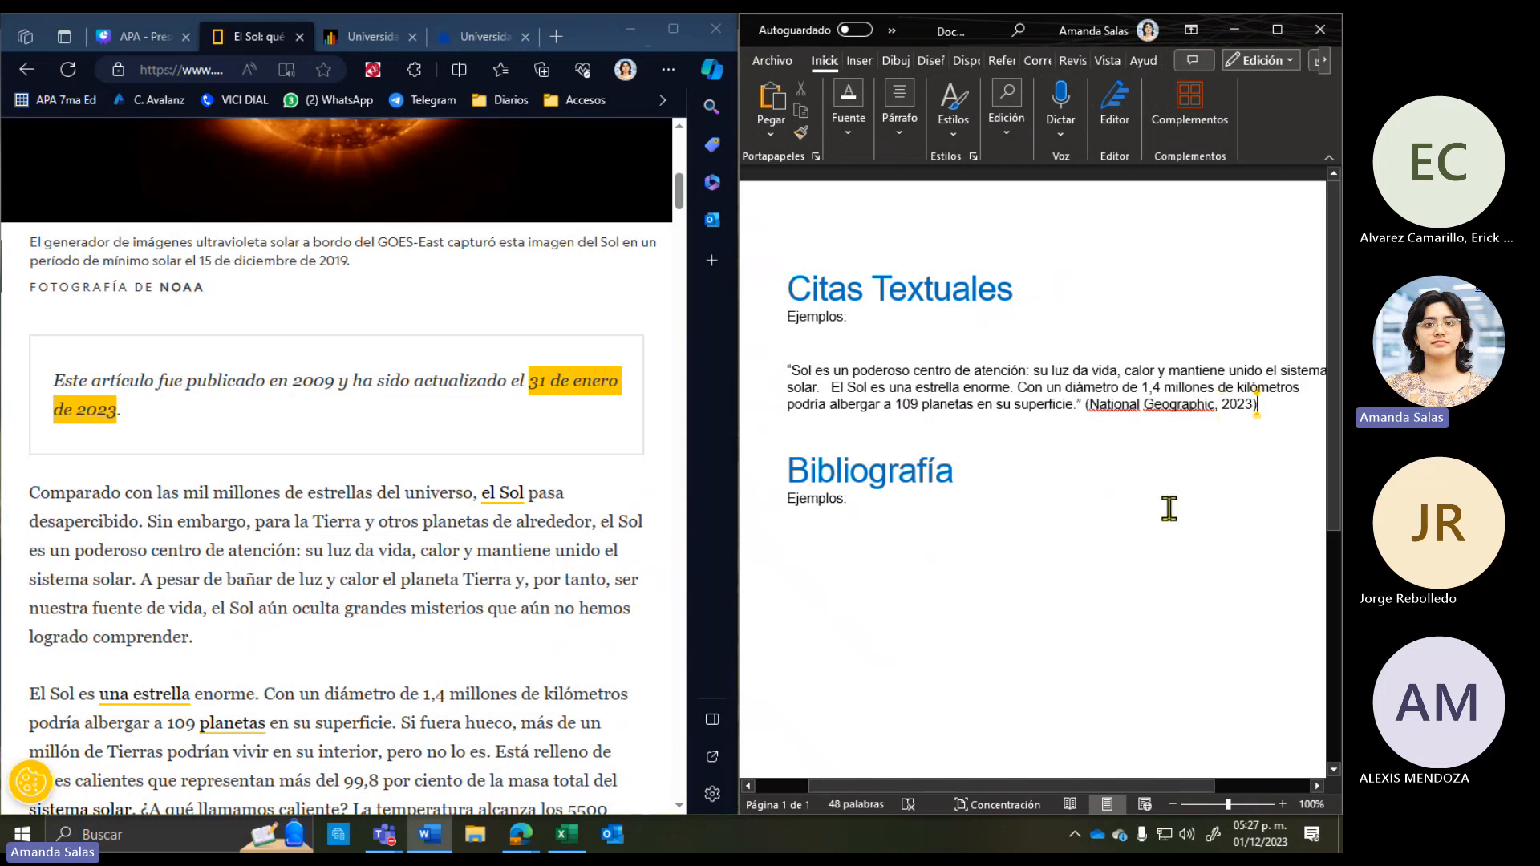
pyautogui.click(894, 443)
# Step: Select and review the Sun quotation with its citation, then deselect it
pyautogui.moveTo(814, 370); pyautogui.dragTo(943, 365)
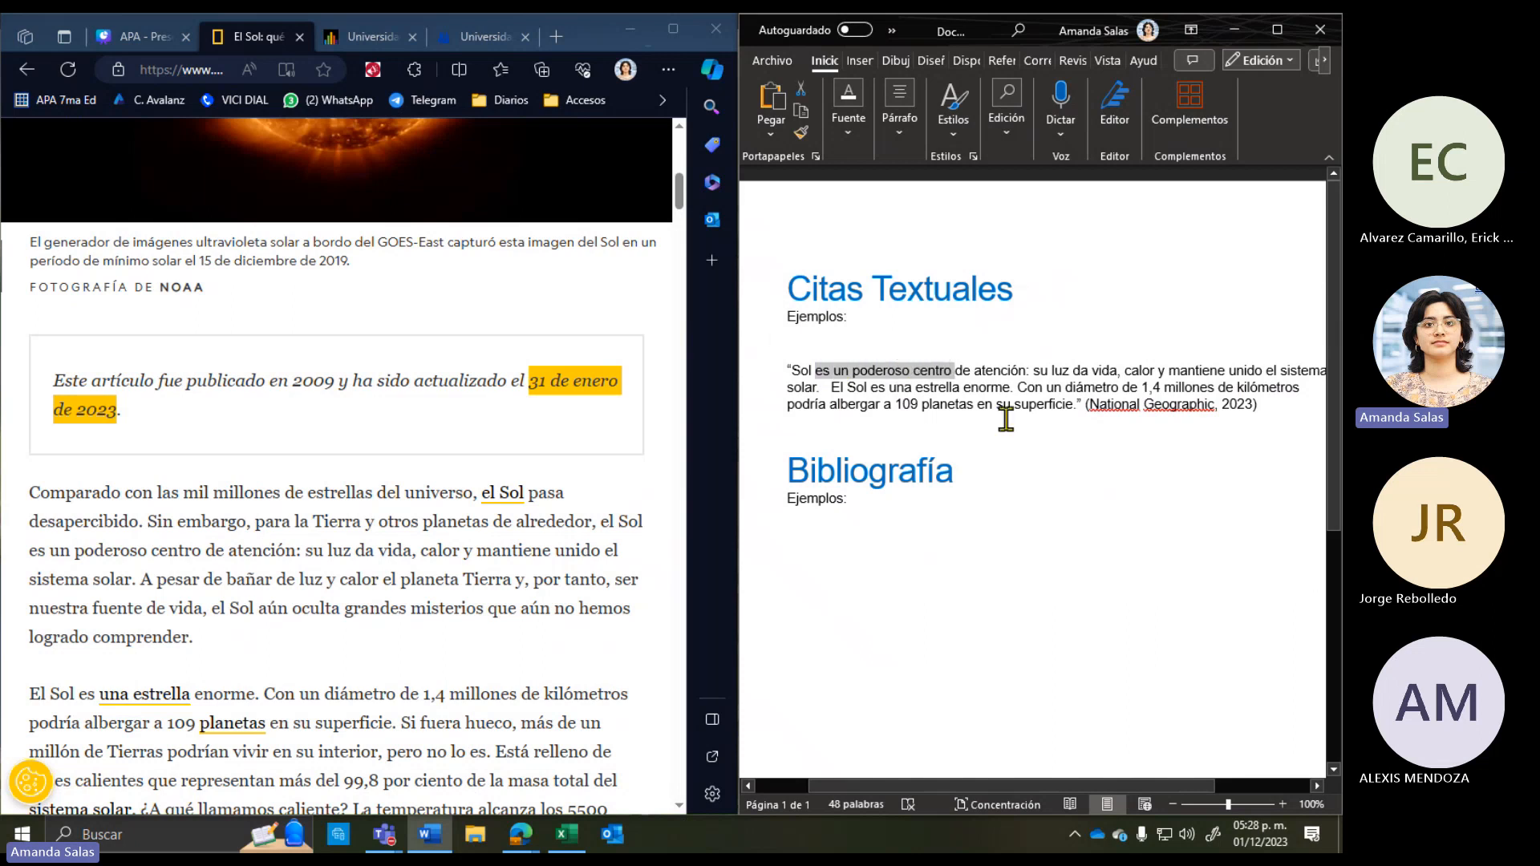
pyautogui.click(951, 394)
pyautogui.moveTo(833, 387); pyautogui.dragTo(1052, 412)
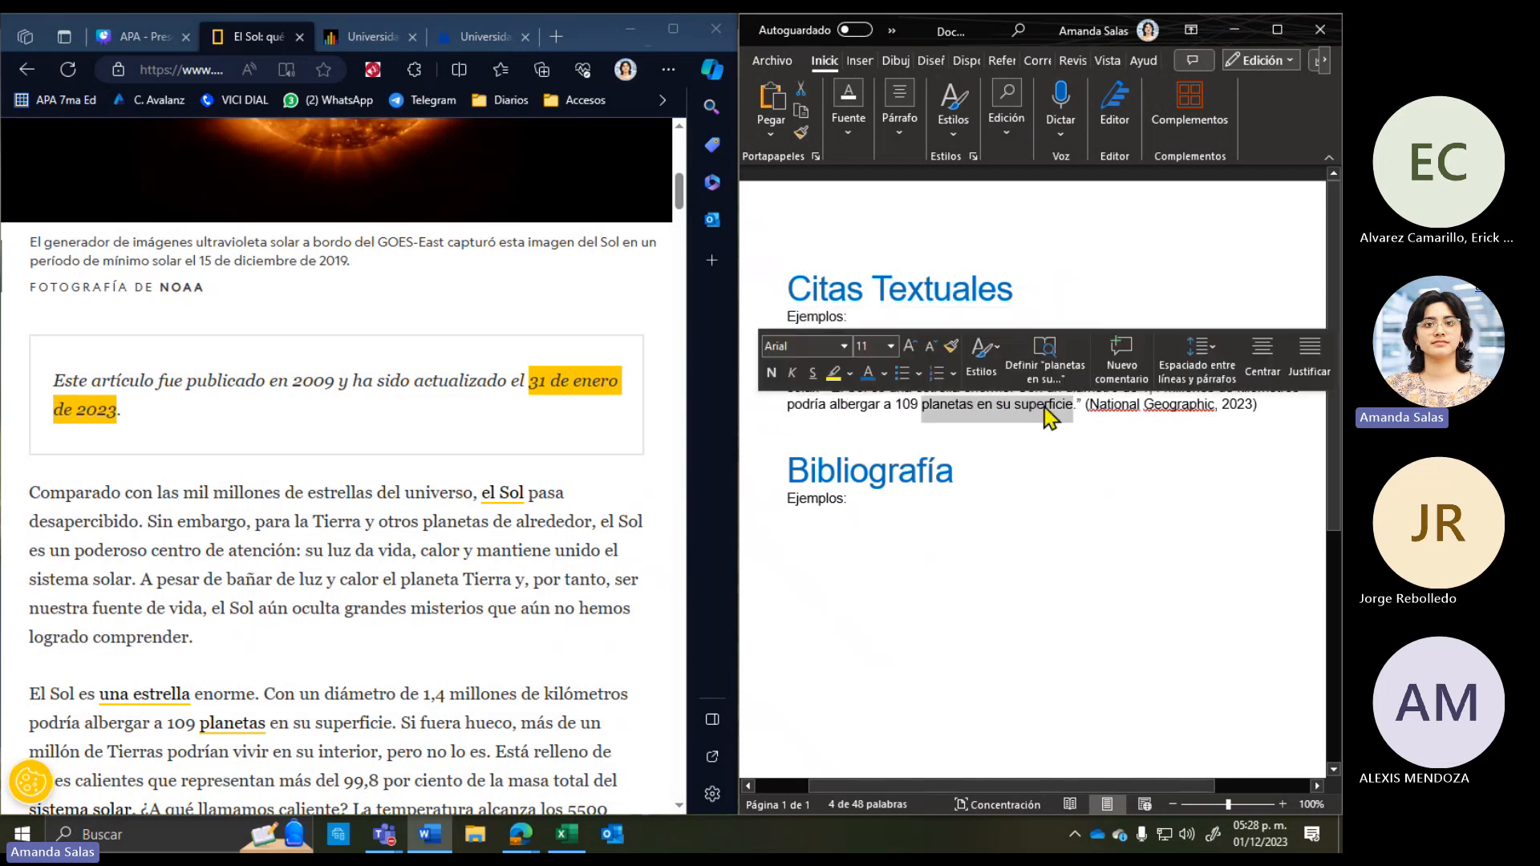
pyautogui.click(933, 409)
pyautogui.click(834, 430)
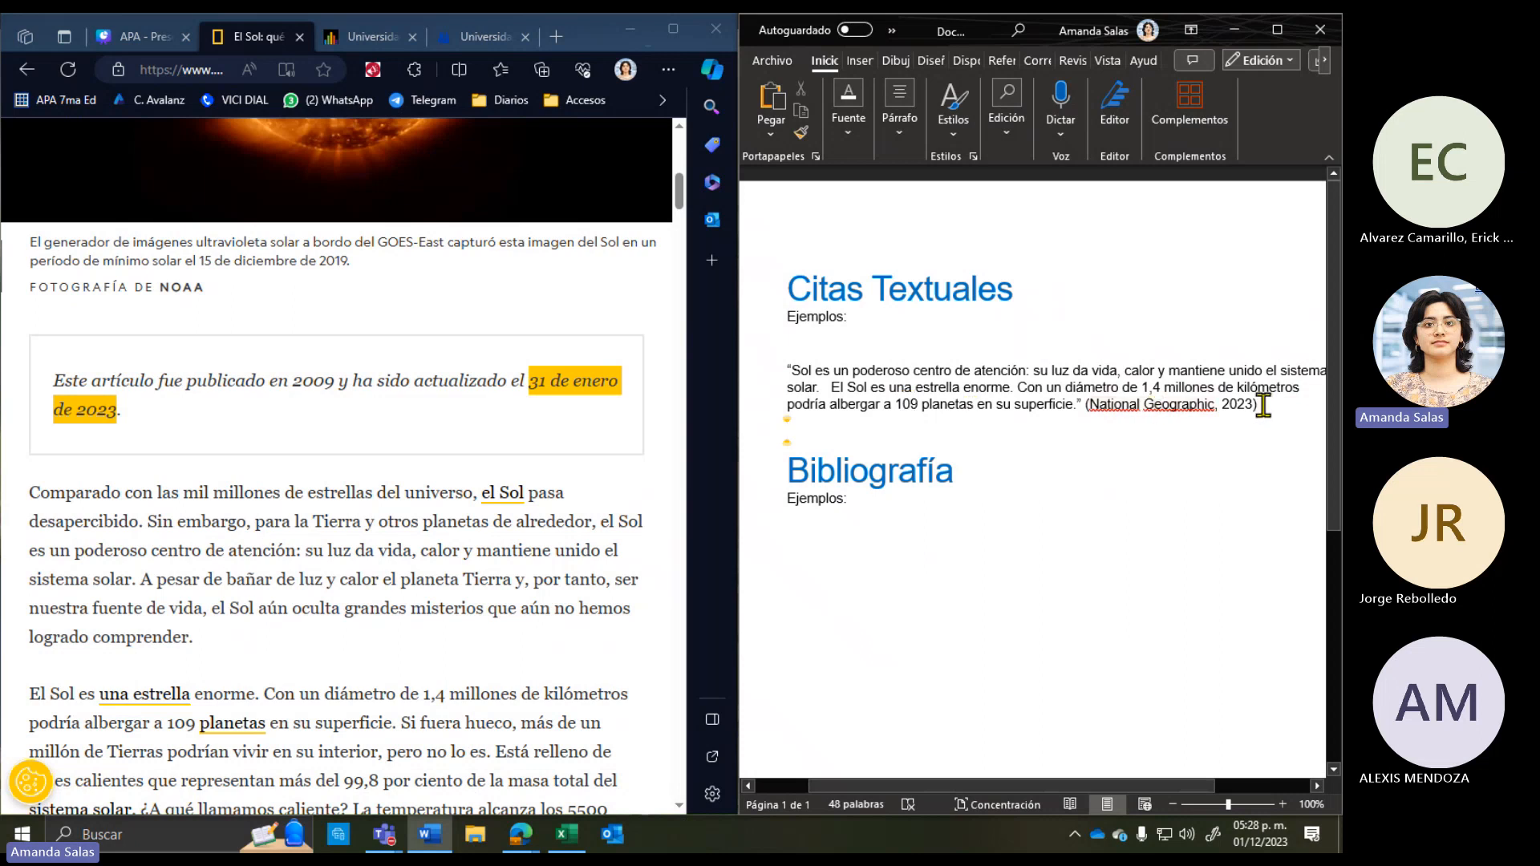
pyautogui.moveTo(1263, 405); pyautogui.dragTo(789, 366)
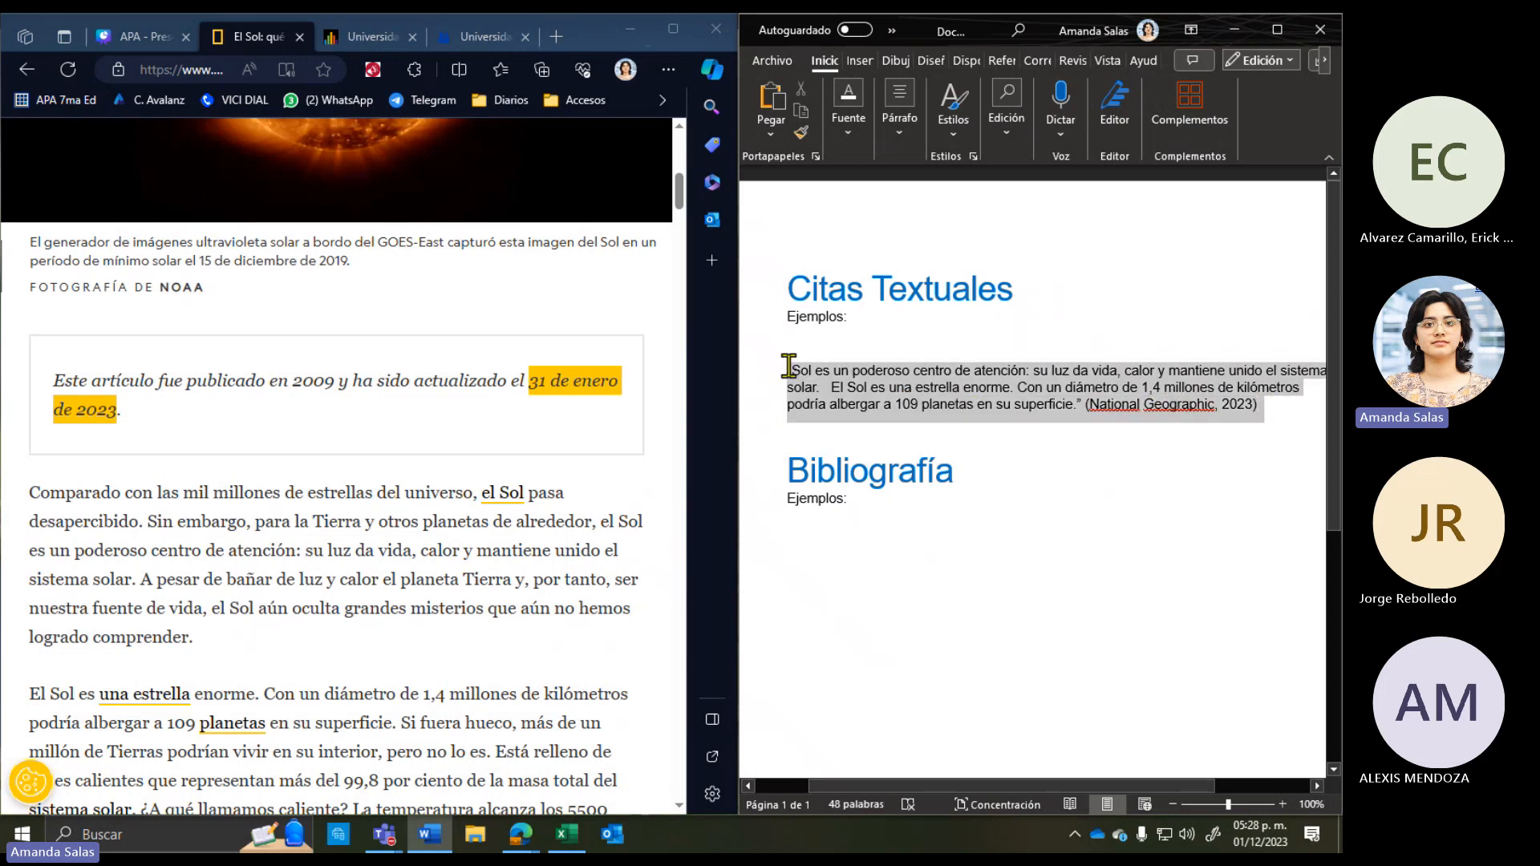
pyautogui.click(988, 429)
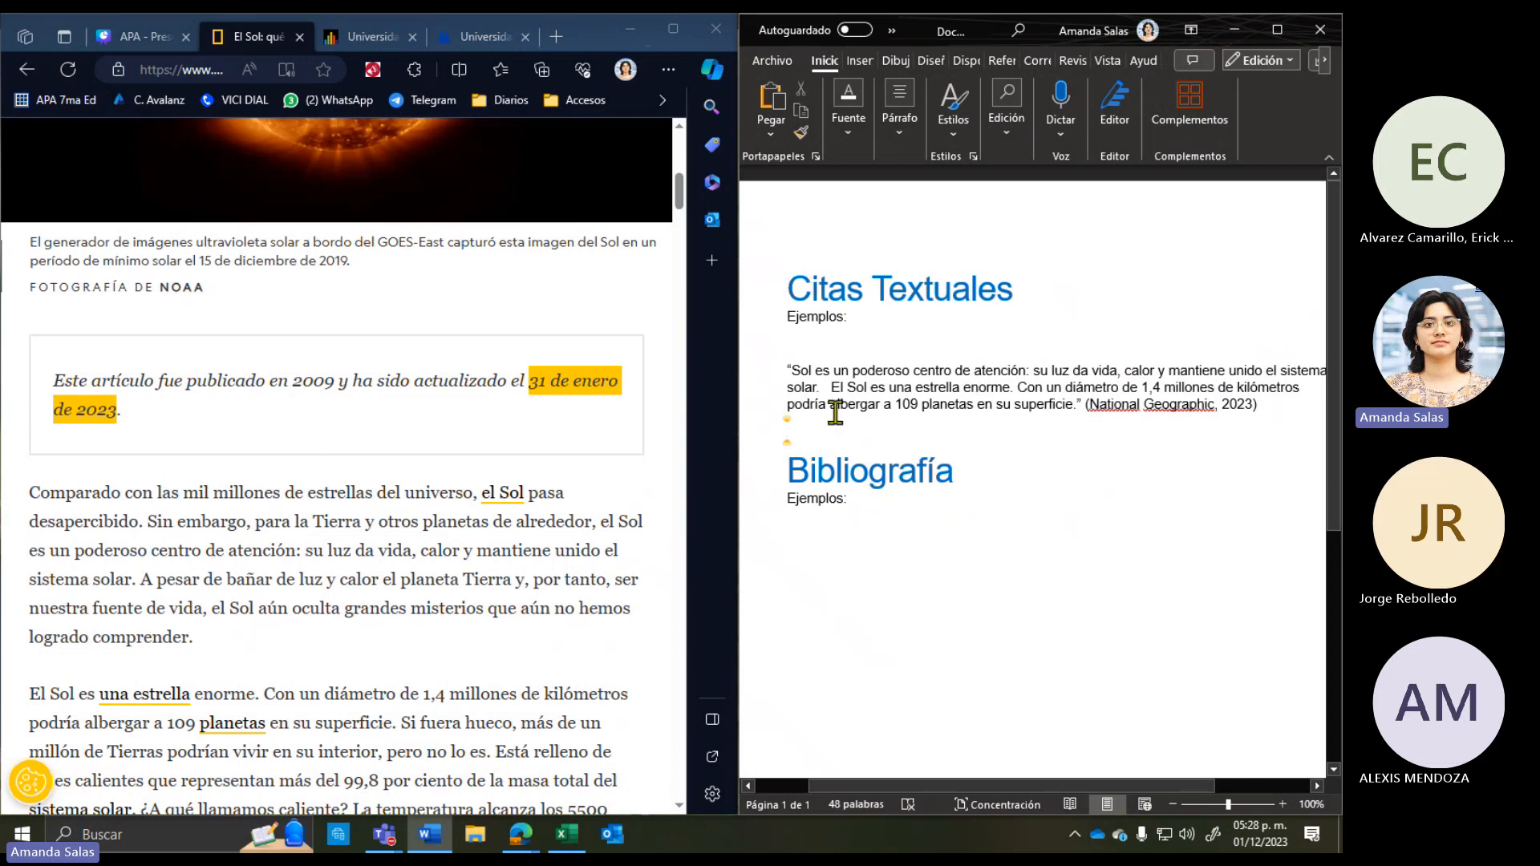
# Step: Add a new line after 'Ejemplos:' under Bibliografía
pyautogui.scroll(-2, 835, 412)
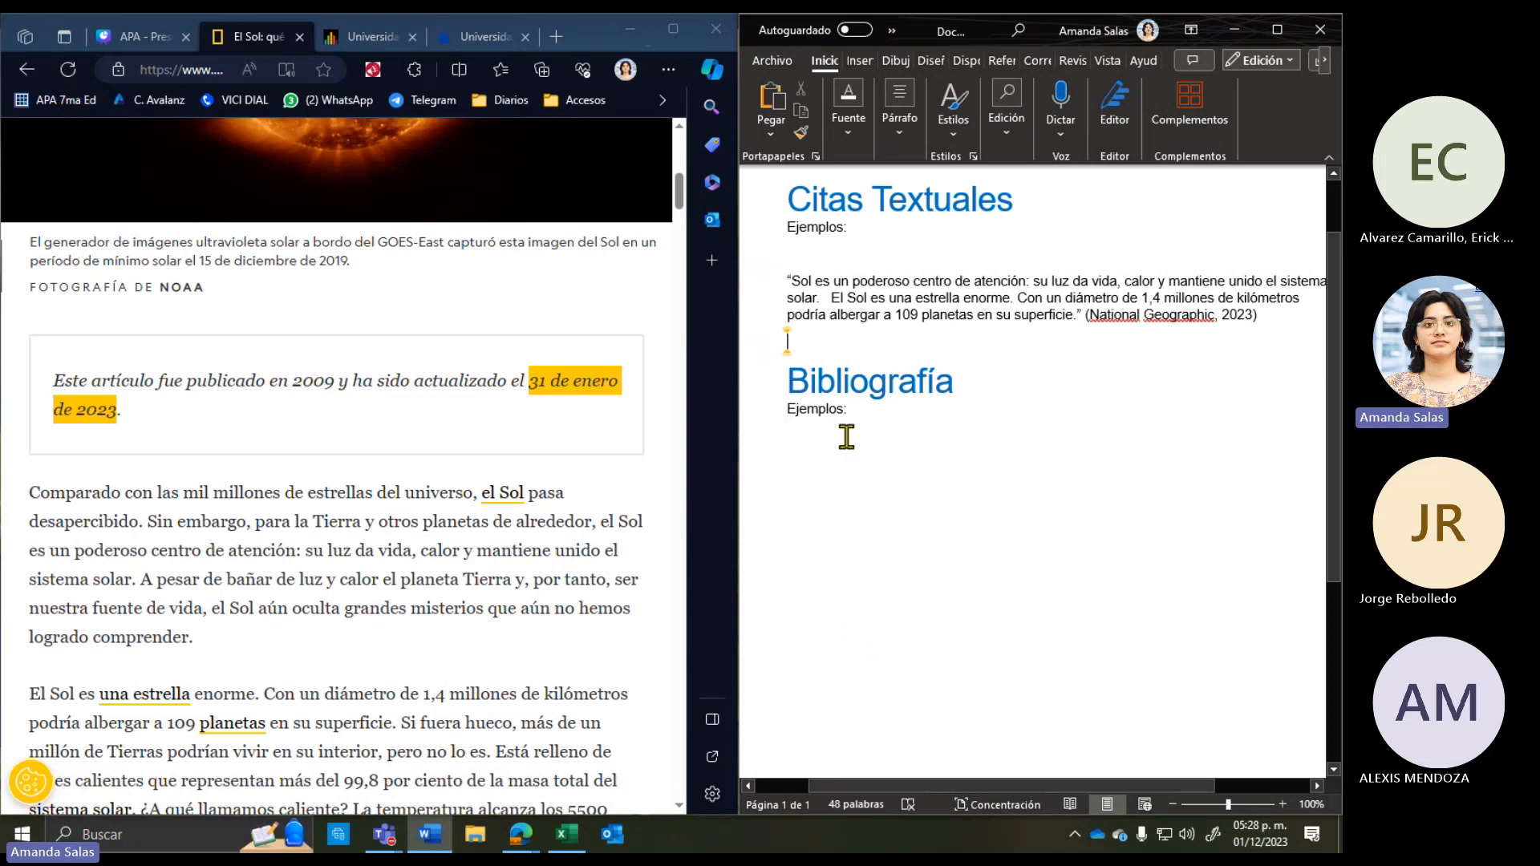
pyautogui.click(891, 424)
pyautogui.press('Return')
# Step: Type the numbered list '1. Sitio Web', 'Tema de la Universidad Virtual CNCI', 'Libro', then maximize Word
pyautogui.scroll(-1, 928, 604)
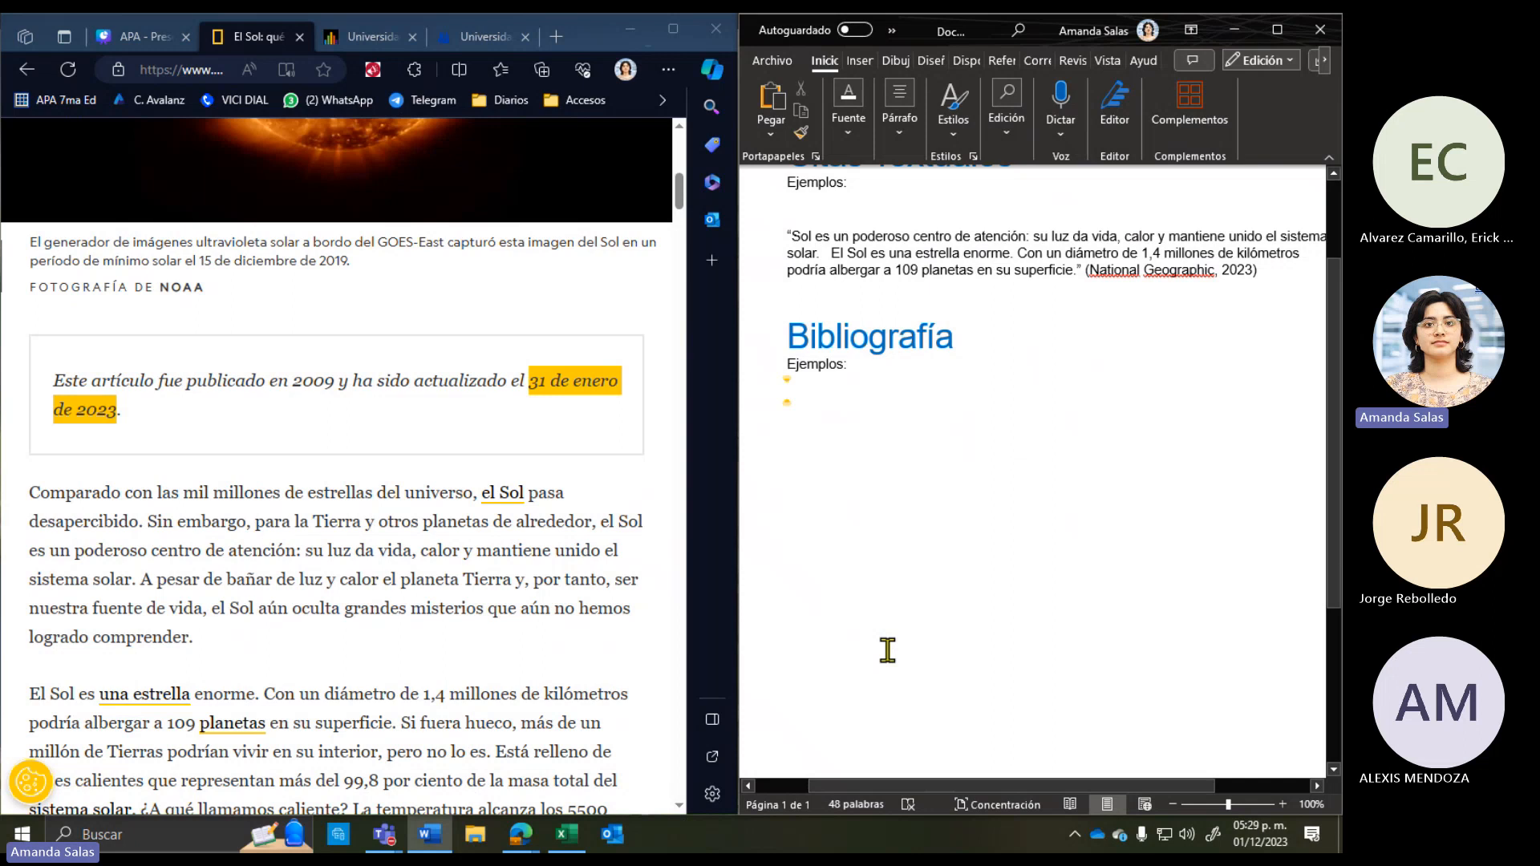
pyautogui.press('Return')
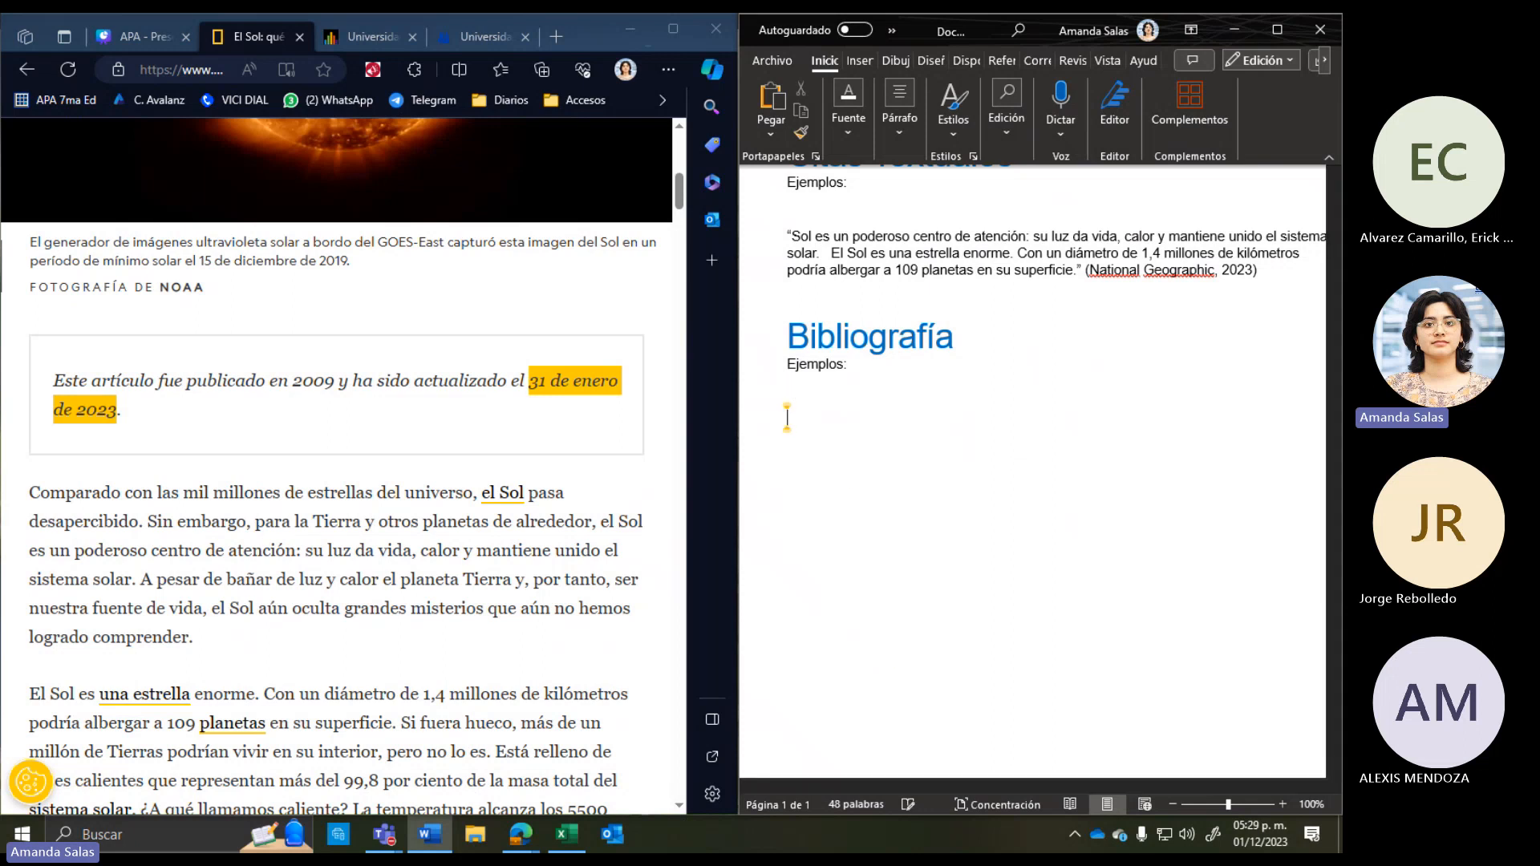
pyautogui.write('1. Sitio')
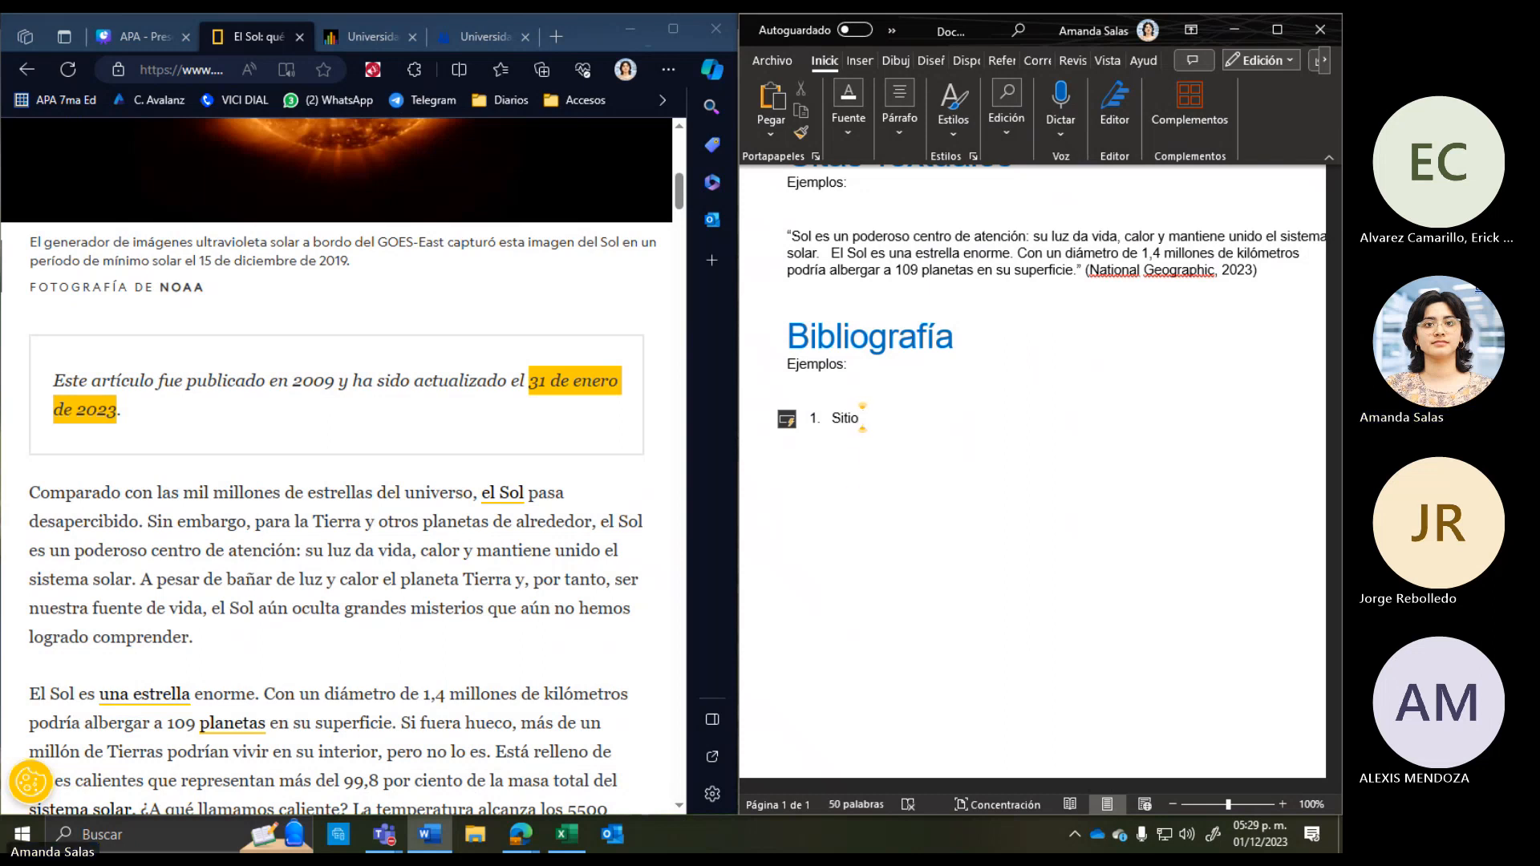
pyautogui.write(' Web')
pyautogui.press('Return')
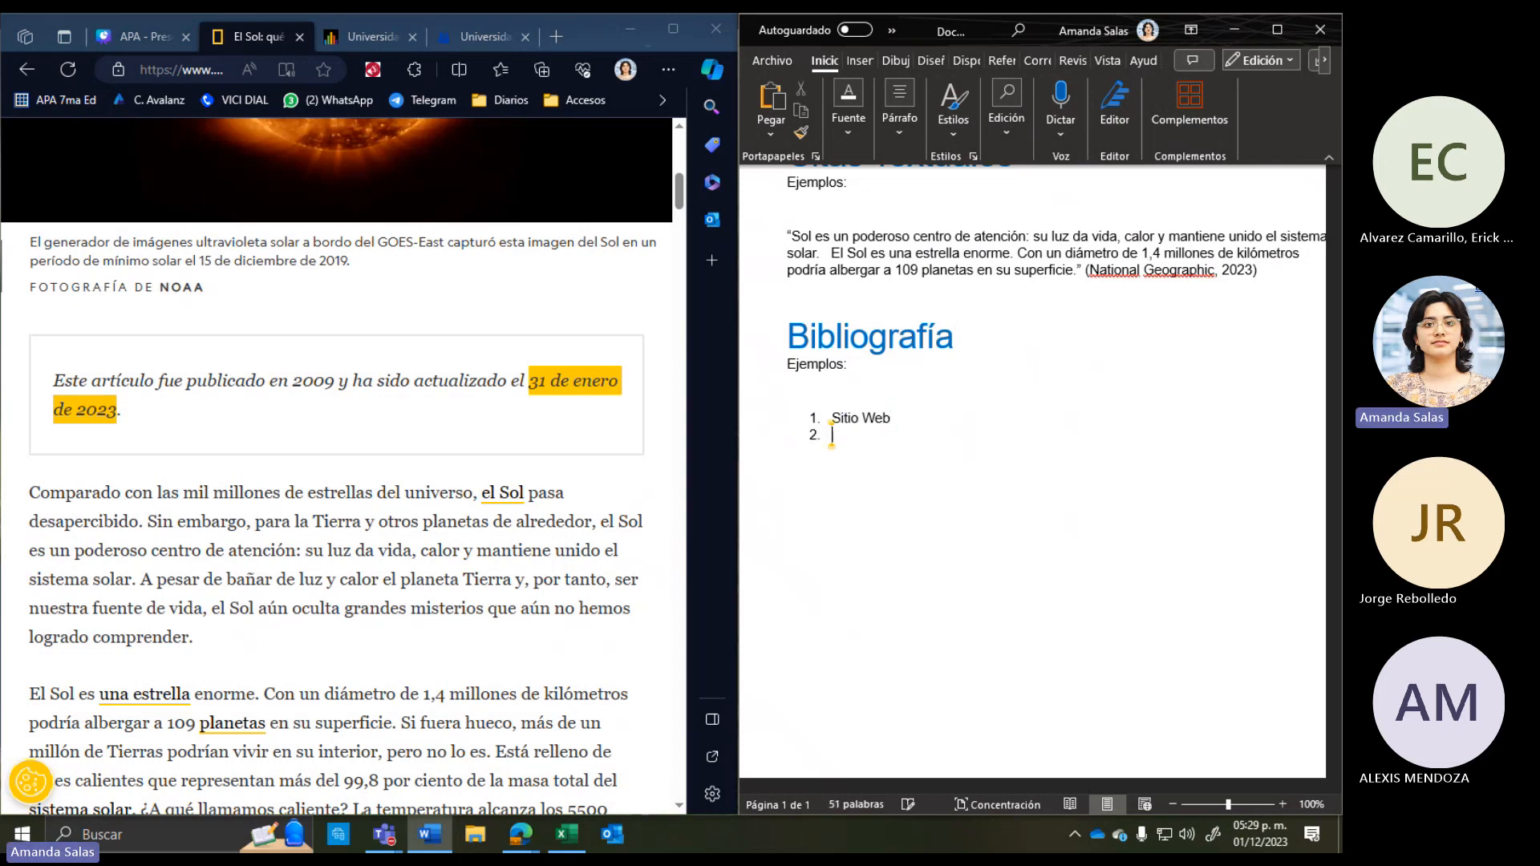
pyautogui.write('Tema de la Univers')
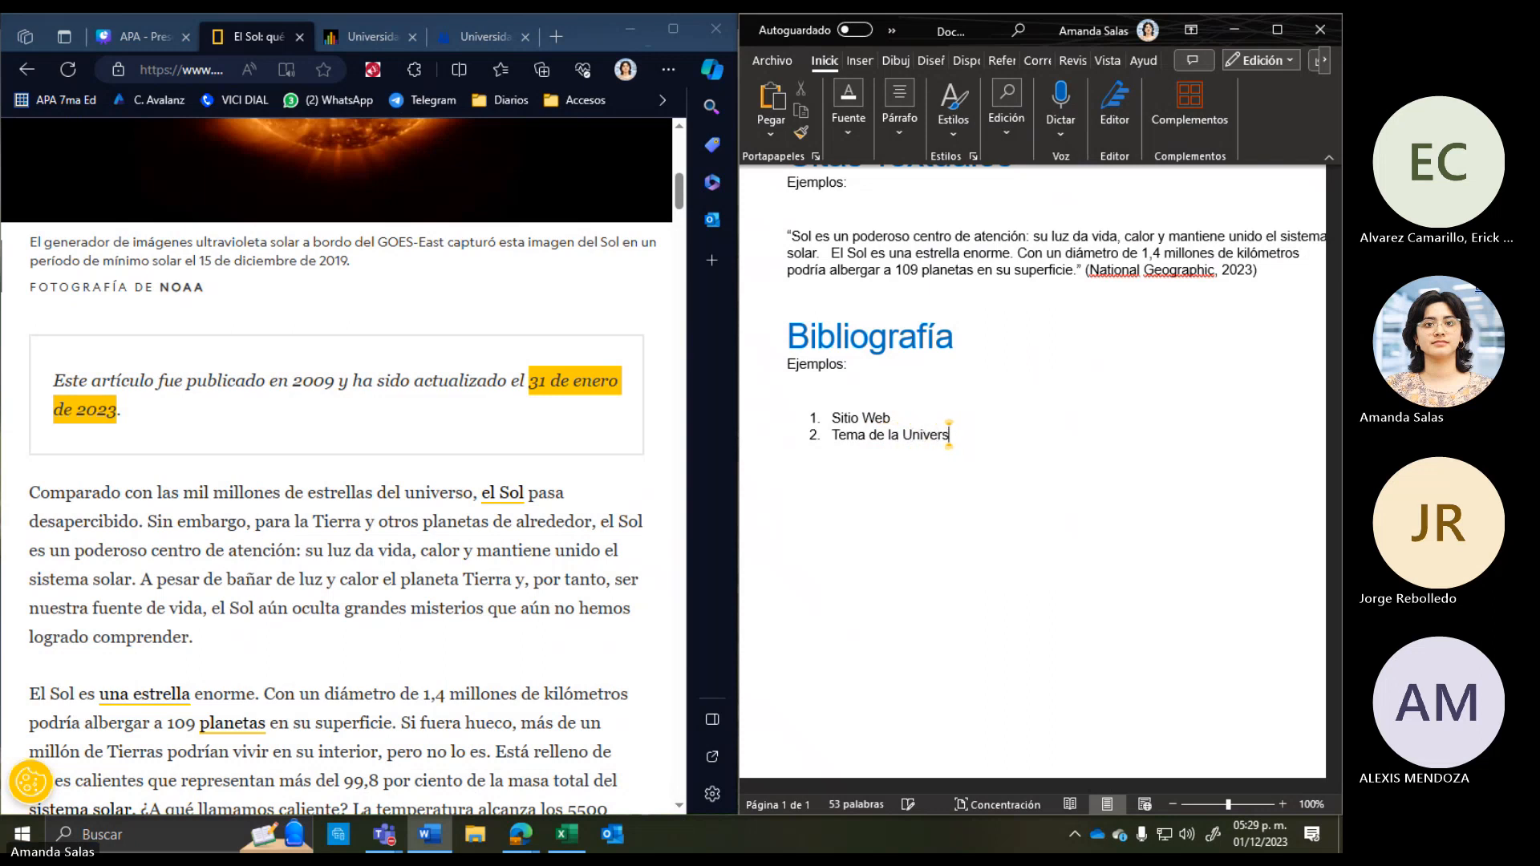
pyautogui.write('idad Virtual CNCI')
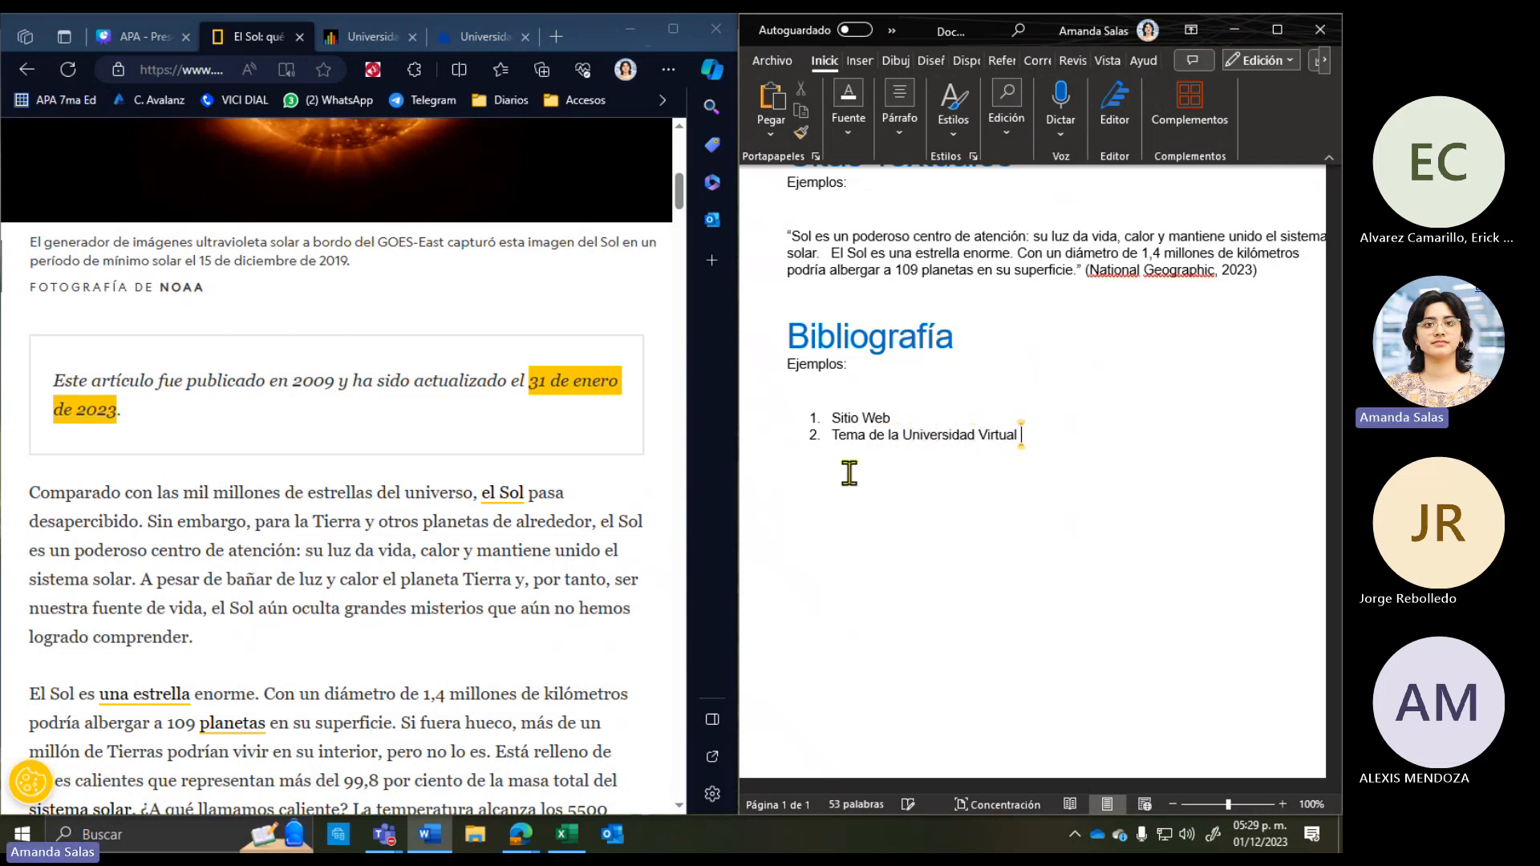
pyautogui.press('Return')
pyautogui.write('Libro')
pyautogui.click(931, 505)
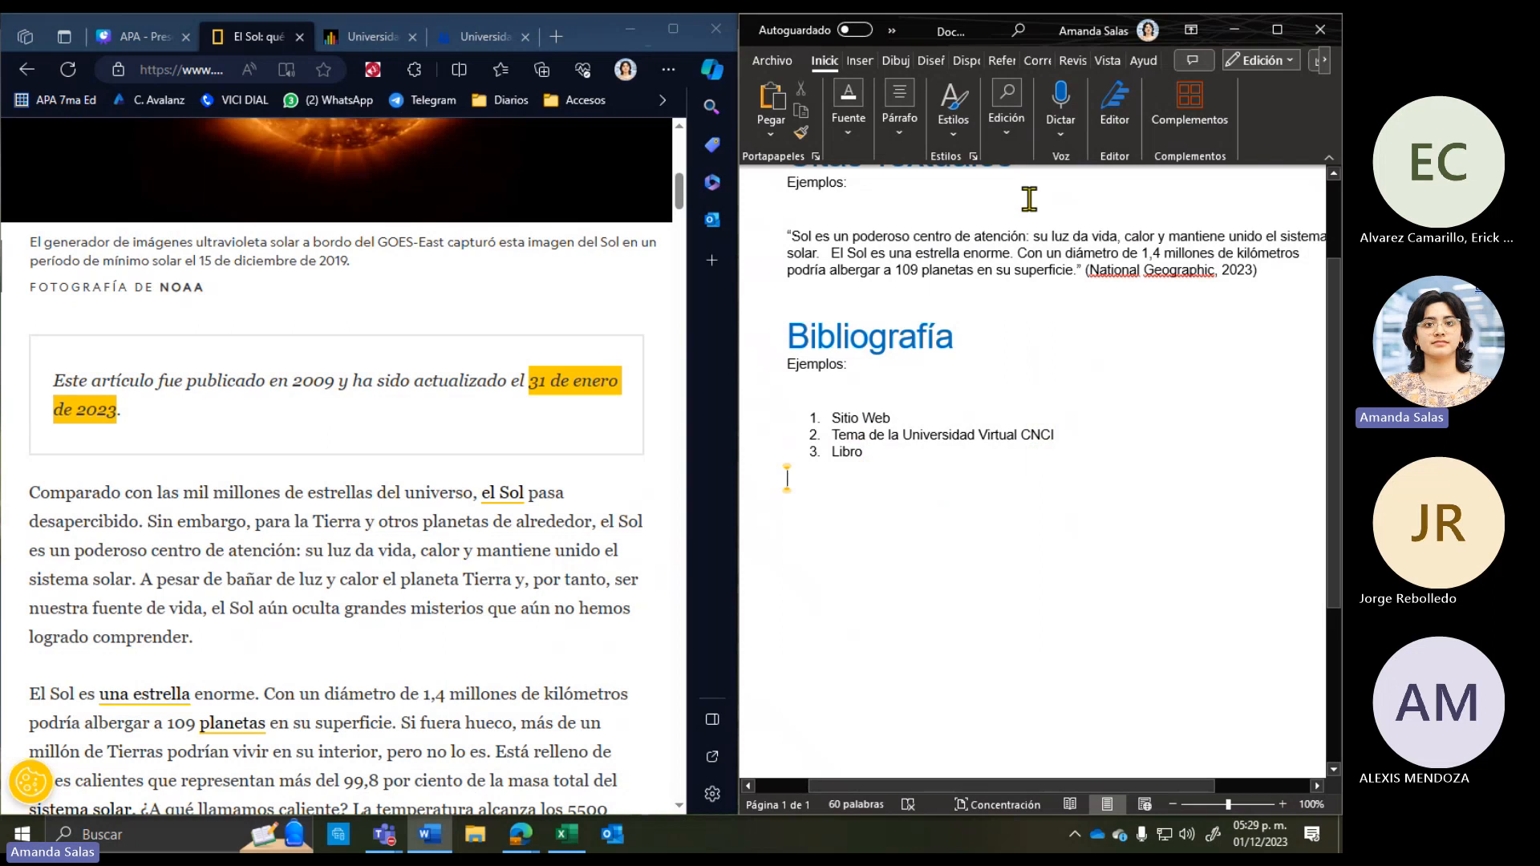
pyautogui.click(1276, 30)
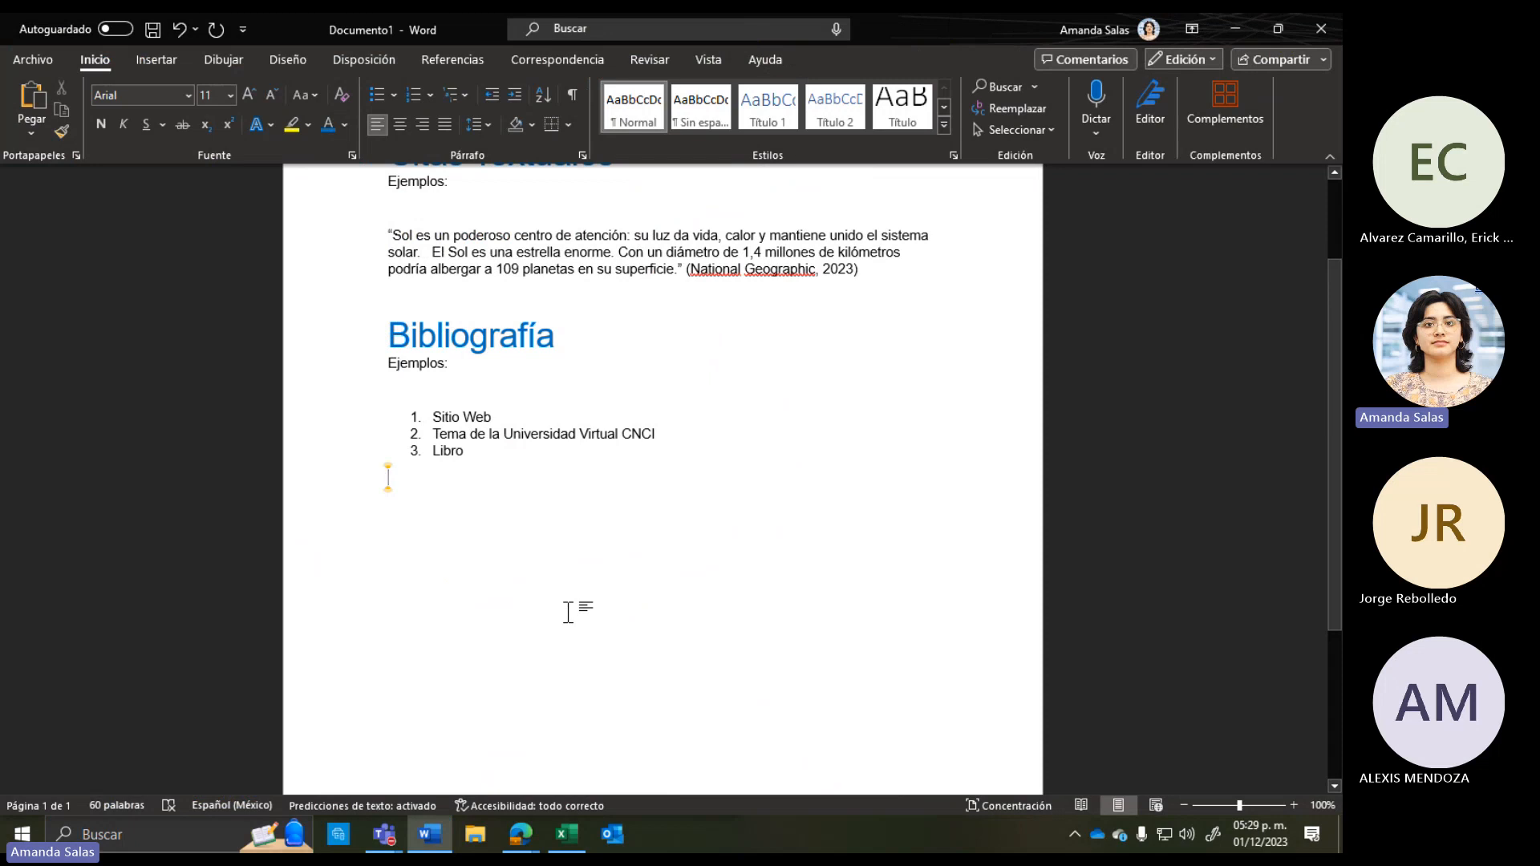
# Step: On the Referencias tab, set the citation Estilo to APA Séptima edición
pyautogui.press('Return')
pyautogui.scroll(-2, 522, 614)
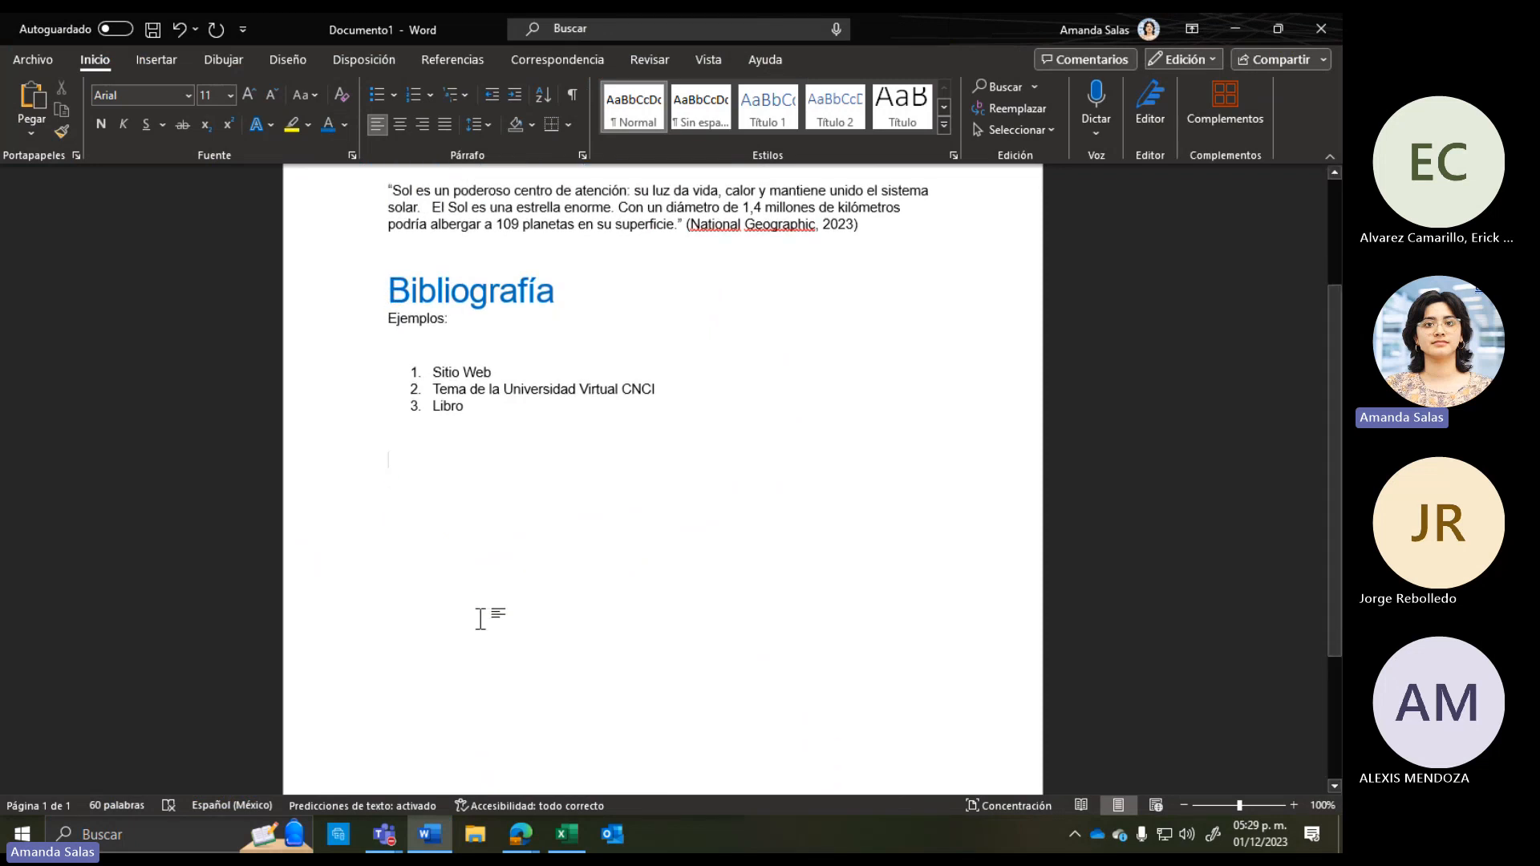
pyautogui.scroll(-1, 479, 619)
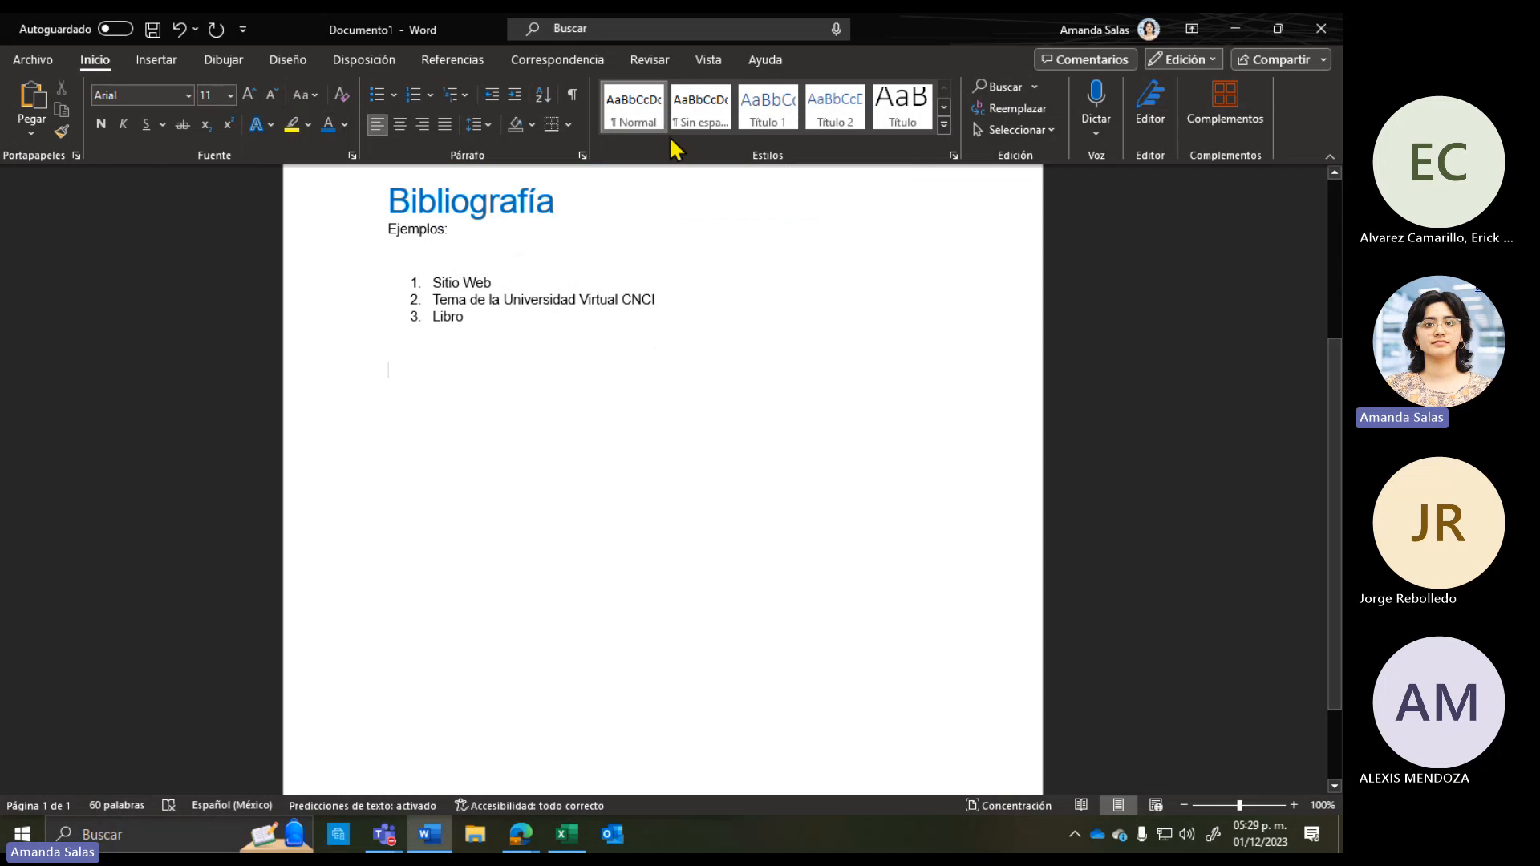
pyautogui.click(453, 62)
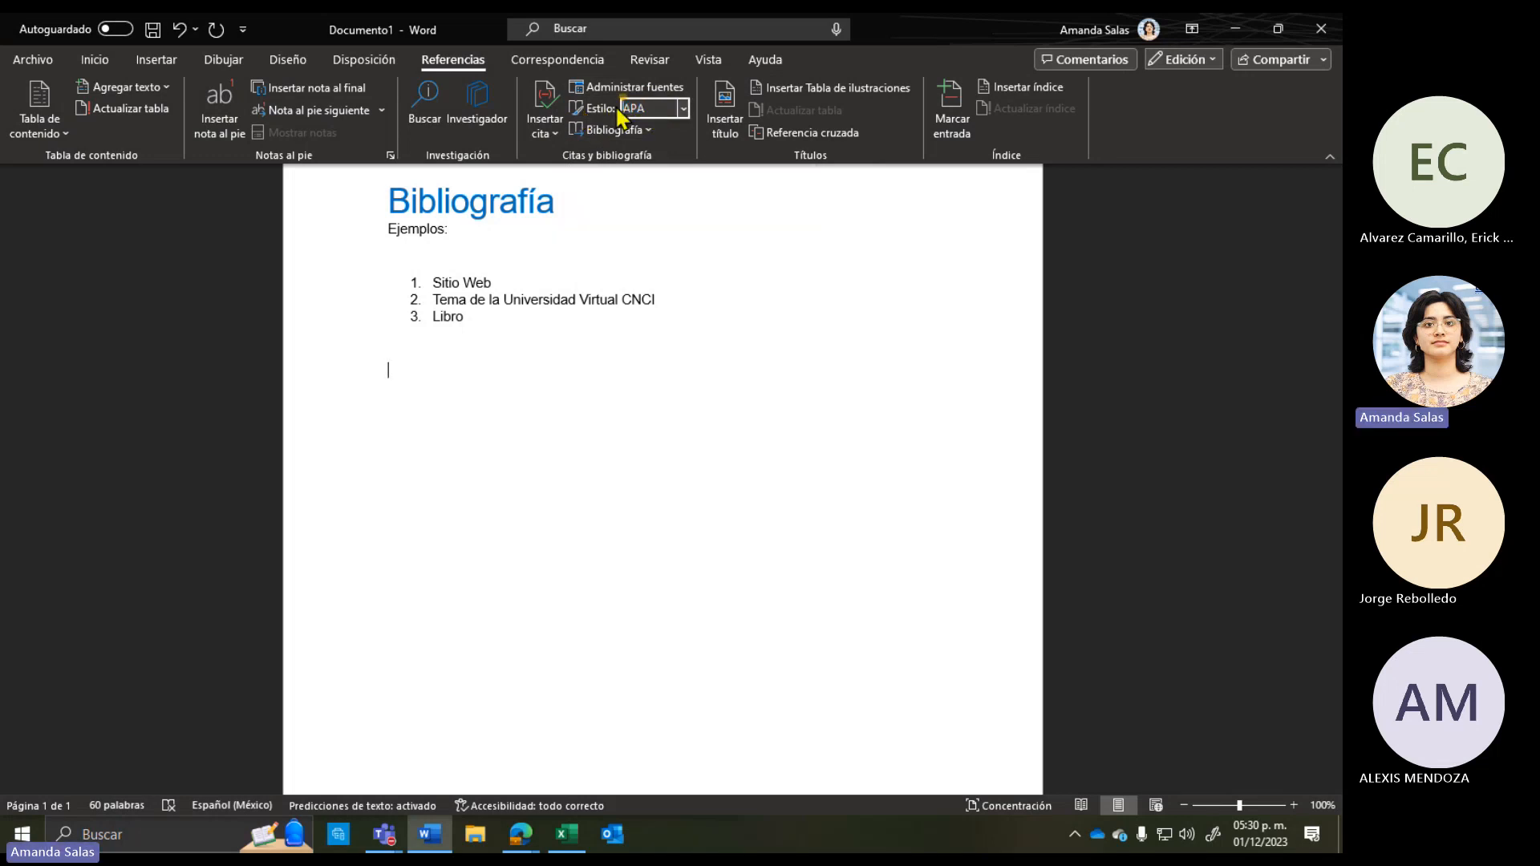
pyautogui.click(622, 109)
pyautogui.click(683, 111)
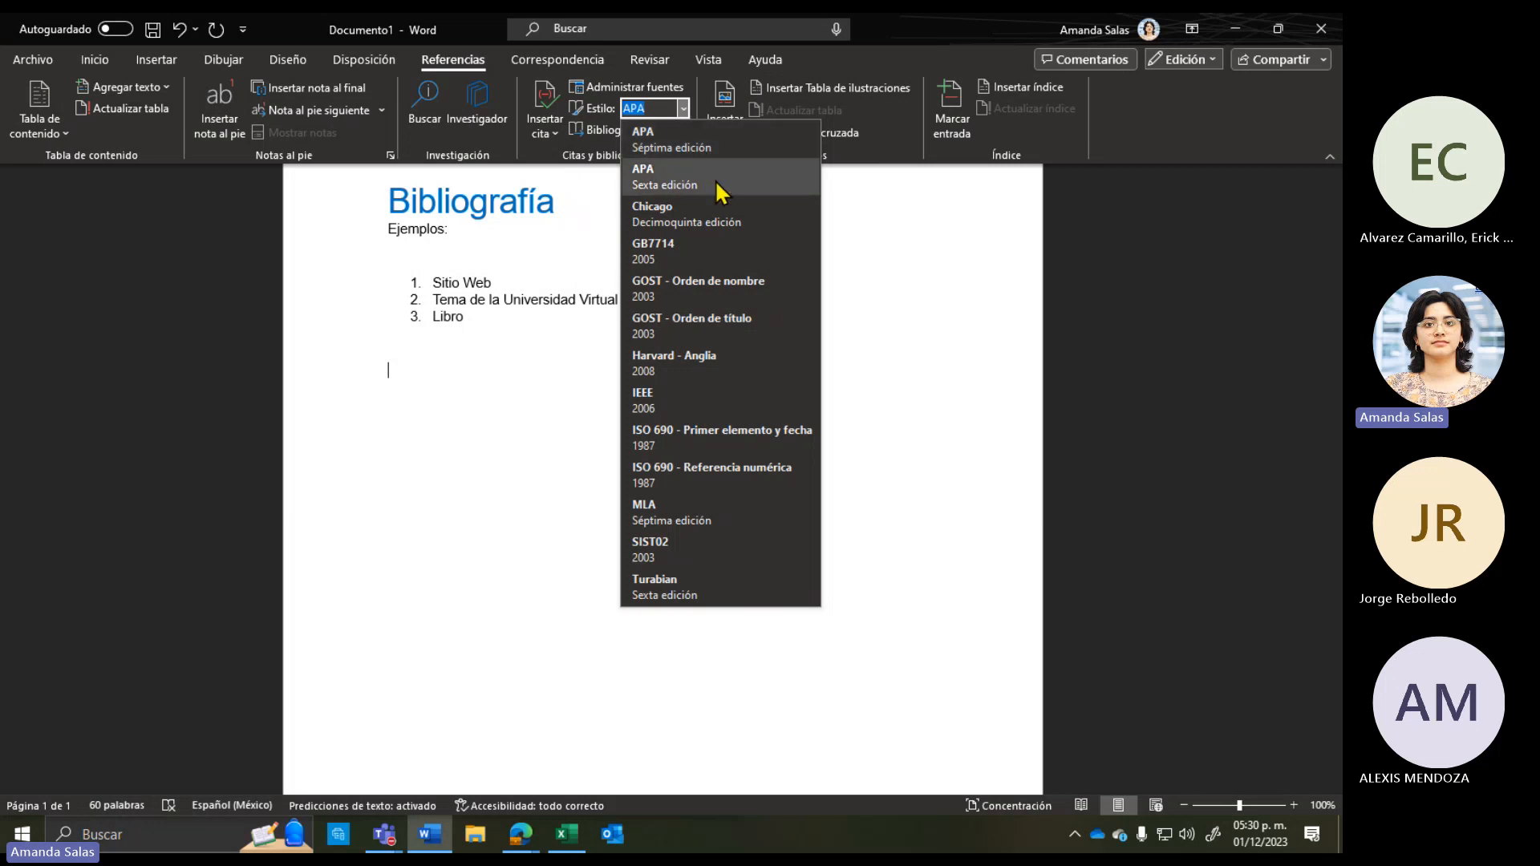
pyautogui.click(665, 152)
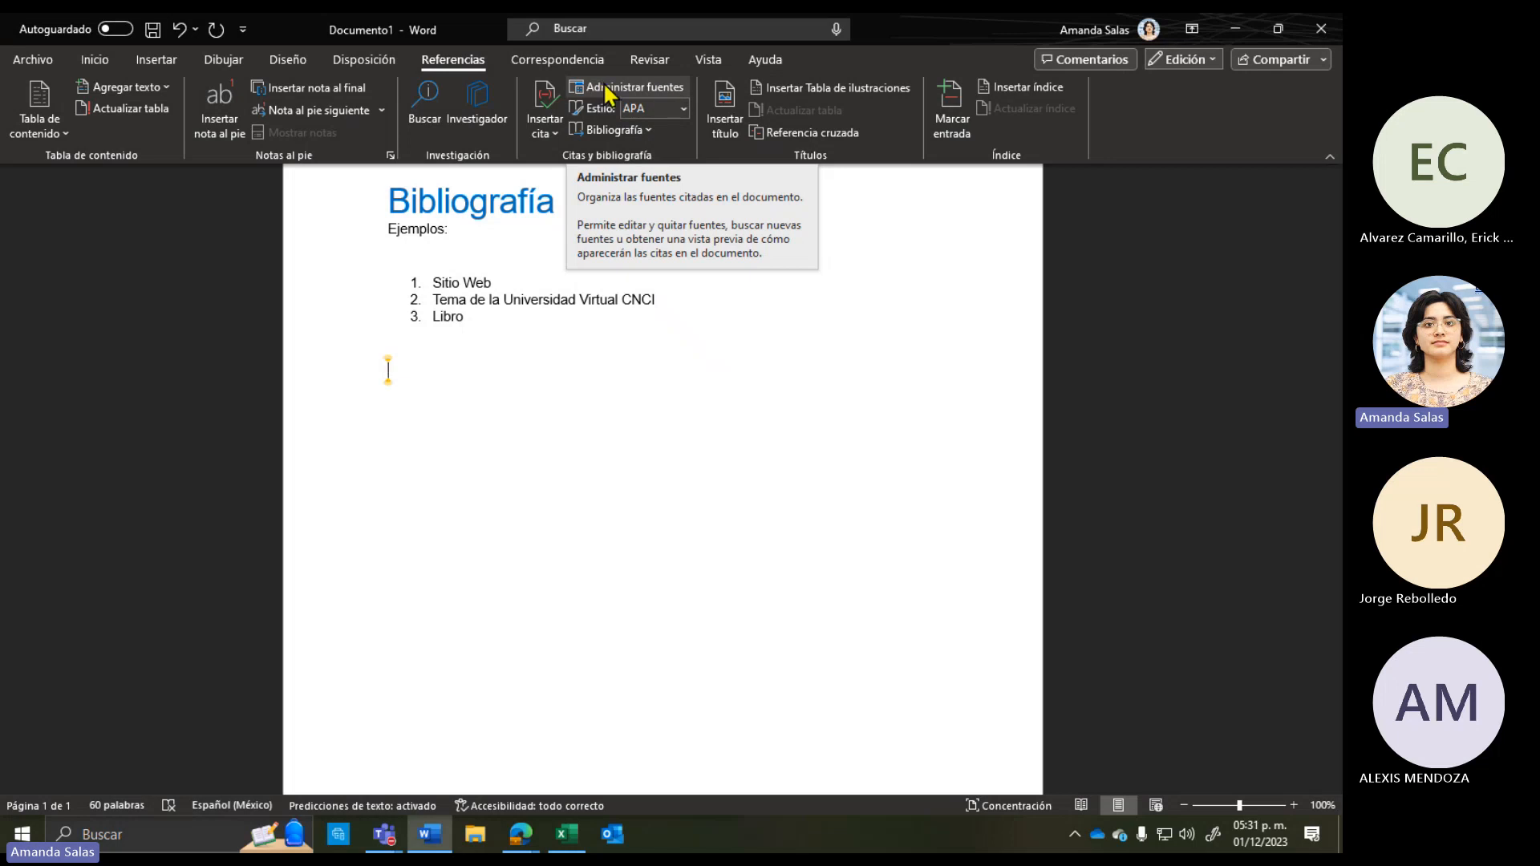
# Step: Open Administrar fuentes and browse the saved sources in the master list
pyautogui.click(610, 94)
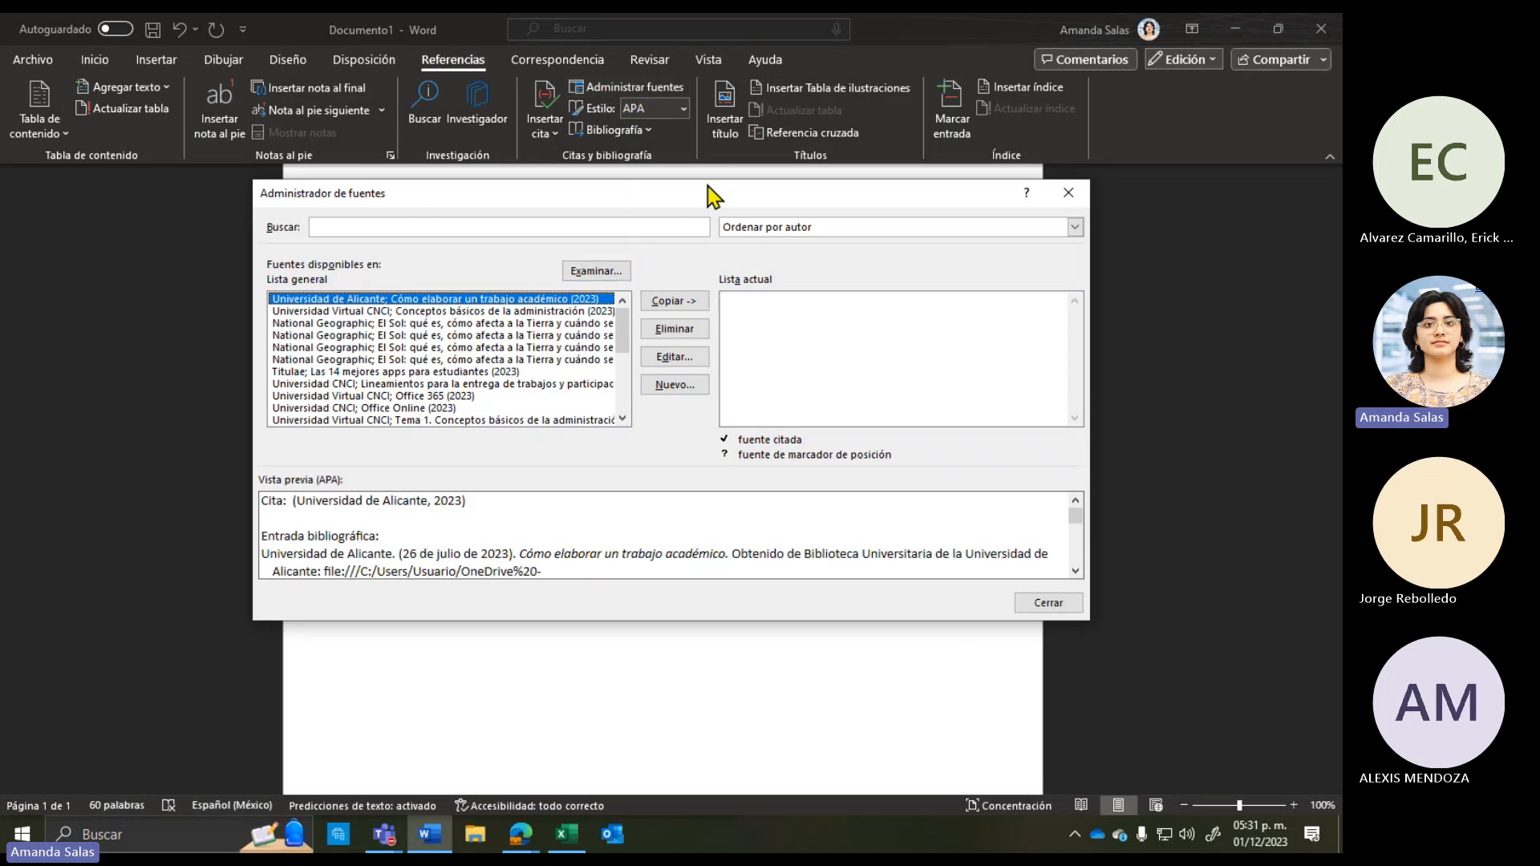
pyautogui.moveTo(673, 196); pyautogui.dragTo(672, 238)
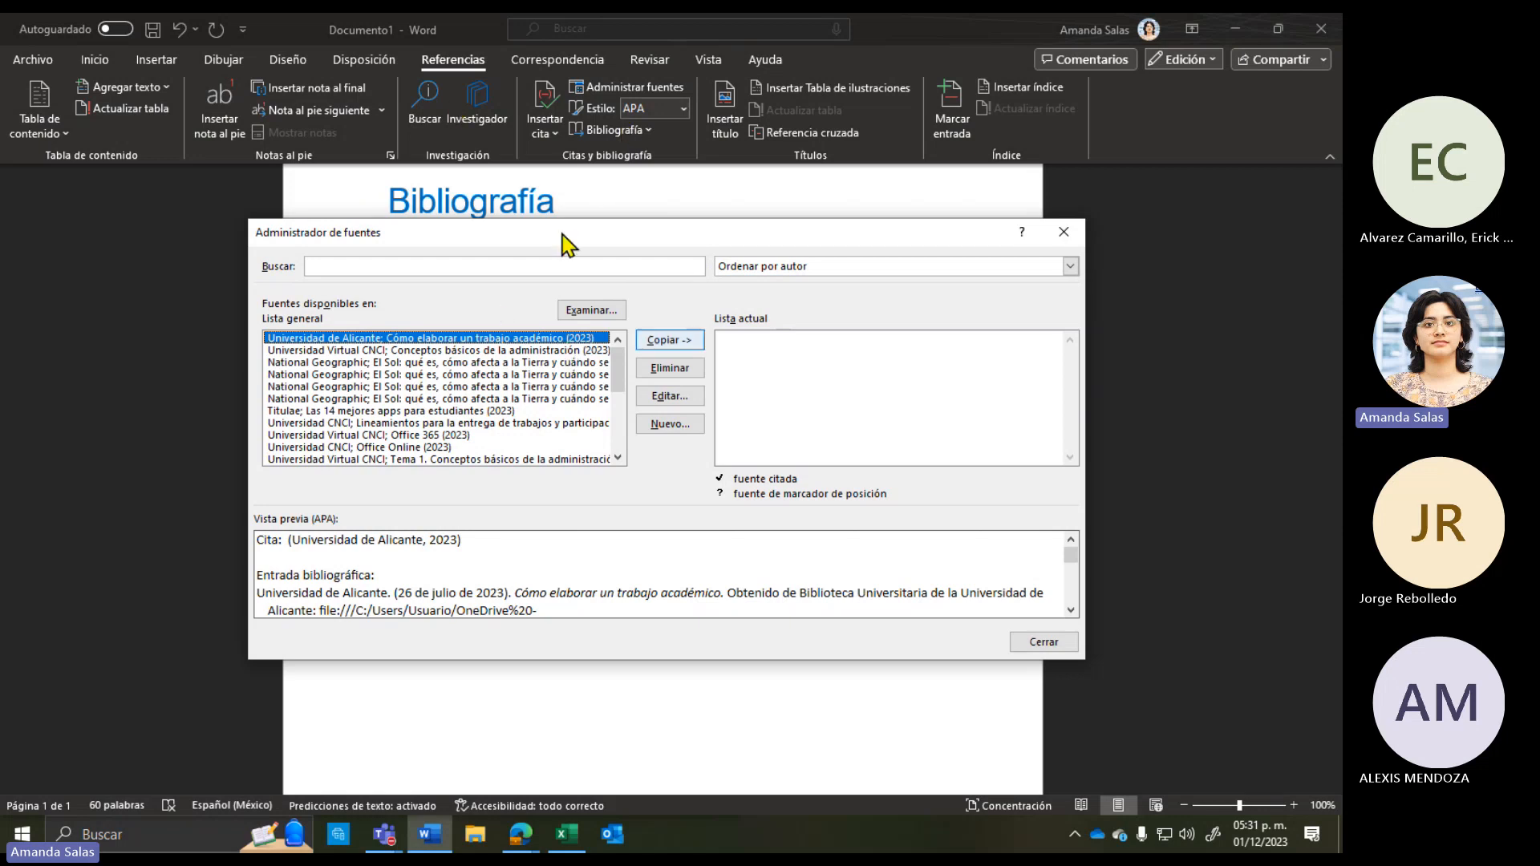
pyautogui.keyDown('shift'); pyautogui.click(514, 361); pyautogui.keyUp('shift')
pyautogui.moveTo(517, 387); pyautogui.dragTo(526, 317)
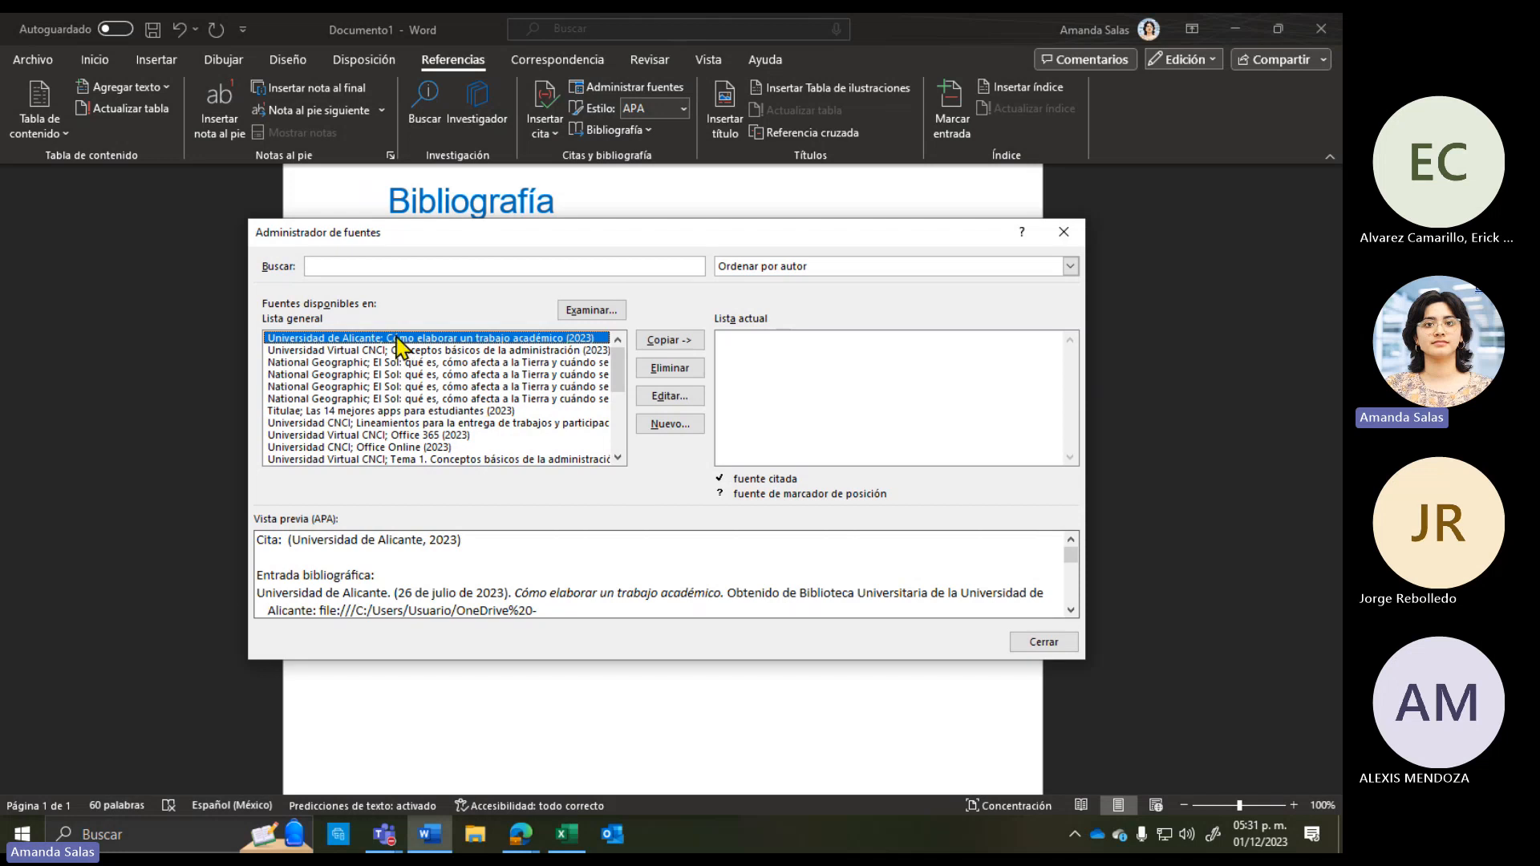
pyautogui.moveTo(399, 346); pyautogui.dragTo(409, 312)
pyautogui.keyDown('shift'); pyautogui.click(461, 386); pyautogui.keyUp('shift')
pyautogui.moveTo(461, 415); pyautogui.dragTo(458, 339)
# Step: Copy the Universidad de Alicante source to the current list, delete it again, and close the manager
pyautogui.click(766, 384)
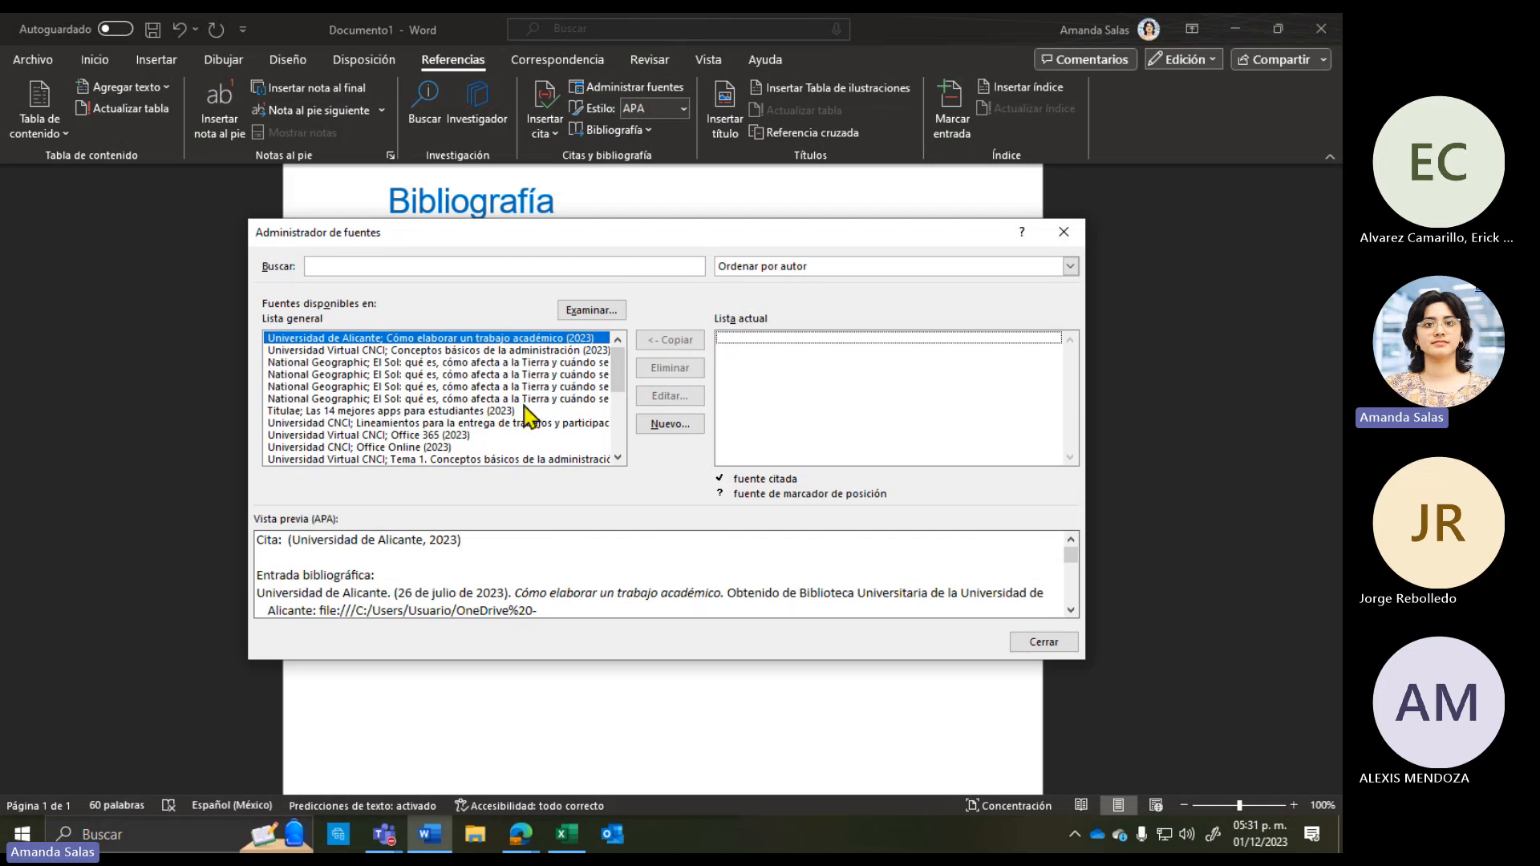
pyautogui.click(492, 343)
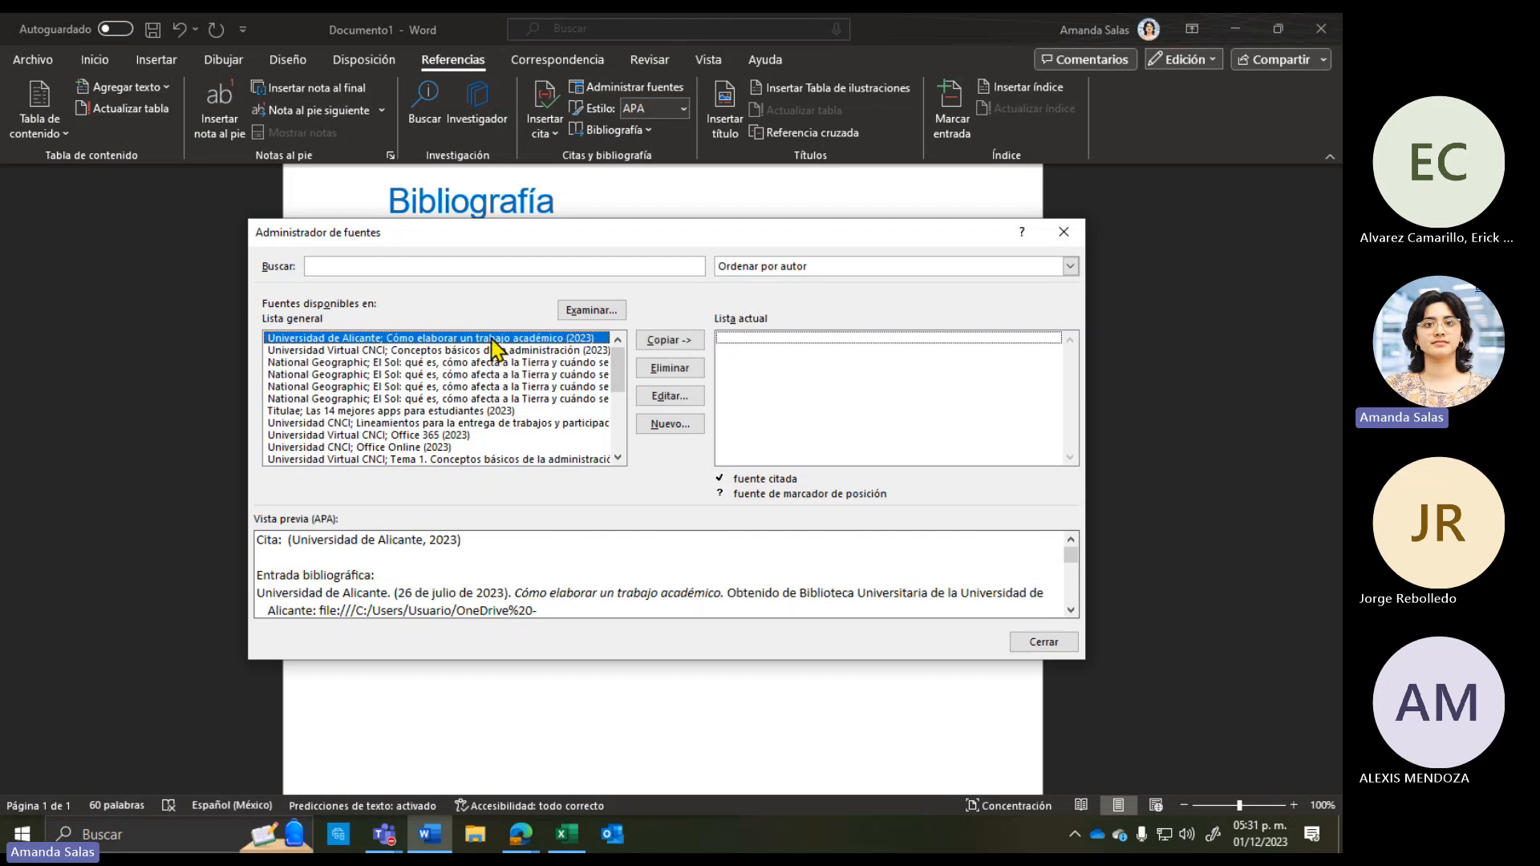
pyautogui.click(676, 342)
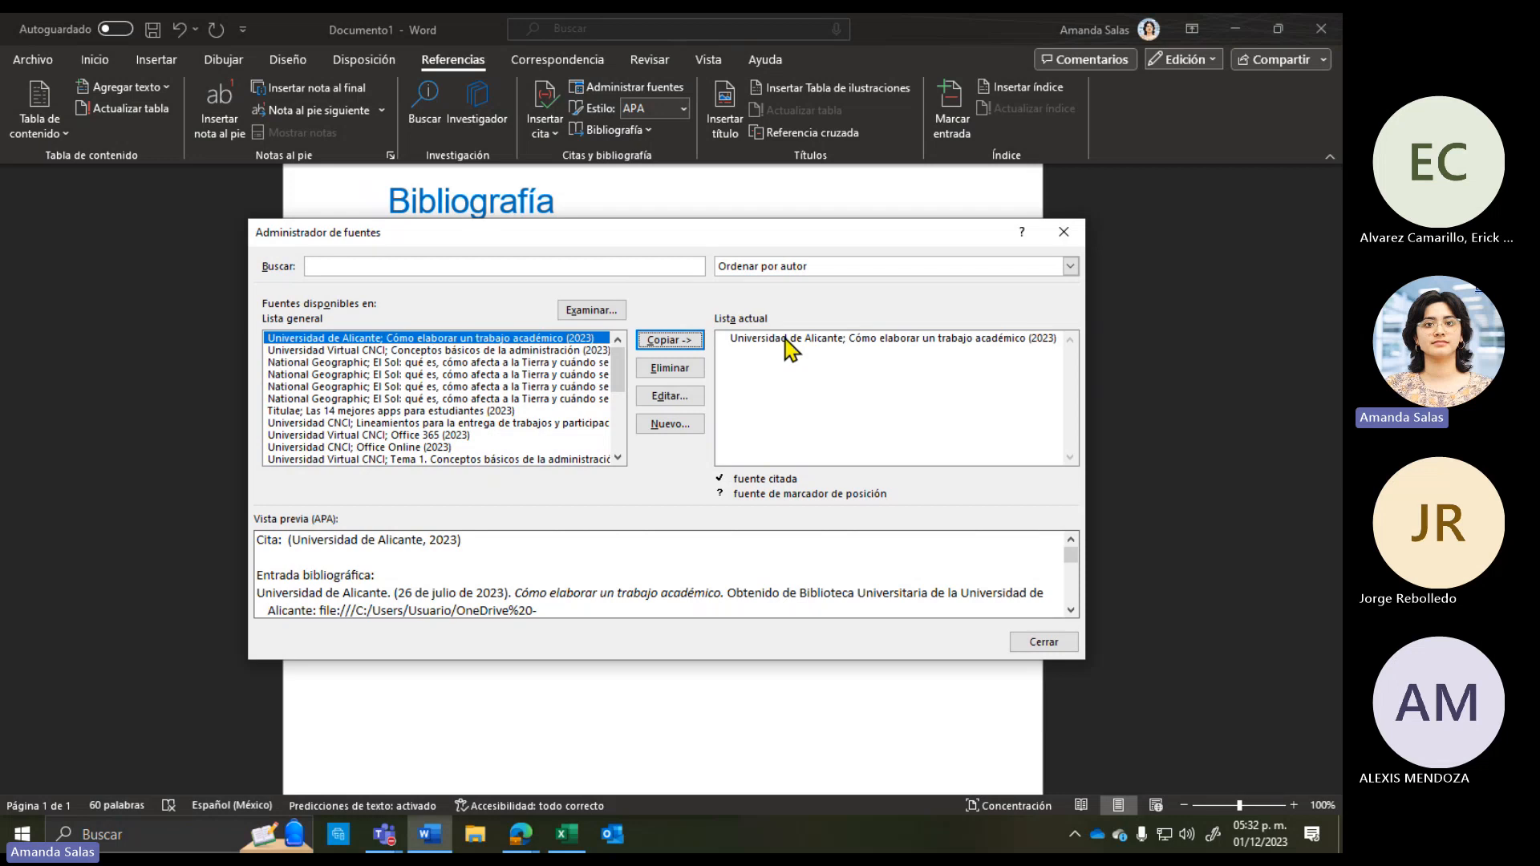
pyautogui.click(786, 341)
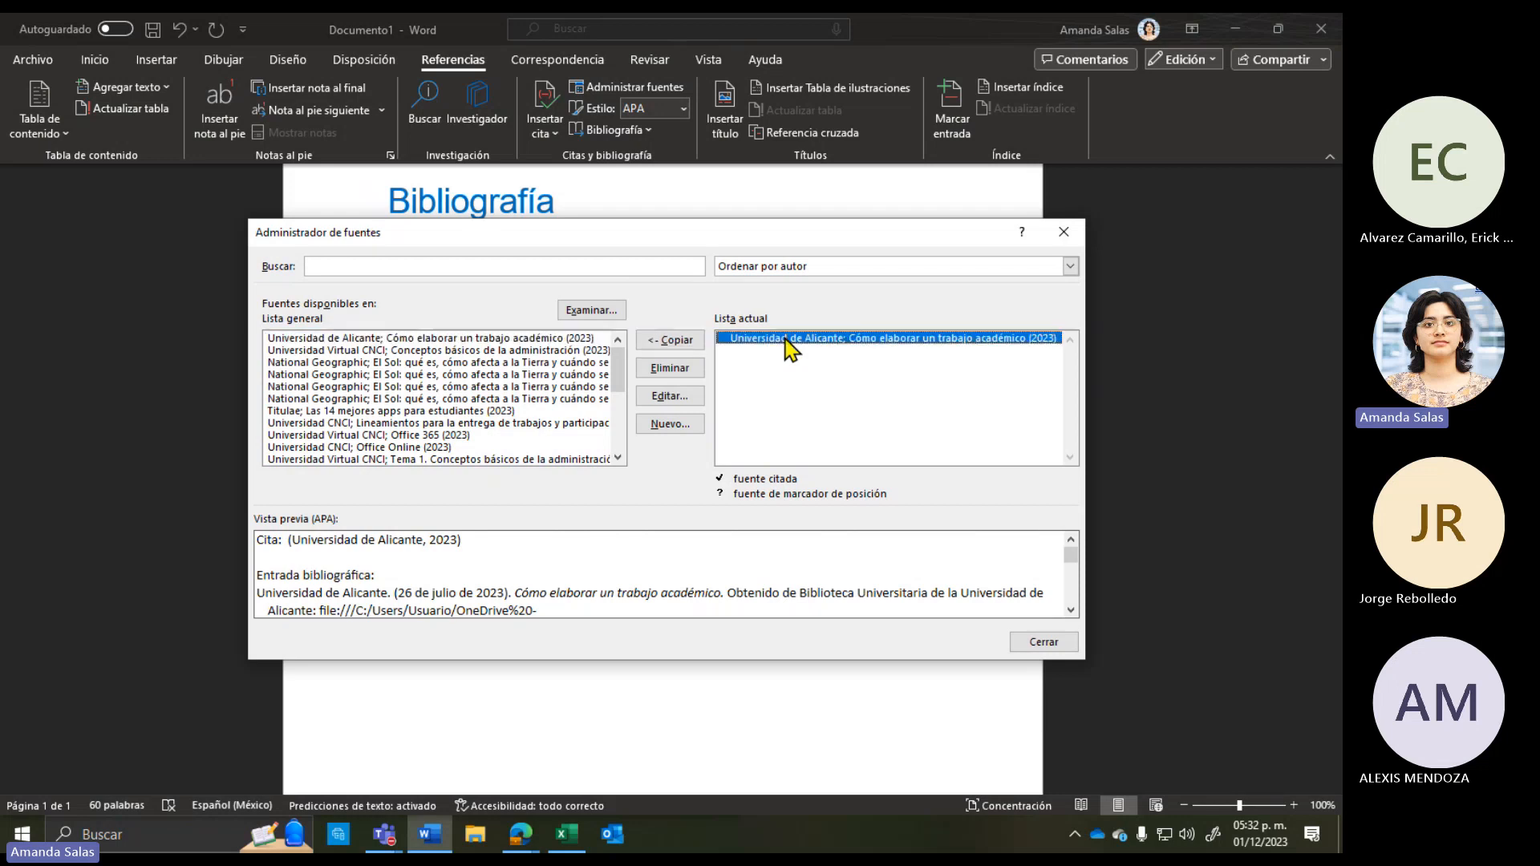
pyautogui.click(678, 370)
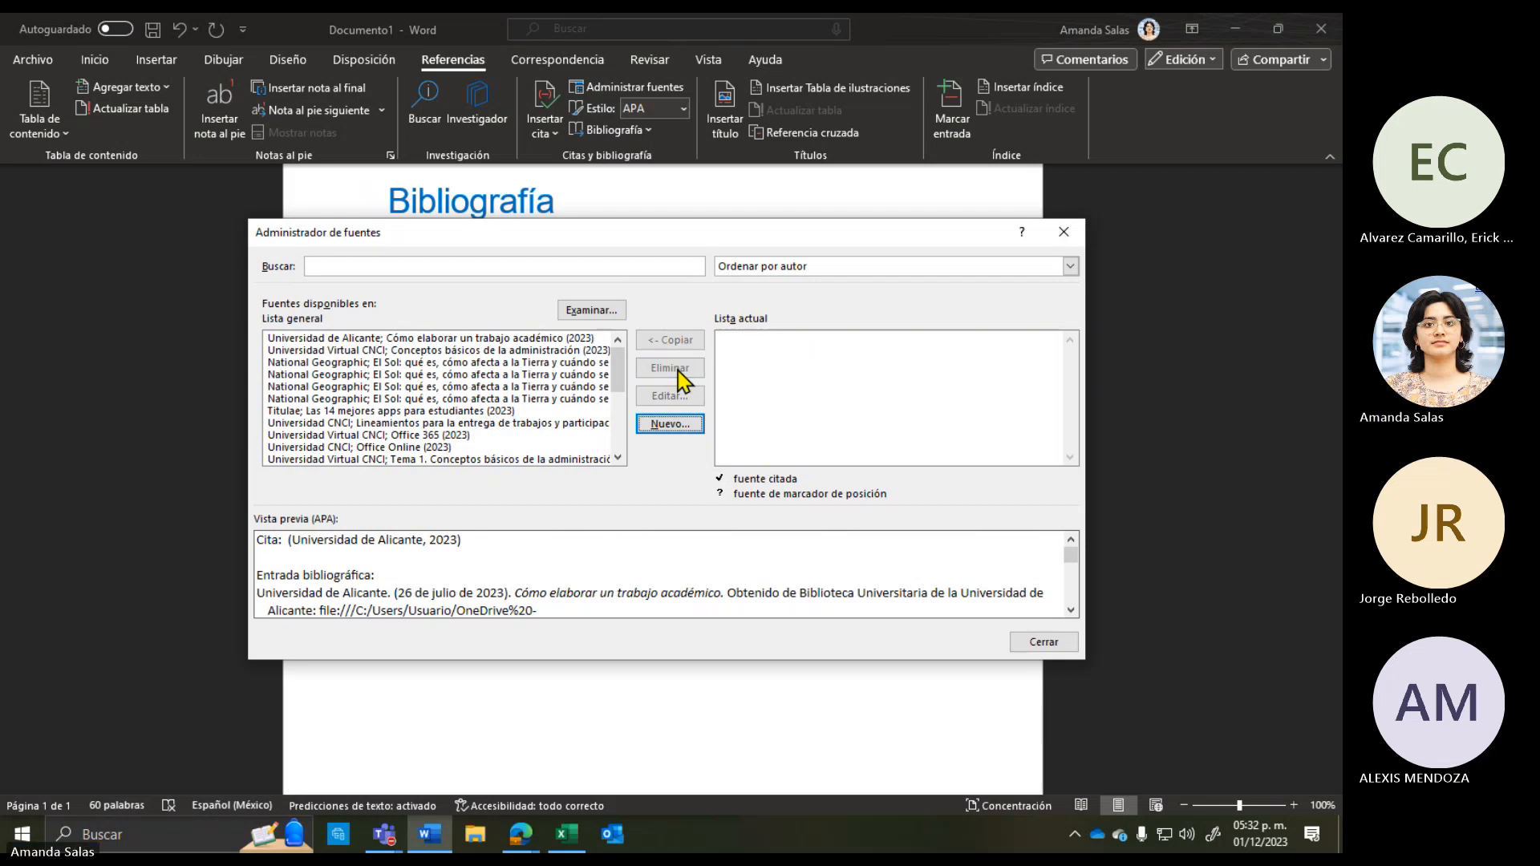
pyautogui.click(881, 401)
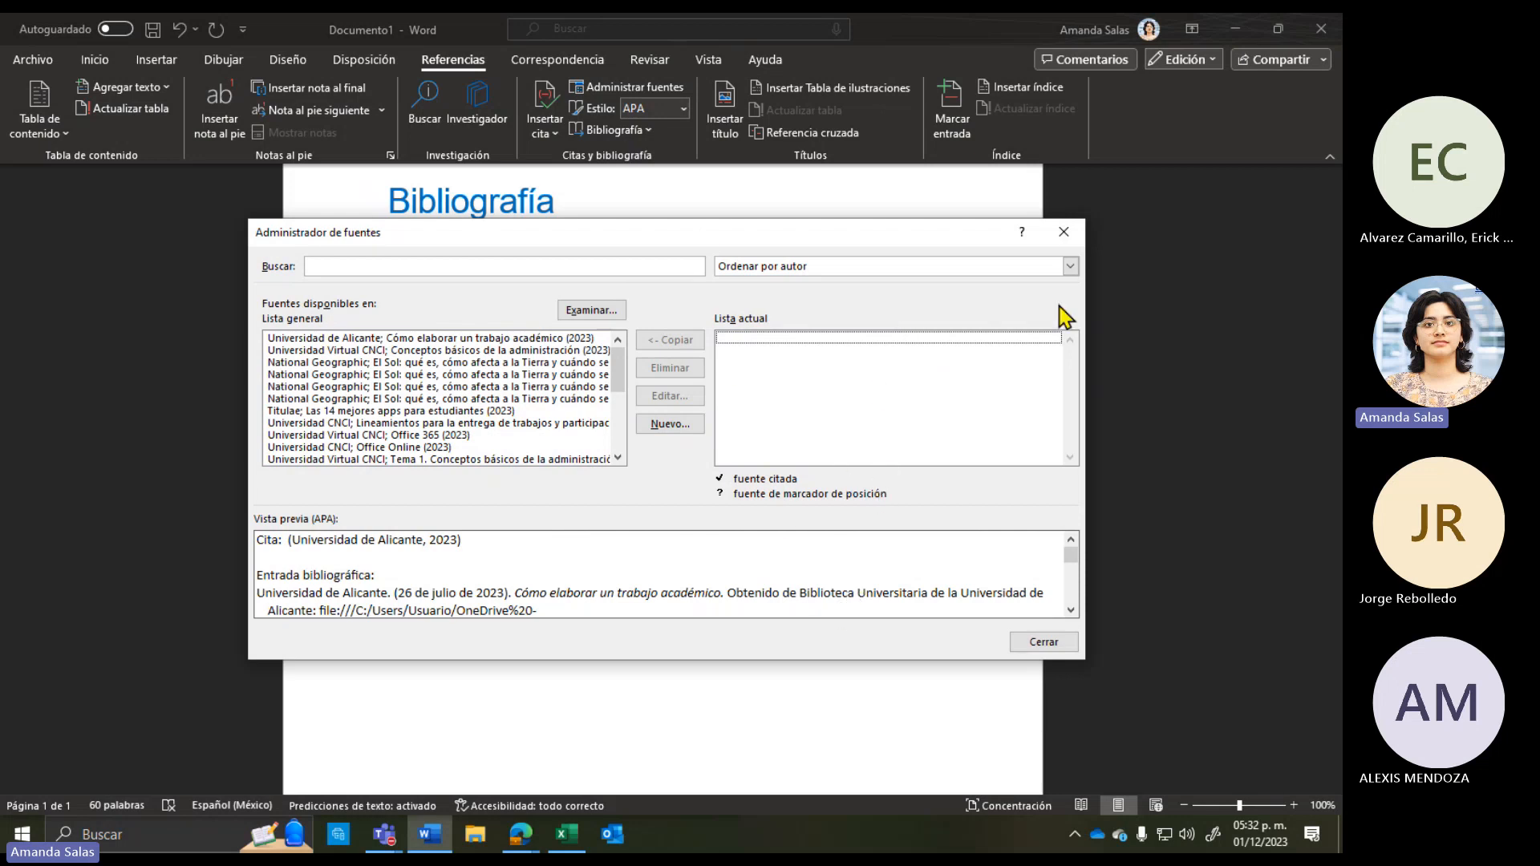
pyautogui.click(1045, 641)
# Step: Snap Word beside Edge and start a new source from Administrar fuentes
pyautogui.doubleClick(927, 33)
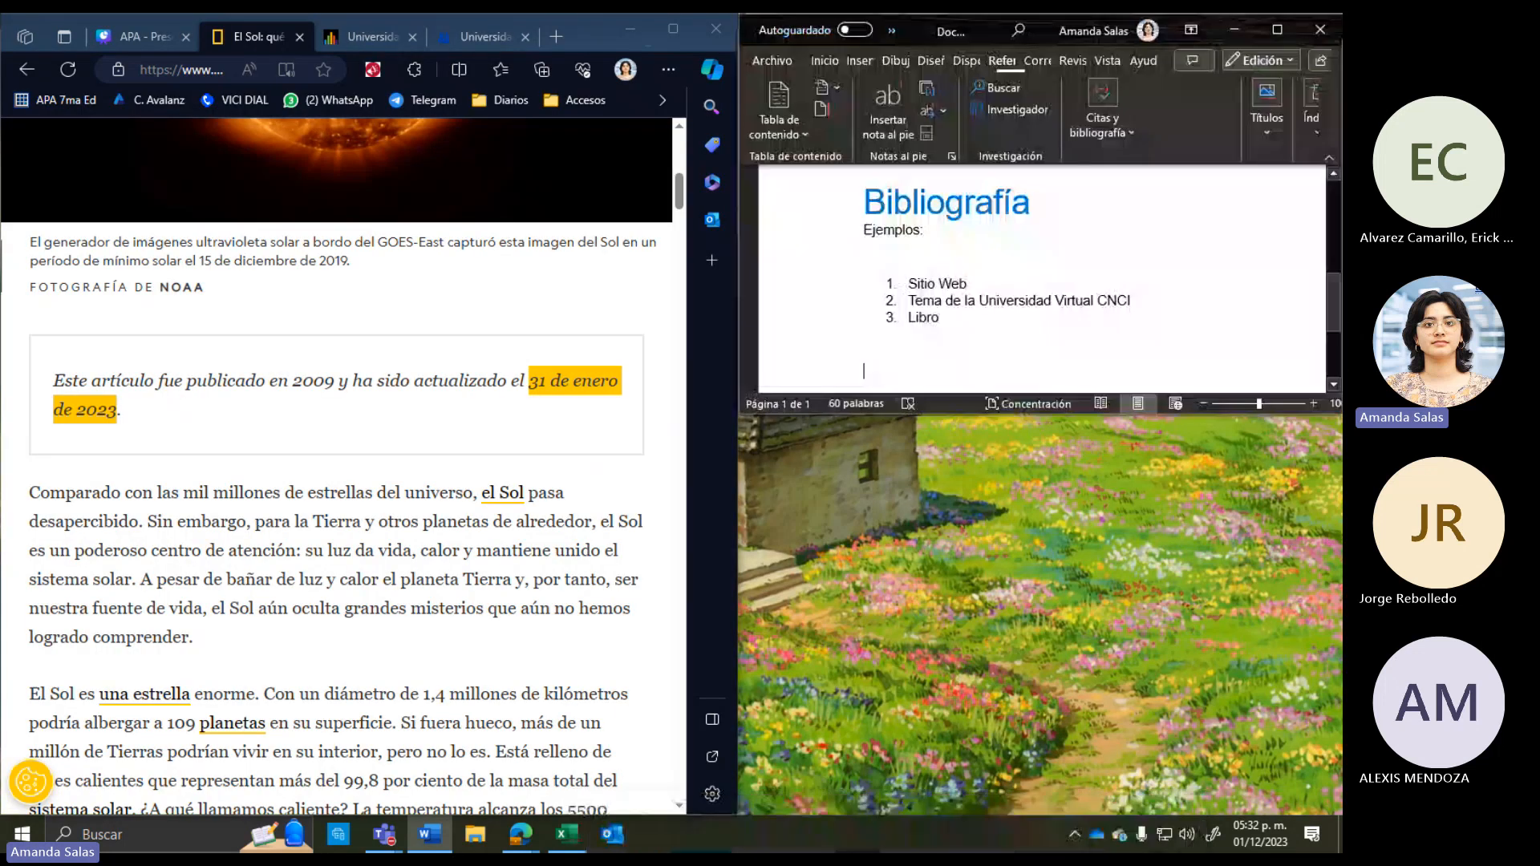
pyautogui.click(858, 349)
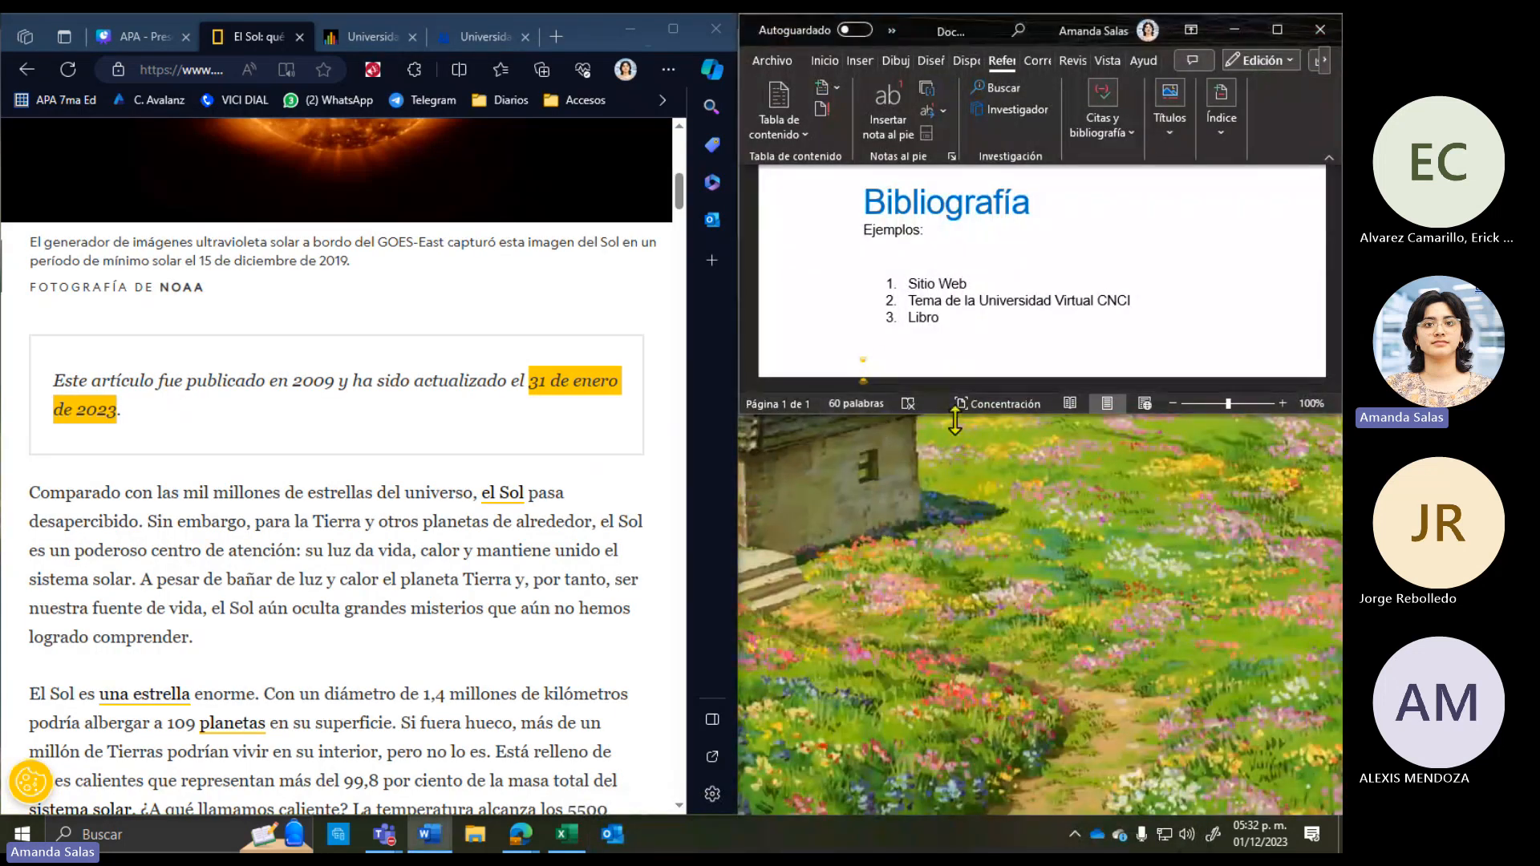
pyautogui.moveTo(954, 413); pyautogui.dragTo(951, 808)
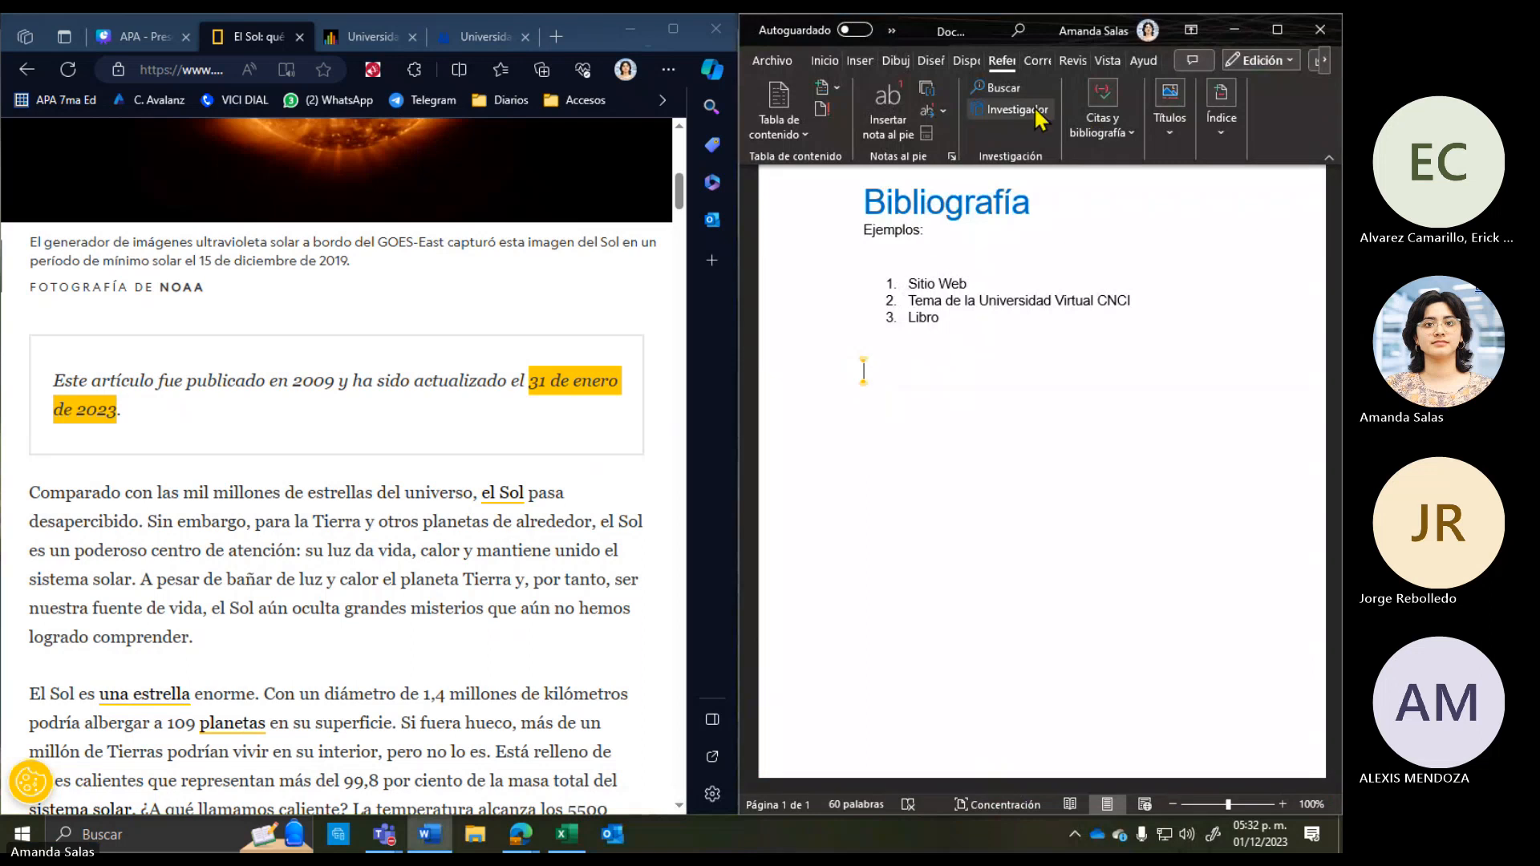
pyautogui.click(1101, 128)
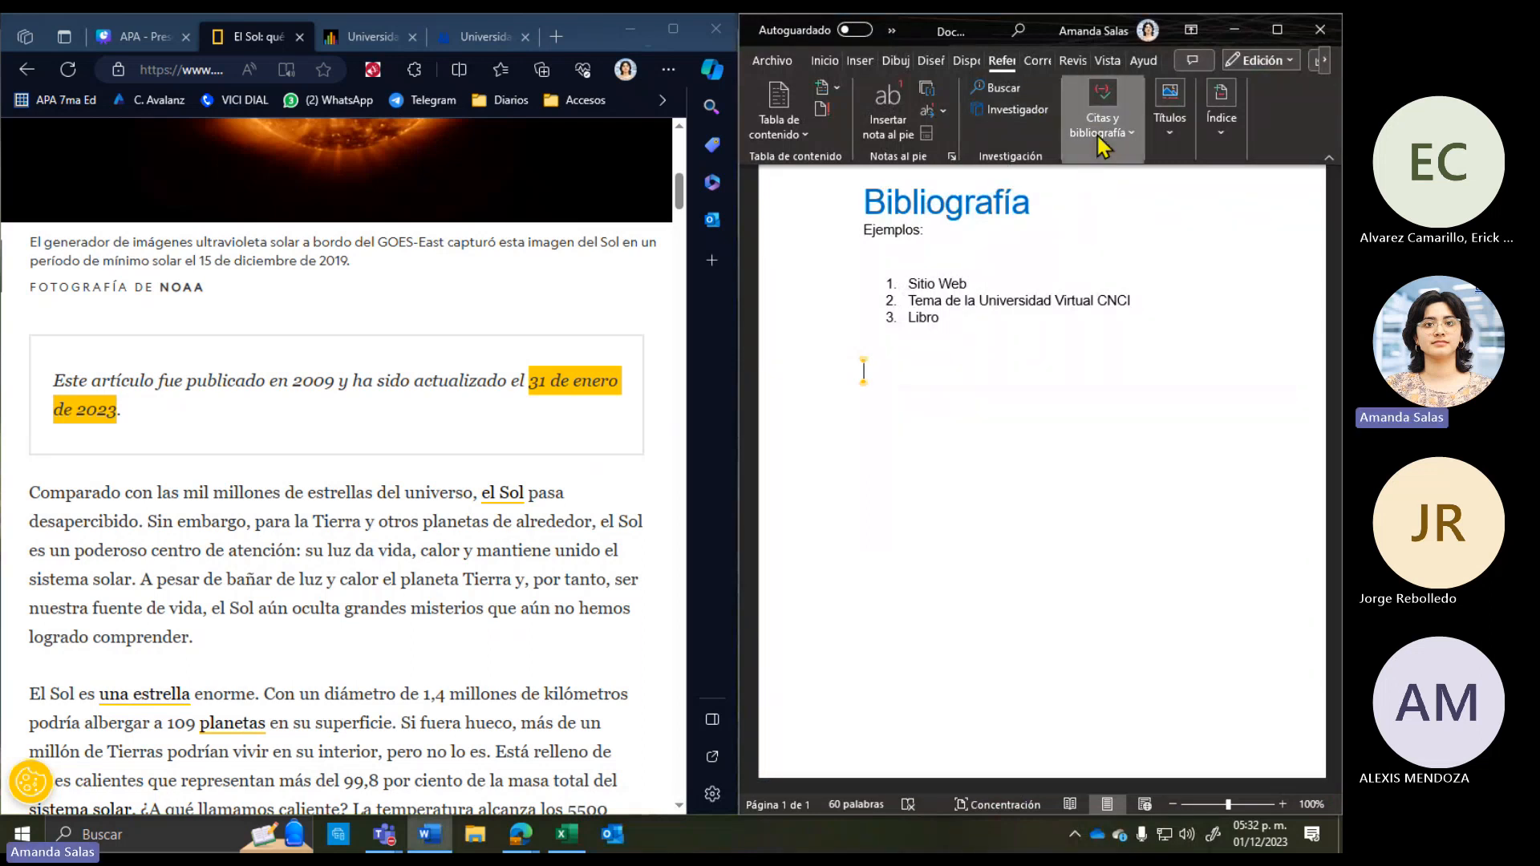
pyautogui.click(1176, 176)
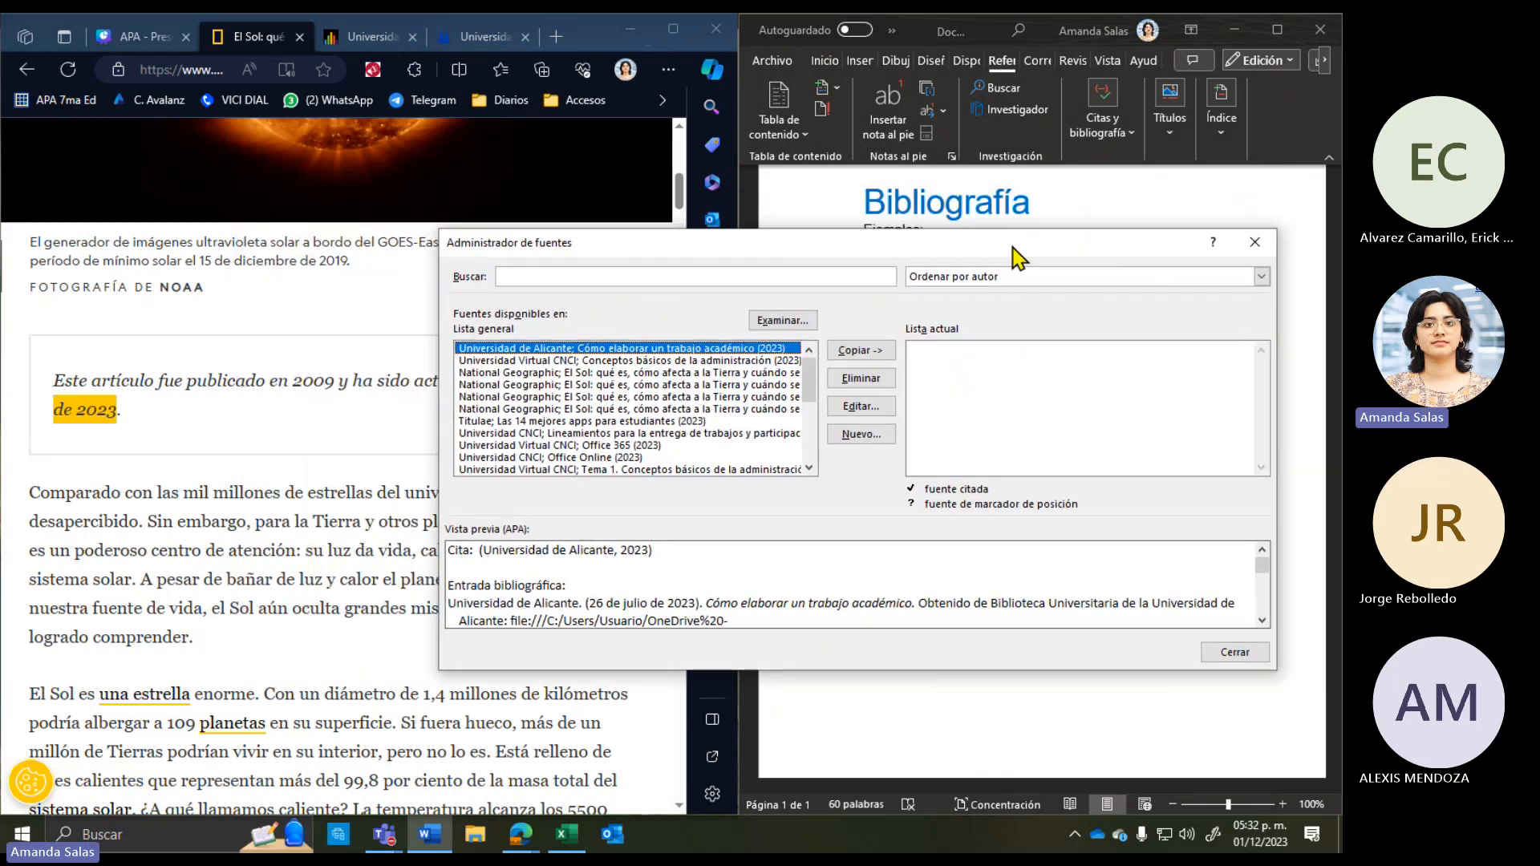
pyautogui.moveTo(1048, 215); pyautogui.dragTo(1016, 246)
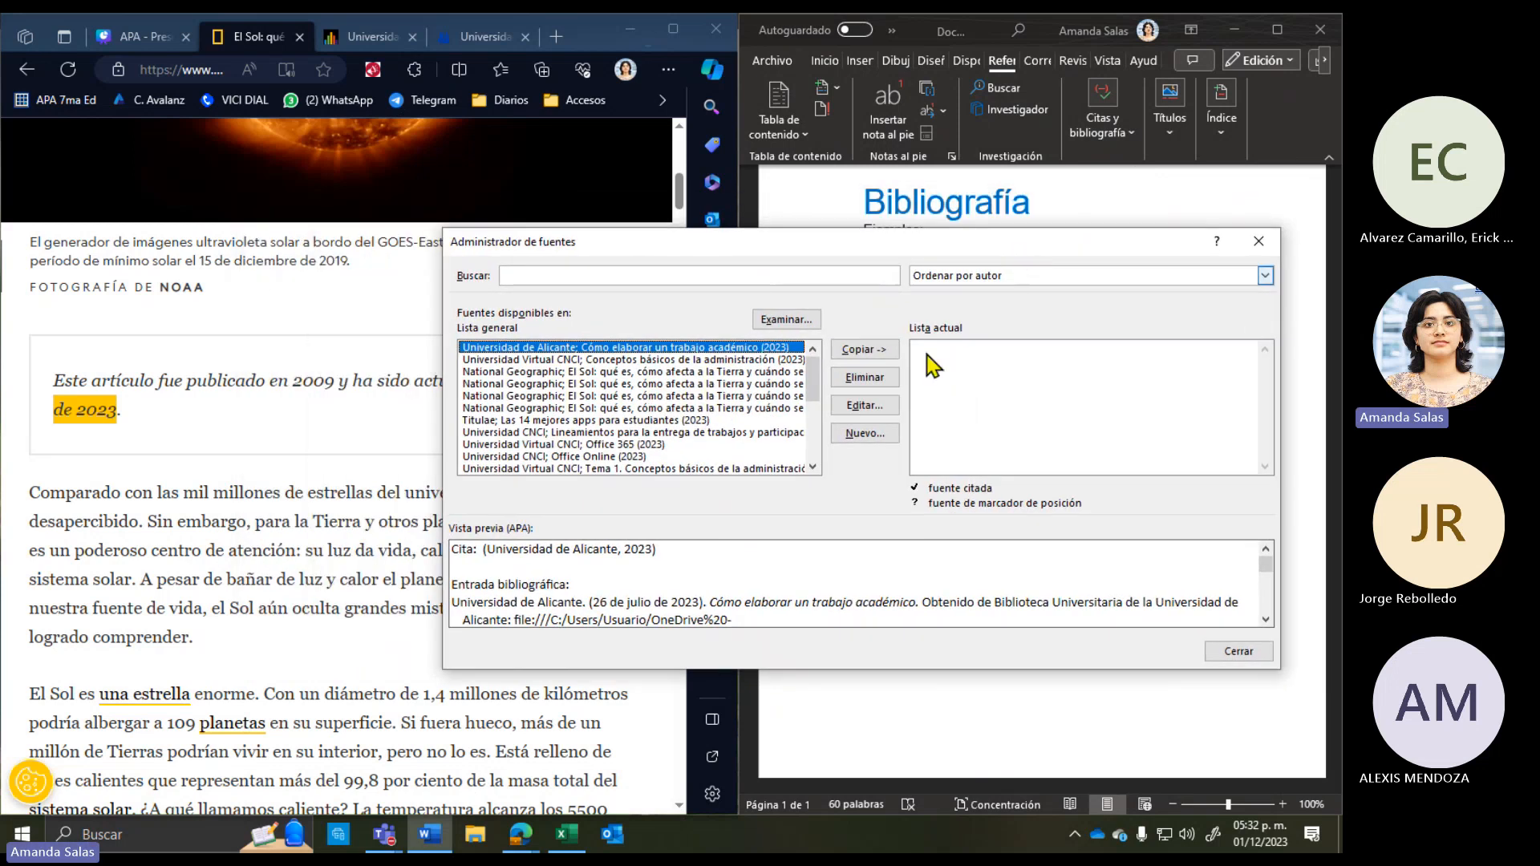
pyautogui.click(982, 380)
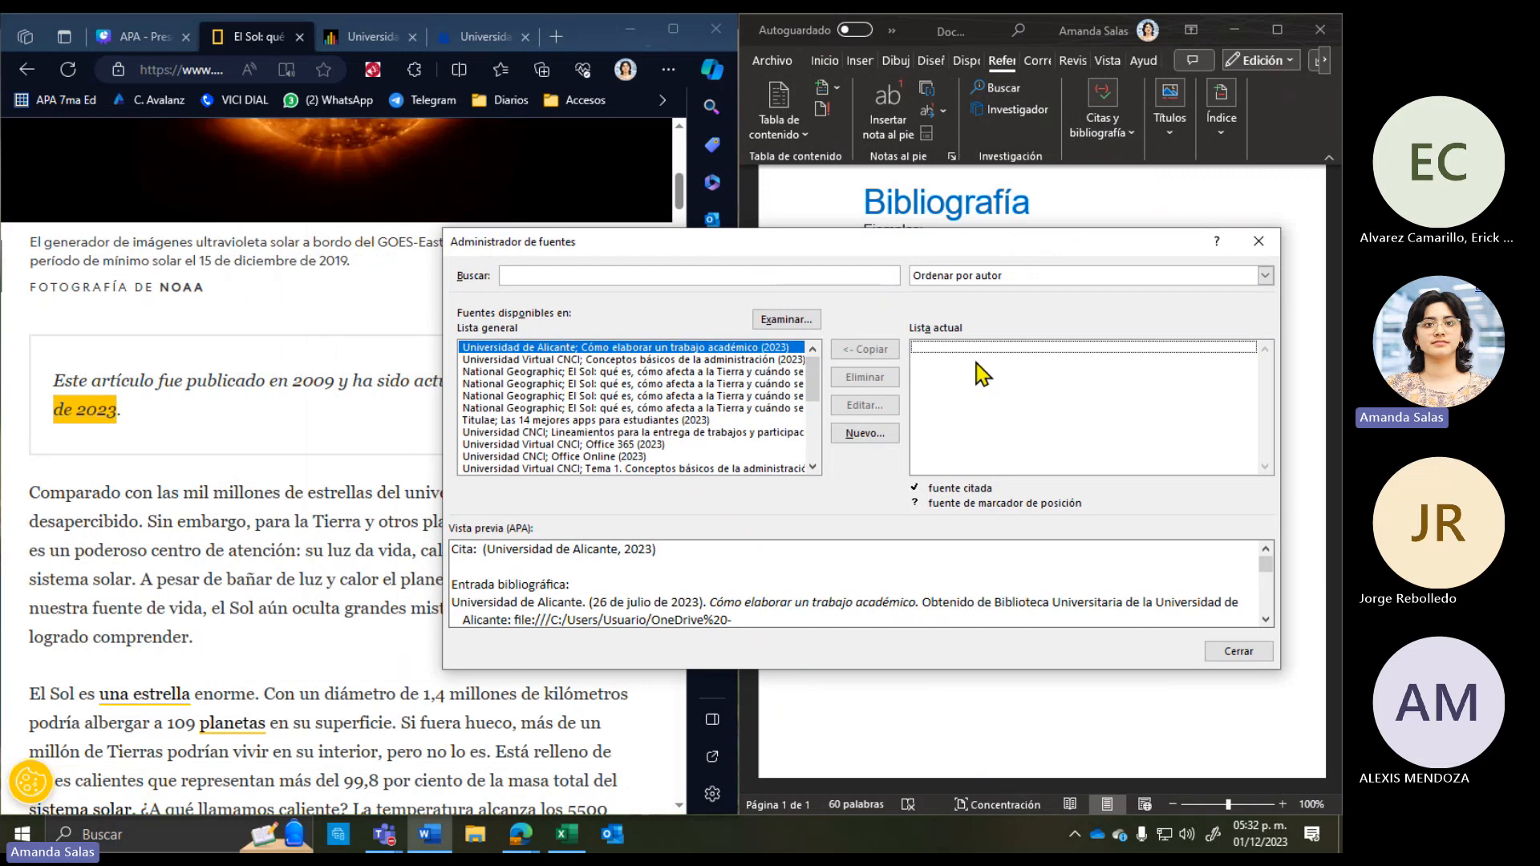
pyautogui.click(889, 439)
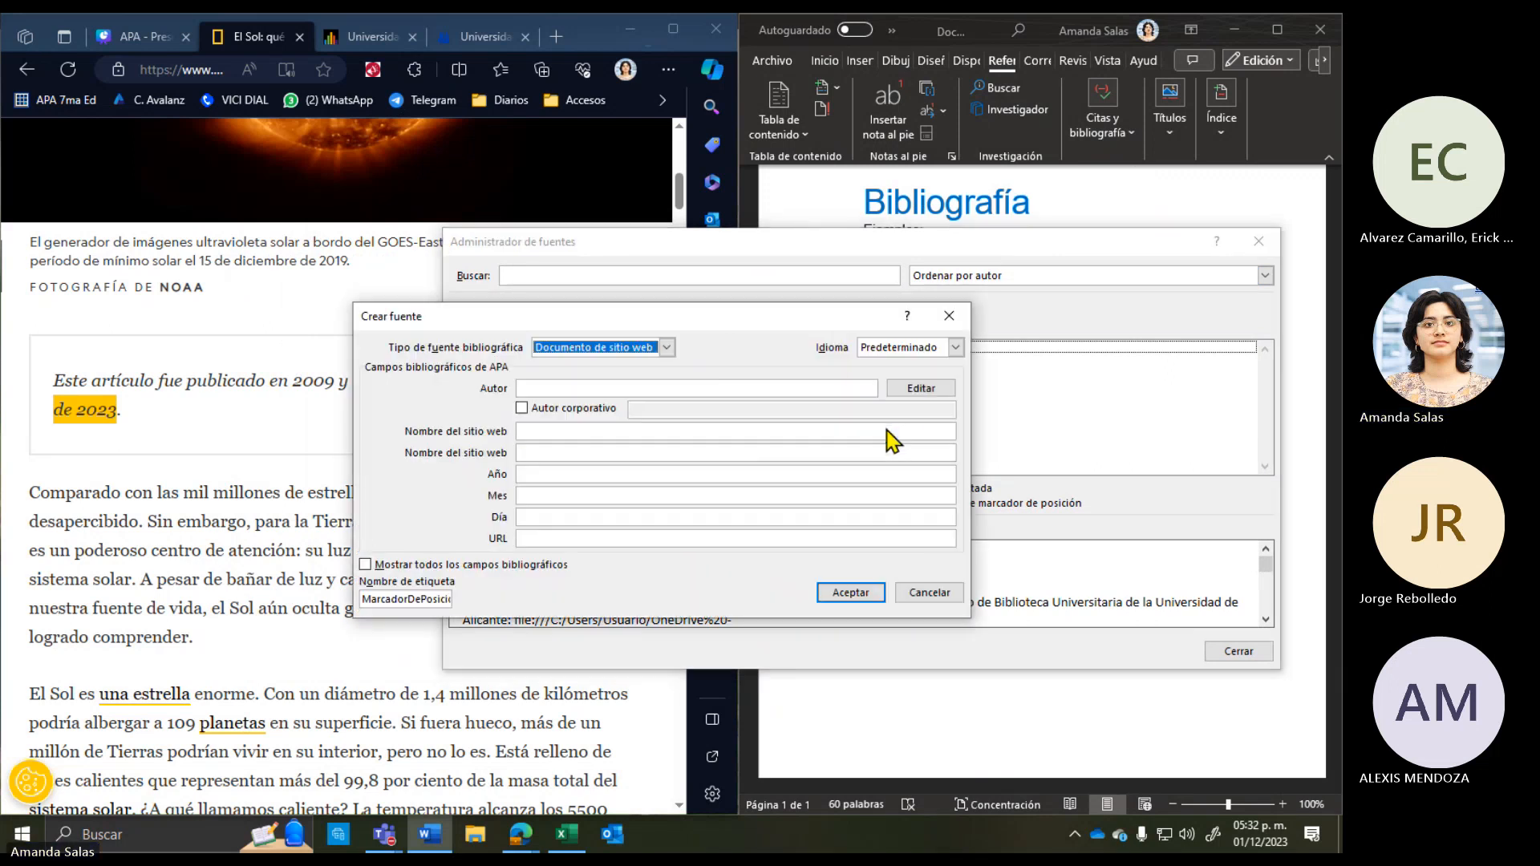
pyautogui.moveTo(991, 281); pyautogui.dragTo(1020, 279)
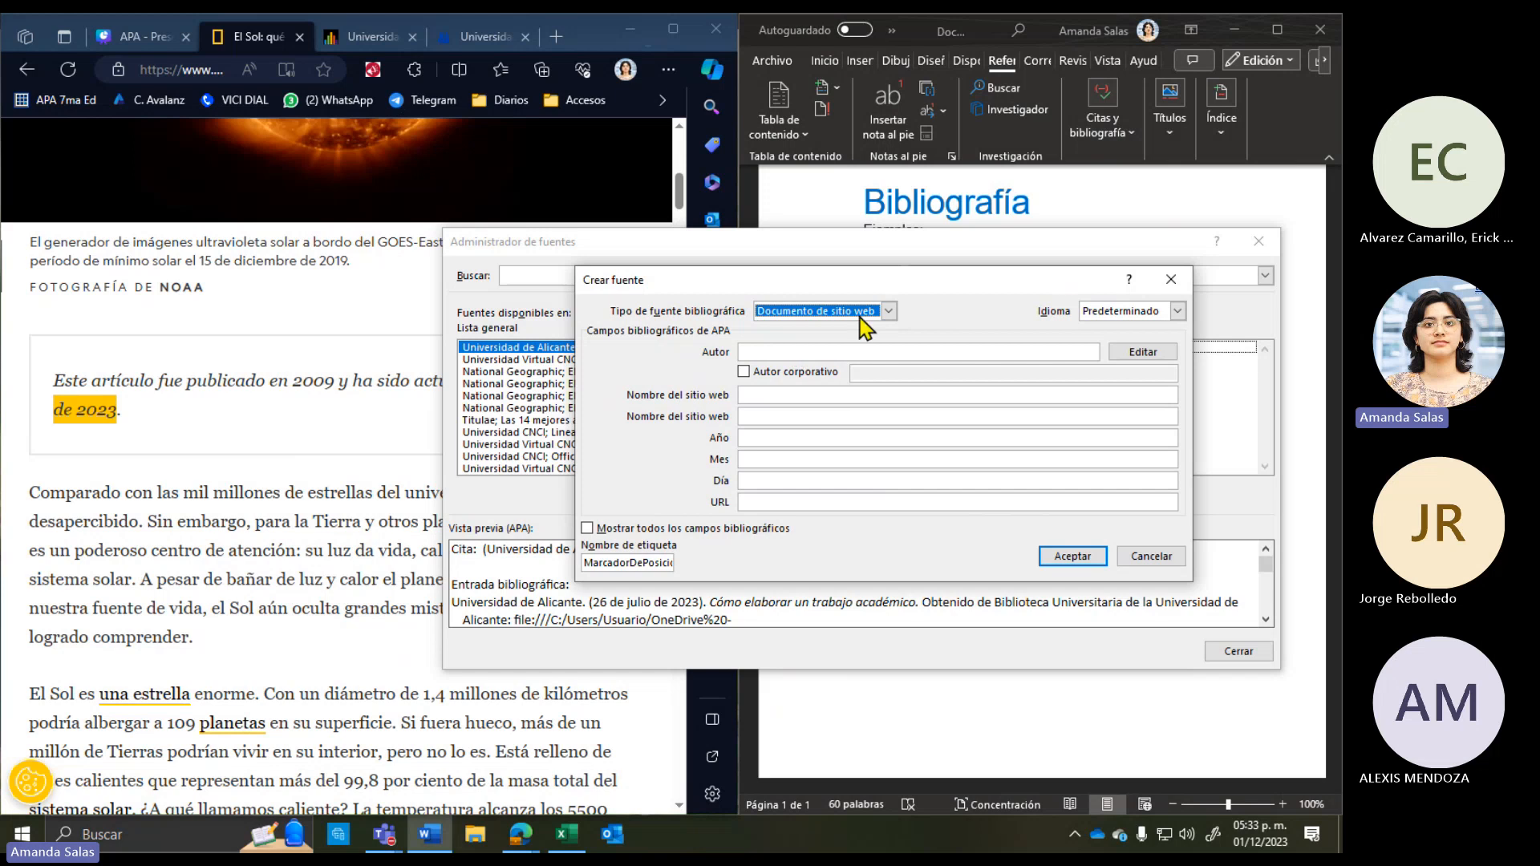
# Step: Set the new source's type to Sitio web
pyautogui.click(887, 312)
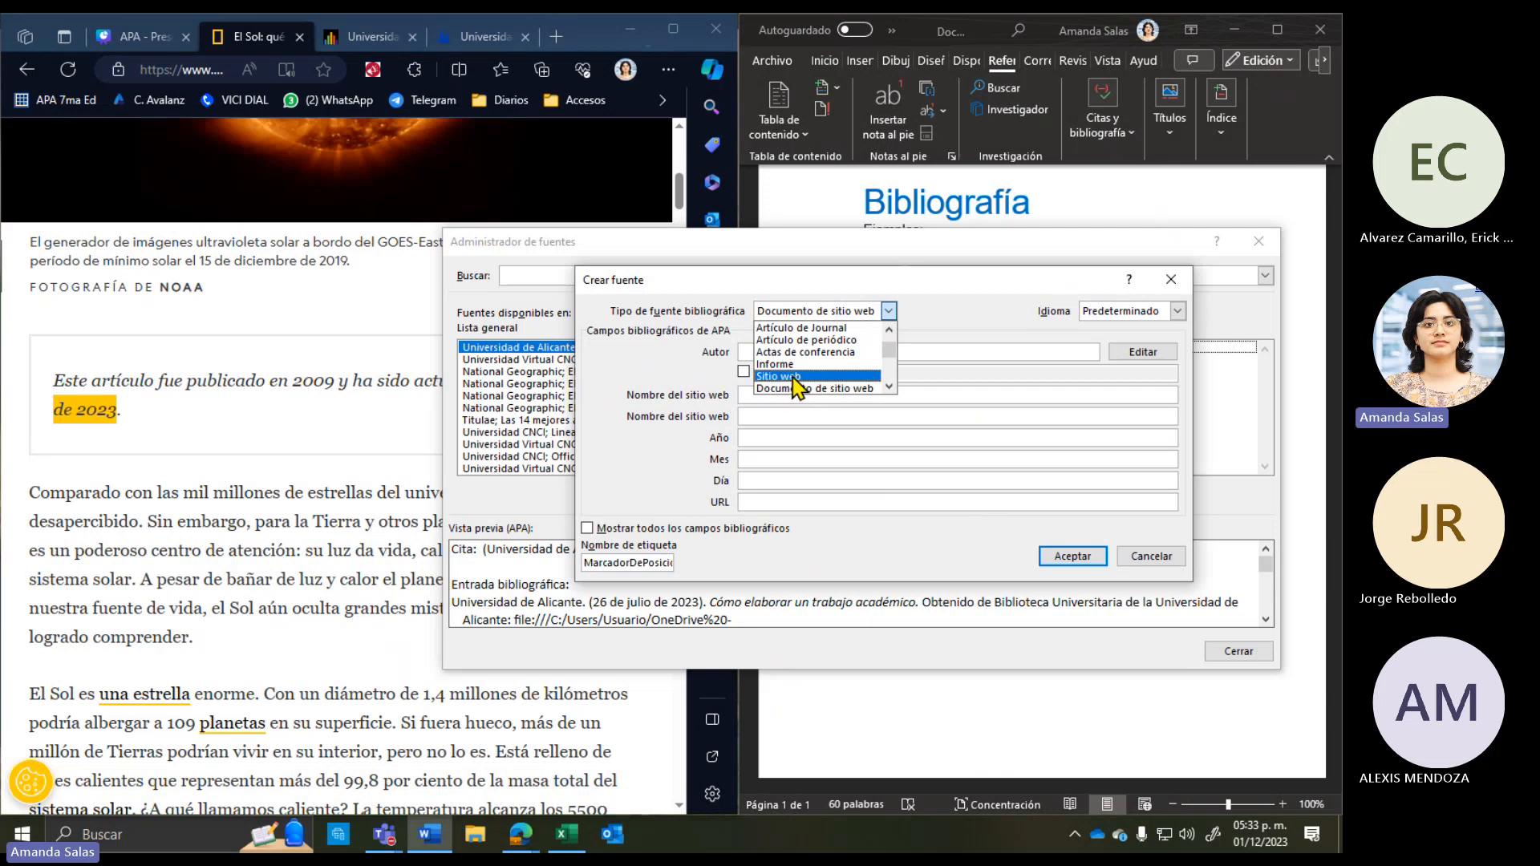
pyautogui.scroll(-3, 850, 381)
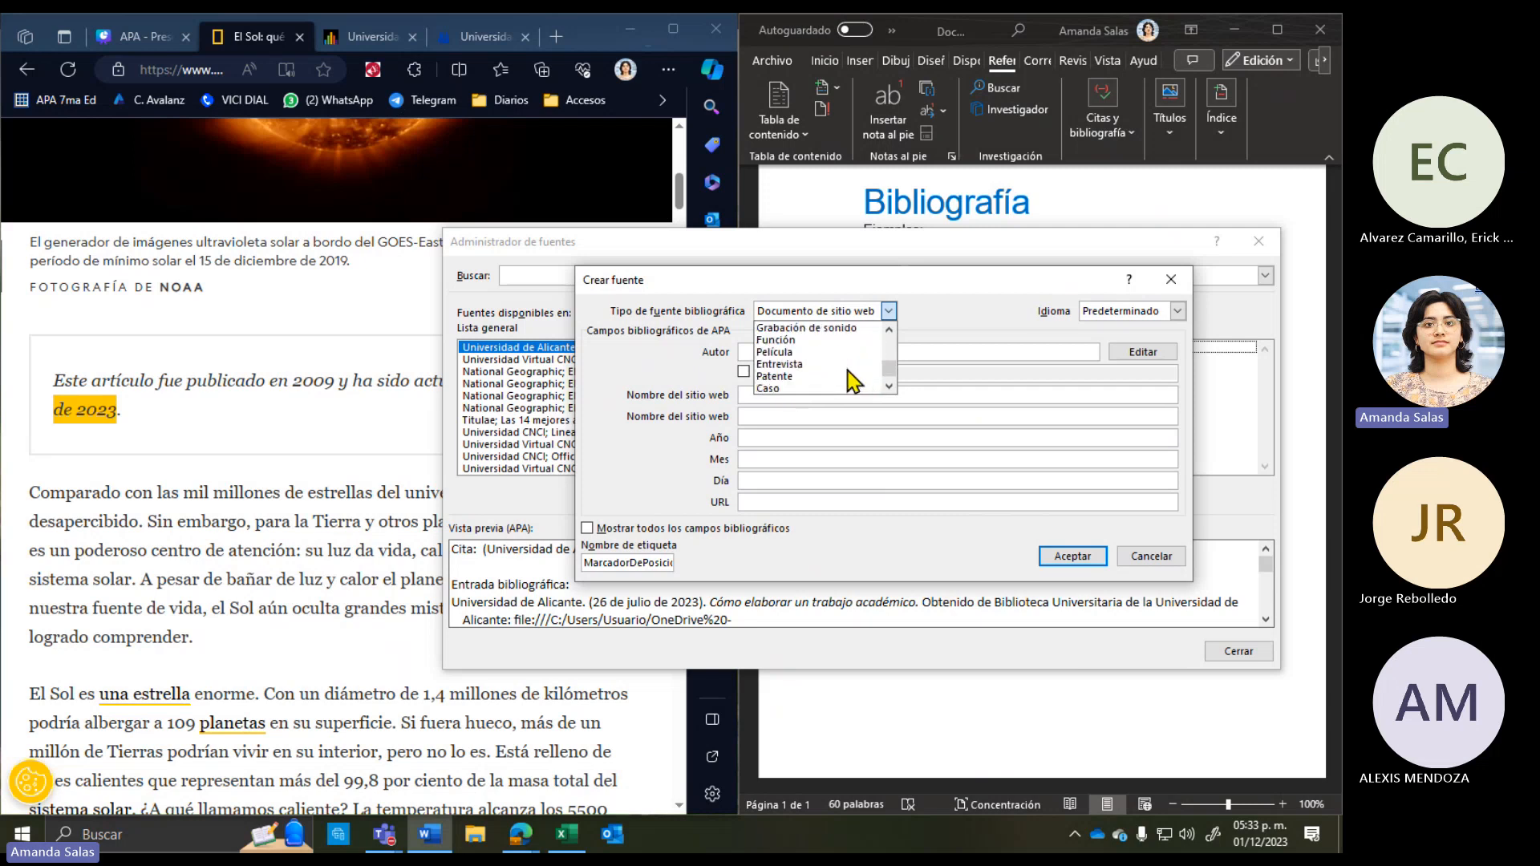
pyautogui.scroll(4, 852, 381)
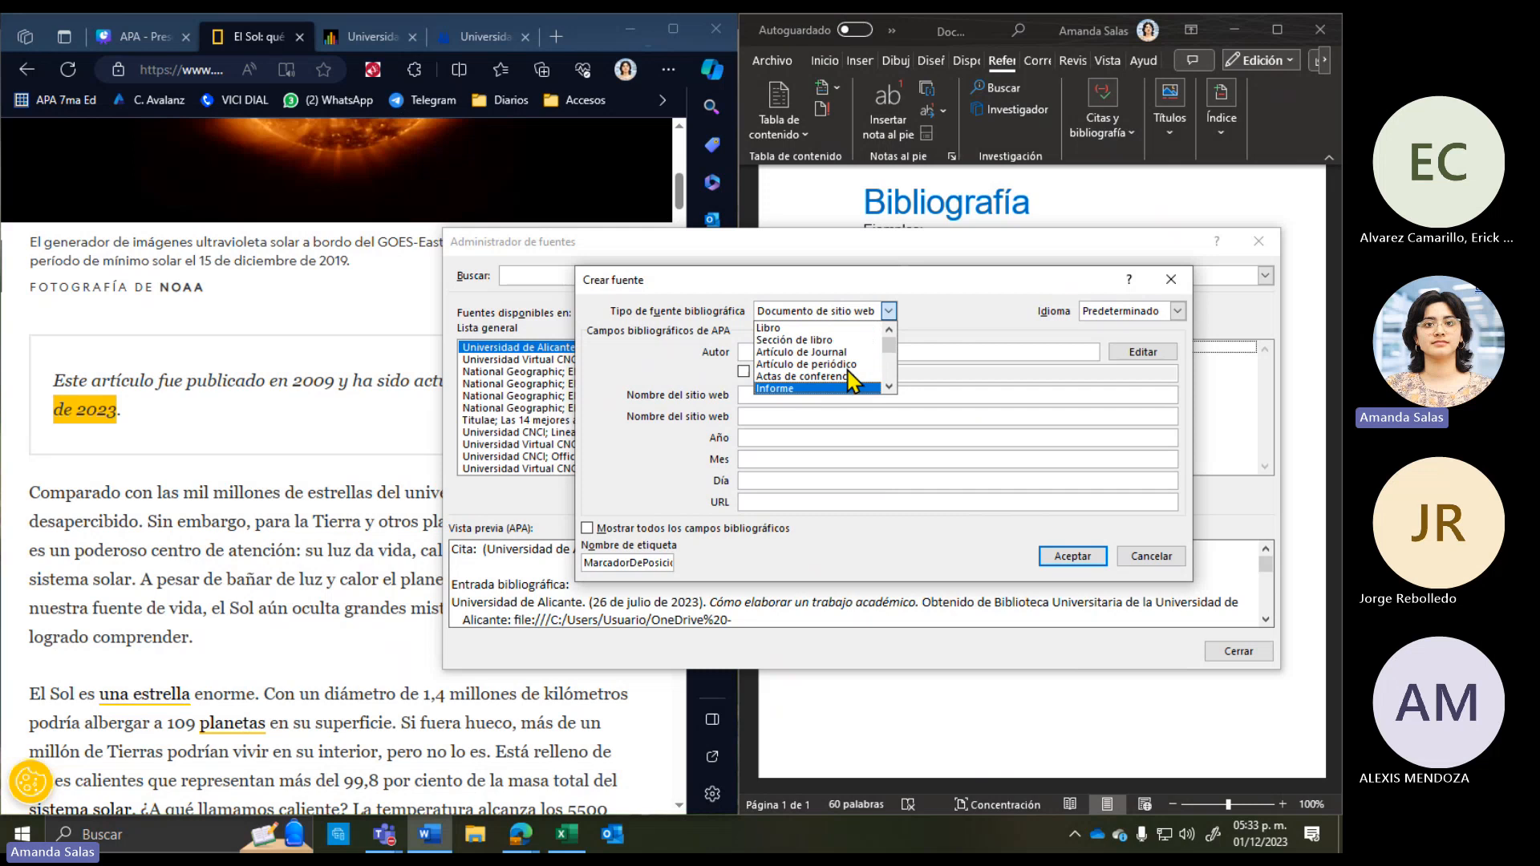
pyautogui.click(889, 387)
pyautogui.click(889, 387)
pyautogui.click(888, 388)
pyautogui.click(889, 387)
pyautogui.click(888, 387)
pyautogui.click(888, 388)
pyautogui.click(889, 387)
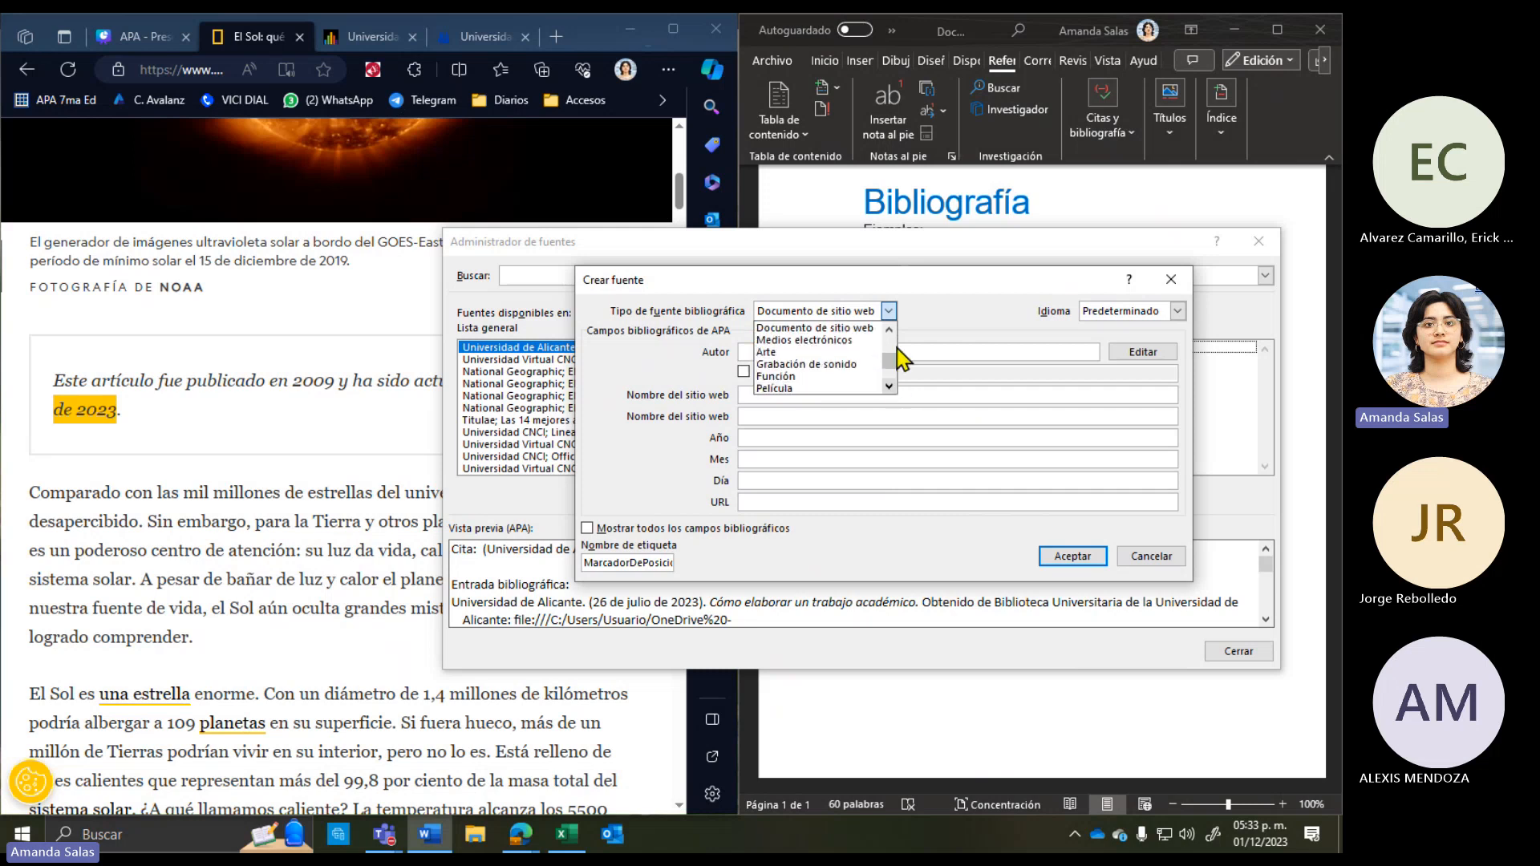
pyautogui.scroll(2, 894, 353)
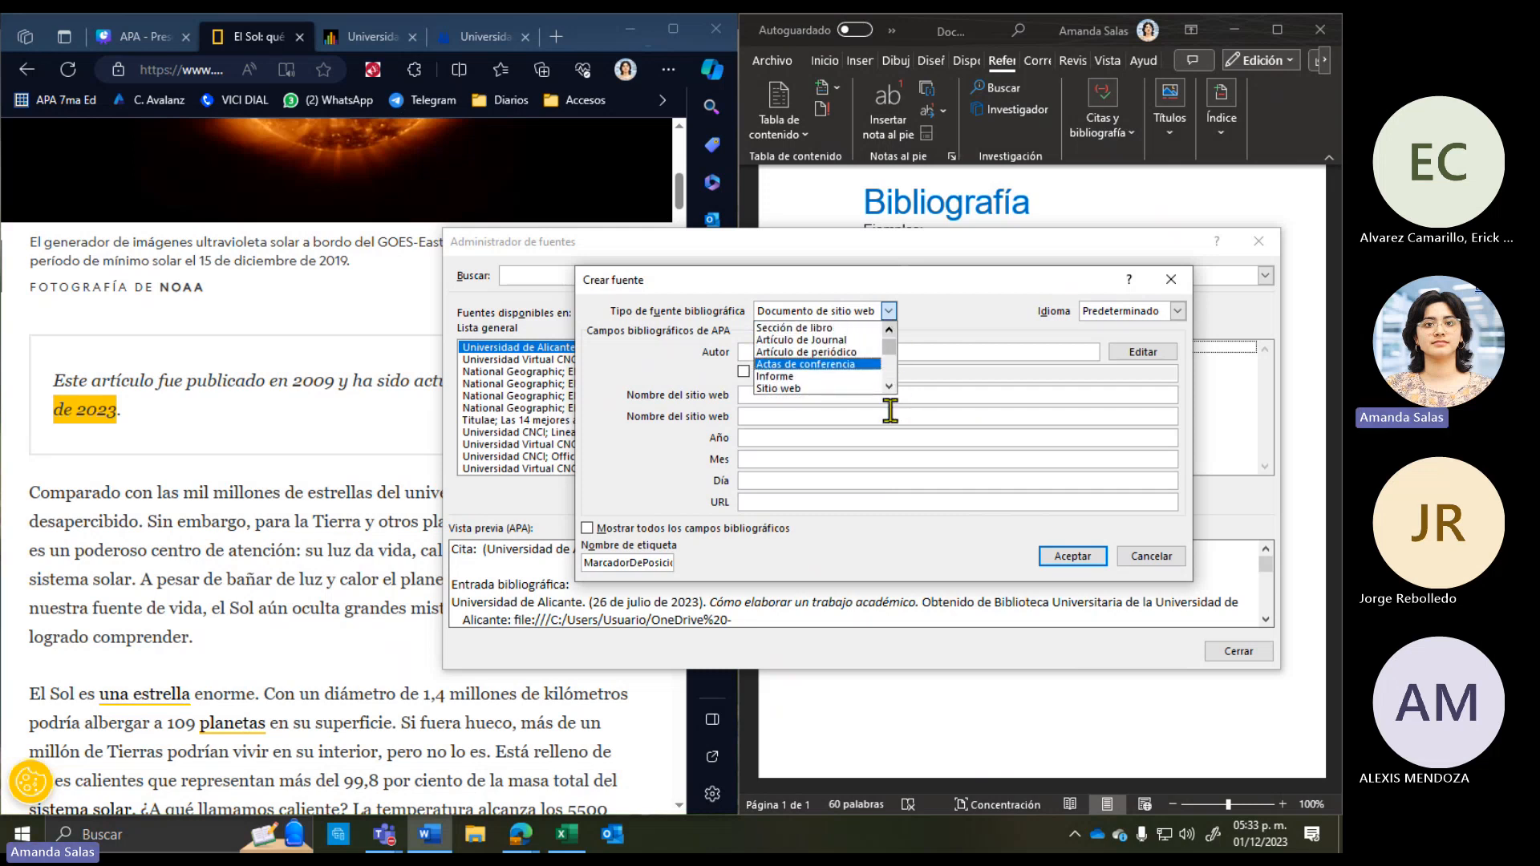
pyautogui.scroll(-1, 890, 389)
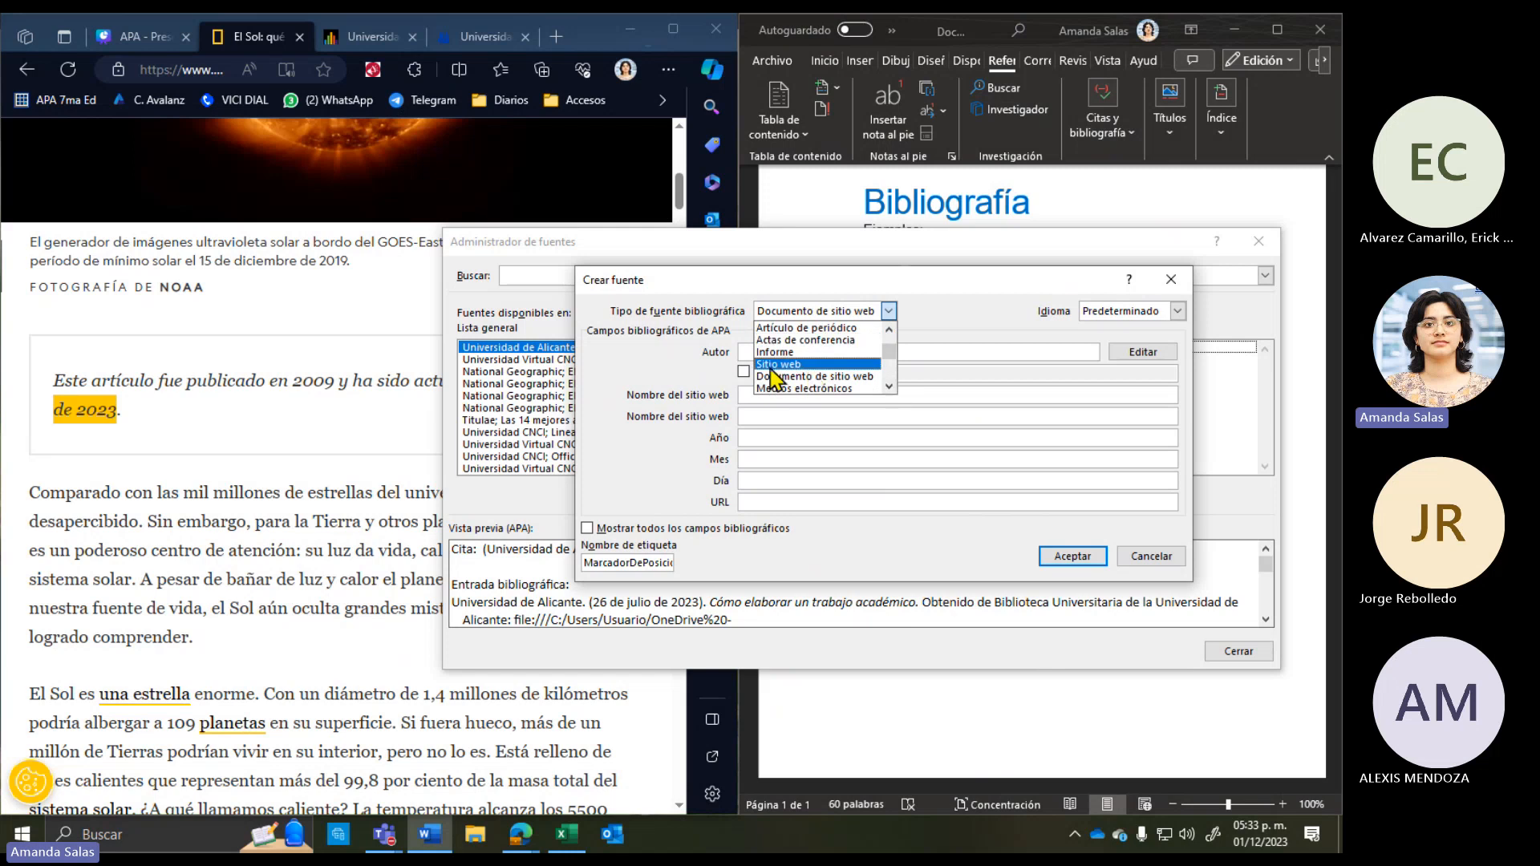
pyautogui.click(774, 365)
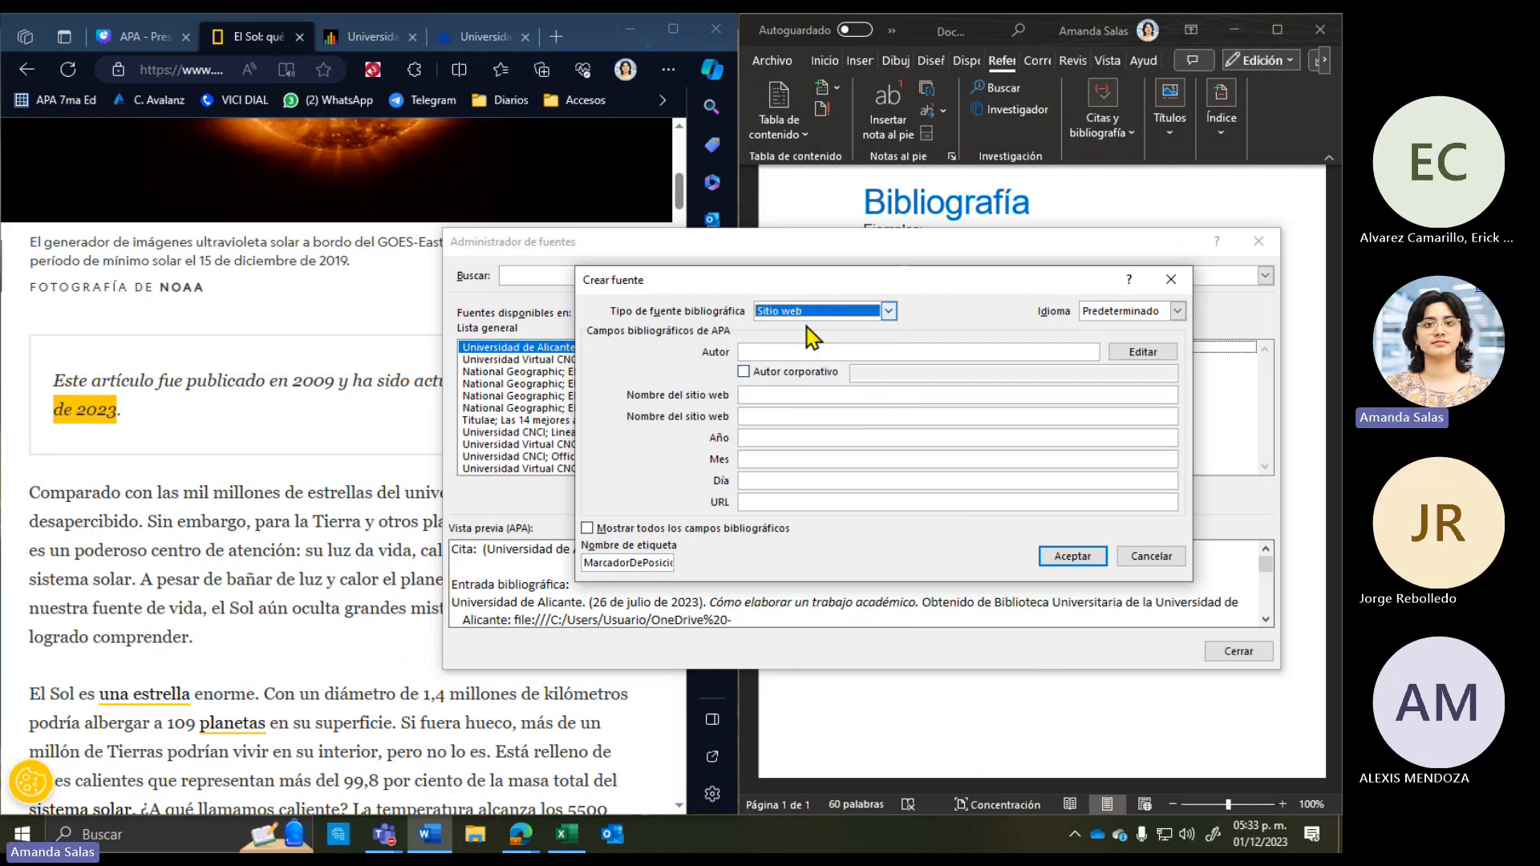
# Step: Check the article for the author, entering and then clearing a trial author entry
pyautogui.click(160, 545)
pyautogui.scroll(8, 164, 548)
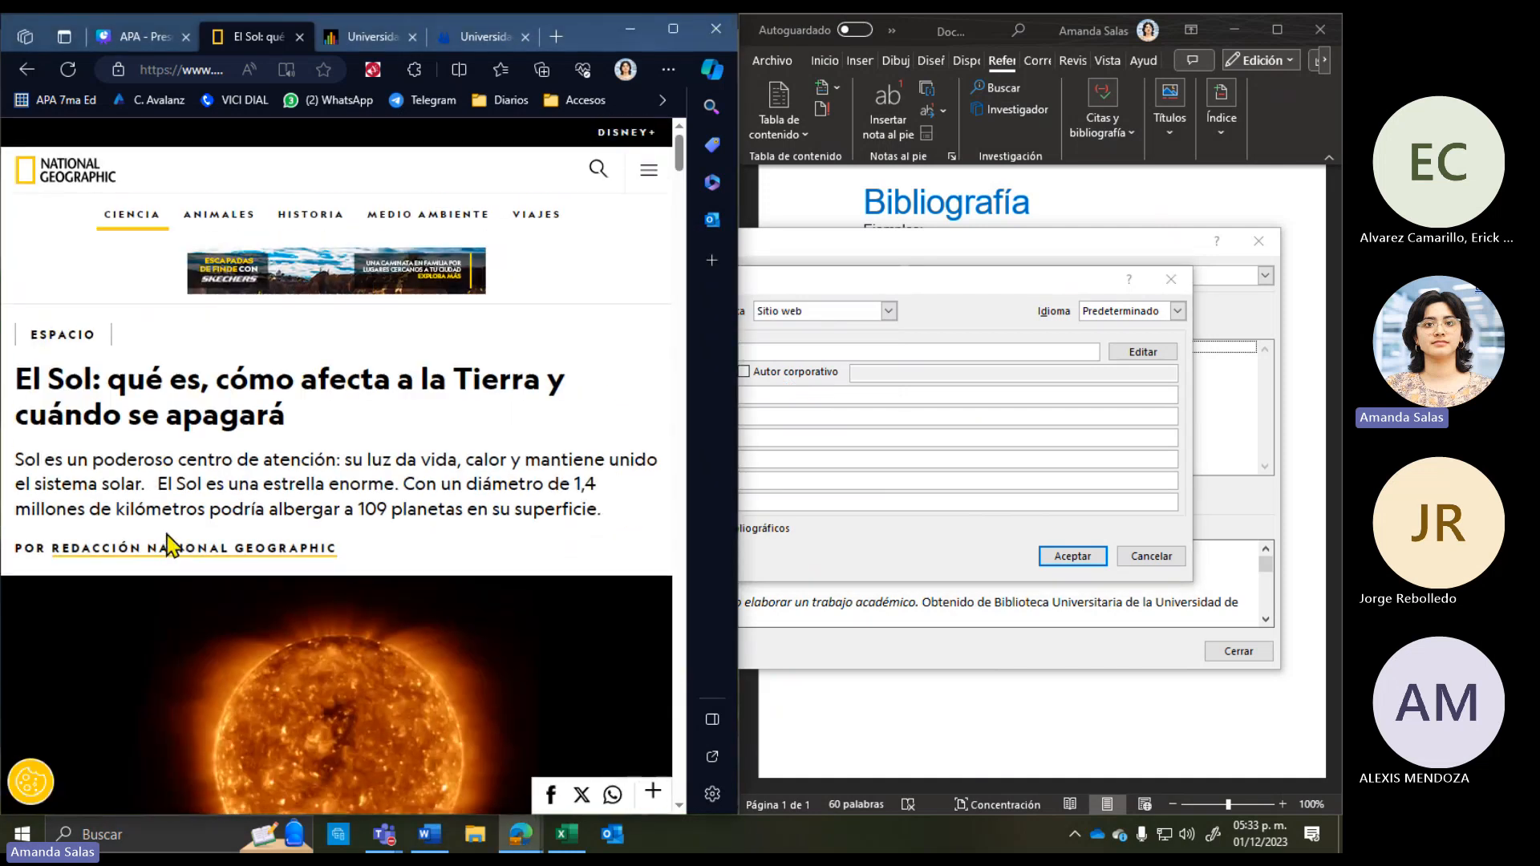
pyautogui.click(958, 282)
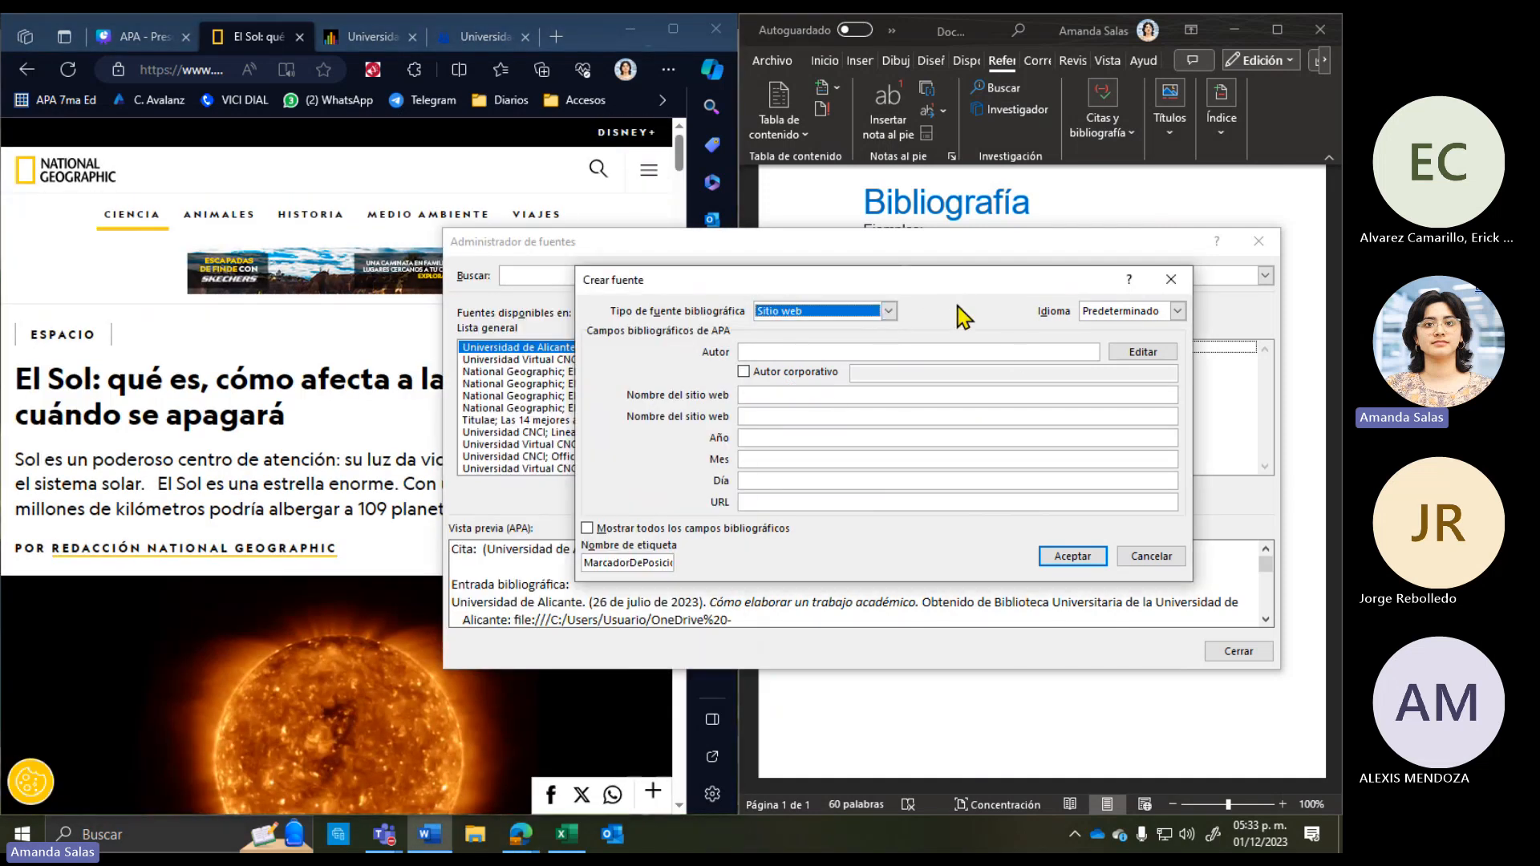
pyautogui.click(760, 352)
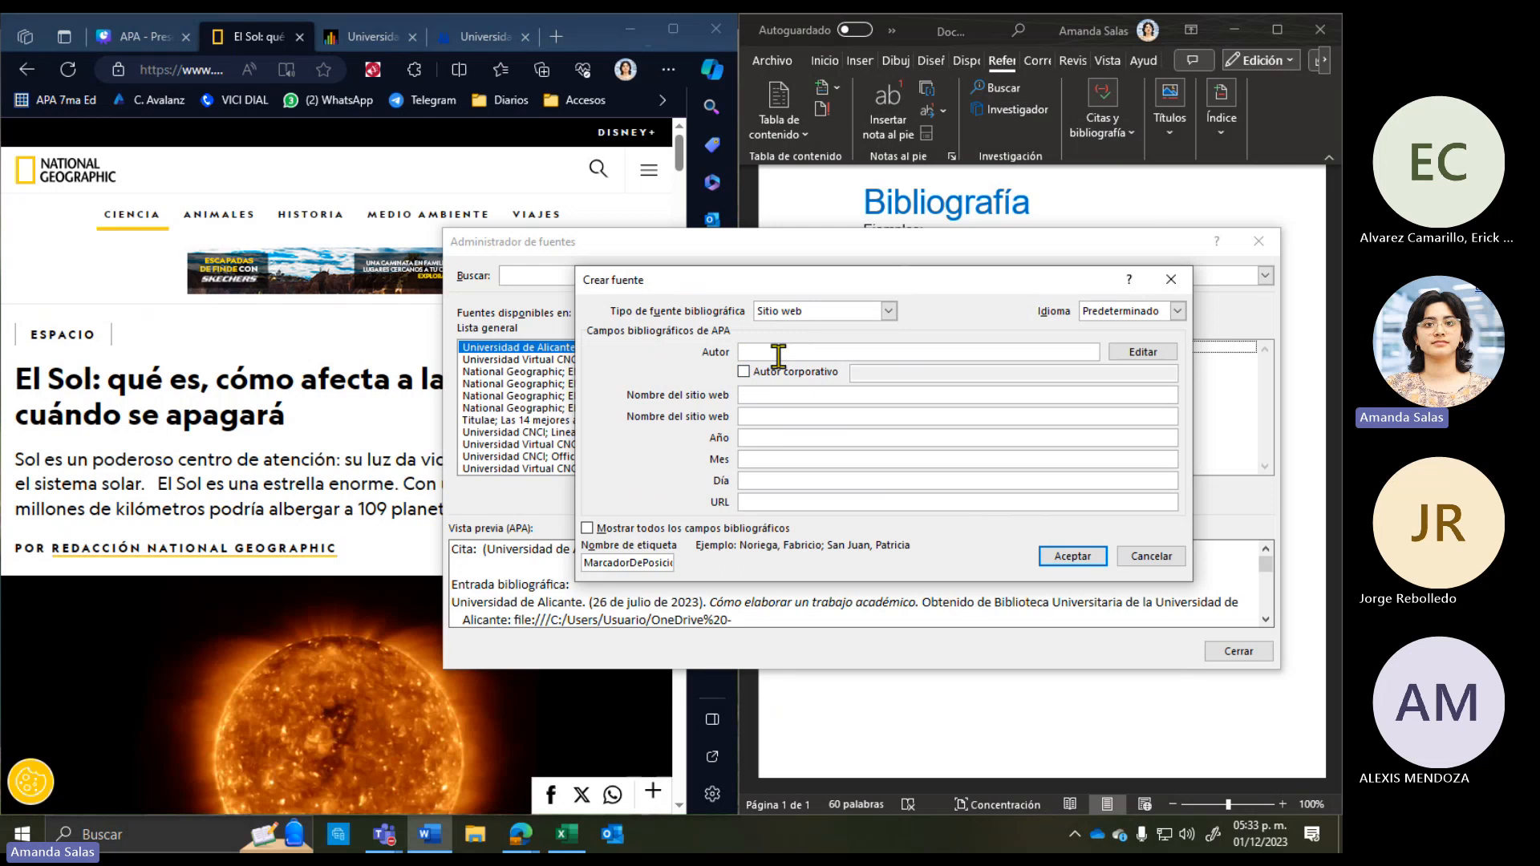
pyautogui.click(265, 451)
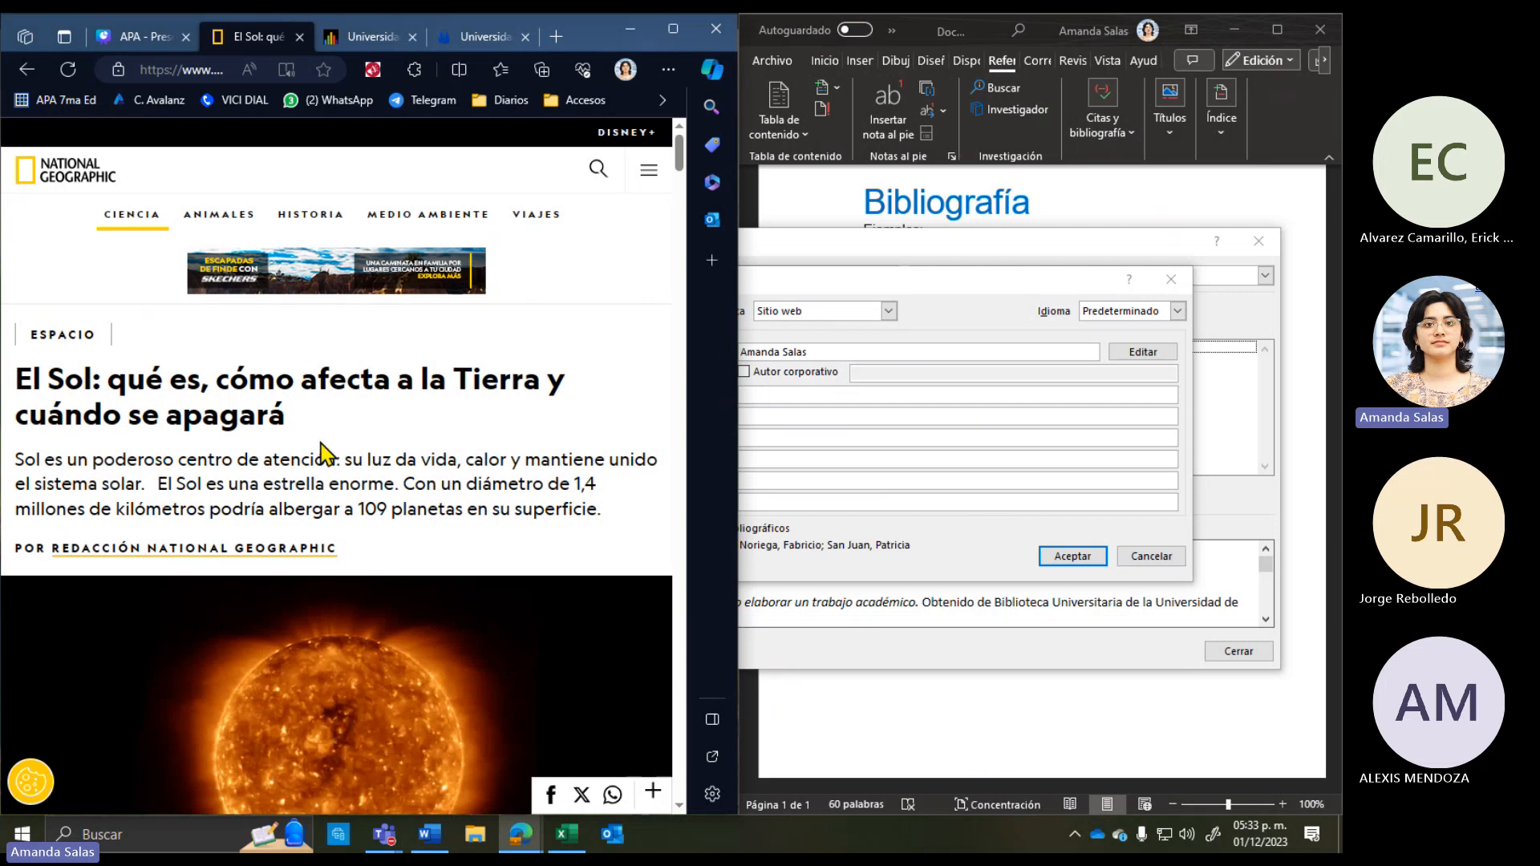
pyautogui.scroll(-8, 321, 453)
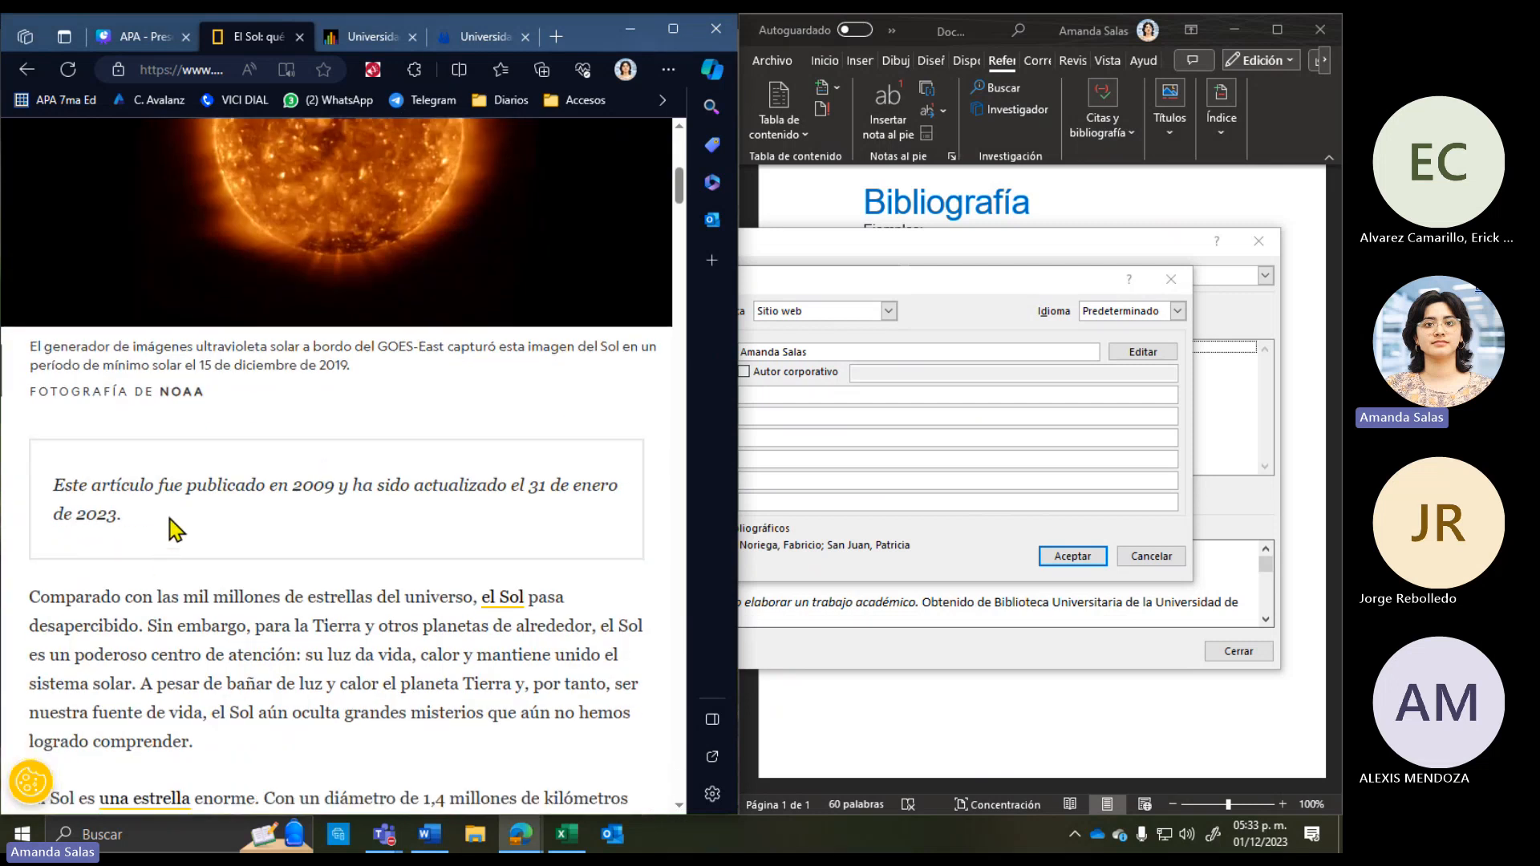
pyautogui.scroll(10, 164, 481)
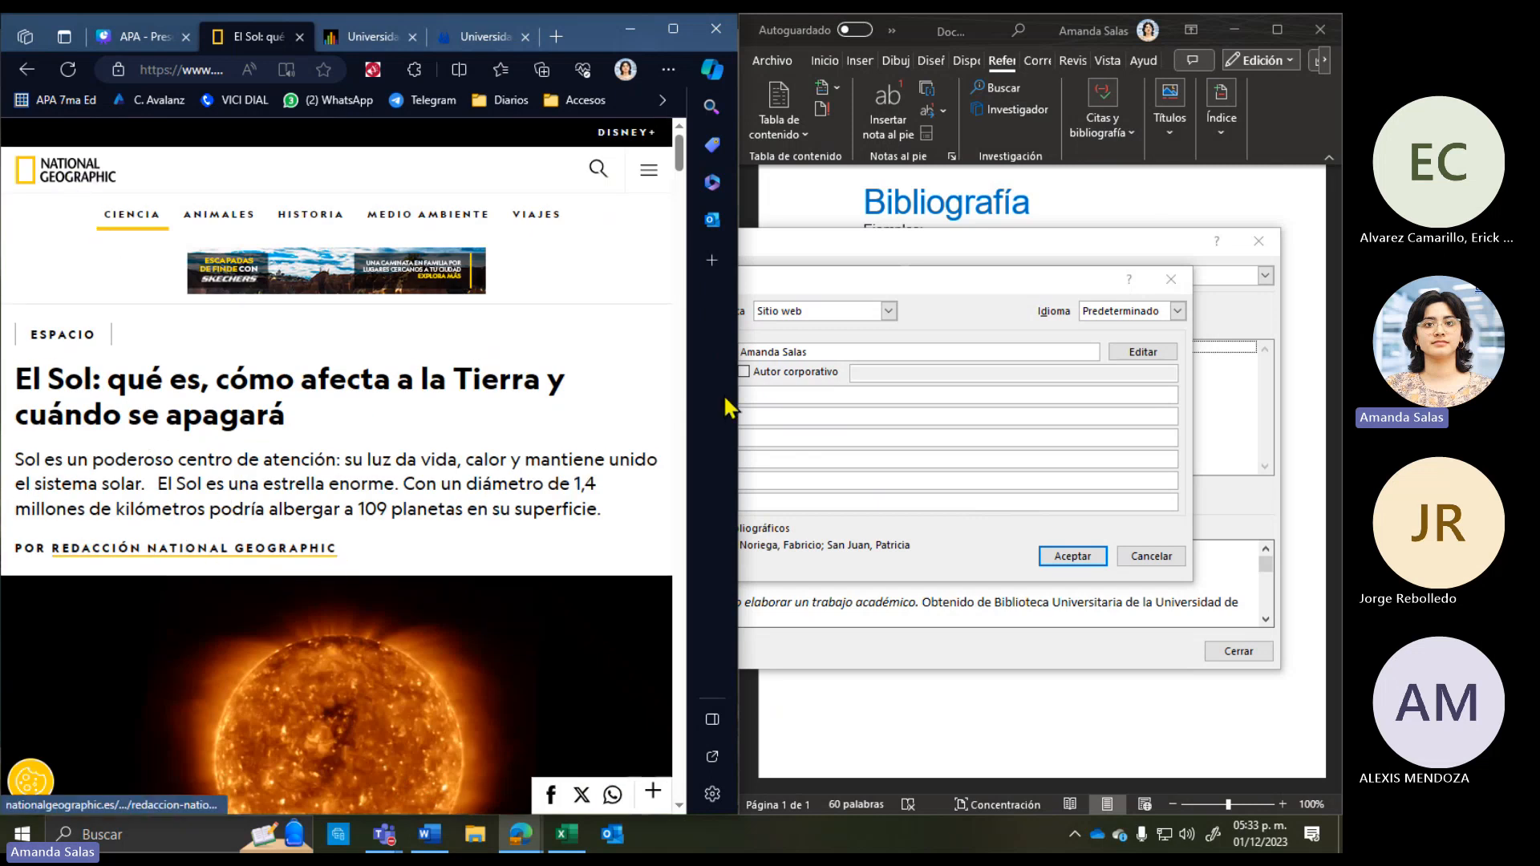
pyautogui.click(853, 348)
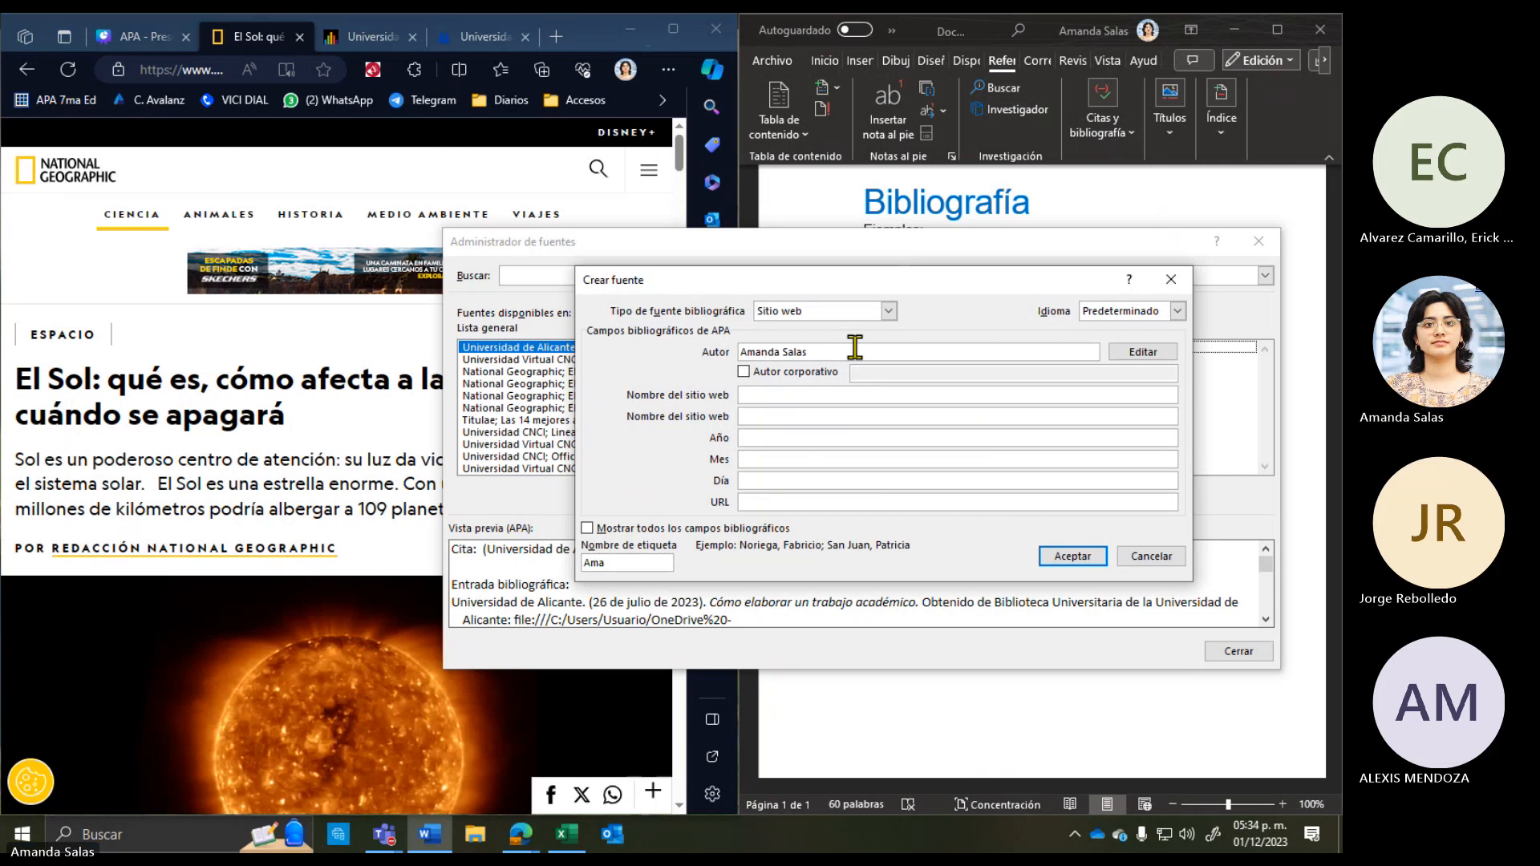
pyautogui.press('BackSpace')
pyautogui.press('BackSpace')
pyautogui.press('BackSpace')
pyautogui.press('BackSpace')
pyautogui.press('BackSpace')
pyautogui.press('BackSpace')
pyautogui.press('BackSpace')
pyautogui.press('BackSpace')
pyautogui.press('BackSpace')
pyautogui.press('BackSpace')
pyautogui.press('BackSpace')
pyautogui.press('BackSpace')
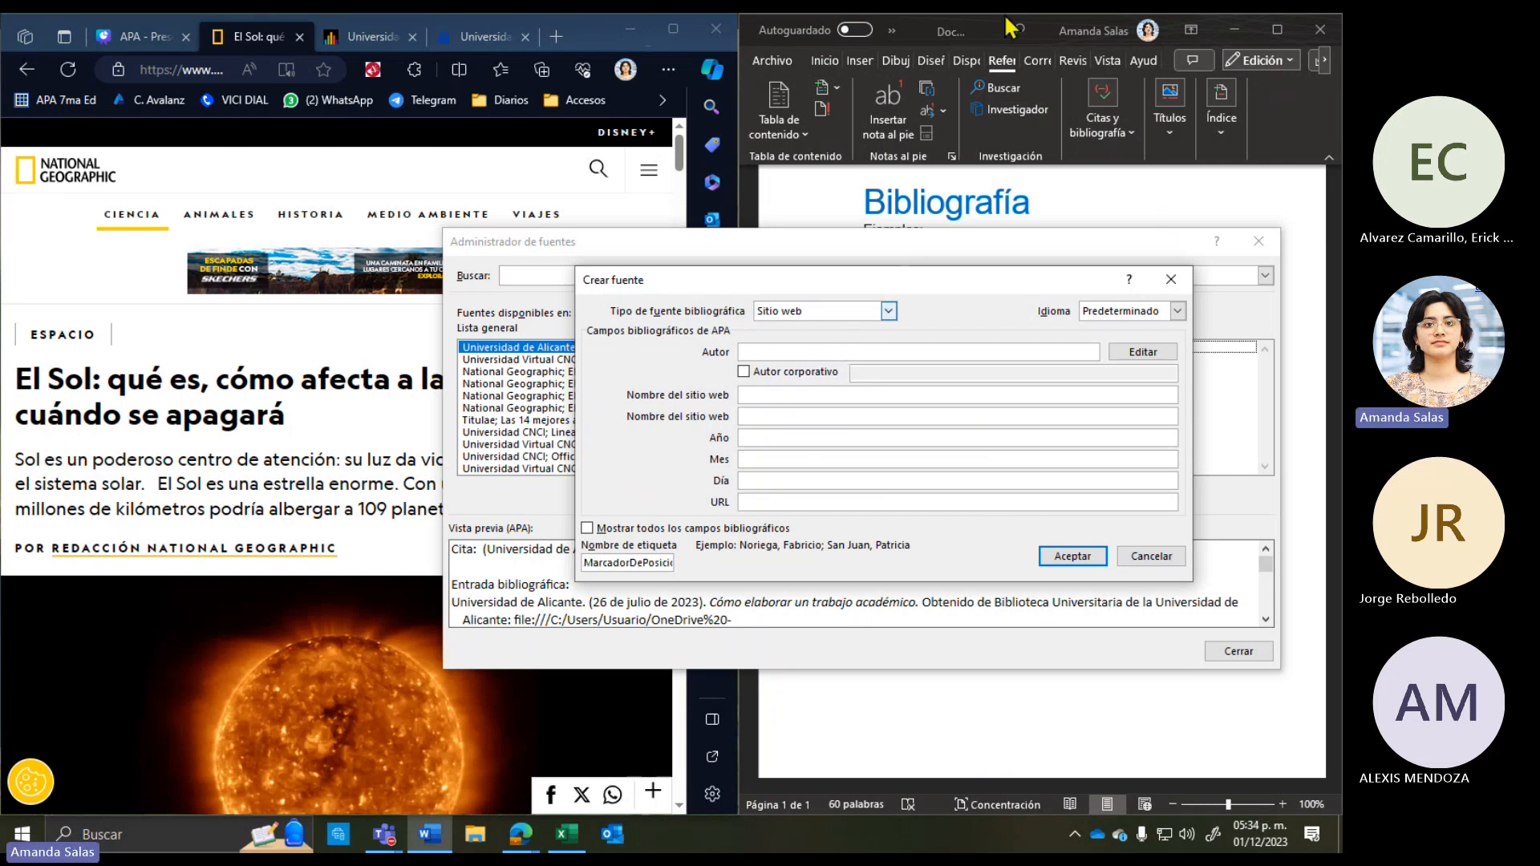
# Step: Tick Autor corporativo and begin typing National Geographic as the corporate author
pyautogui.click(745, 373)
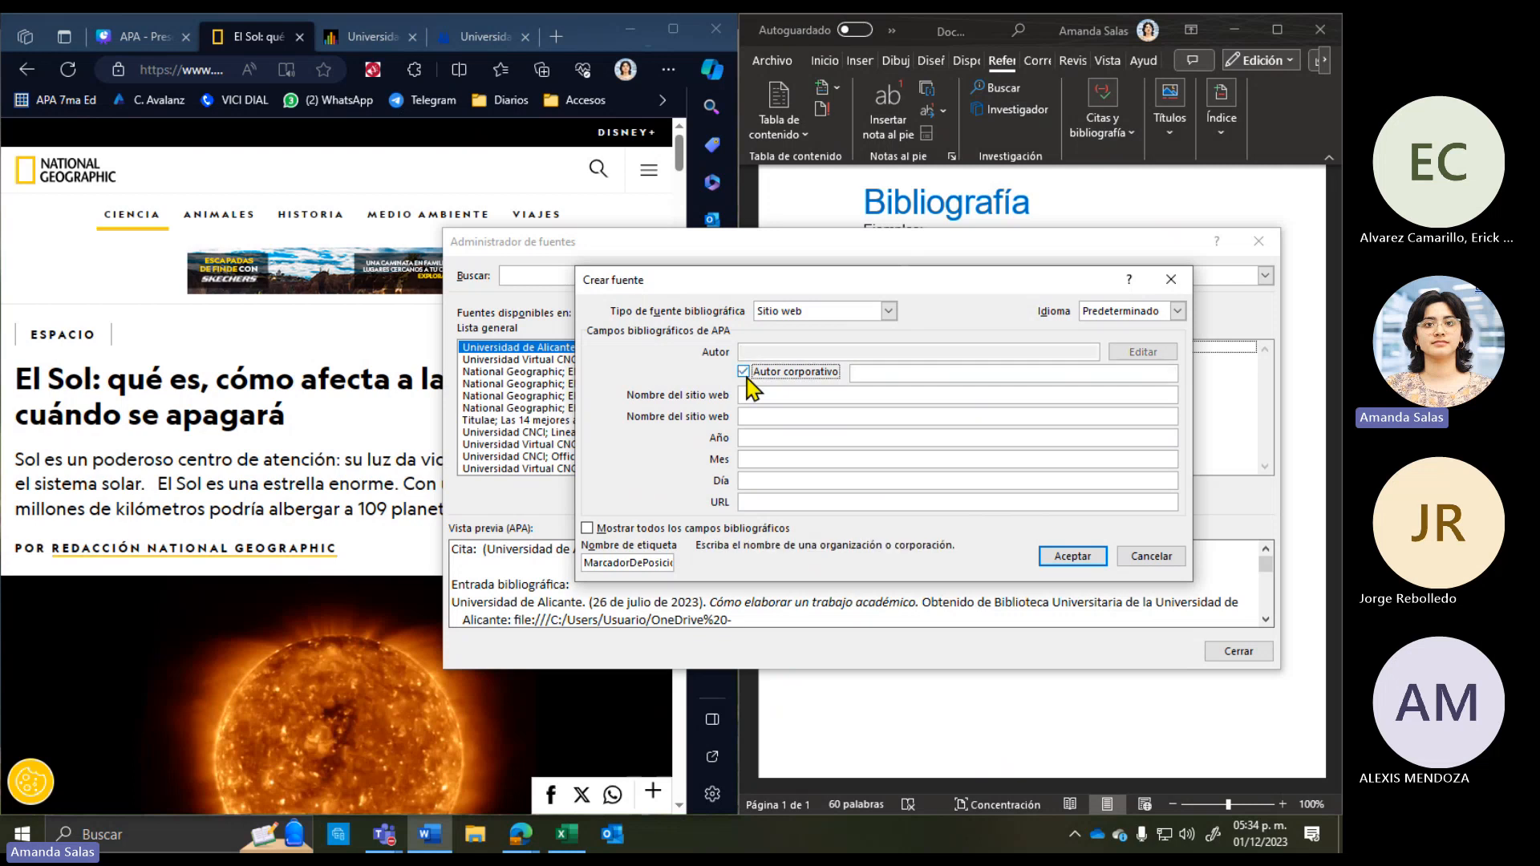
pyautogui.click(832, 375)
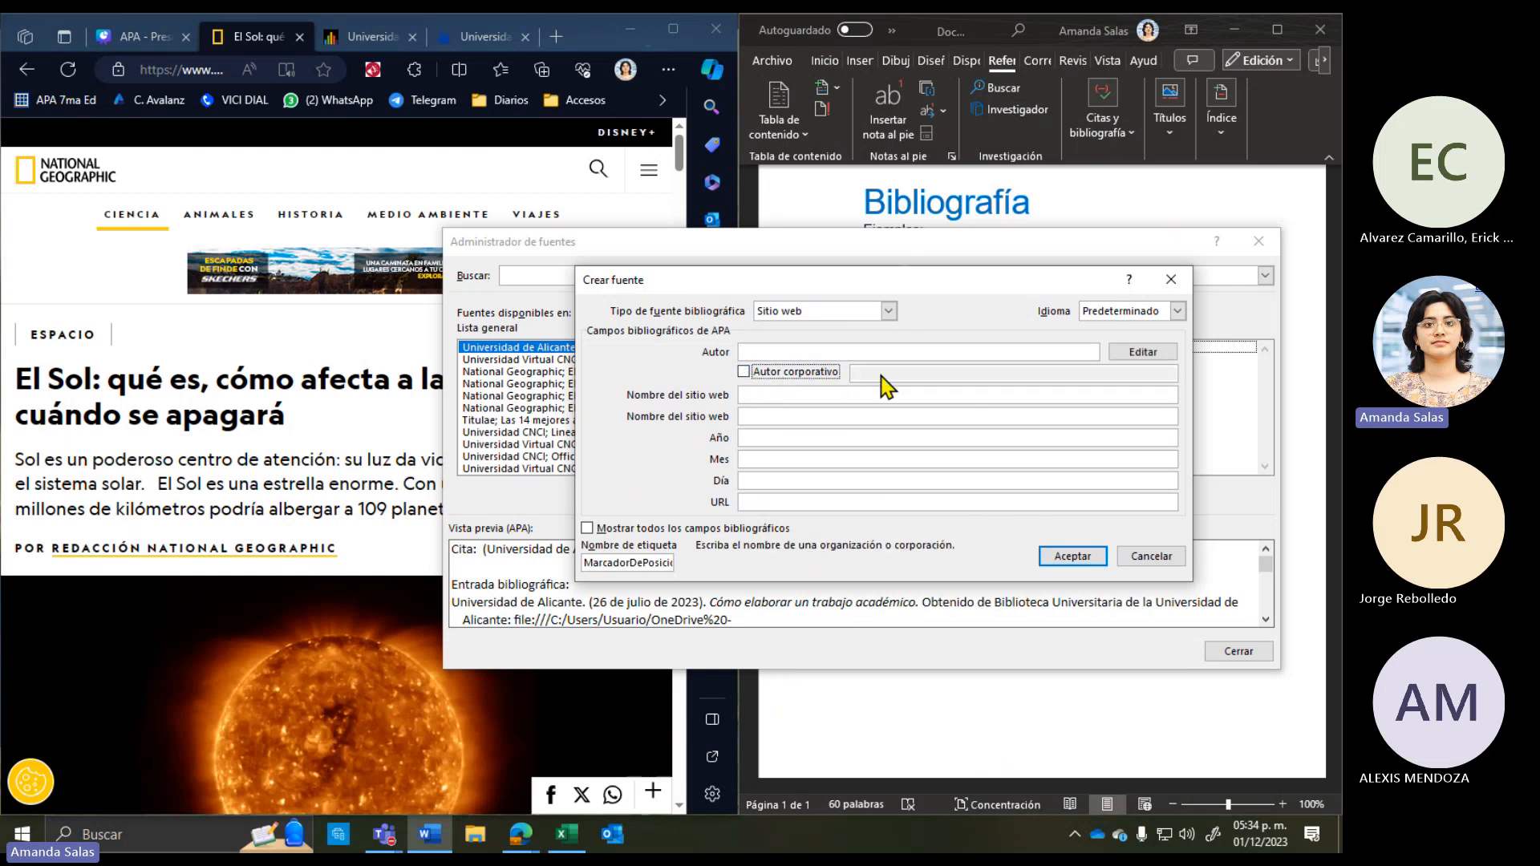
pyautogui.click(783, 372)
pyautogui.click(855, 372)
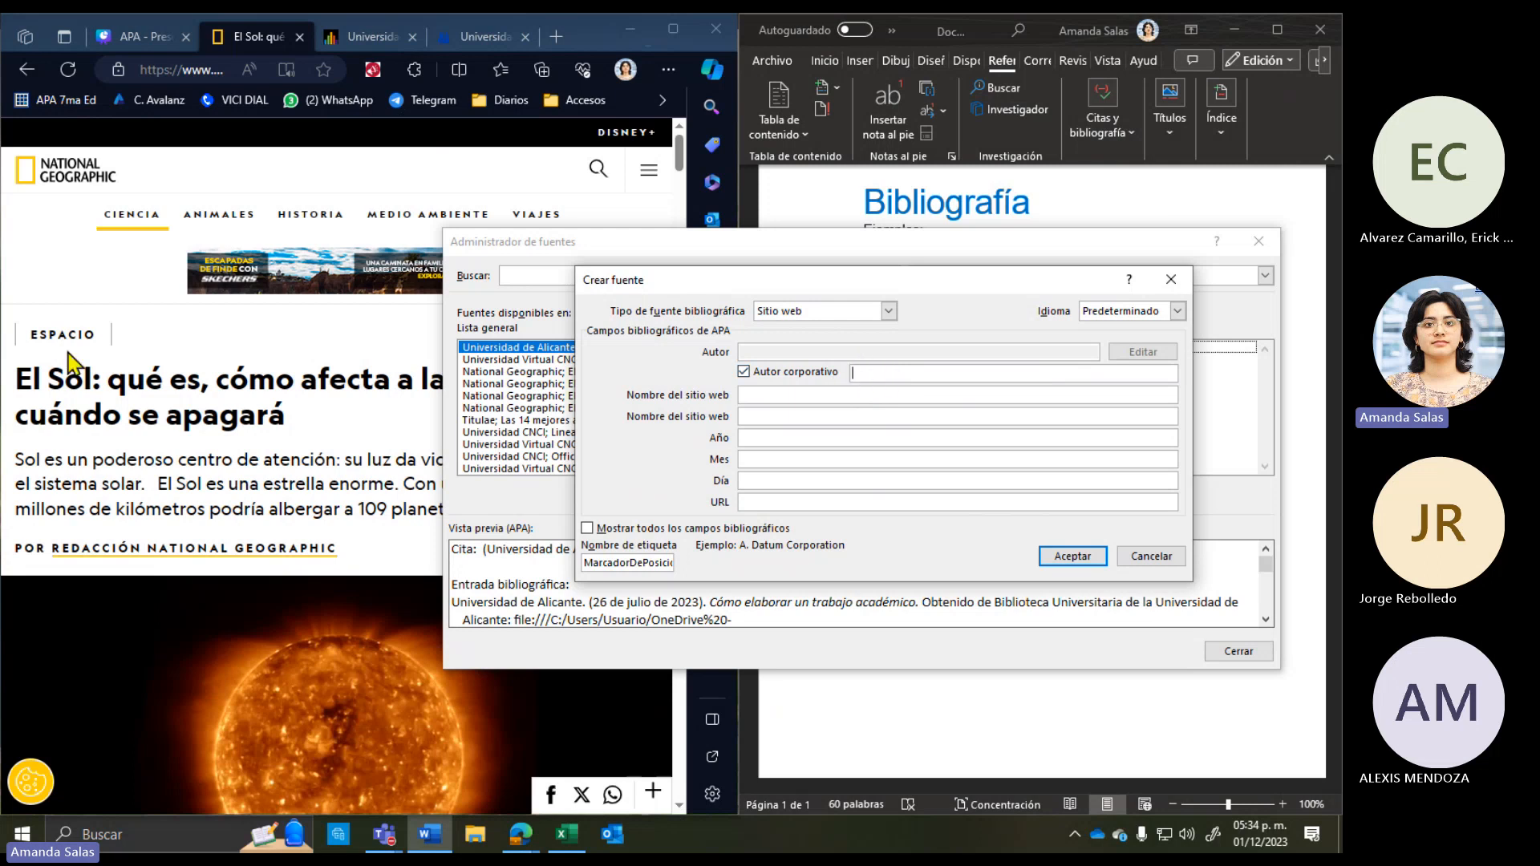
pyautogui.scroll(-1, 140, 449)
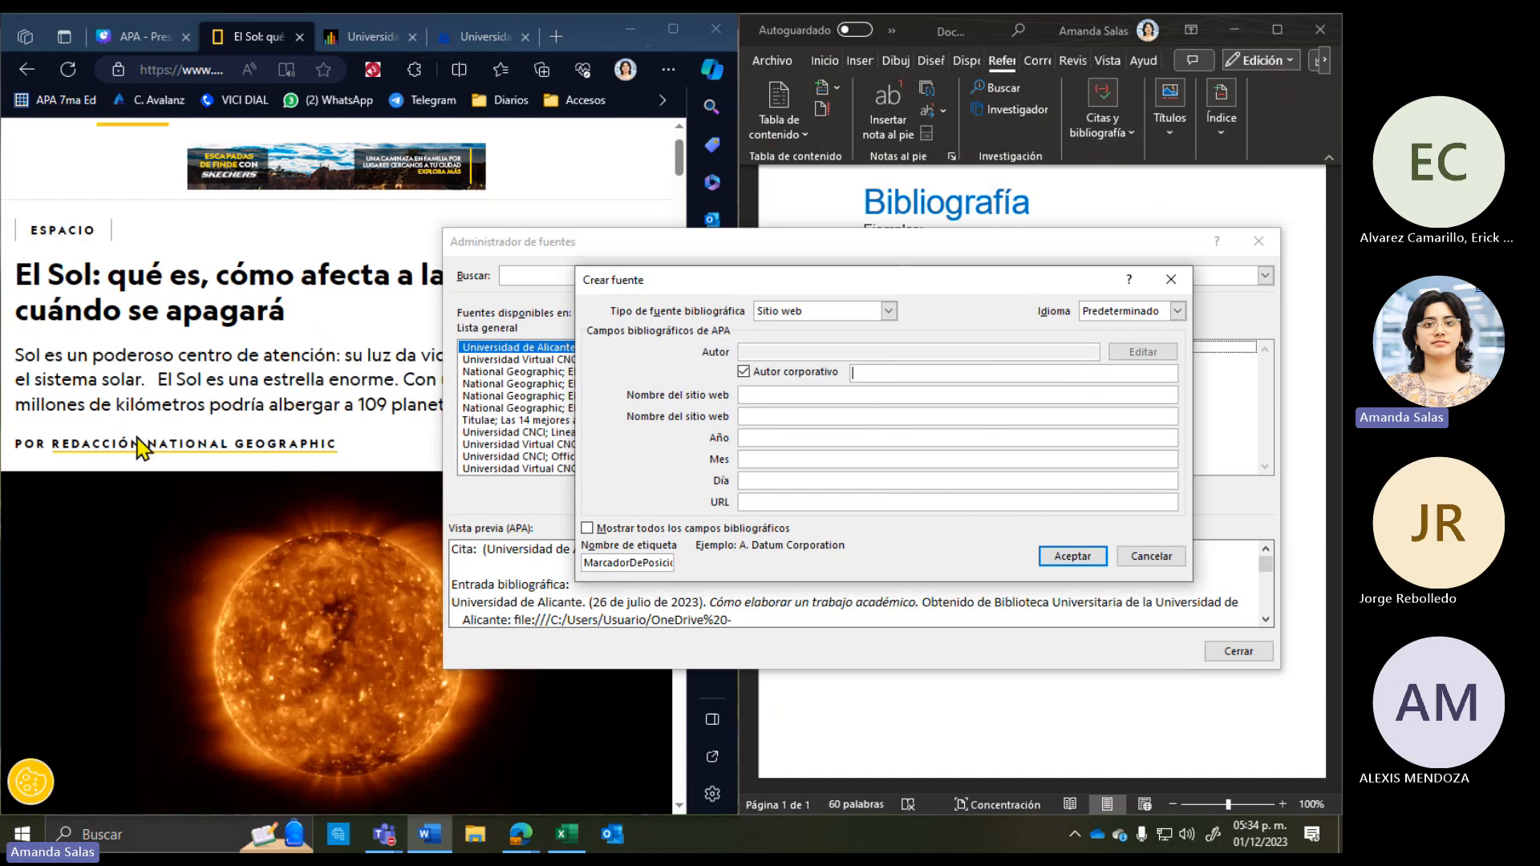
pyautogui.click(231, 389)
pyautogui.scroll(1, 400, 453)
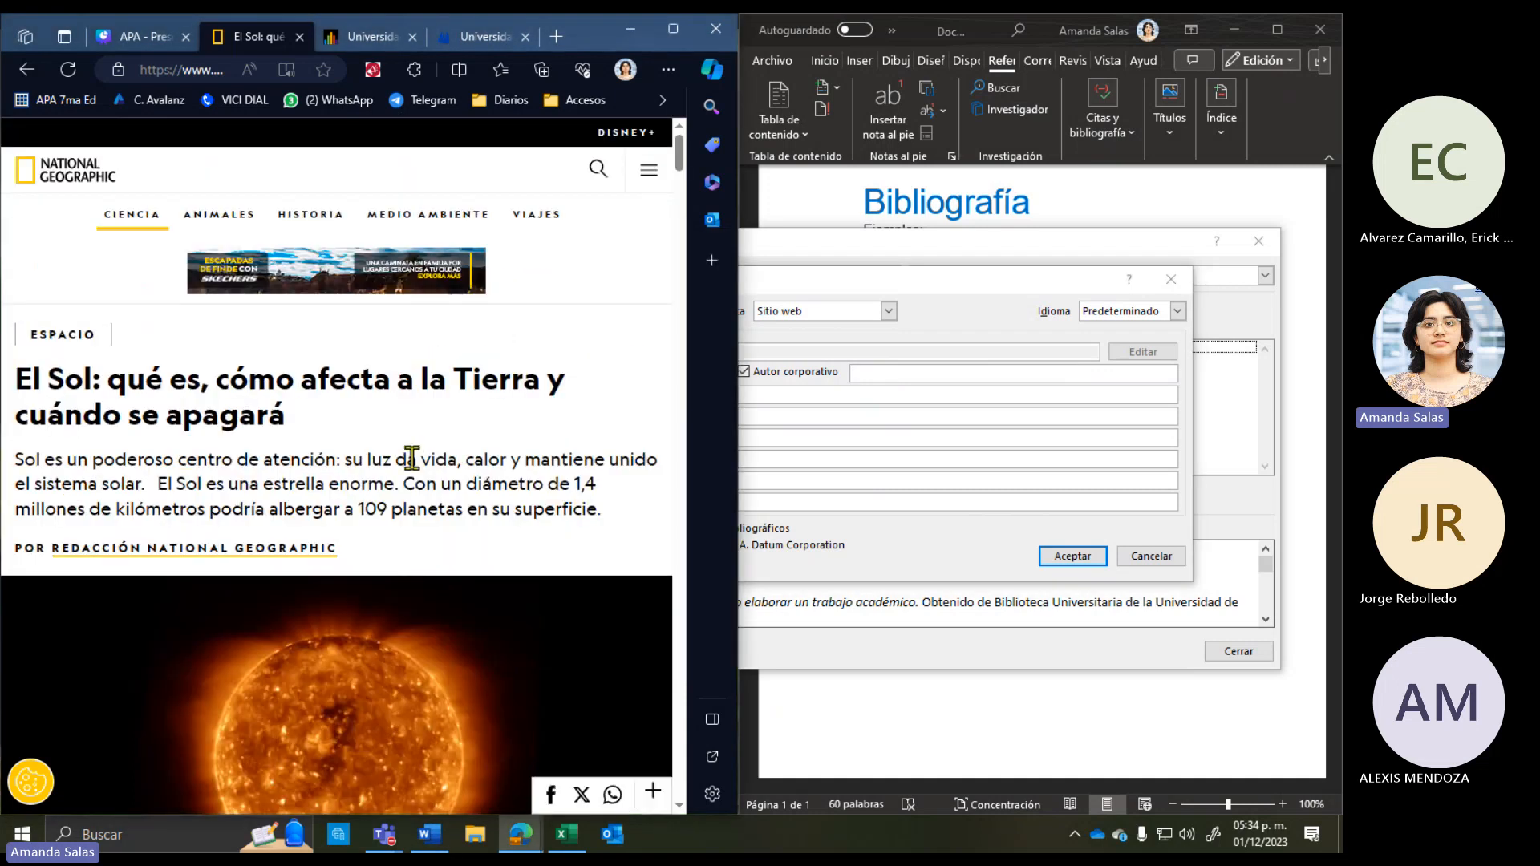
pyautogui.click(887, 375)
pyautogui.write('N')
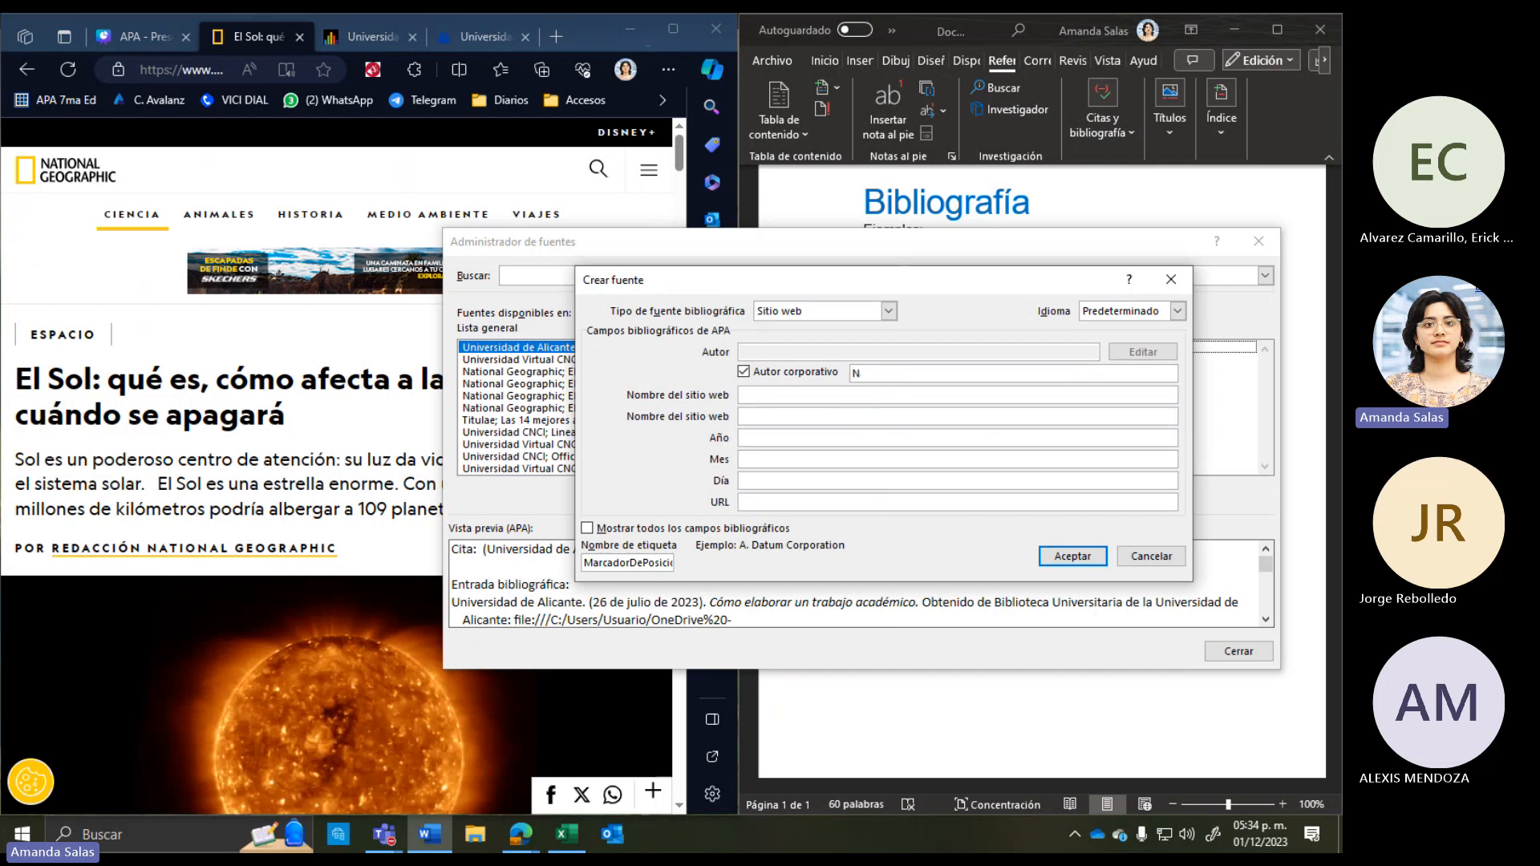
pyautogui.write('atin')
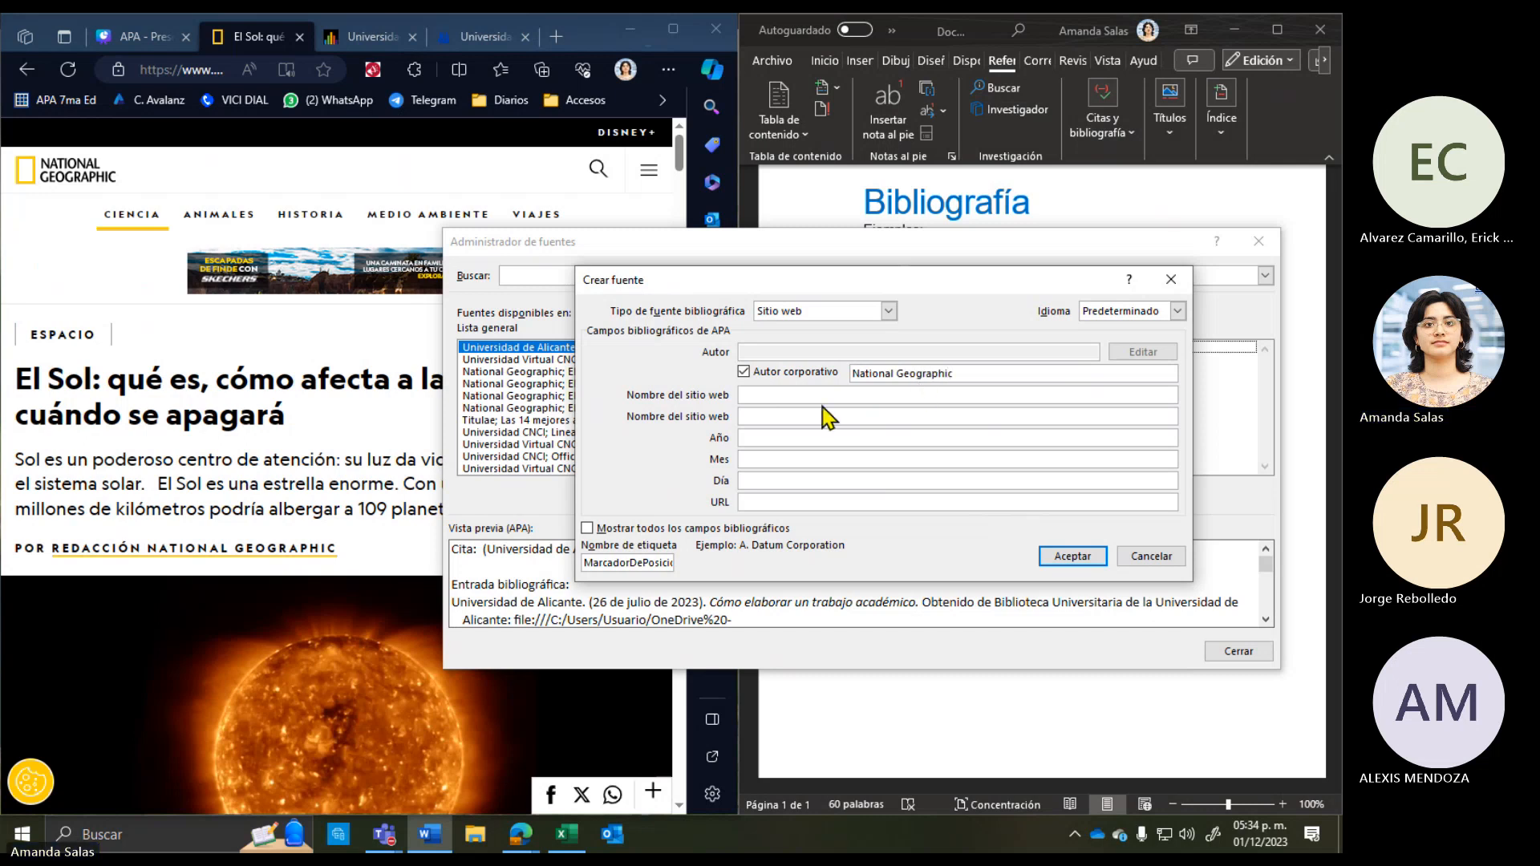
# Step: Copy the article title 'El Sol: qué es, cómo afecta a la Tierra y cuándo se apagará'
pyautogui.click(794, 393)
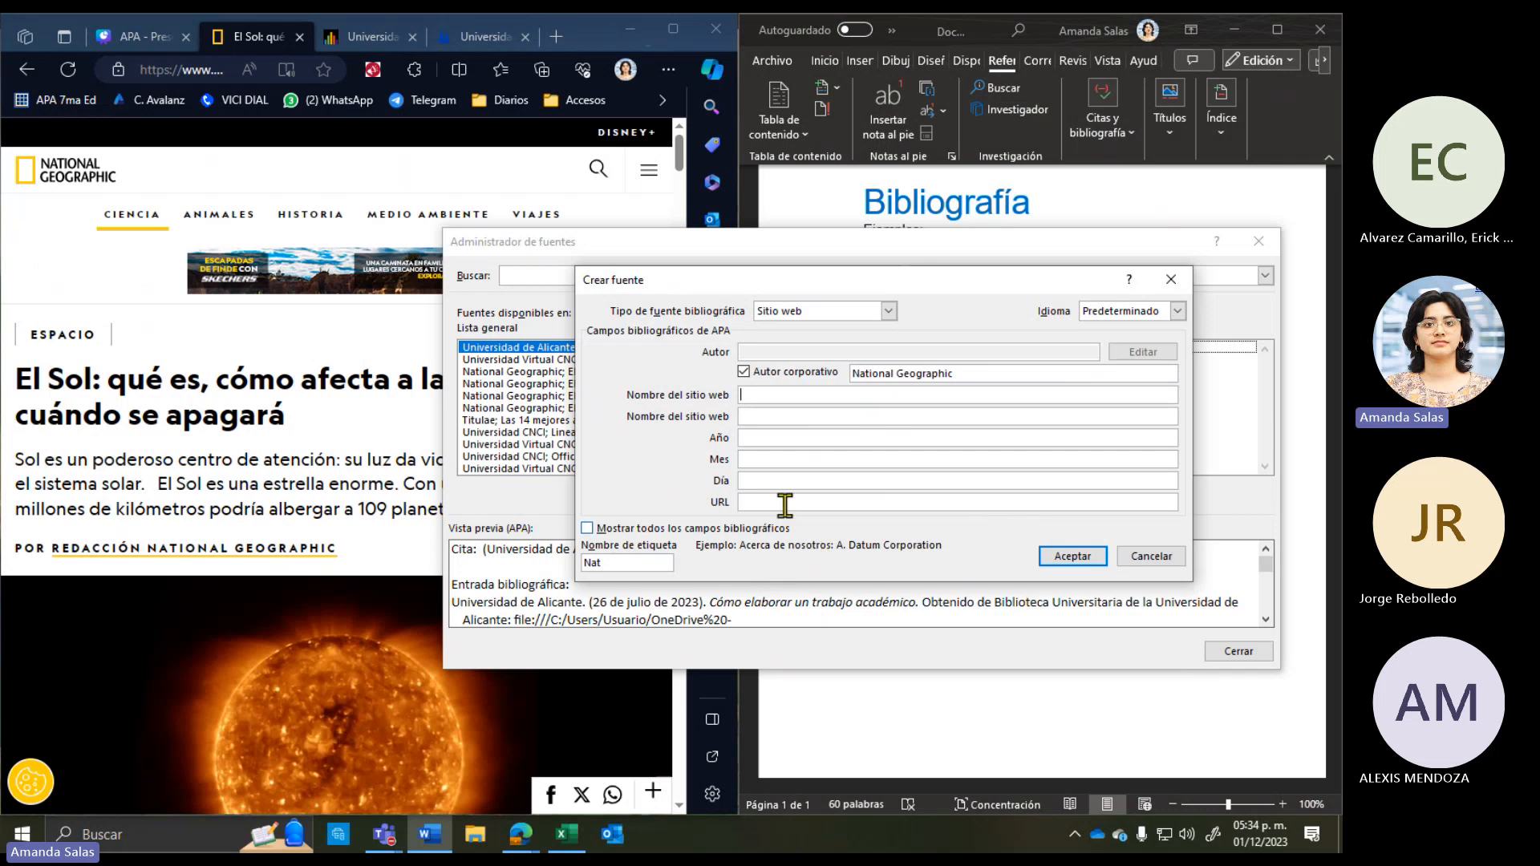
pyautogui.click(752, 416)
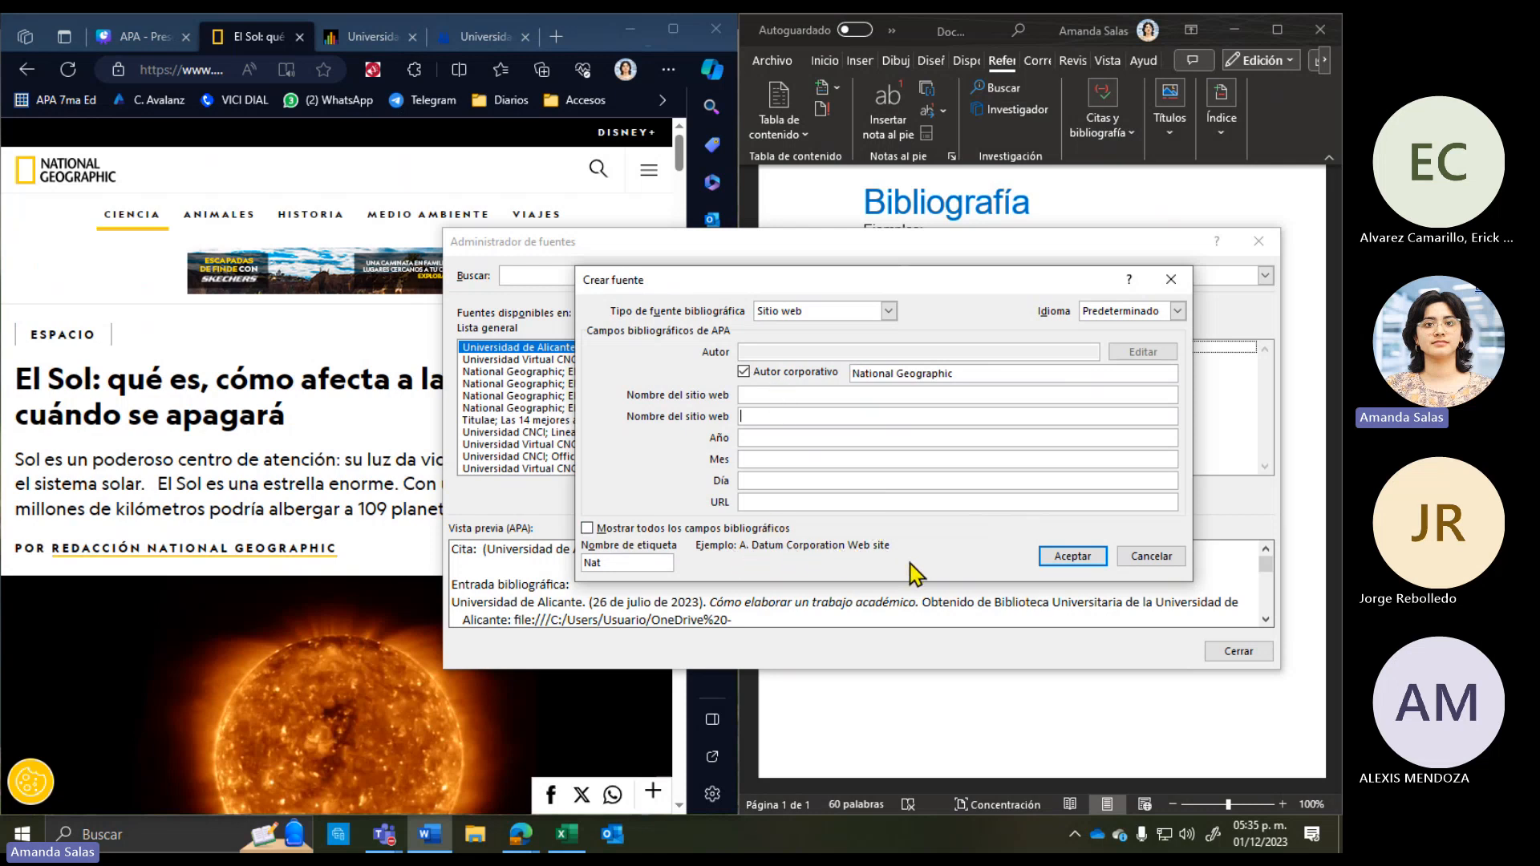
pyautogui.click(766, 395)
pyautogui.click(785, 412)
pyautogui.click(769, 395)
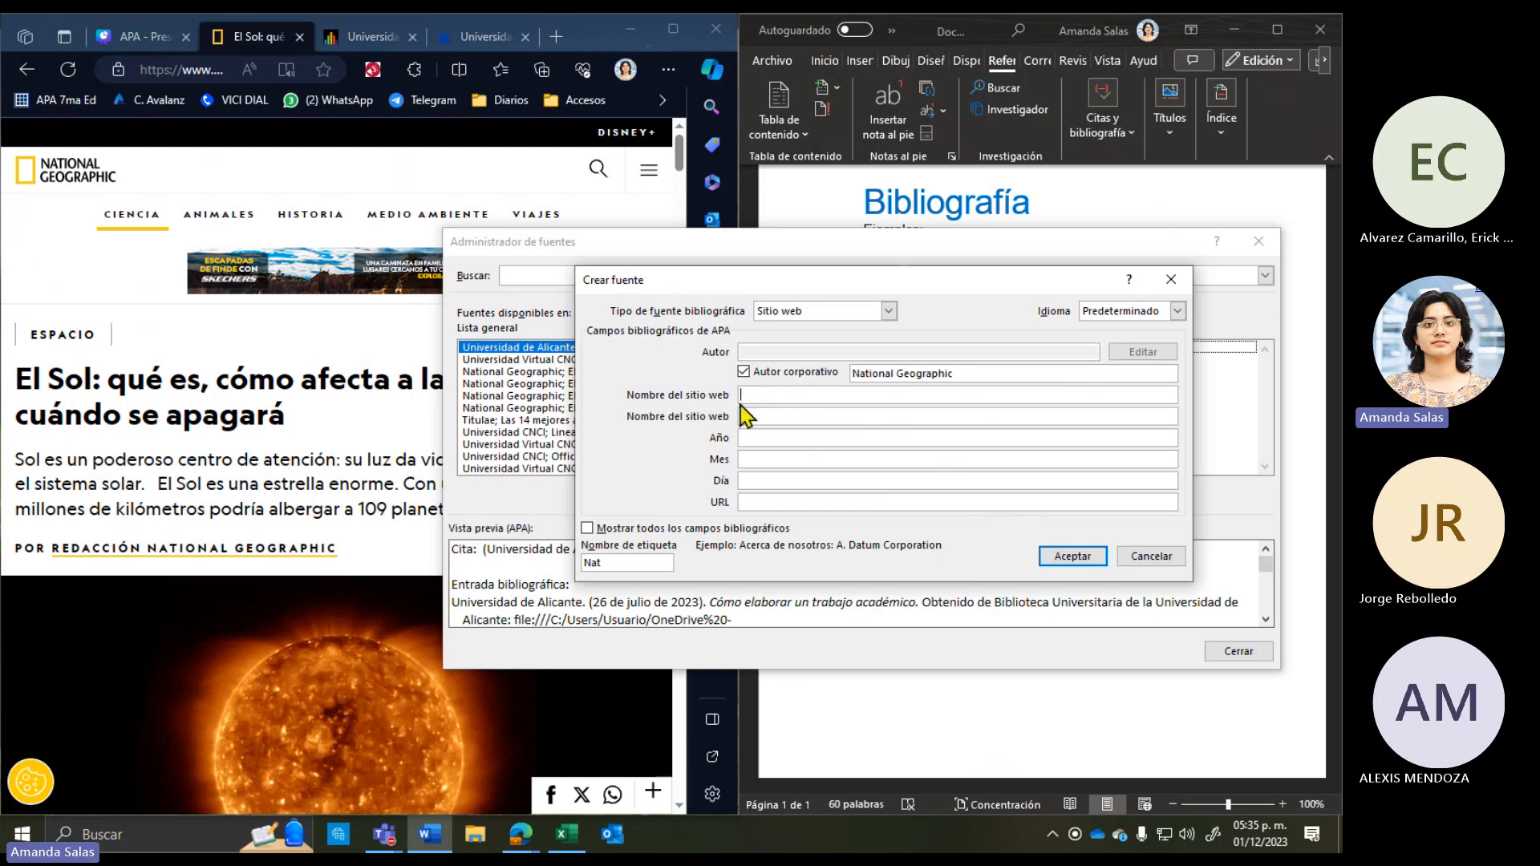
pyautogui.click(258, 477)
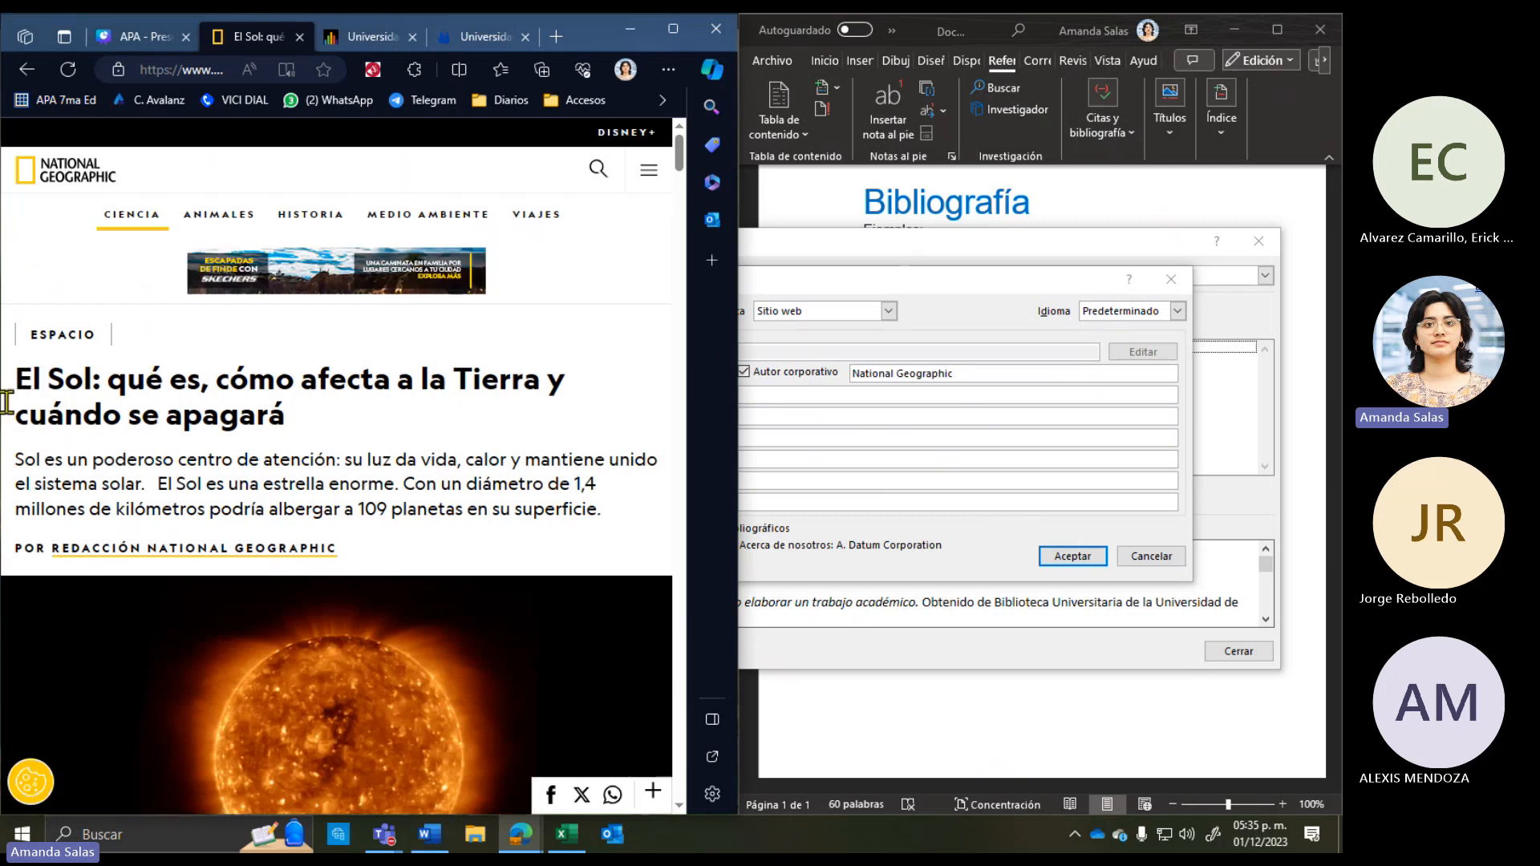
pyautogui.moveTo(17, 377); pyautogui.dragTo(346, 431)
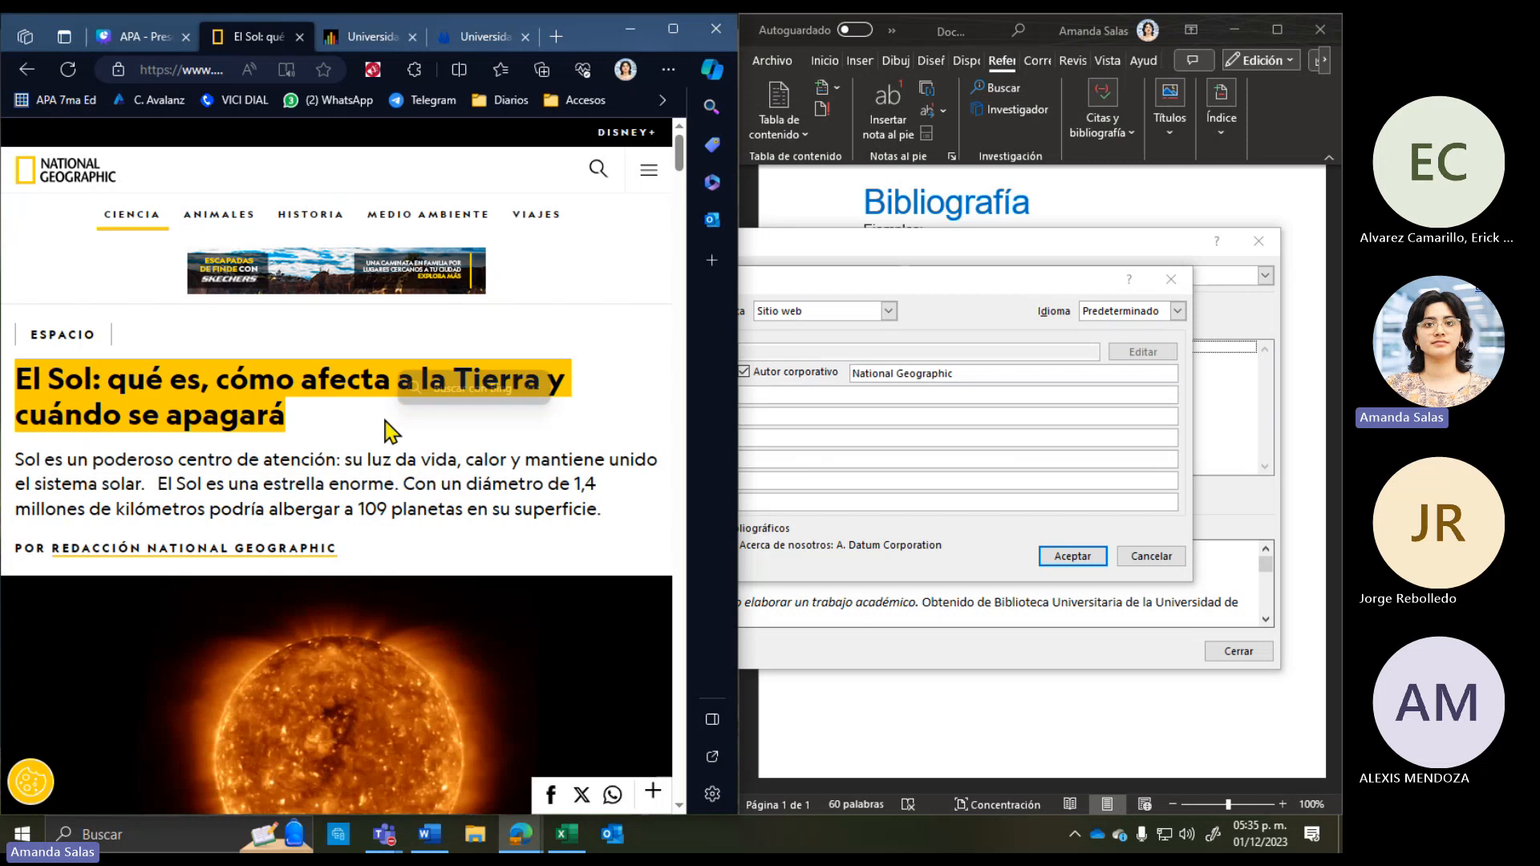
pyautogui.rightClick(228, 399)
pyautogui.click(263, 410)
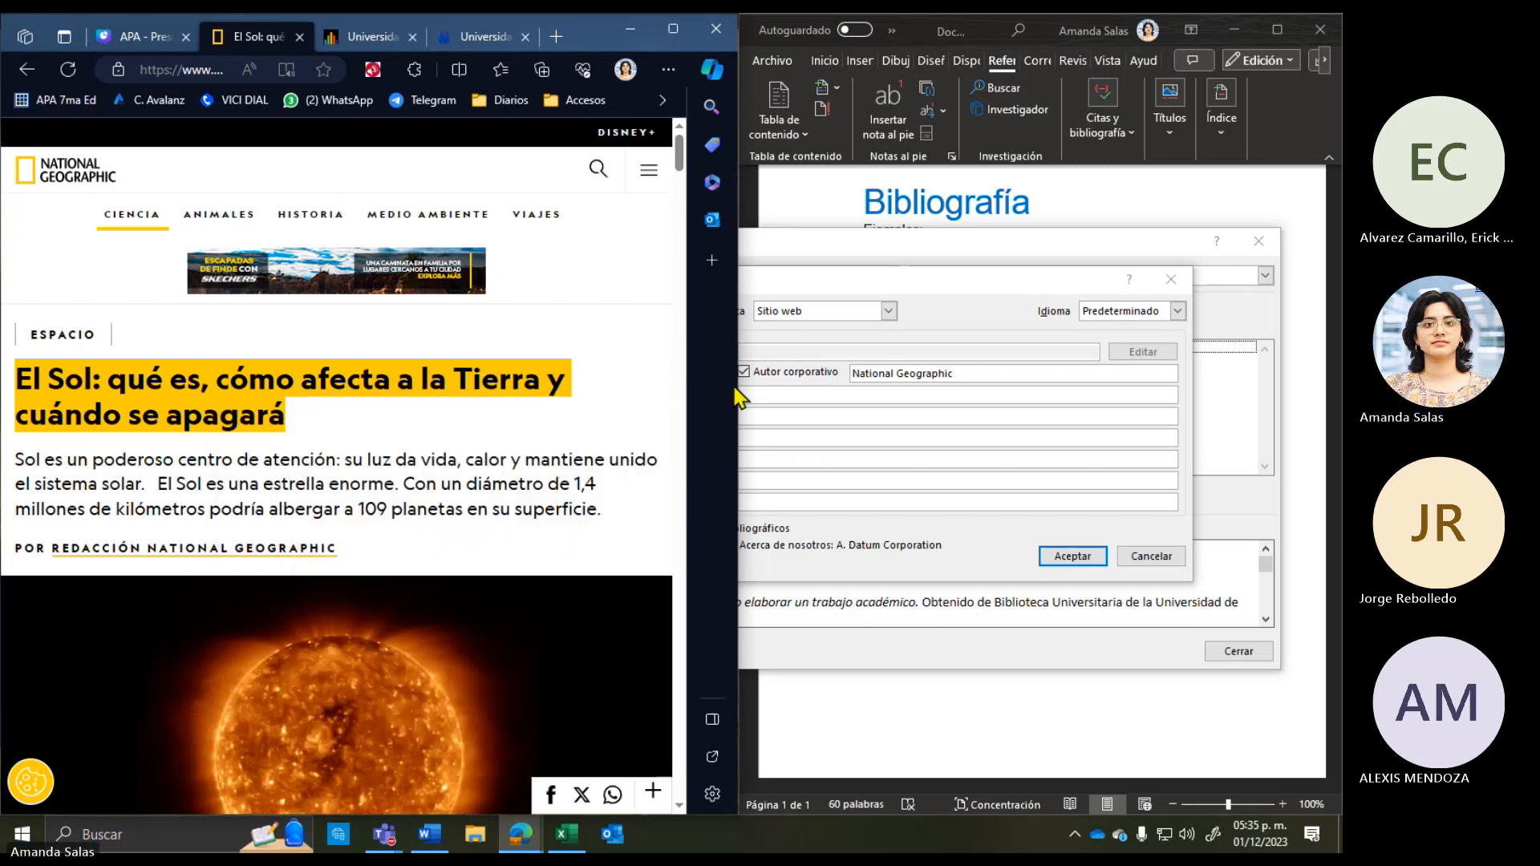
# Step: Paste the article title into the source's page name field
pyautogui.click(764, 394)
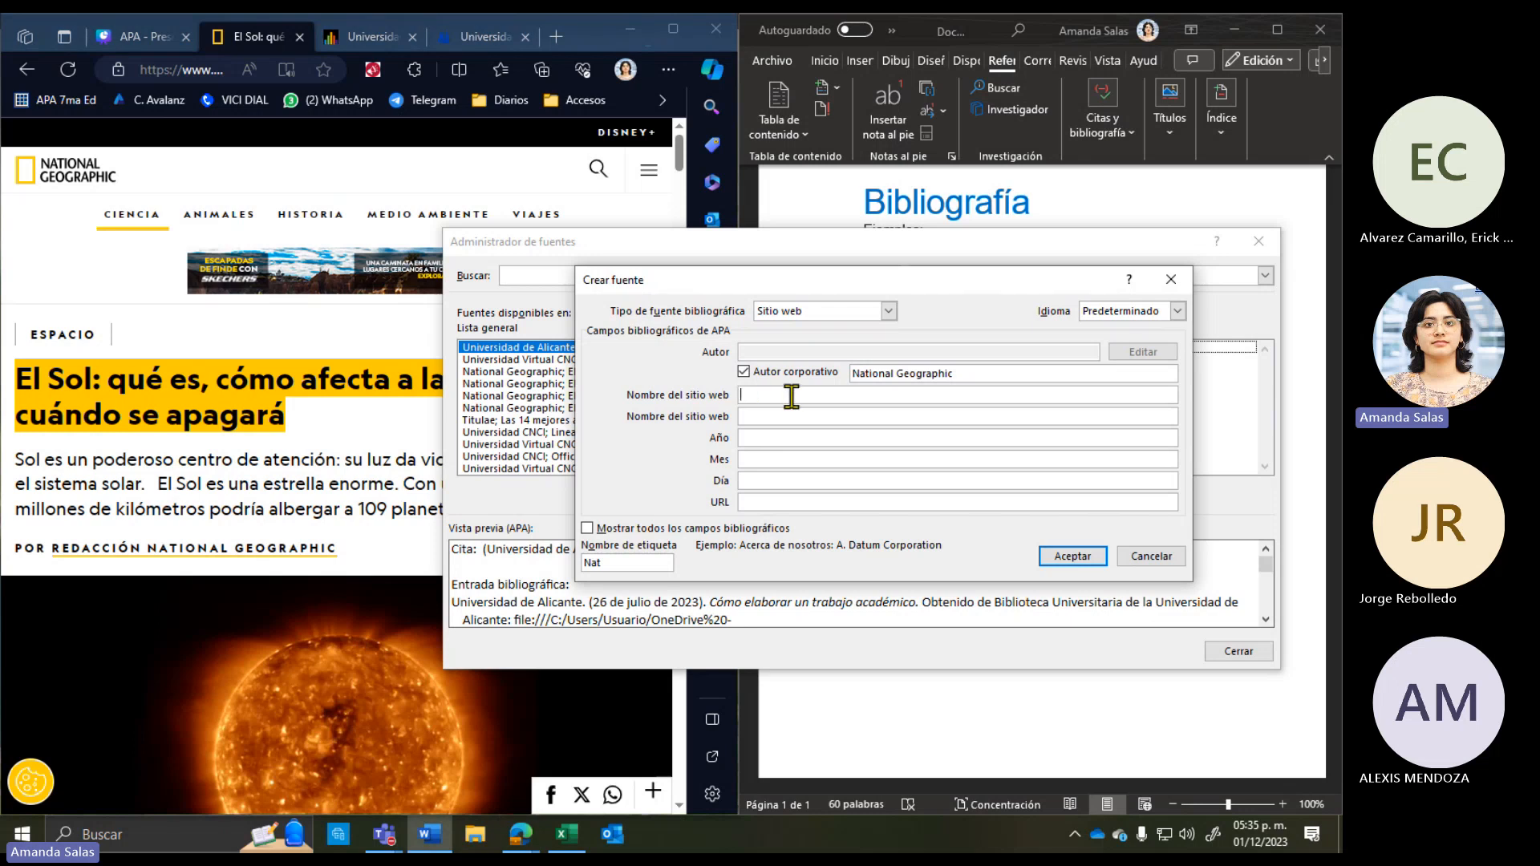
pyautogui.rightClick(792, 395)
pyautogui.click(830, 437)
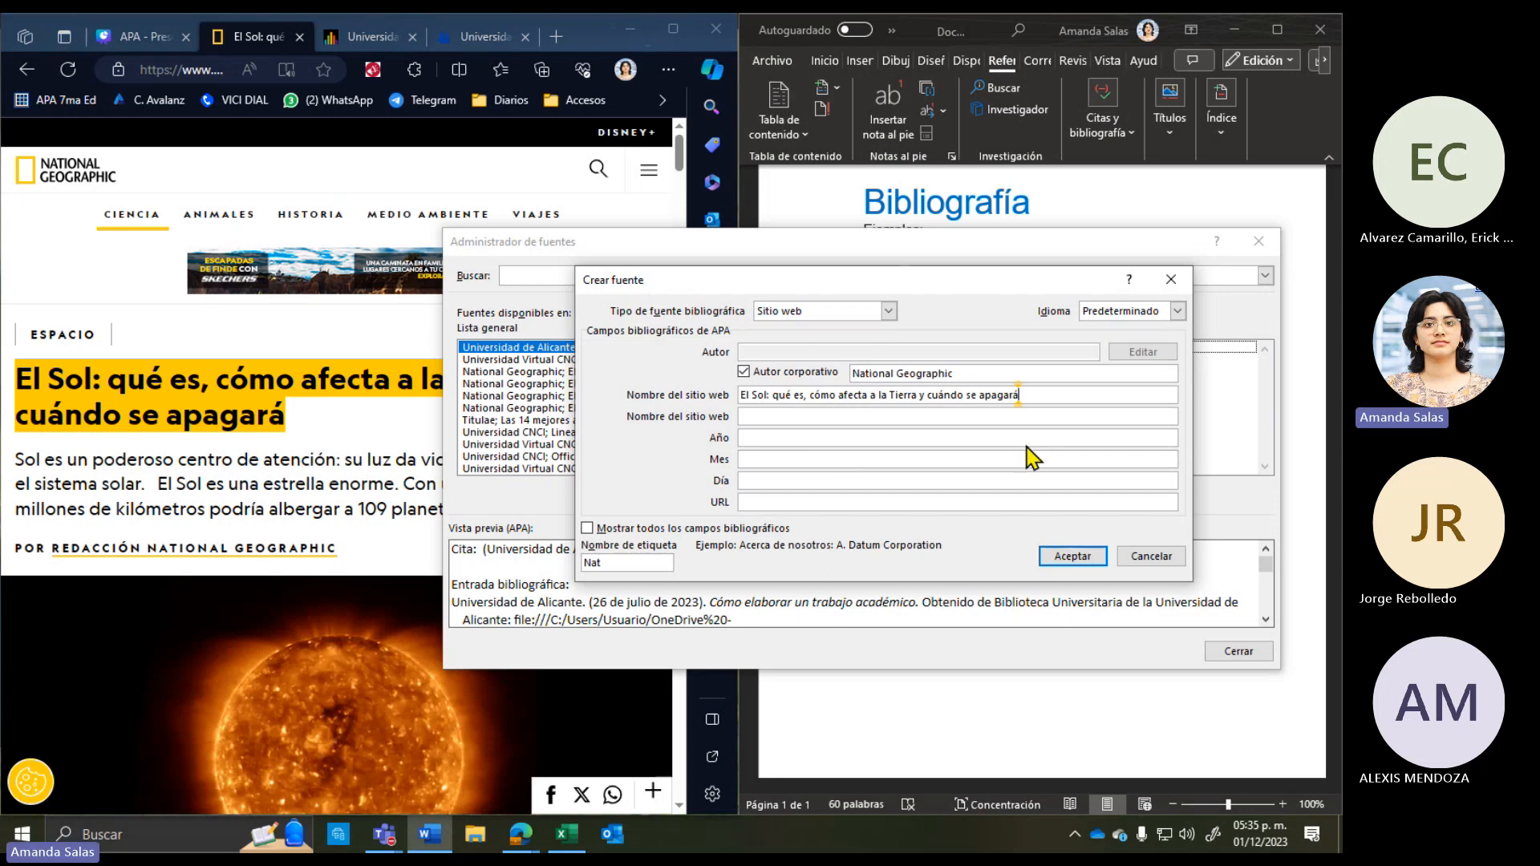
pyautogui.click(864, 414)
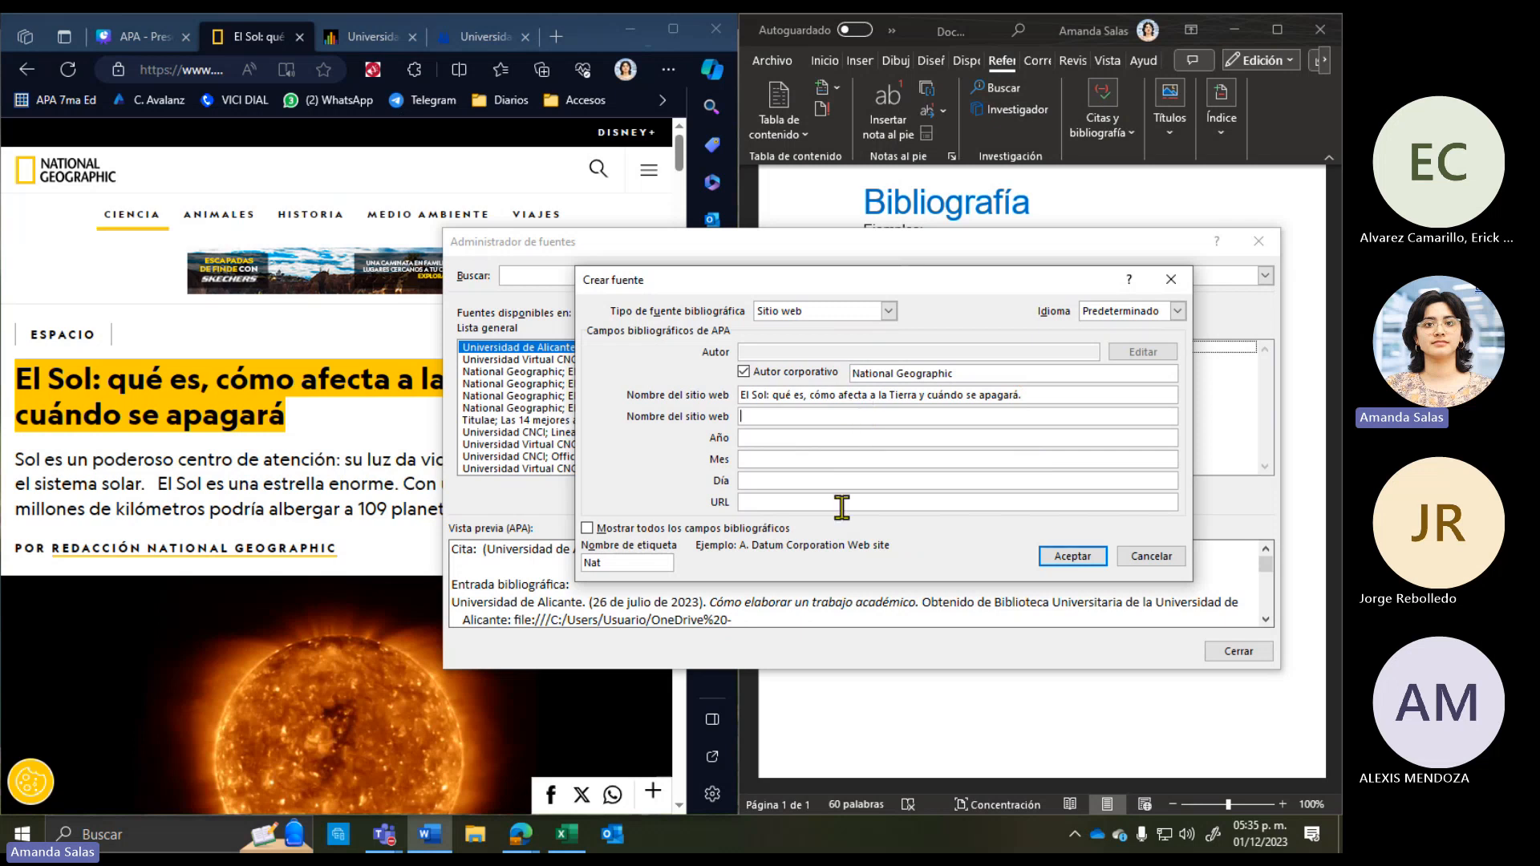
pyautogui.click(340, 505)
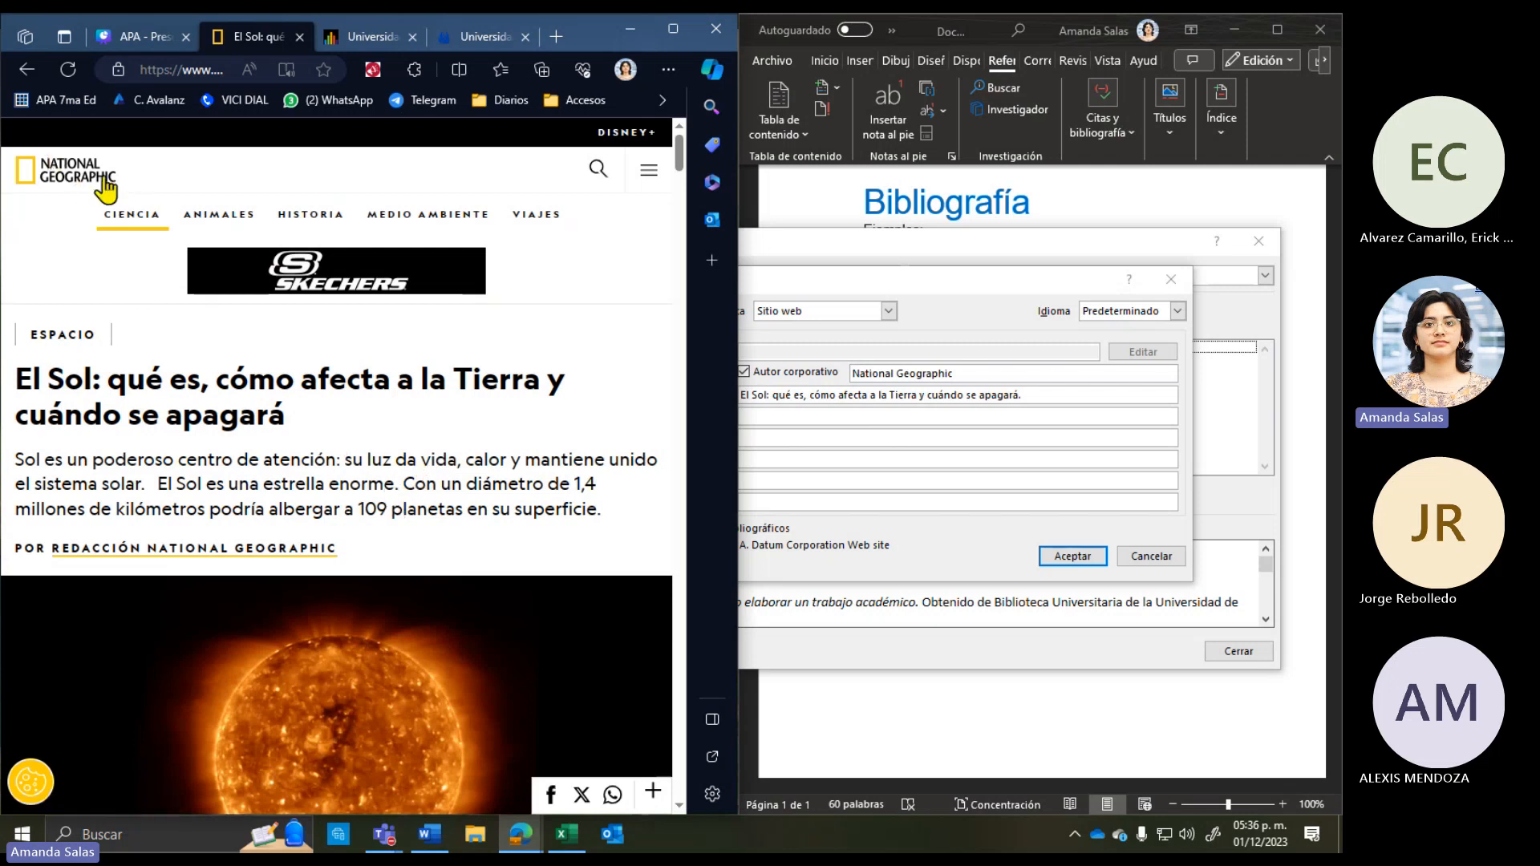
# Step: Check the nationalgeographic part of the article's address, then dock the browser on the left at full height
pyautogui.click(766, 416)
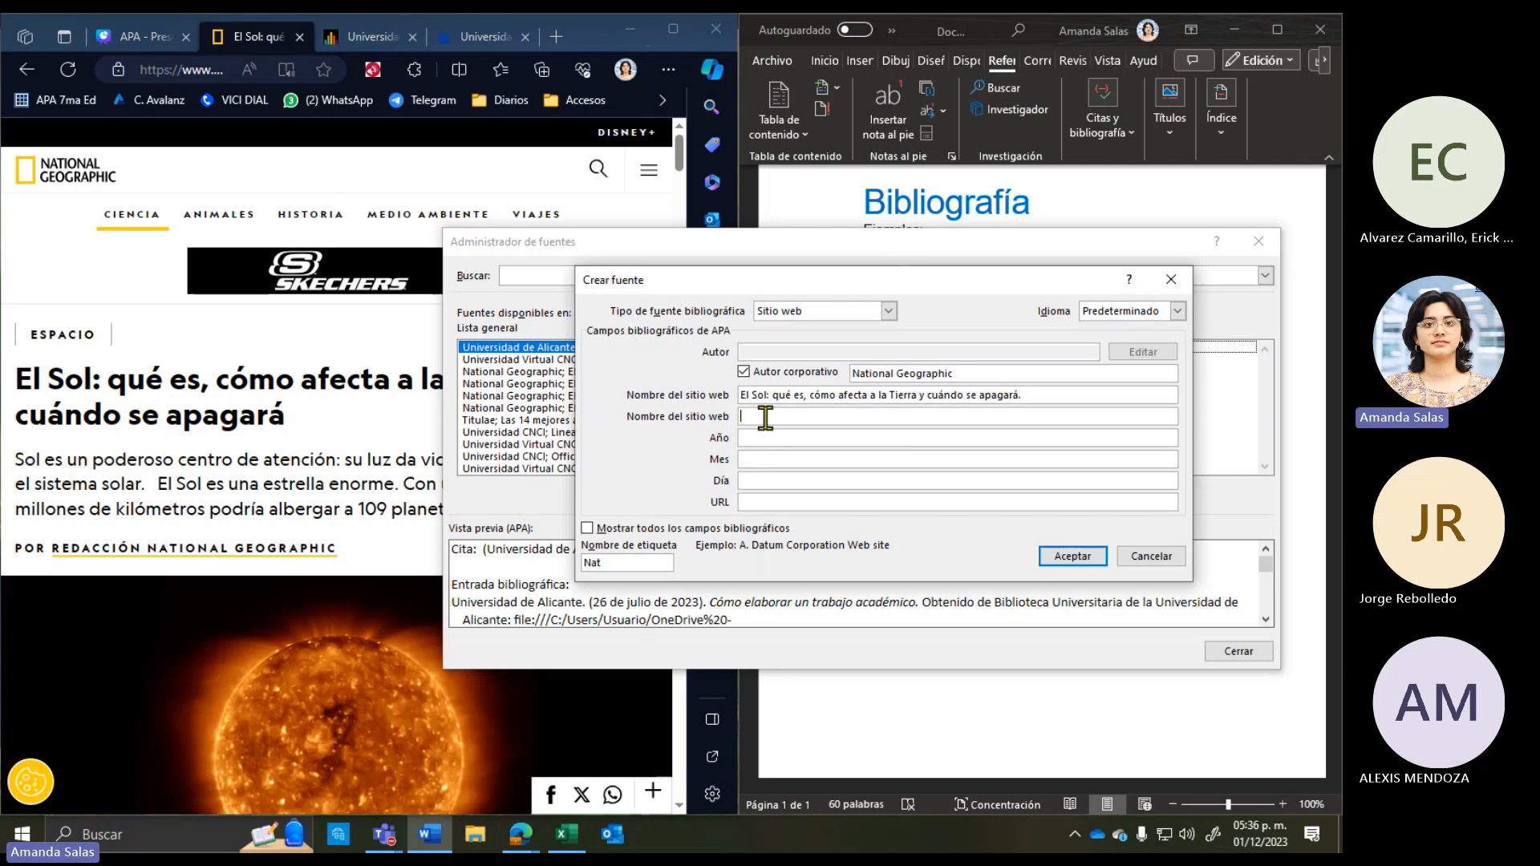
pyautogui.click(186, 74)
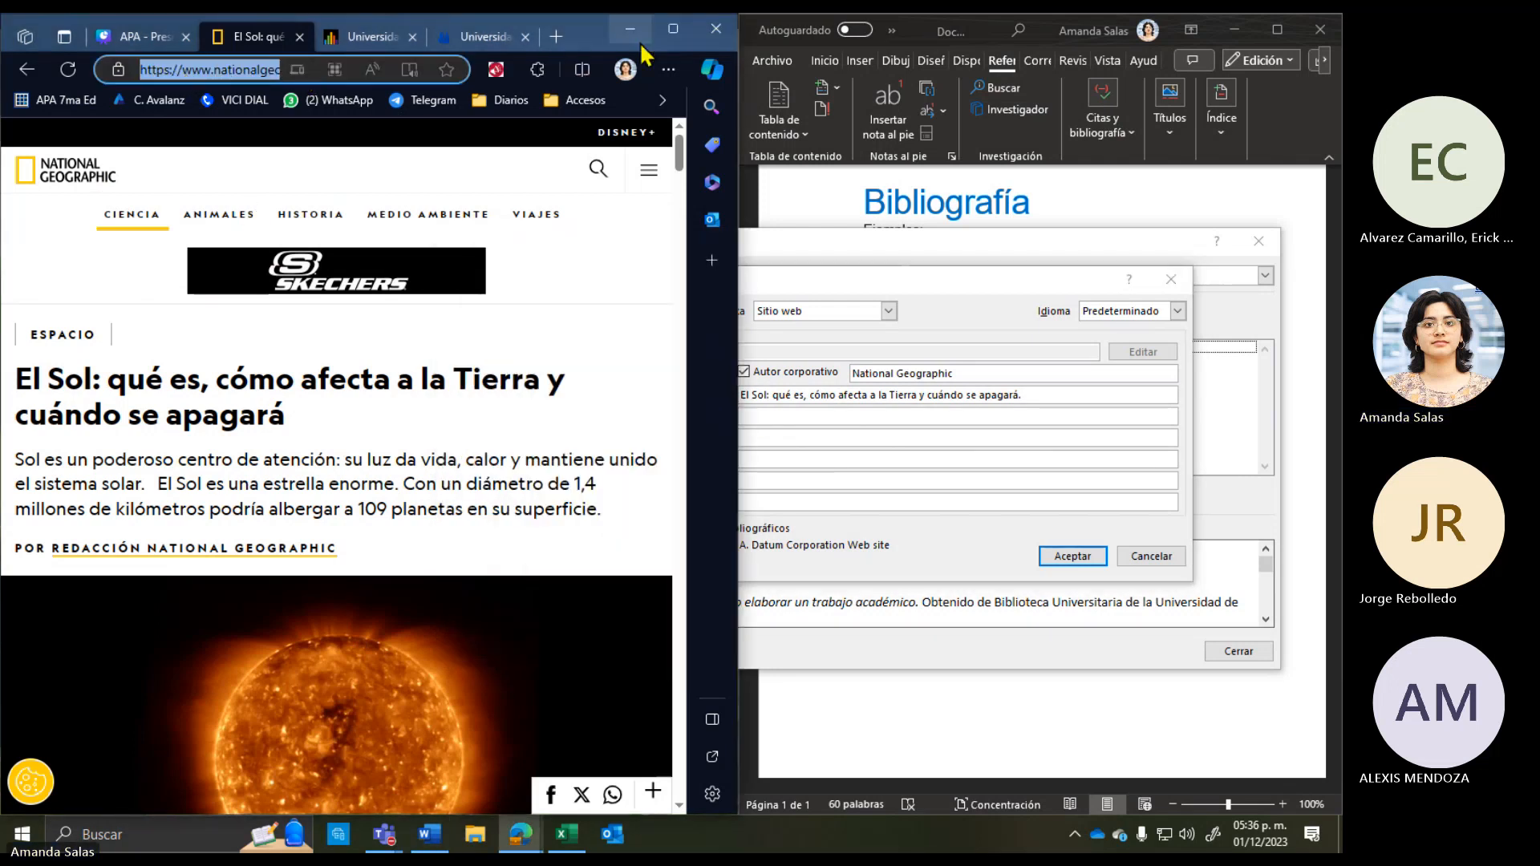
pyautogui.click(673, 29)
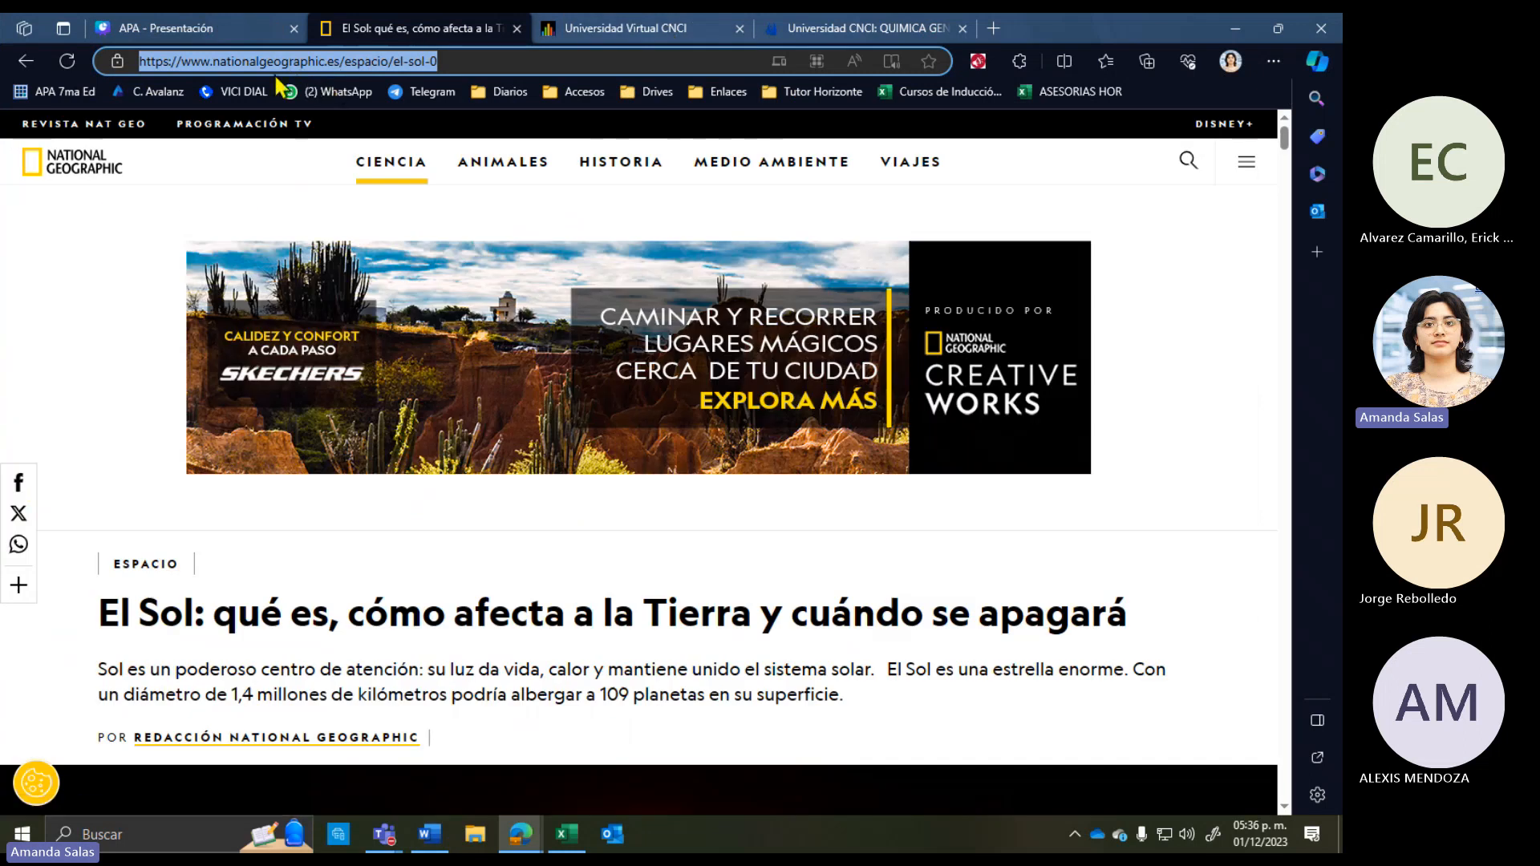
pyautogui.click(222, 63)
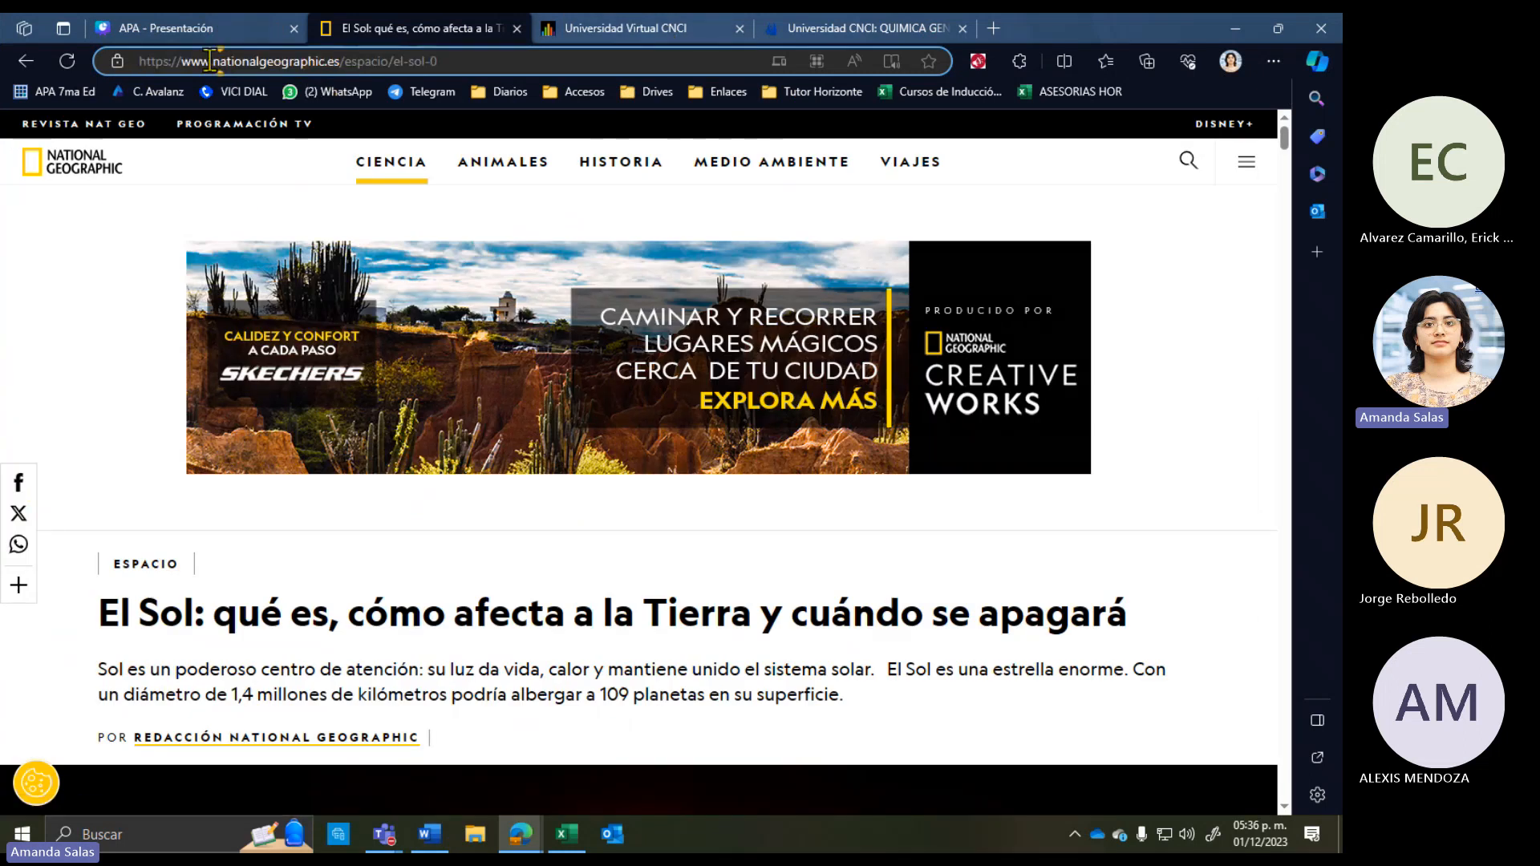
pyautogui.moveTo(210, 61); pyautogui.dragTo(328, 72)
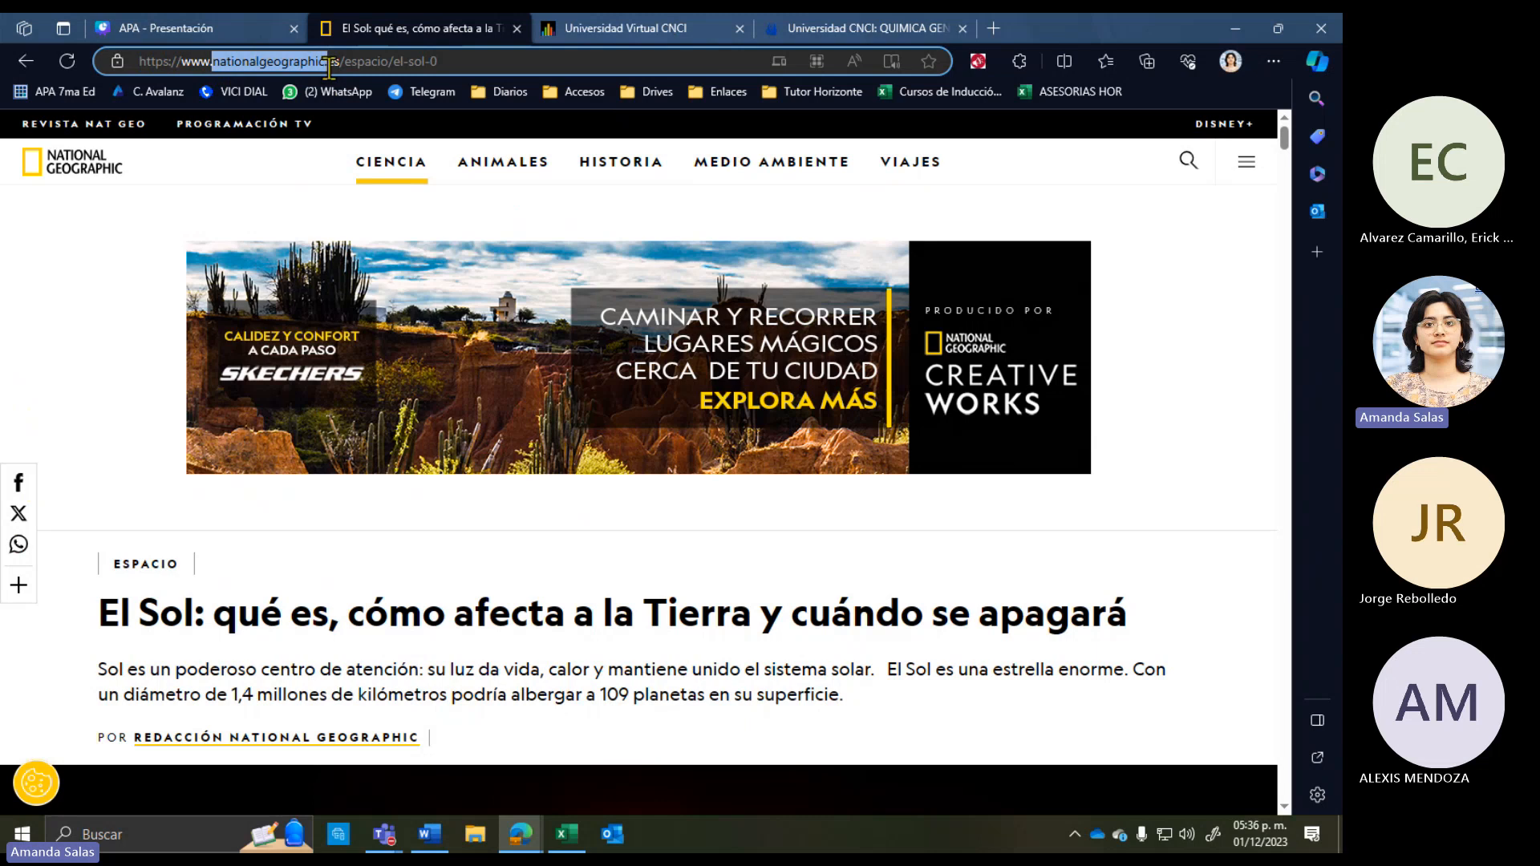
pyautogui.click(336, 65)
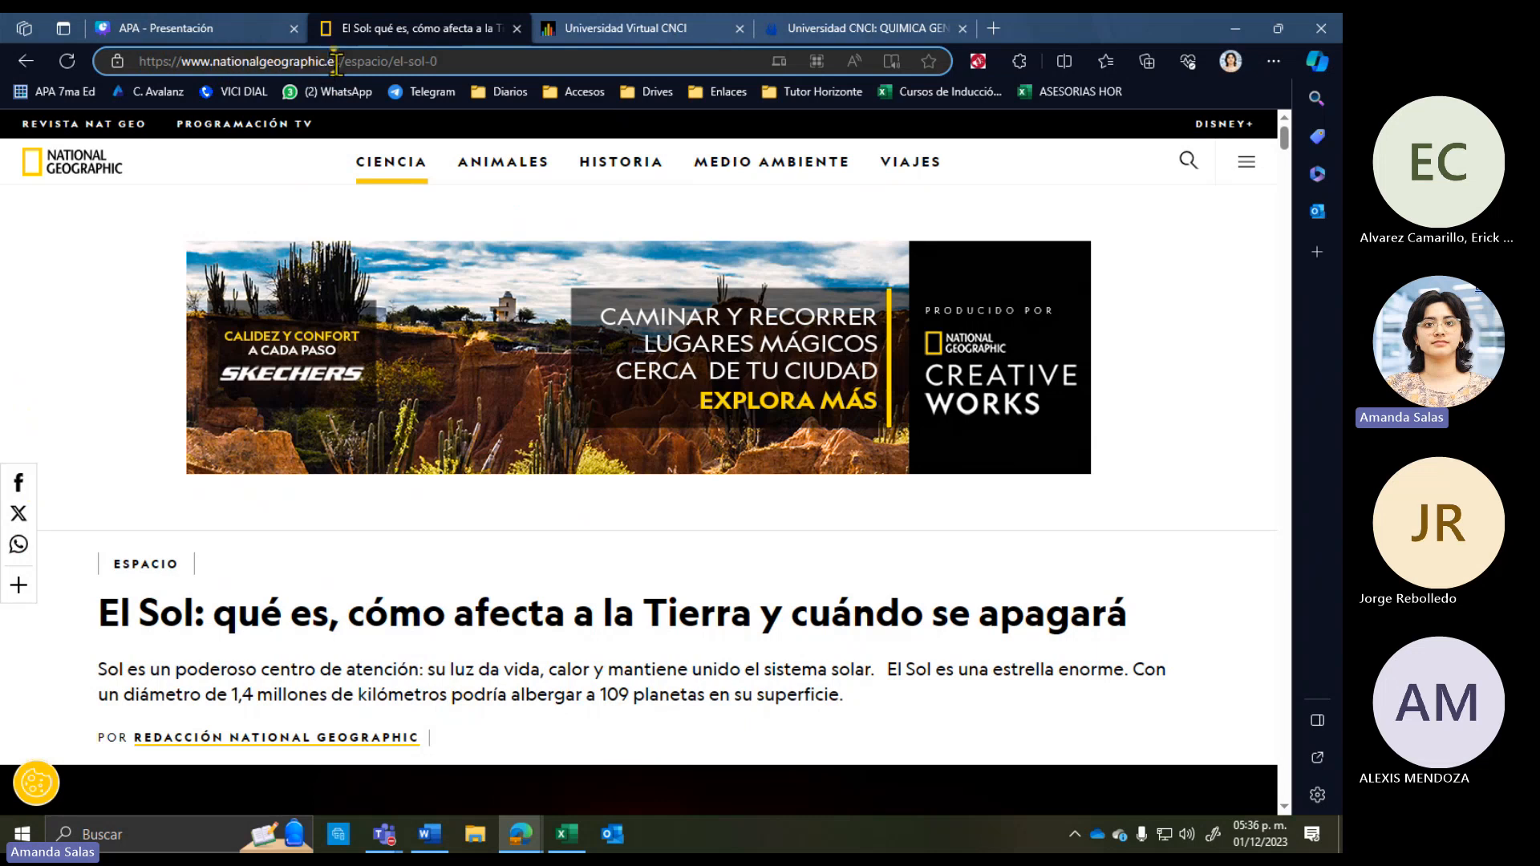
pyautogui.moveTo(1080, 28); pyautogui.dragTo(4, 14)
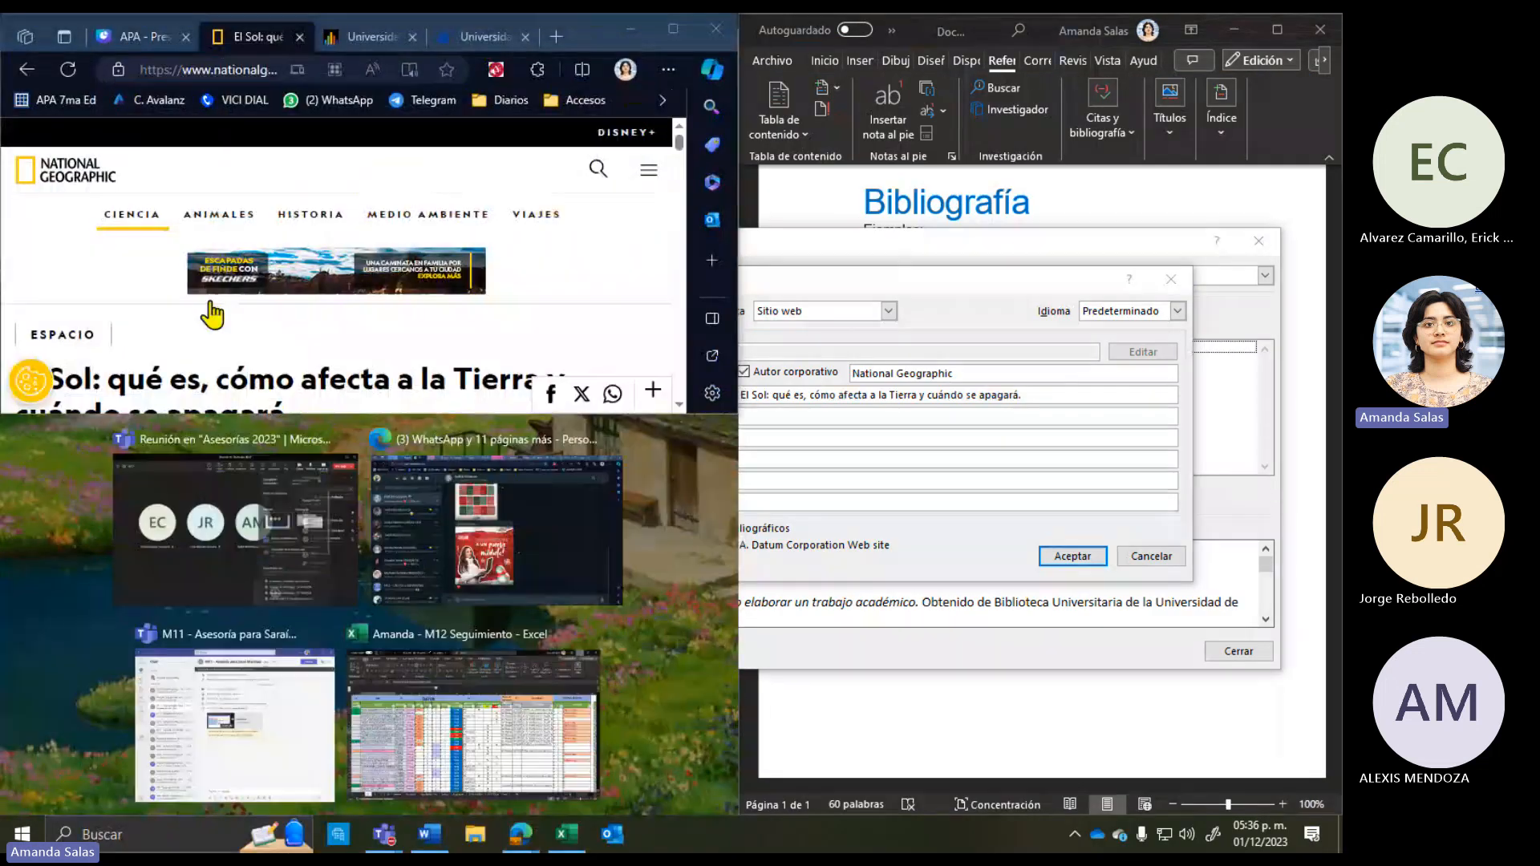
pyautogui.click(447, 421)
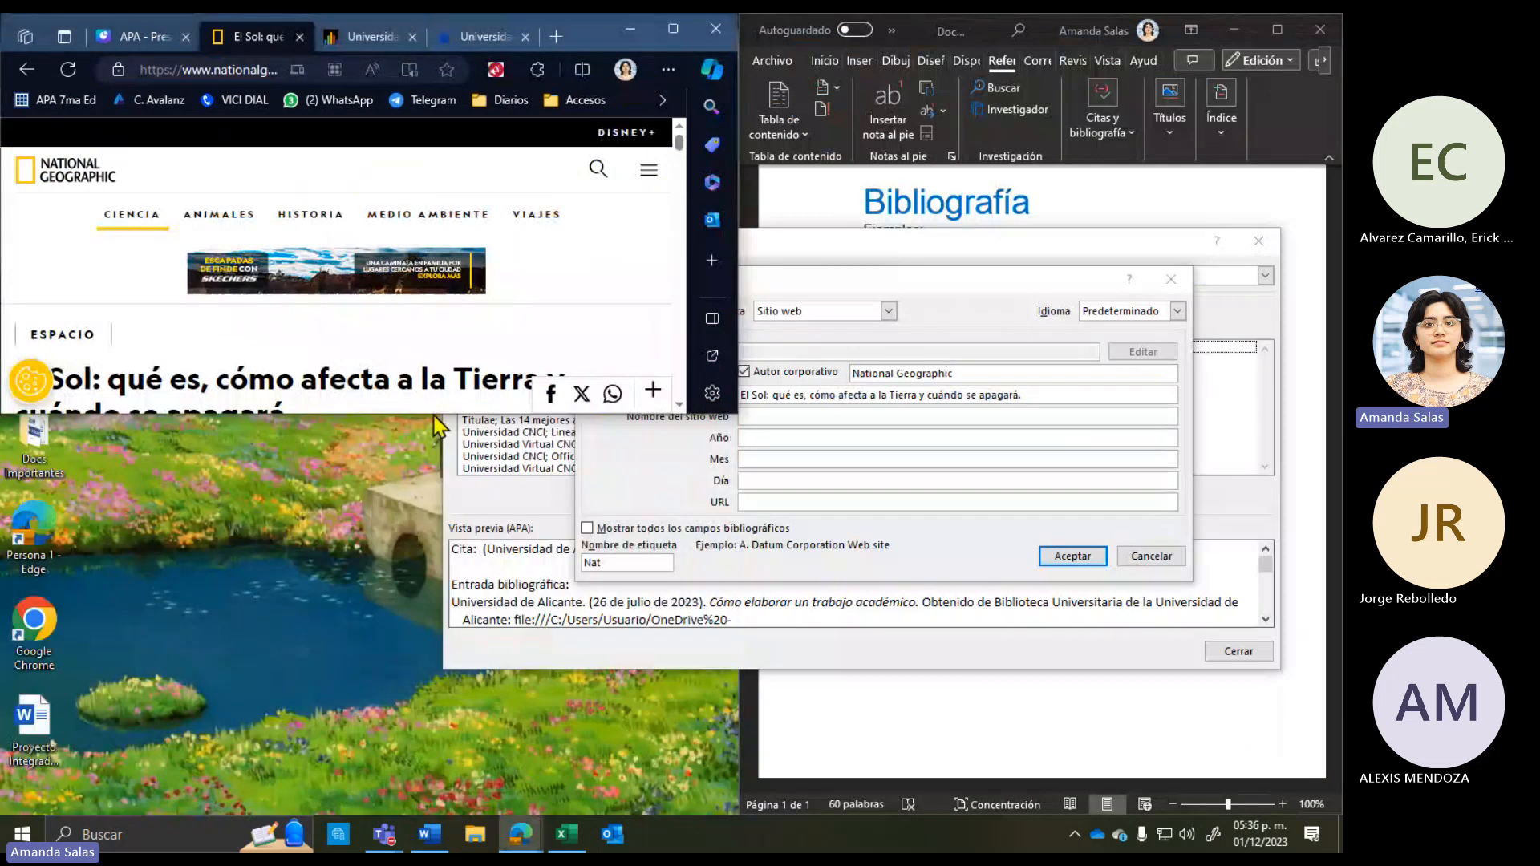
pyautogui.moveTo(423, 415); pyautogui.dragTo(425, 813)
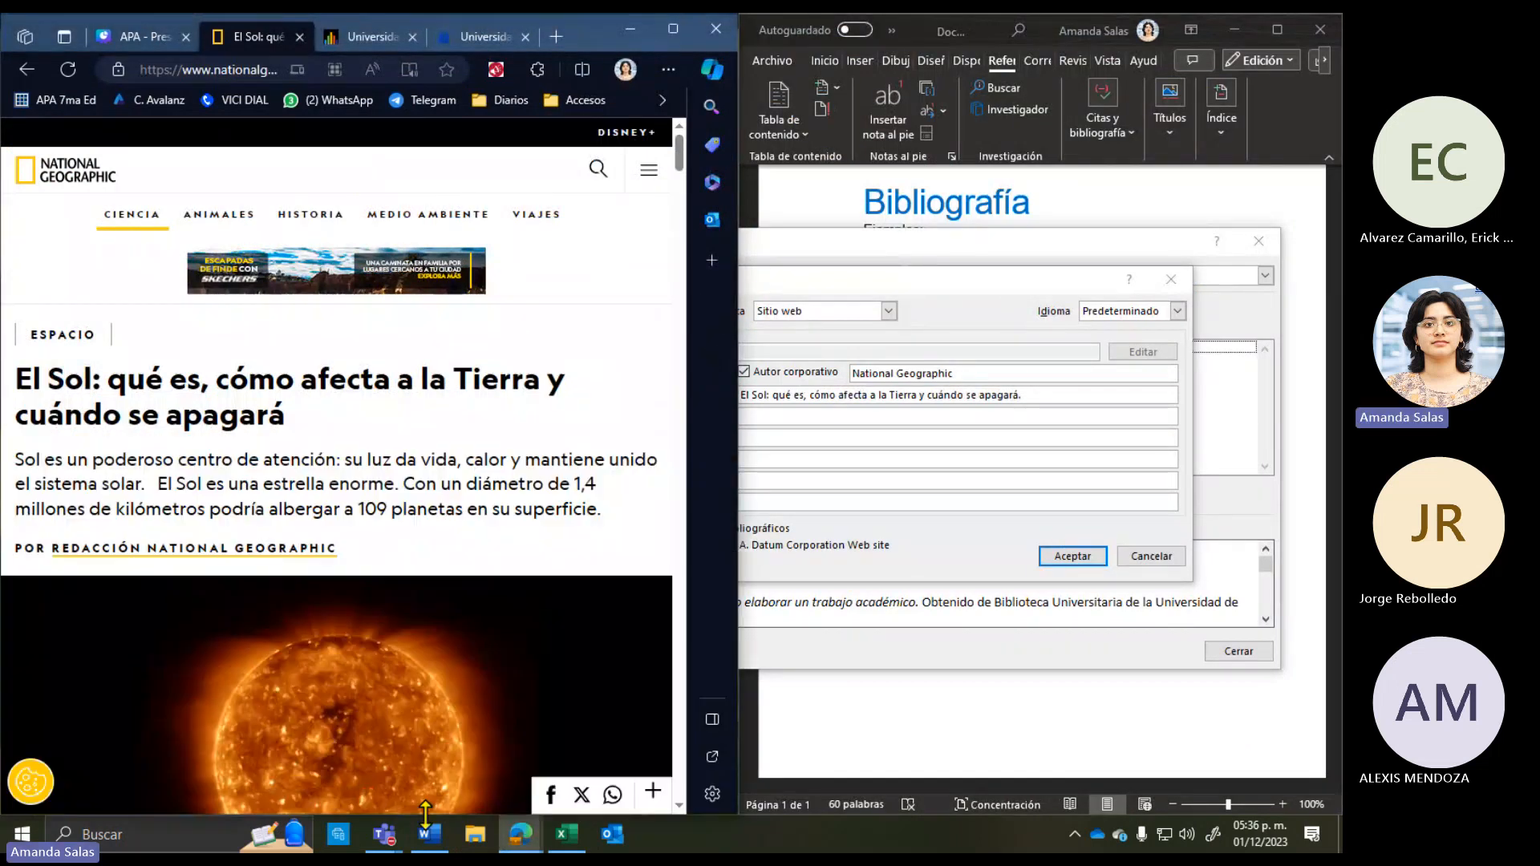
# Step: Copy National Geographic from the corporate author and paste it as the site name
pyautogui.click(786, 421)
pyautogui.hotkey('ctrl', 'shift', 'Right')
pyautogui.hotkey('ctrl', 'shift', 'Right')
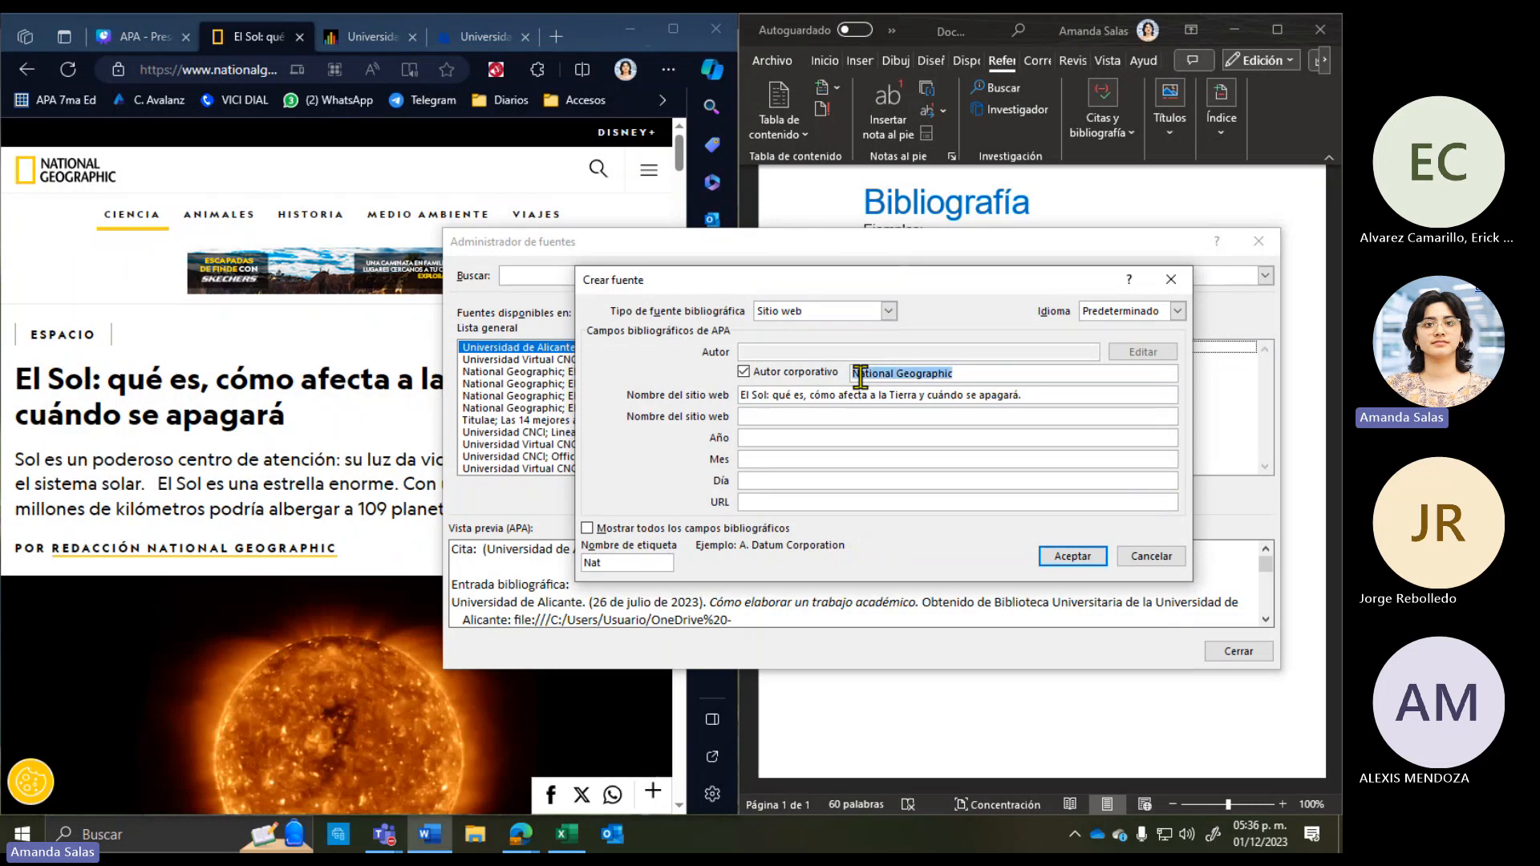
pyautogui.hotkey('ctrl', 'c')
pyautogui.click(838, 416)
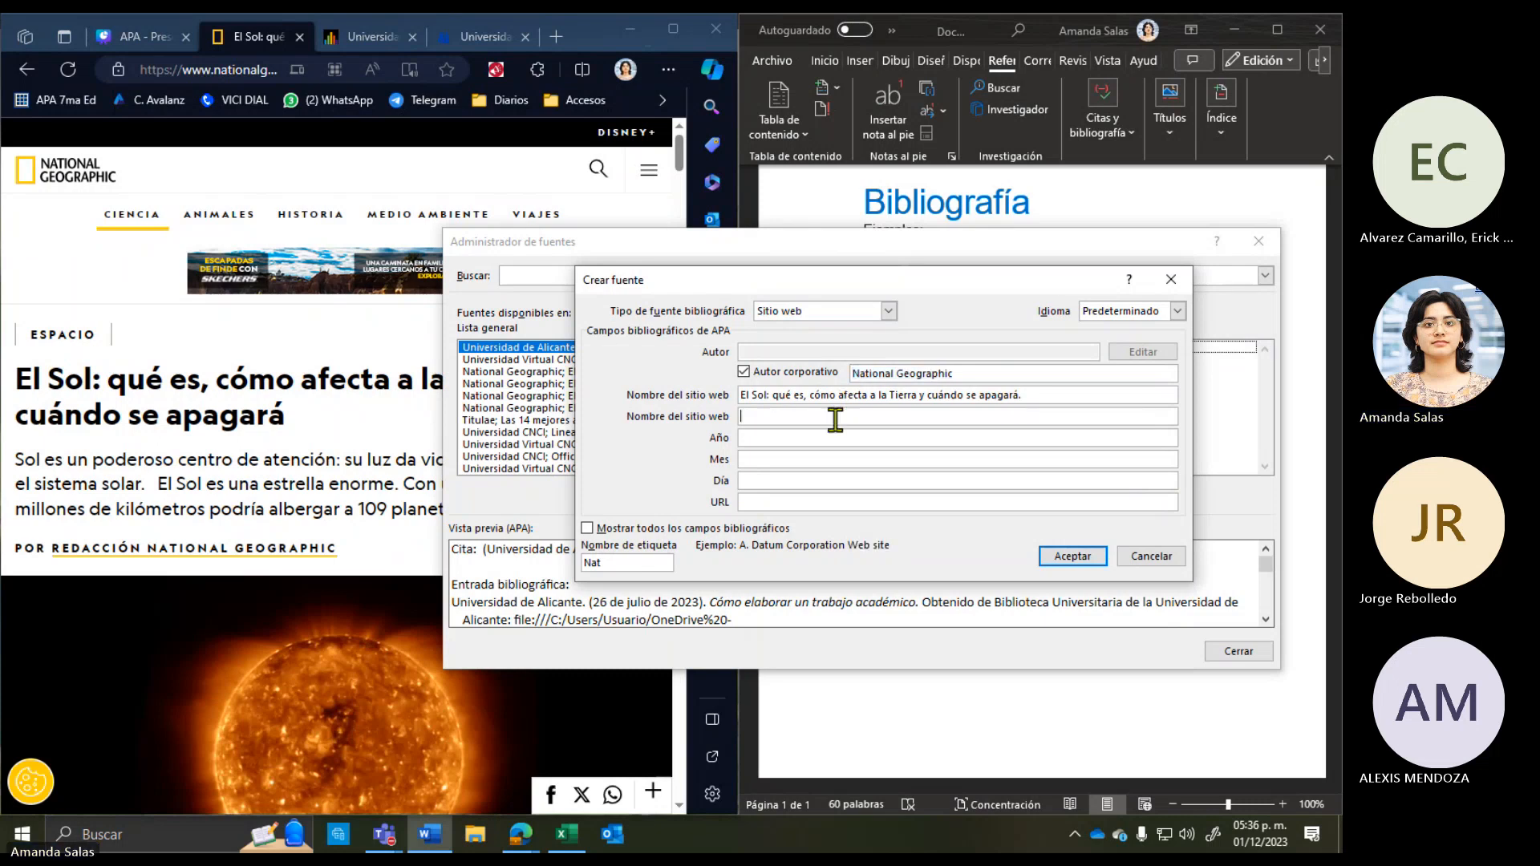
pyautogui.hotkey('ctrl', 'v')
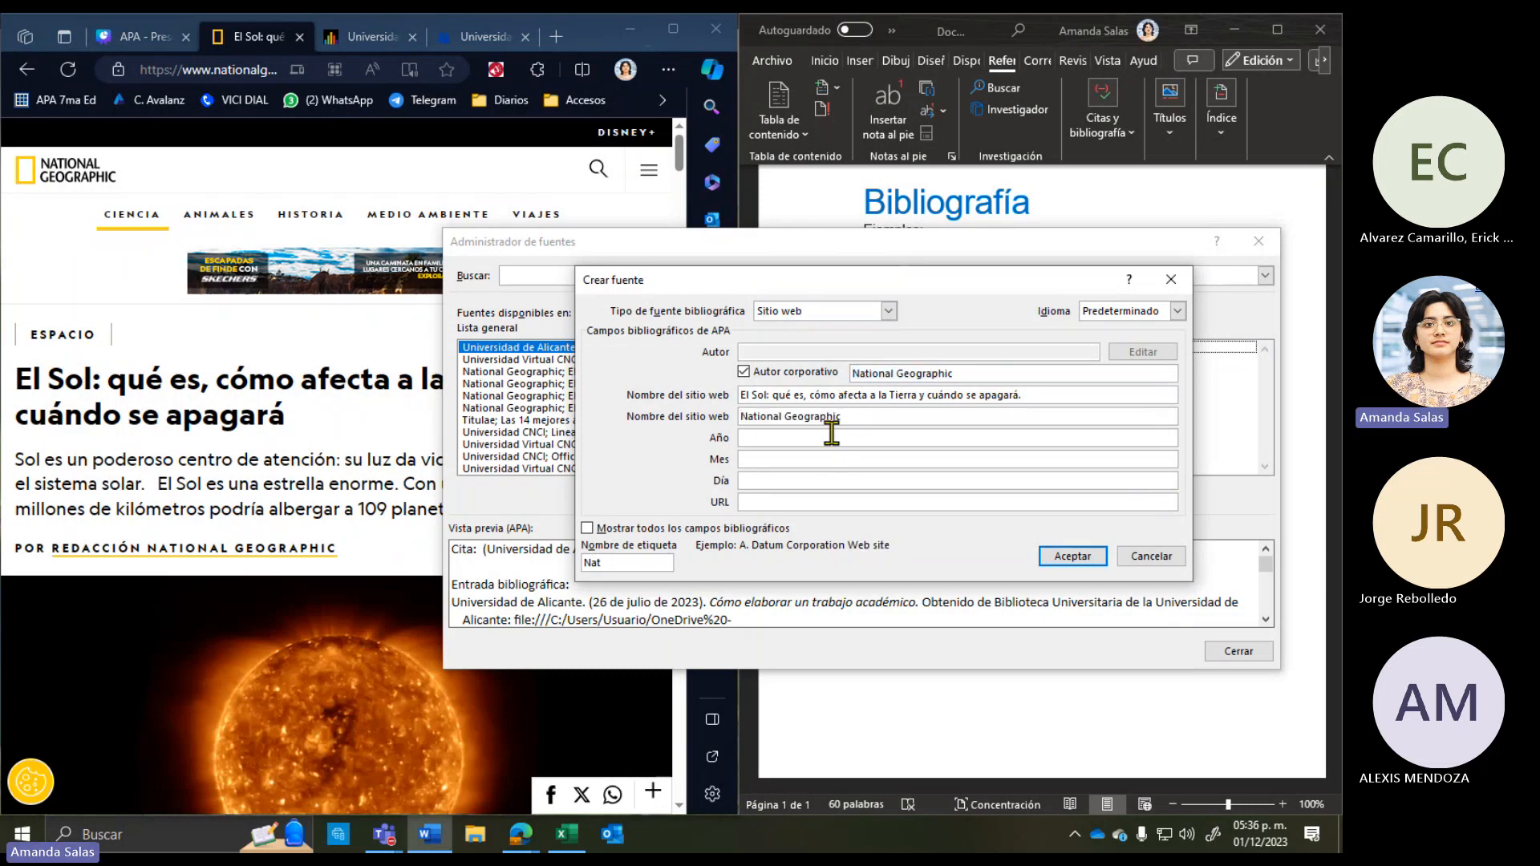
pyautogui.click(831, 437)
pyautogui.click(762, 461)
pyautogui.click(762, 439)
pyautogui.click(266, 502)
# Step: Enter the article's update date, 31 Enero 2023, in the source's year, month and day fields
pyautogui.scroll(-8, 266, 501)
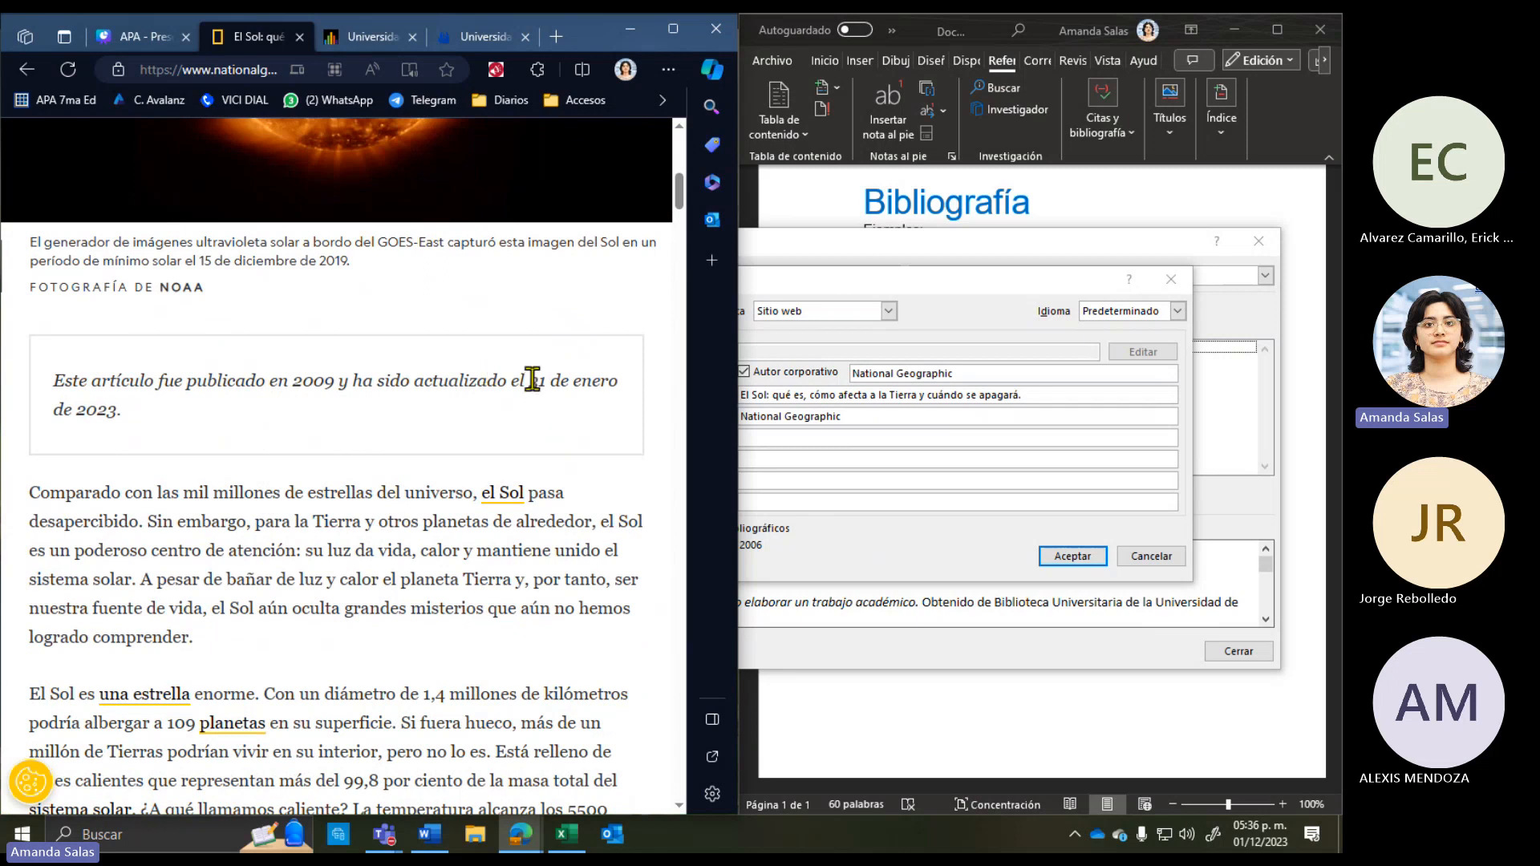
pyautogui.moveTo(529, 380); pyautogui.dragTo(653, 412)
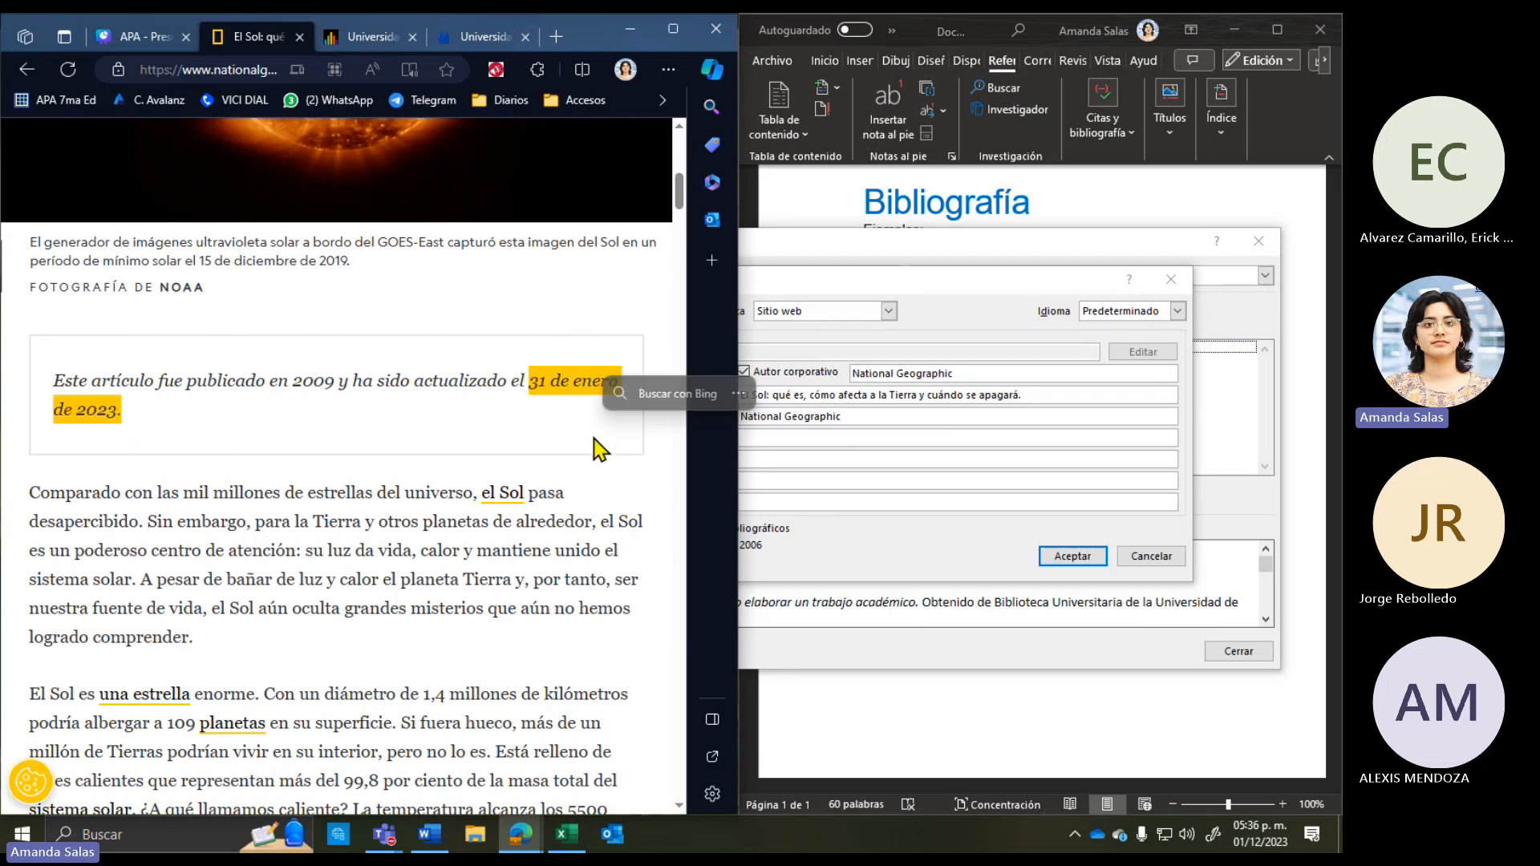
pyautogui.click(826, 437)
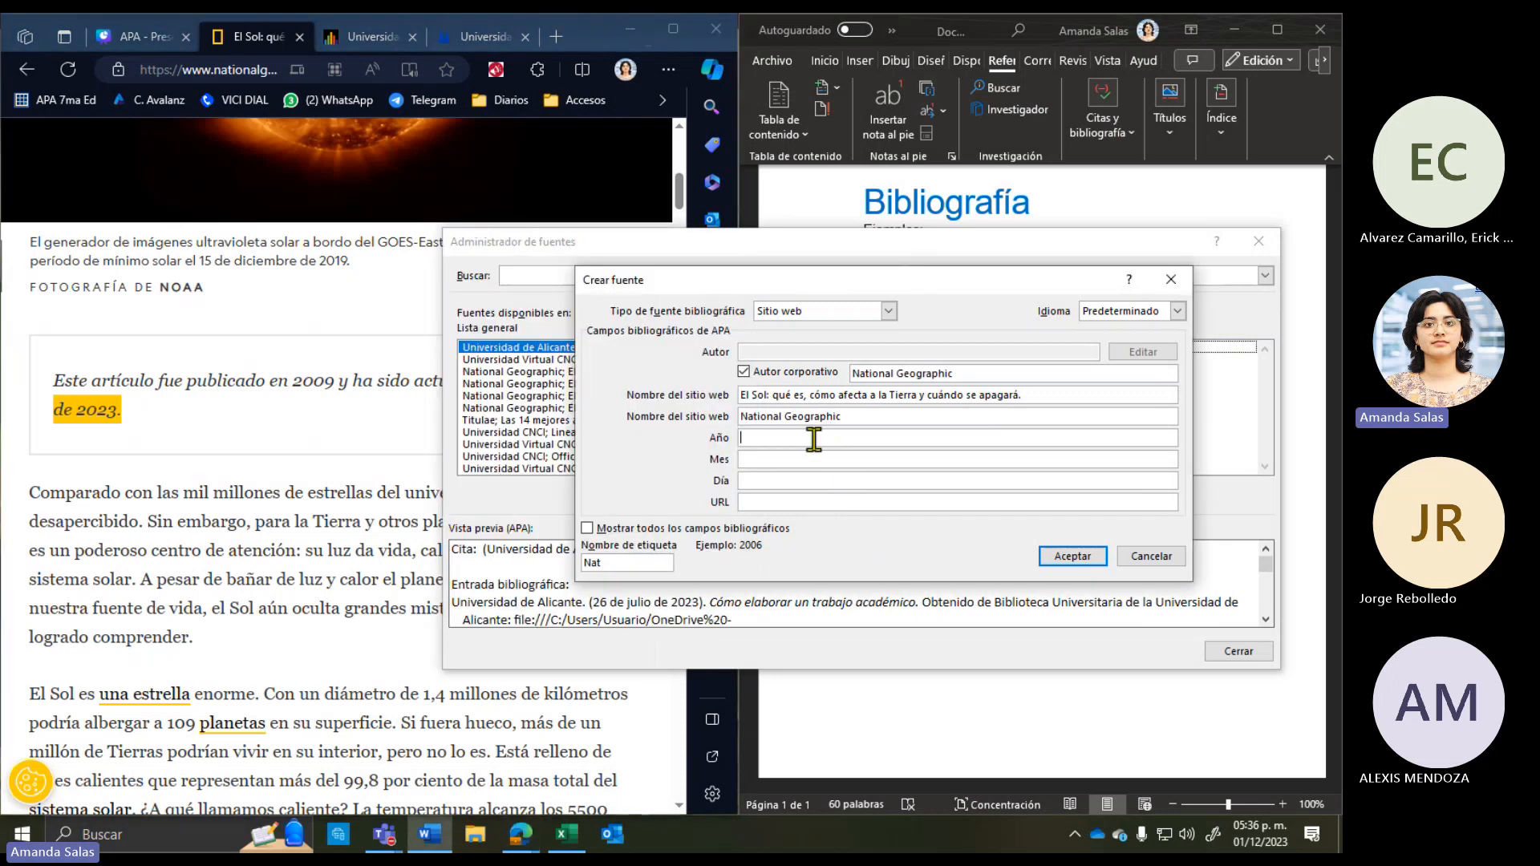
pyautogui.write('2023')
pyautogui.click(346, 555)
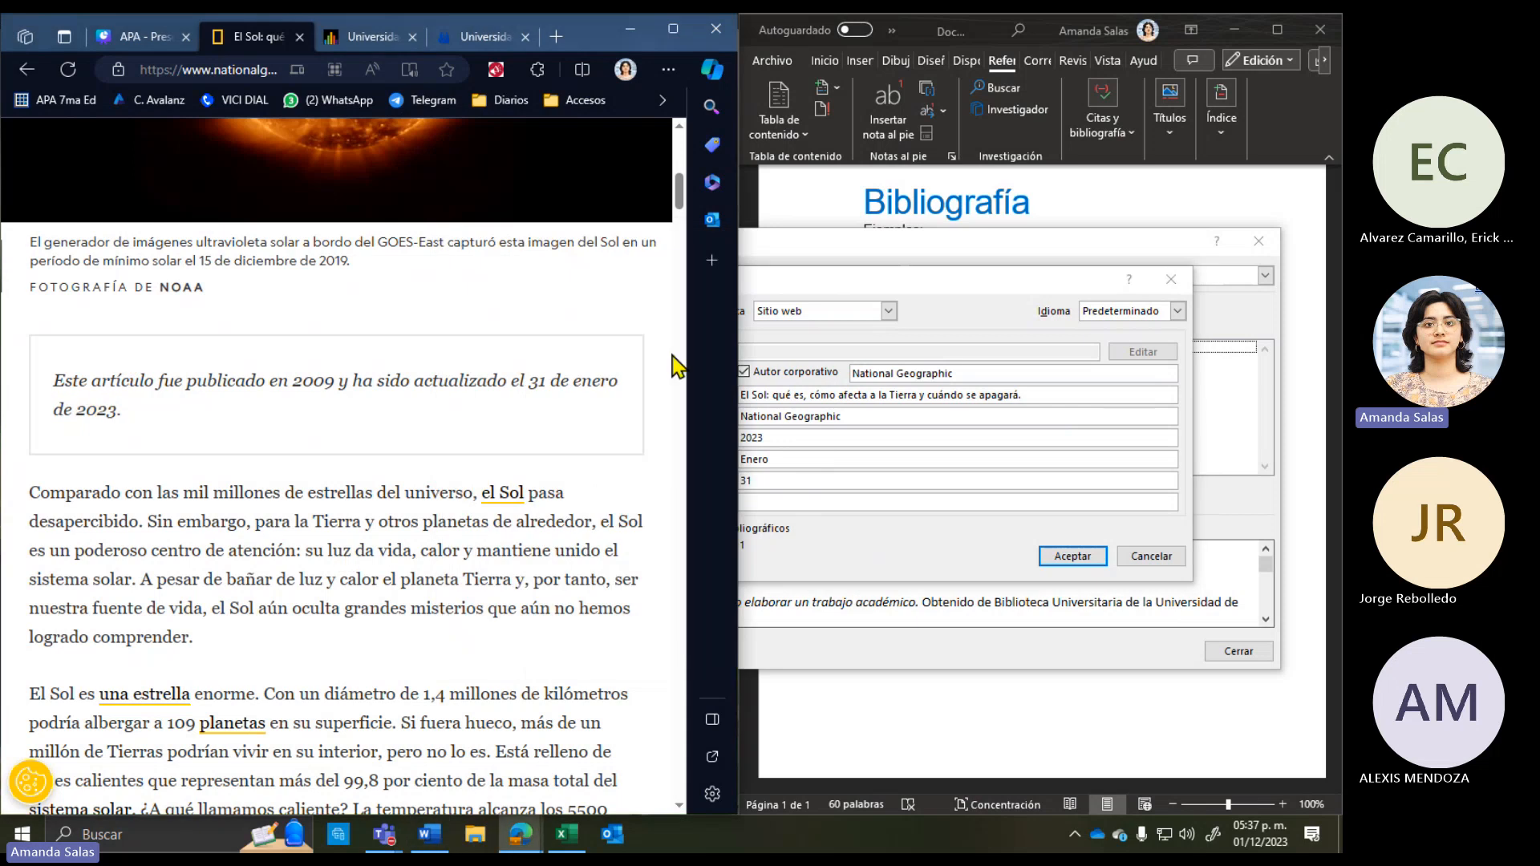
pyautogui.click(797, 486)
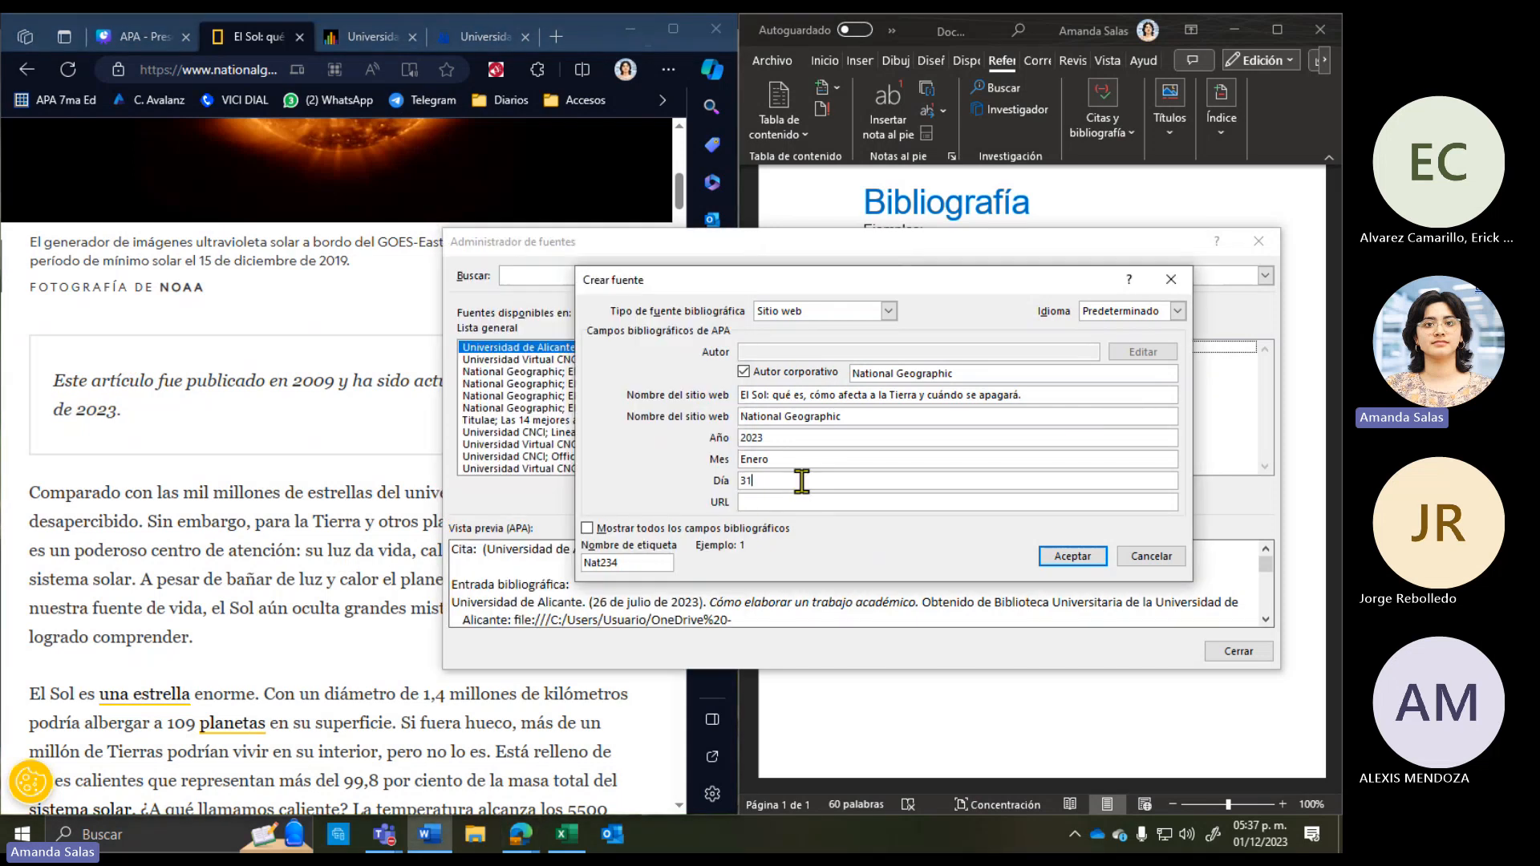
pyautogui.click(804, 504)
# Step: Copy the National Geographic article's full web address, then snap the browser back beside Word
pyautogui.click(283, 413)
pyautogui.click(672, 28)
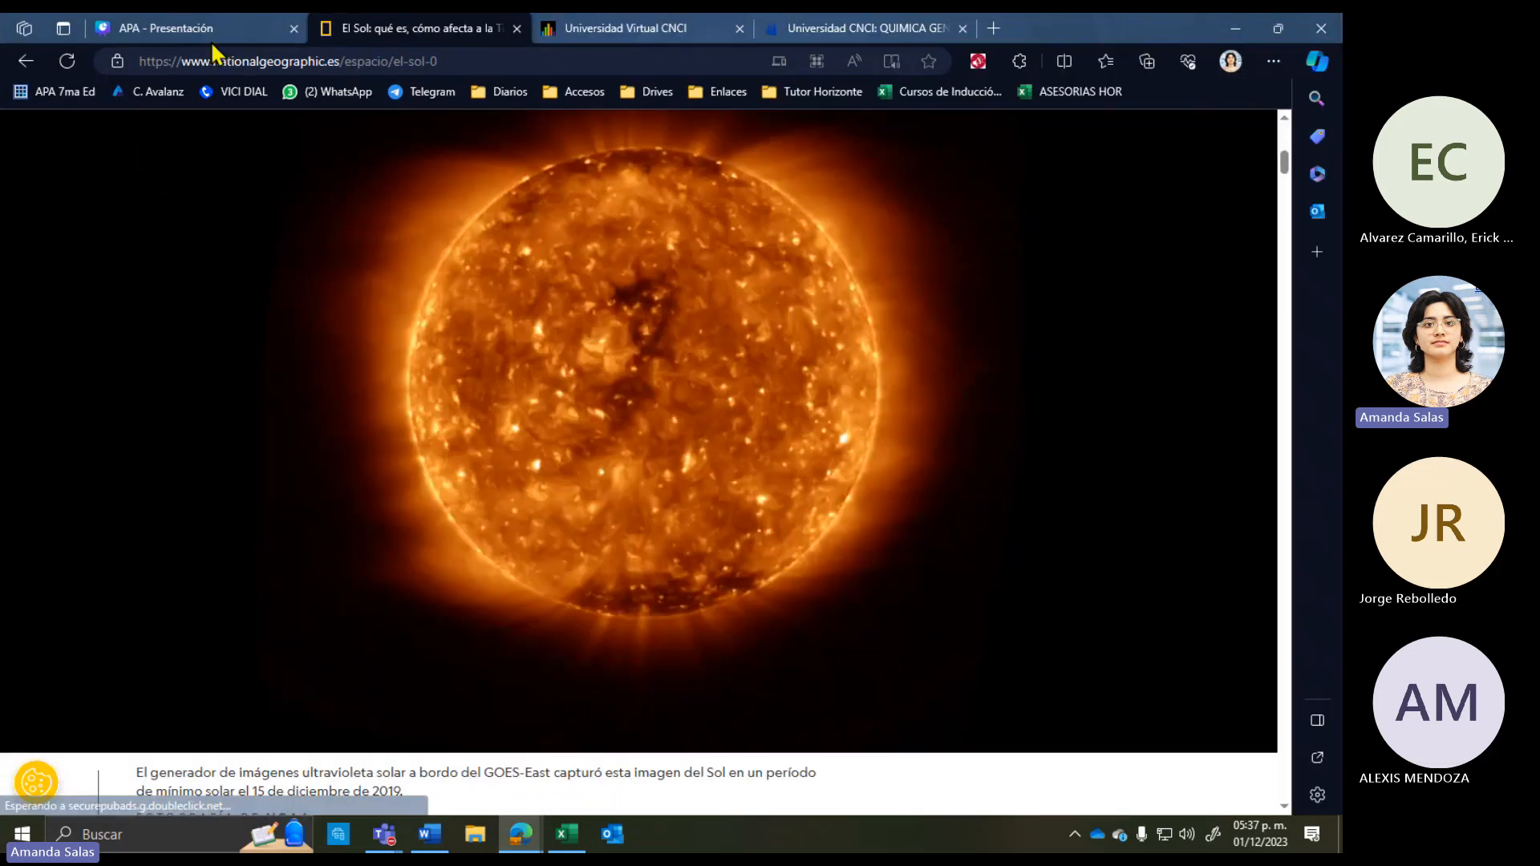
pyautogui.click(260, 71)
pyautogui.press('super+c')
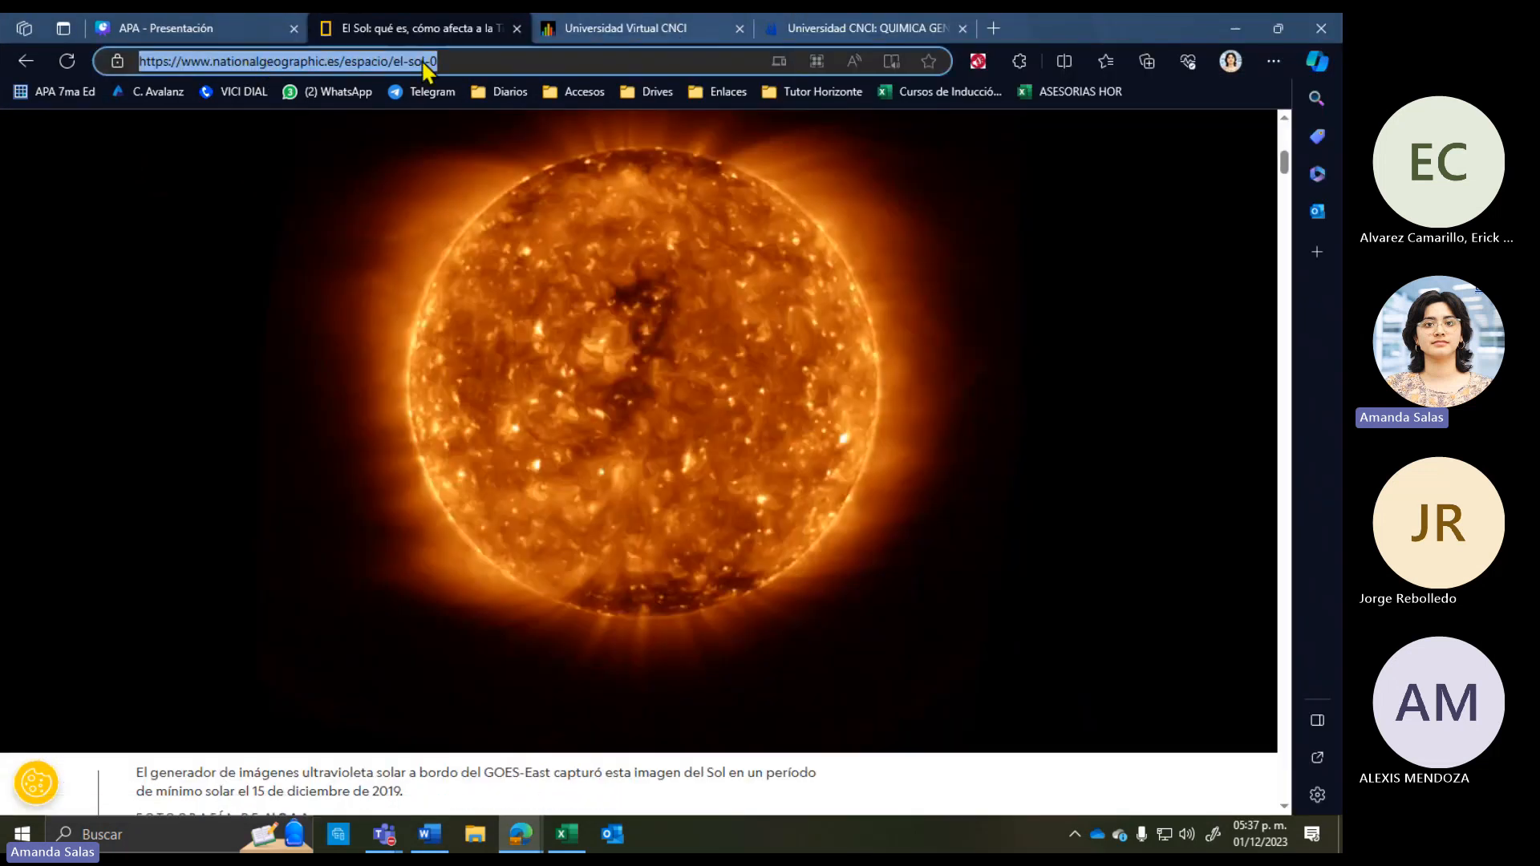
pyautogui.rightClick(309, 67)
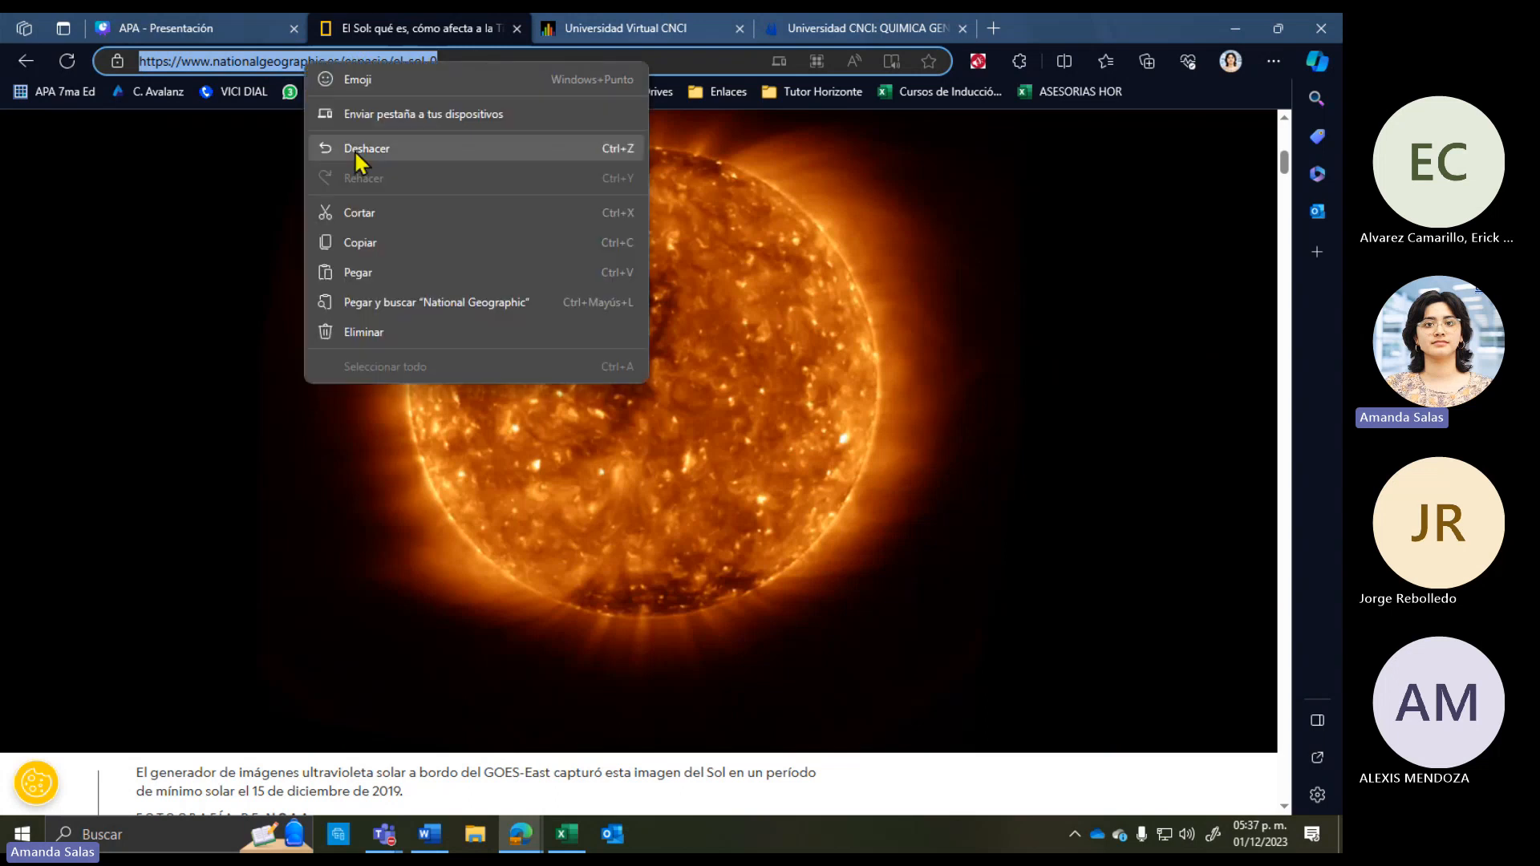
pyautogui.click(365, 241)
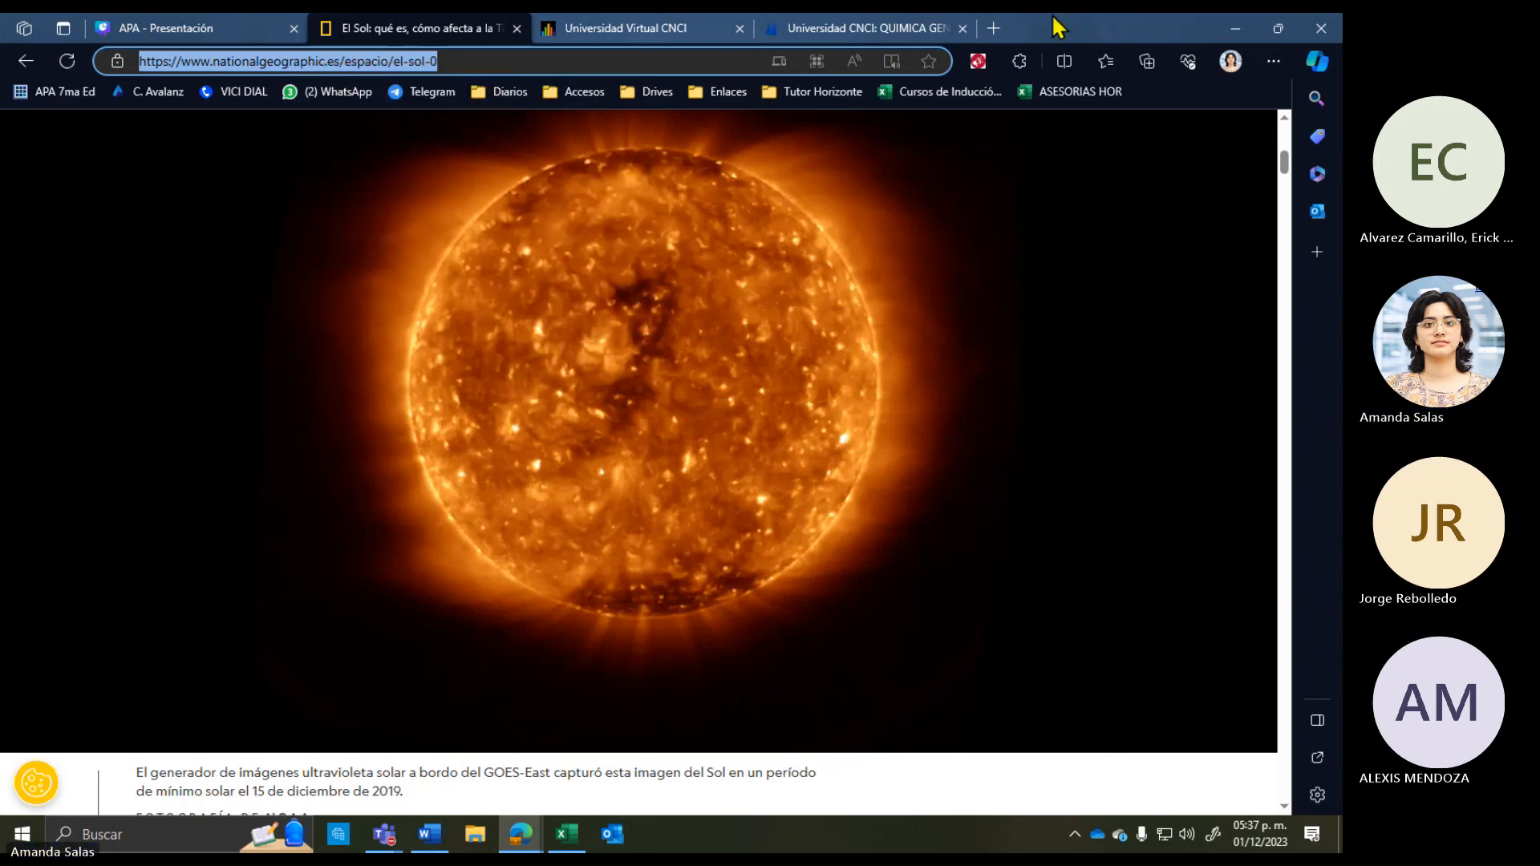
pyautogui.press('super+Left')
pyautogui.press('super+Up')
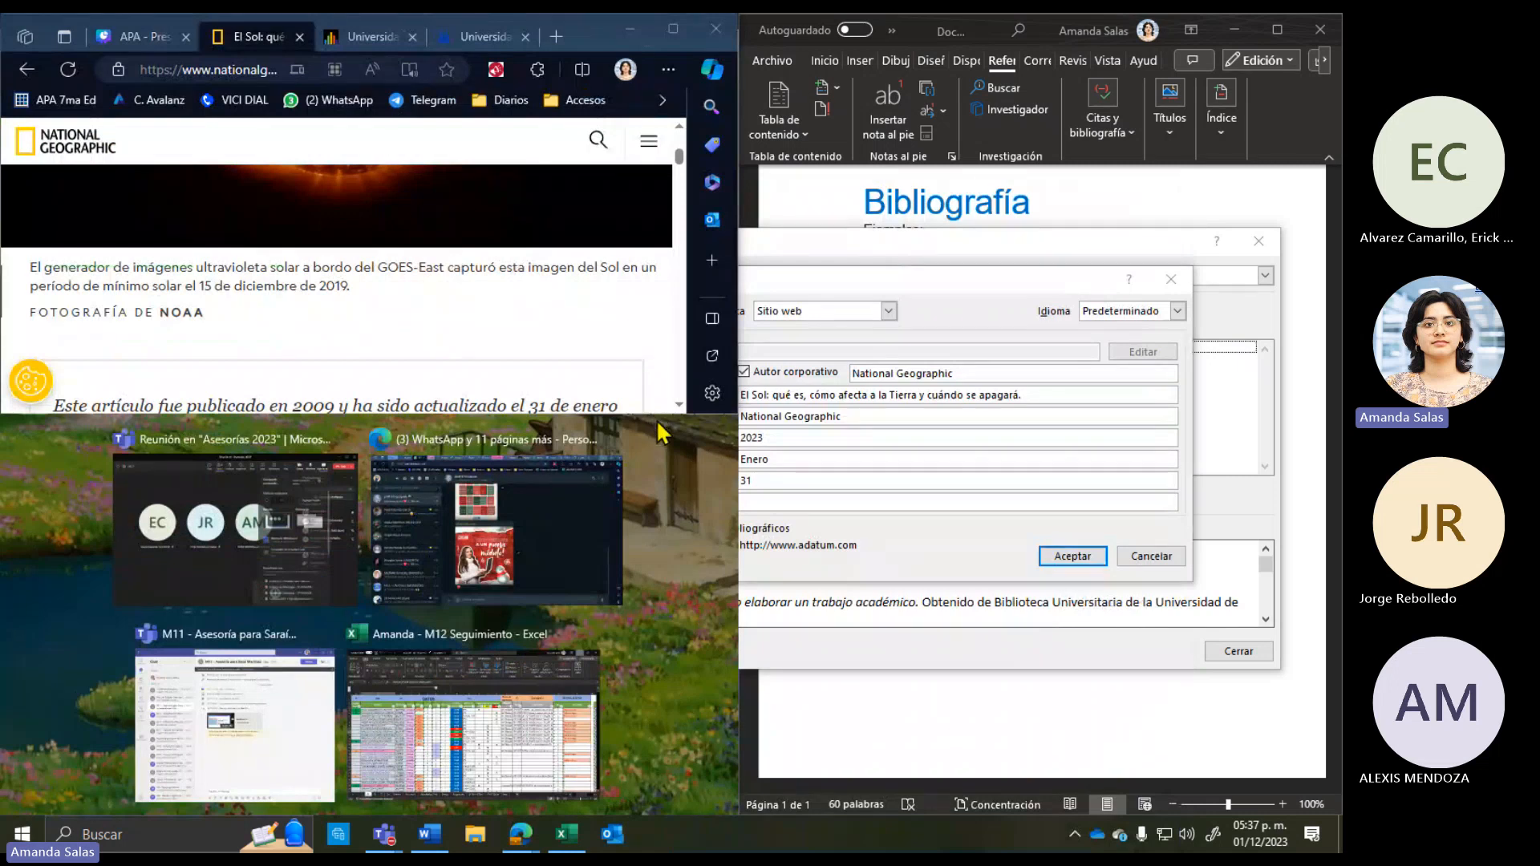
pyautogui.click(660, 425)
pyautogui.doubleClick(657, 415)
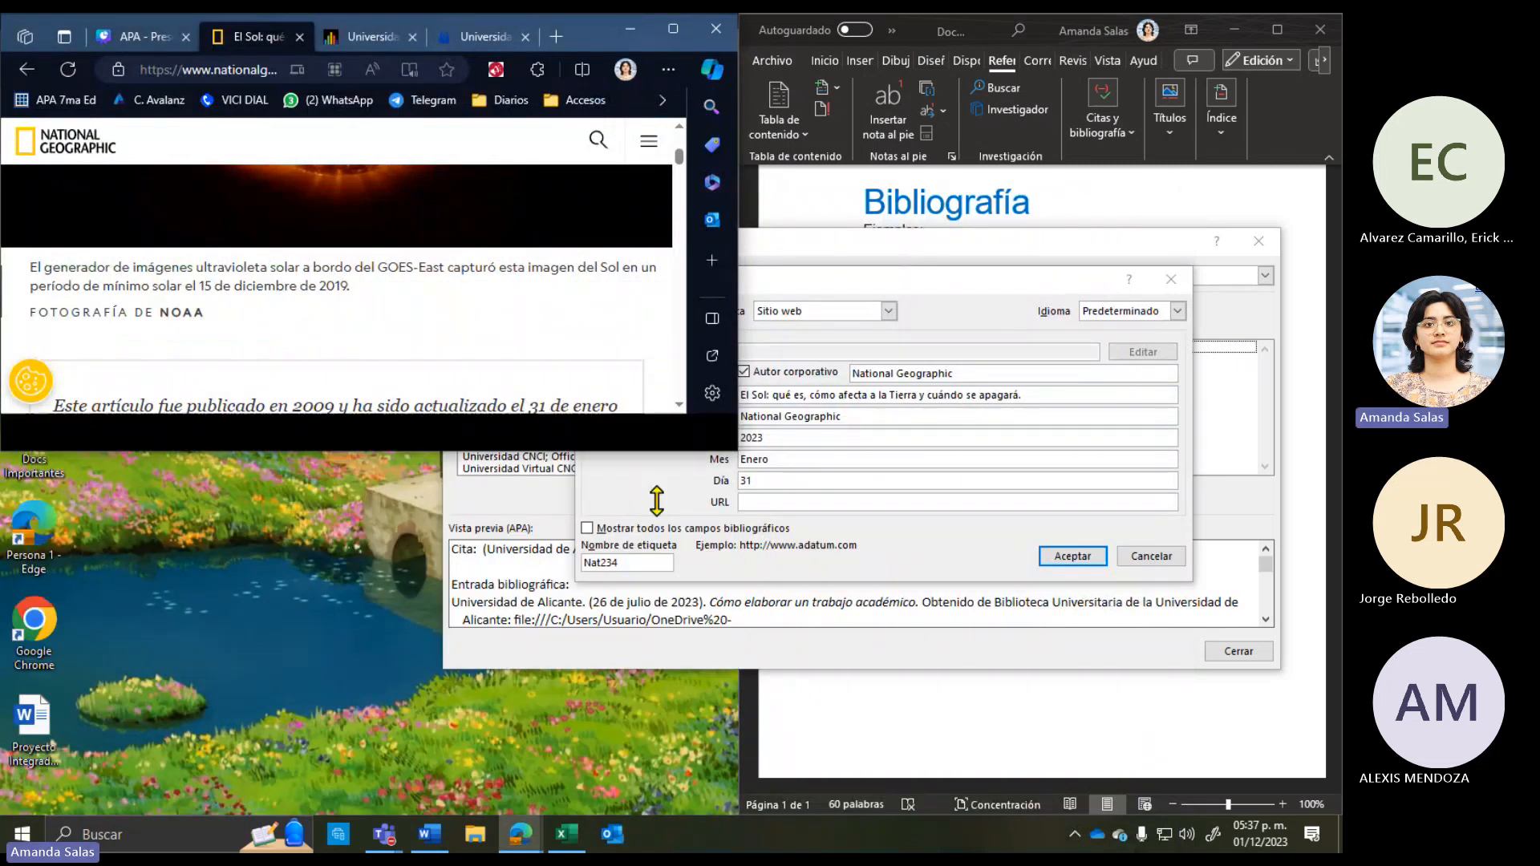
# Step: Paste the article's address into the URL field and accept the National Geographic source
pyautogui.click(801, 498)
pyautogui.rightClick(800, 499)
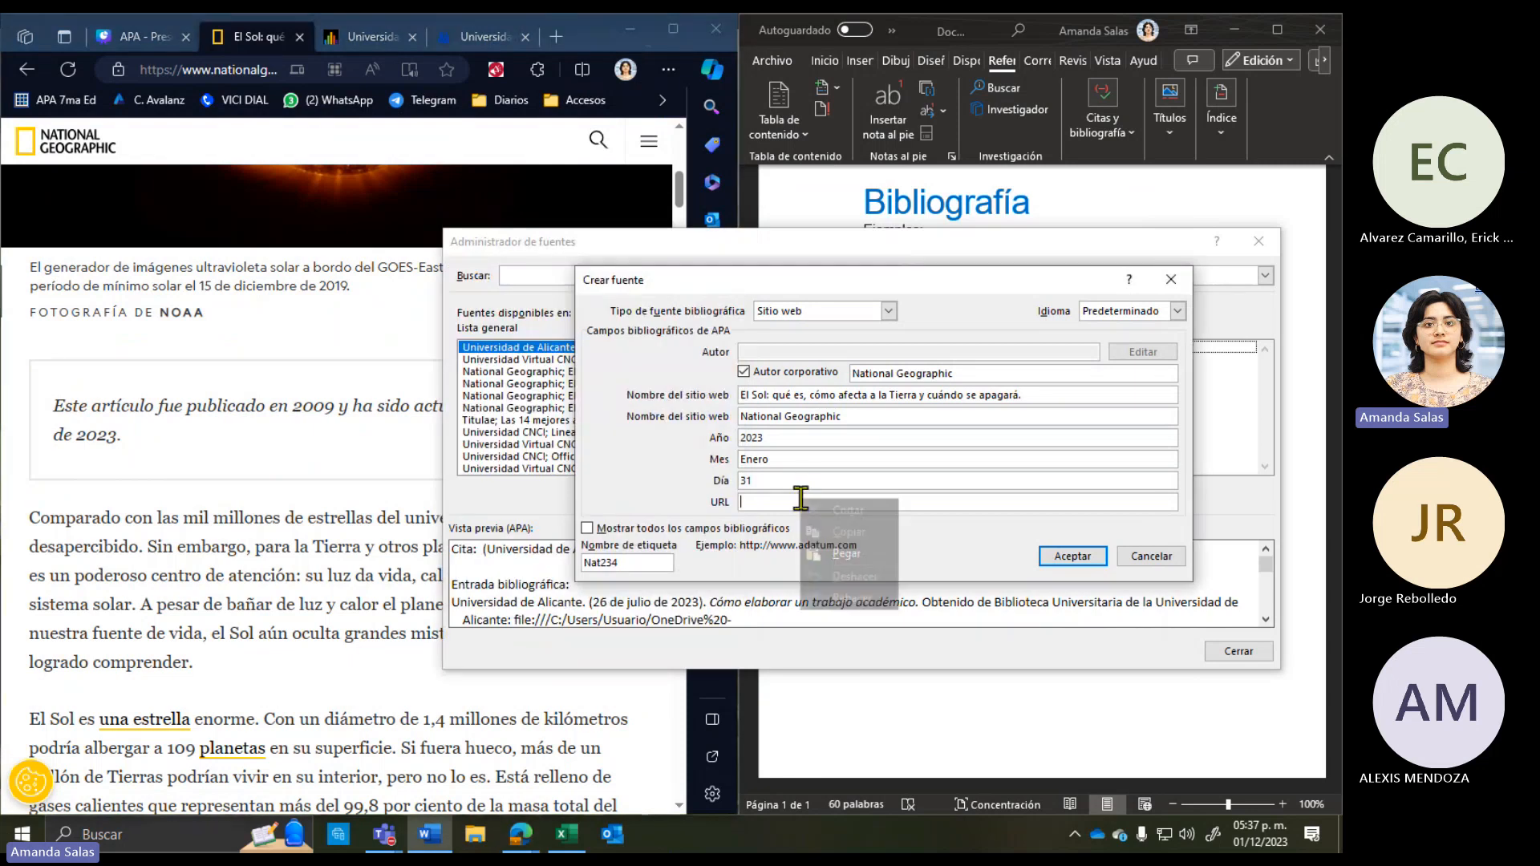
pyautogui.click(859, 556)
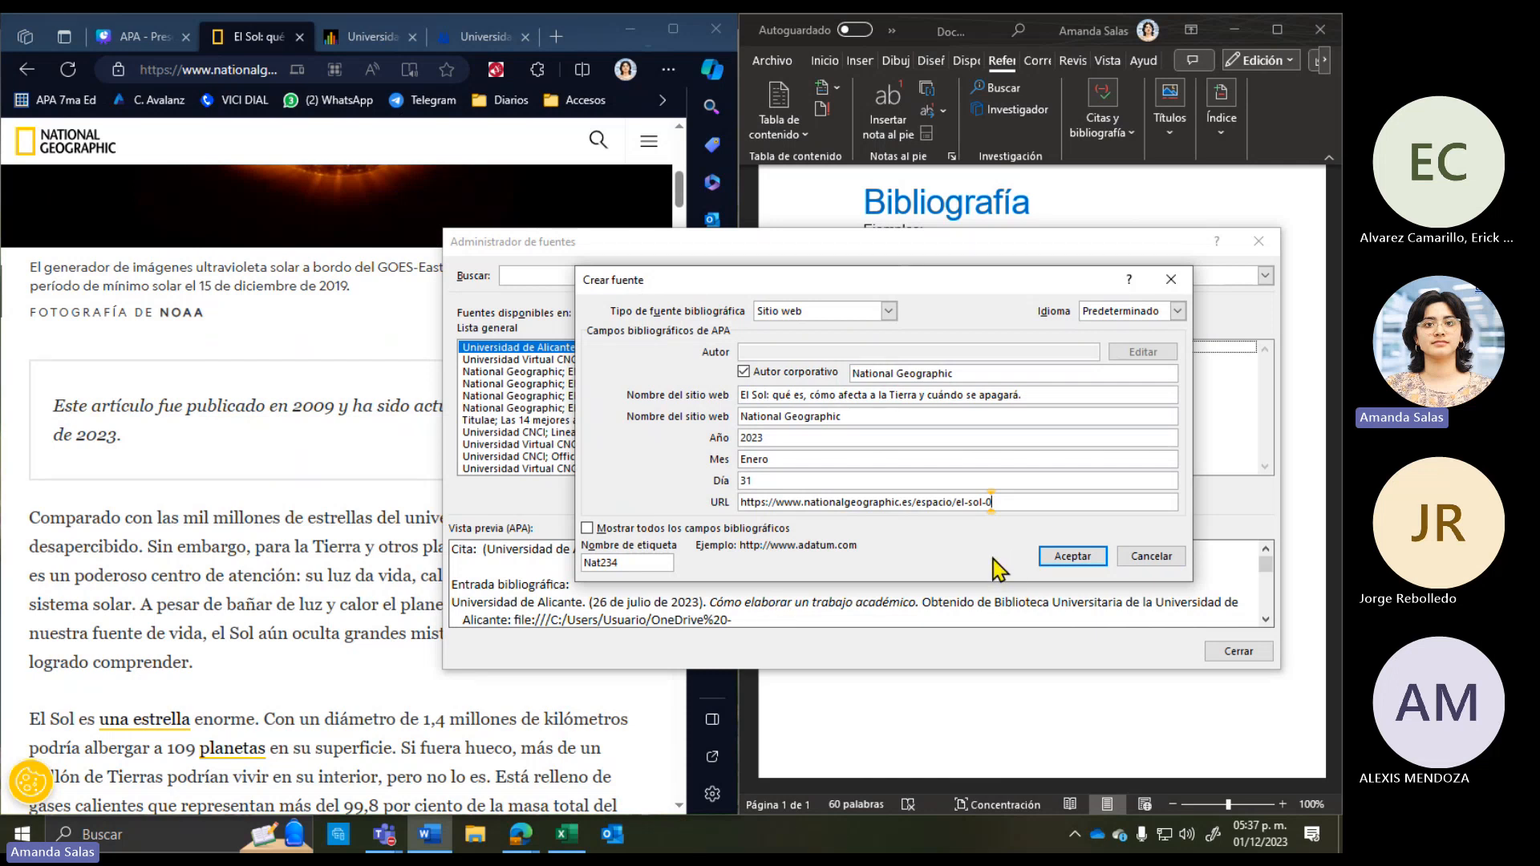
pyautogui.click(1082, 557)
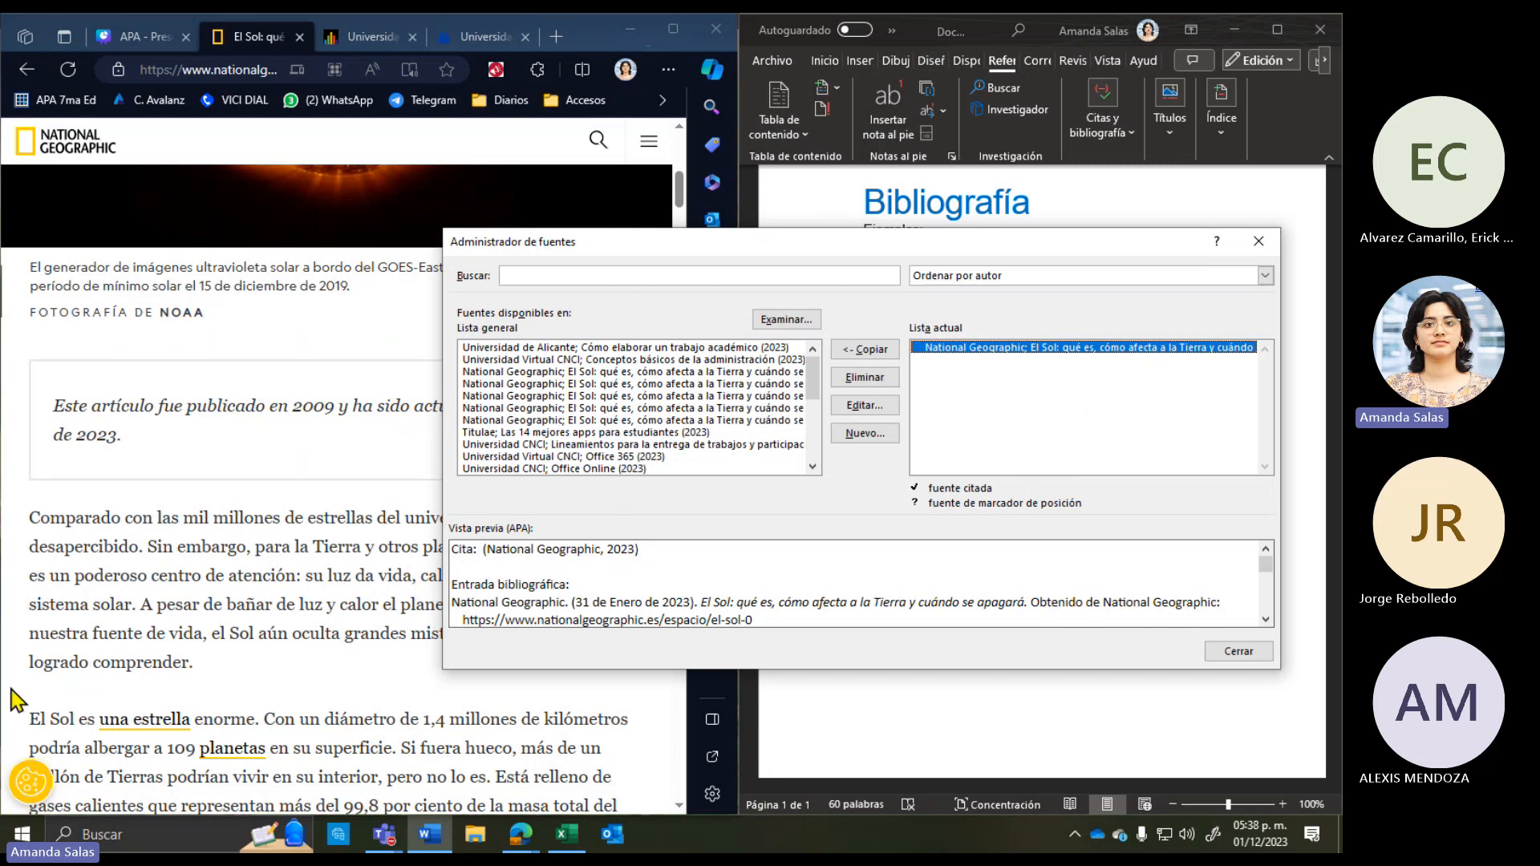
# Step: Switch the browser to the CNCI course topic page and begin another new source
pyautogui.click(125, 634)
pyautogui.scroll(10, 125, 634)
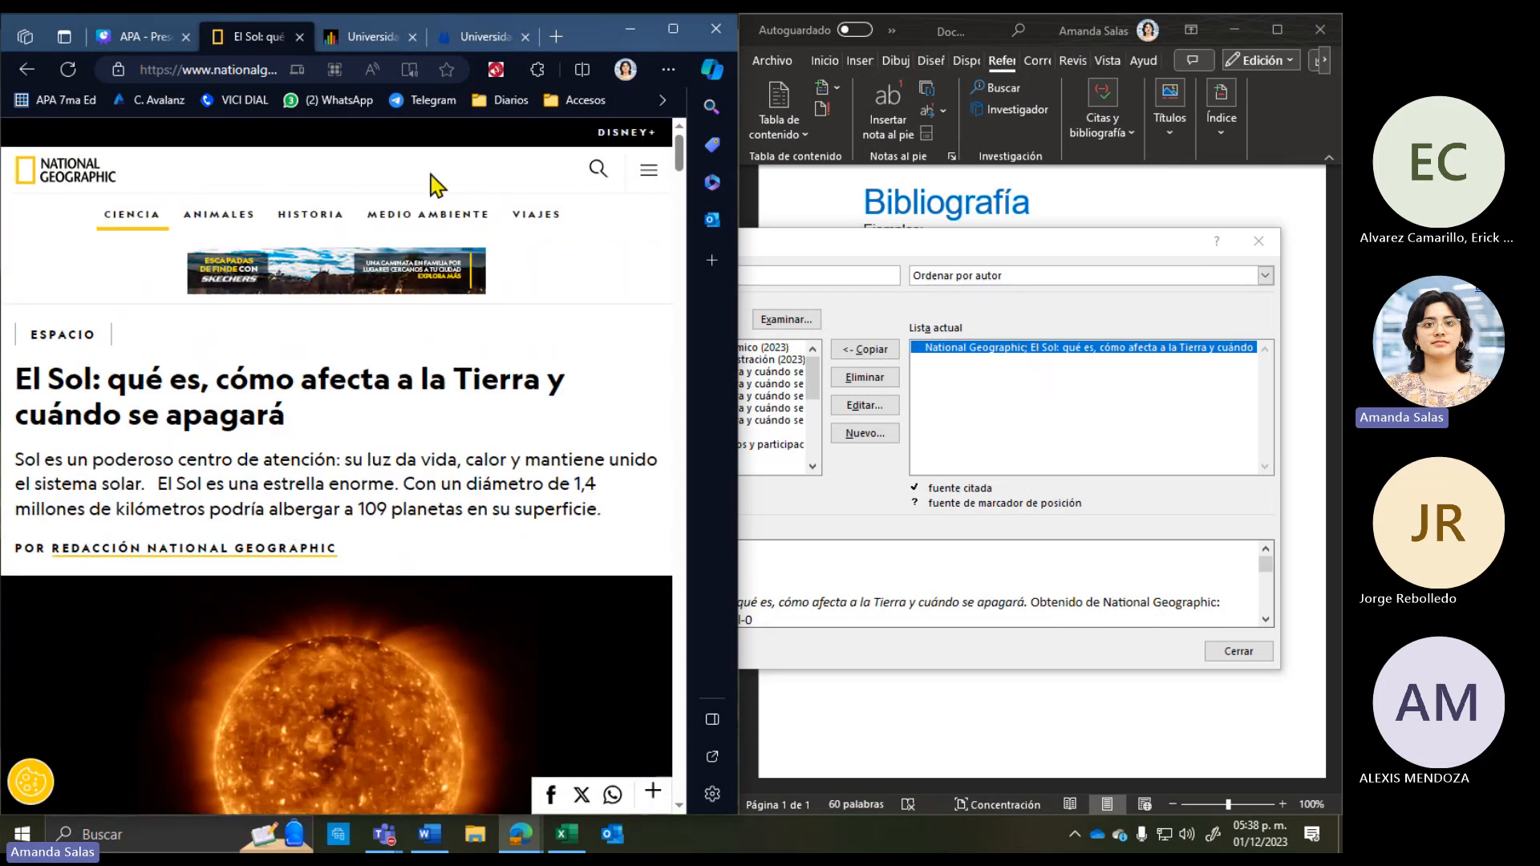
pyautogui.click(370, 36)
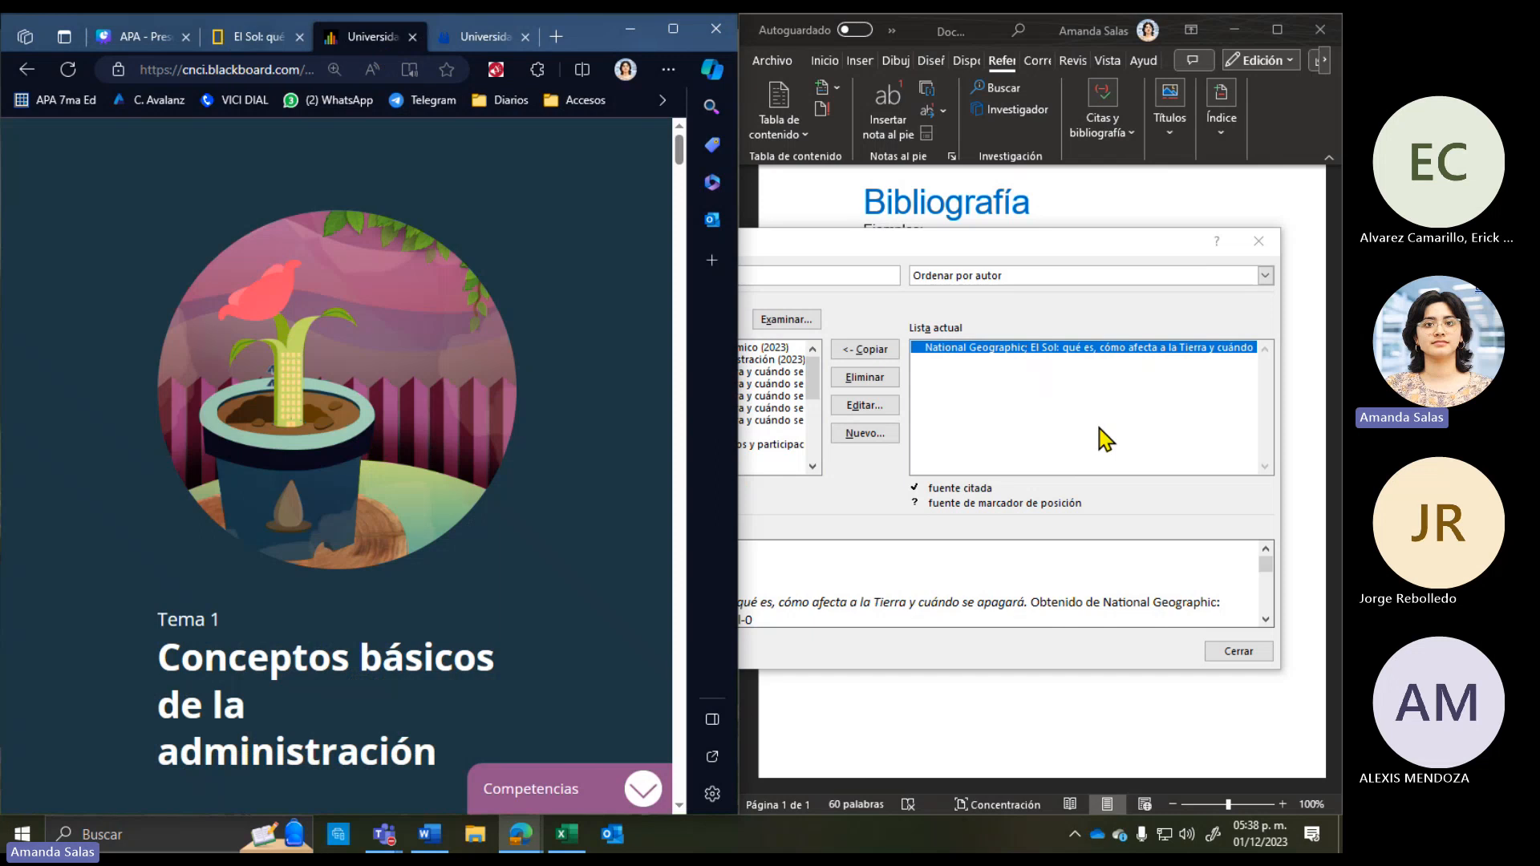
pyautogui.moveTo(972, 247); pyautogui.dragTo(977, 380)
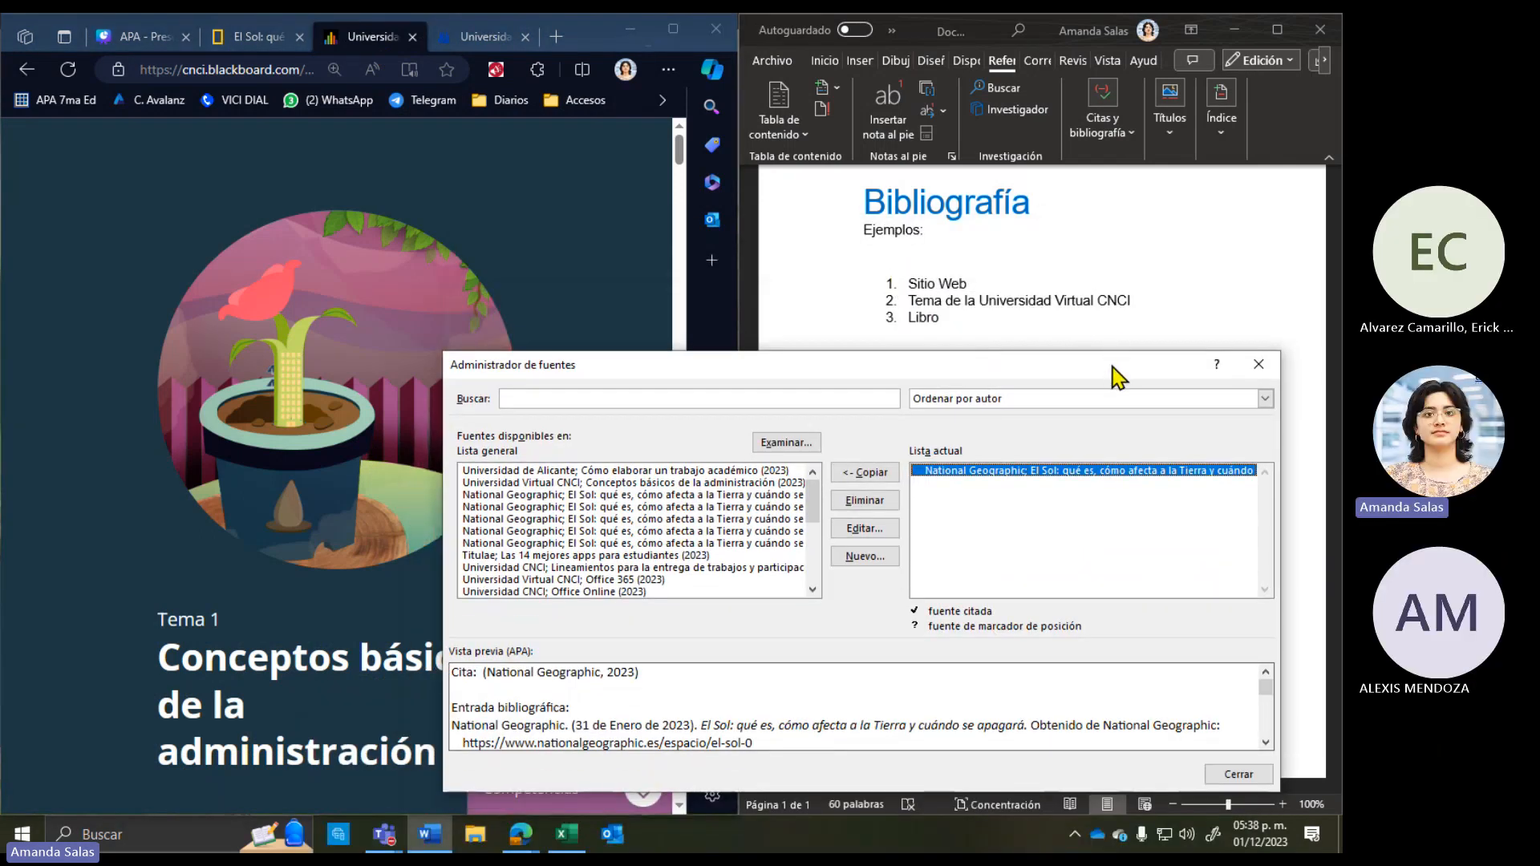
pyautogui.moveTo(1113, 367); pyautogui.dragTo(1121, 194)
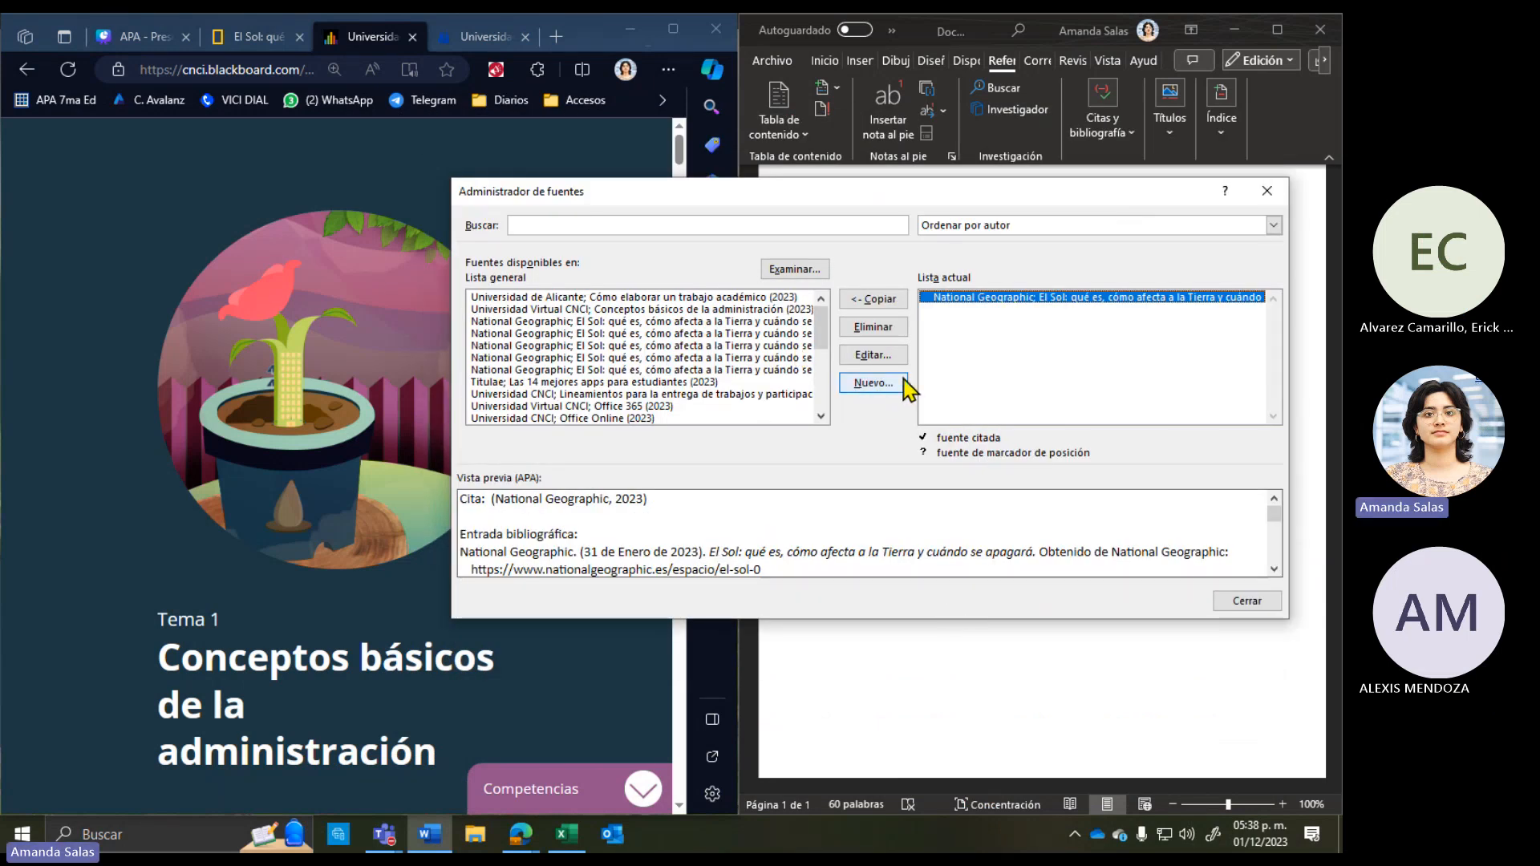
pyautogui.click(872, 383)
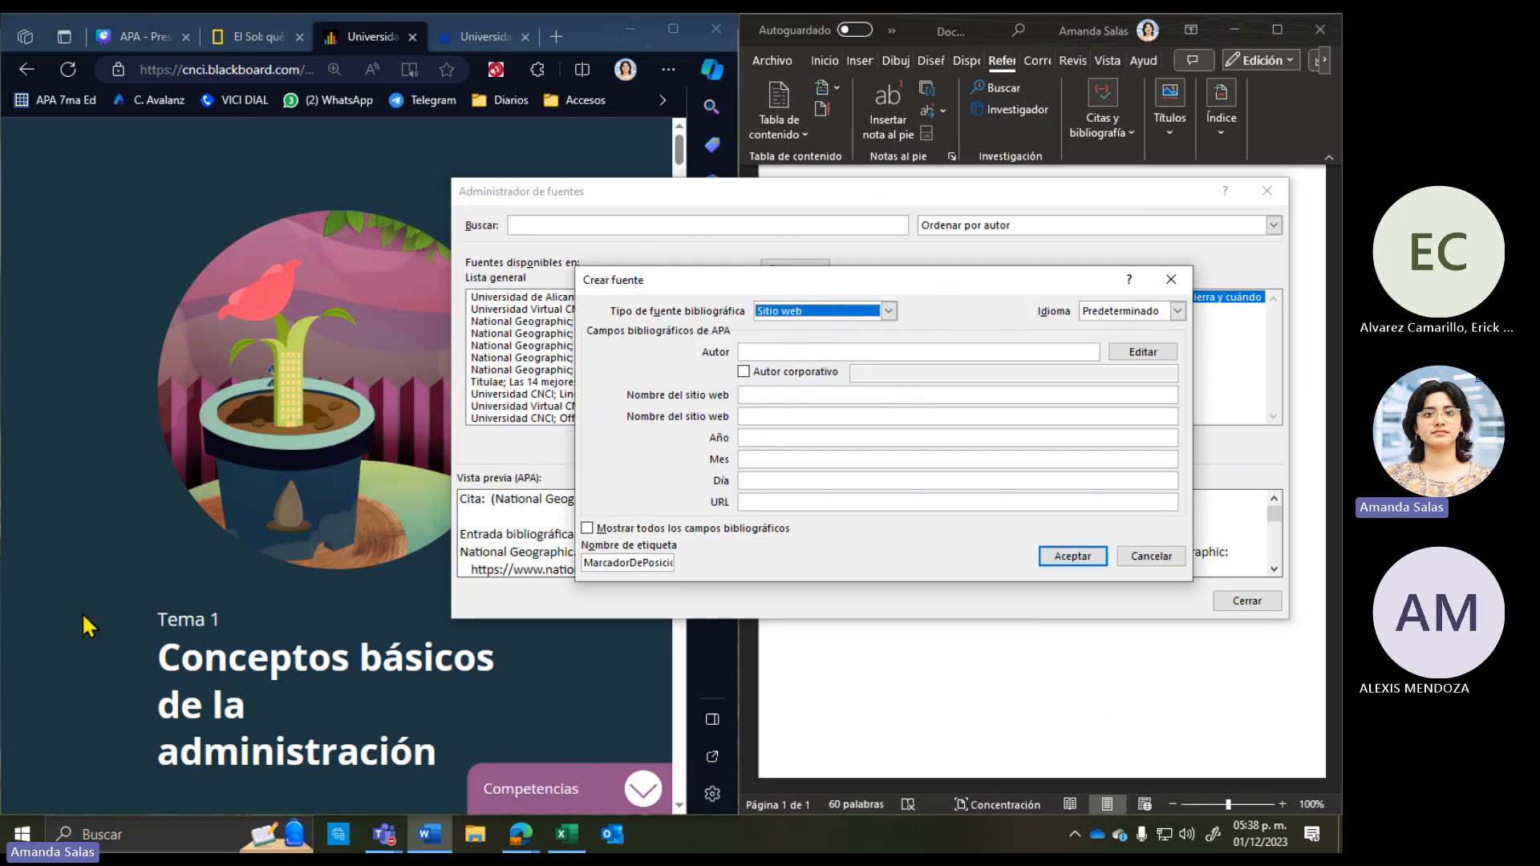
# Step: Review the Conceptos básicos de la administración page and show it full screen
pyautogui.click(298, 618)
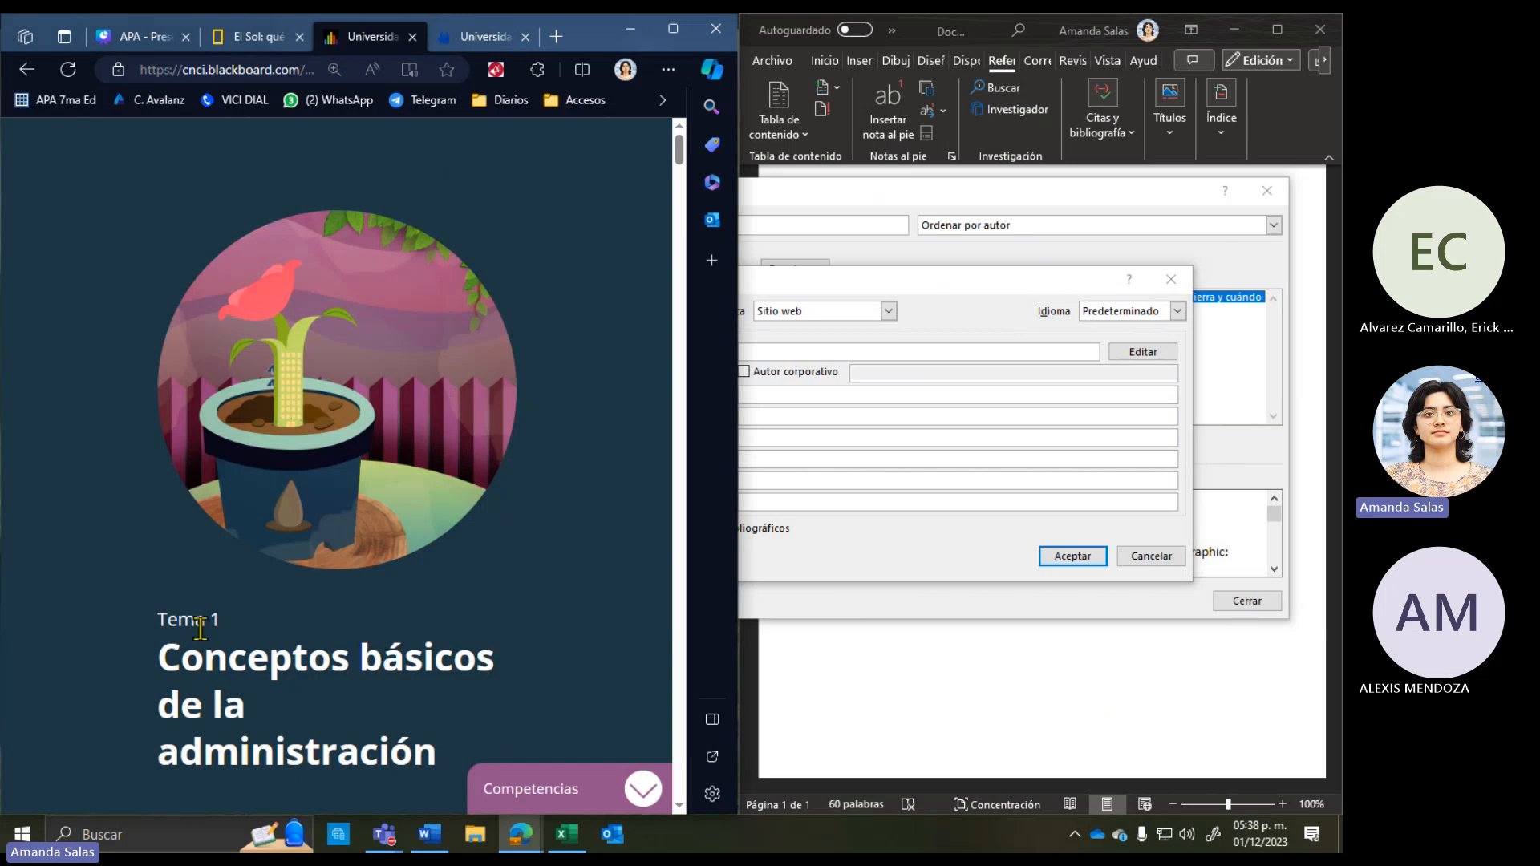
pyautogui.scroll(-3, 219, 465)
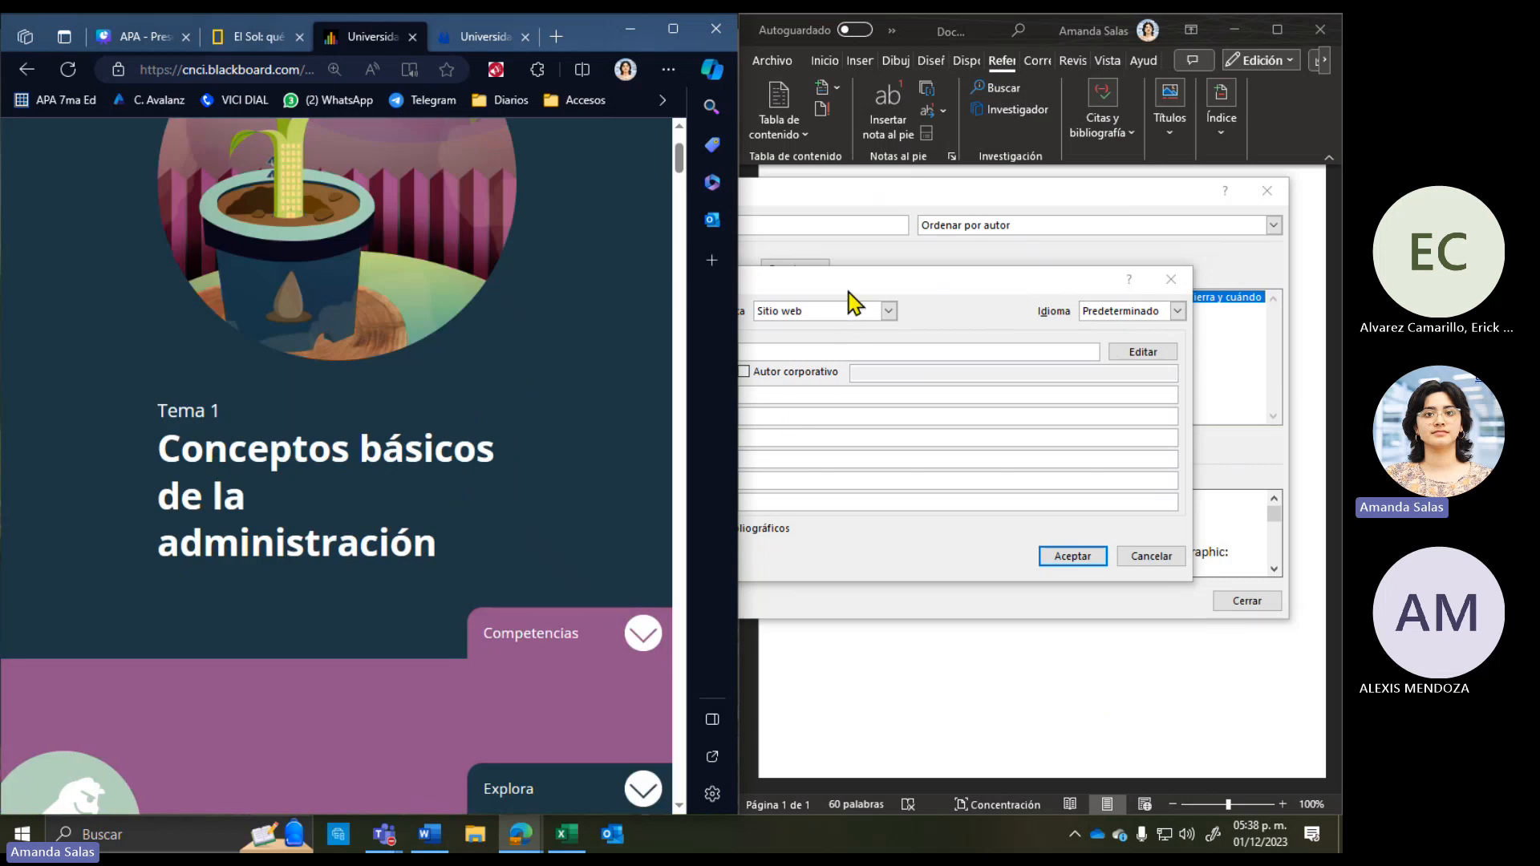
pyautogui.click(943, 382)
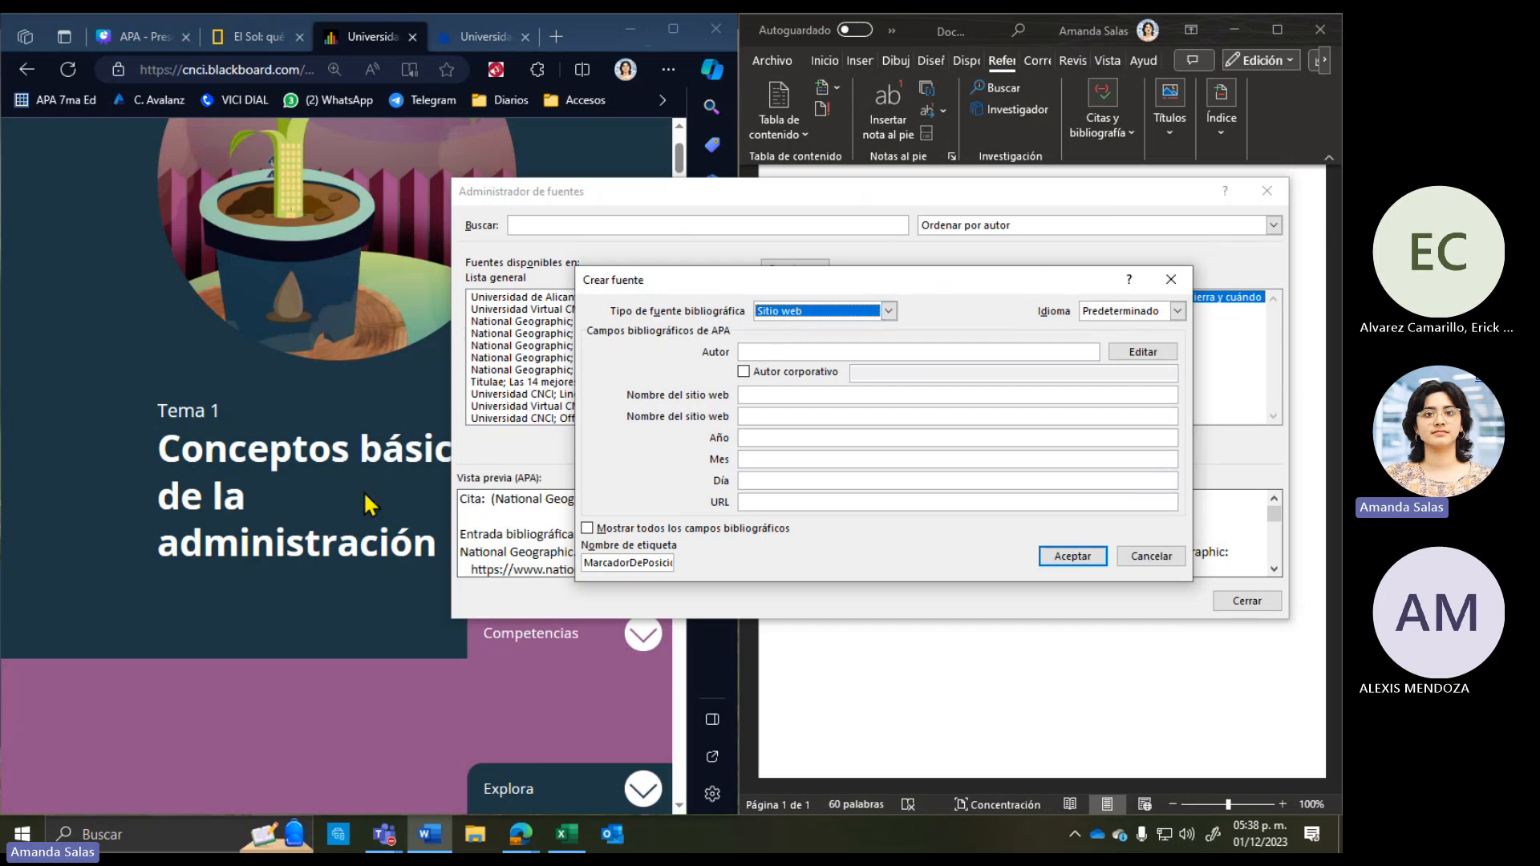
pyautogui.click(337, 566)
pyautogui.scroll(-15, 338, 571)
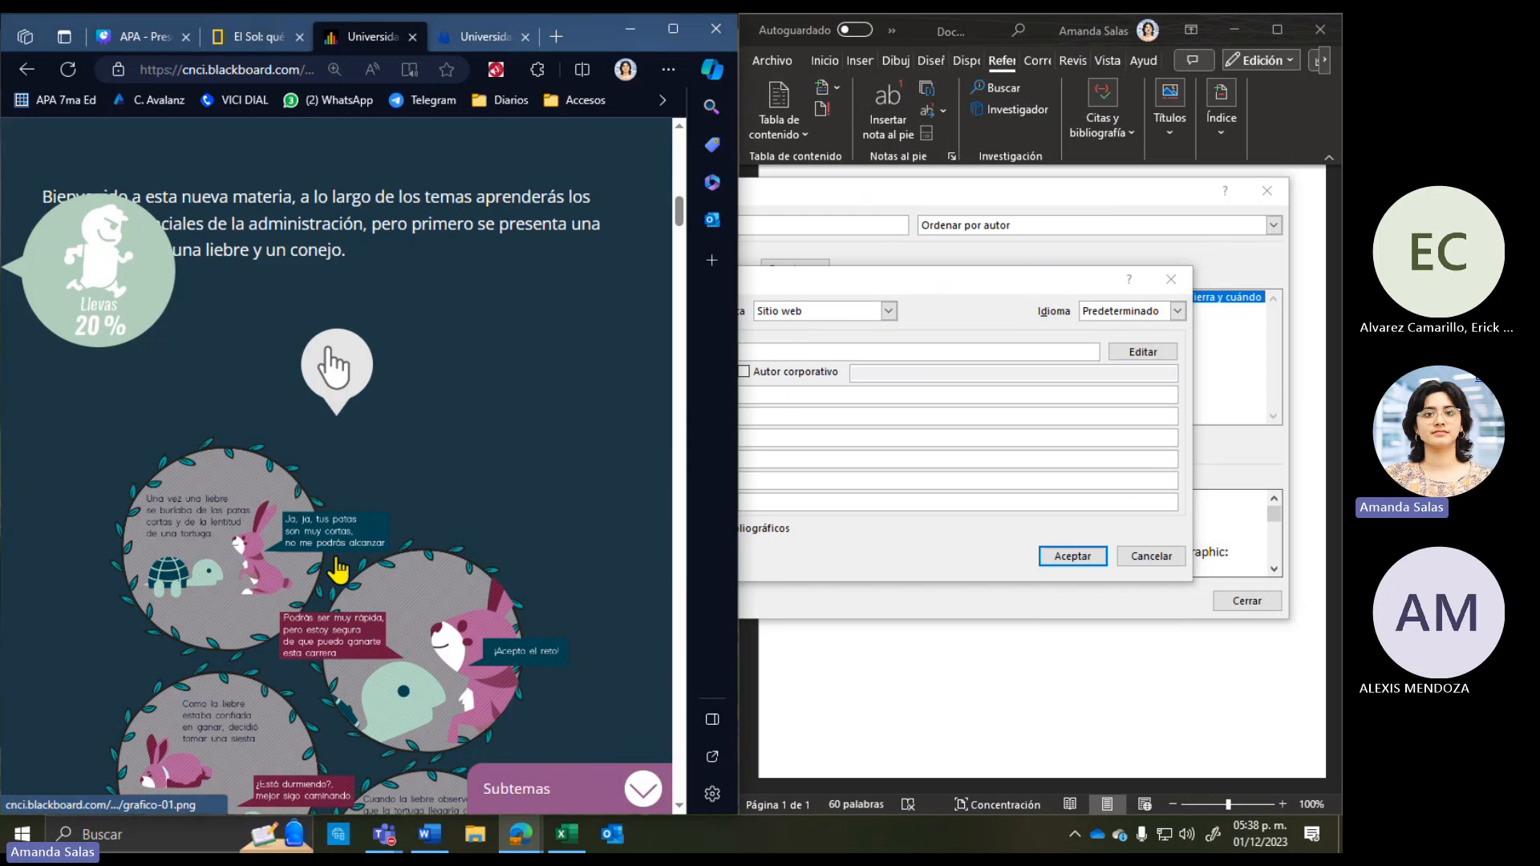
pyautogui.scroll(-10, 337, 565)
pyautogui.scroll(20, 335, 555)
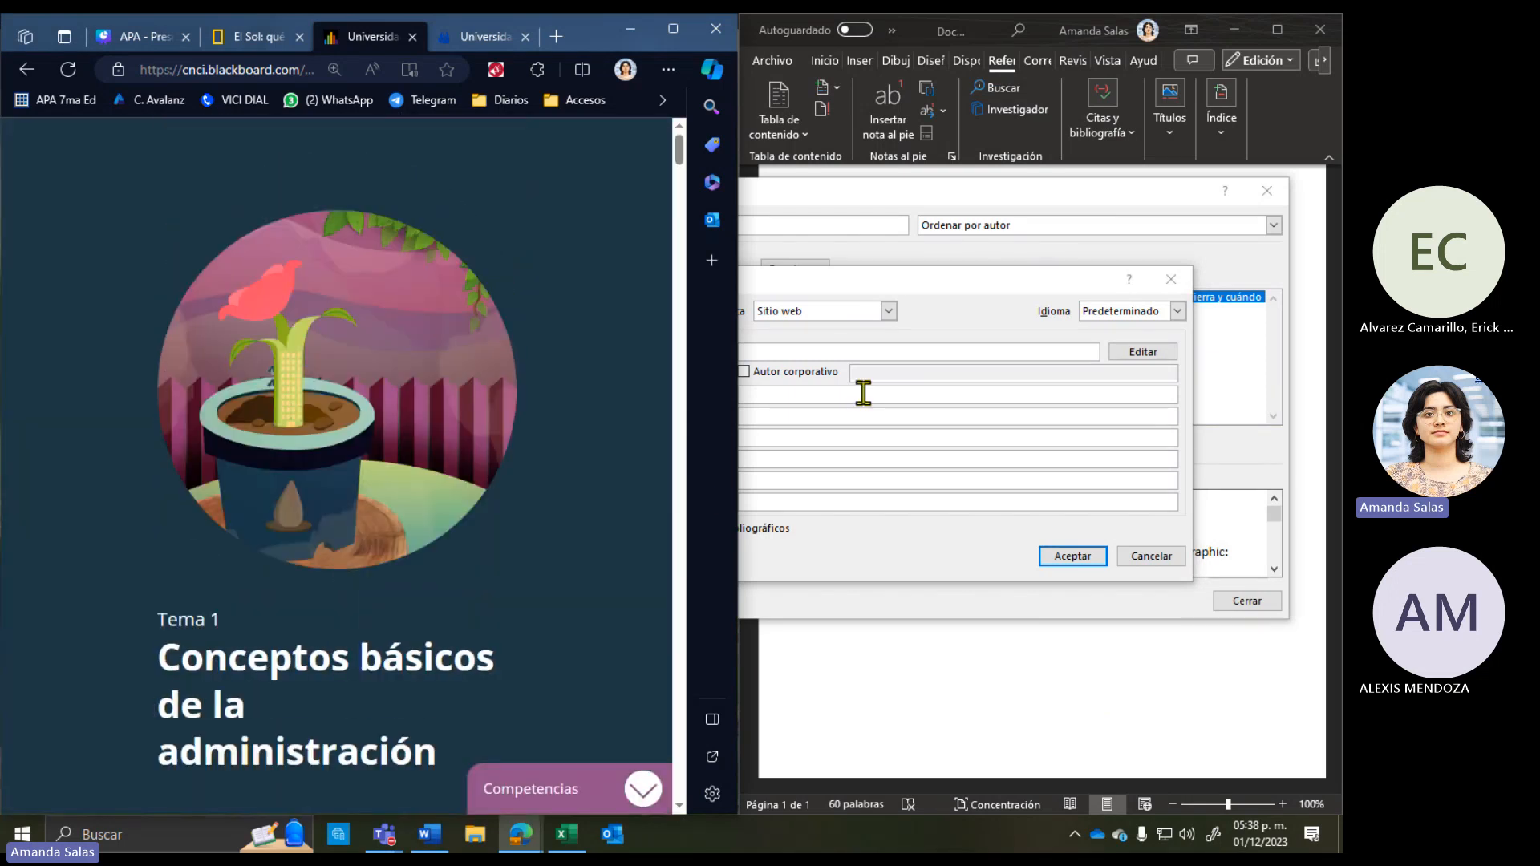
pyautogui.click(863, 351)
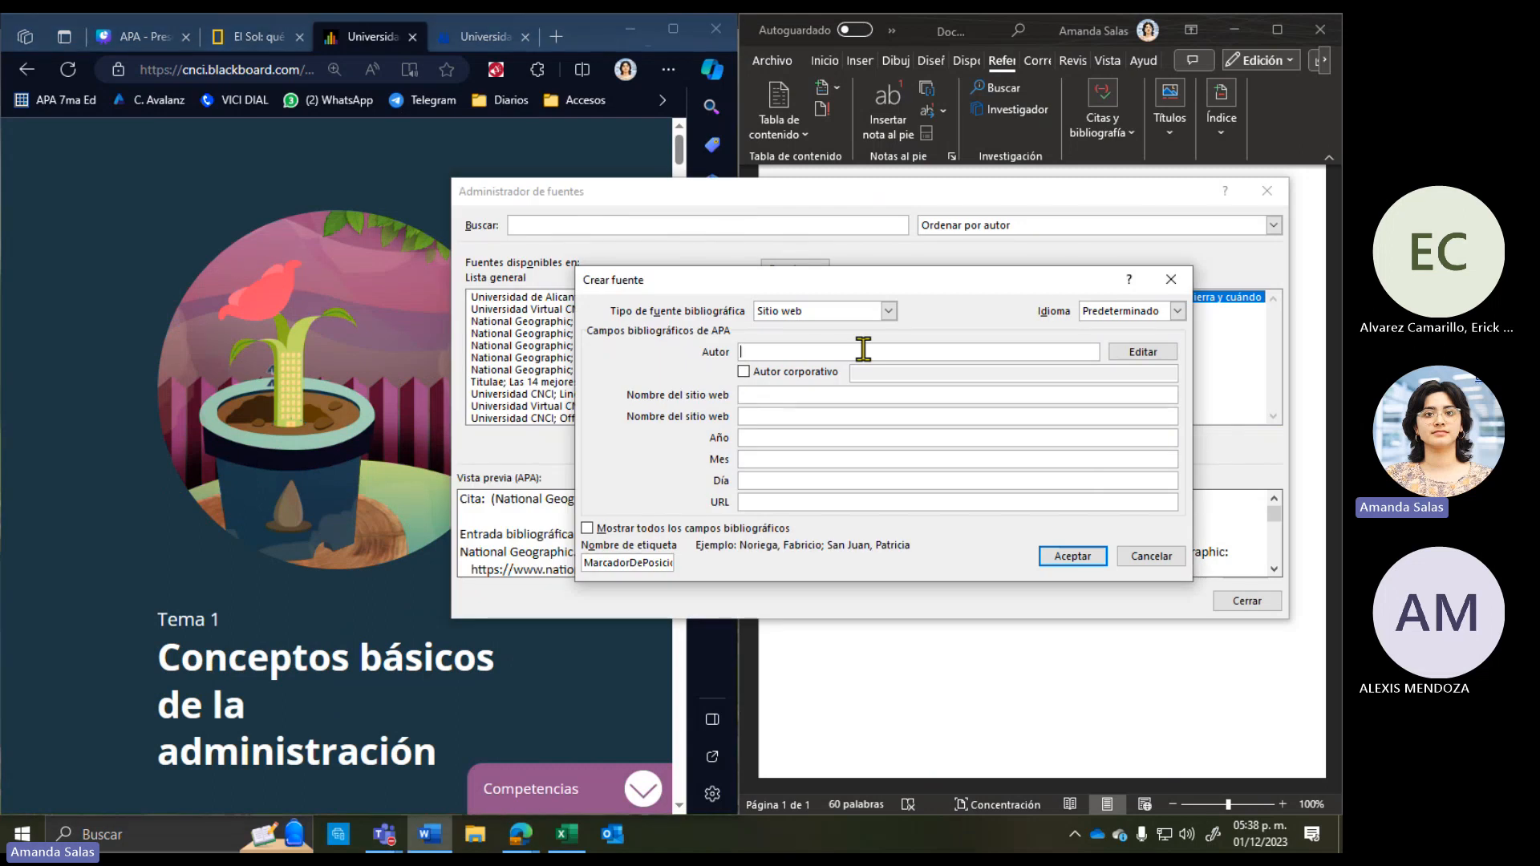
pyautogui.click(113, 701)
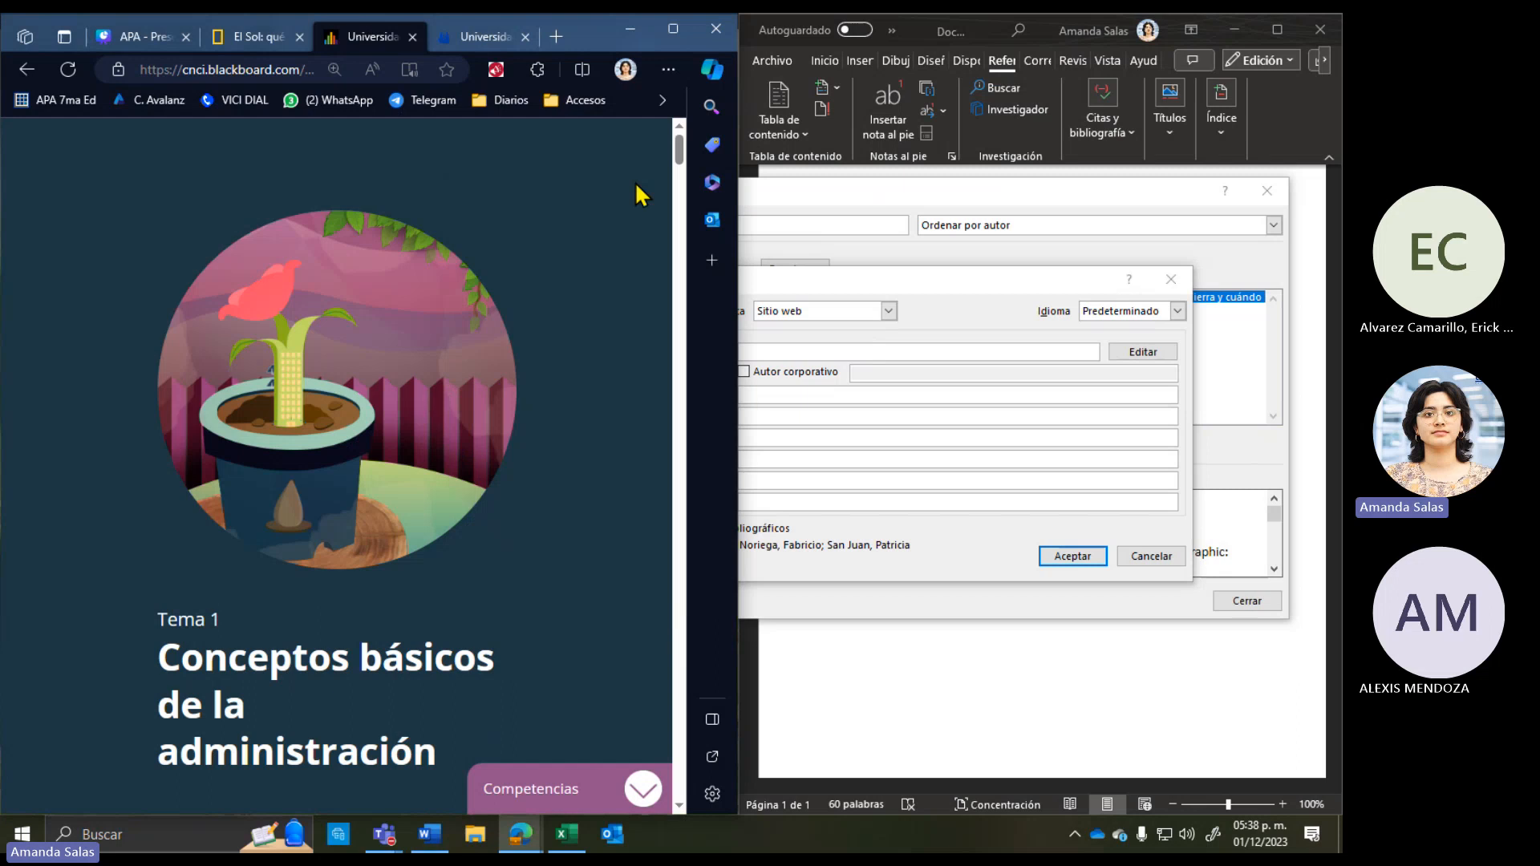
pyautogui.click(673, 29)
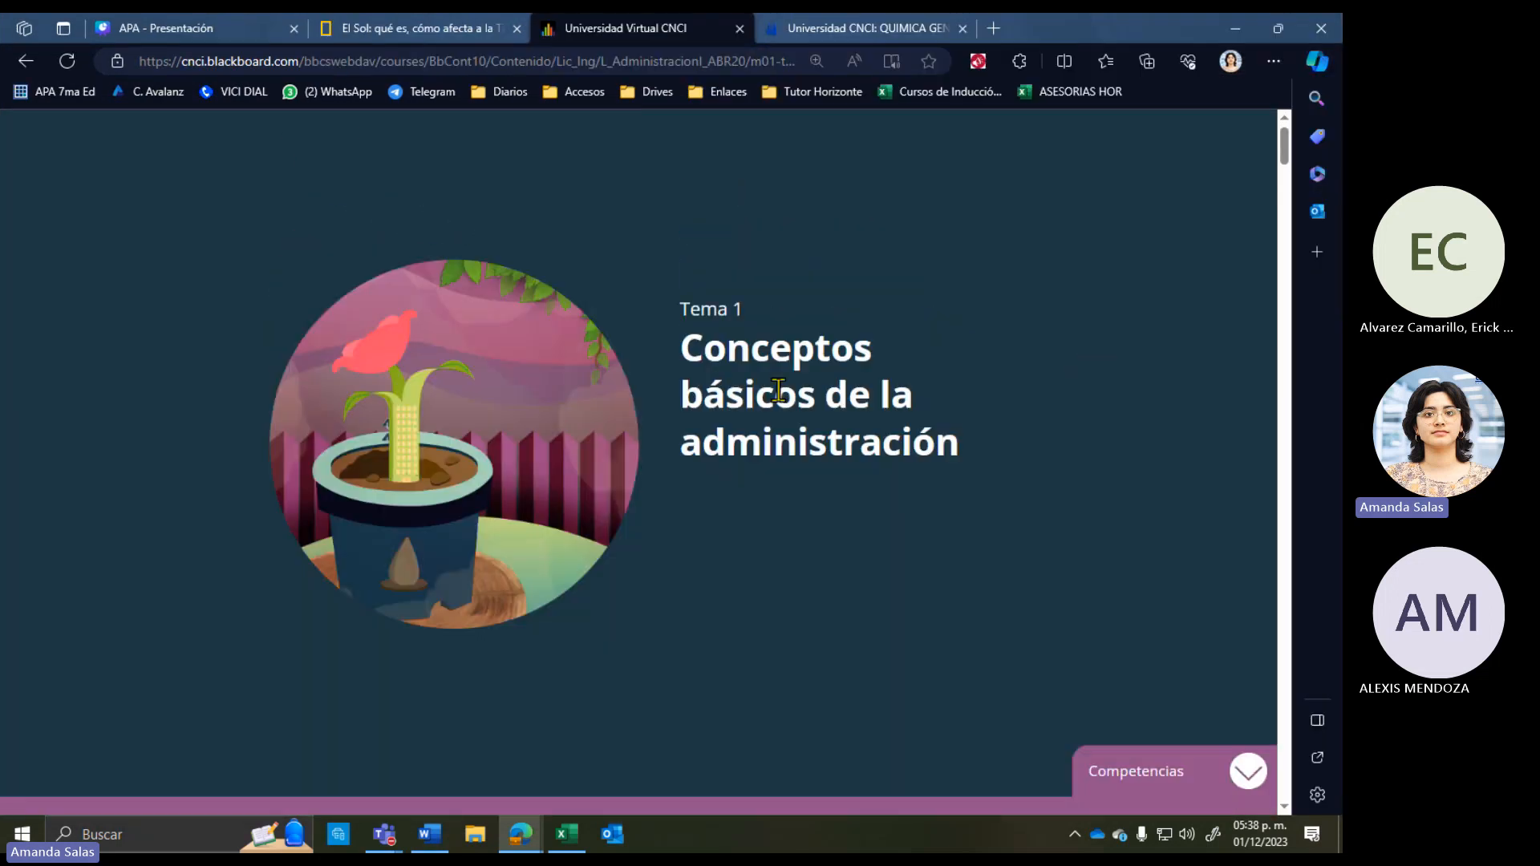
# Step: Scroll the Tema 1 page to check the CNCI Virtual © 2023 footer, then return to its title
pyautogui.scroll(-20, 777, 390)
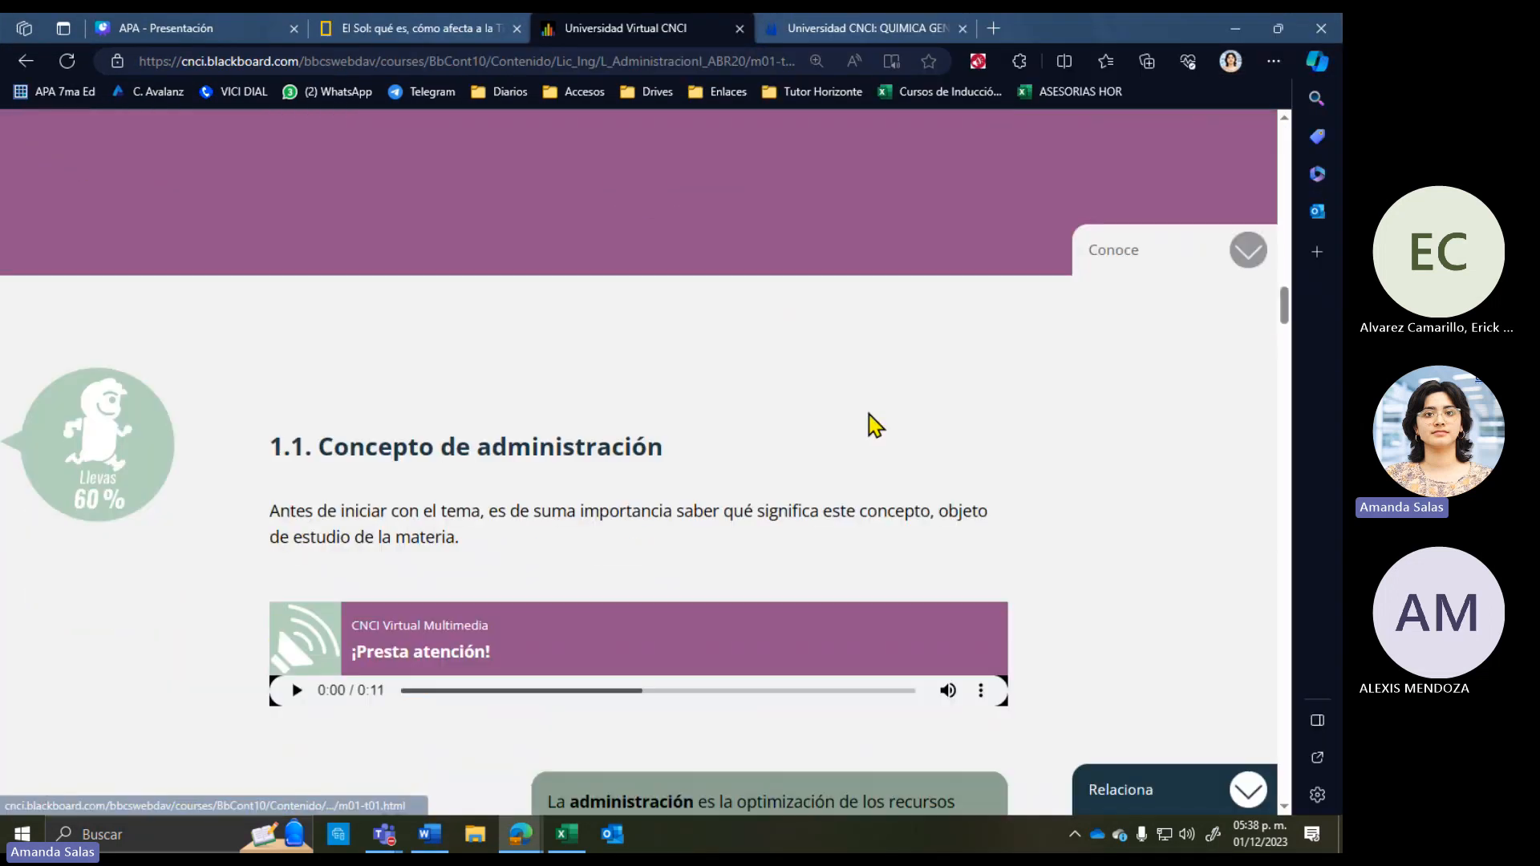
pyautogui.scroll(-20, 874, 424)
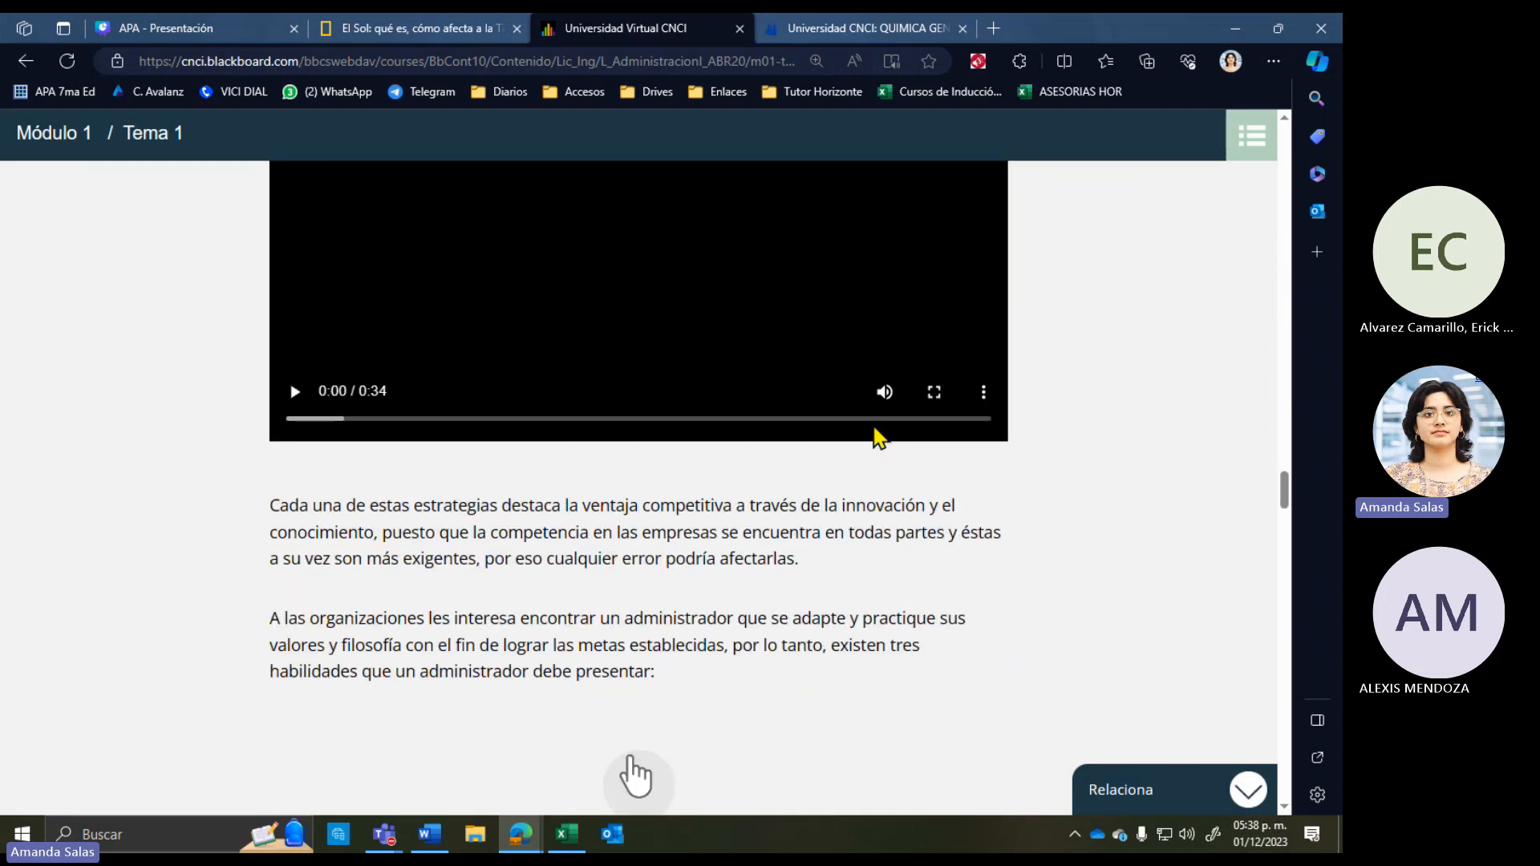
pyautogui.scroll(-20, 876, 433)
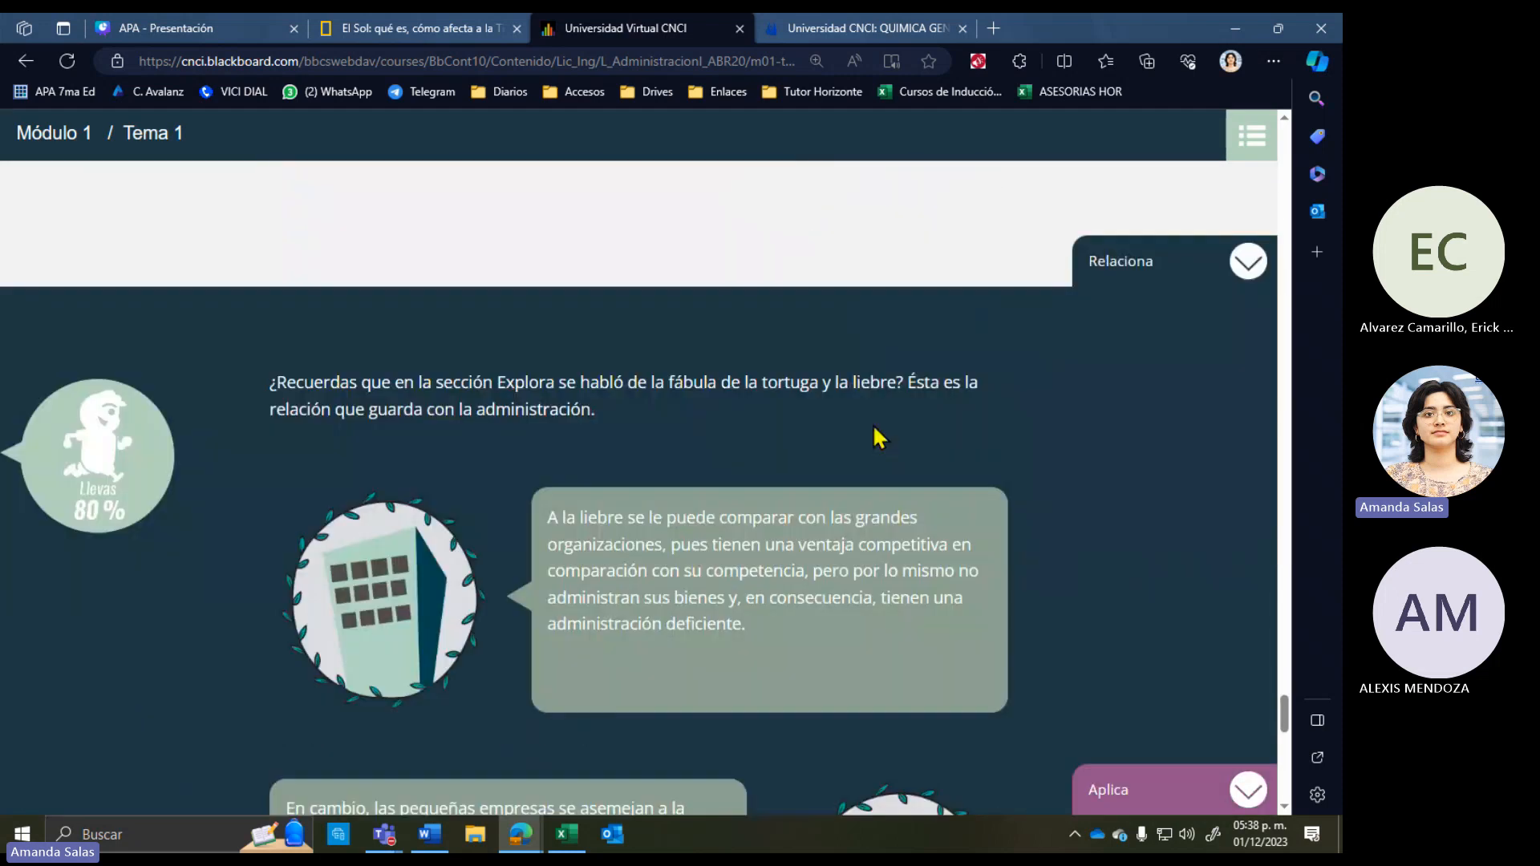
pyautogui.scroll(-15, 872, 433)
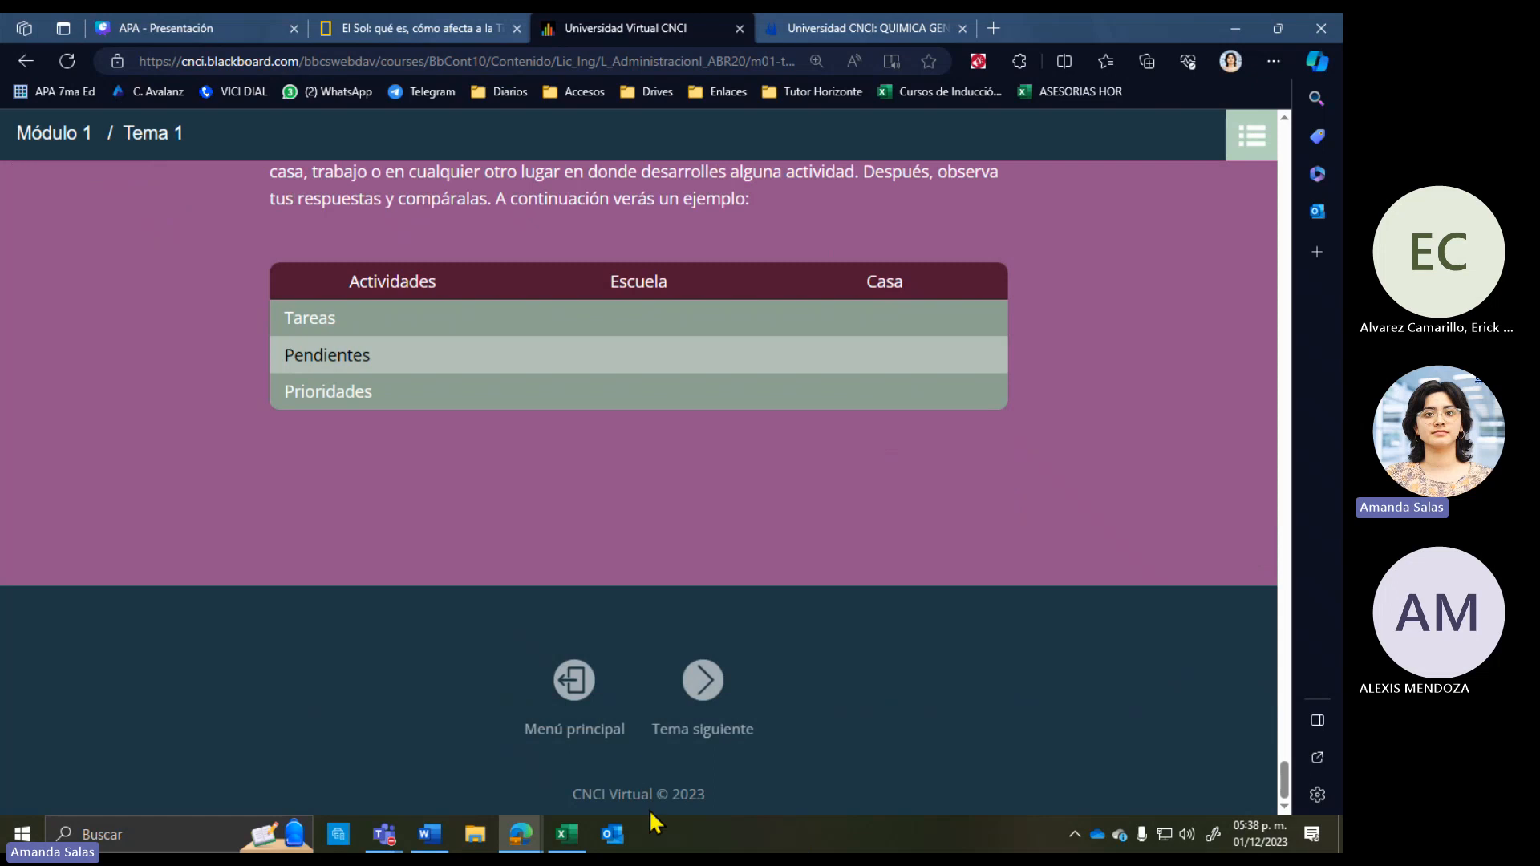
pyautogui.tripleClick(624, 798)
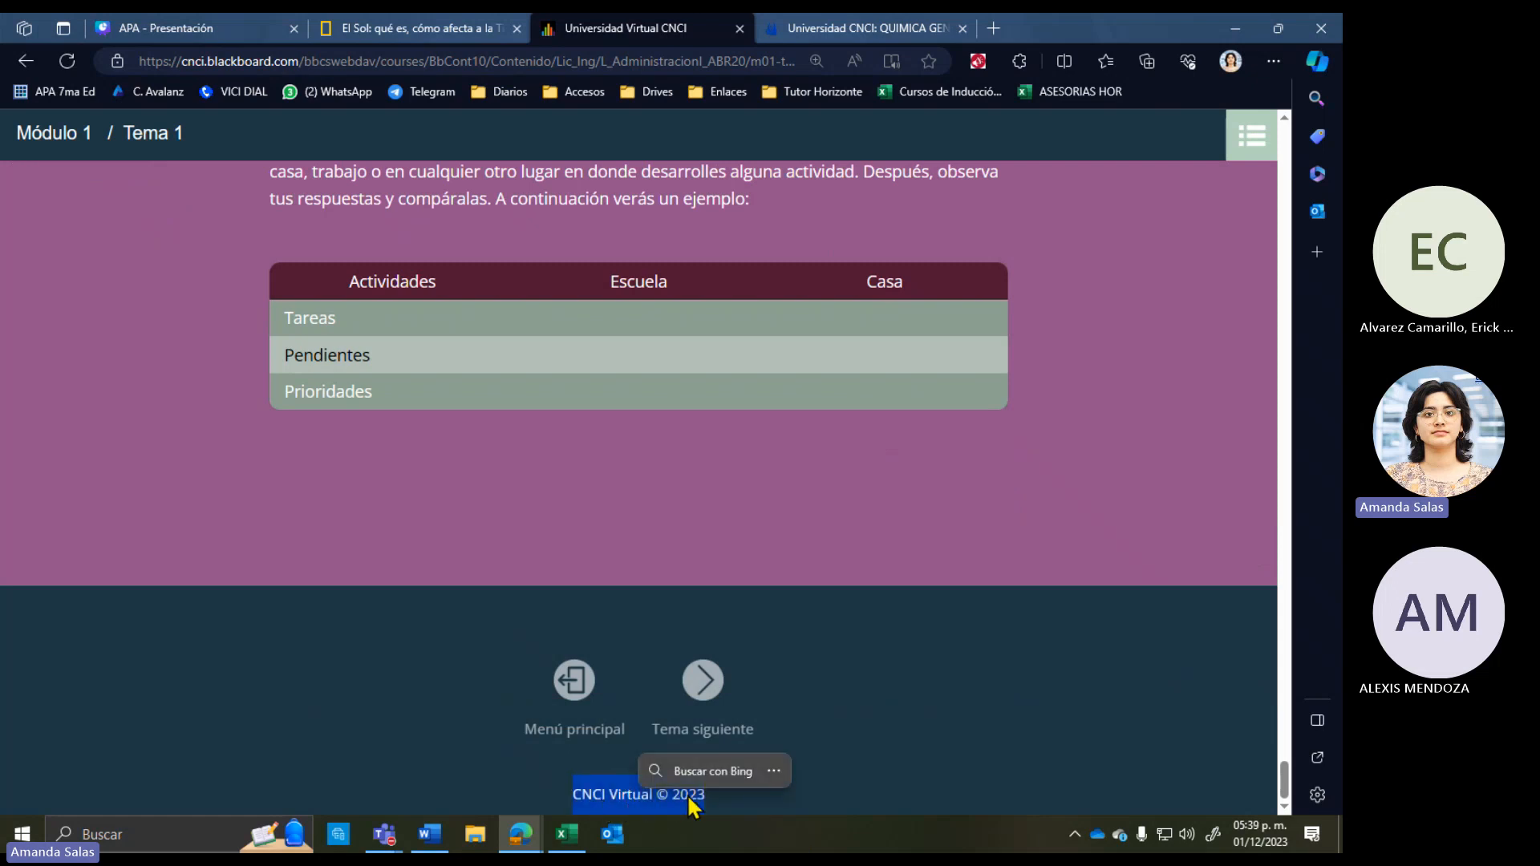
pyautogui.scroll(20, 695, 792)
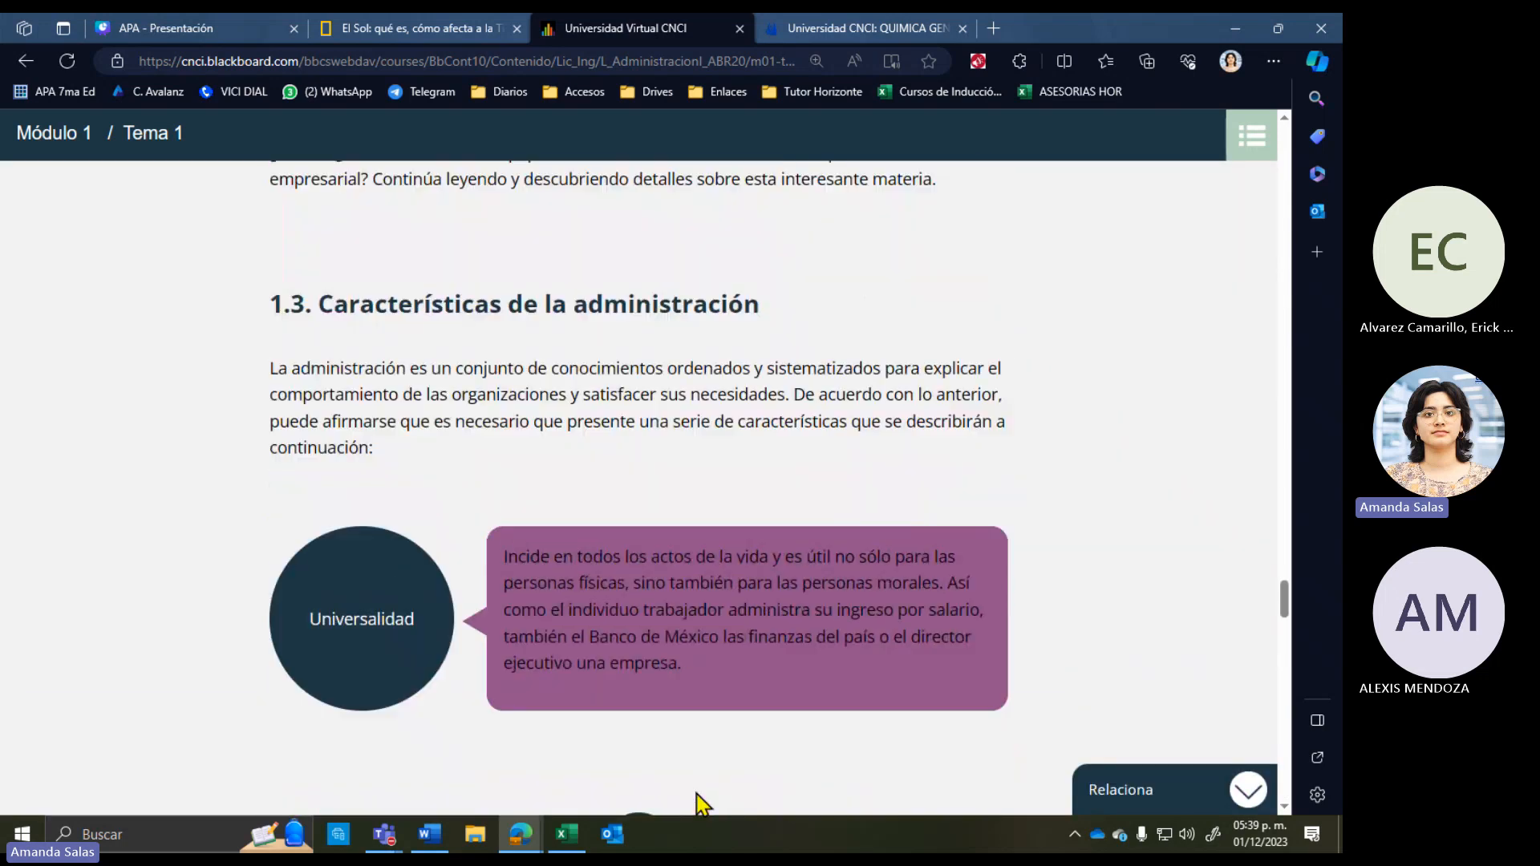
pyautogui.scroll(10, 695, 794)
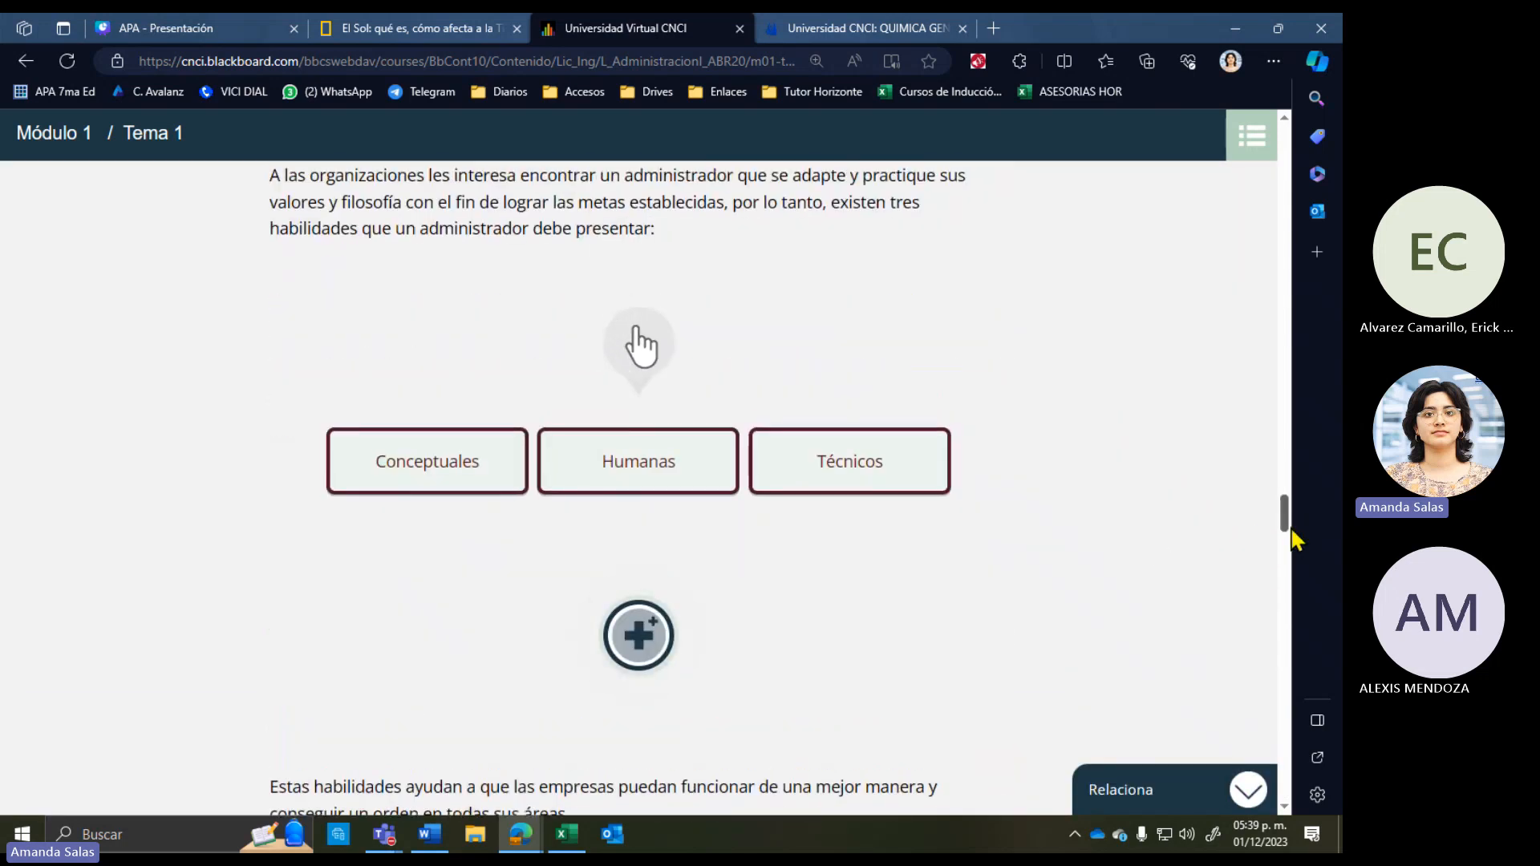
pyautogui.moveTo(1284, 517); pyautogui.dragTo(1302, 142)
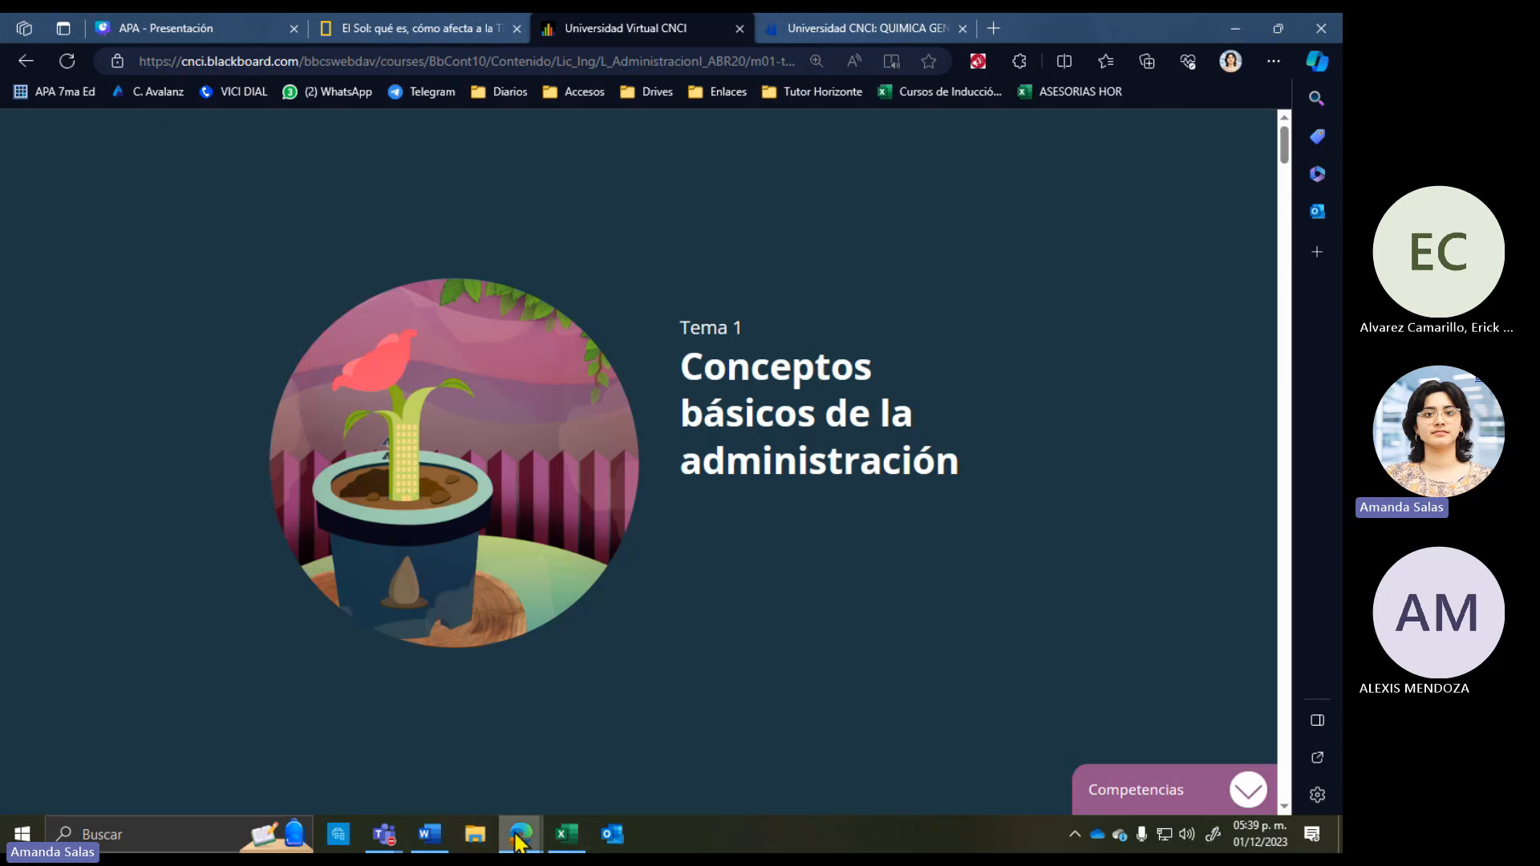
pyautogui.moveTo(519, 836)
pyautogui.click(577, 796)
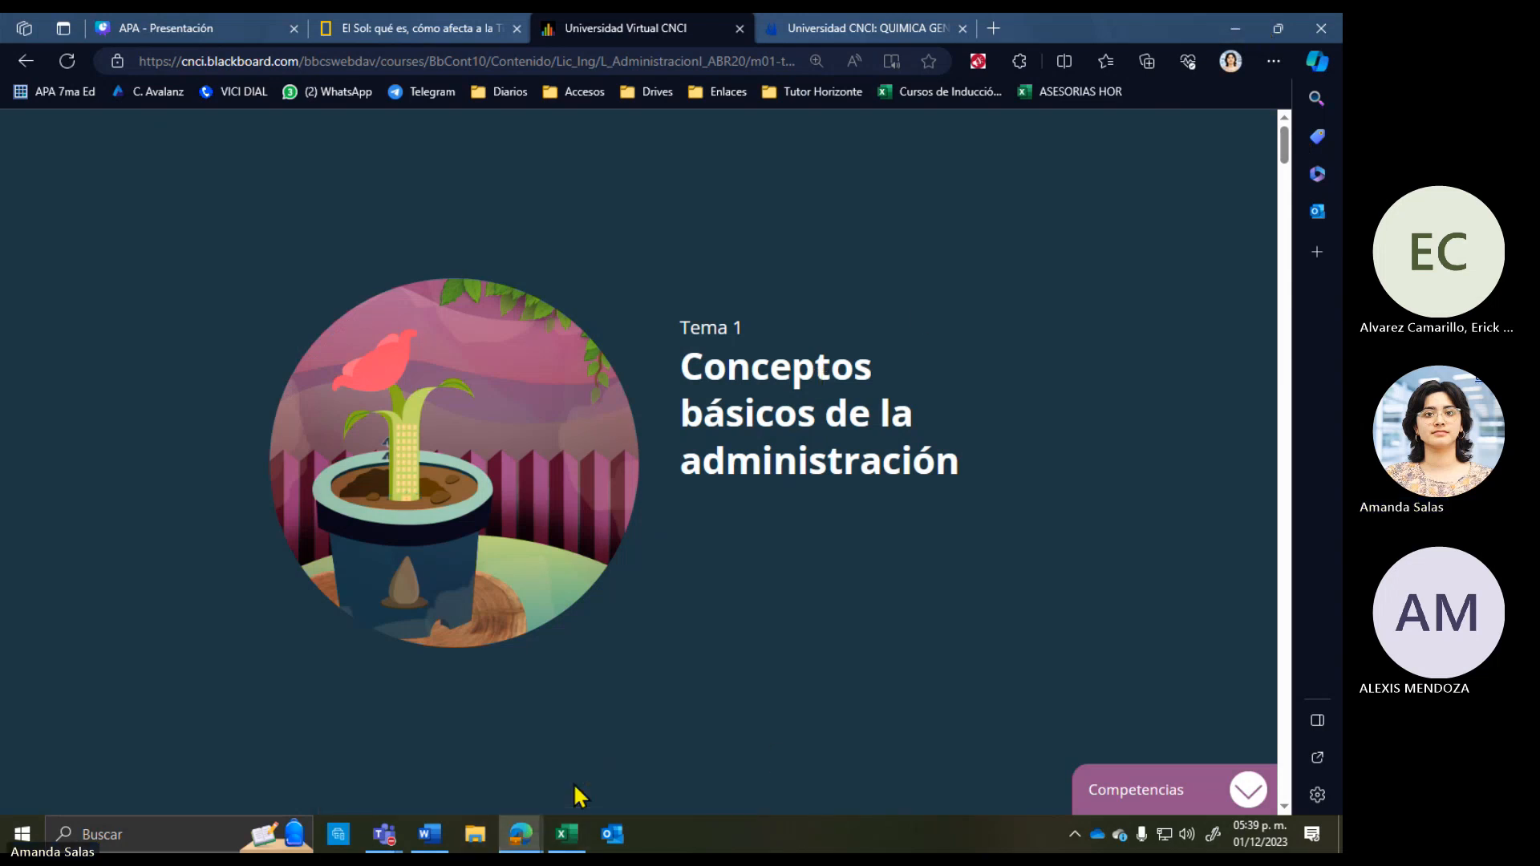
# Step: Mark the new source as having a corporate author and enter Universidad Virtual CNCI
pyautogui.moveTo(429, 834)
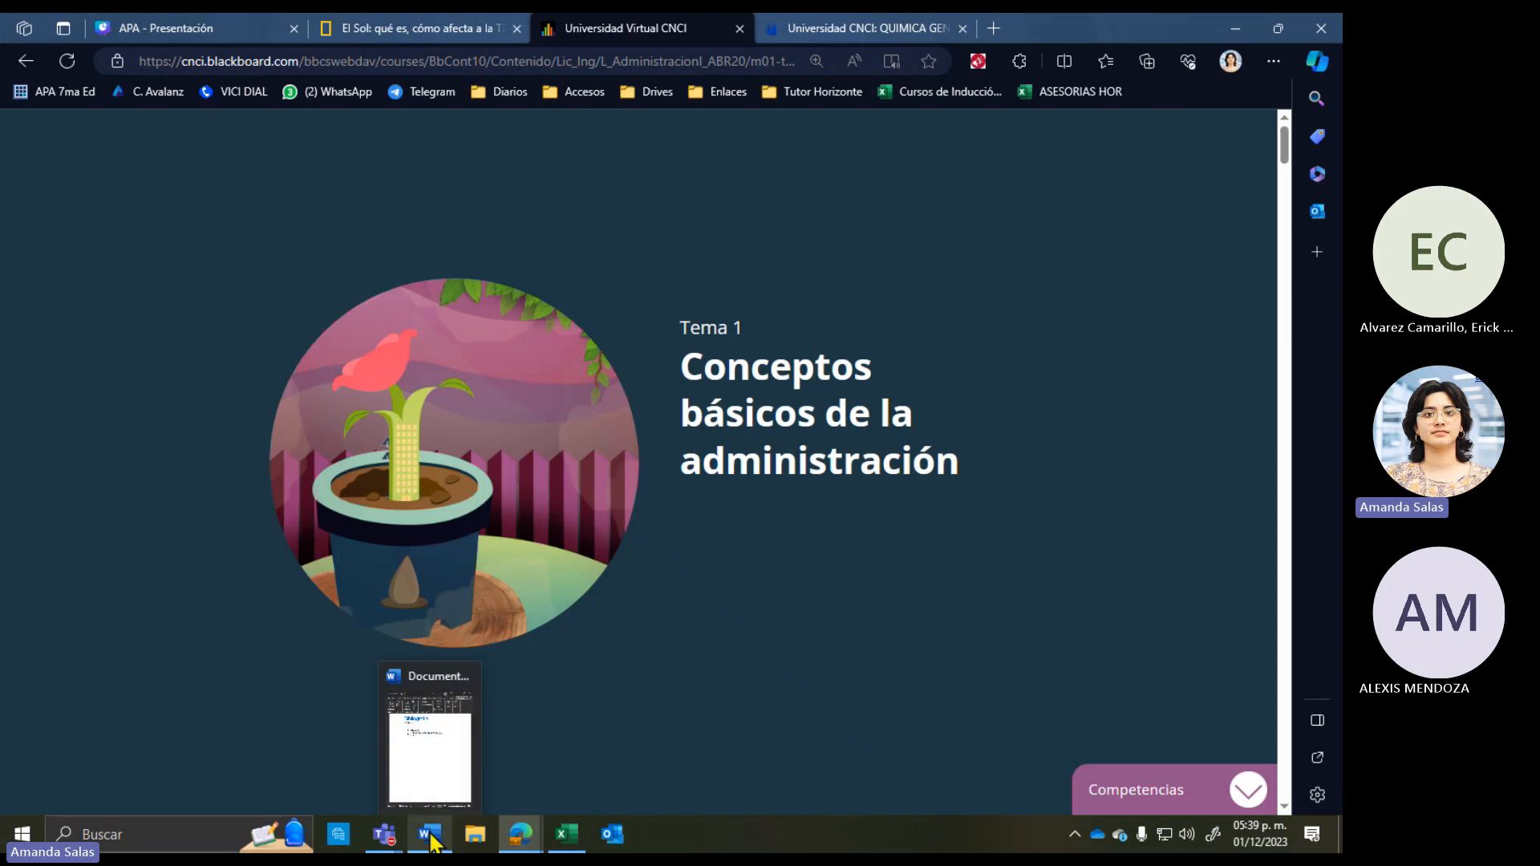
pyautogui.click(440, 786)
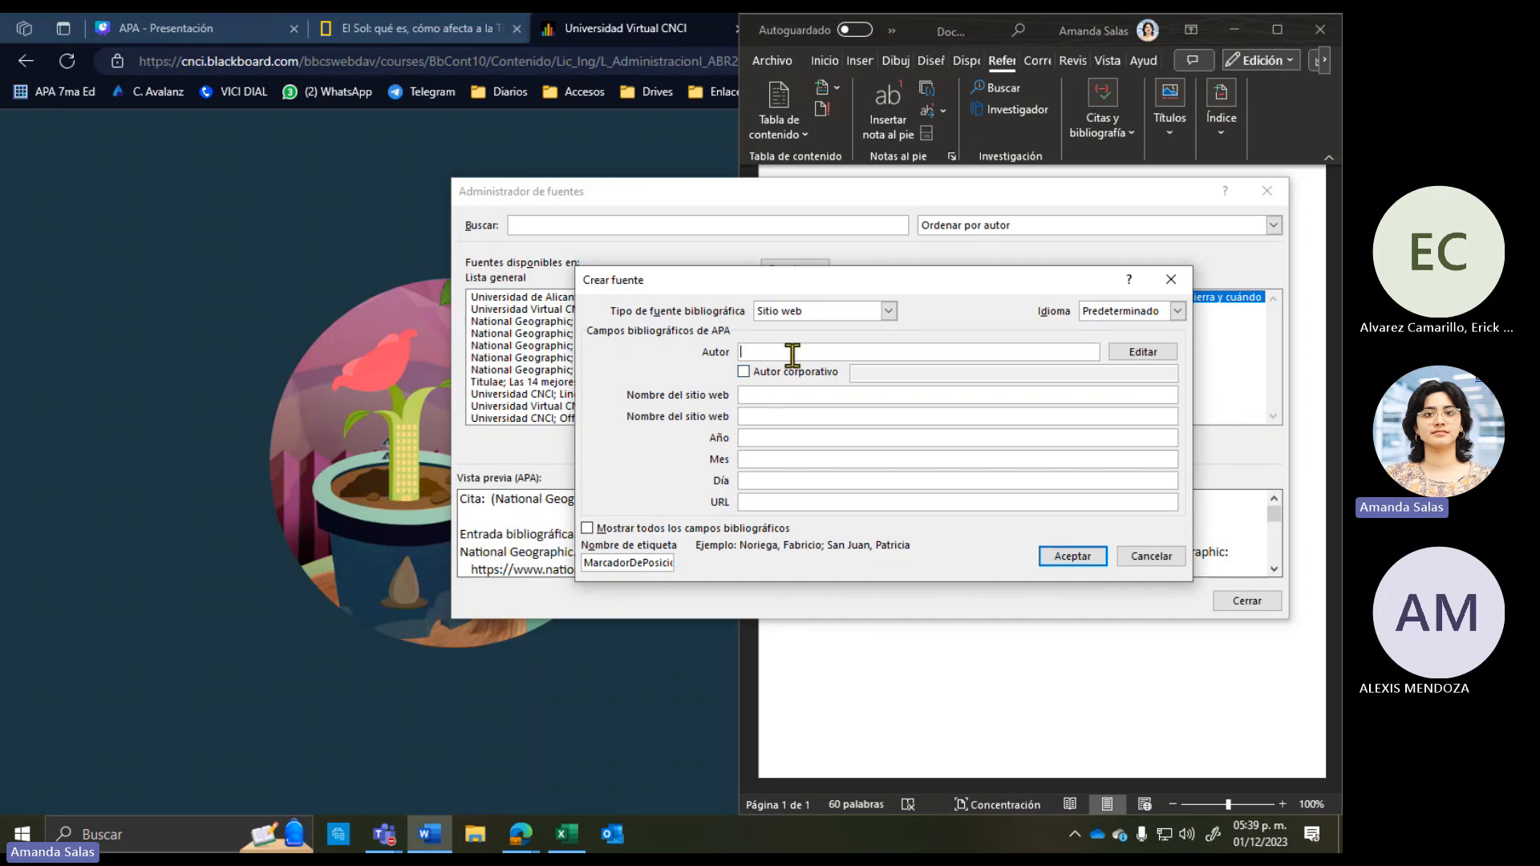
pyautogui.click(744, 372)
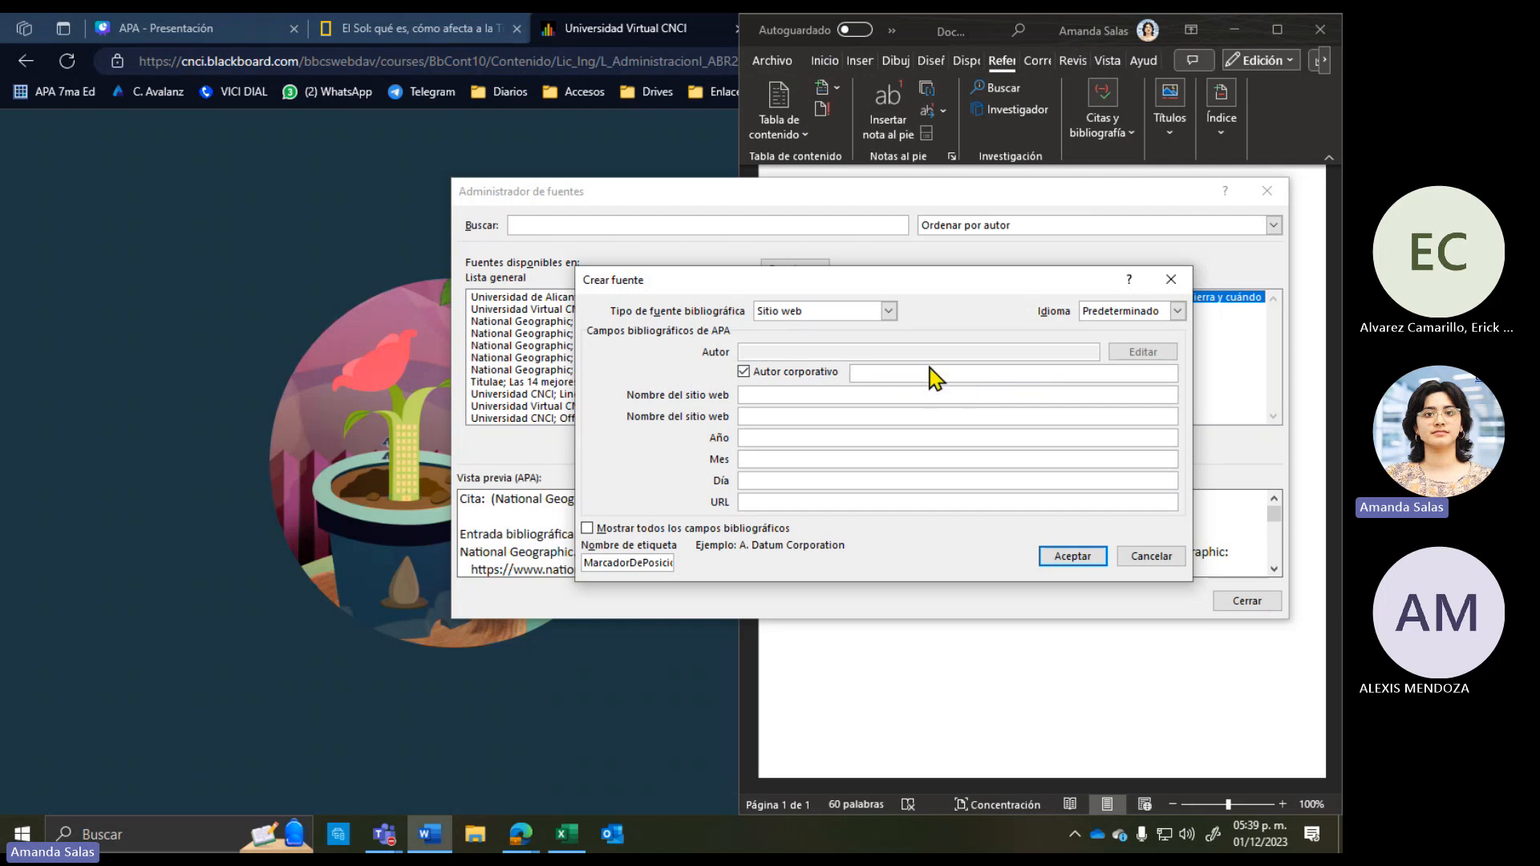
pyautogui.click(930, 375)
pyautogui.write('Universidad Vitrtual CNCI')
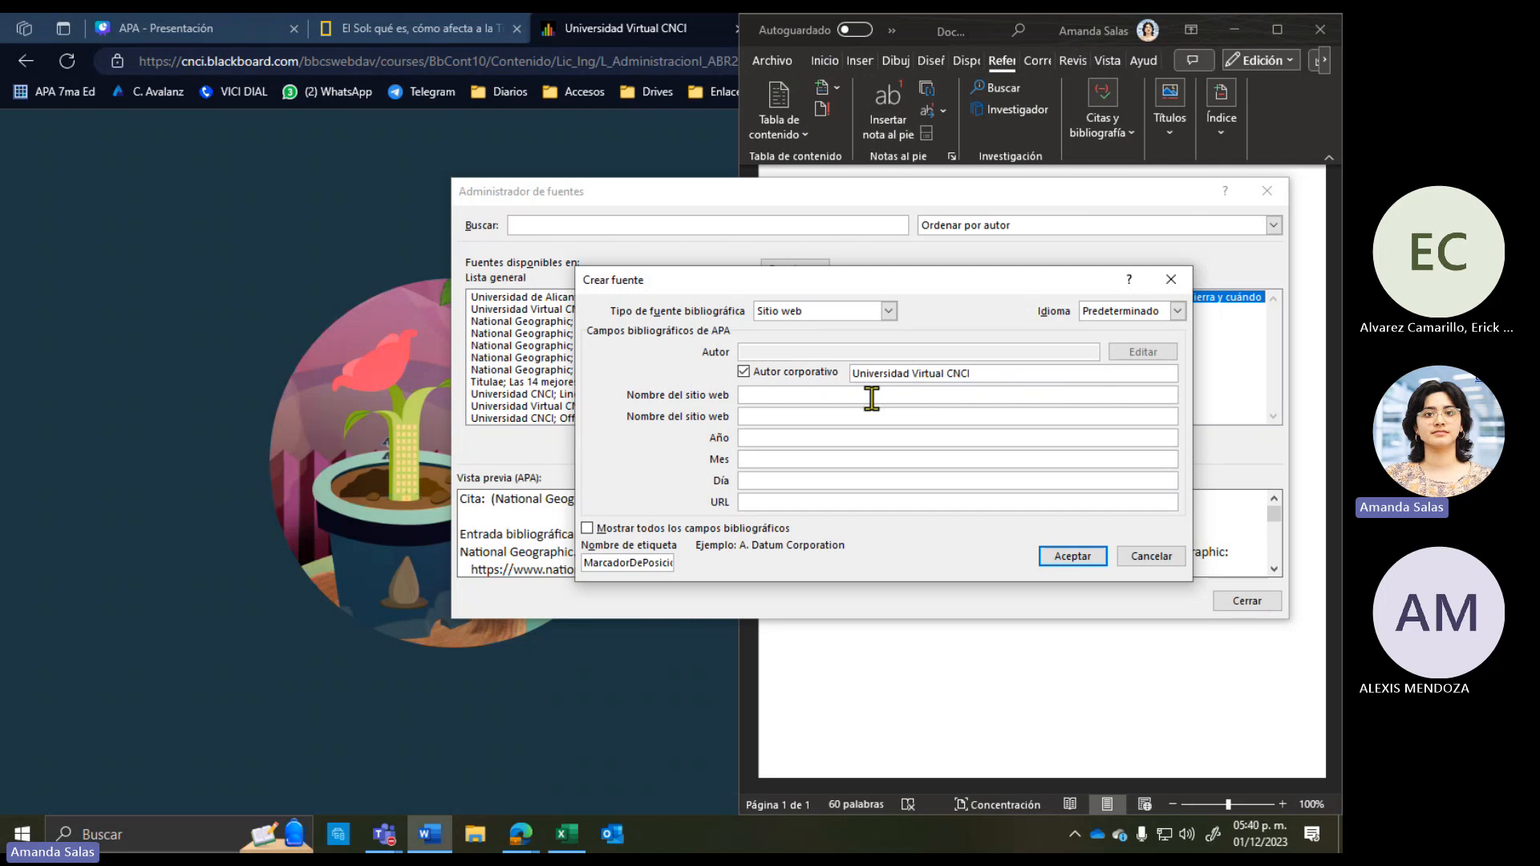
# Step: Dock the browser with the Tema 1 page into the left half beside Word
pyautogui.click(183, 531)
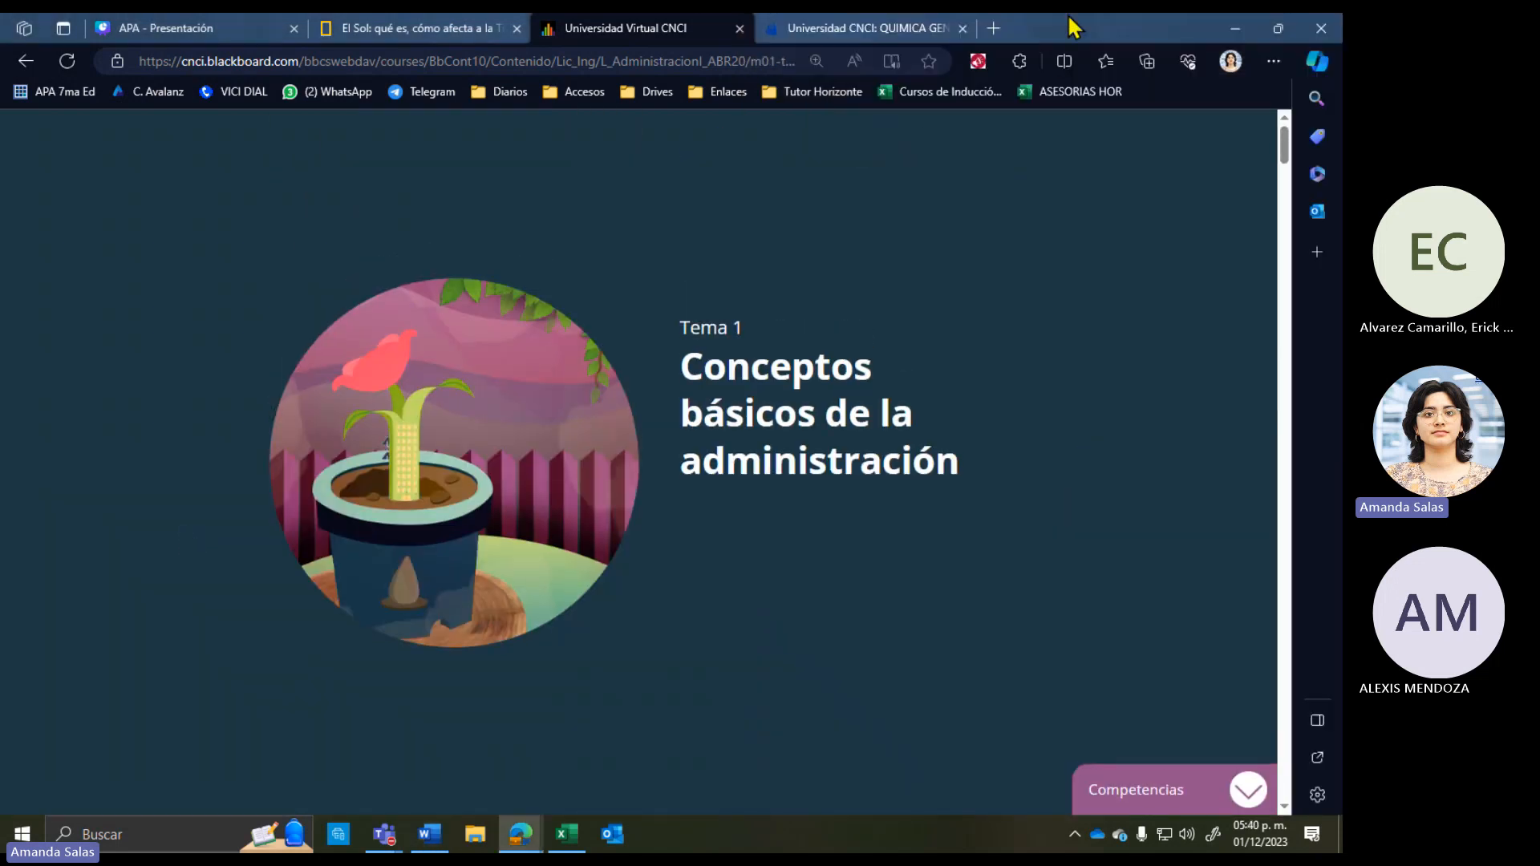
pyautogui.moveTo(1071, 17); pyautogui.dragTo(2, 15)
pyautogui.click(611, 329)
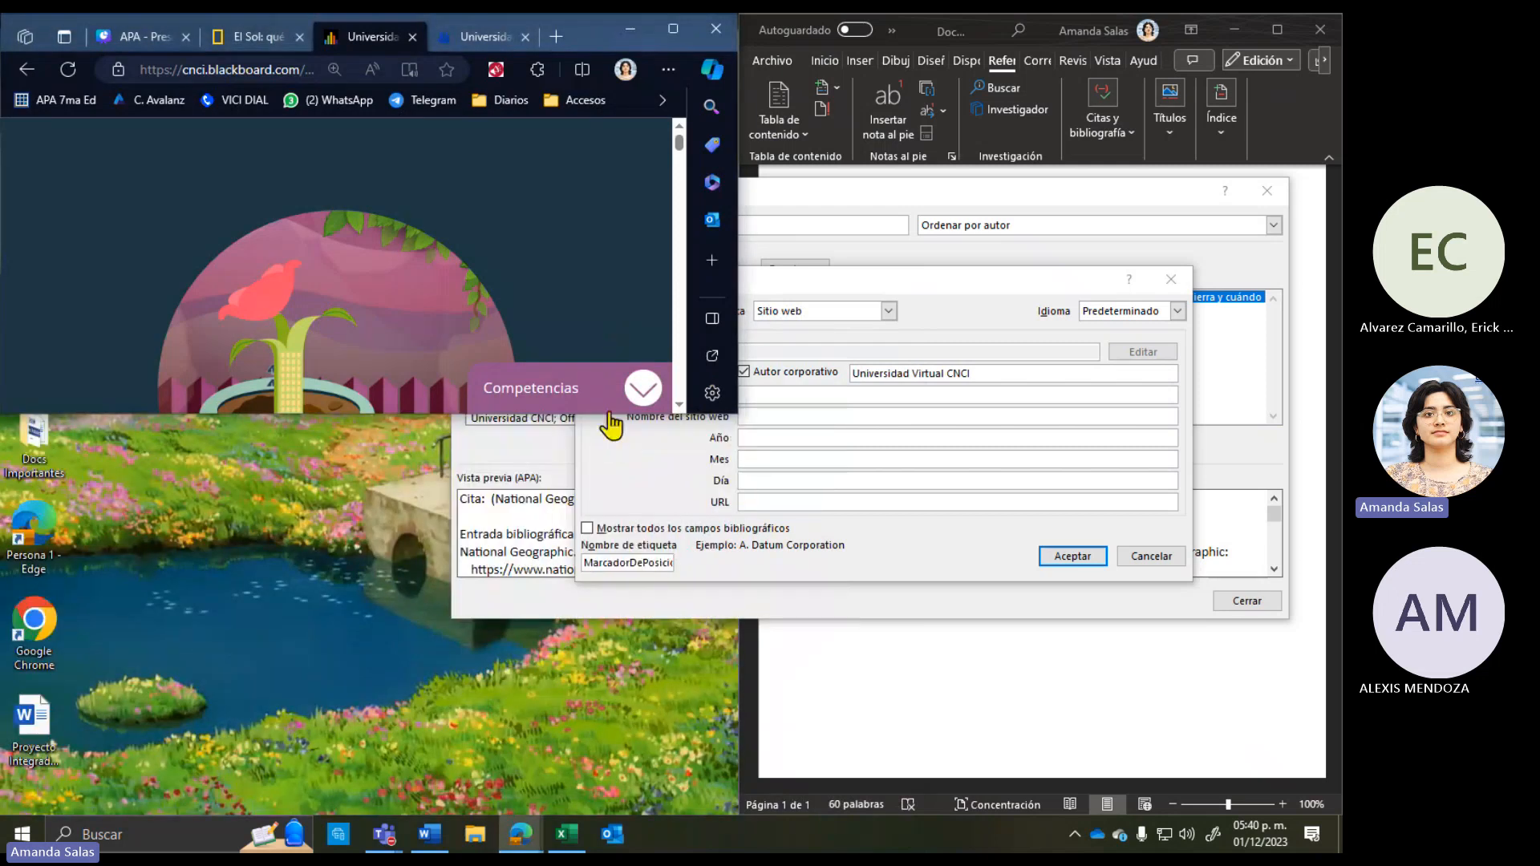
pyautogui.press('super+Down')
pyautogui.click(784, 393)
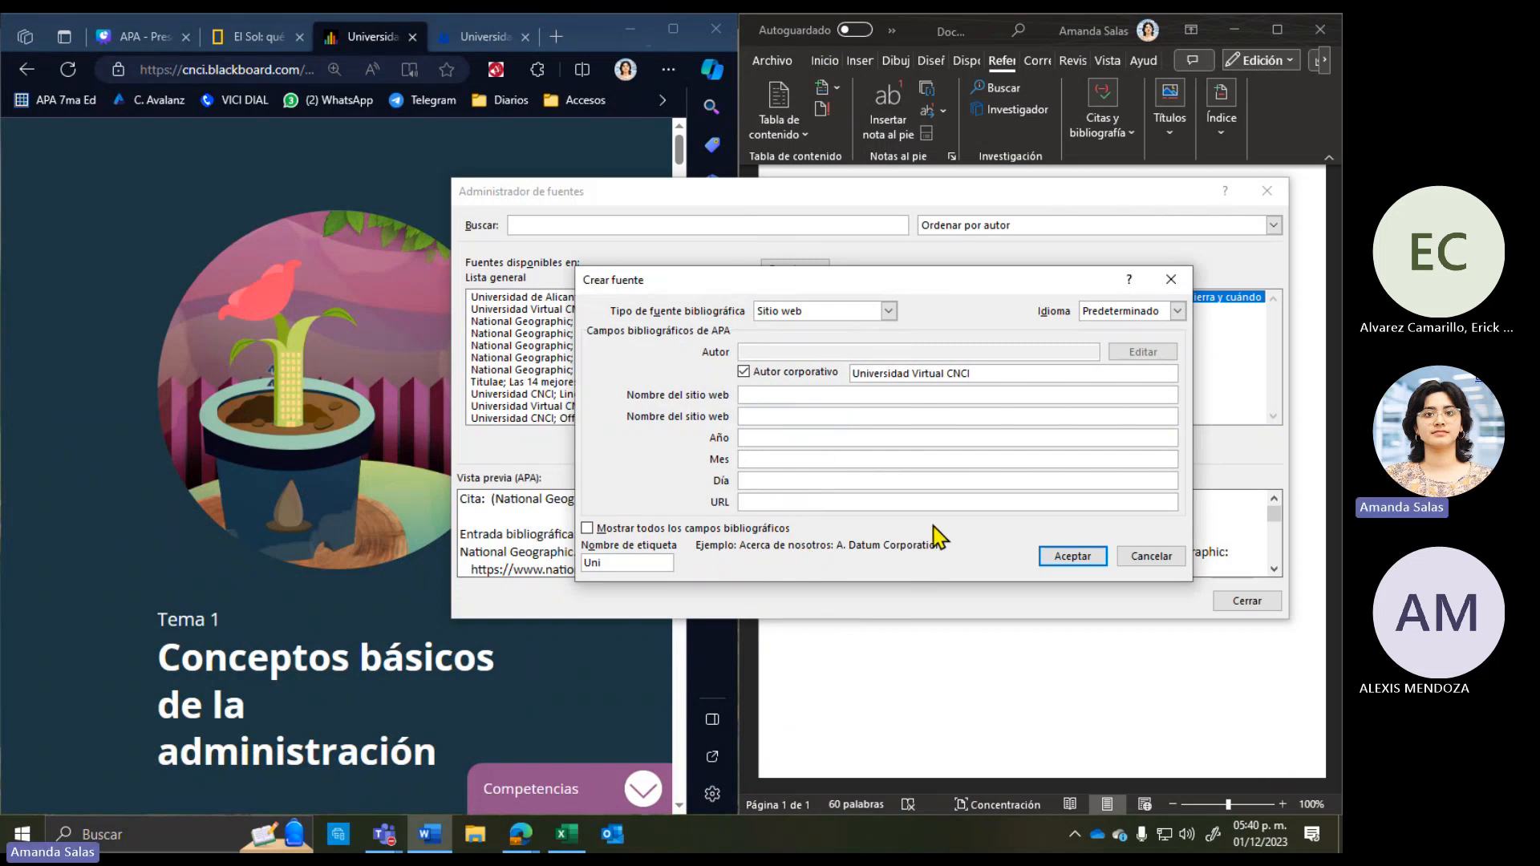
pyautogui.click(186, 638)
pyautogui.scroll(-2, 187, 301)
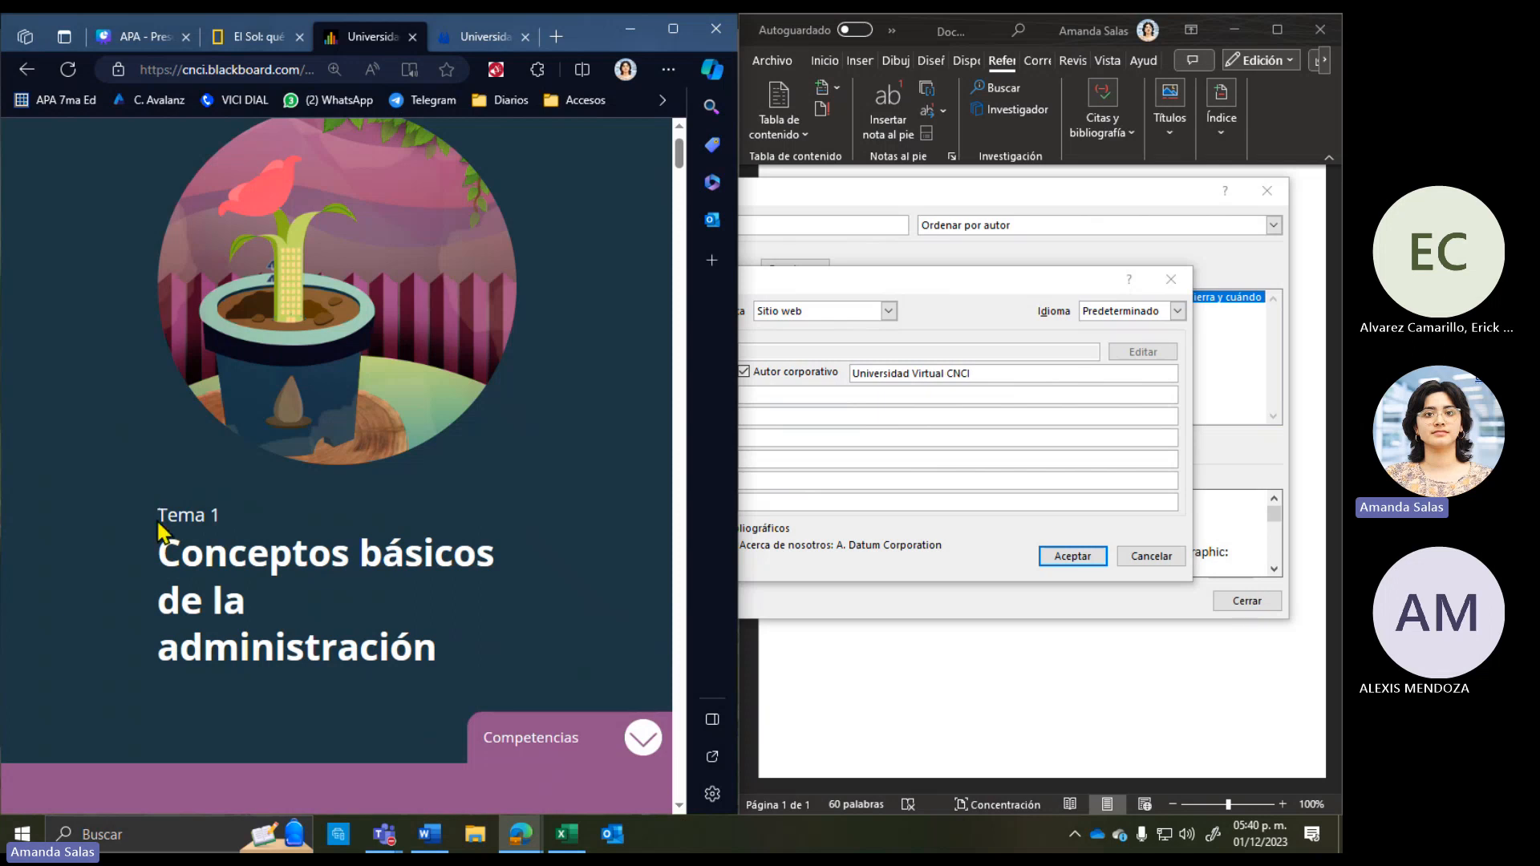
# Step: Copy 'Tema 1' from the course page into the page name field
pyautogui.click(842, 392)
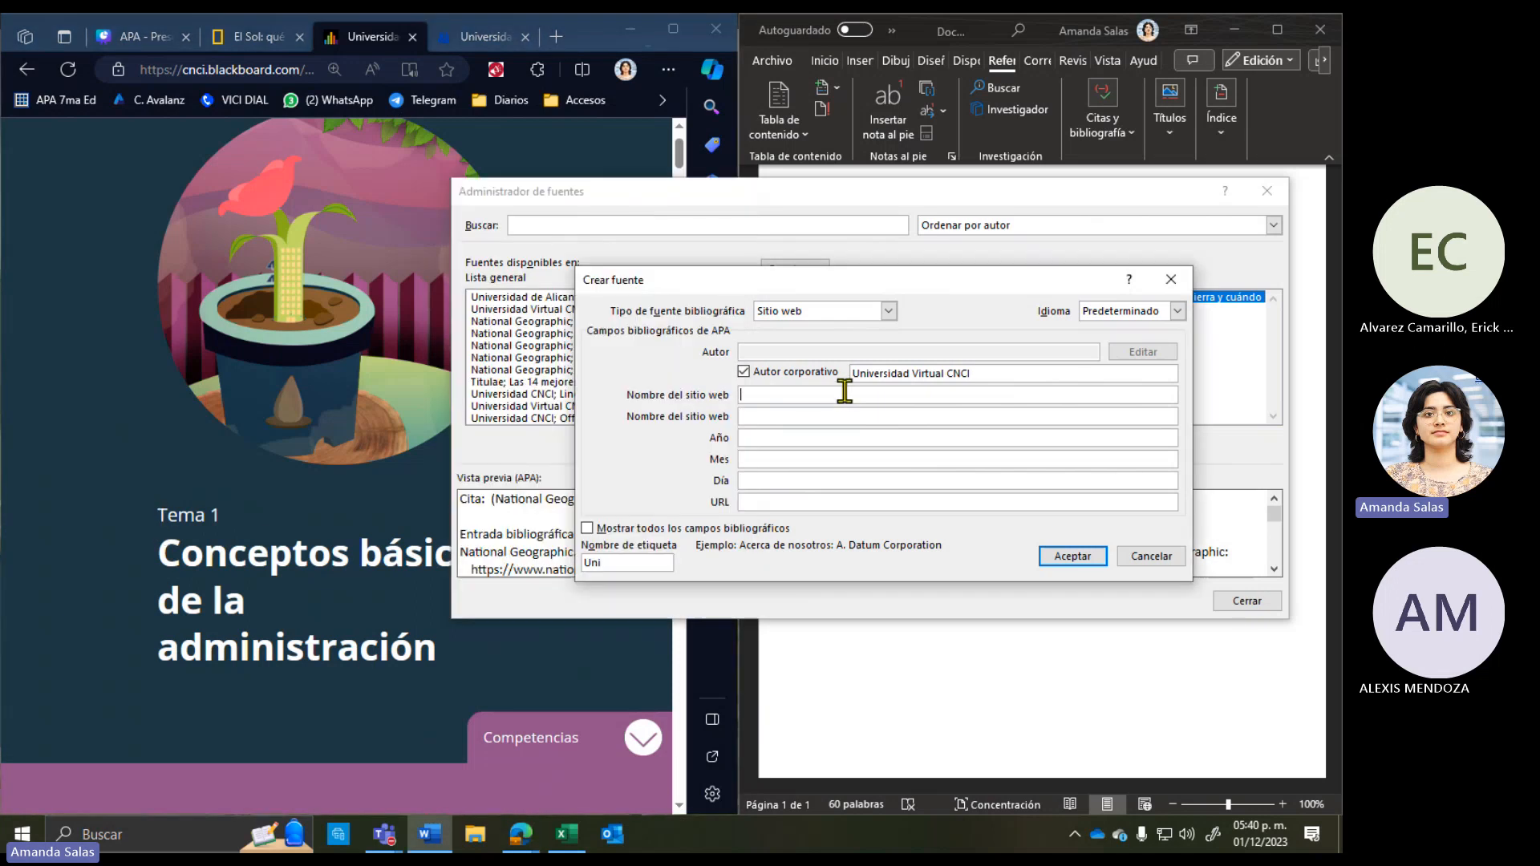
pyautogui.click(797, 393)
pyautogui.click(210, 602)
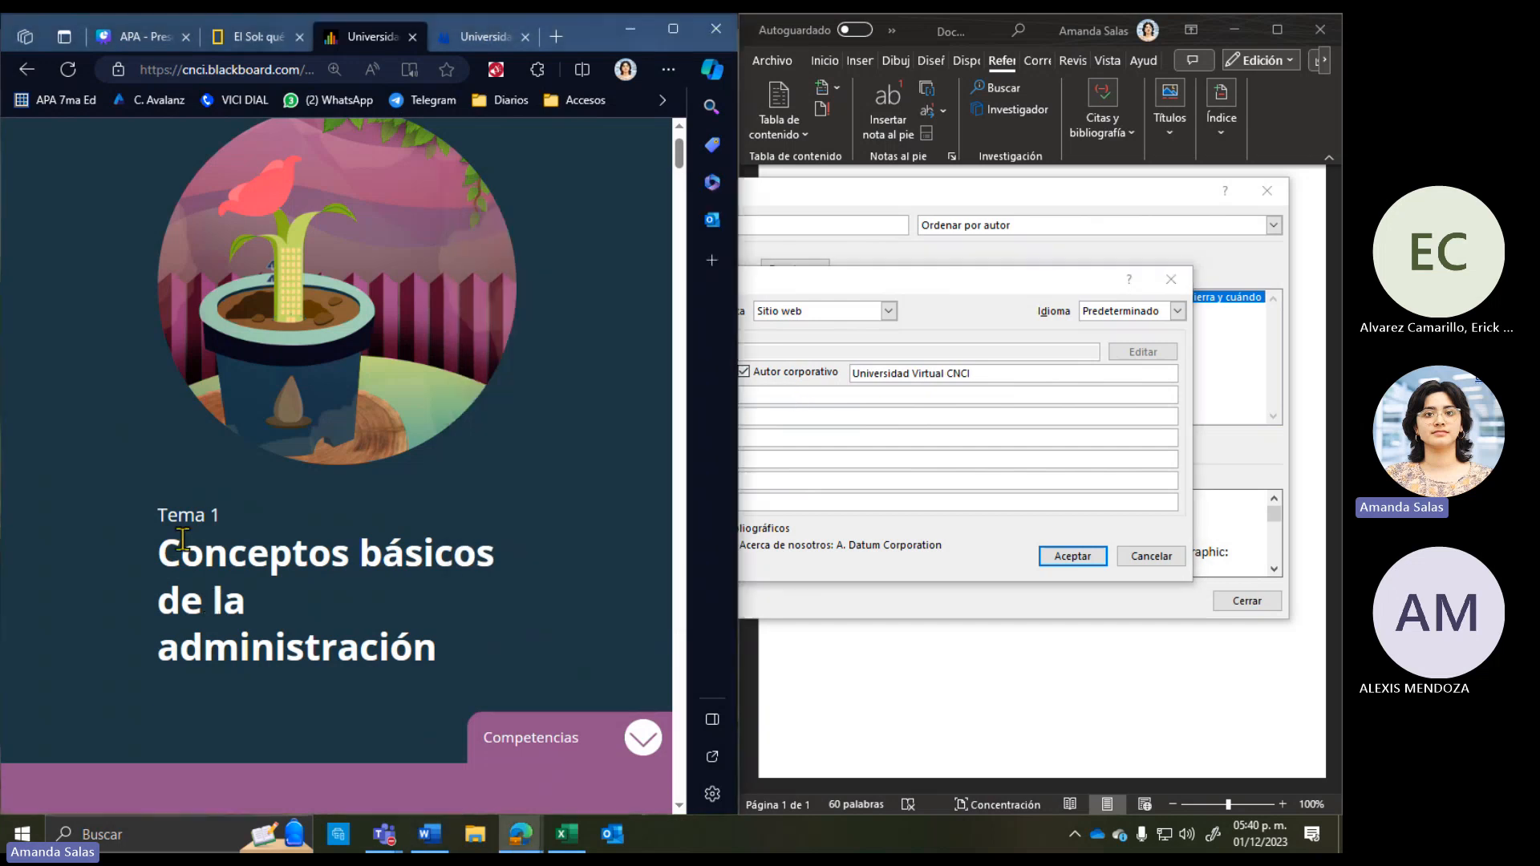
pyautogui.moveTo(158, 520); pyautogui.dragTo(218, 518)
pyautogui.press('super+c')
pyautogui.rightClick(213, 520)
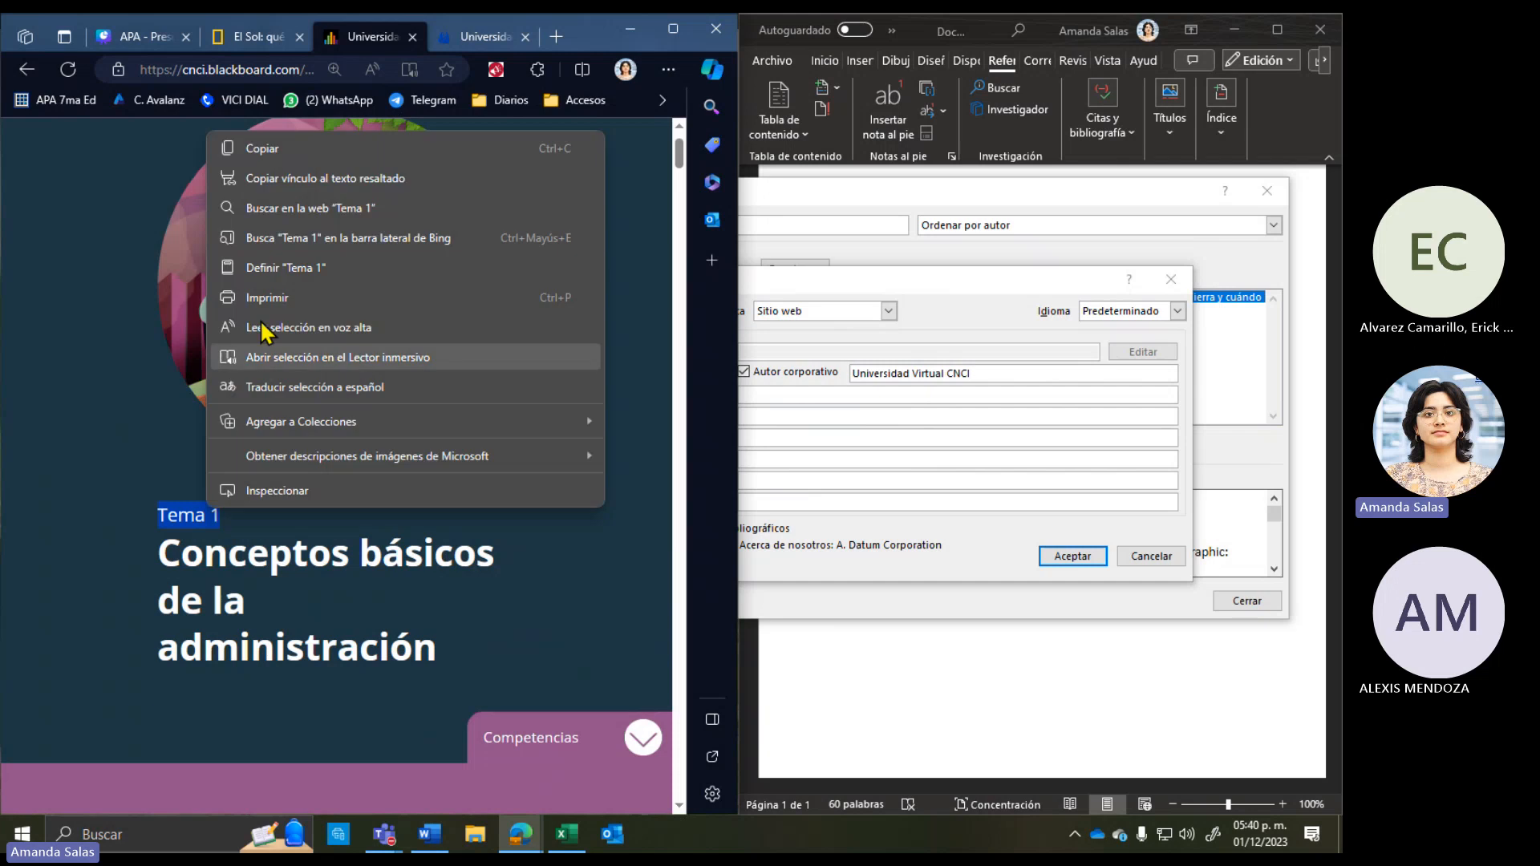
pyautogui.click(257, 152)
pyautogui.click(838, 393)
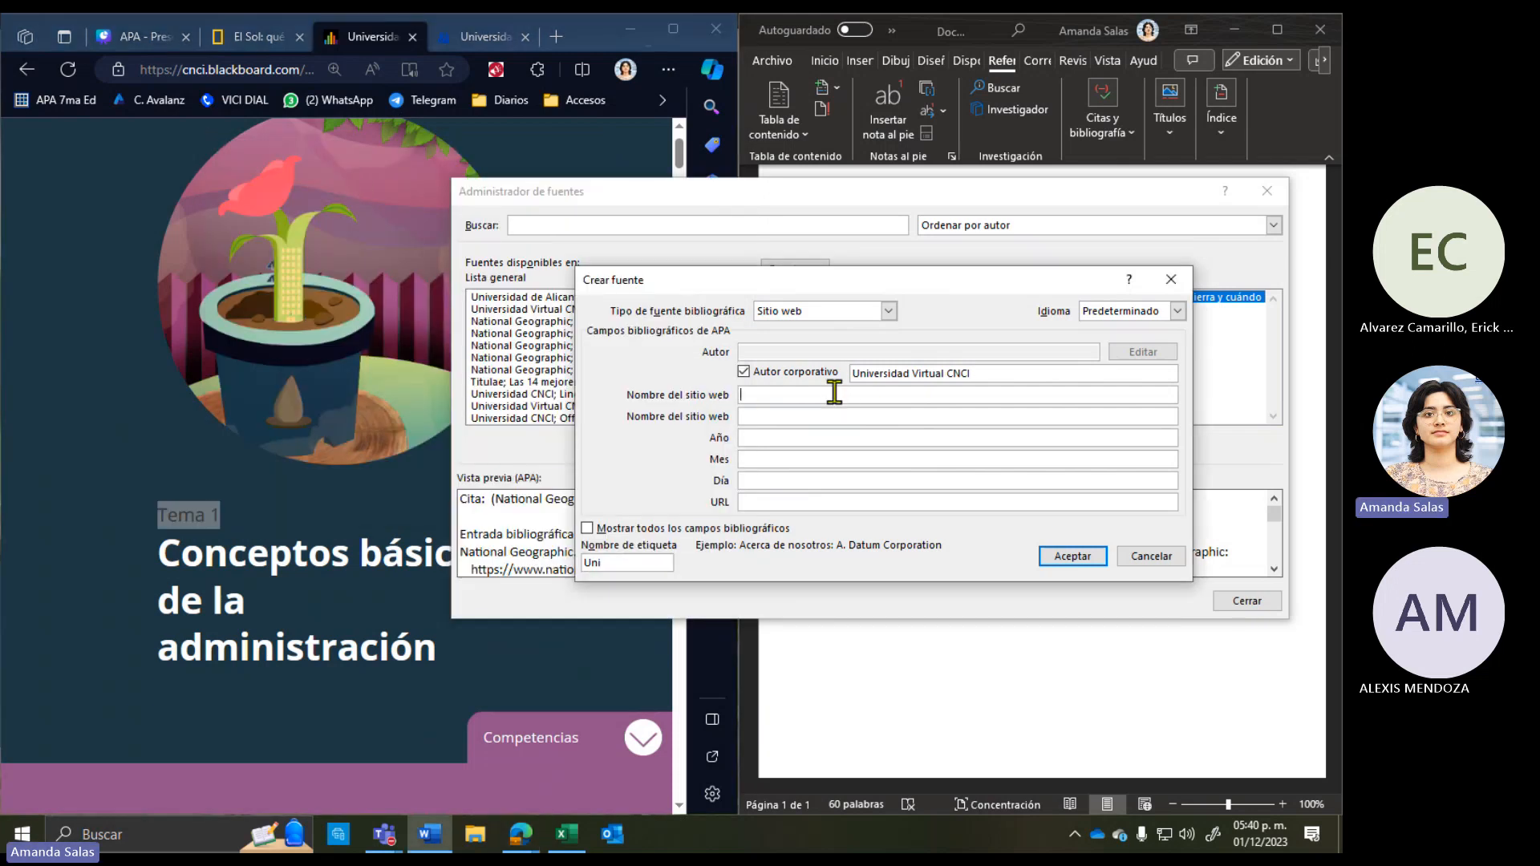
pyautogui.rightClick(834, 393)
pyautogui.click(858, 446)
# Step: Append the page heading so the name reads 'Tema 1. Conceptos básicos de la administración.'
pyautogui.click(156, 573)
pyautogui.moveTo(159, 558); pyautogui.dragTo(459, 653)
pyautogui.press('super+c')
pyautogui.rightClick(381, 641)
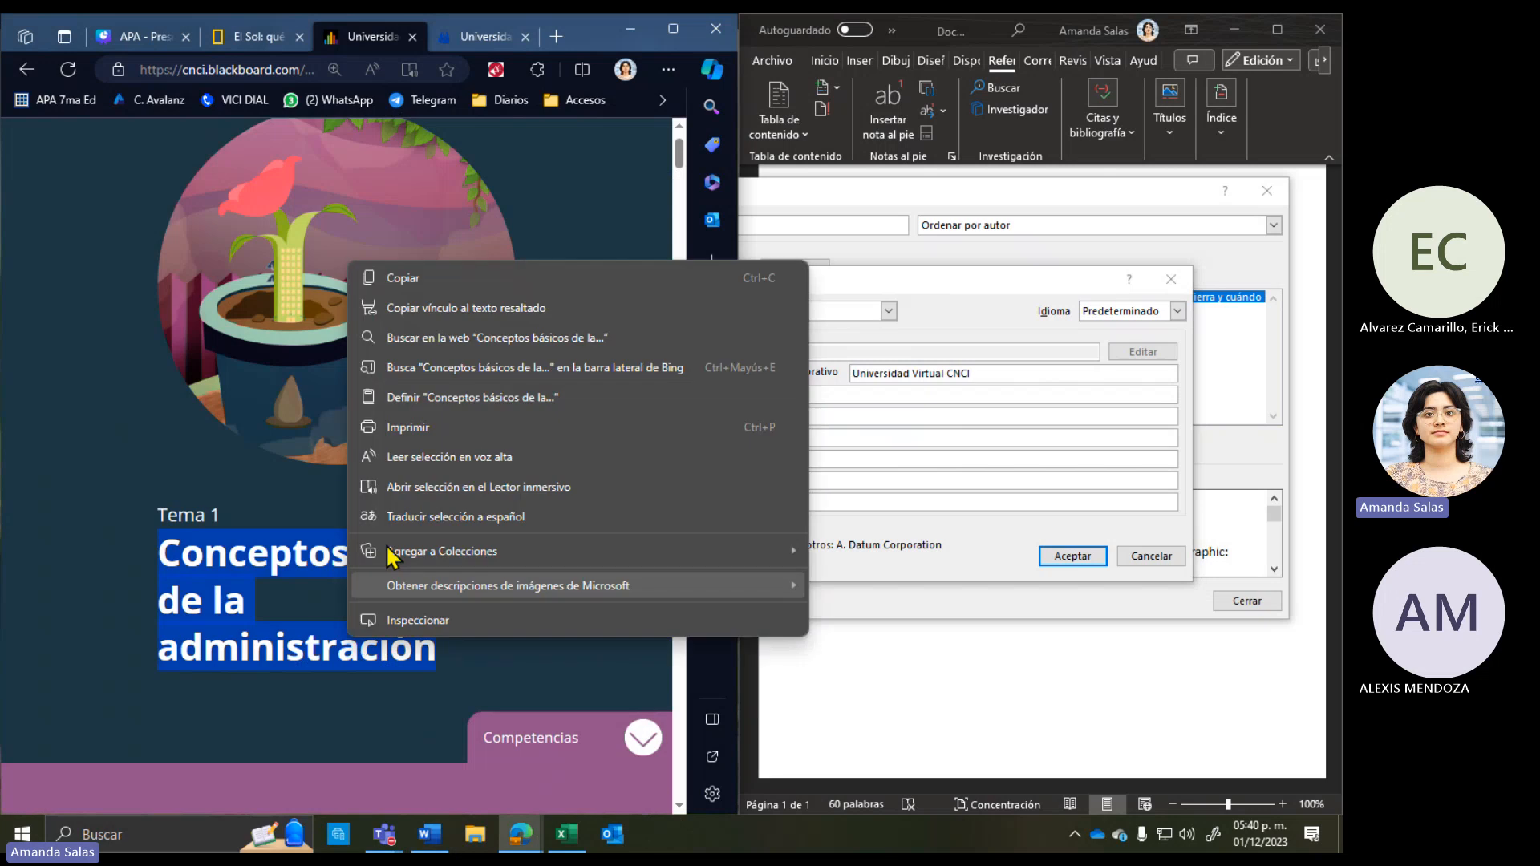
pyautogui.click(401, 280)
pyautogui.click(821, 394)
pyautogui.write('.')
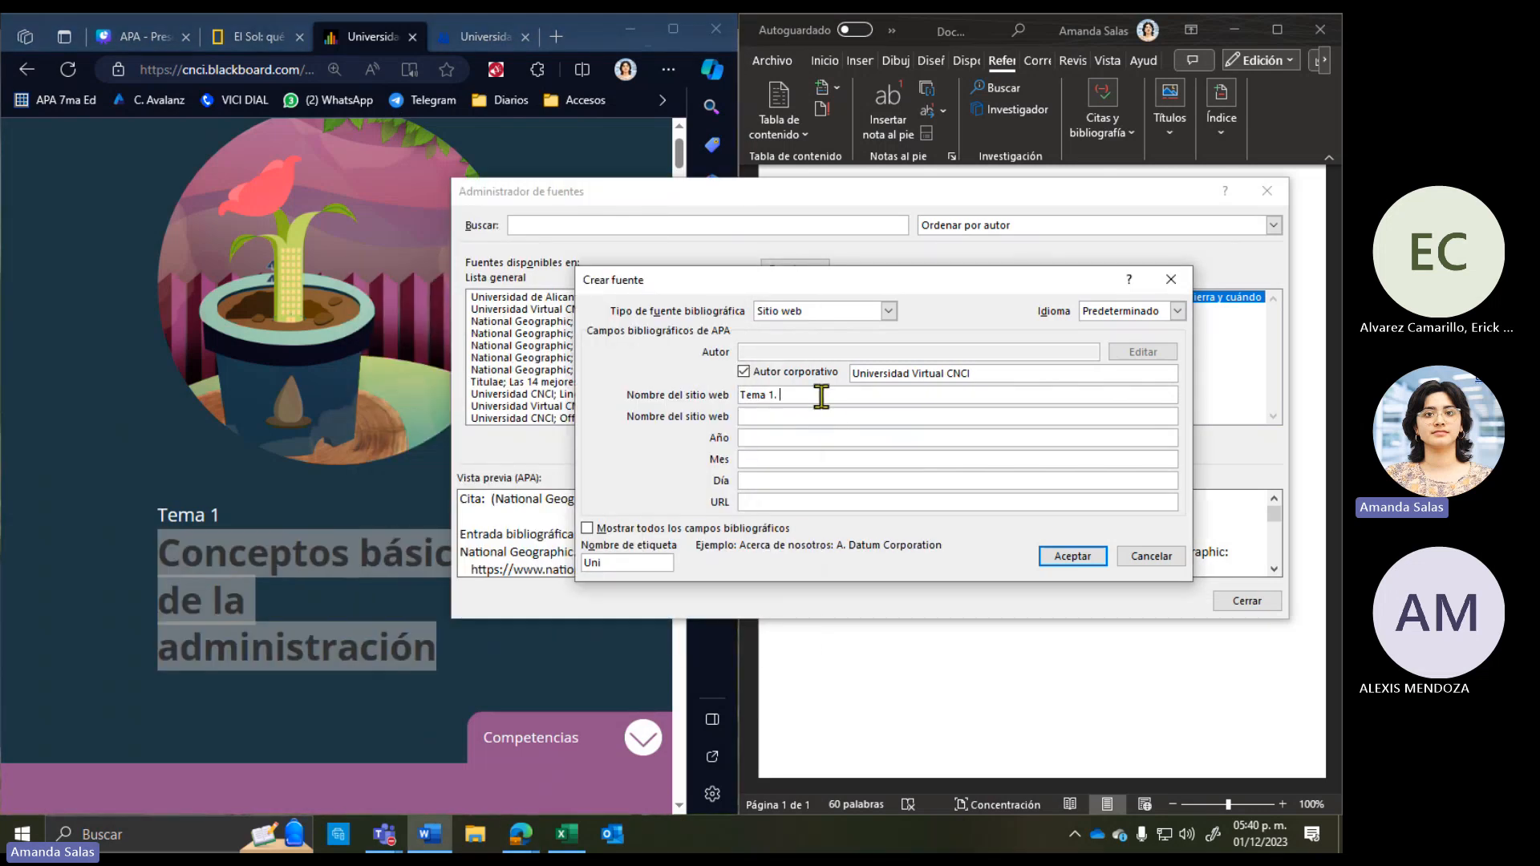
pyautogui.rightClick(821, 394)
pyautogui.click(866, 447)
pyautogui.write('.')
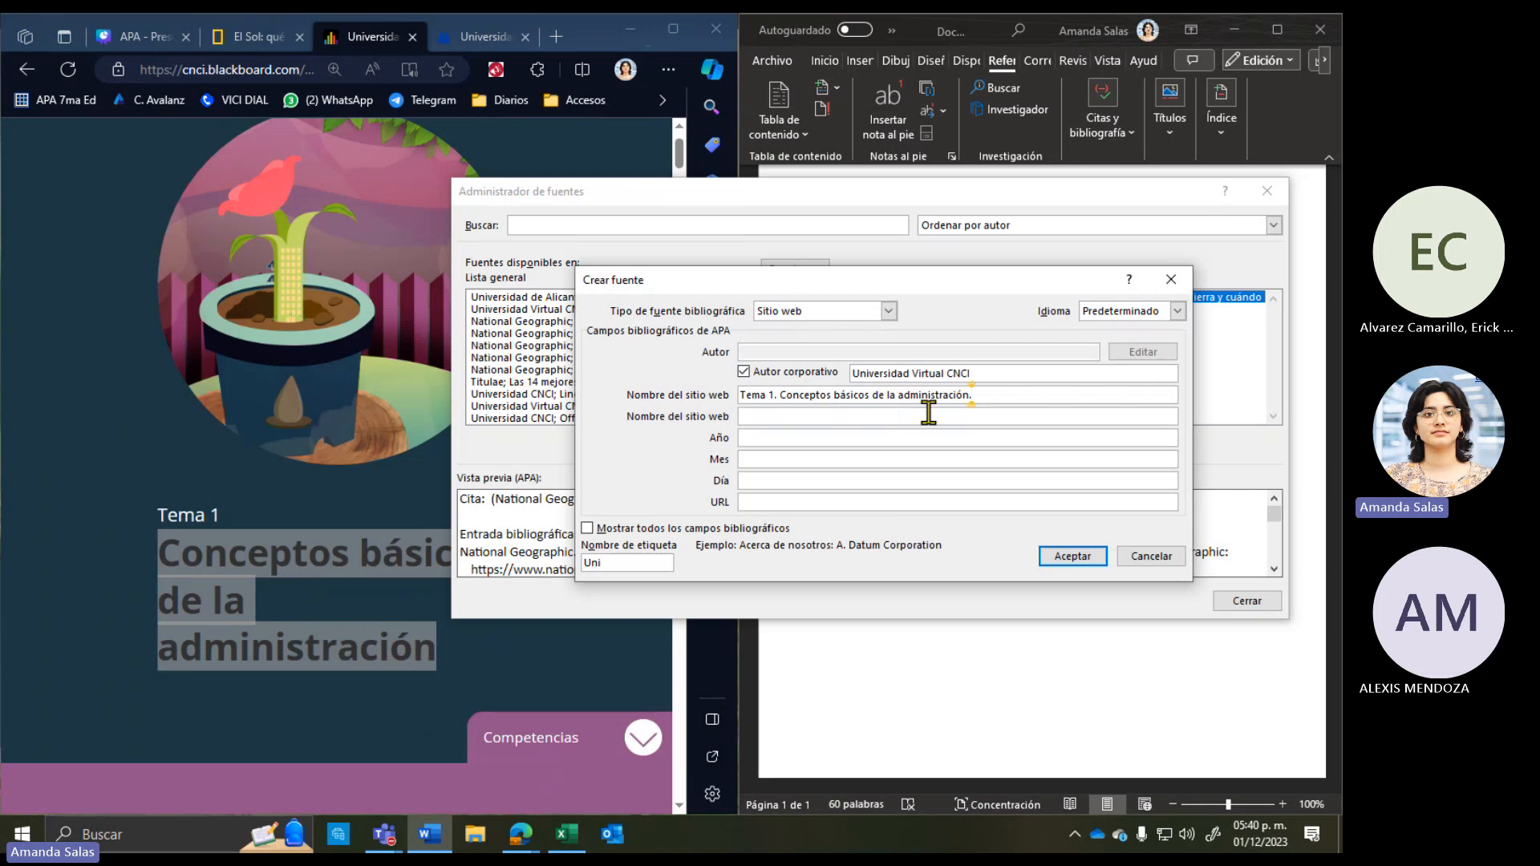
# Step: Scroll through the course page and select its web address
pyautogui.click(766, 416)
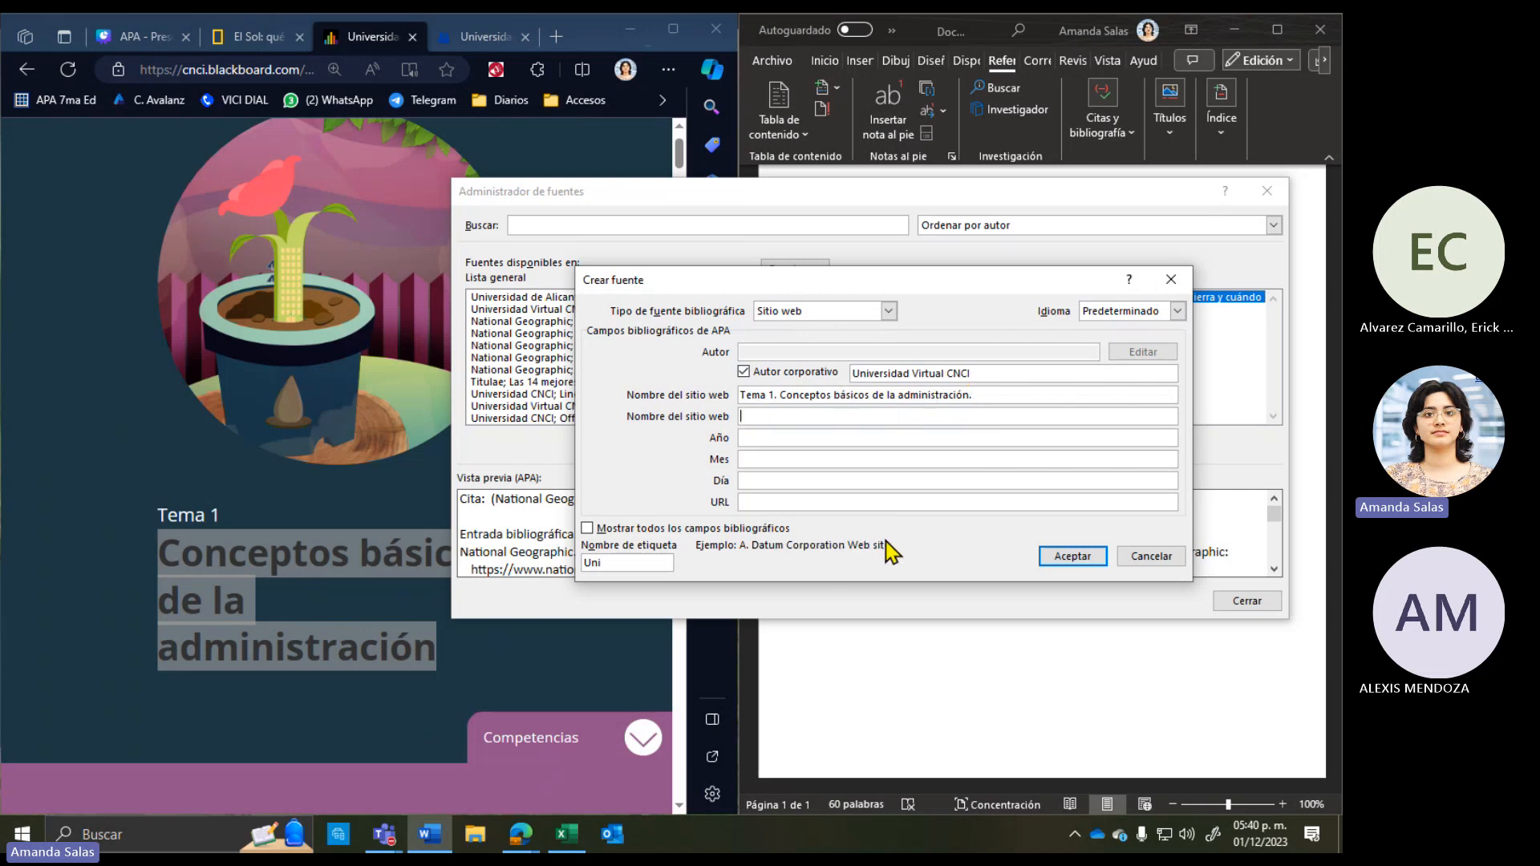
pyautogui.click(165, 605)
pyautogui.scroll(-10, 164, 606)
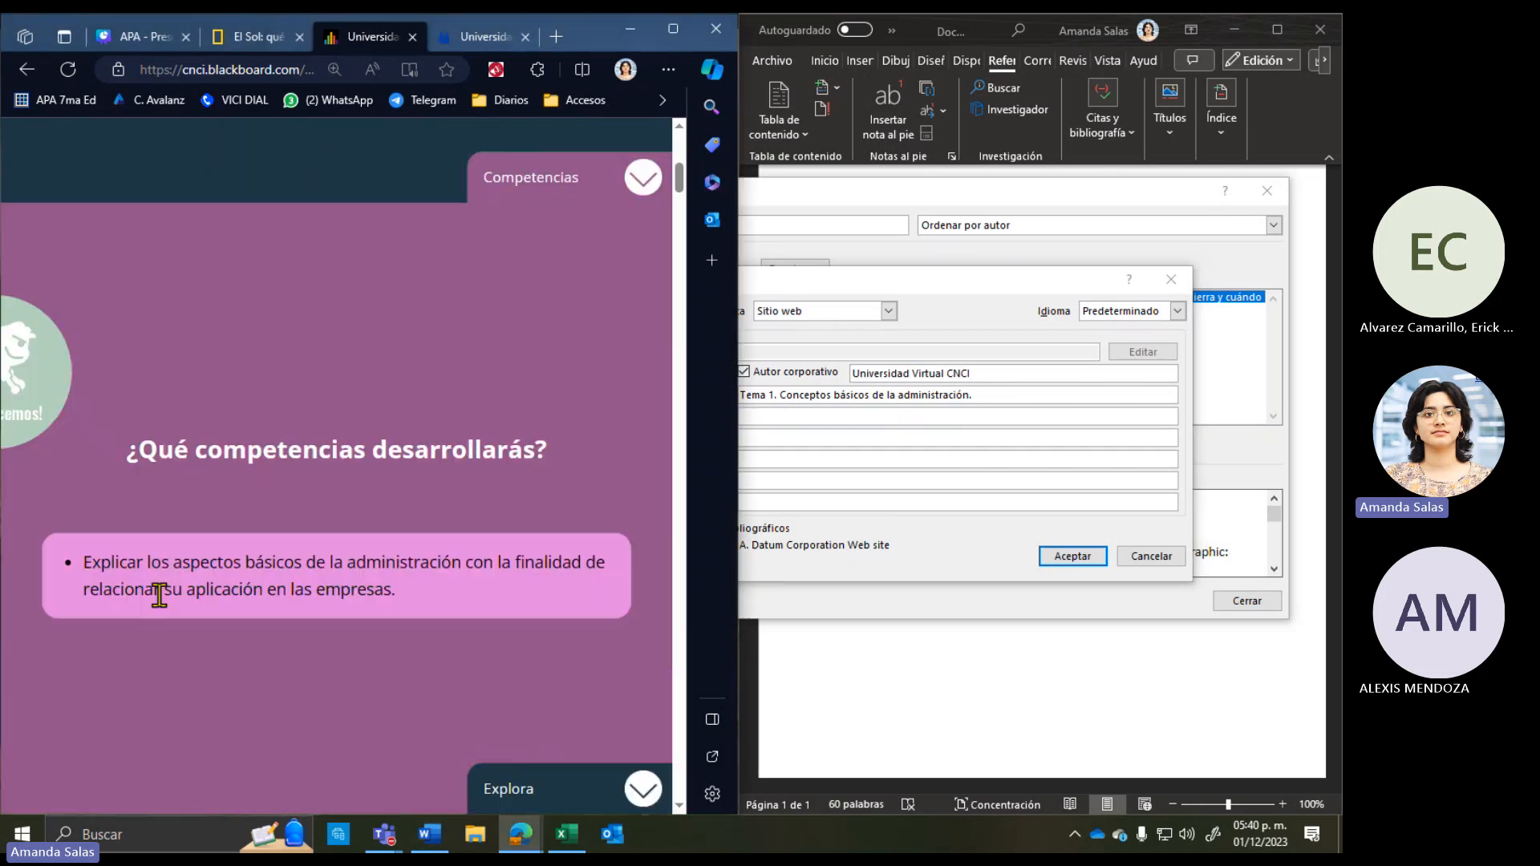
pyautogui.scroll(-15, 165, 608)
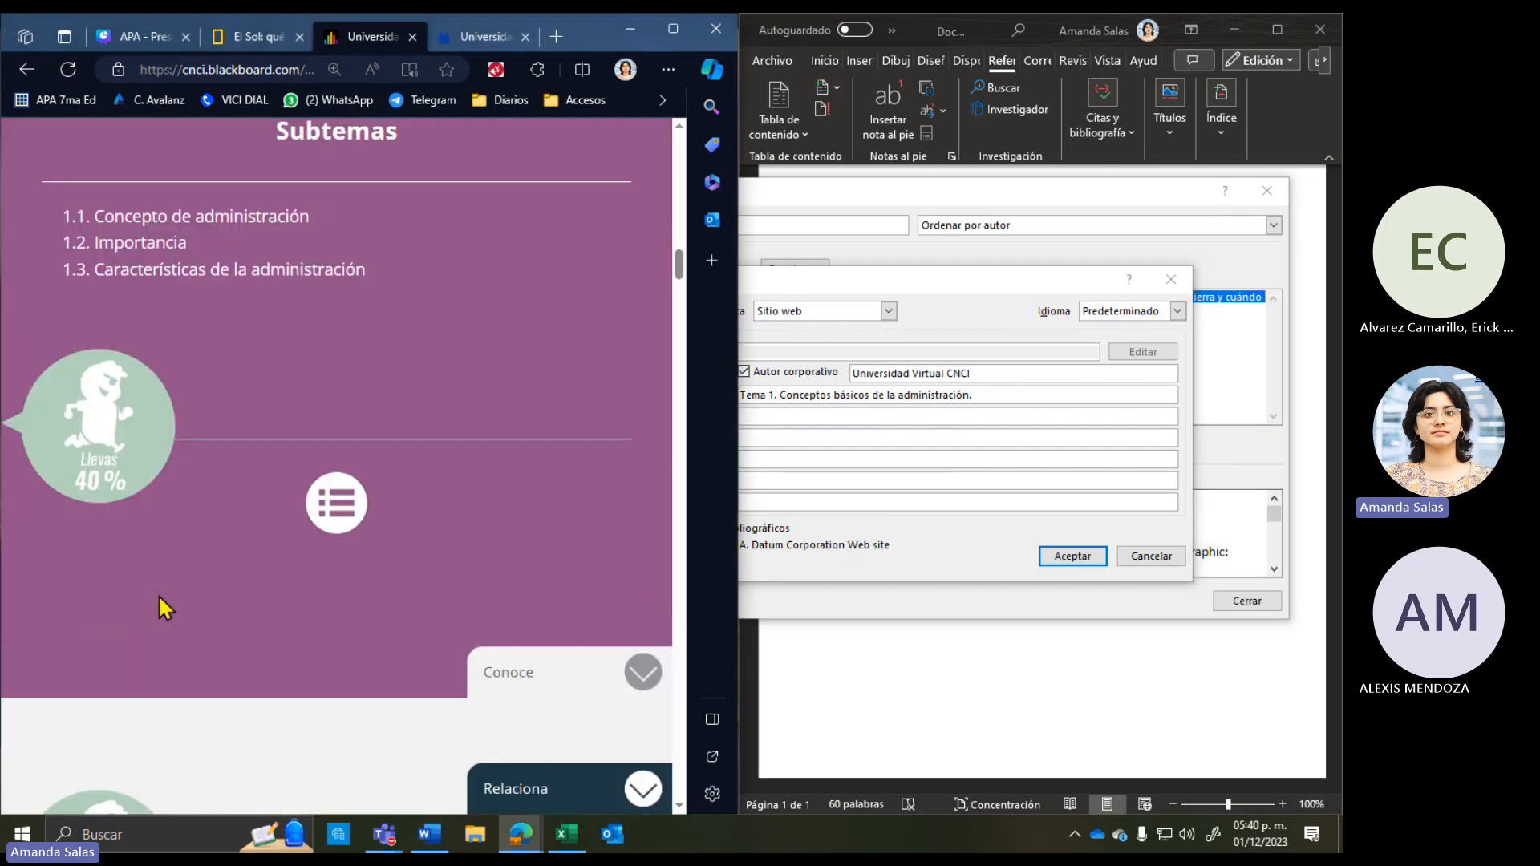
pyautogui.scroll(8, 163, 609)
pyautogui.scroll(15, 163, 608)
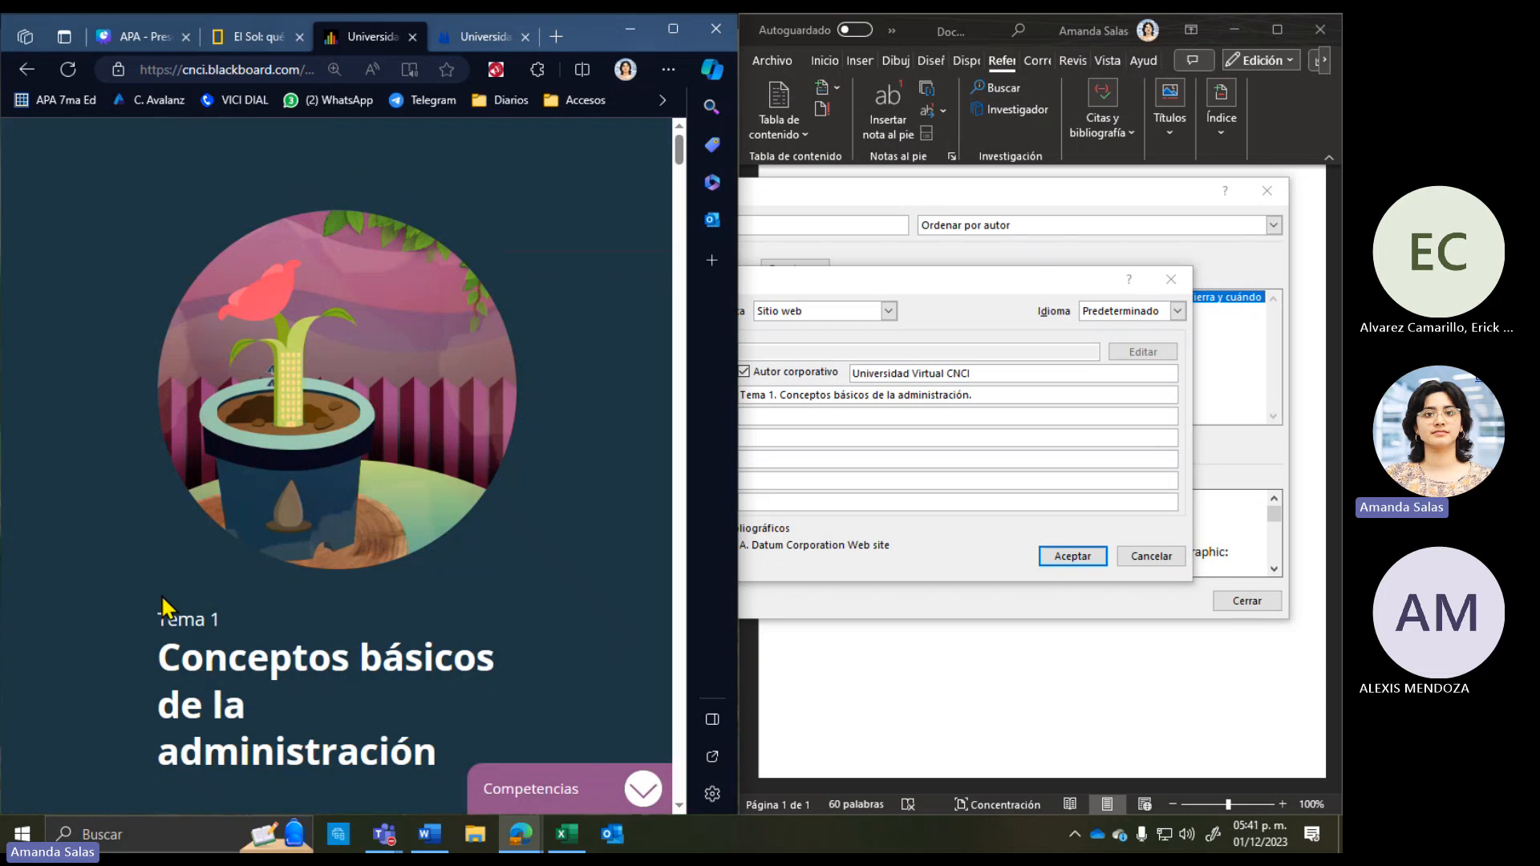
pyautogui.click(229, 70)
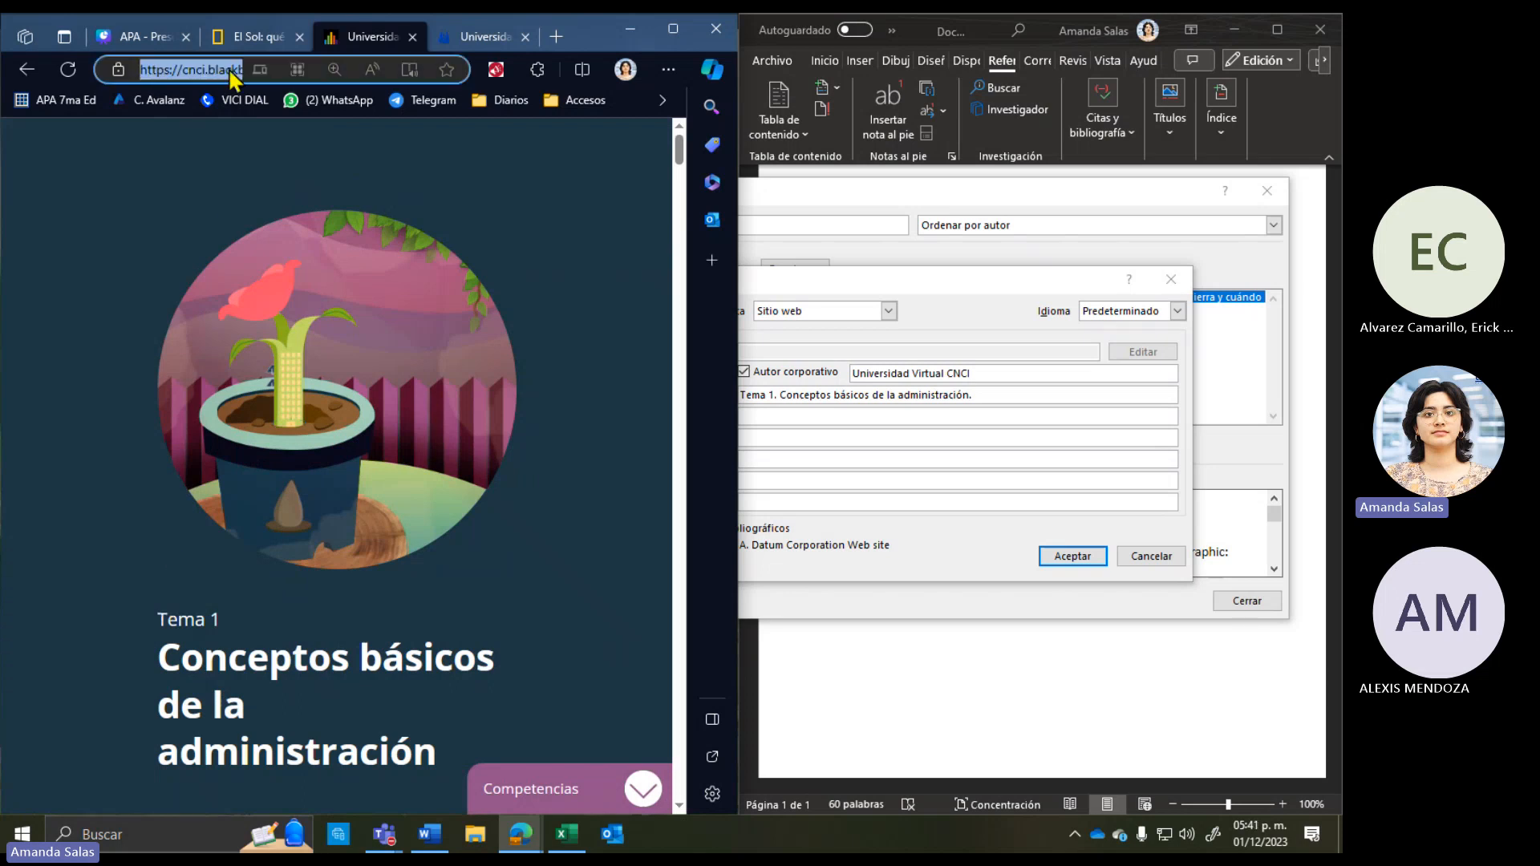
# Step: Read Blackboard from the course address and enter it as the website name
pyautogui.click(673, 29)
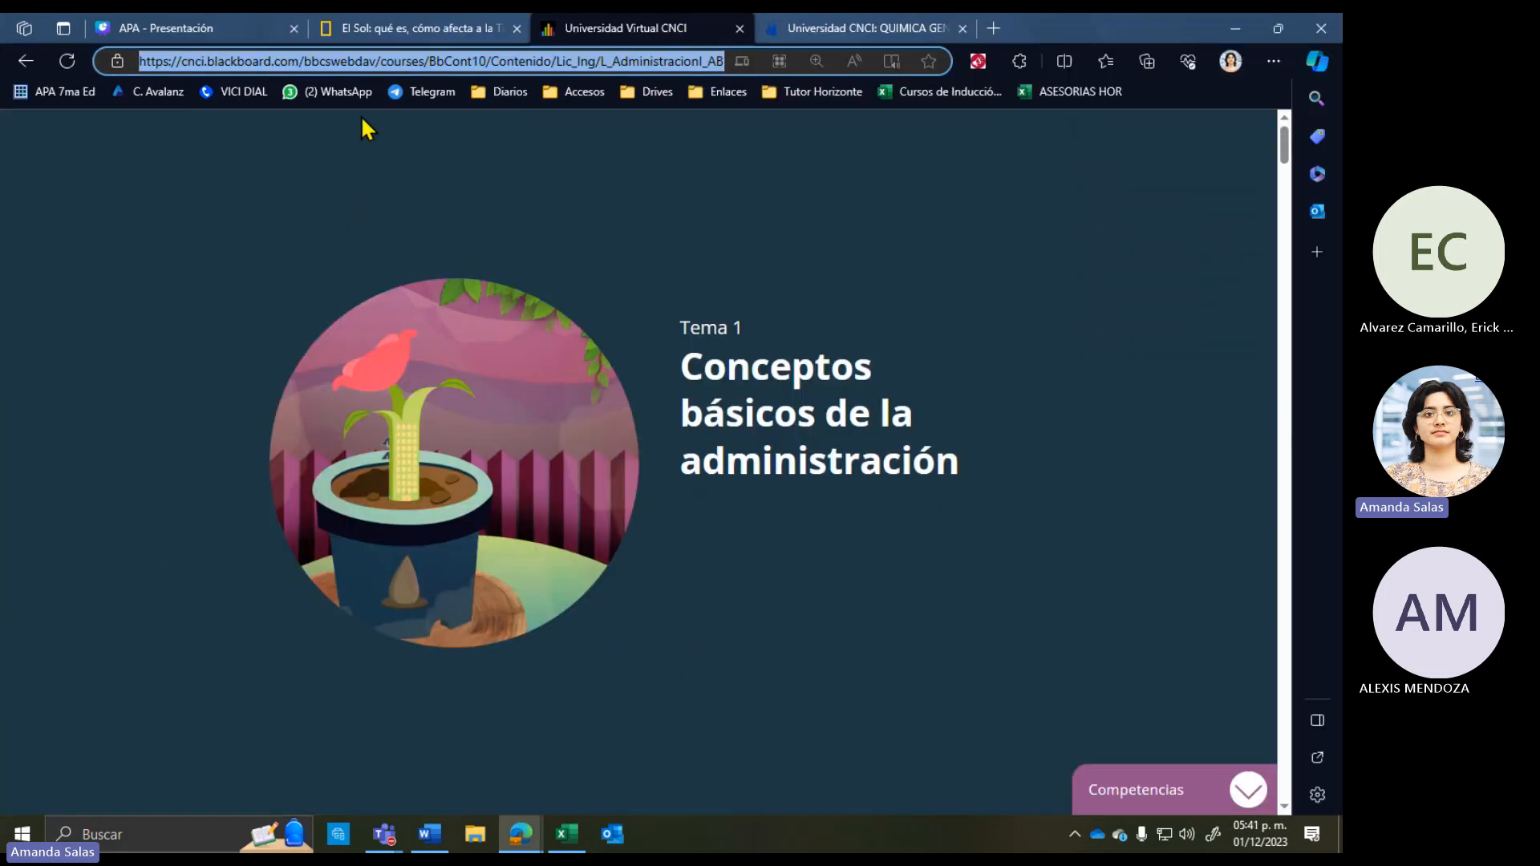
pyautogui.click(239, 60)
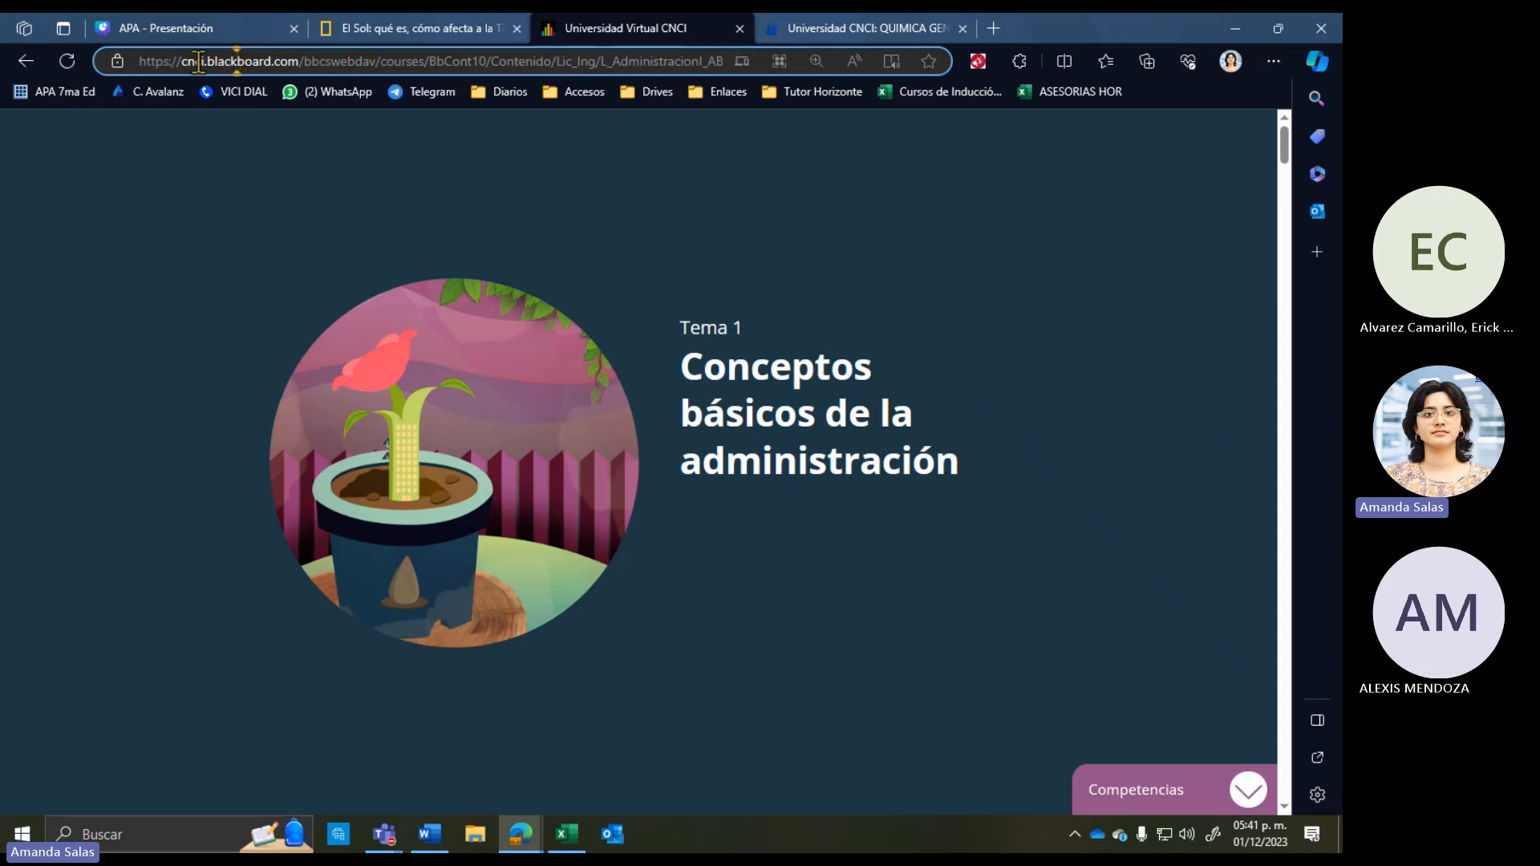
pyautogui.moveTo(214, 61); pyautogui.dragTo(274, 61)
pyautogui.moveTo(1048, 24); pyautogui.dragTo(4, 4)
pyautogui.click(96, 419)
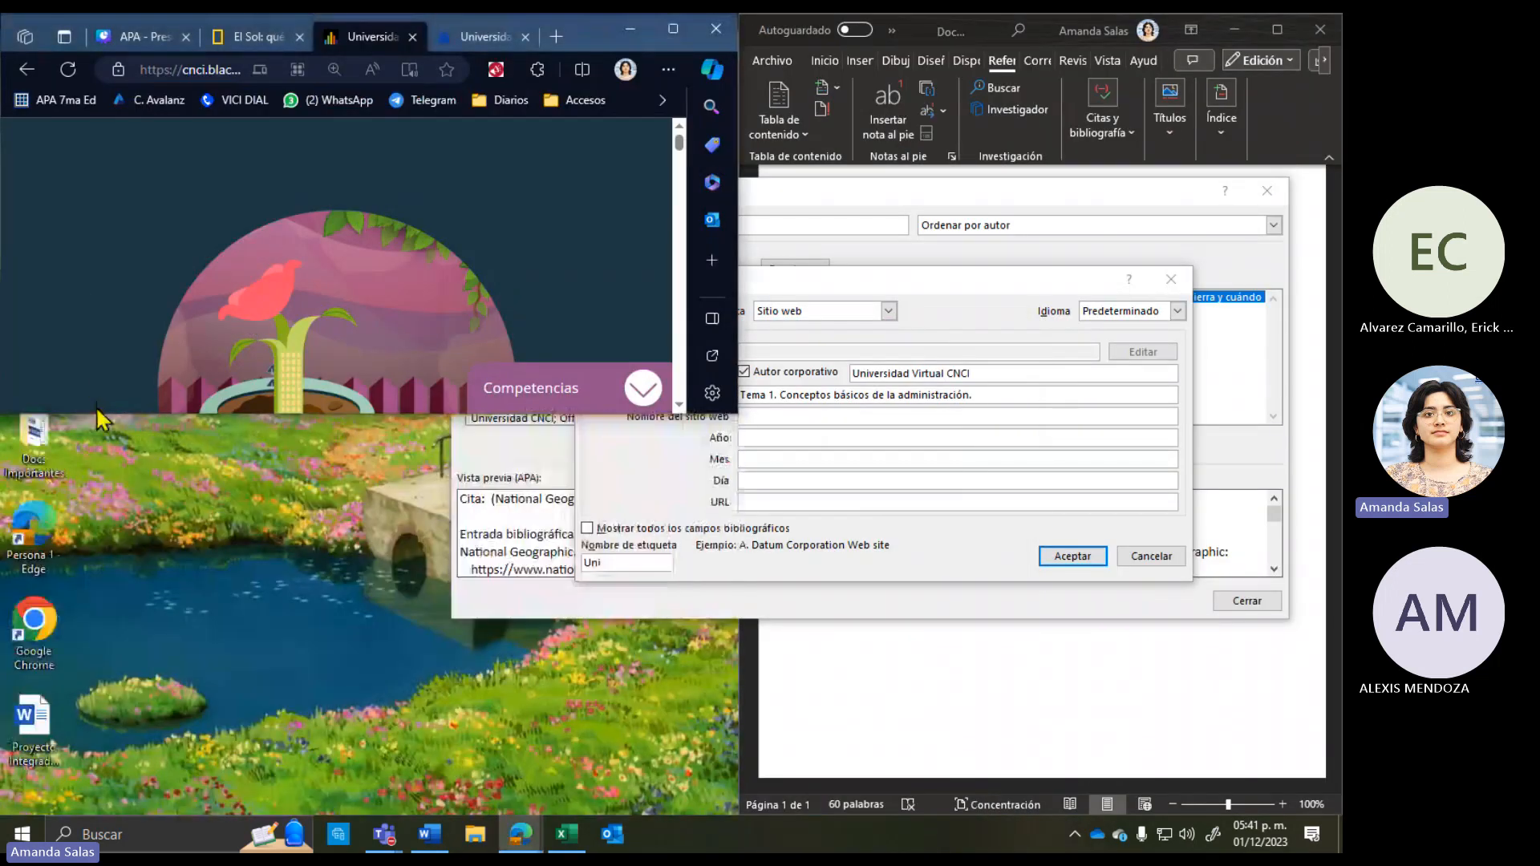
pyautogui.doubleClick(100, 415)
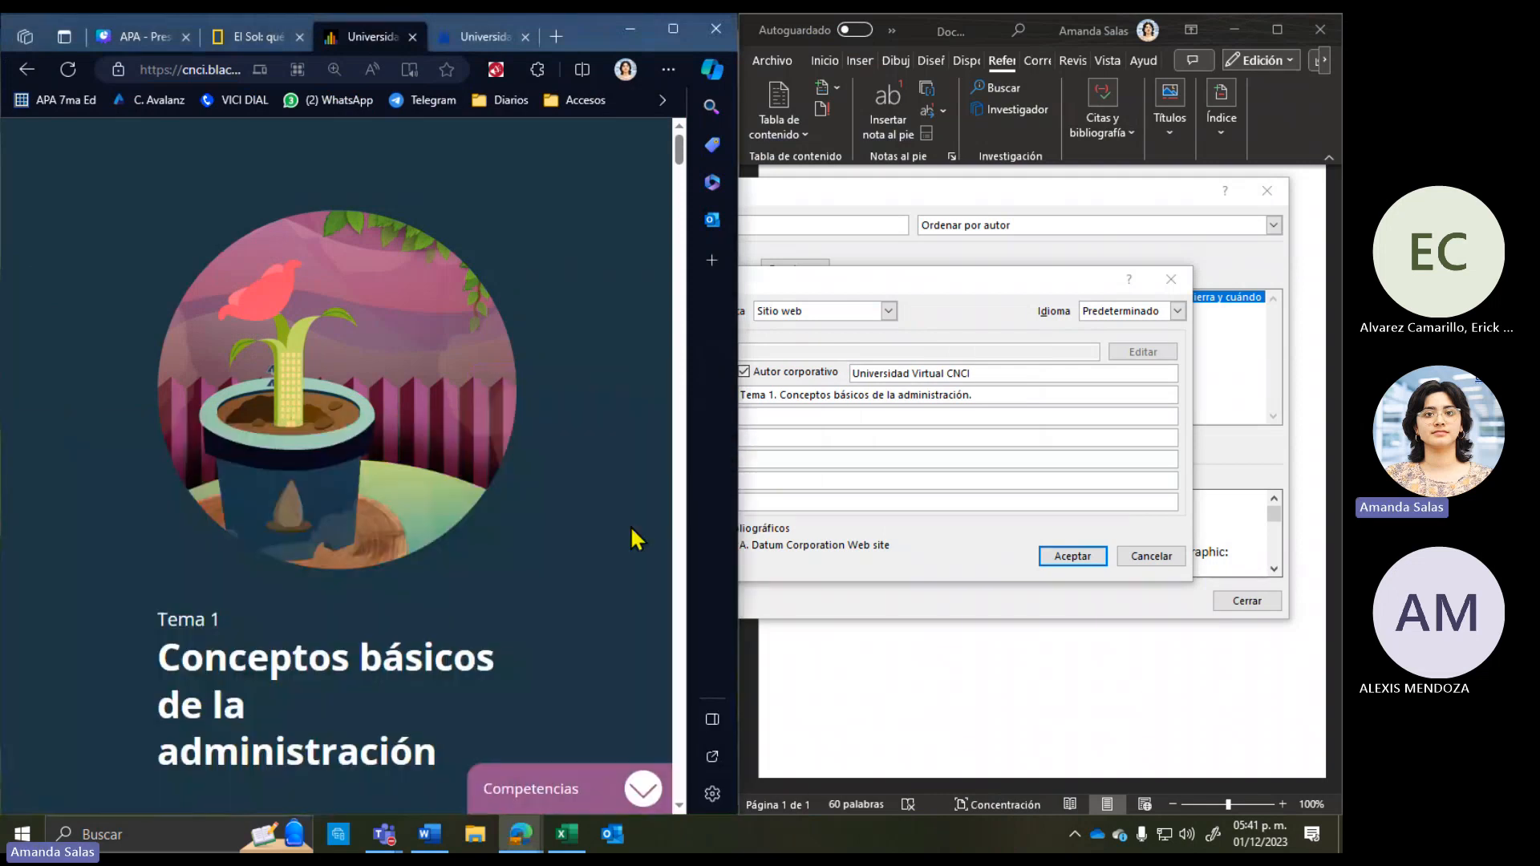
pyautogui.click(784, 415)
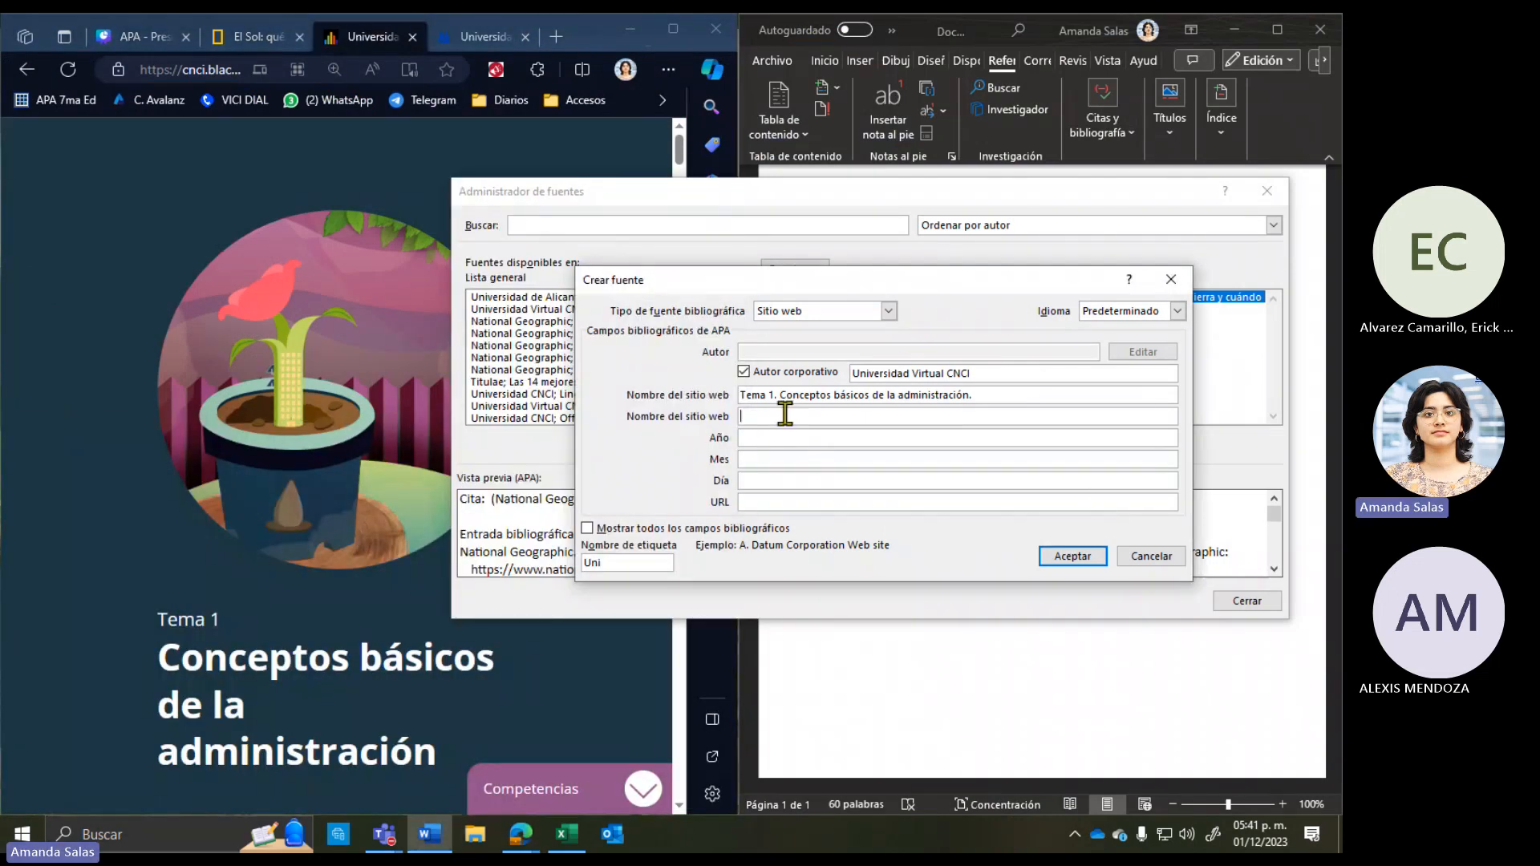
pyautogui.write('Blackboard')
pyautogui.press('Tab')
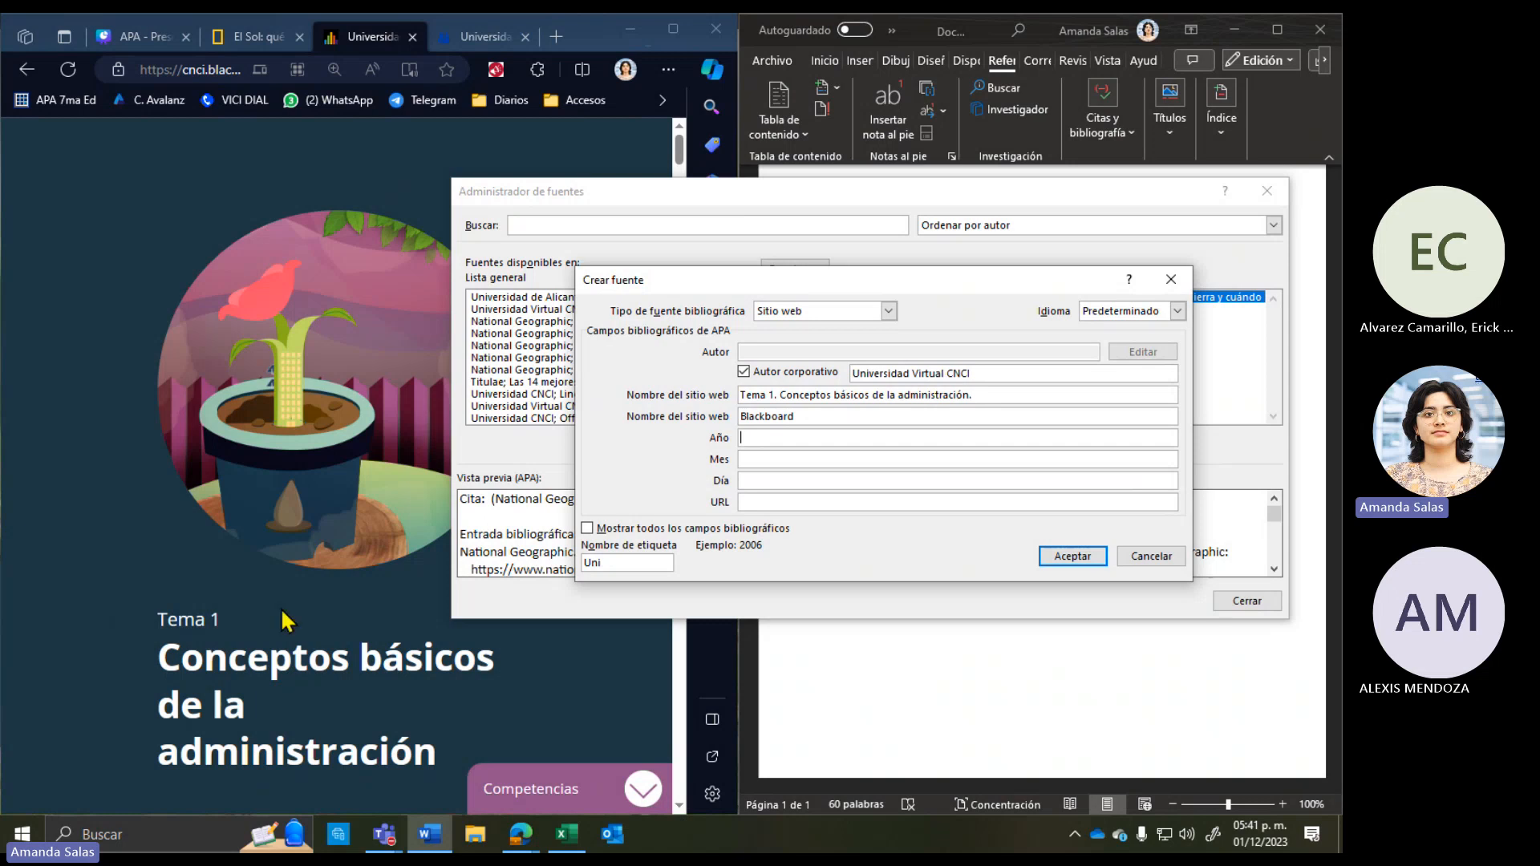
# Step: Enter the date 1 Diciembre 2023 in the source's year, month and day fields
pyautogui.click(409, 637)
pyautogui.scroll(-10, 218, 651)
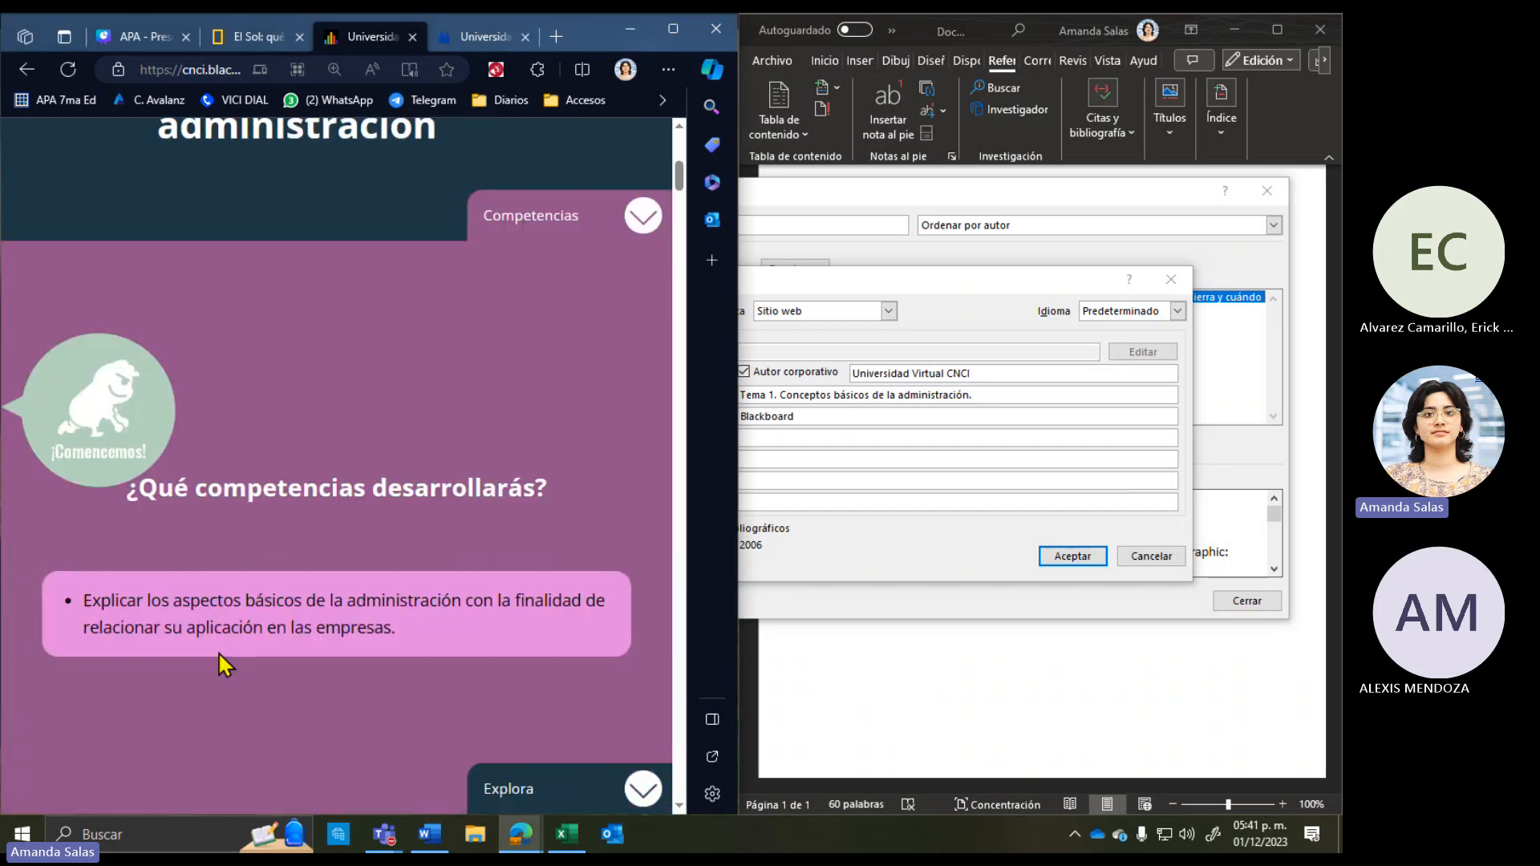
pyautogui.scroll(10, 218, 651)
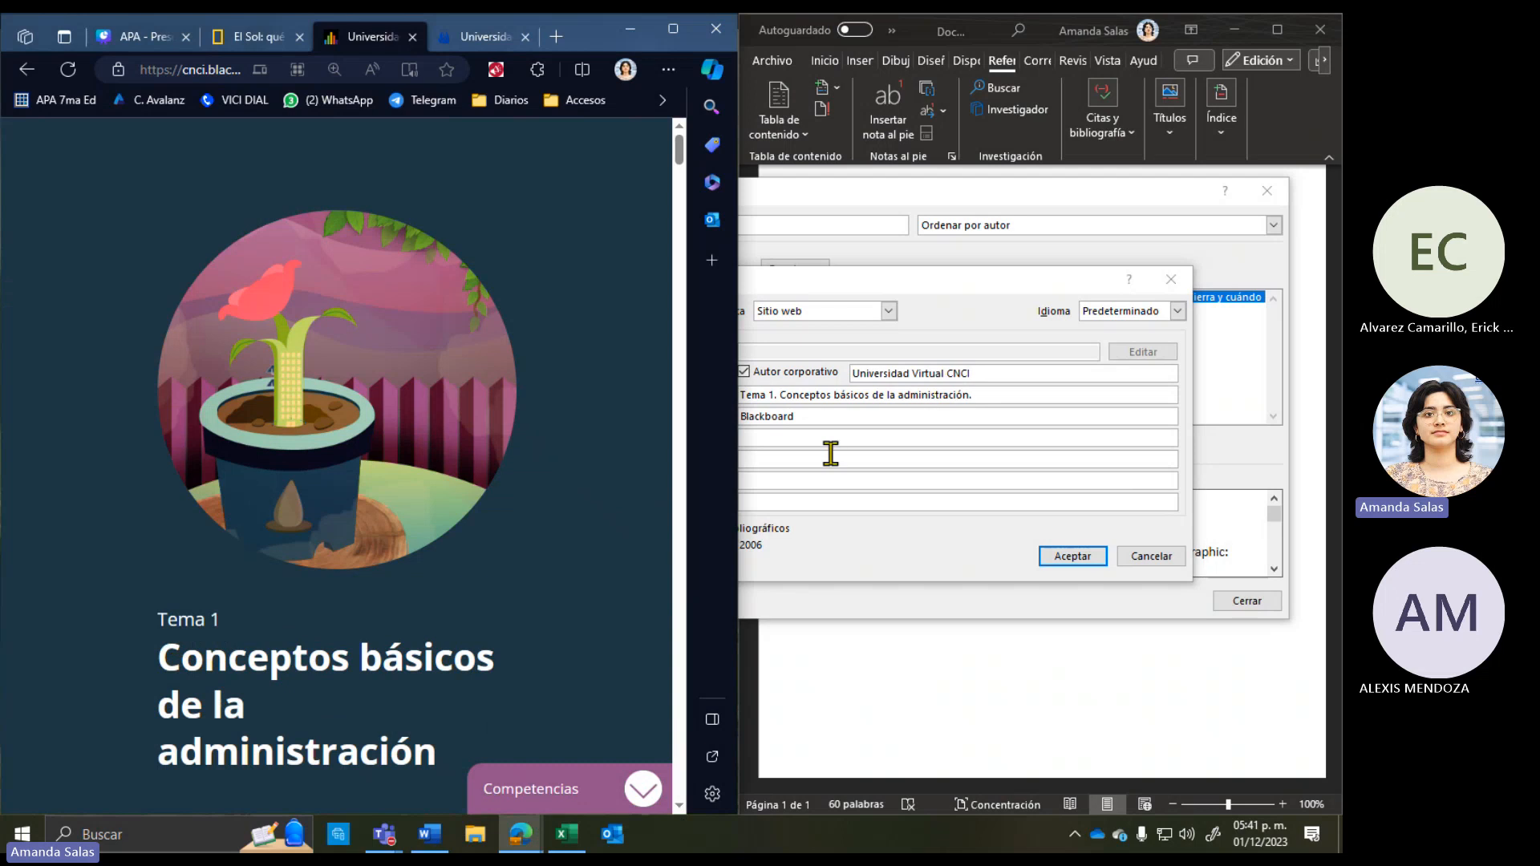
pyautogui.scroll(-5, 305, 702)
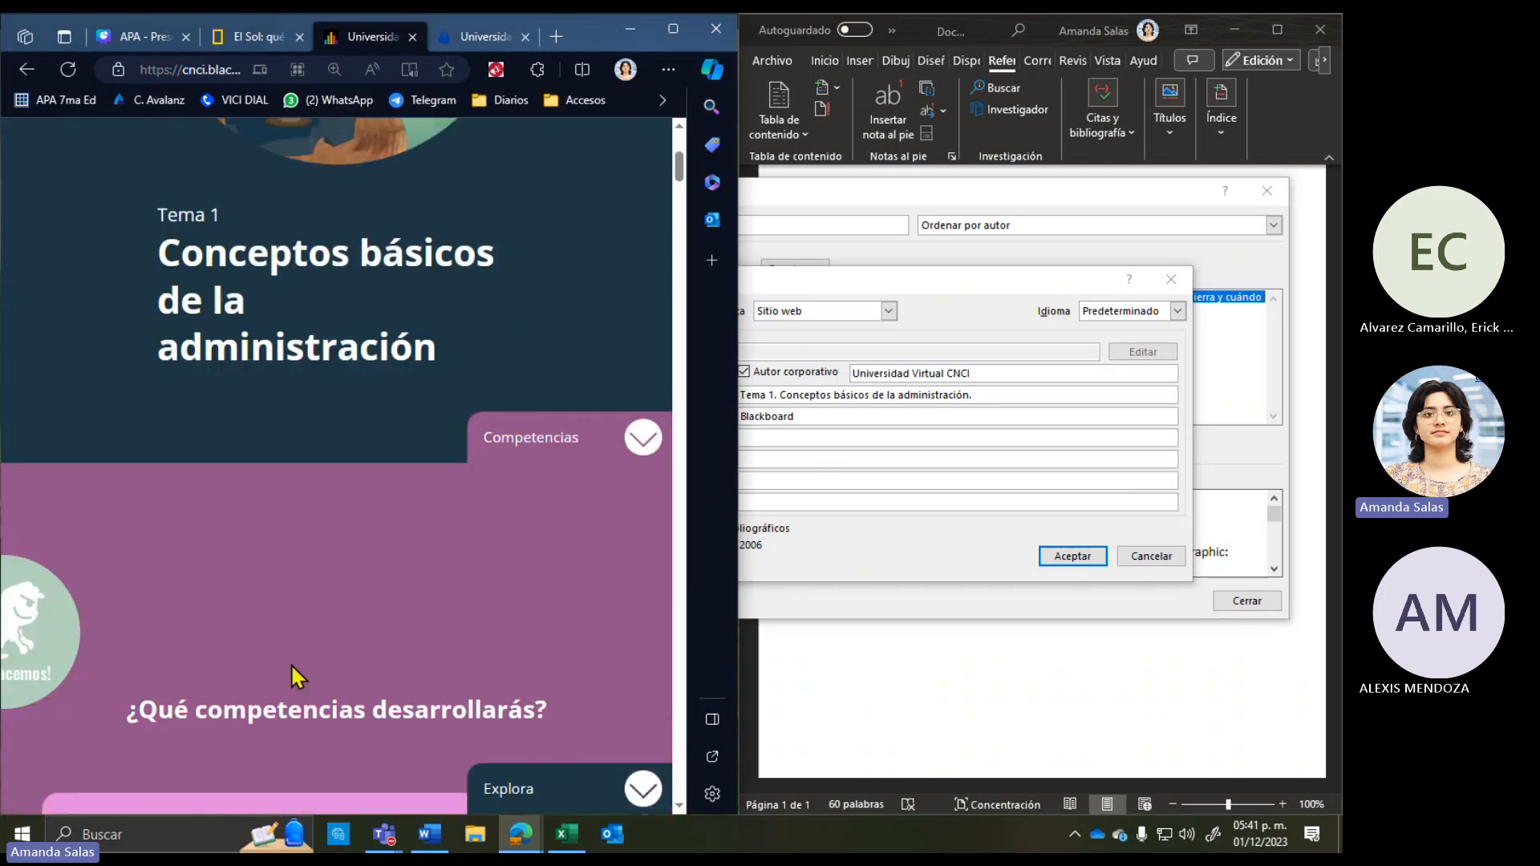
pyautogui.scroll(5, 255, 437)
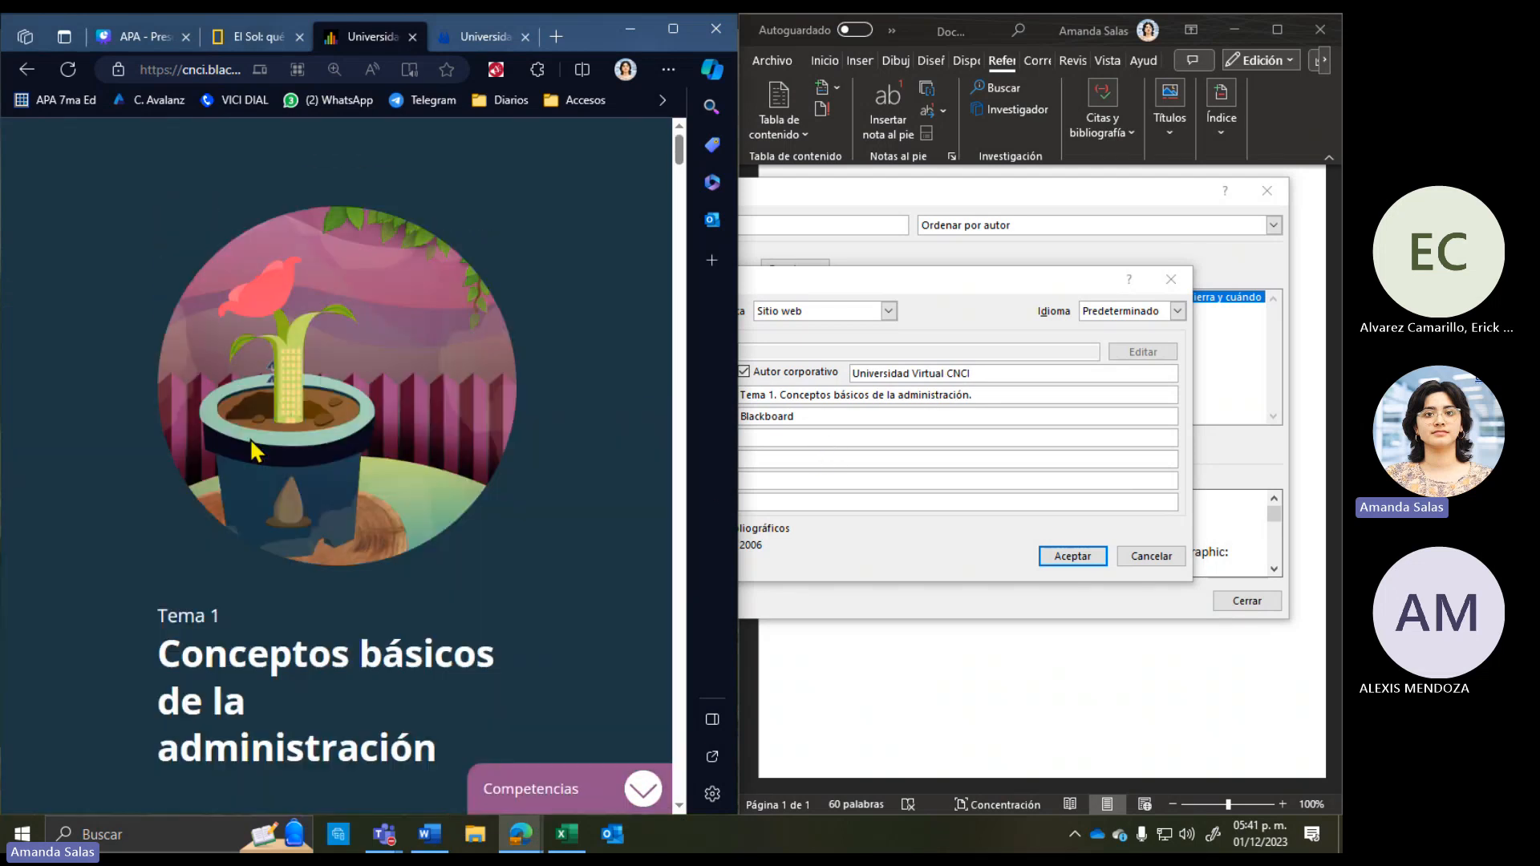
pyautogui.click(781, 440)
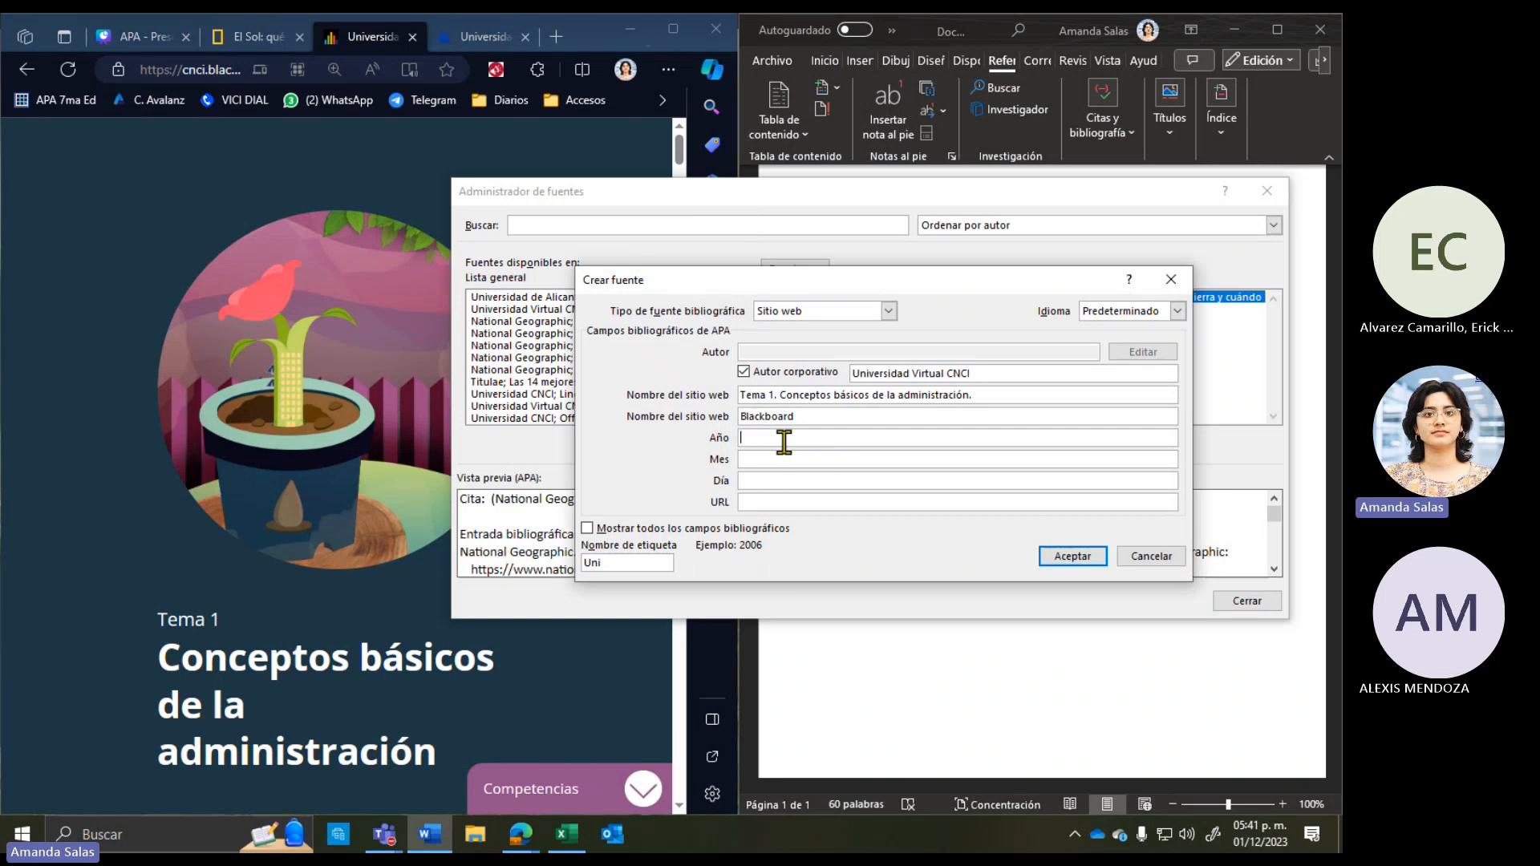
pyautogui.click(760, 479)
pyautogui.click(769, 439)
pyautogui.click(805, 461)
pyautogui.write('Diciembre')
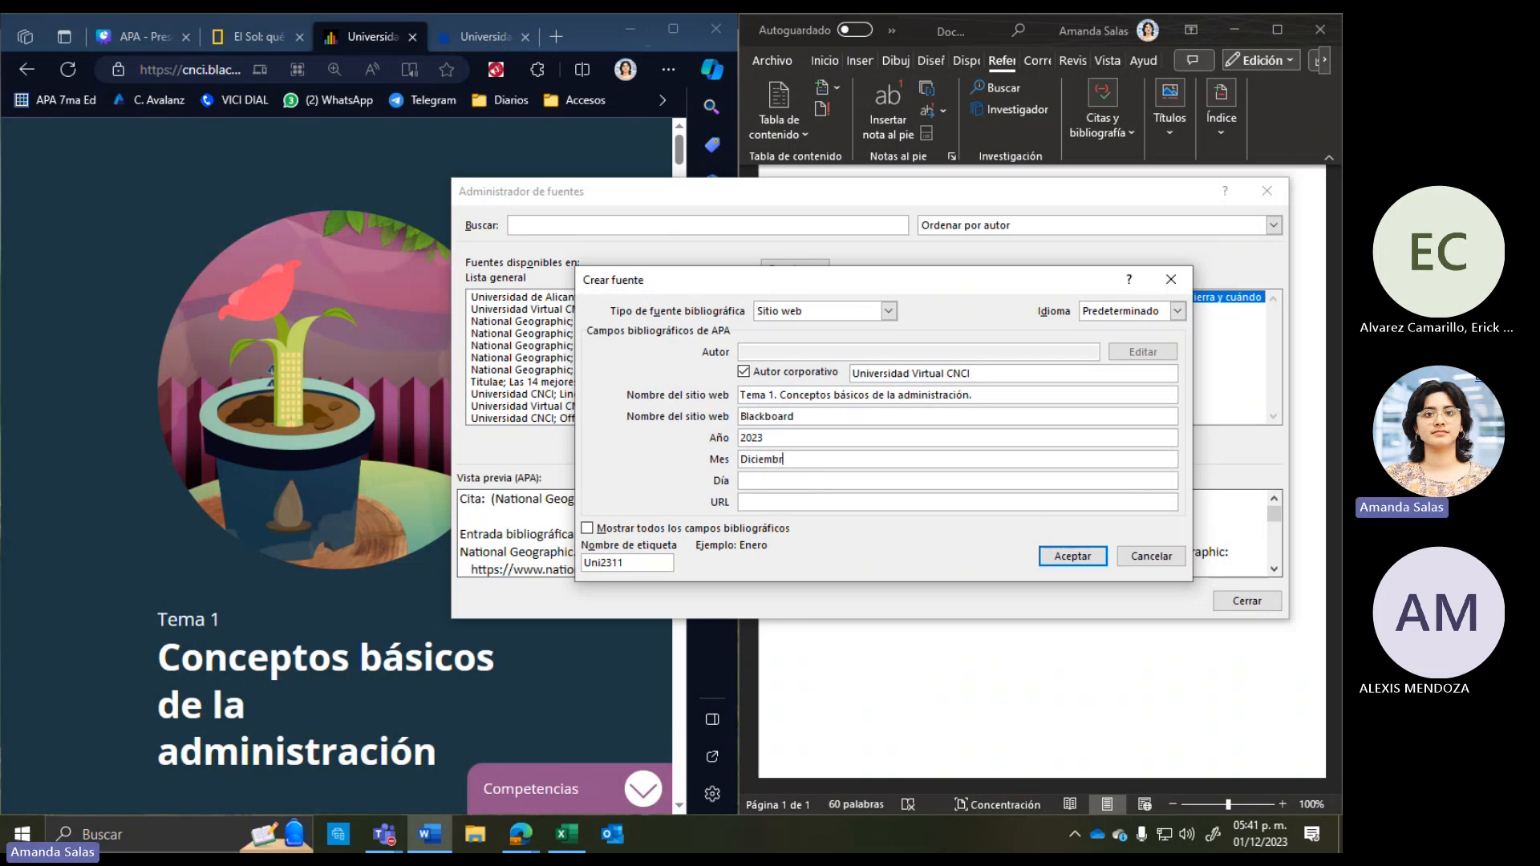
pyautogui.click(838, 480)
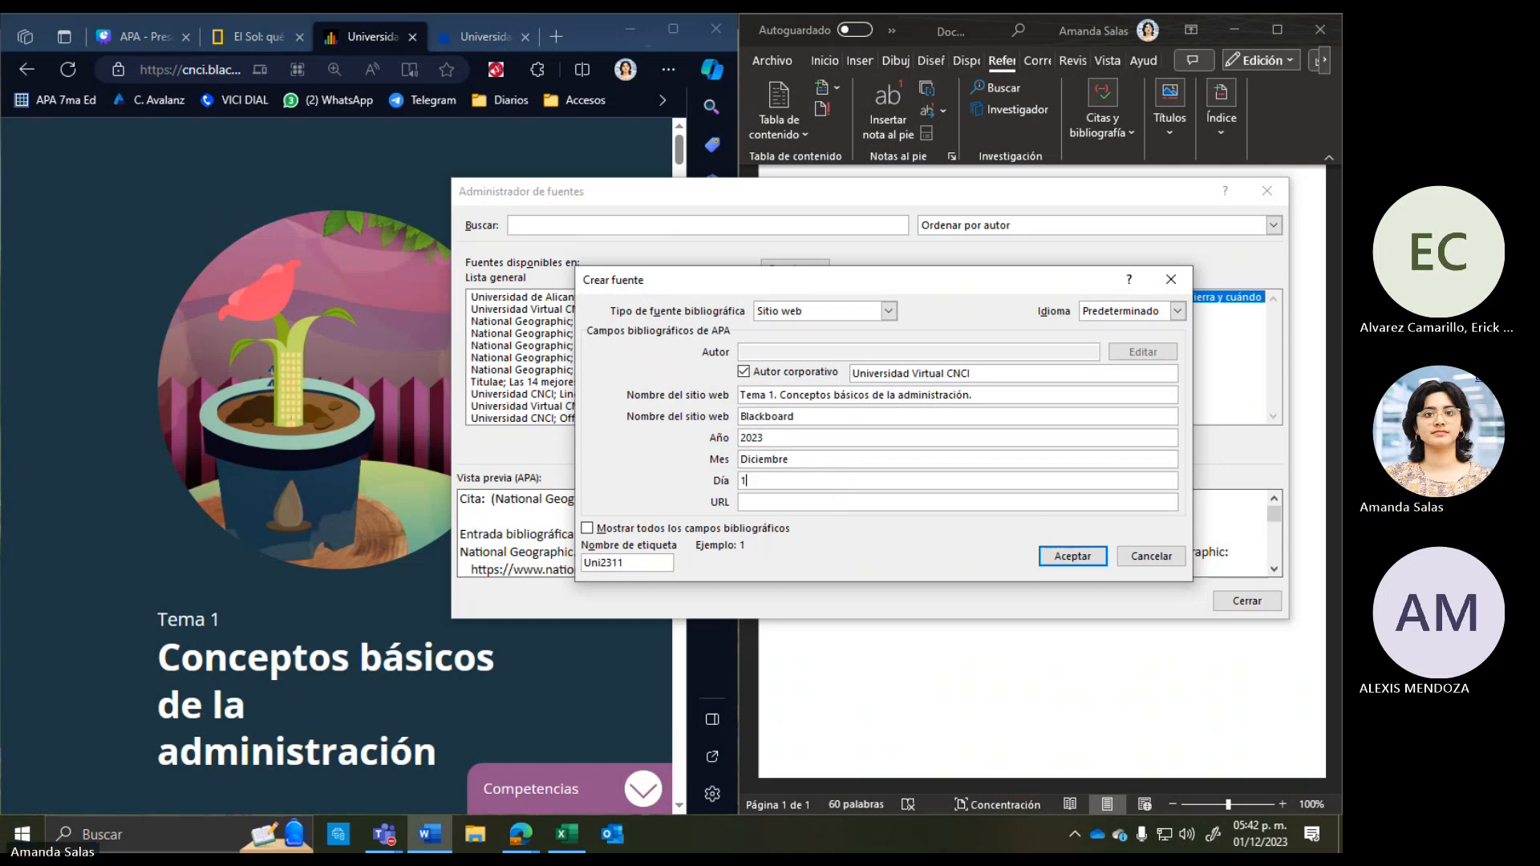
pyautogui.click(782, 499)
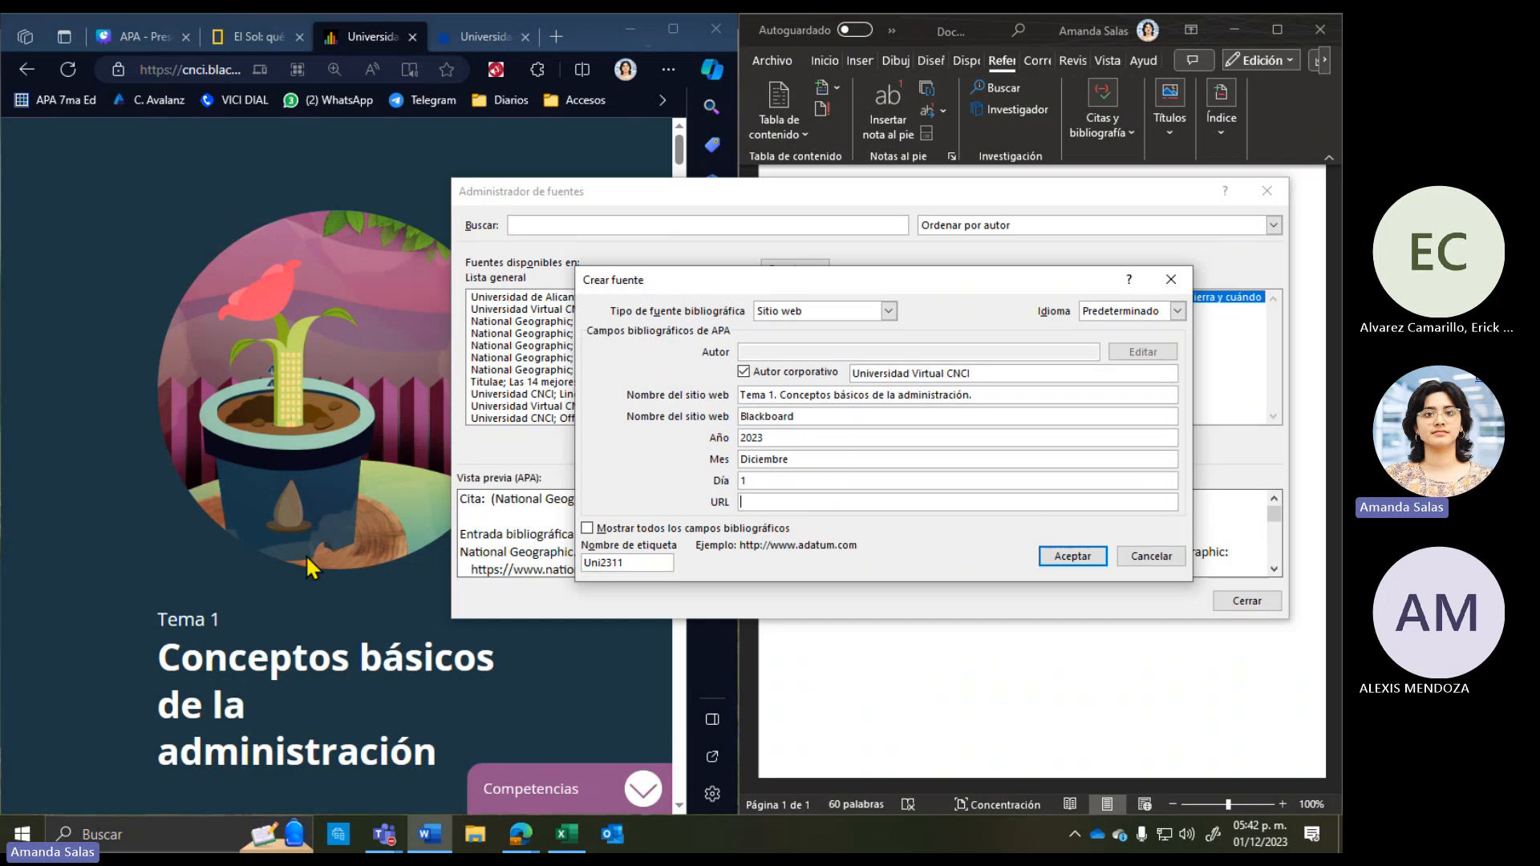
pyautogui.click(219, 597)
# Step: Copy the Blackboard course page's full web address from the browser
pyautogui.click(673, 30)
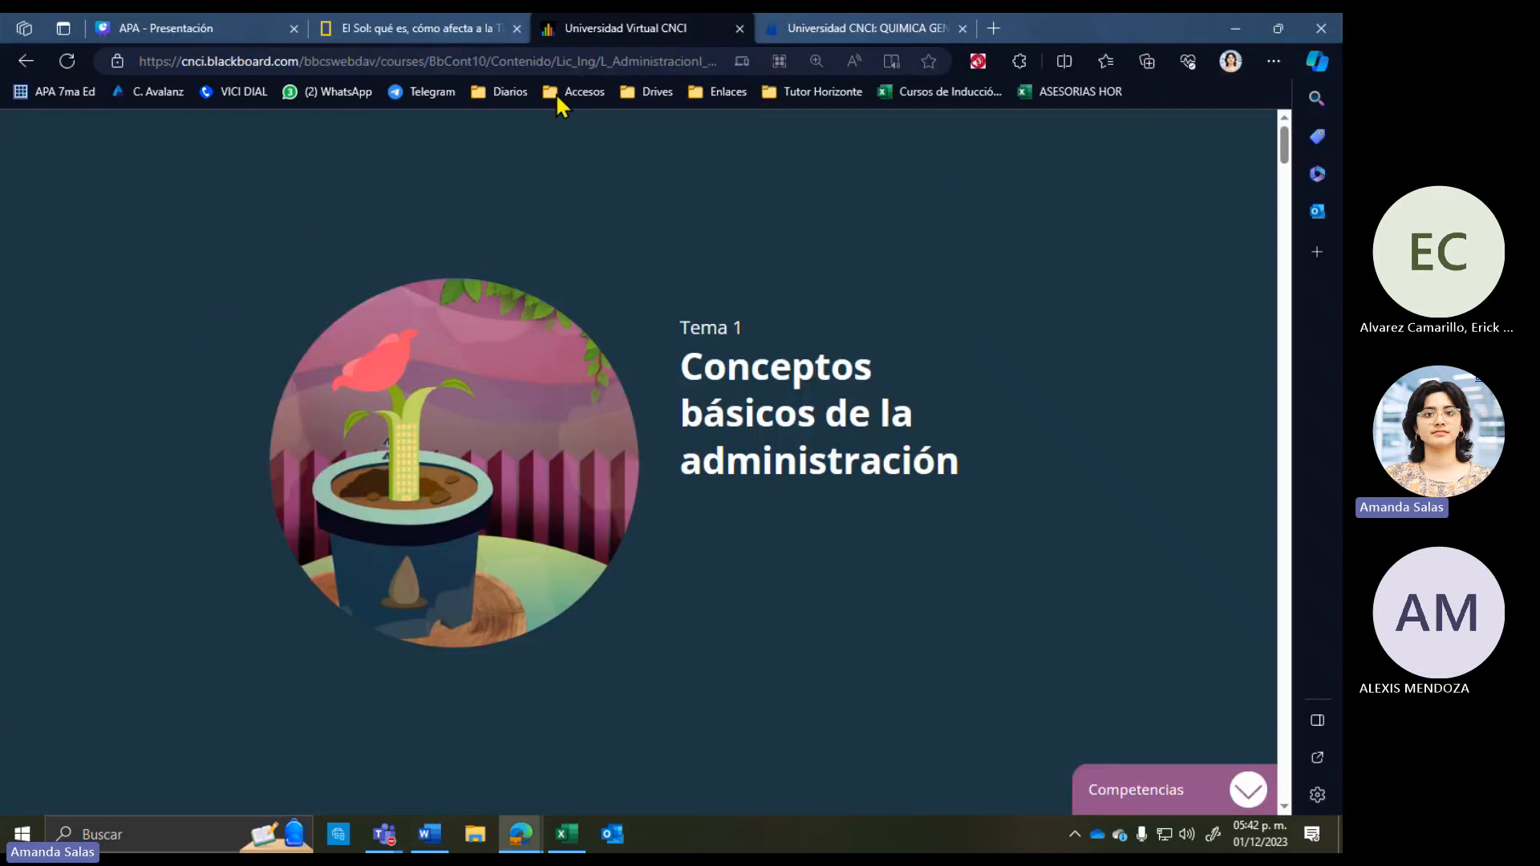
pyautogui.click(381, 60)
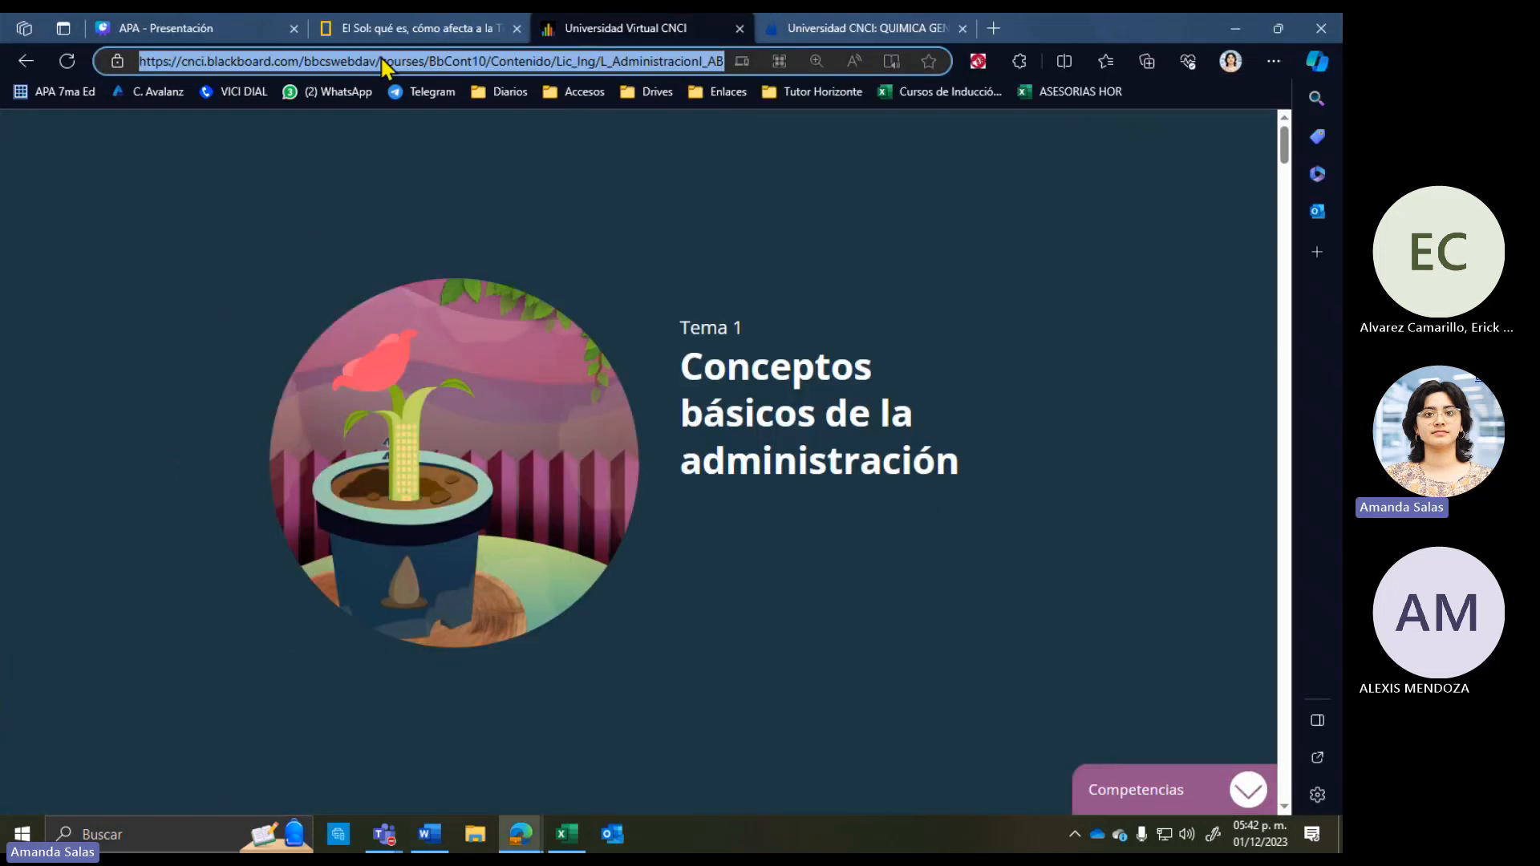
pyautogui.rightClick(383, 66)
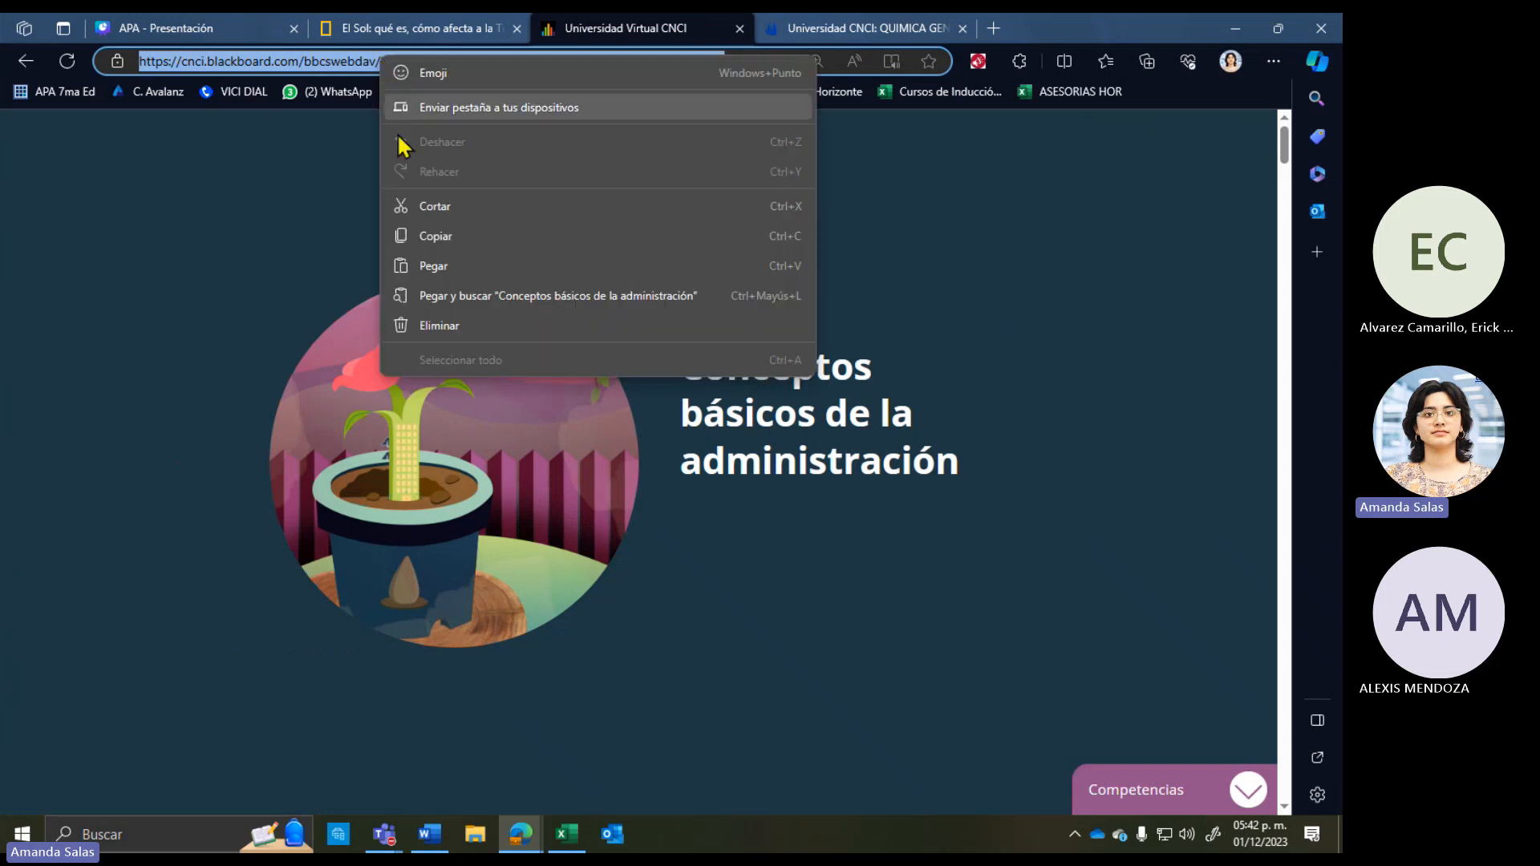
pyautogui.click(419, 233)
pyautogui.doubleClick(1109, 30)
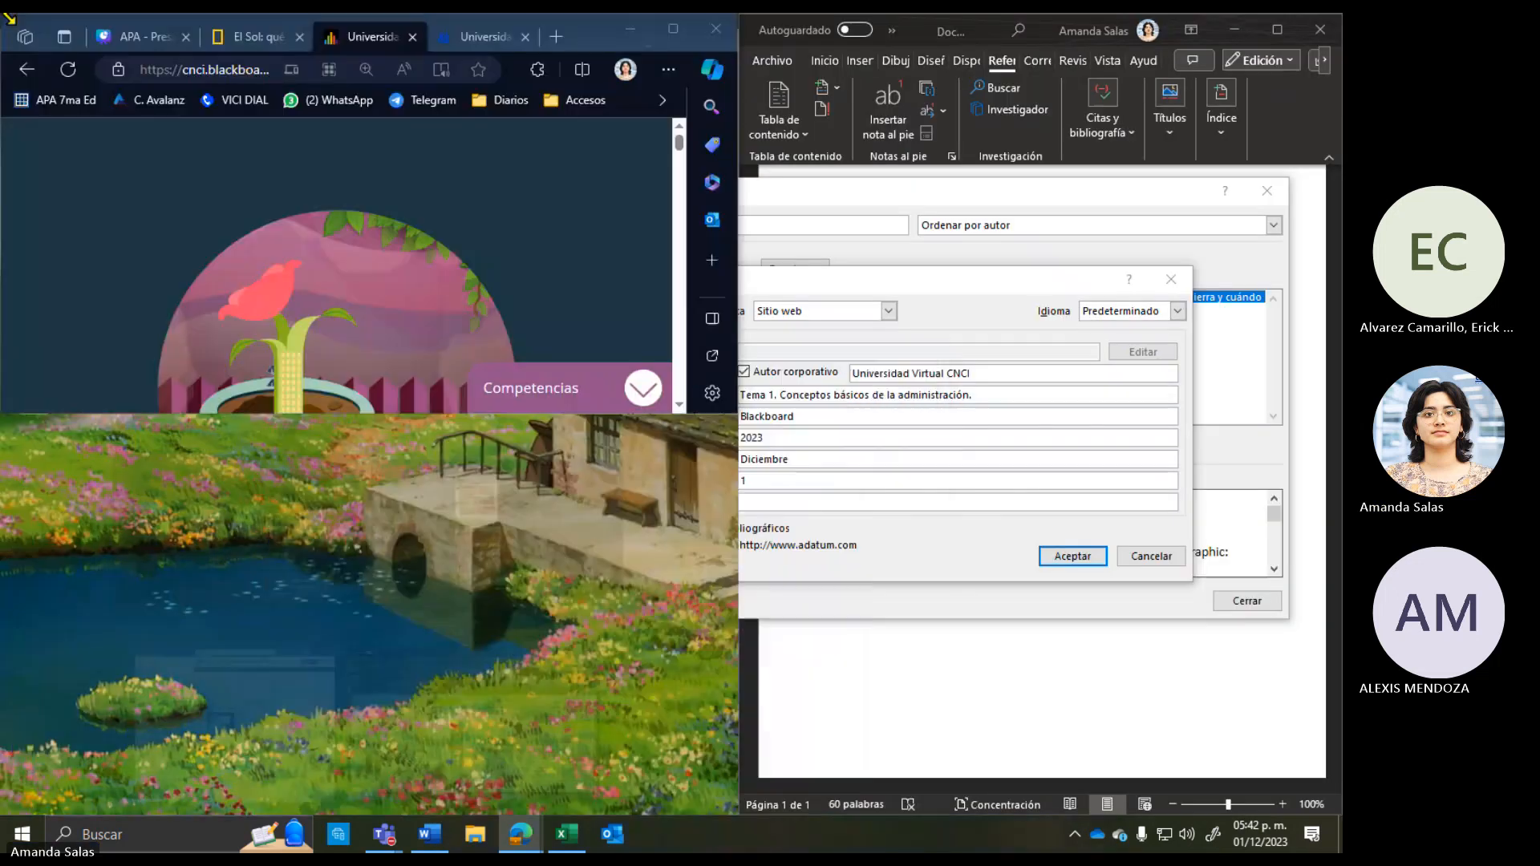
# Step: Paste the address into the URL field and accept the Tema 1 website source
pyautogui.click(976, 567)
pyautogui.rightClick(867, 505)
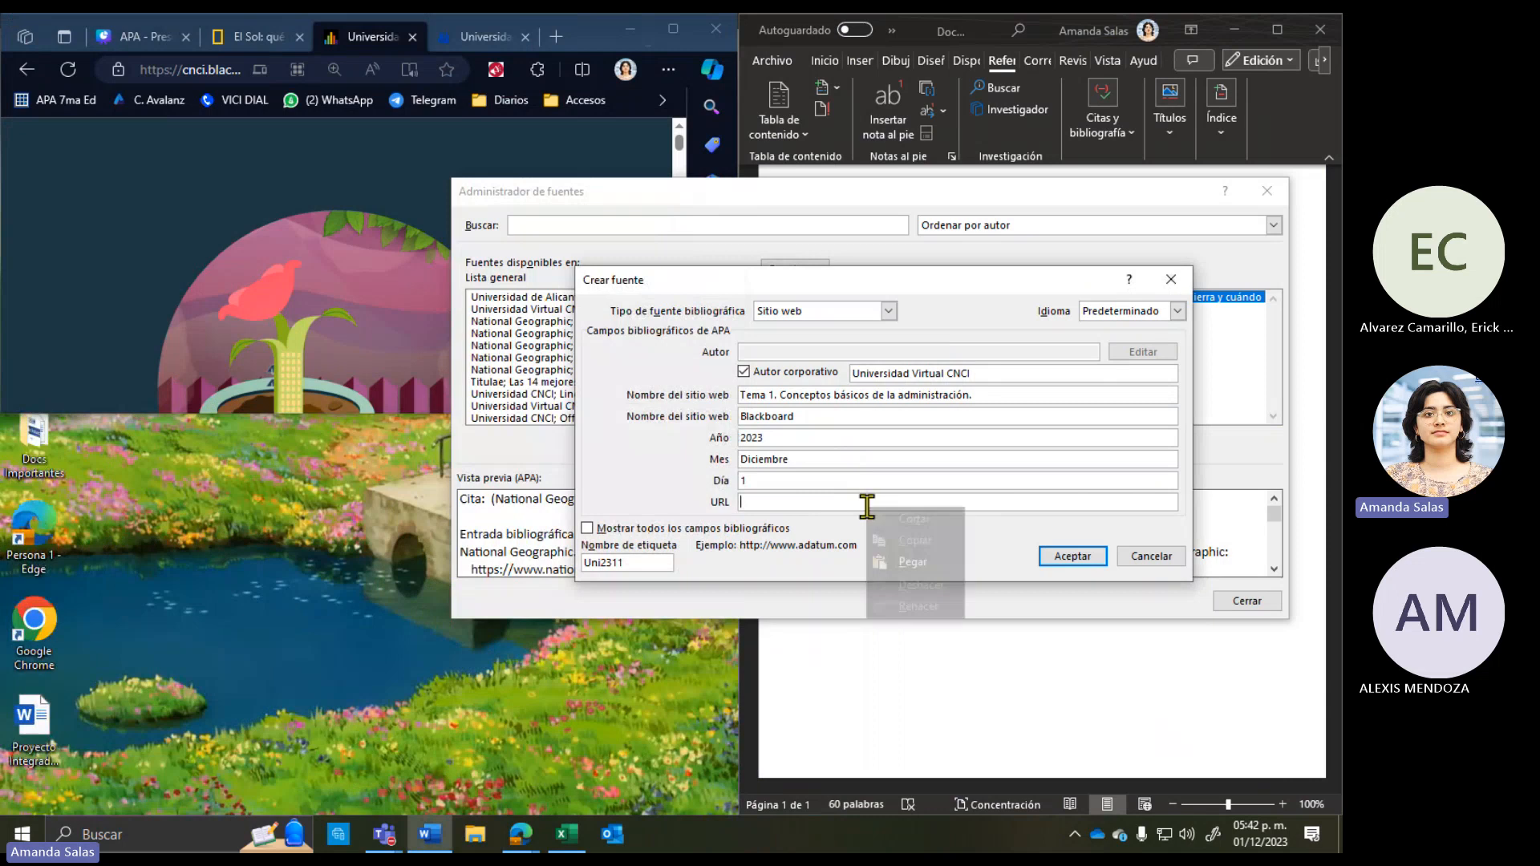
pyautogui.click(914, 568)
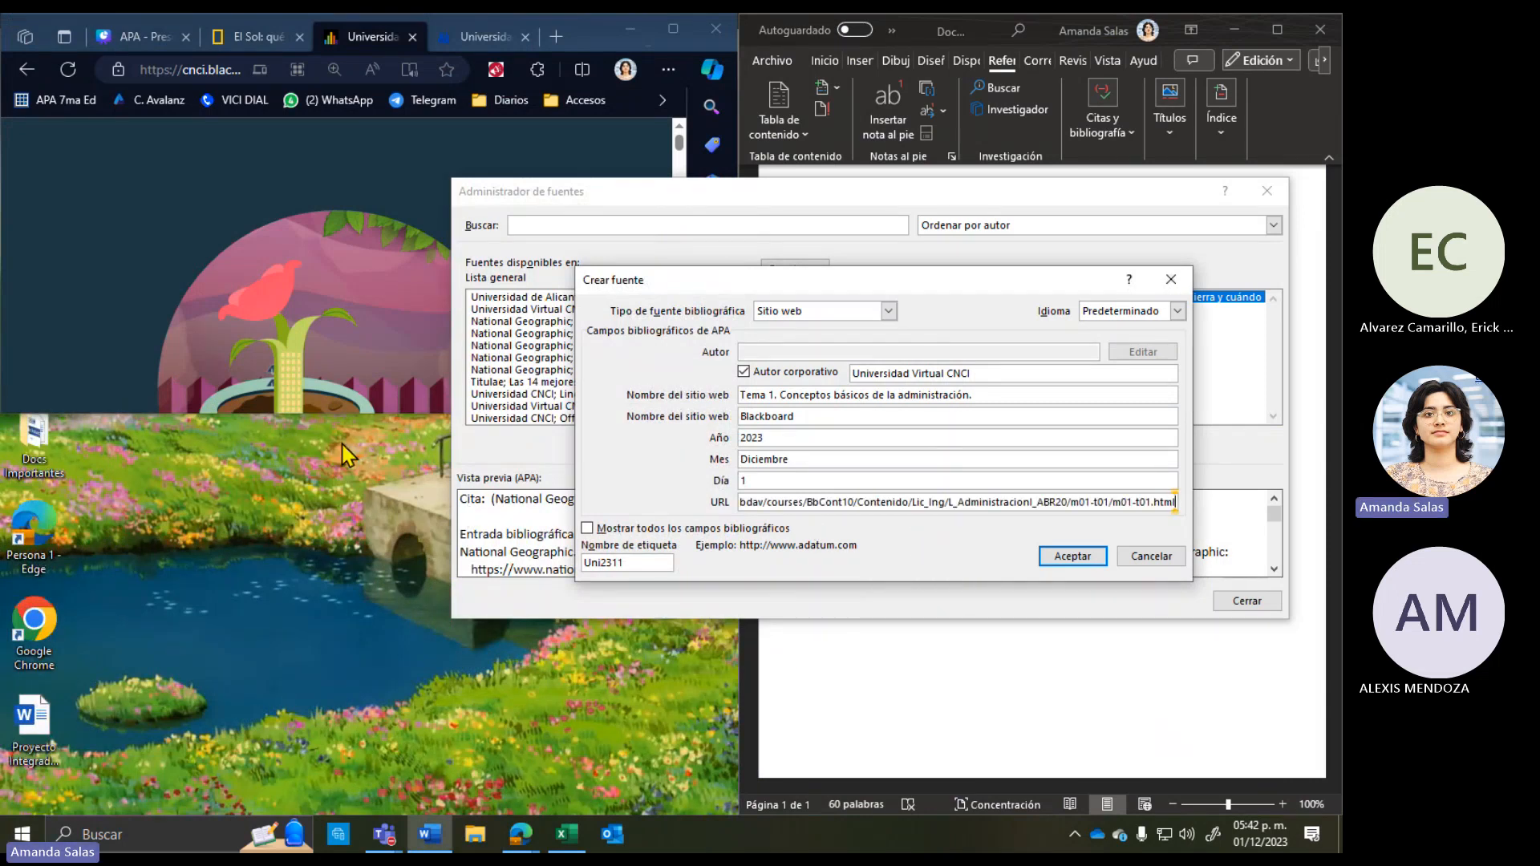
pyautogui.doubleClick(332, 414)
pyautogui.click(918, 538)
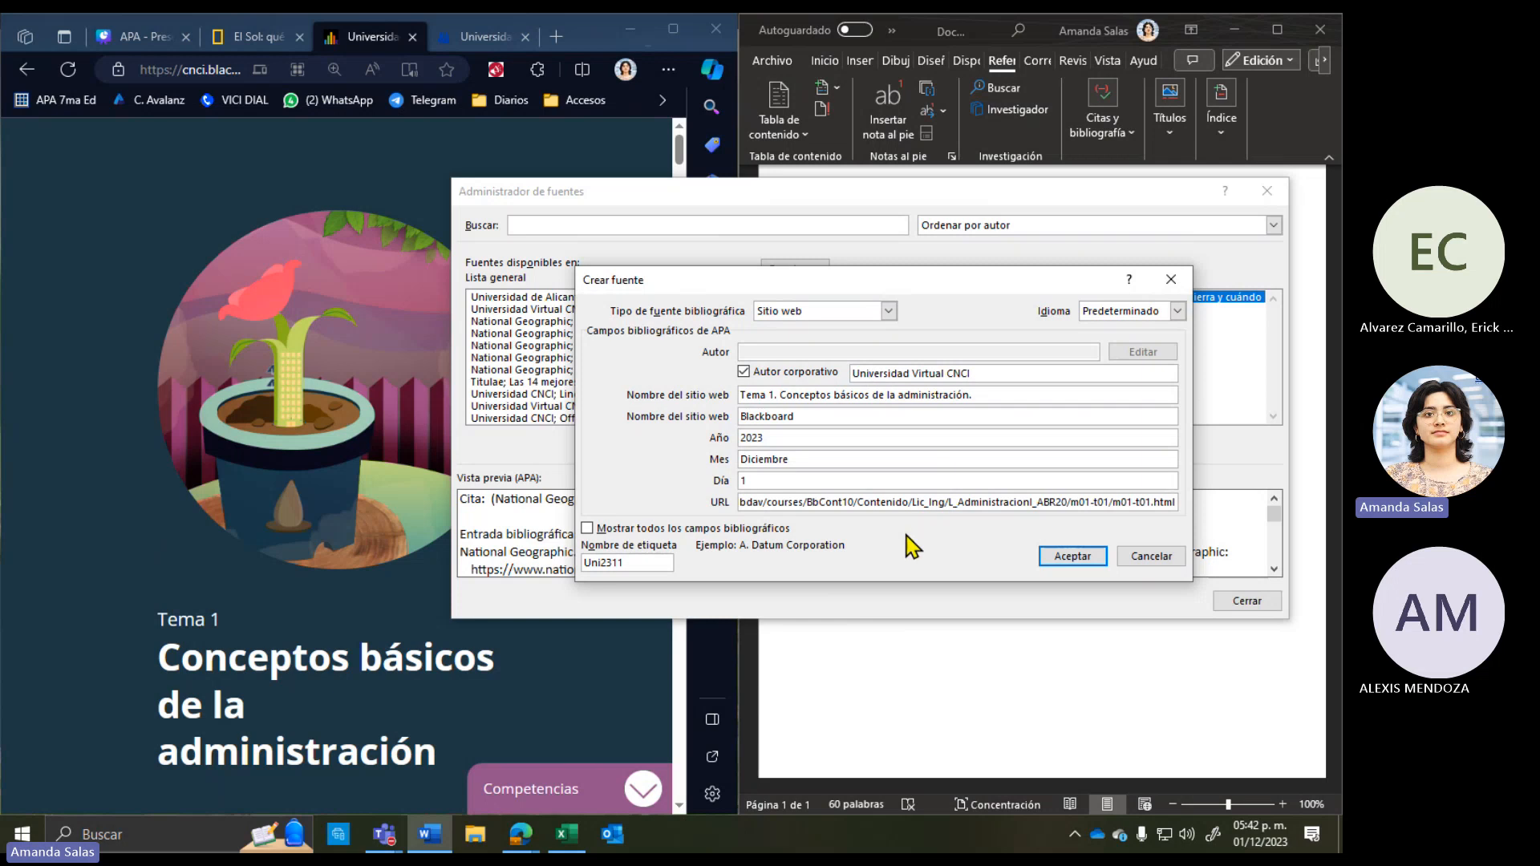
pyautogui.click(1072, 557)
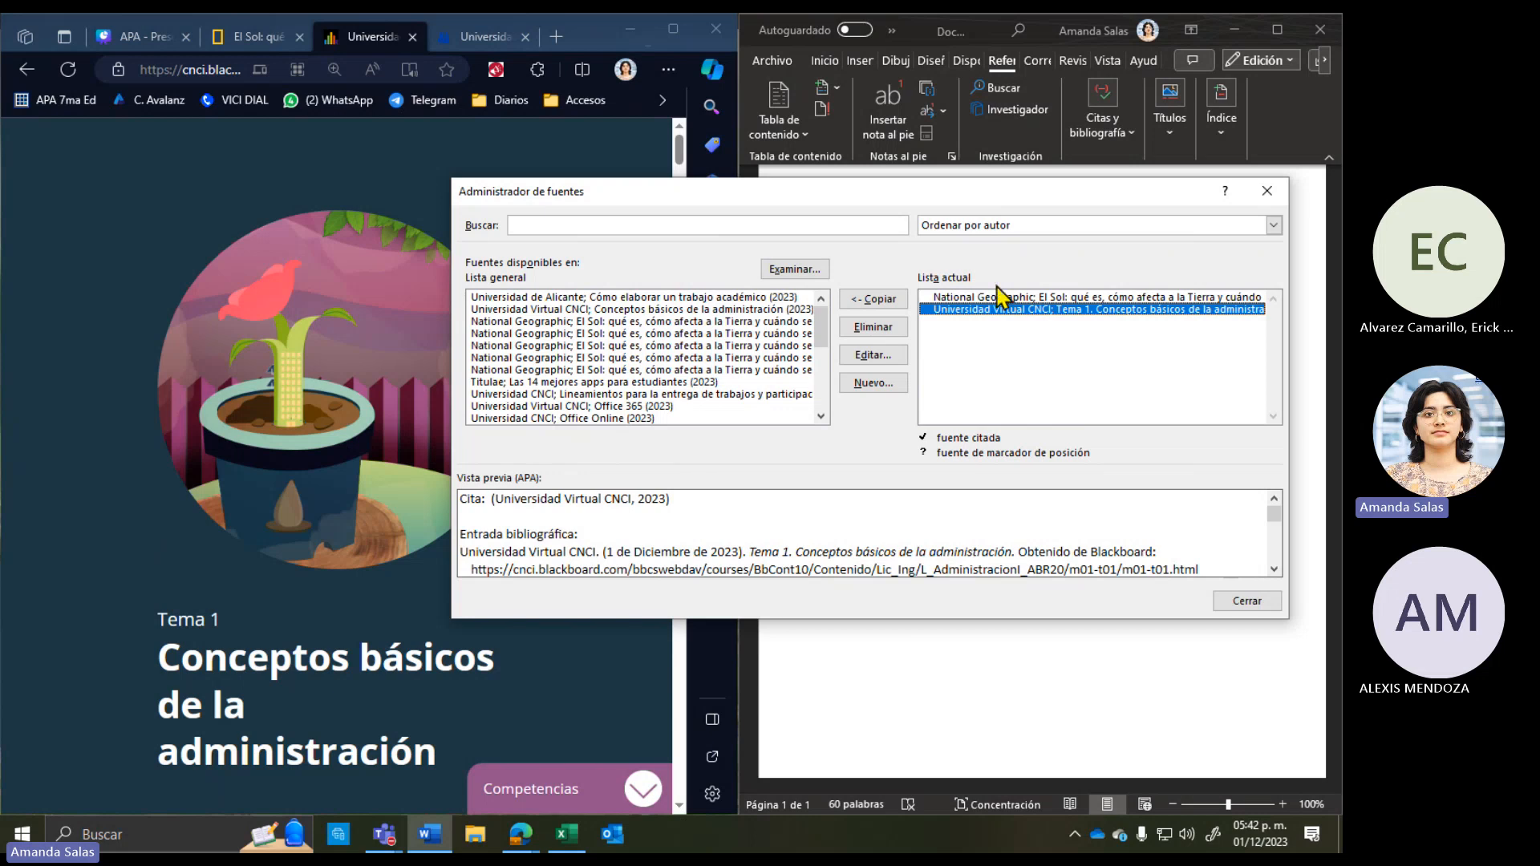
pyautogui.moveTo(974, 200); pyautogui.dragTo(963, 367)
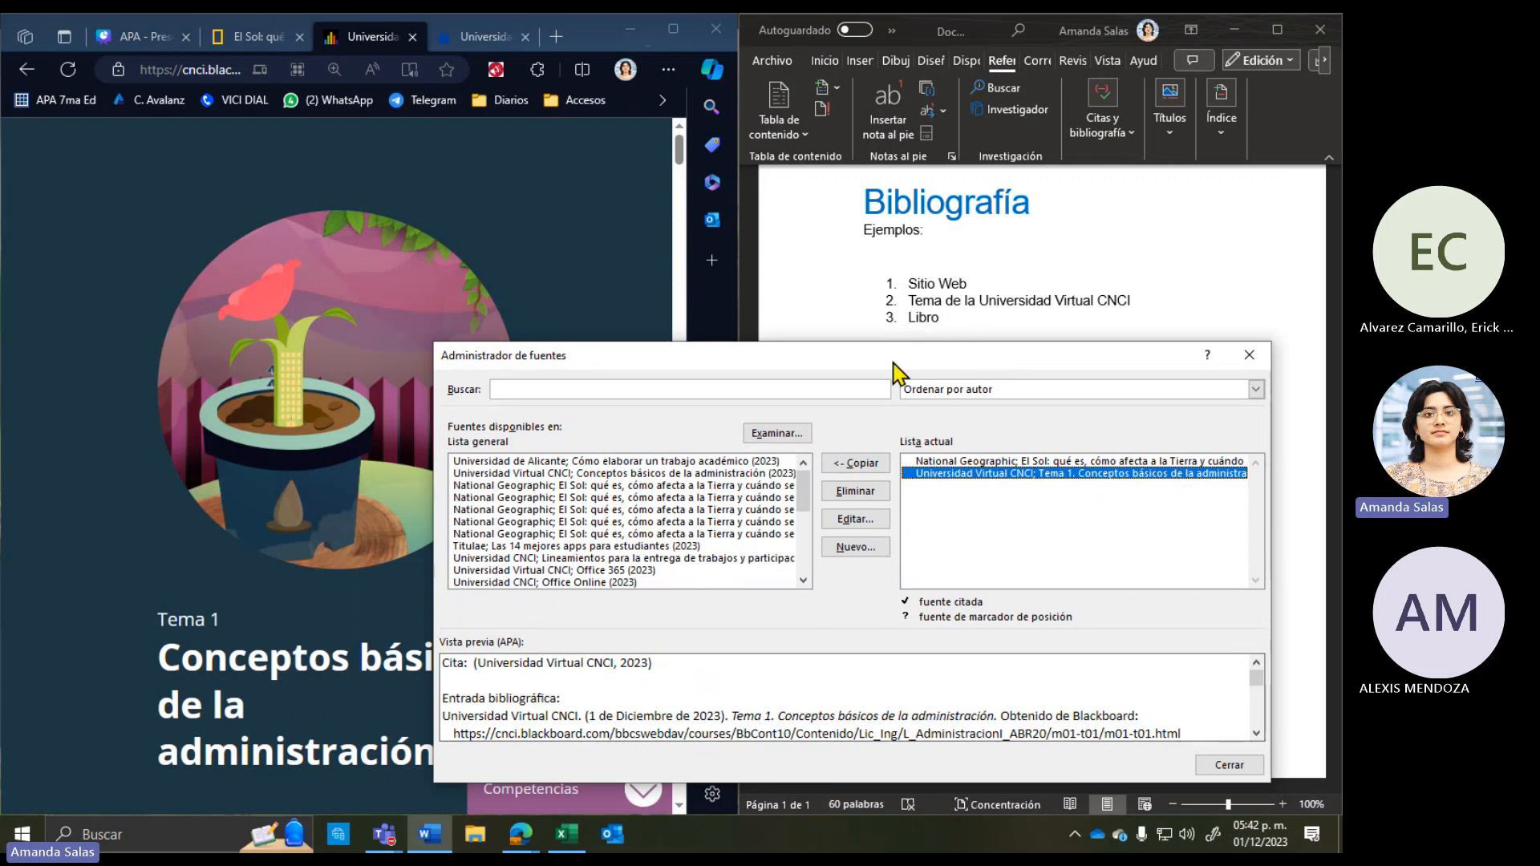
pyautogui.moveTo(896, 361); pyautogui.dragTo(887, 183)
# Step: Bring up the Química General e-book in Edge, then return to Word's source manager
pyautogui.click(149, 302)
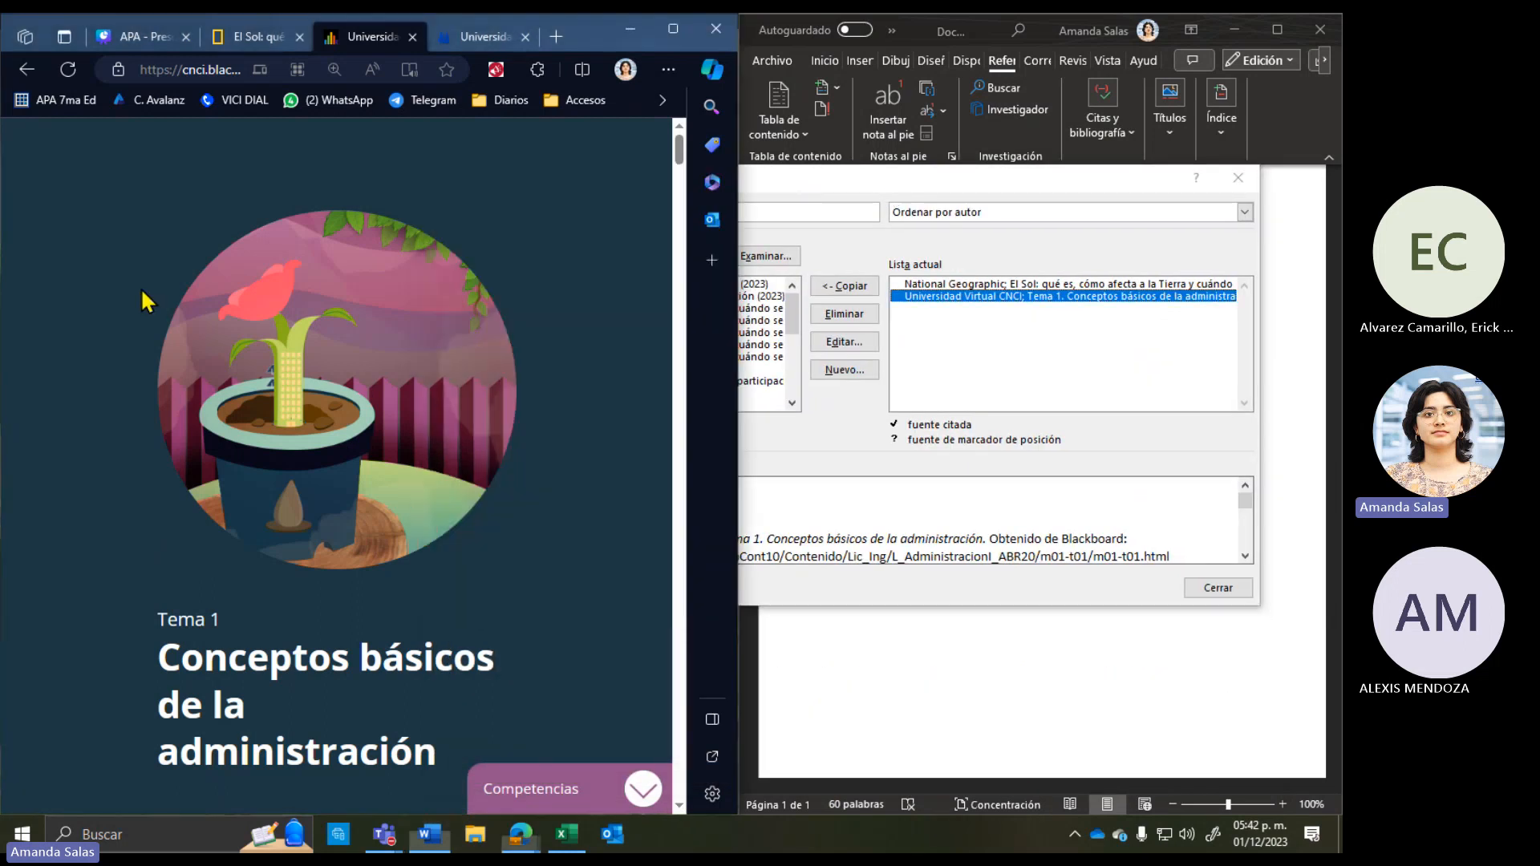
pyautogui.click(456, 48)
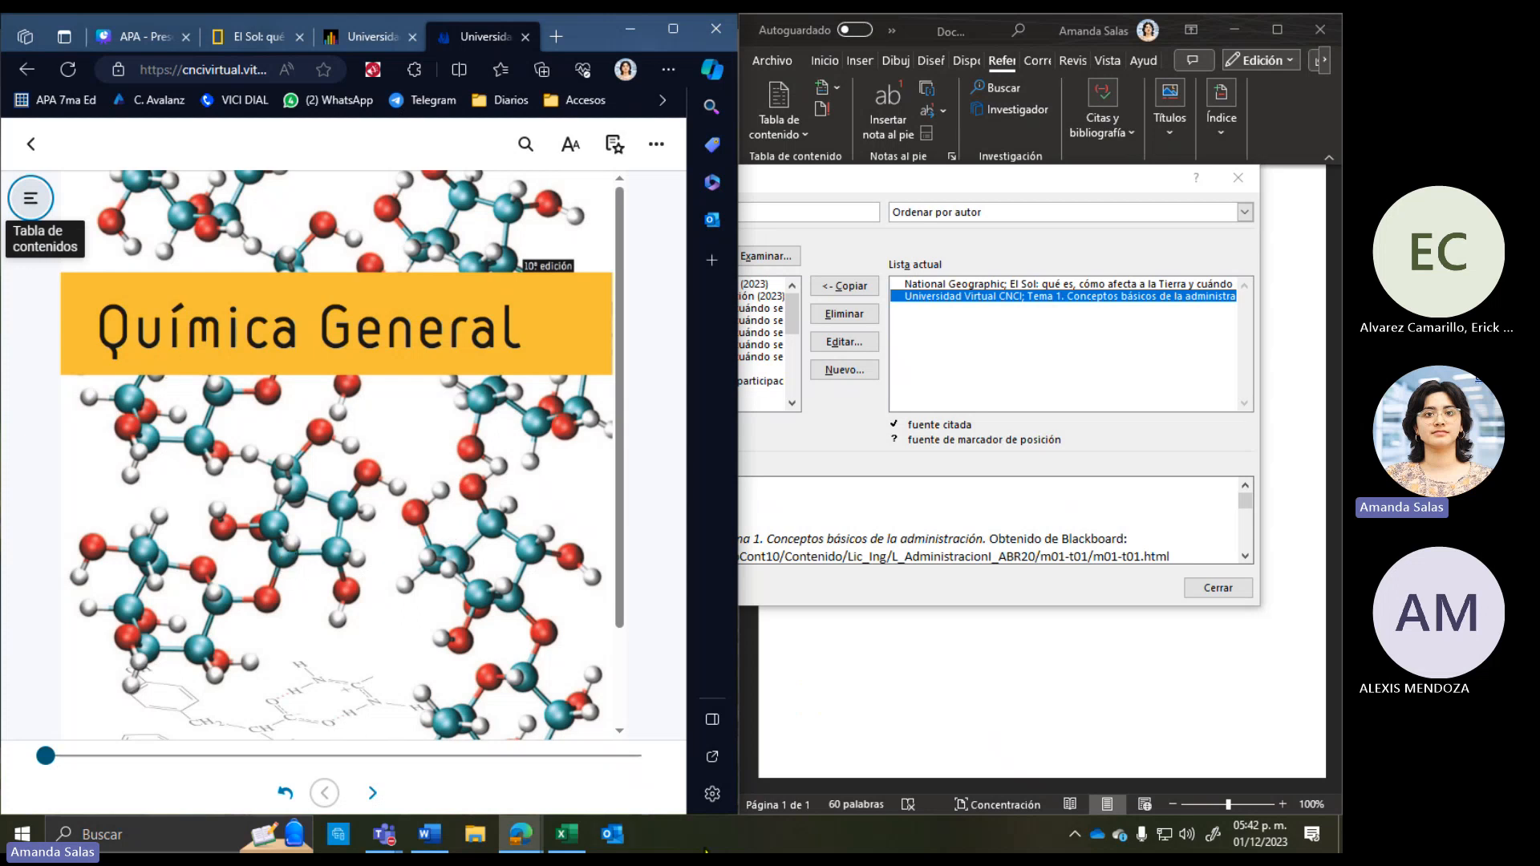
pyautogui.click(1006, 391)
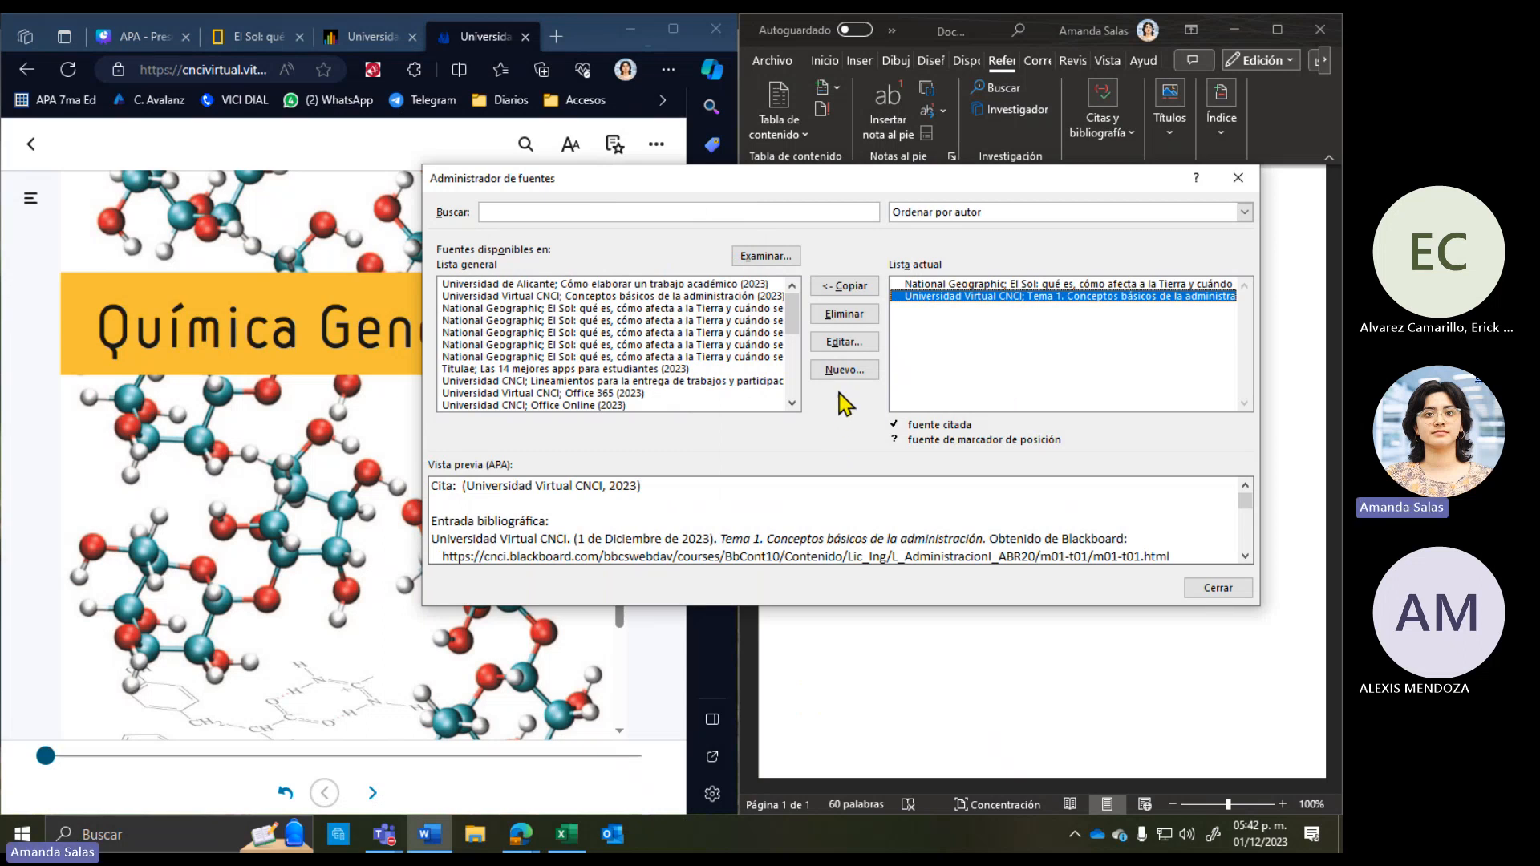
# Step: Start a new source with Tipo de fuente bibliográfica set to Libro
pyautogui.click(846, 372)
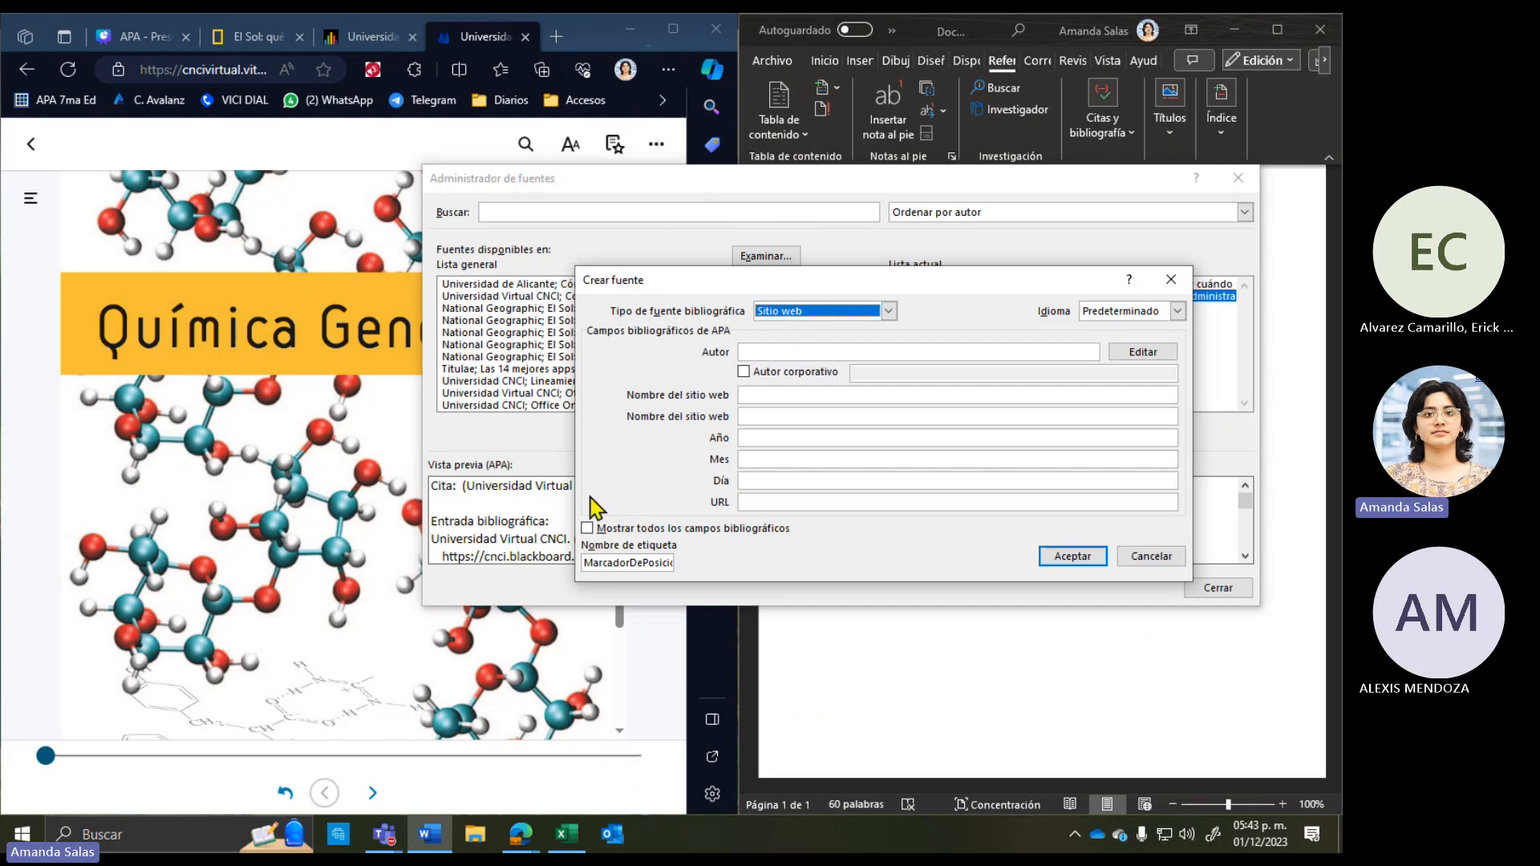
pyautogui.click(891, 313)
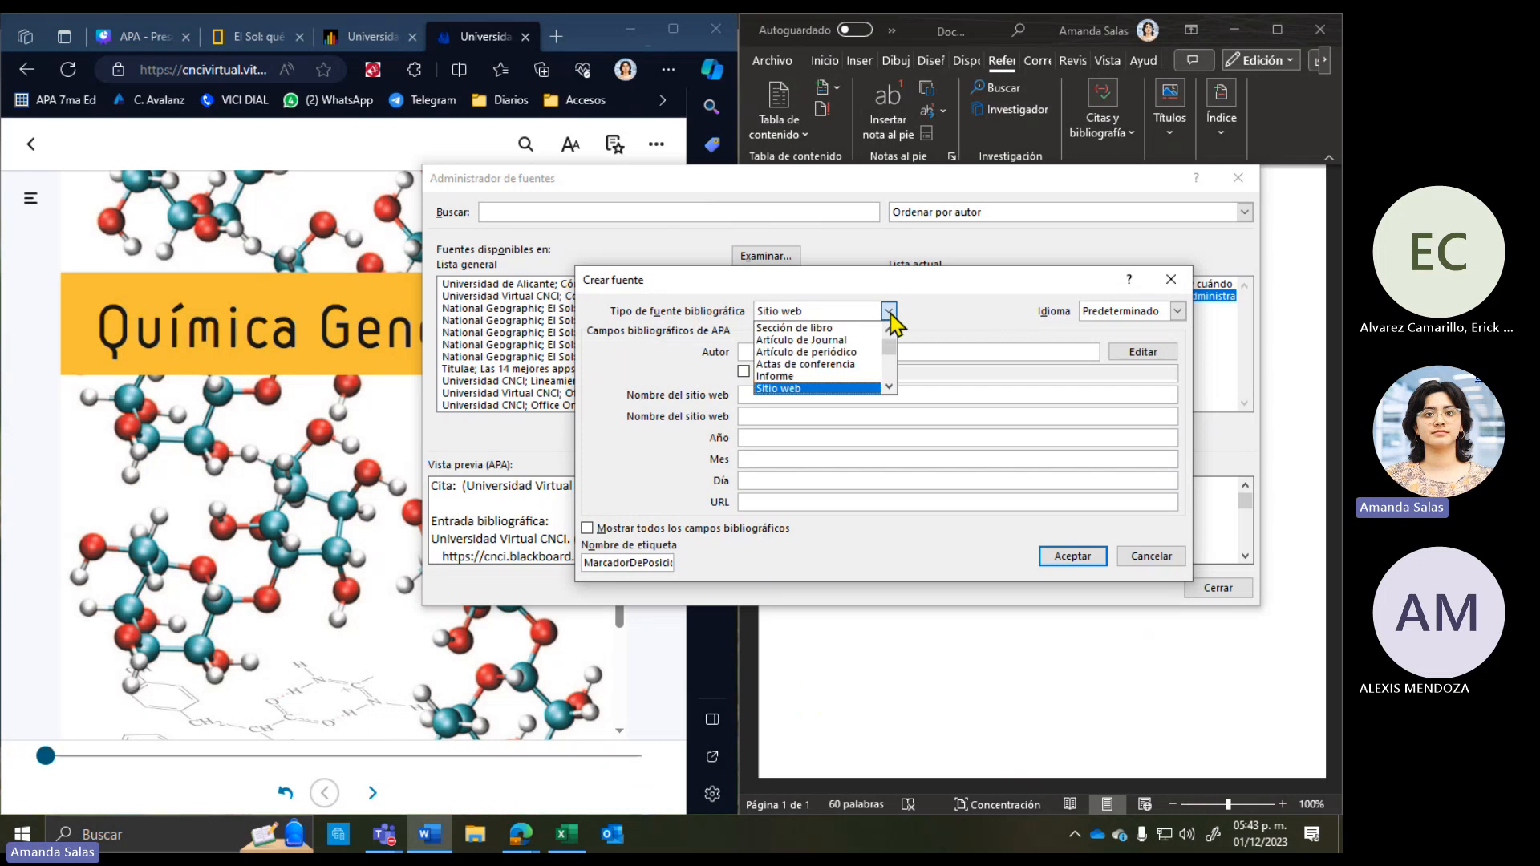
pyautogui.moveTo(888, 339); pyautogui.dragTo(825, 345)
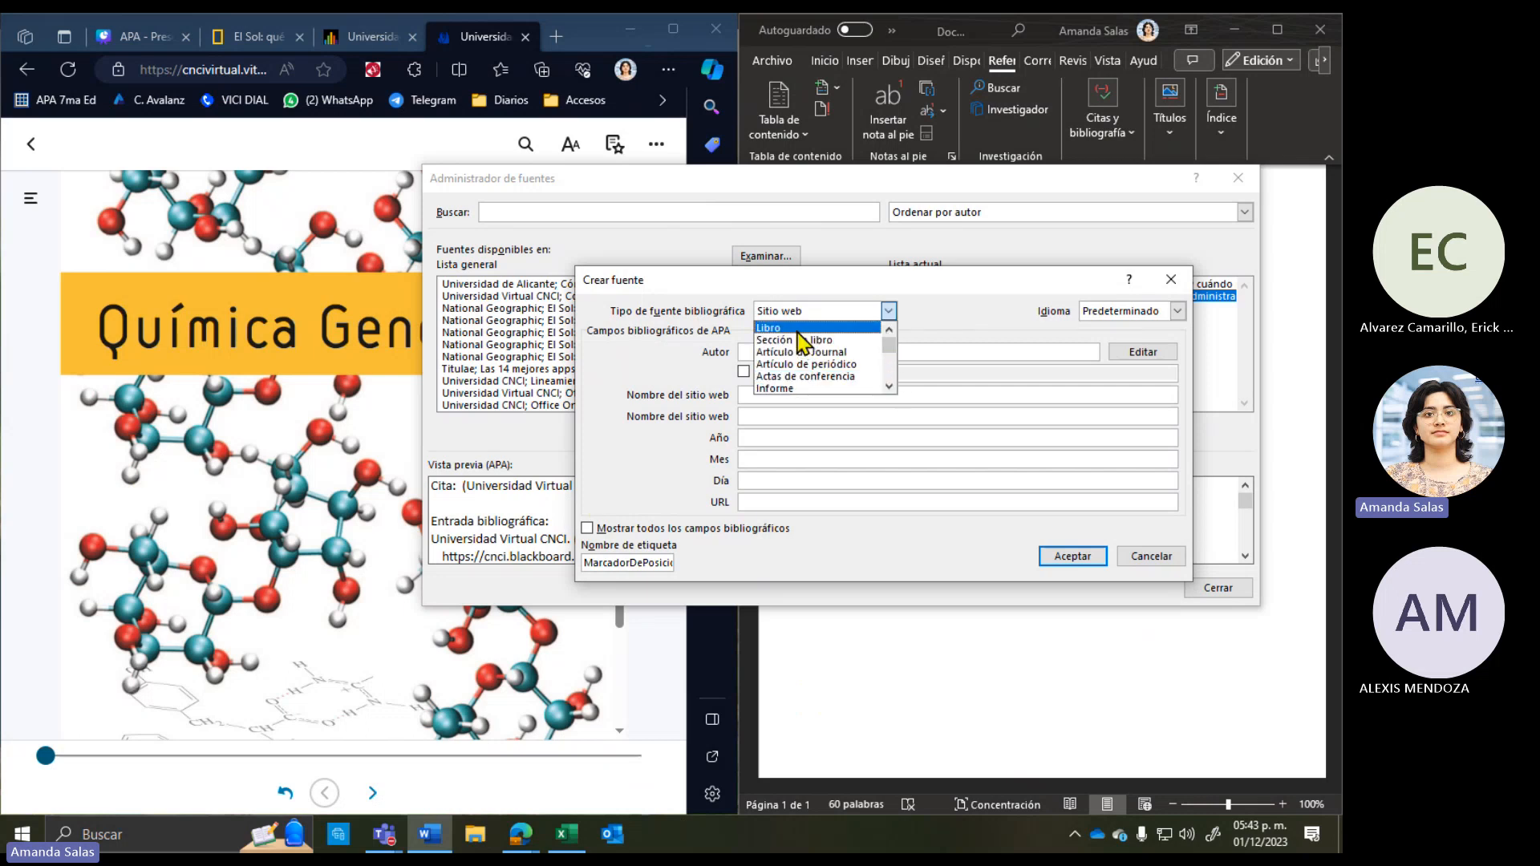
pyautogui.click(802, 328)
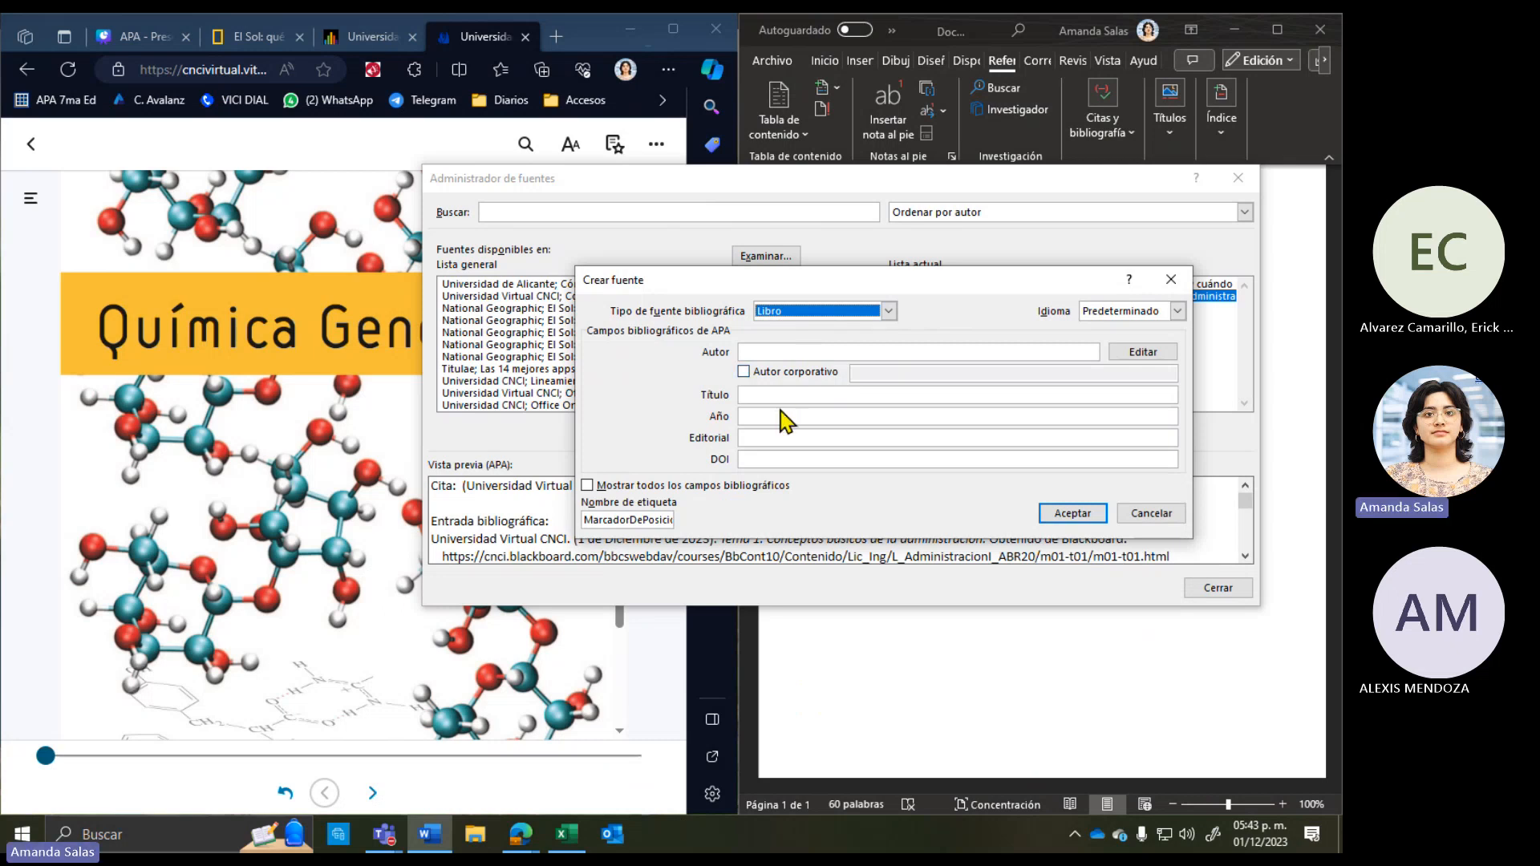
# Step: Check the blank Autor, Título, Año, Editorial and DOI fields, then return to the e-book
pyautogui.click(802, 350)
pyautogui.click(814, 395)
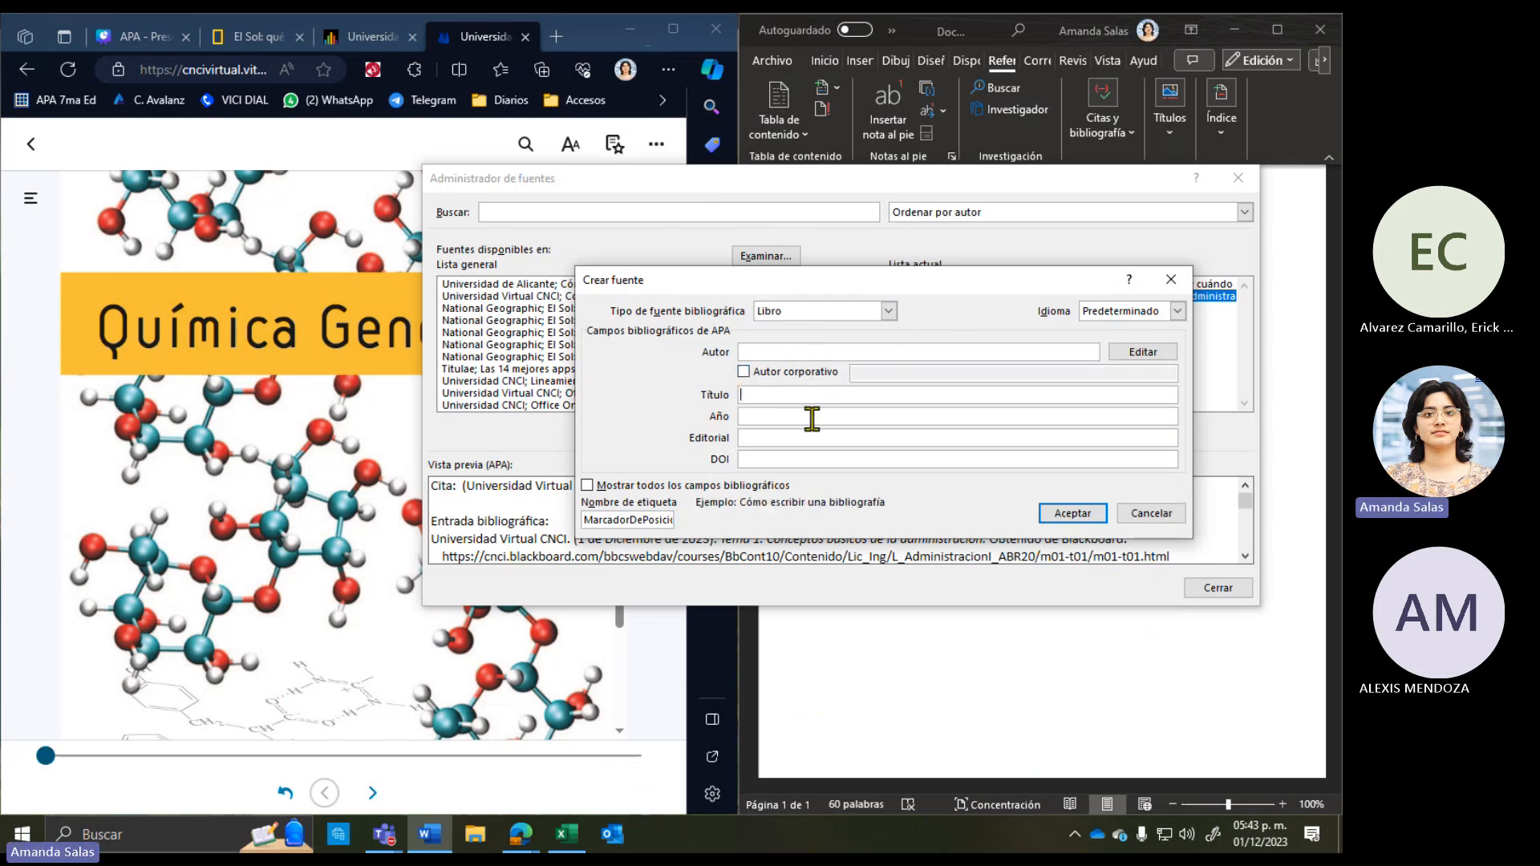
pyautogui.click(811, 417)
pyautogui.click(811, 437)
pyautogui.click(808, 457)
pyautogui.click(813, 439)
pyautogui.click(811, 416)
pyautogui.click(810, 395)
pyautogui.click(796, 353)
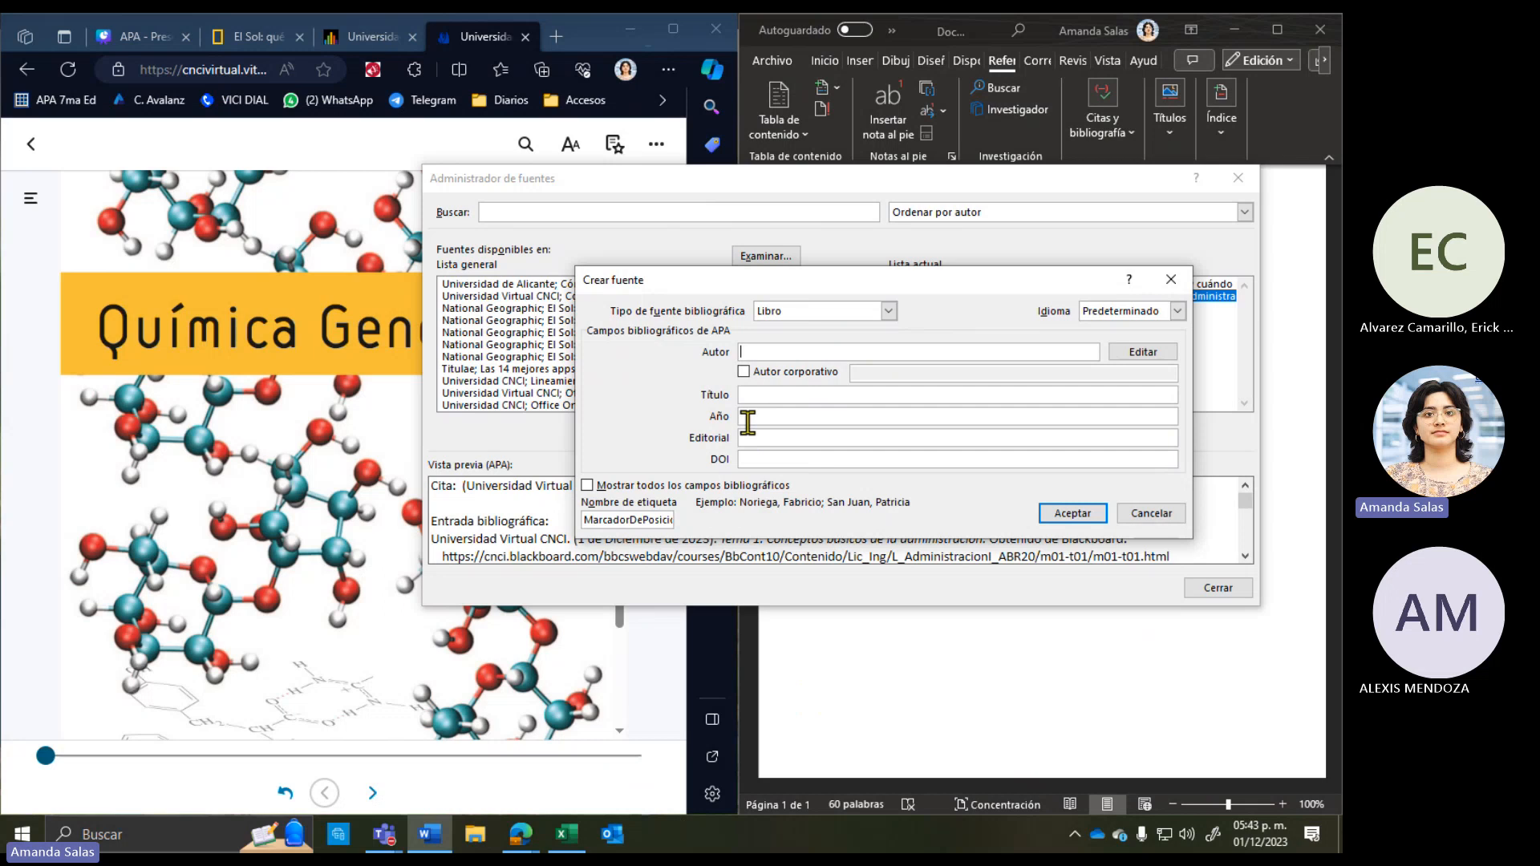
pyautogui.click(327, 465)
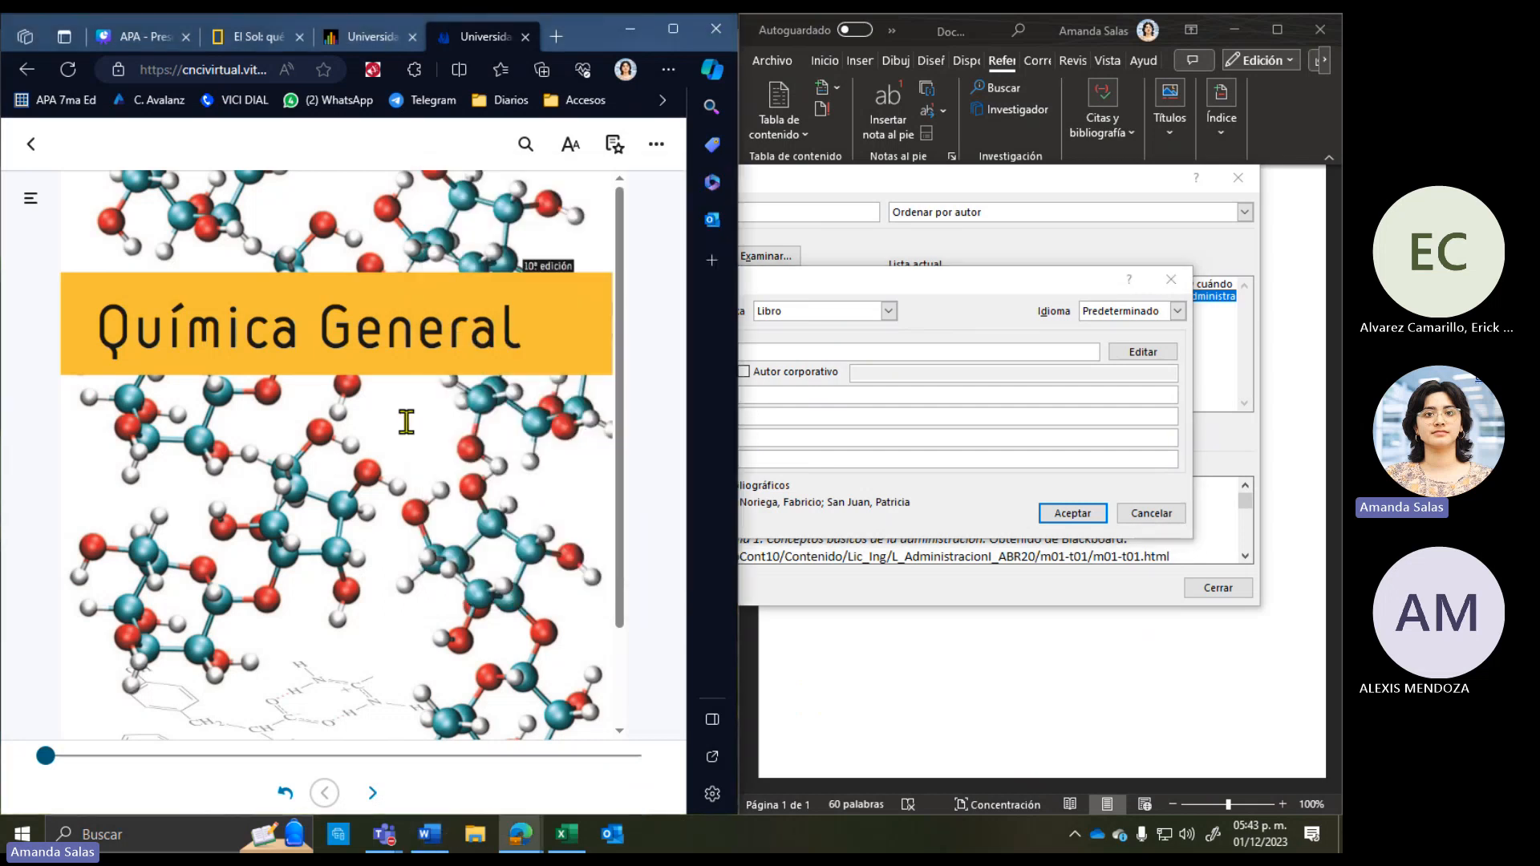
# Step: Maximize Edge and lower the reader's Ventana Zoom so the book page displays smaller
pyautogui.click(672, 29)
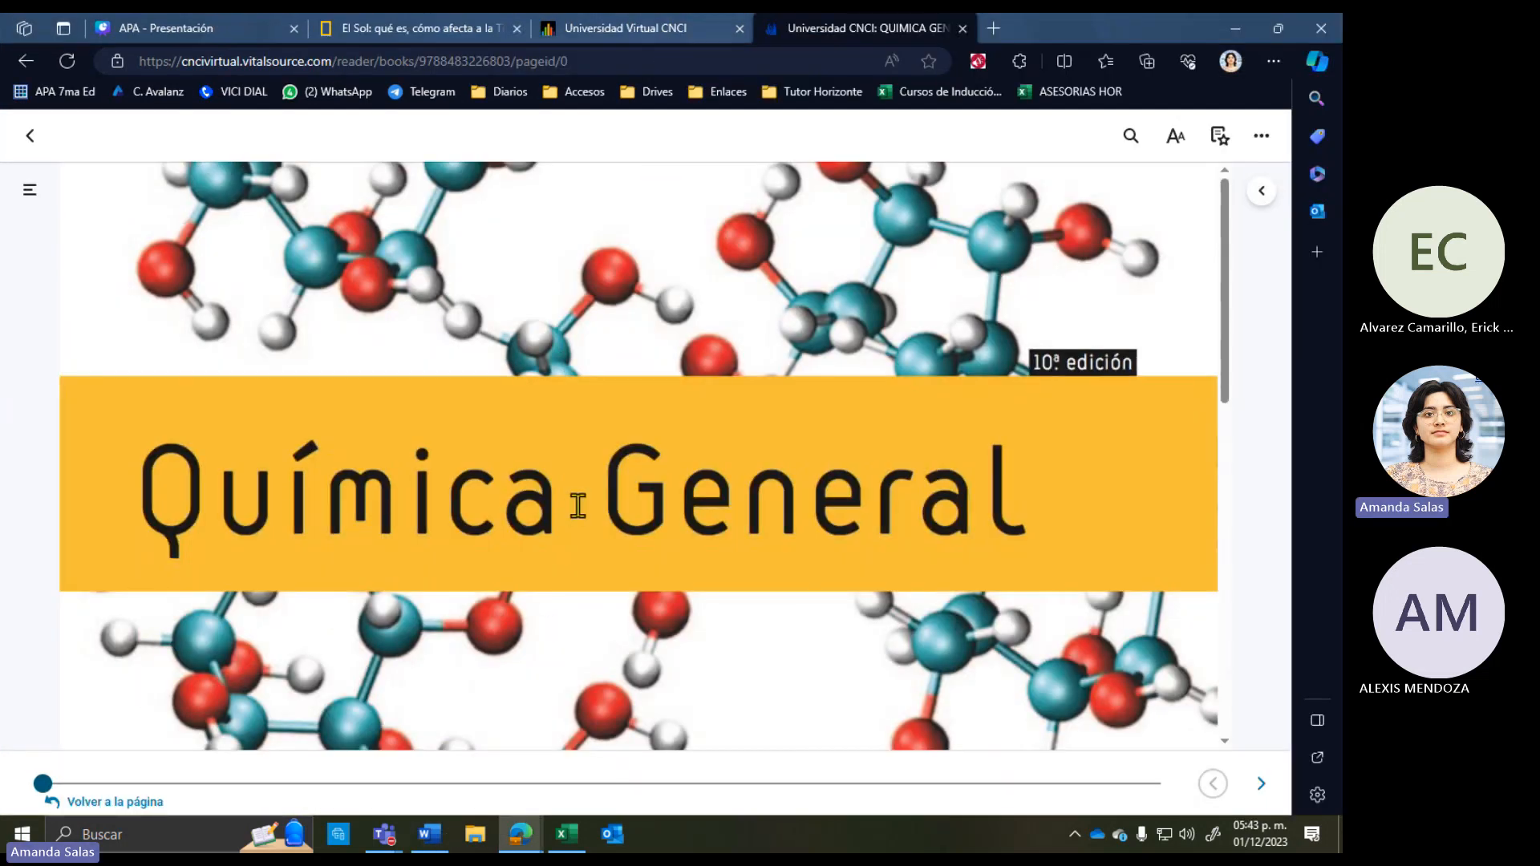
pyautogui.hotkey('ctrl', '-')
pyautogui.hotkey('ctrl', '-')
pyautogui.hotkey('ctrl', '-')
pyautogui.hotkey('ctrl', '-')
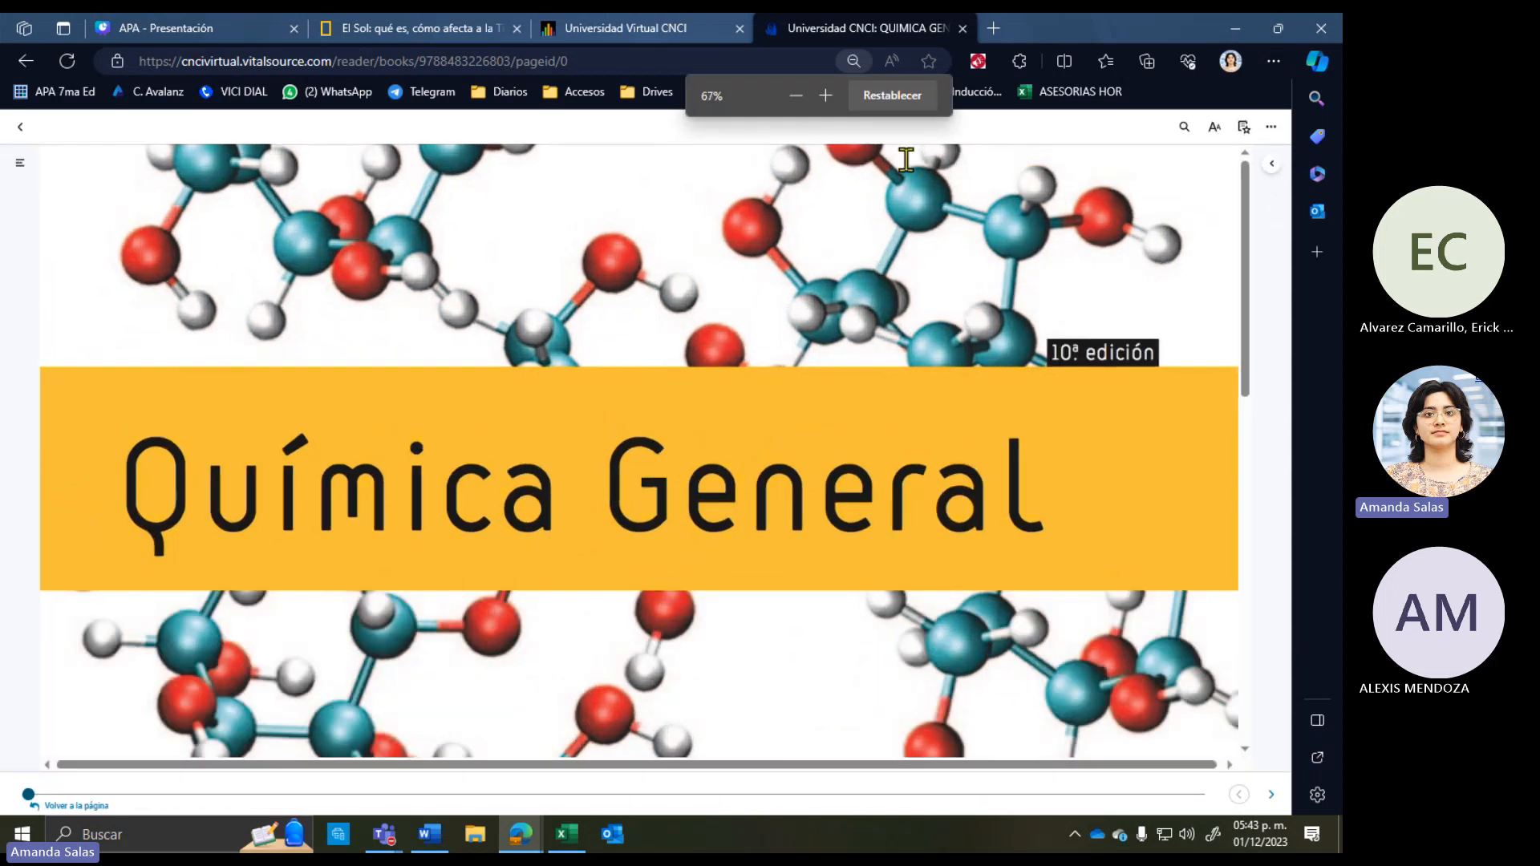
pyautogui.click(819, 96)
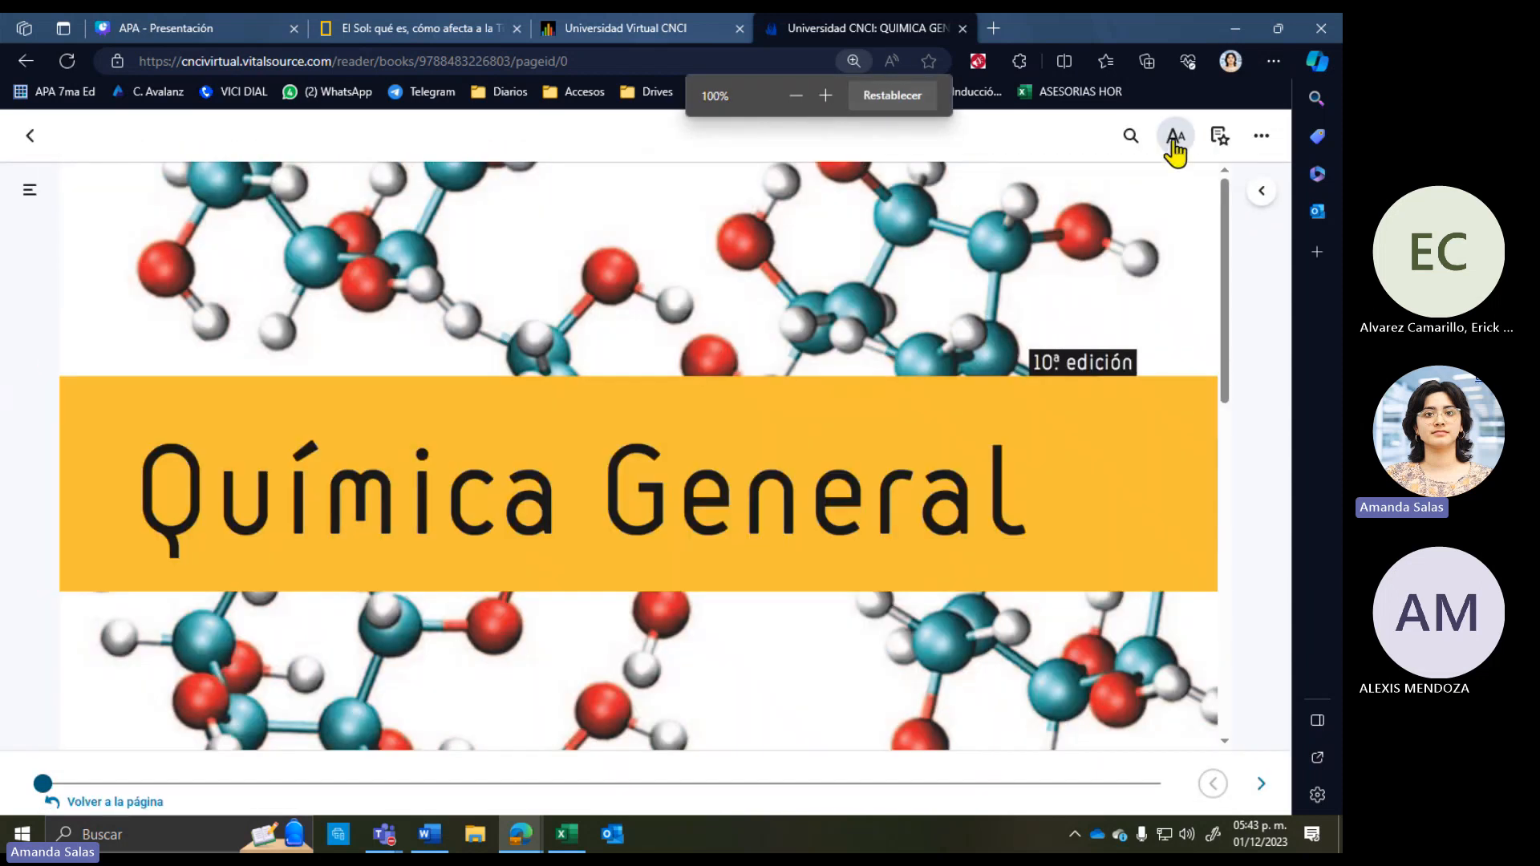
pyautogui.click(1175, 138)
pyautogui.moveTo(542, 415); pyautogui.dragTo(518, 417)
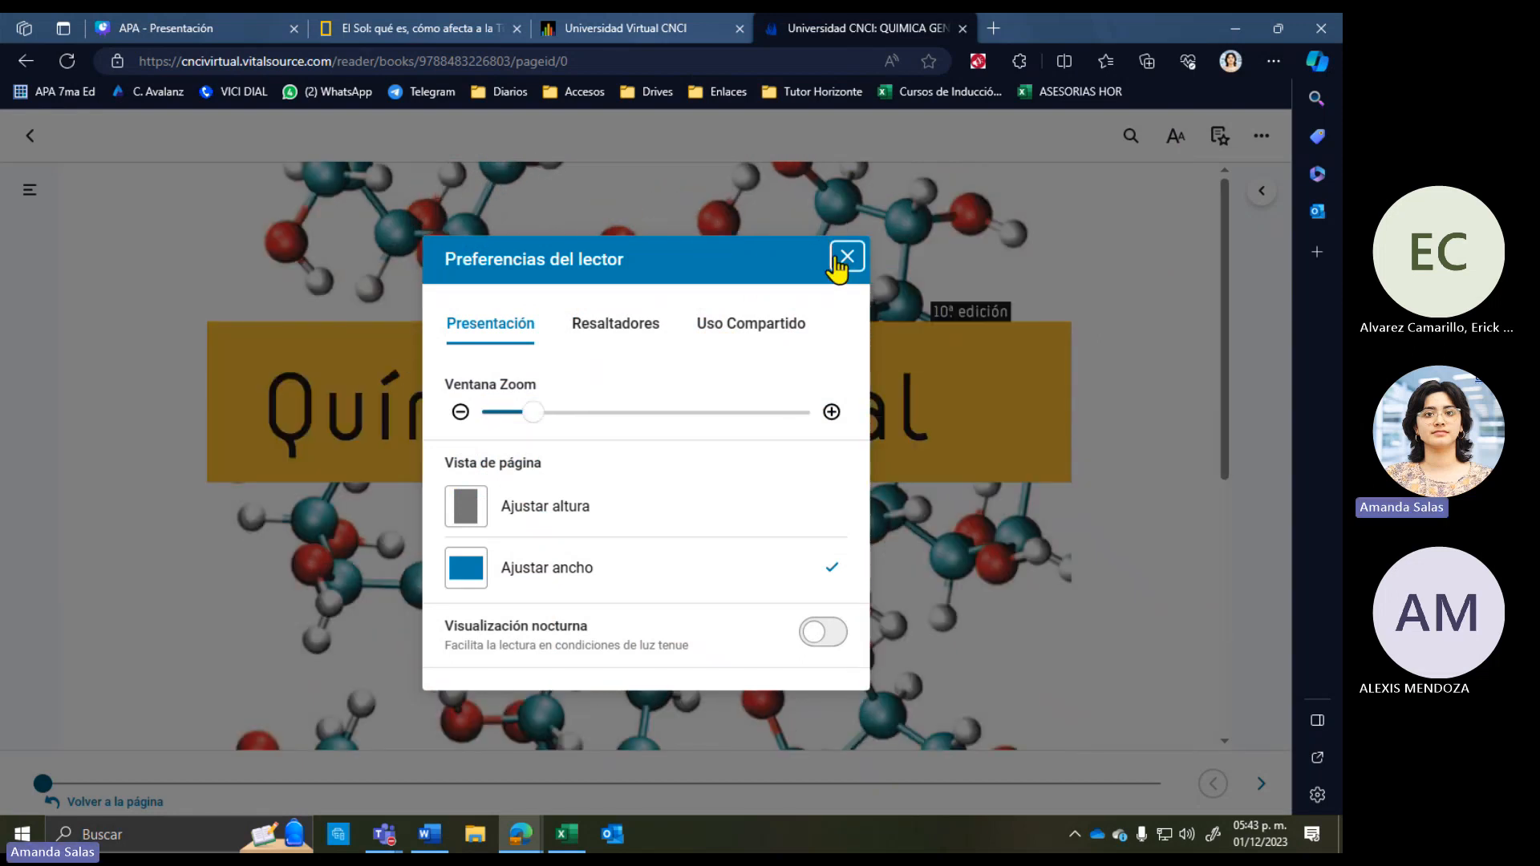
pyautogui.click(845, 258)
# Step: Scroll through the Química General e-book to find its authors and publisher
pyautogui.scroll(-5, 714, 546)
pyautogui.scroll(5, 715, 546)
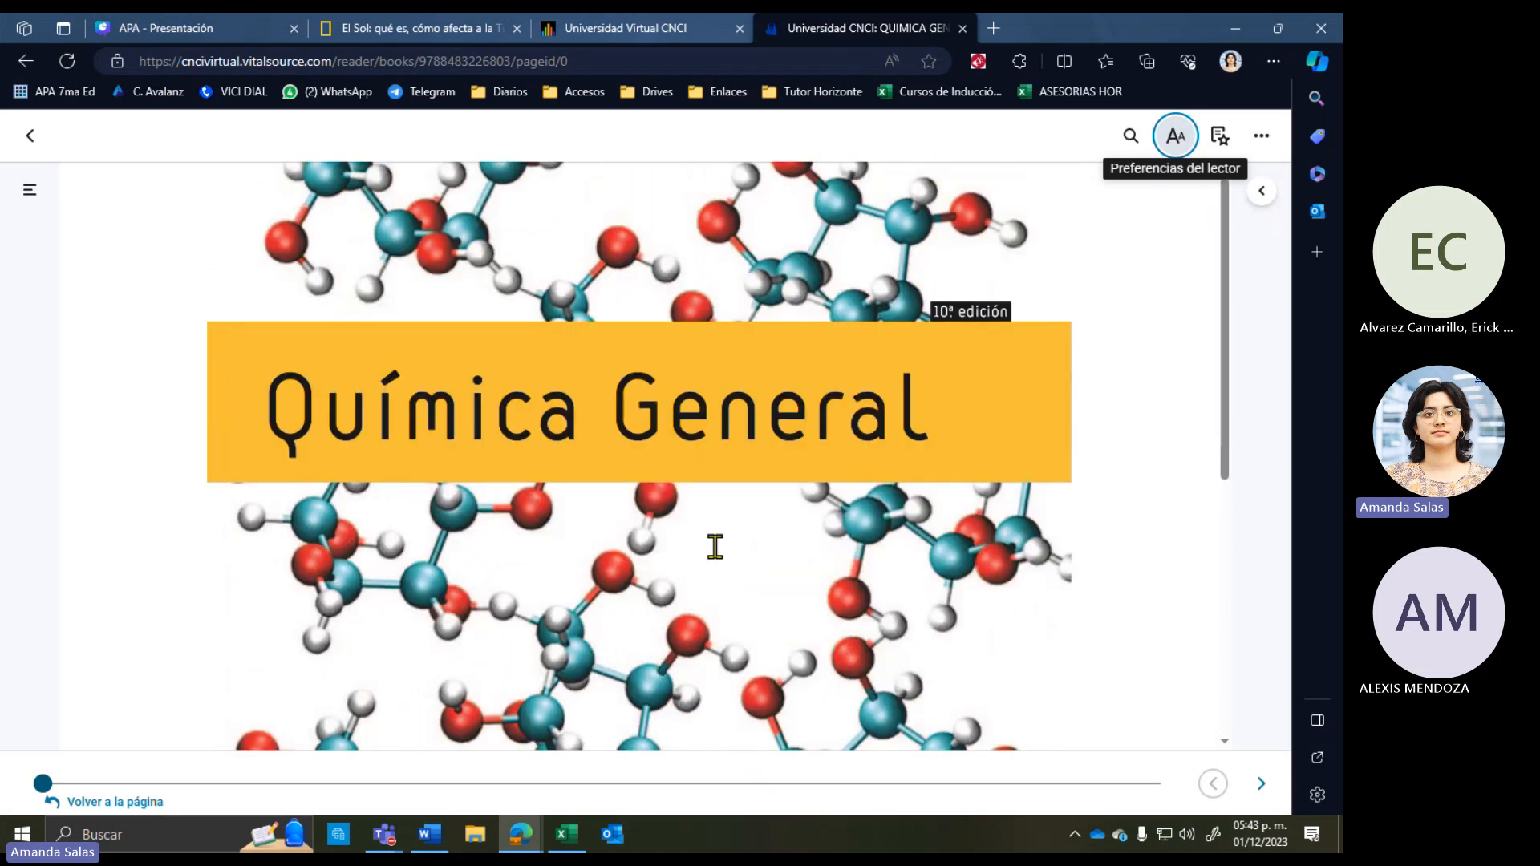
pyautogui.scroll(-5, 714, 546)
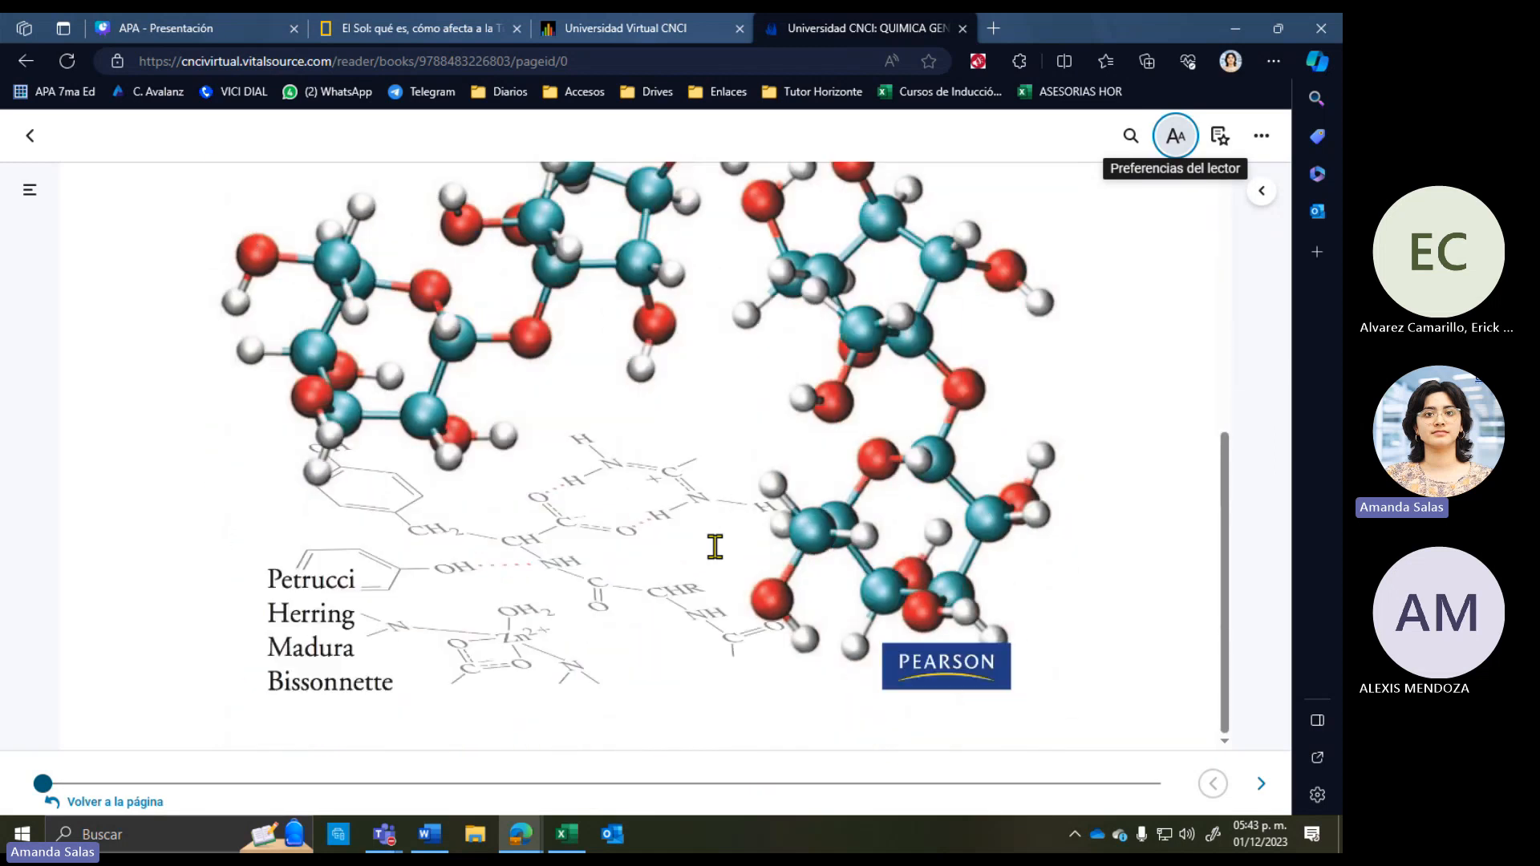
pyautogui.scroll(5, 371, 685)
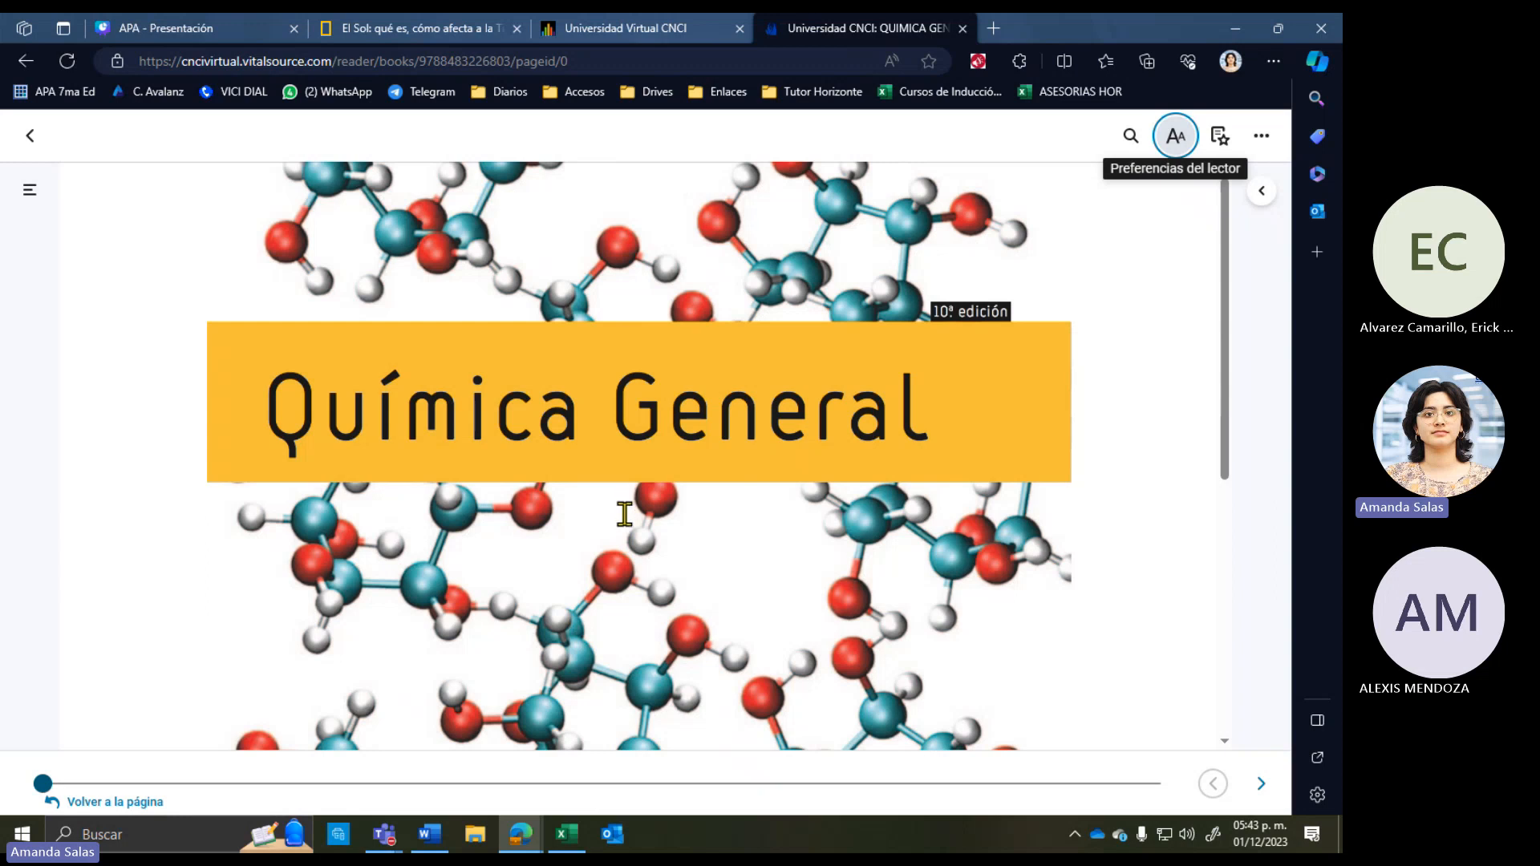
pyautogui.scroll(-5, 624, 513)
pyautogui.scroll(5, 622, 517)
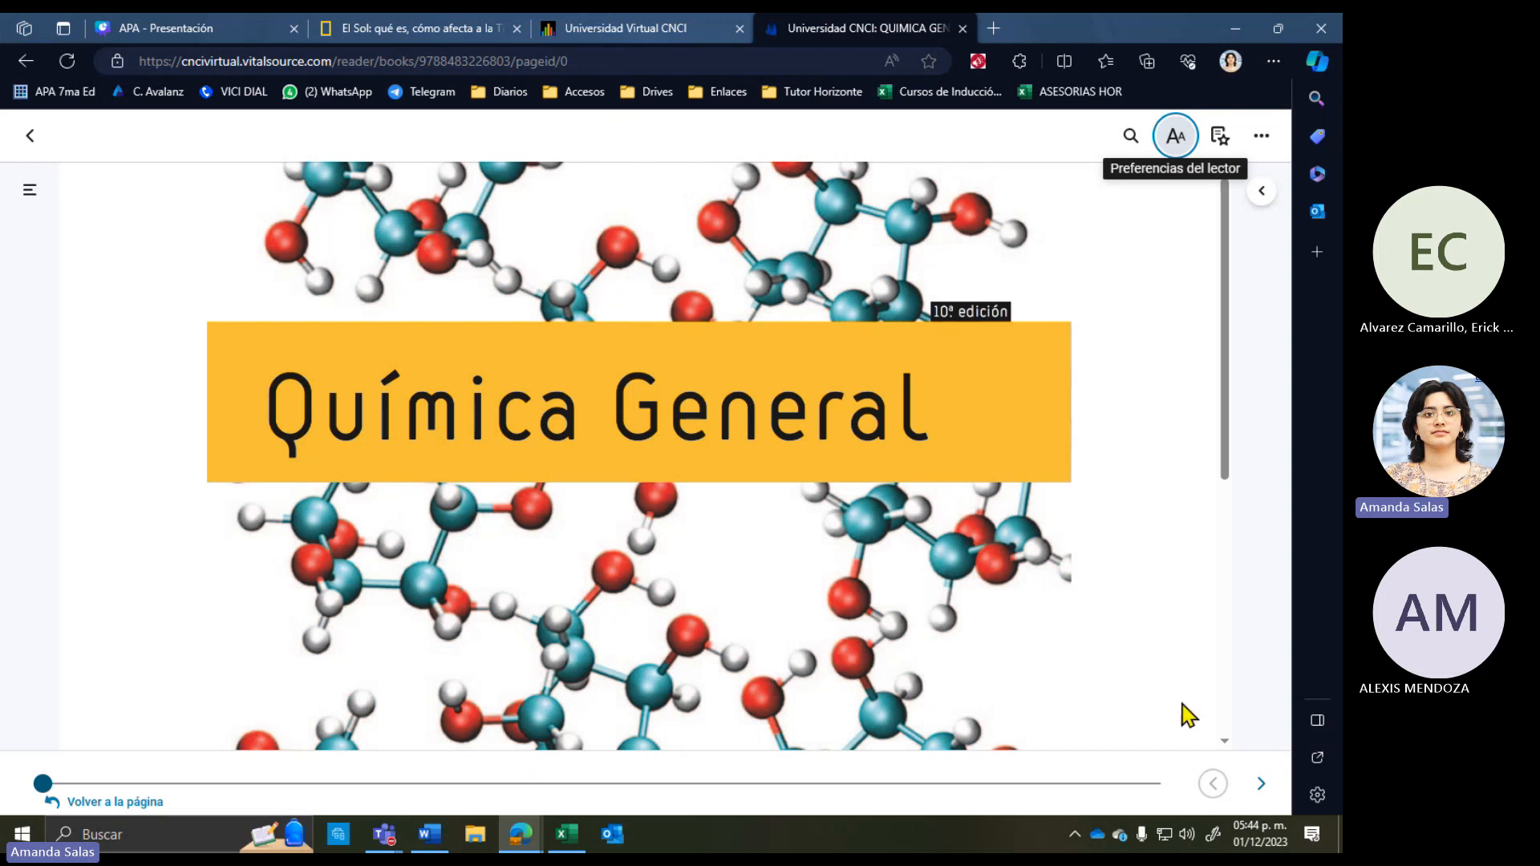
# Step: Page forward five pages from the Química General cover to the catalogue data page
pyautogui.click(1260, 786)
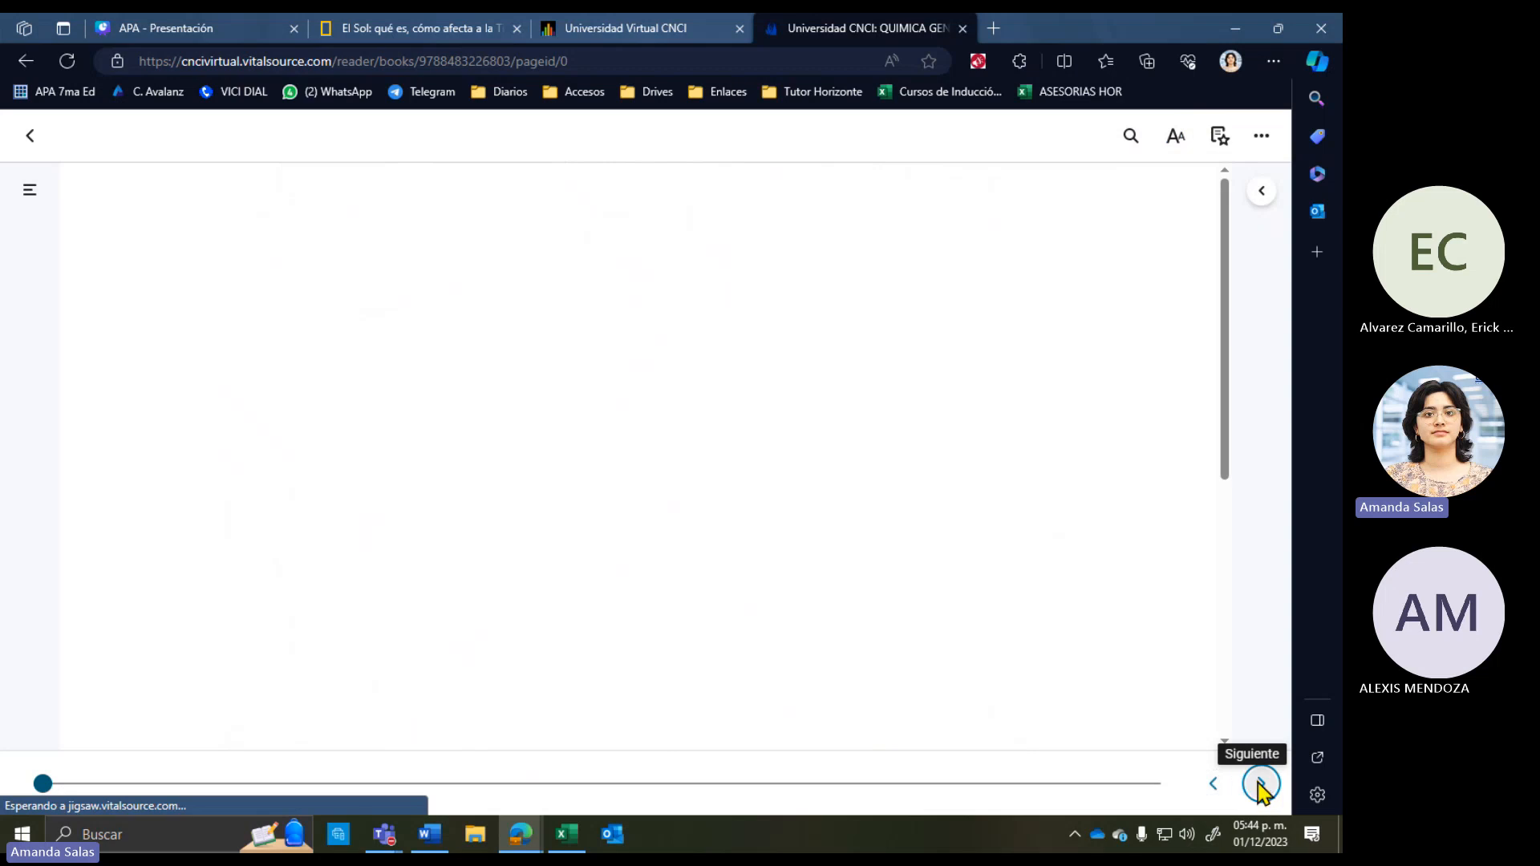
pyautogui.click(1260, 785)
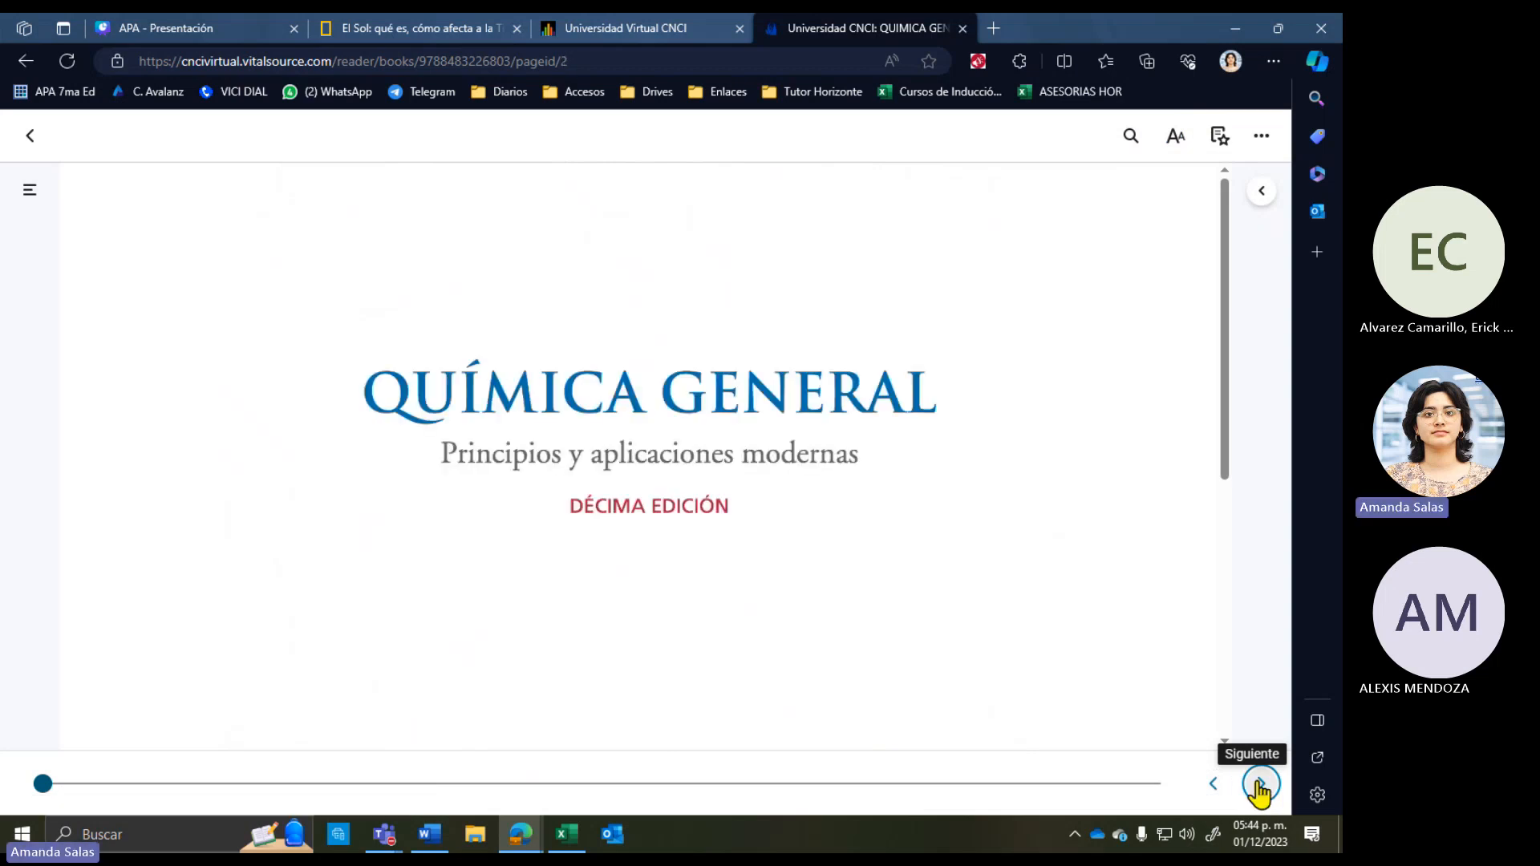
pyautogui.click(1261, 786)
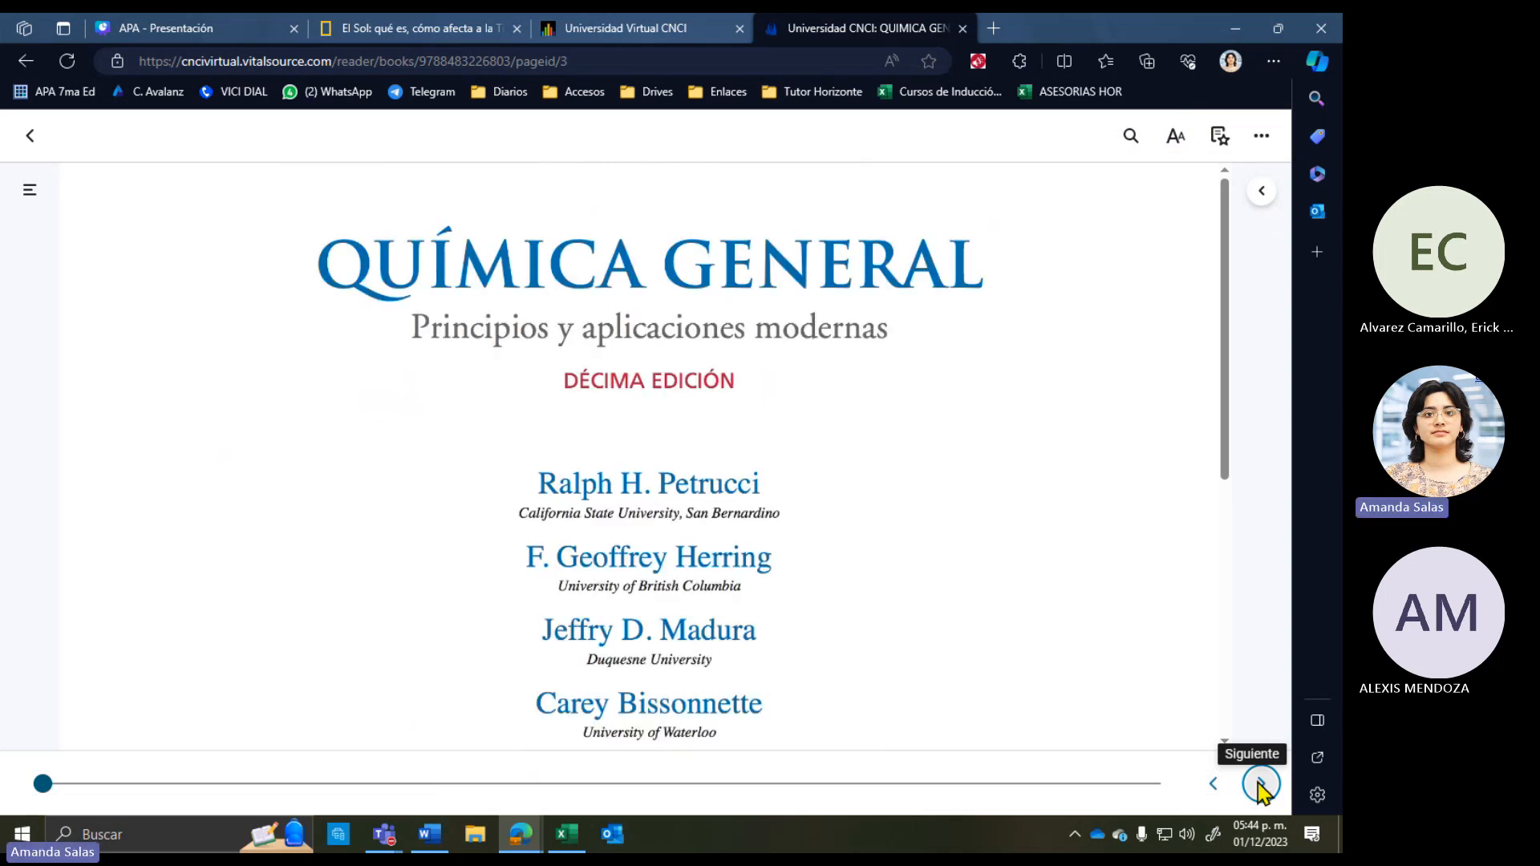
pyautogui.click(1260, 786)
pyautogui.click(1261, 785)
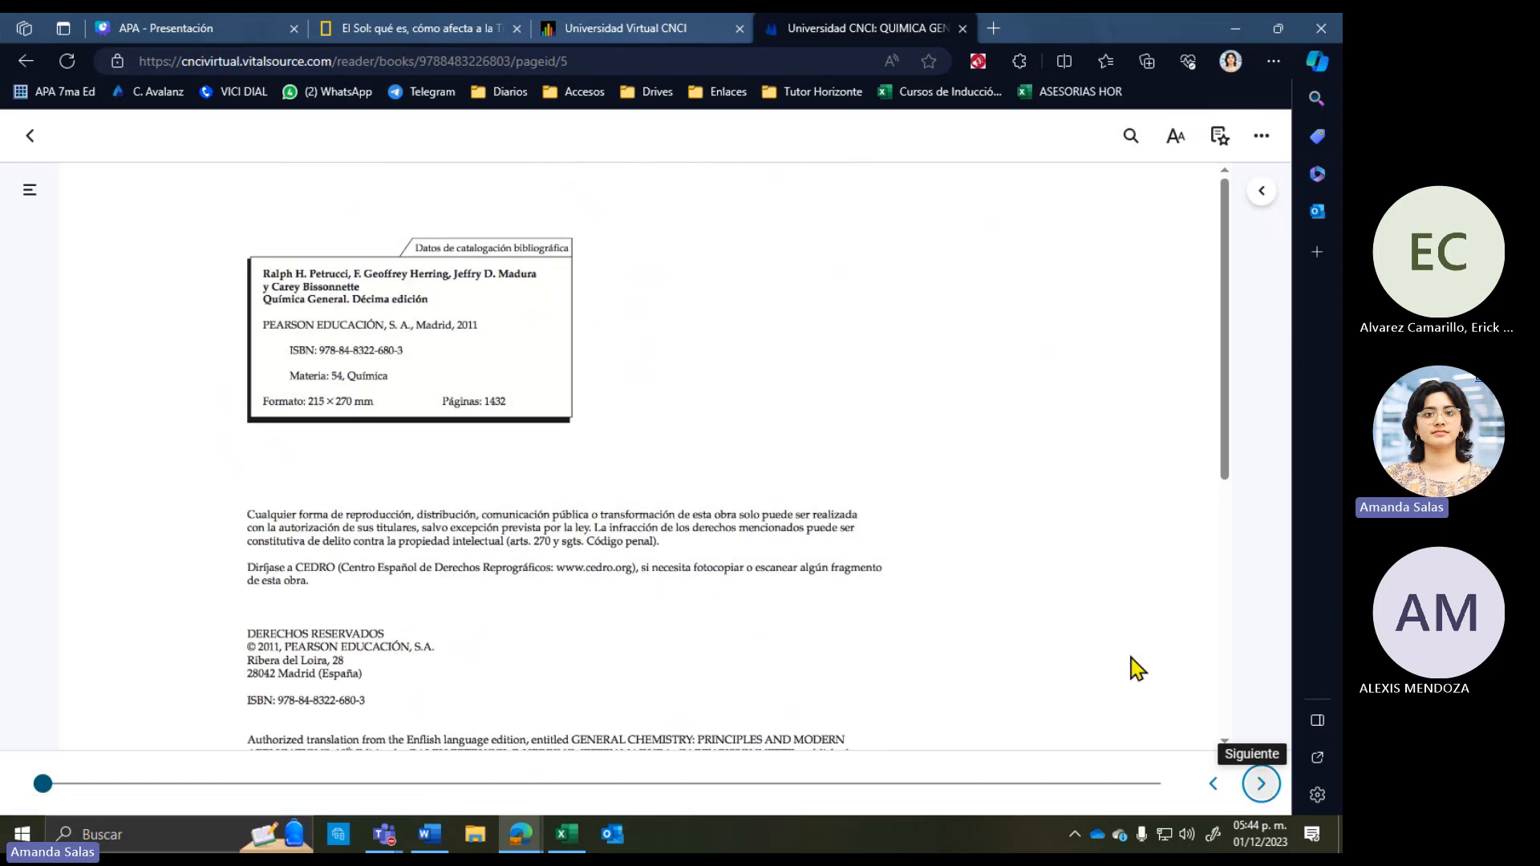
# Step: Highlight the 'Datos de catalogación bibliográfica' heading, then scroll the page down and back up
pyautogui.moveTo(416, 251); pyautogui.dragTo(569, 245)
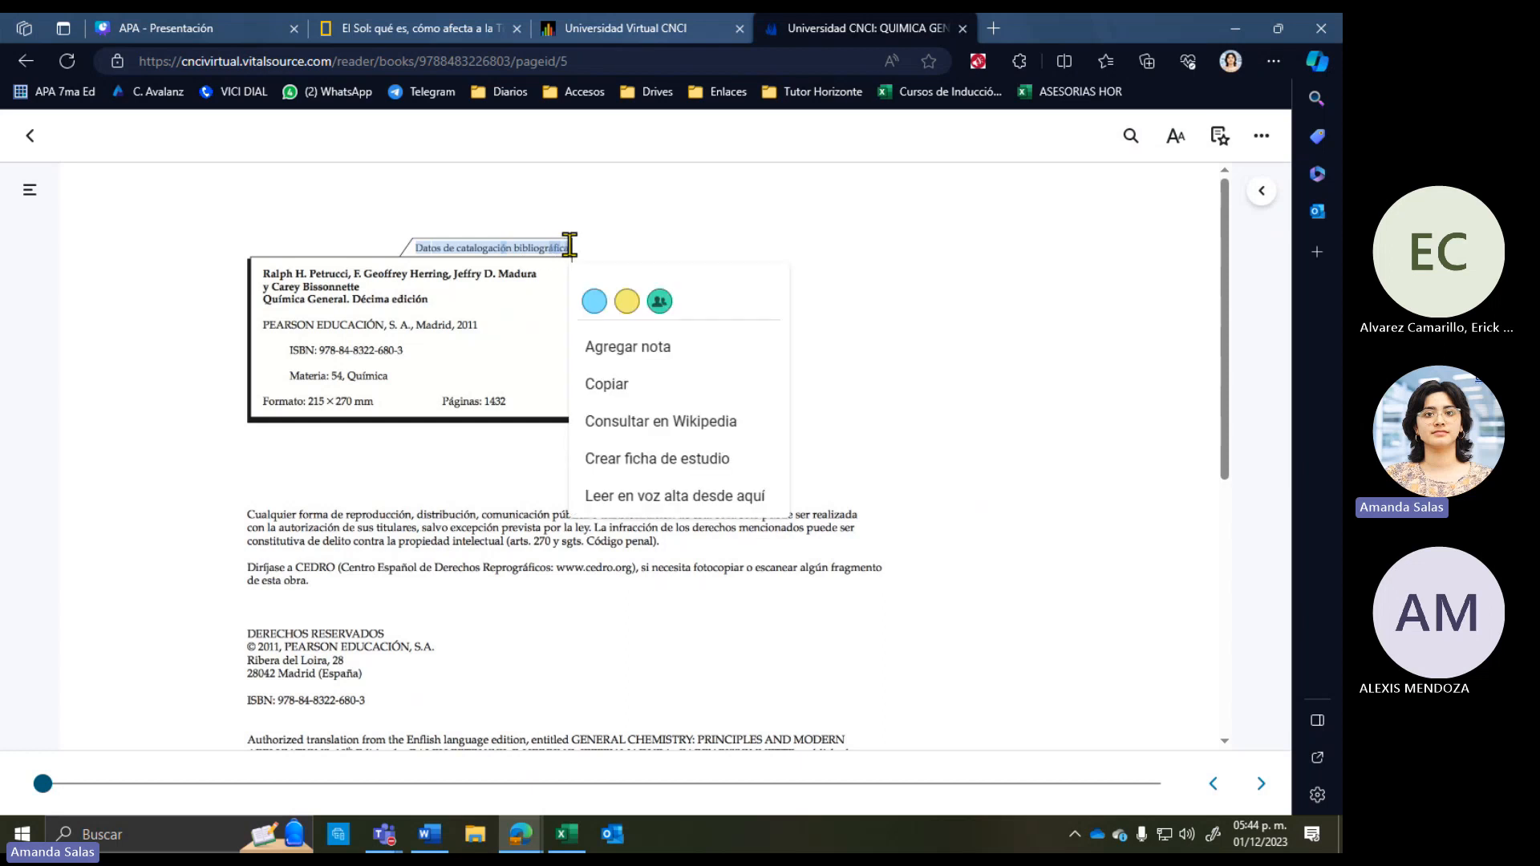
pyautogui.click(522, 400)
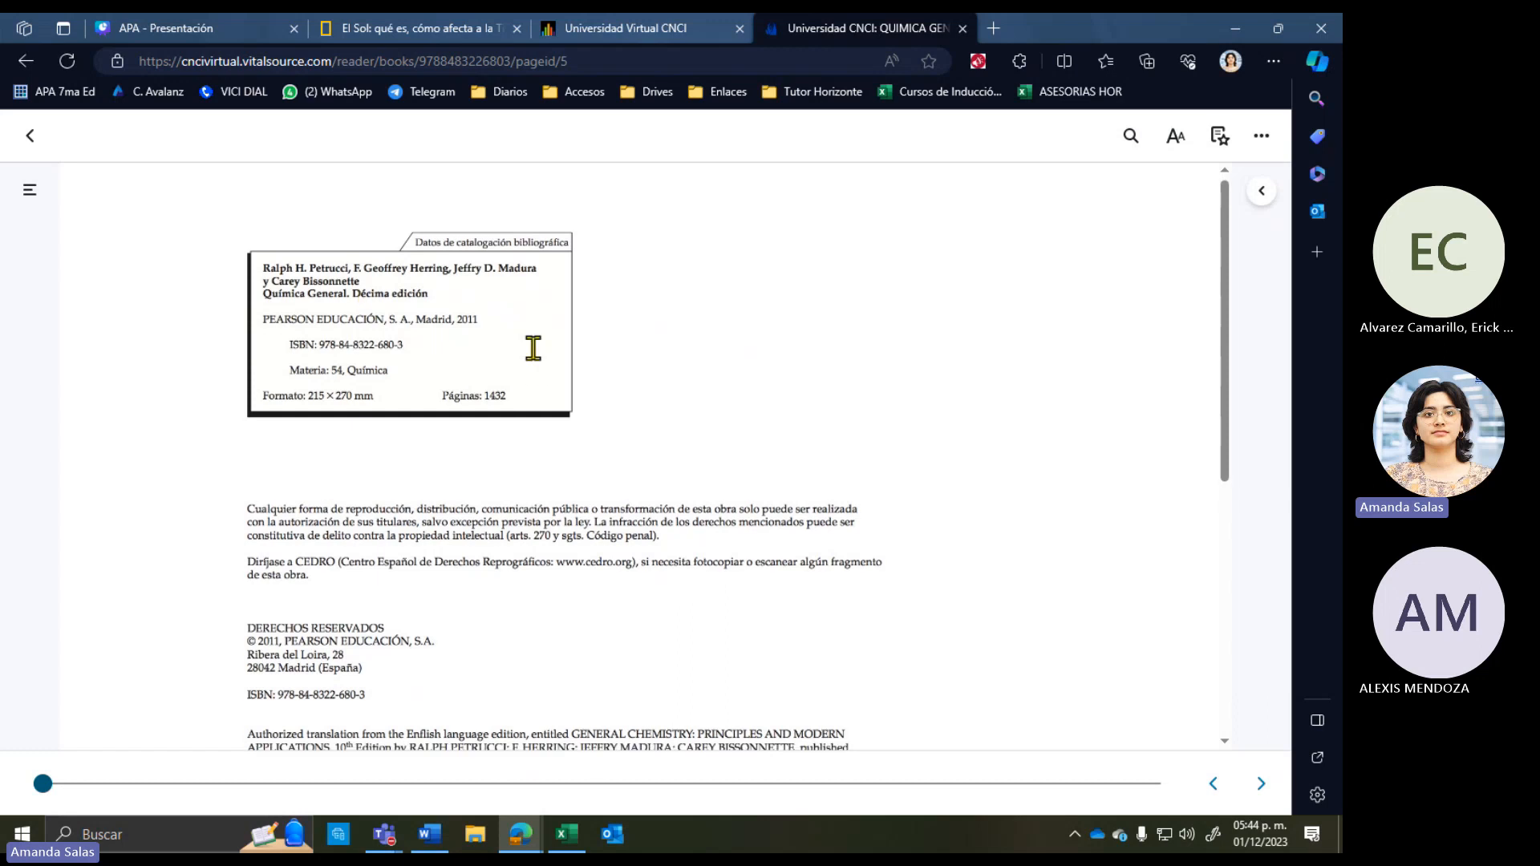
pyautogui.scroll(-5, 529, 361)
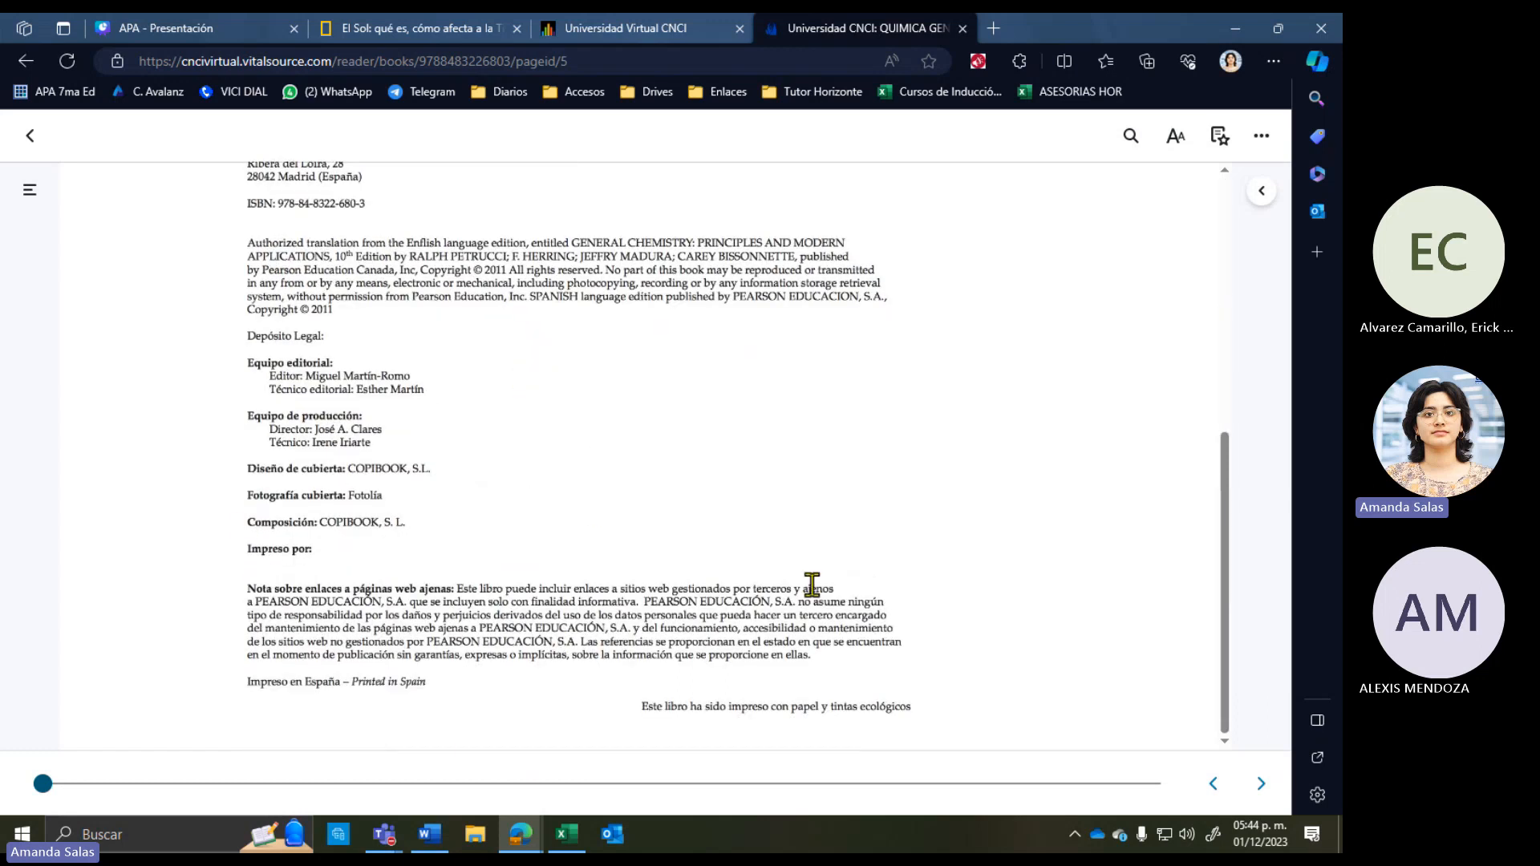
pyautogui.scroll(1, 687, 648)
pyautogui.scroll(5, 686, 648)
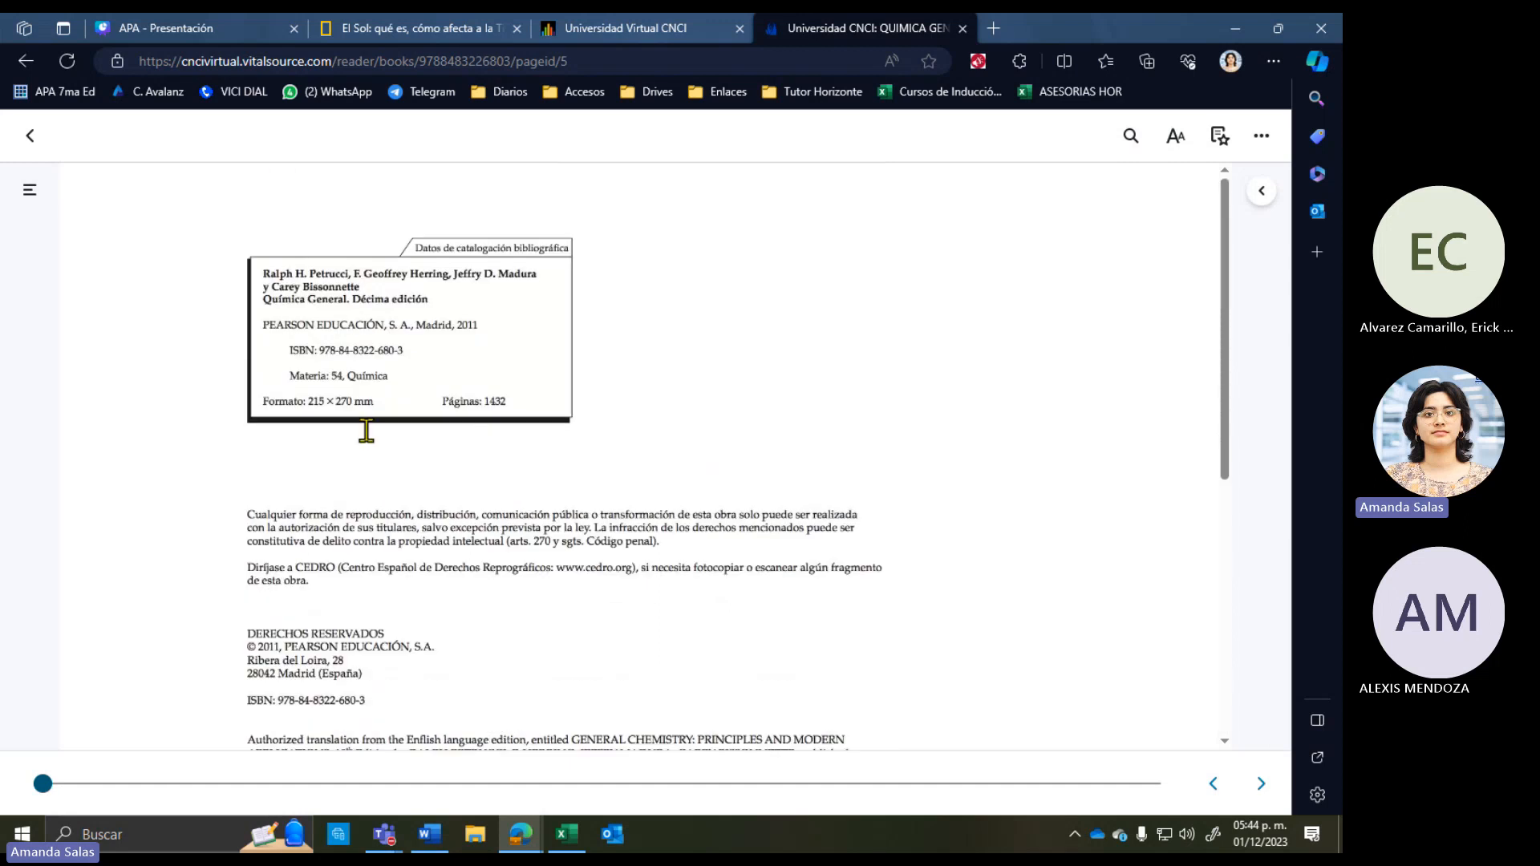
# Step: Raise the reader's Ventana Zoom so the catalogue page text is larger
pyautogui.click(1176, 135)
pyautogui.click(595, 412)
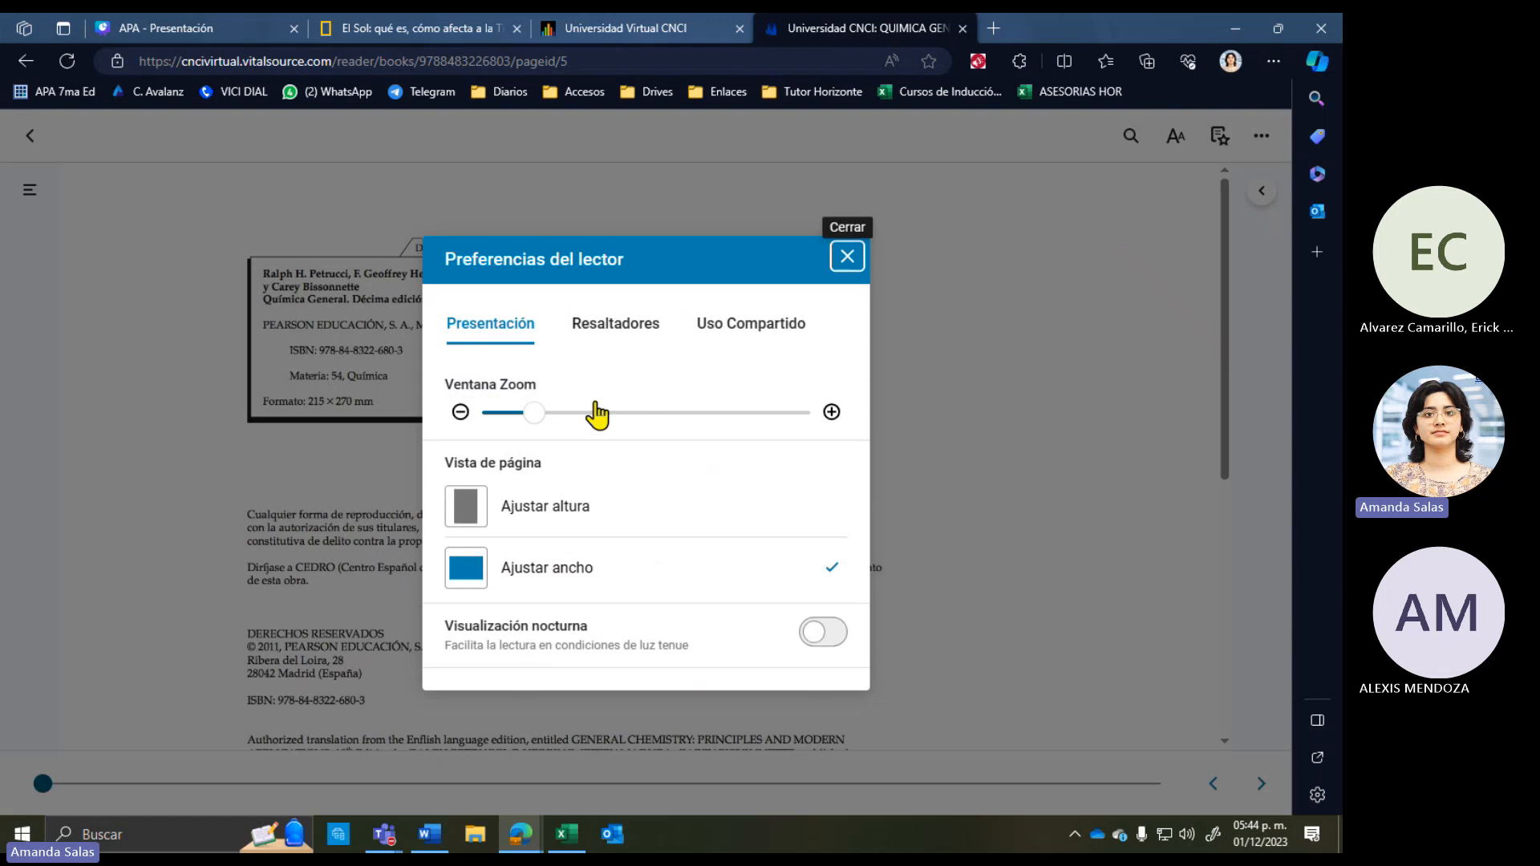
pyautogui.click(1024, 481)
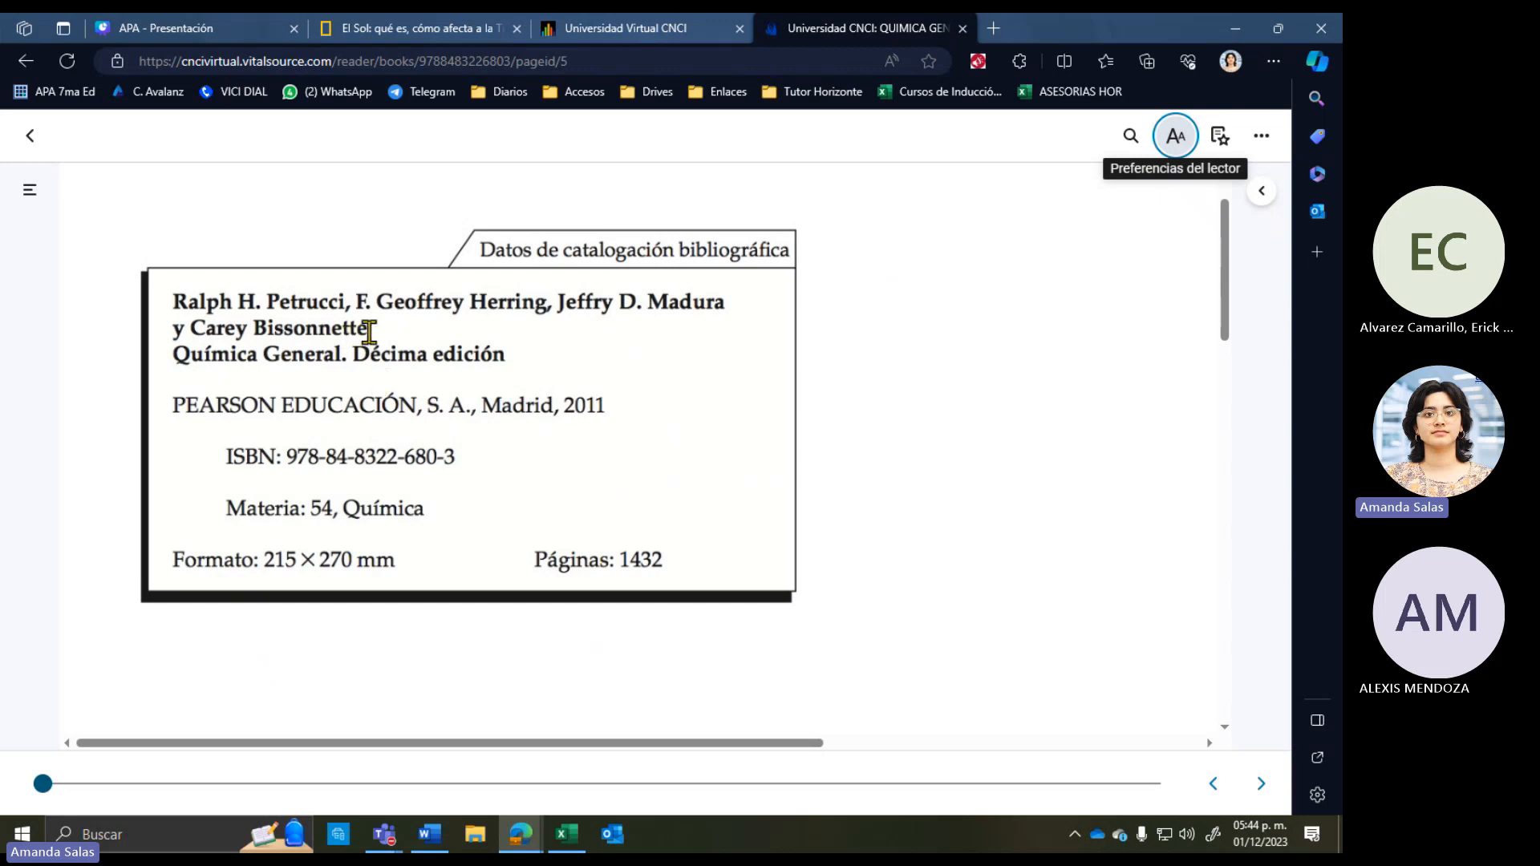
# Step: Highlight the authors, title, publisher, Madrid, 2011 and ISBN, then snap Edge left
pyautogui.moveTo(367, 331); pyautogui.dragTo(164, 298)
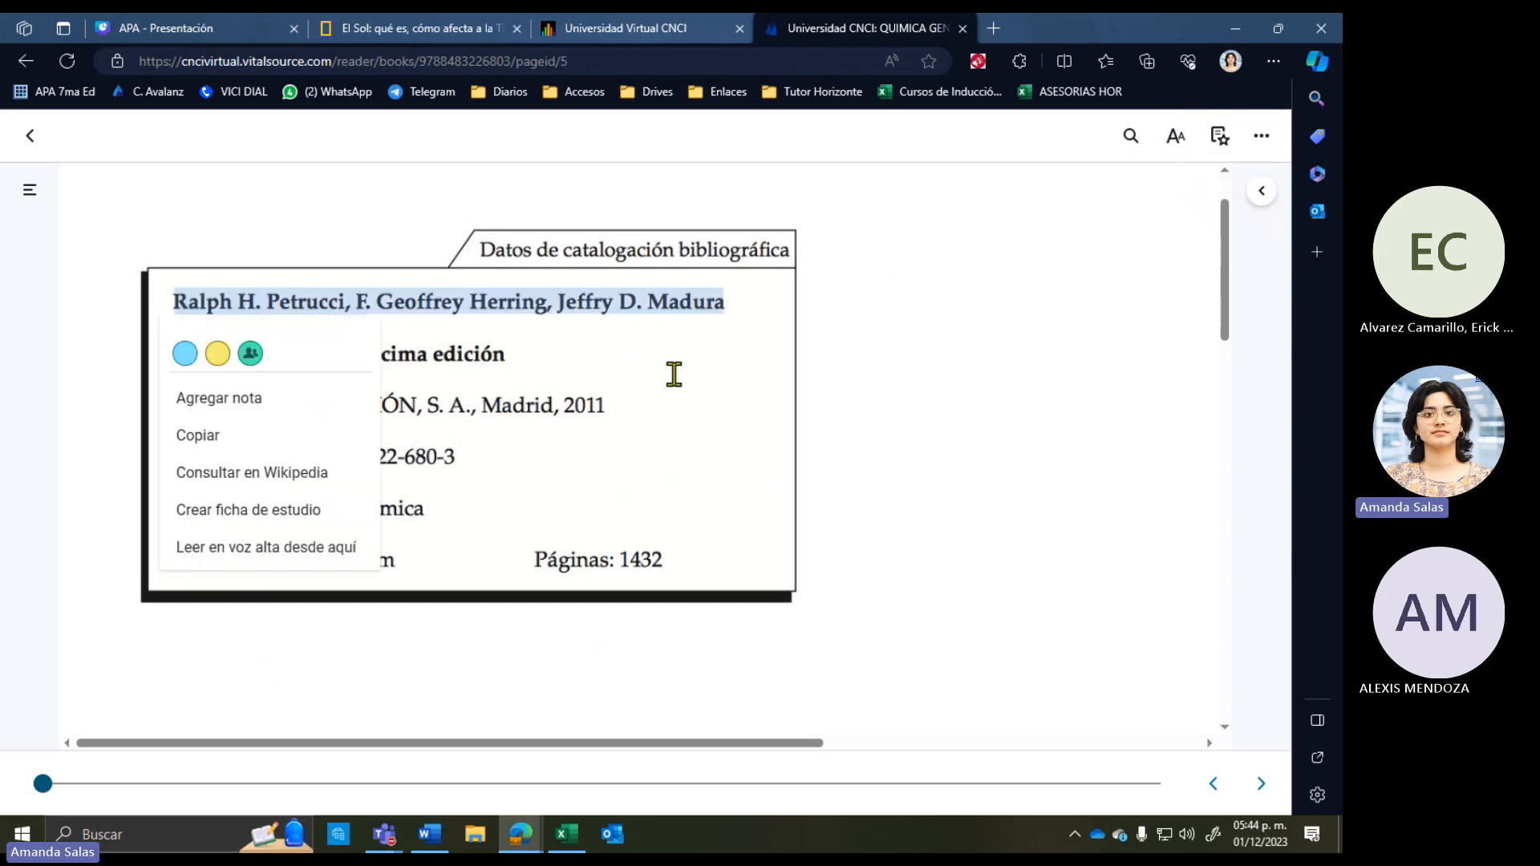
pyautogui.click(616, 371)
pyautogui.moveTo(174, 354); pyautogui.dragTo(522, 354)
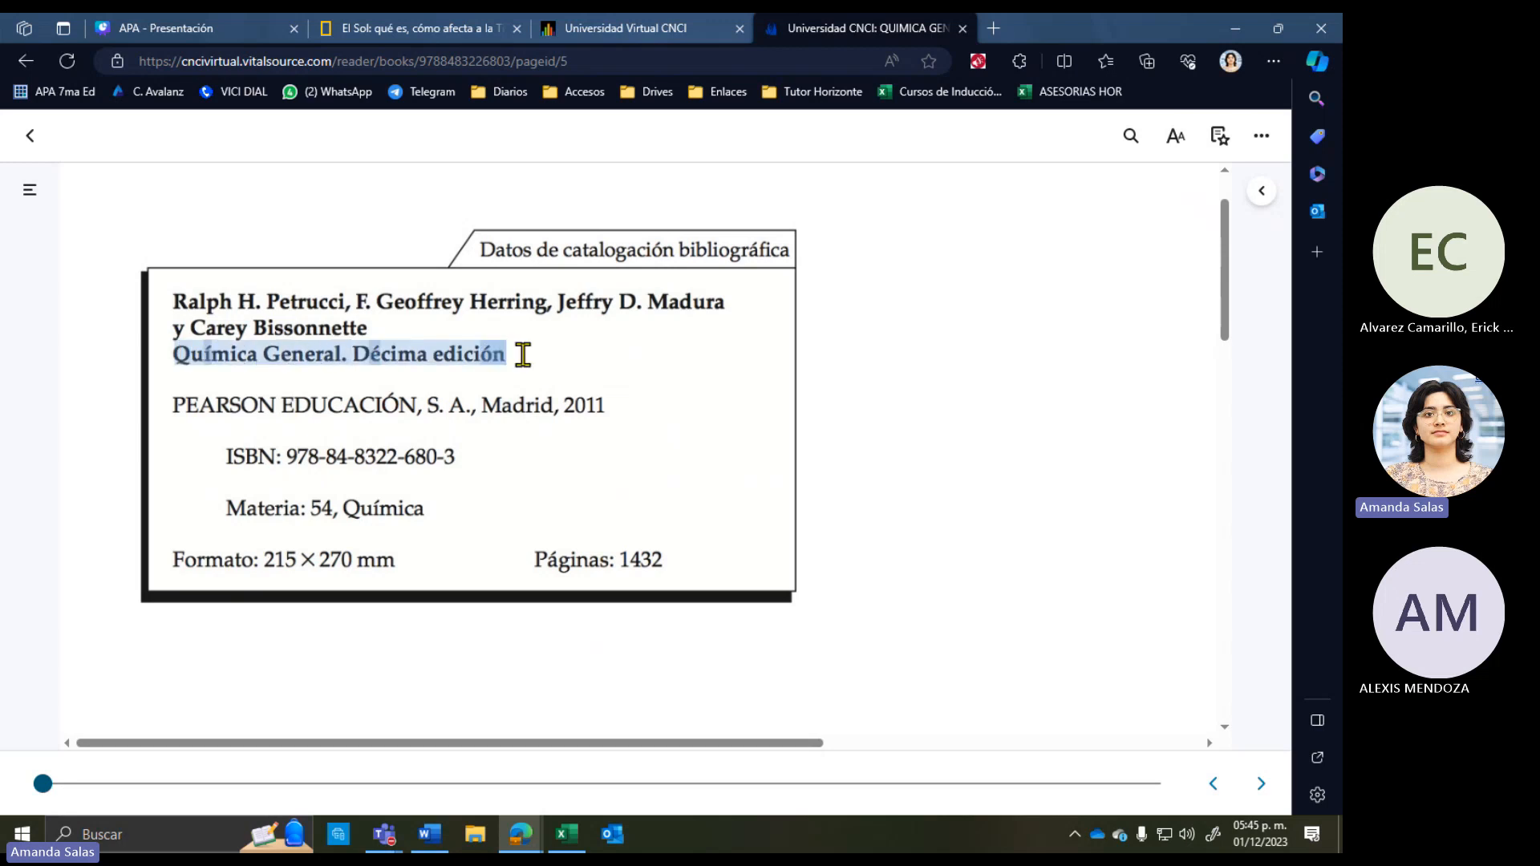
pyautogui.click(183, 405)
pyautogui.moveTo(184, 405); pyautogui.dragTo(610, 402)
pyautogui.click(482, 402)
pyautogui.click(561, 405)
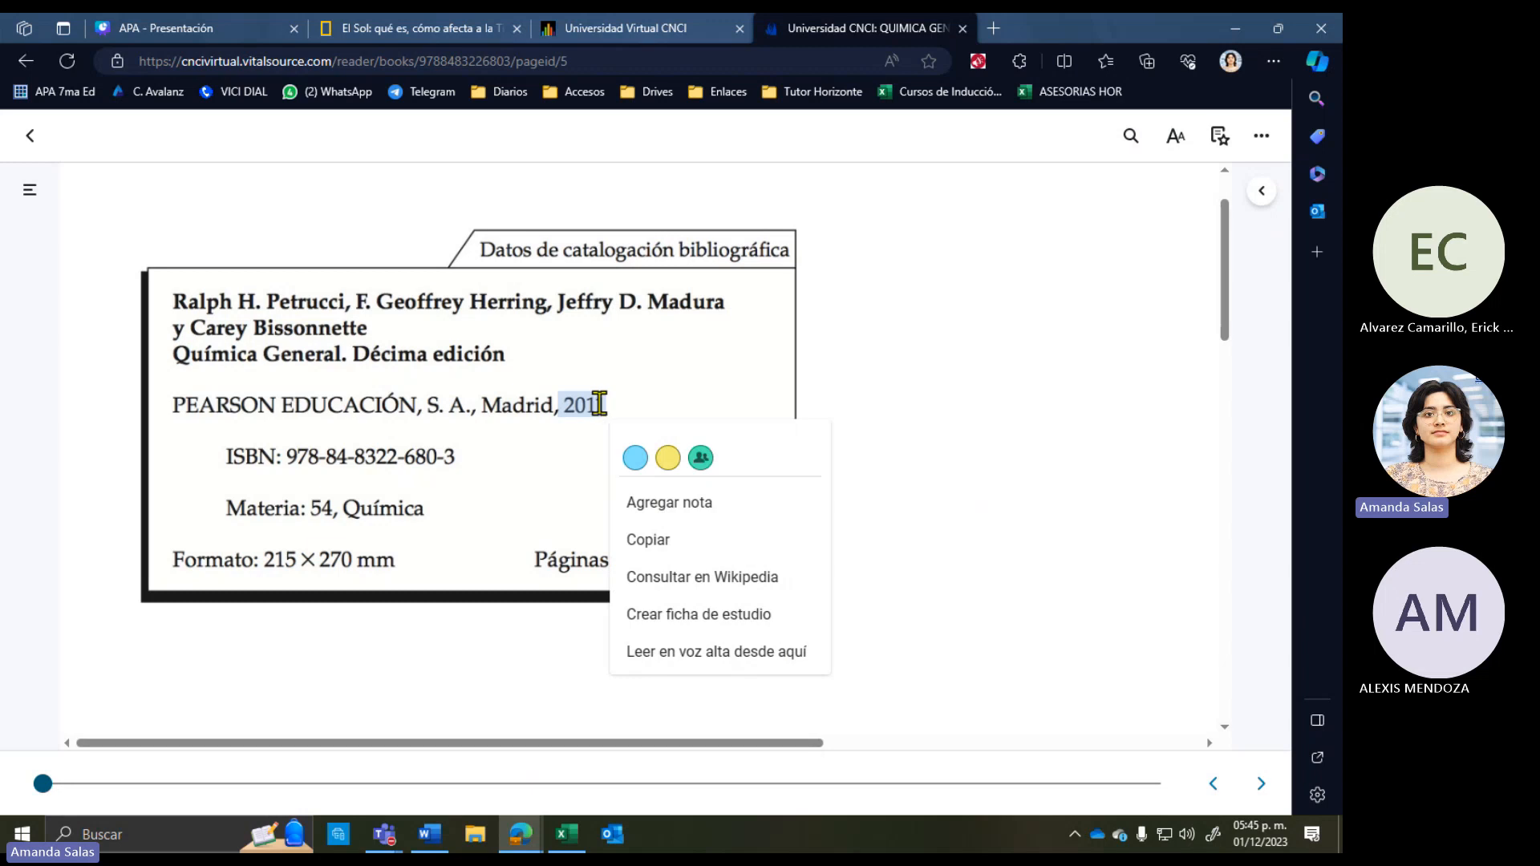
pyautogui.click(256, 446)
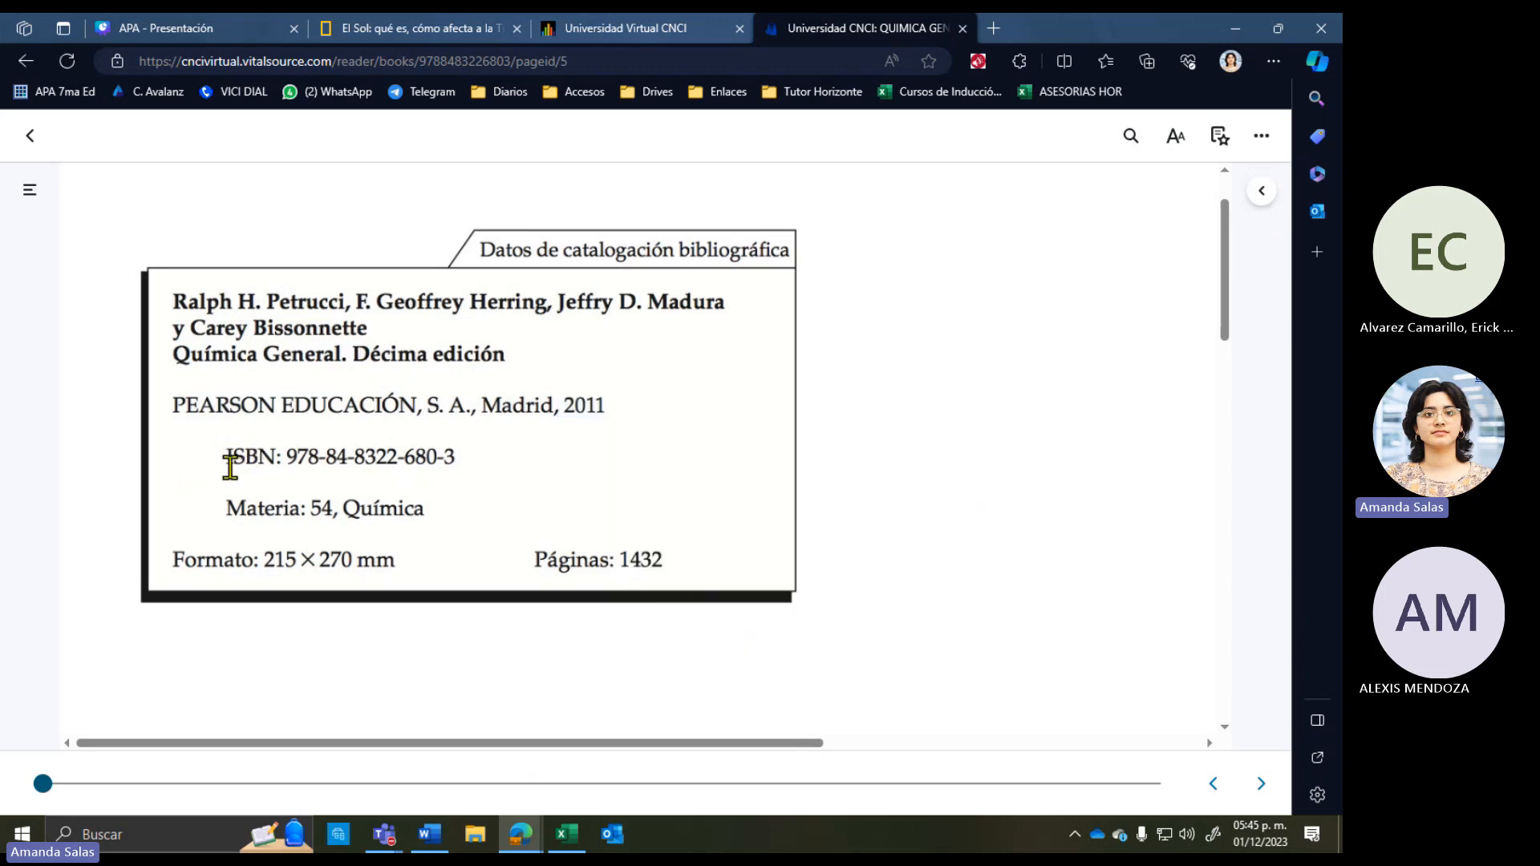
pyautogui.moveTo(226, 458); pyautogui.dragTo(454, 447)
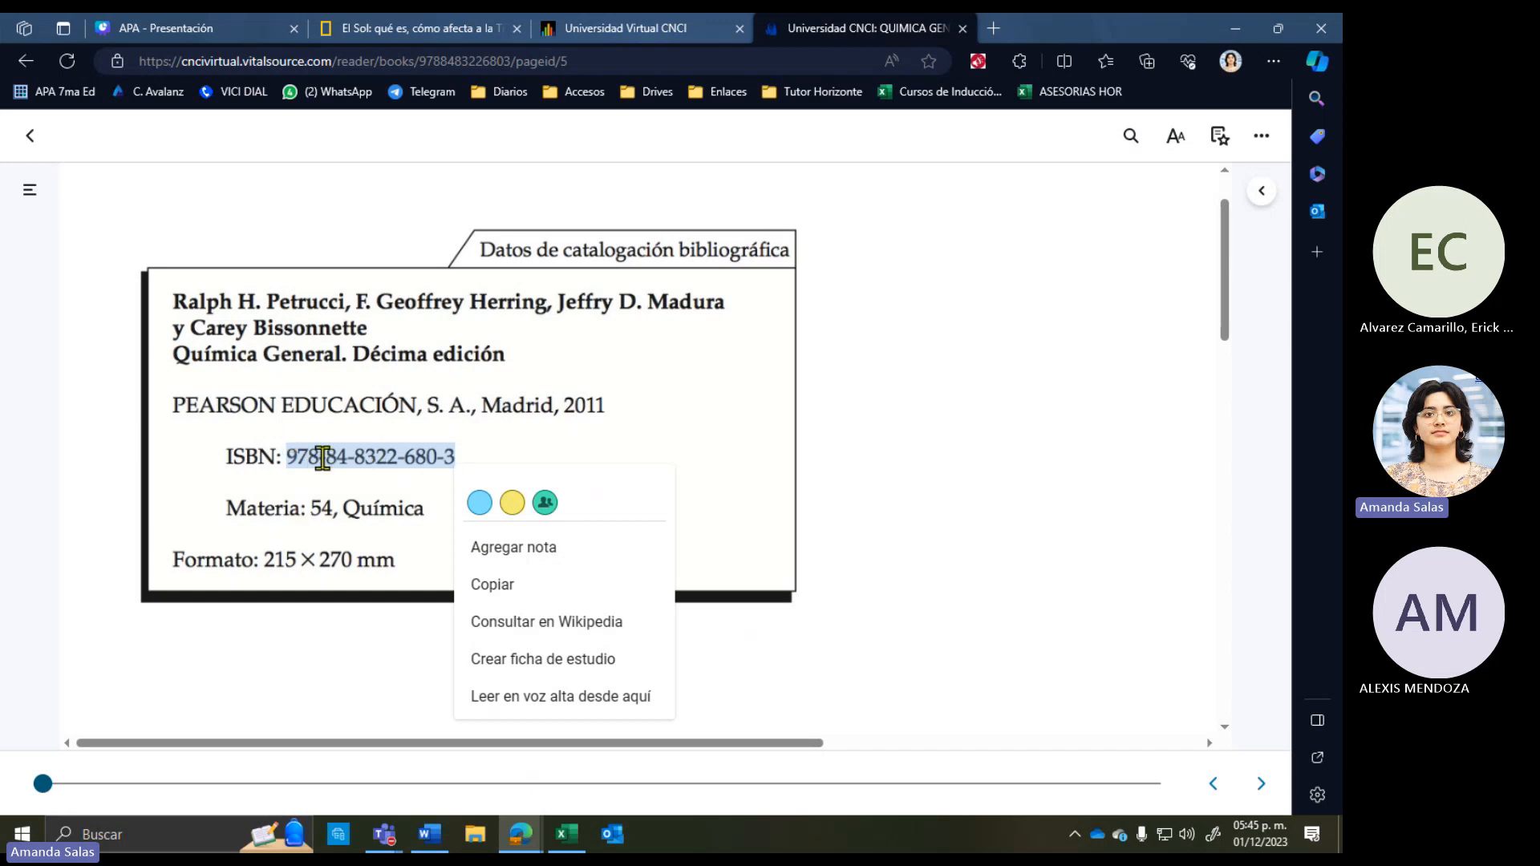
pyautogui.click(714, 469)
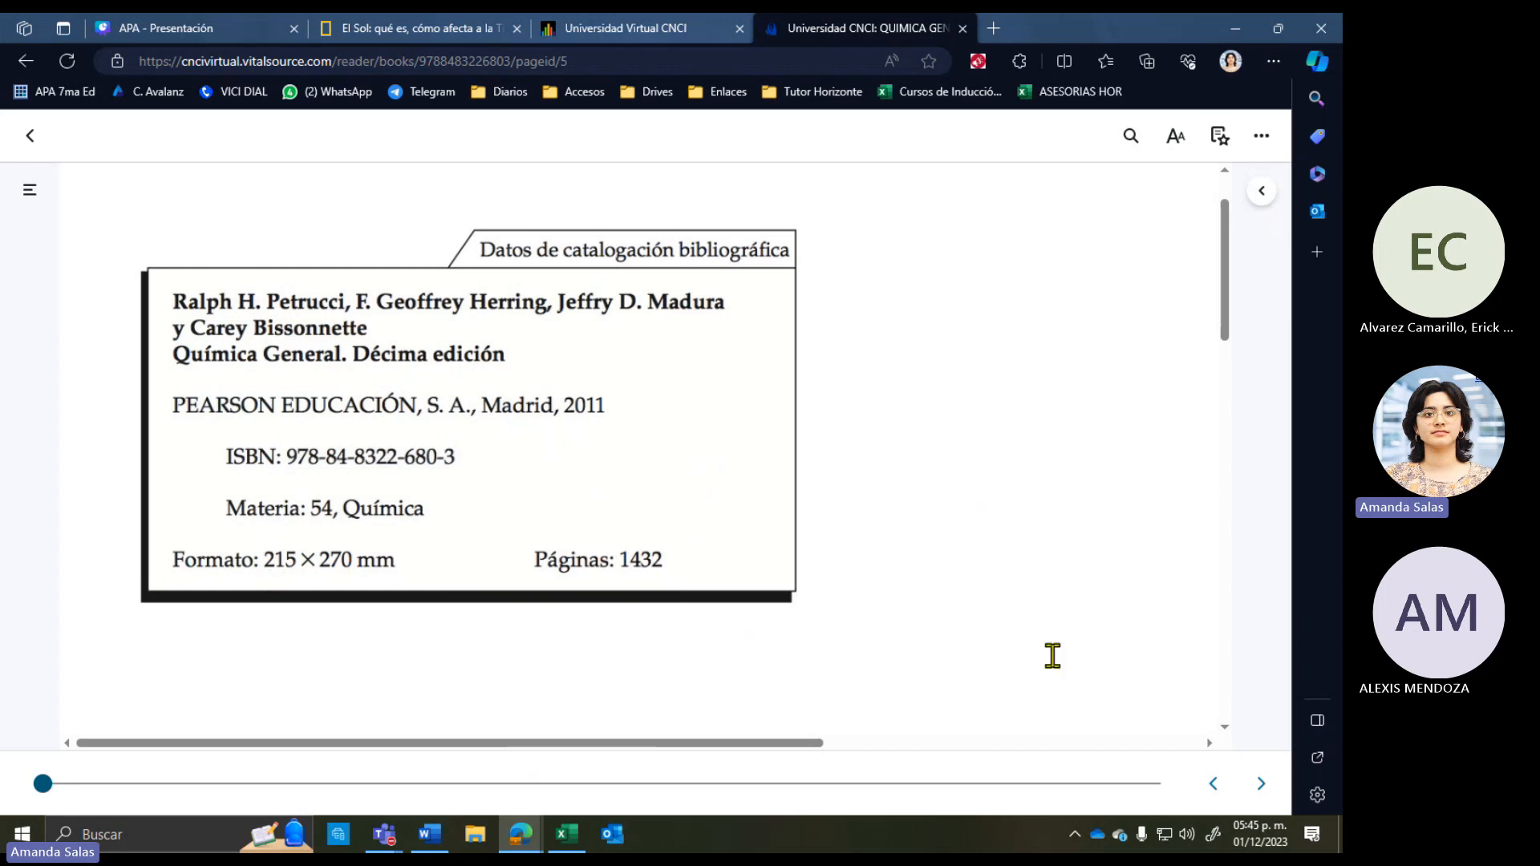
pyautogui.moveTo(1061, 25); pyautogui.dragTo(8, 16)
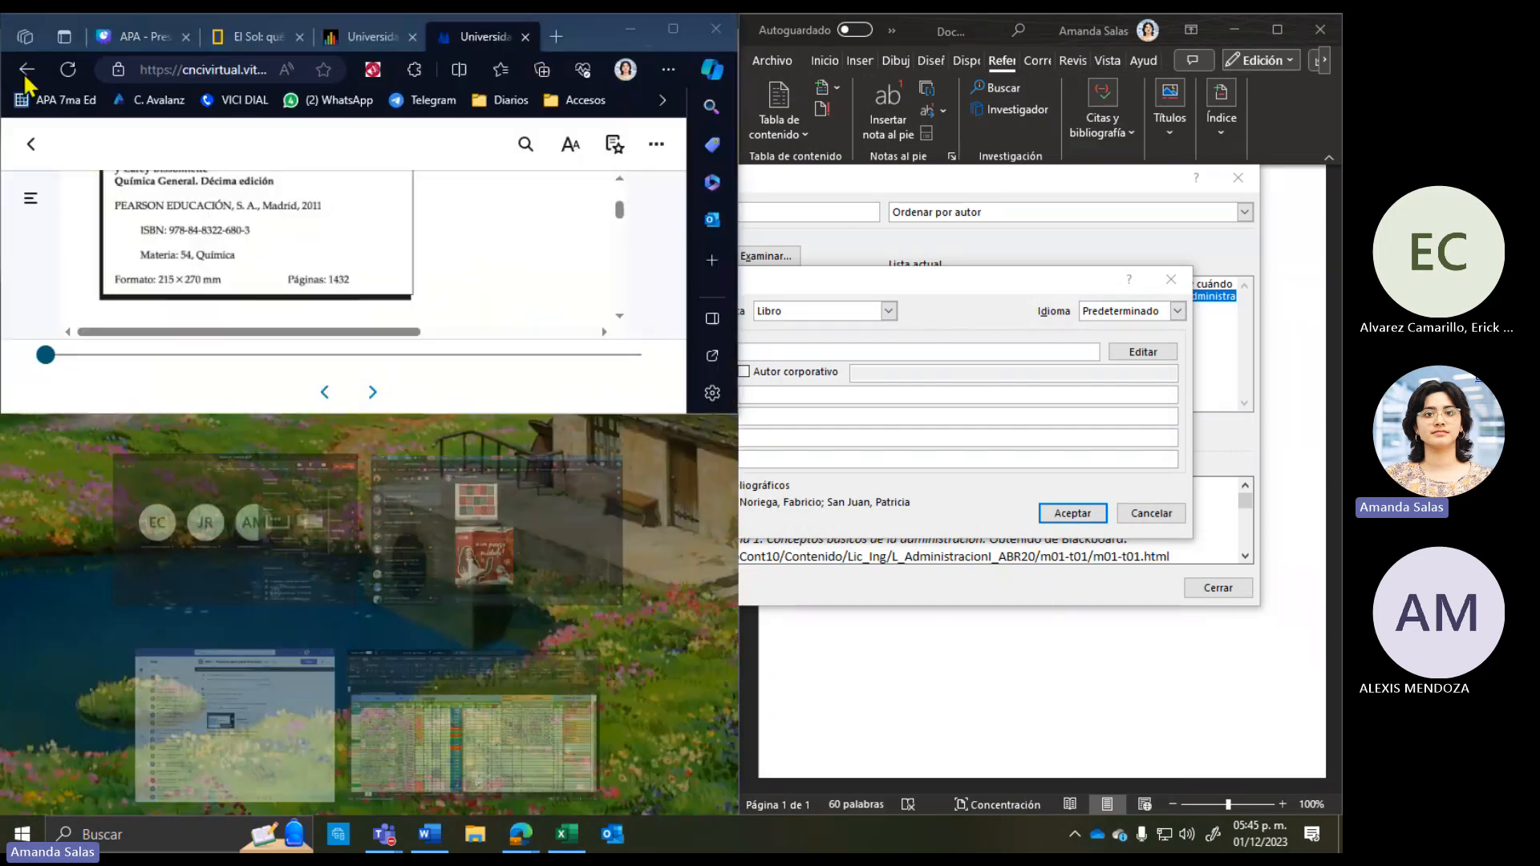
# Step: Dismiss Snap Assist and stretch the half-screen Edge window to full height
pyautogui.click(247, 423)
pyautogui.moveTo(244, 413); pyautogui.dragTo(320, 814)
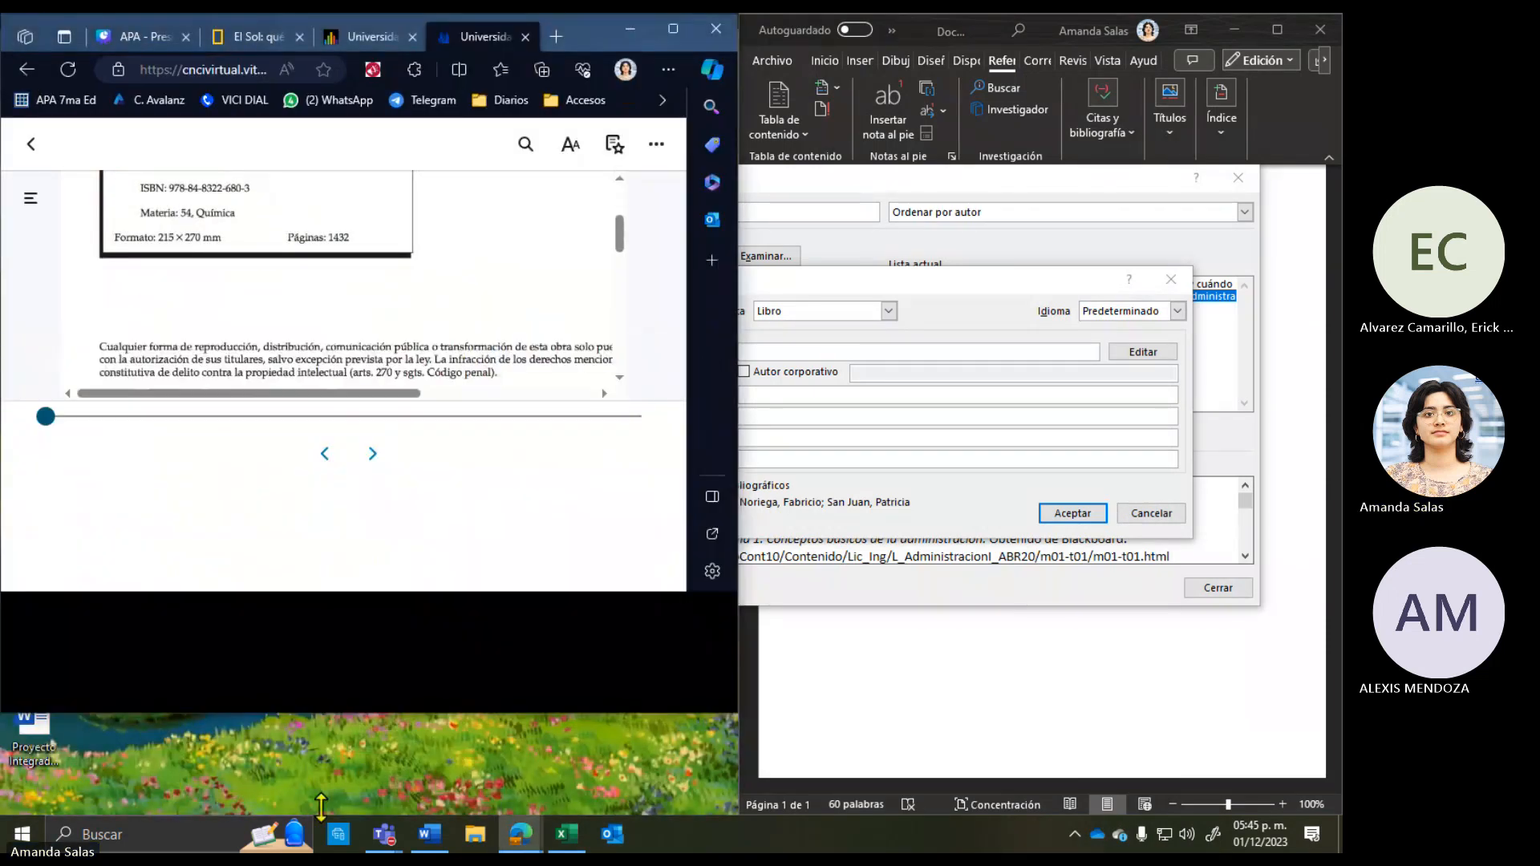
pyautogui.scroll(-2, 413, 481)
pyautogui.scroll(4, 413, 482)
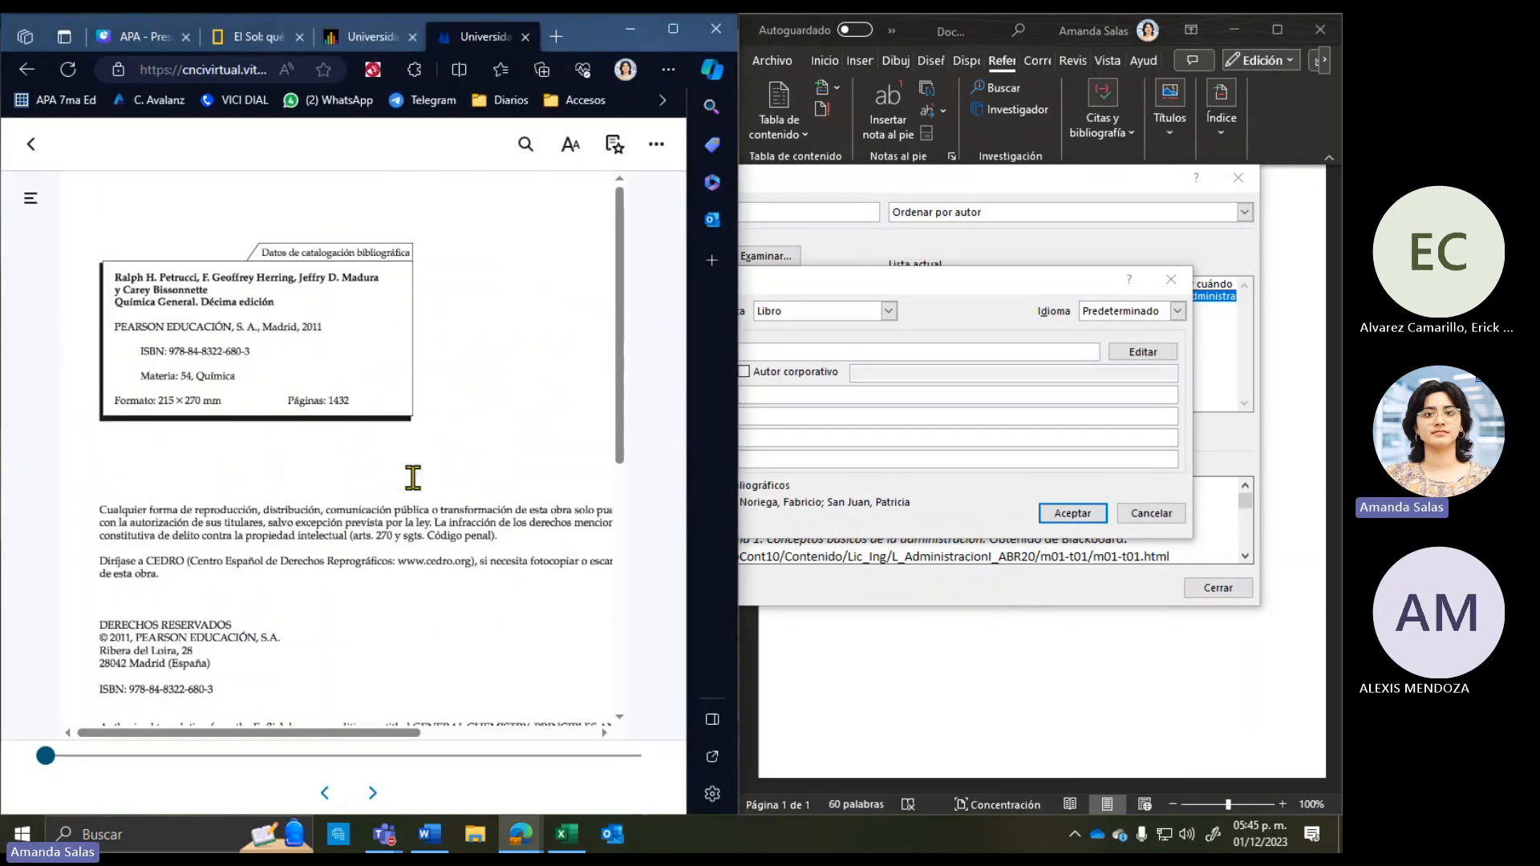
# Step: Increase Ventana Zoom over three tries for larger catalogue text, then bring Word forward
pyautogui.click(569, 147)
pyautogui.moveTo(242, 314); pyautogui.dragTo(285, 303)
pyautogui.click(665, 140)
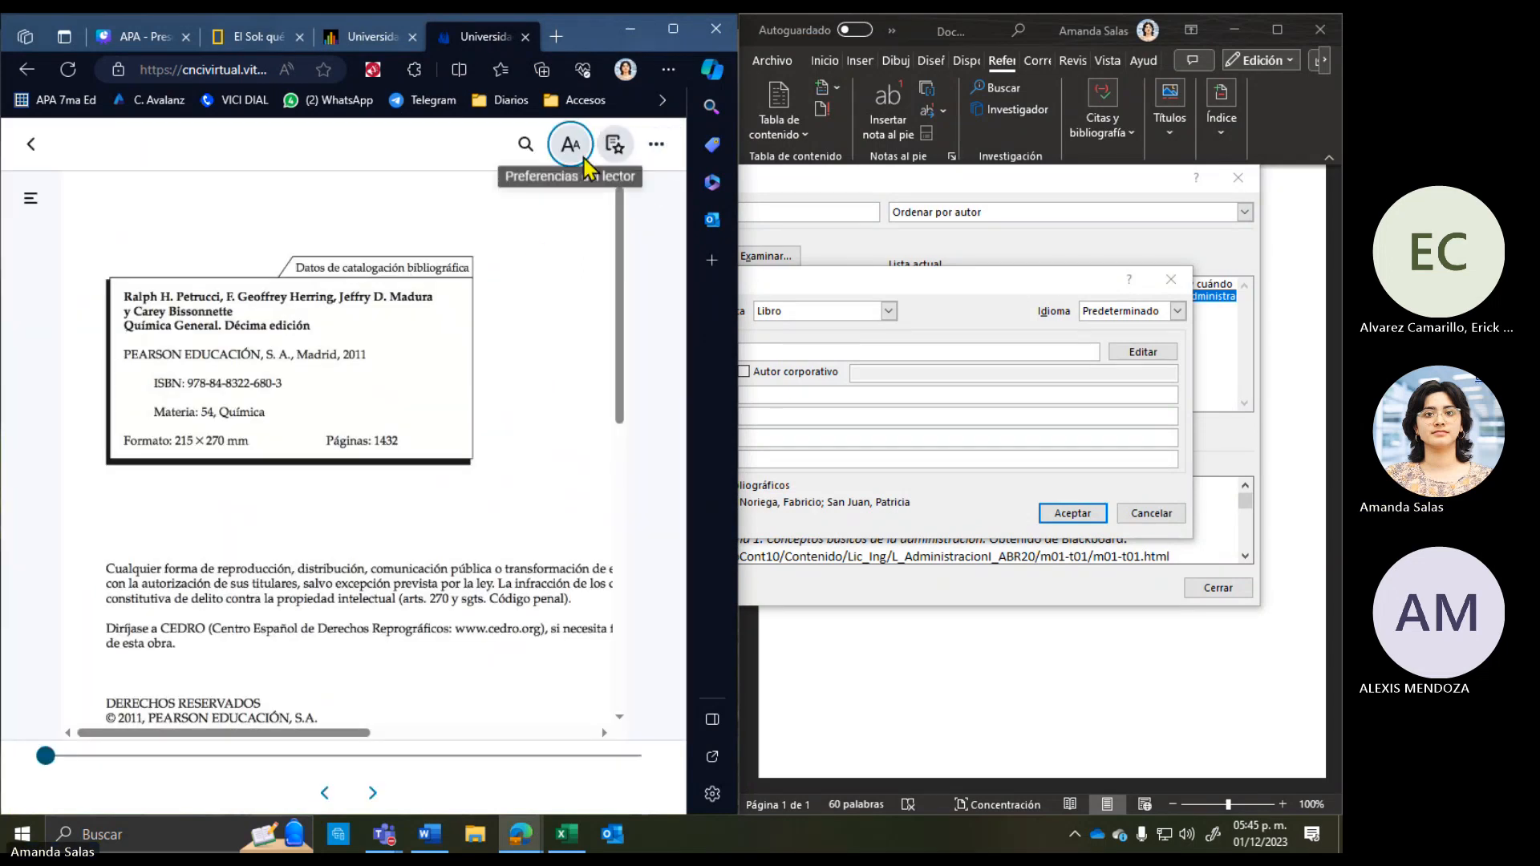
pyautogui.click(569, 147)
pyautogui.click(361, 309)
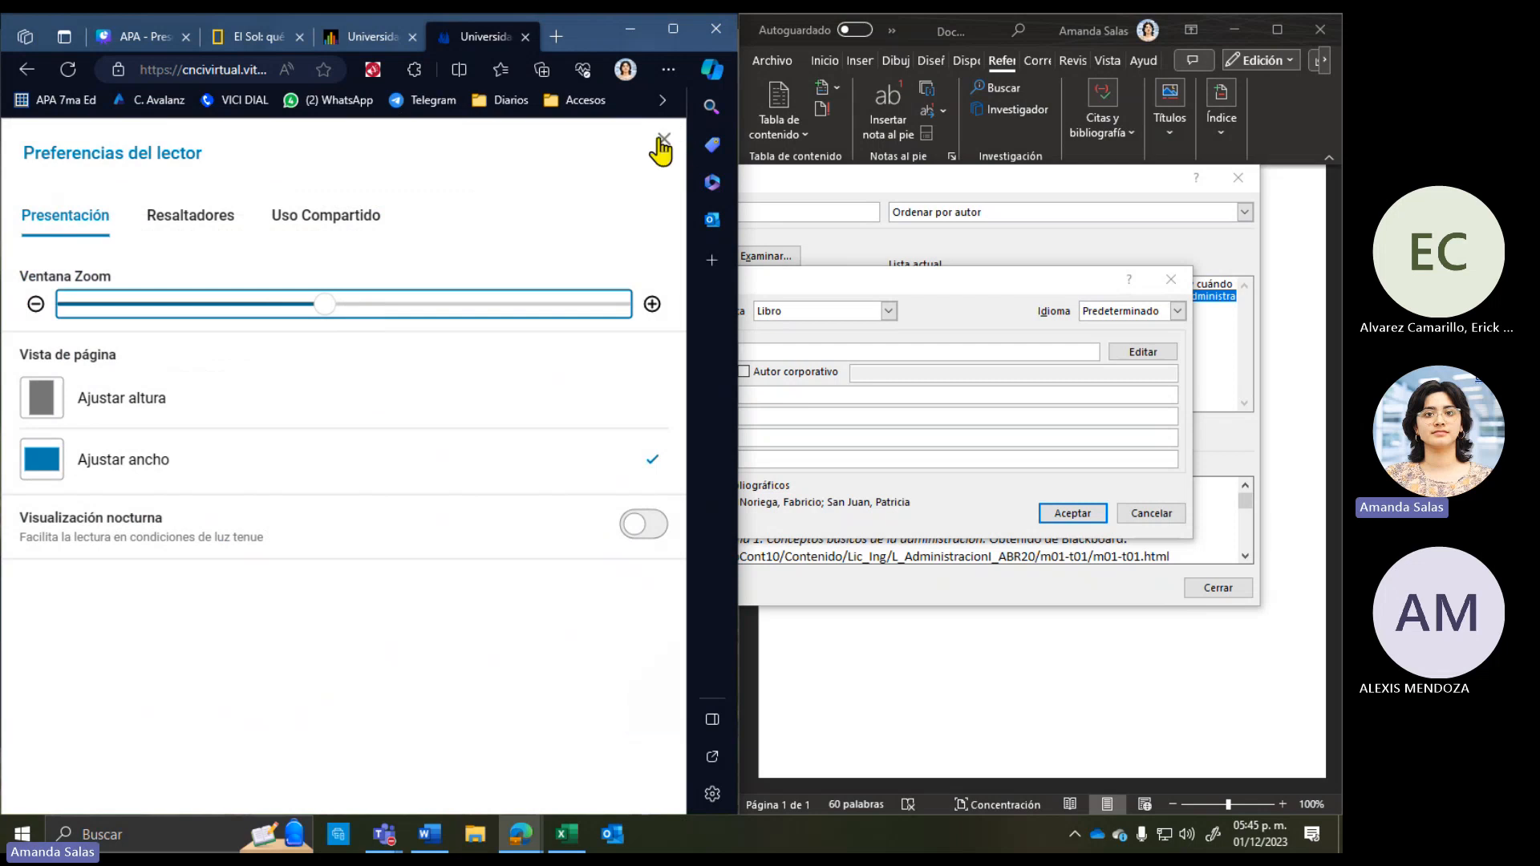
pyautogui.click(661, 146)
pyautogui.click(569, 145)
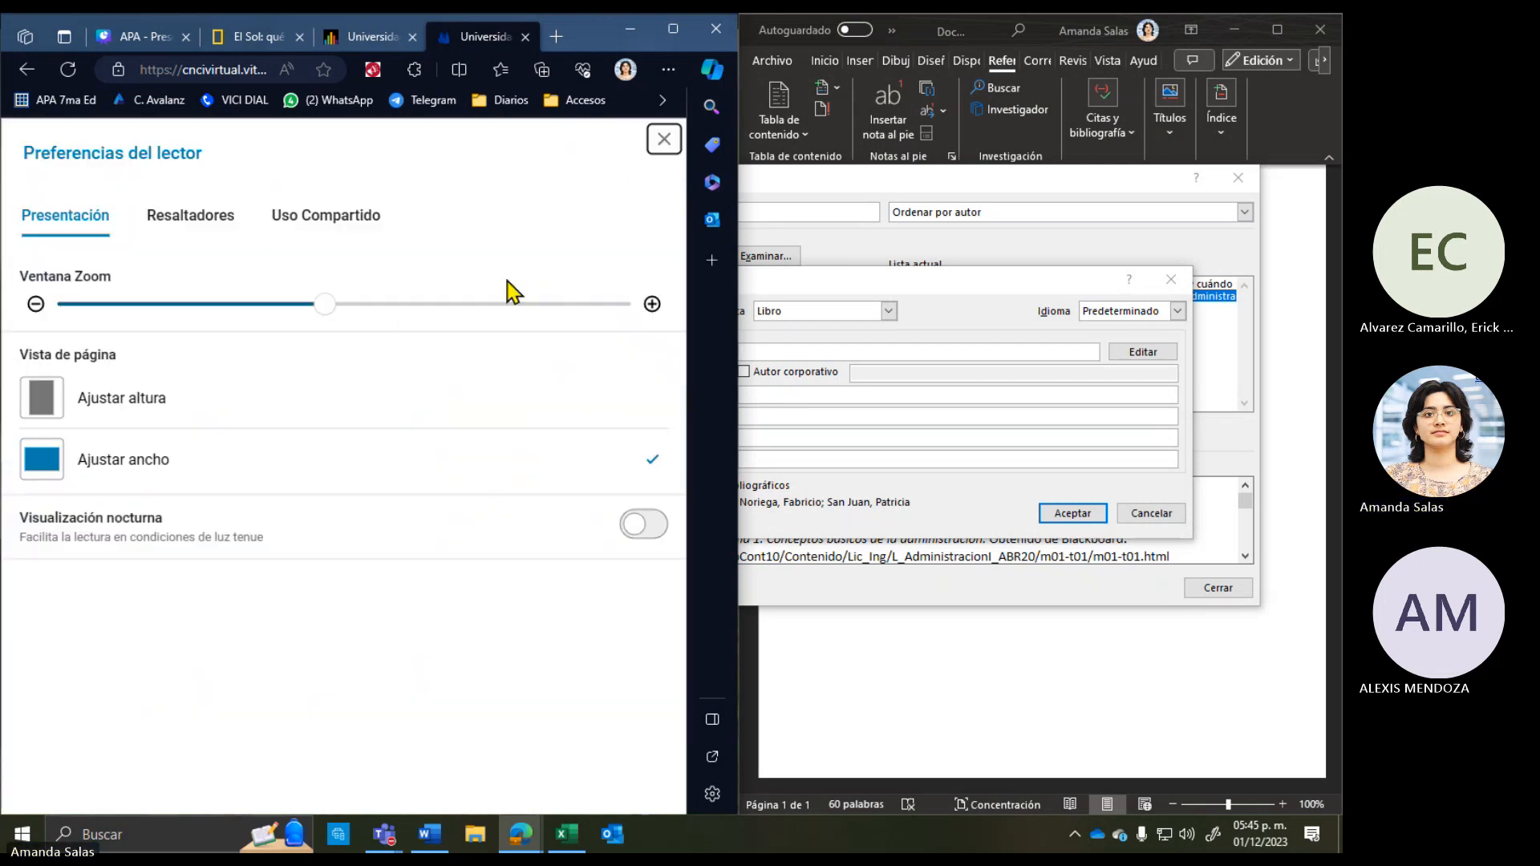
pyautogui.click(378, 321)
pyautogui.click(664, 140)
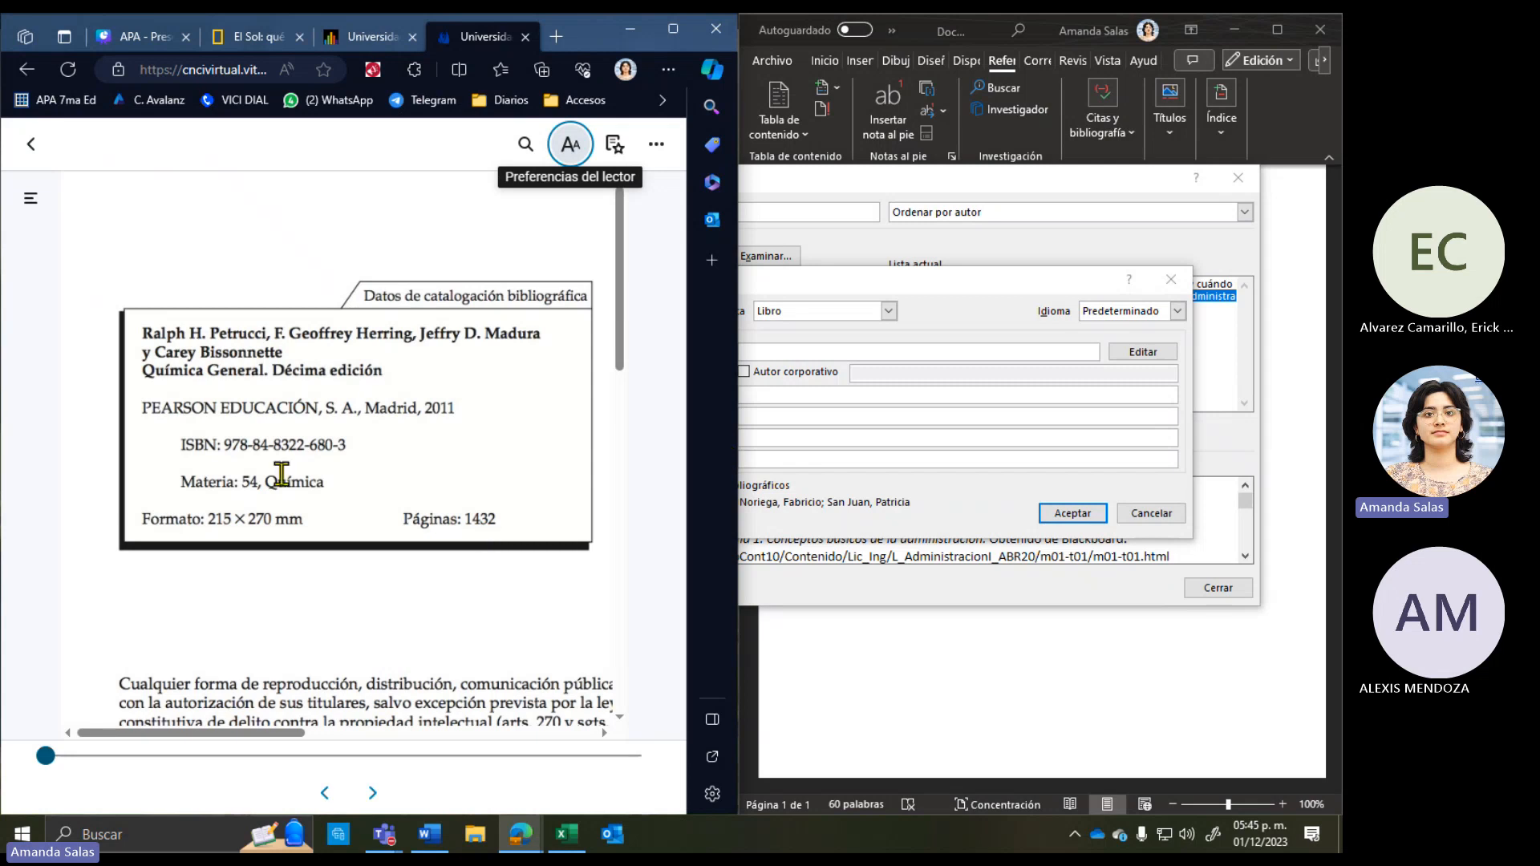
pyautogui.click(944, 323)
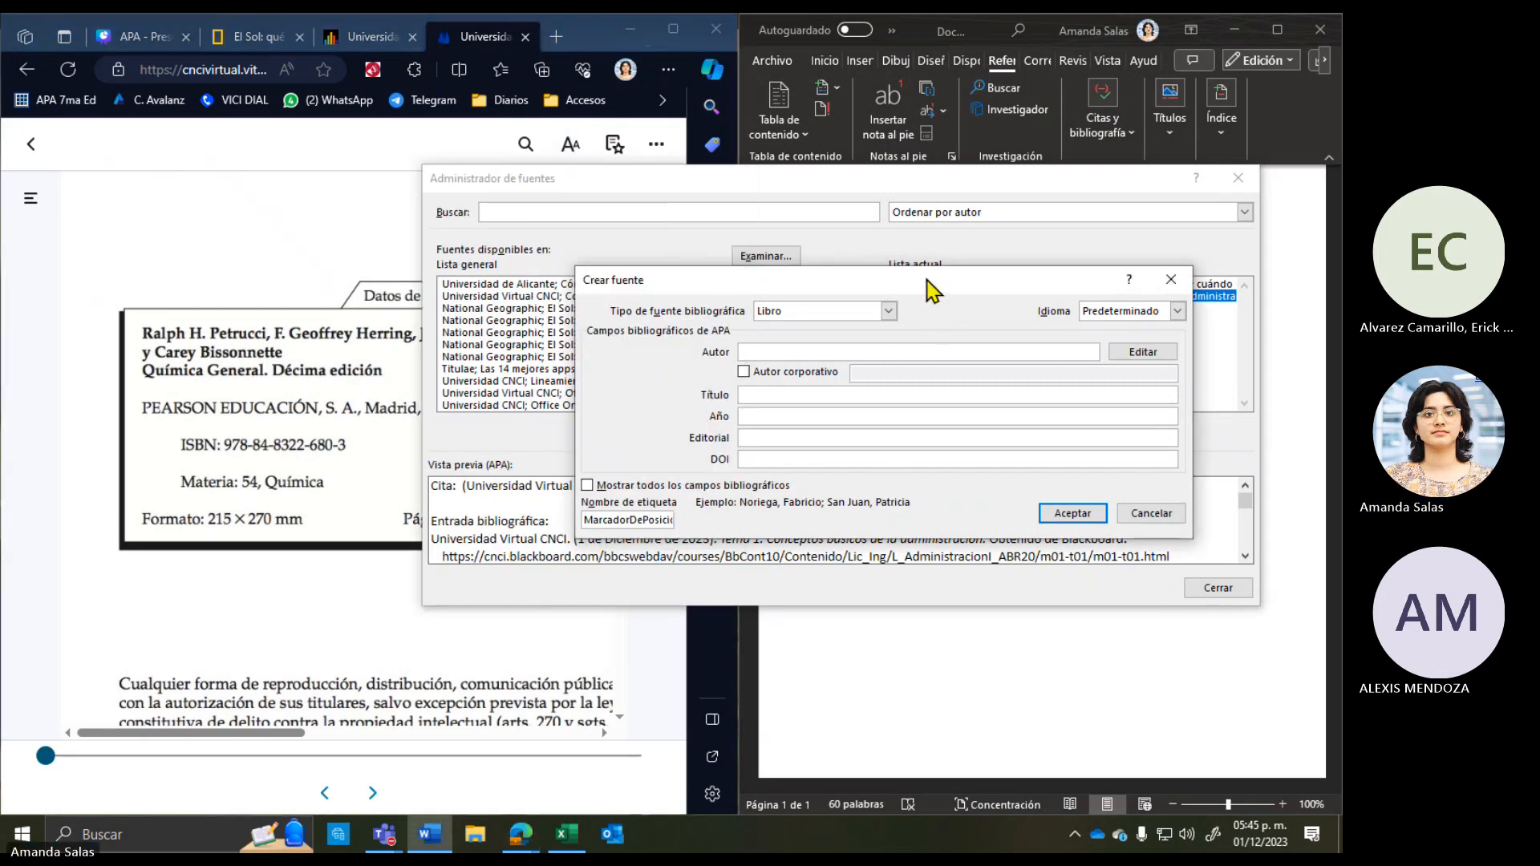
# Step: Copy the four authors from the catalogue page and paste them into Autor
pyautogui.moveTo(930, 291); pyautogui.dragTo(761, 298)
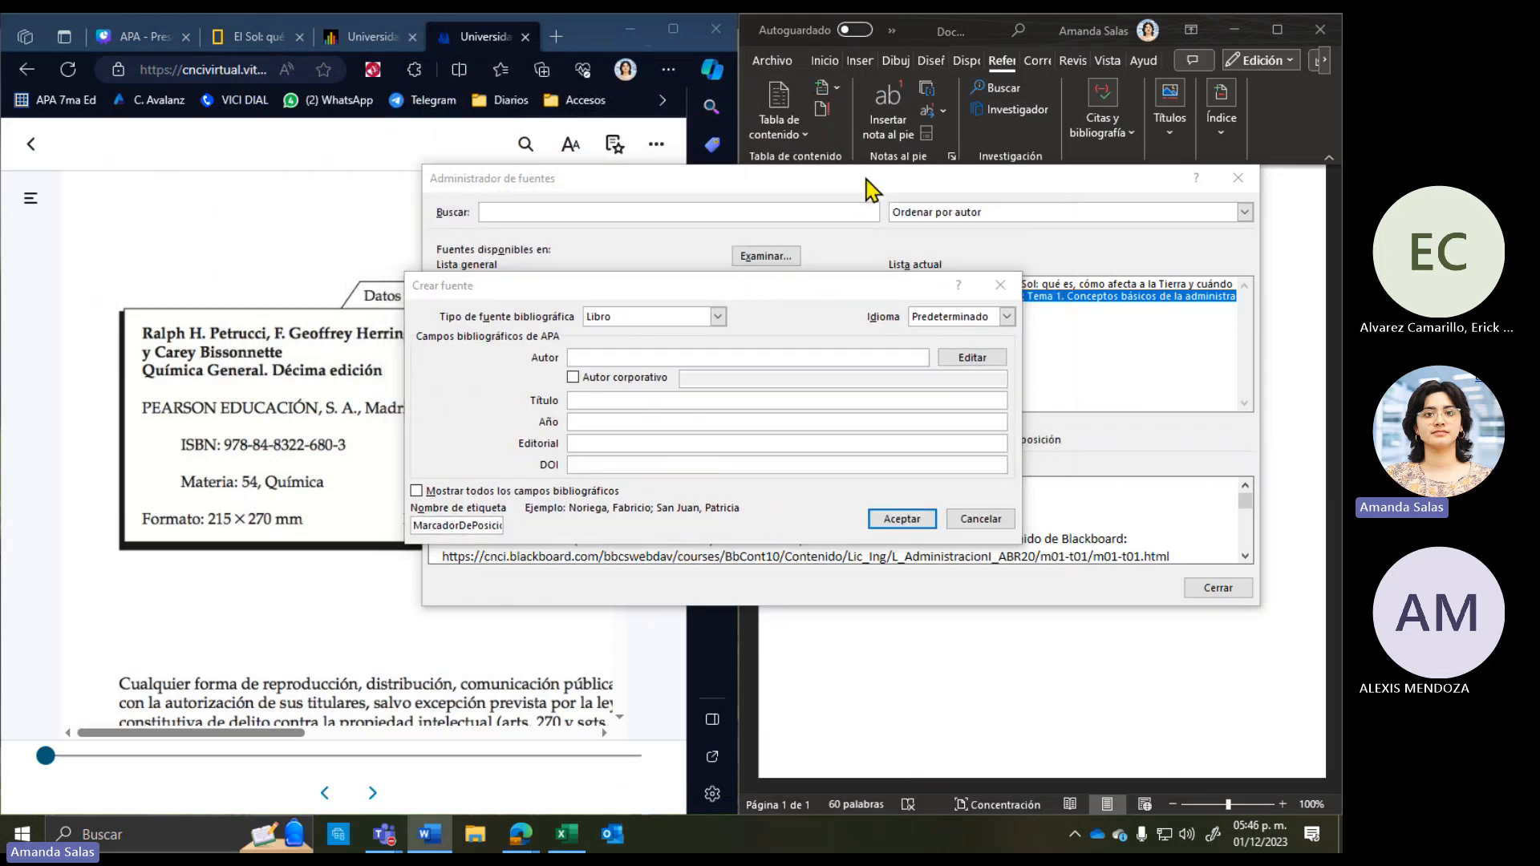
pyautogui.moveTo(856, 288); pyautogui.dragTo(882, 277)
pyautogui.click(645, 346)
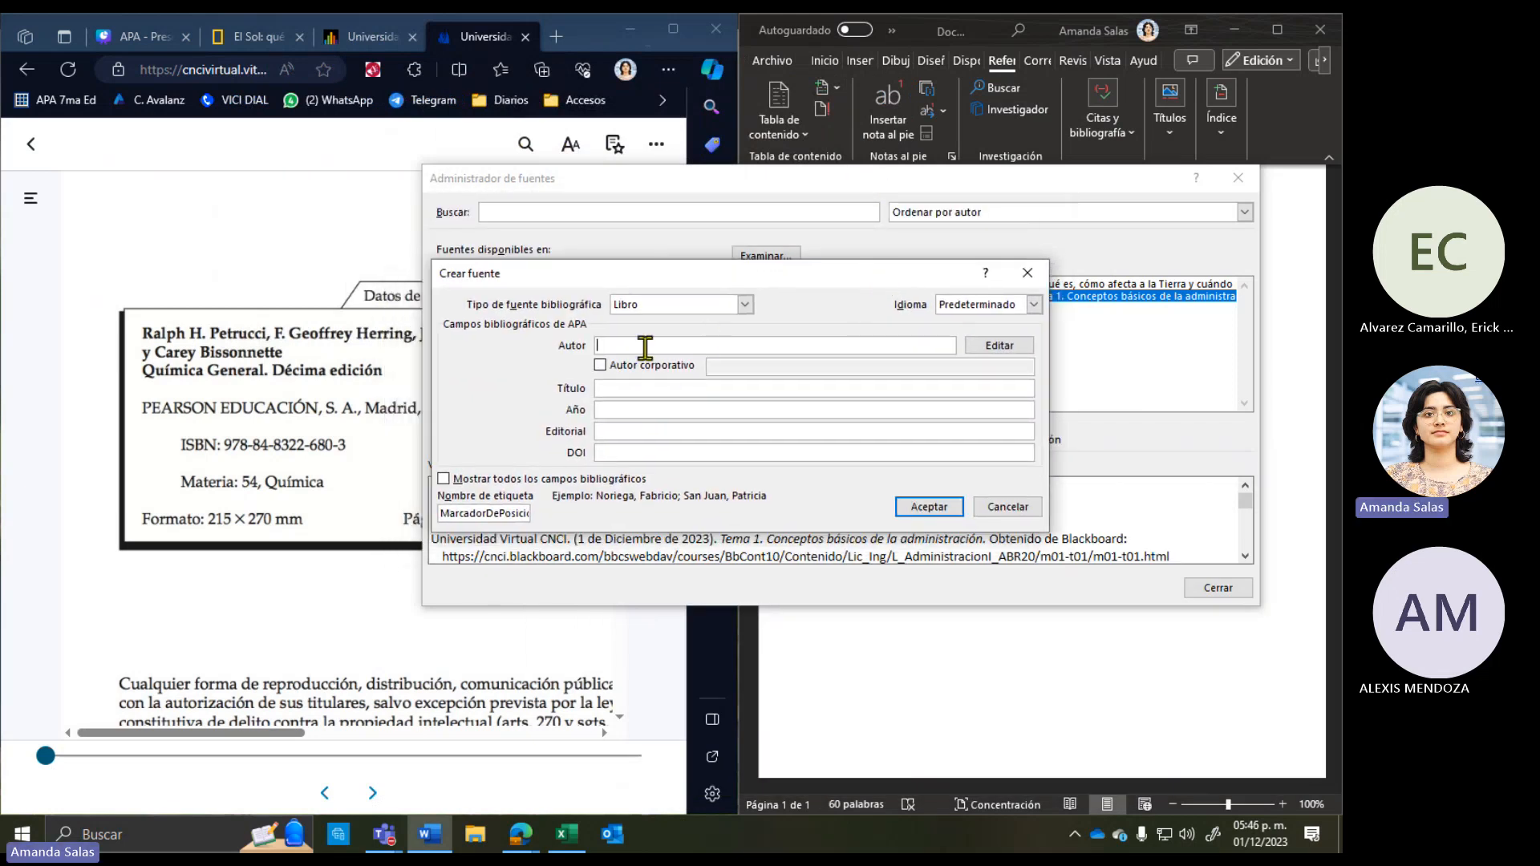
pyautogui.click(383, 396)
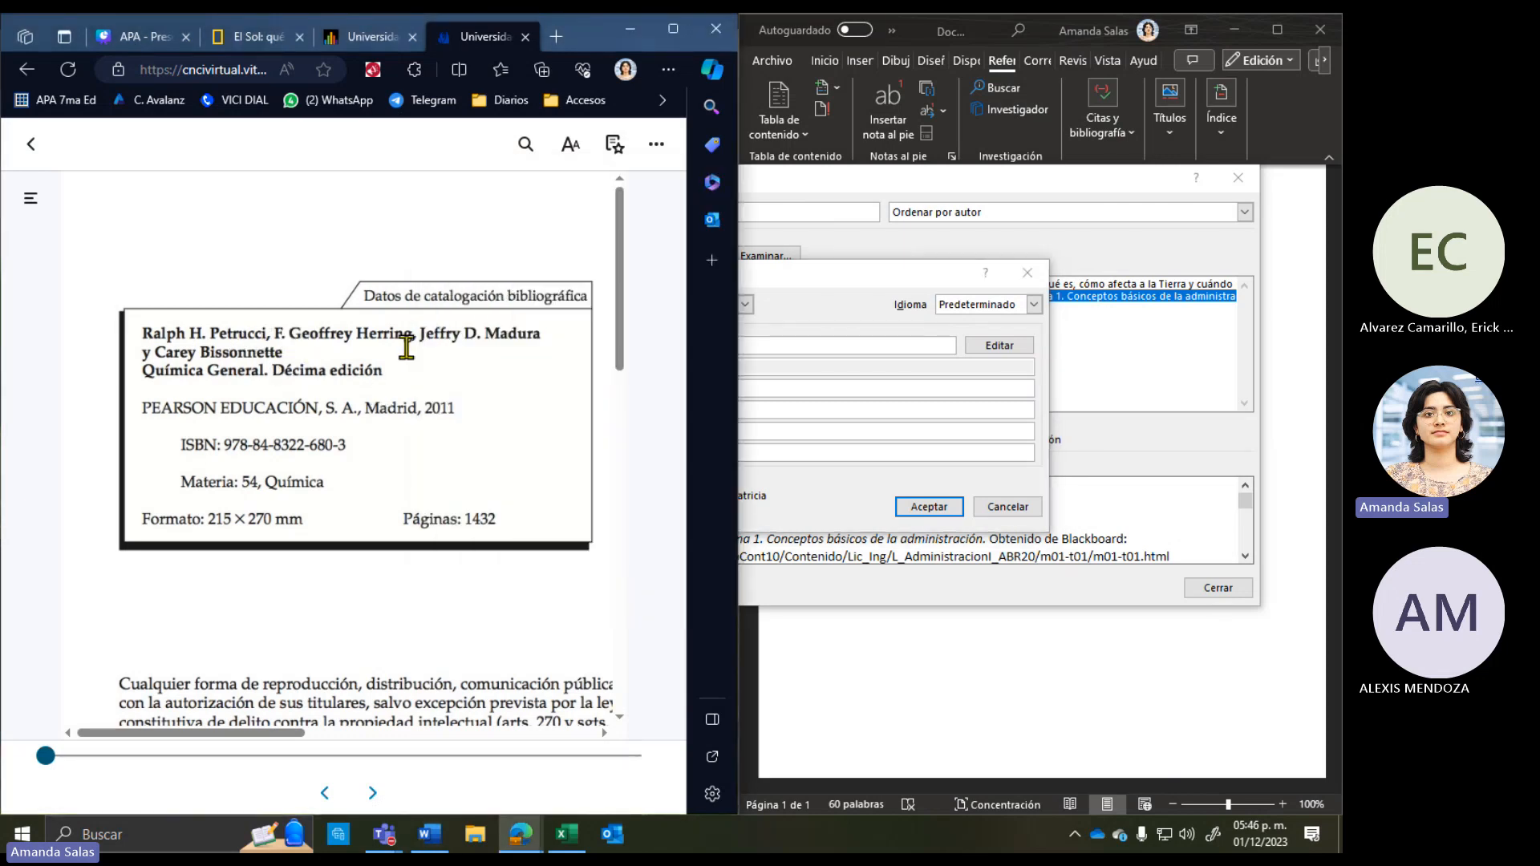
pyautogui.moveTo(283, 352); pyautogui.dragTo(149, 333)
pyautogui.press('super+c')
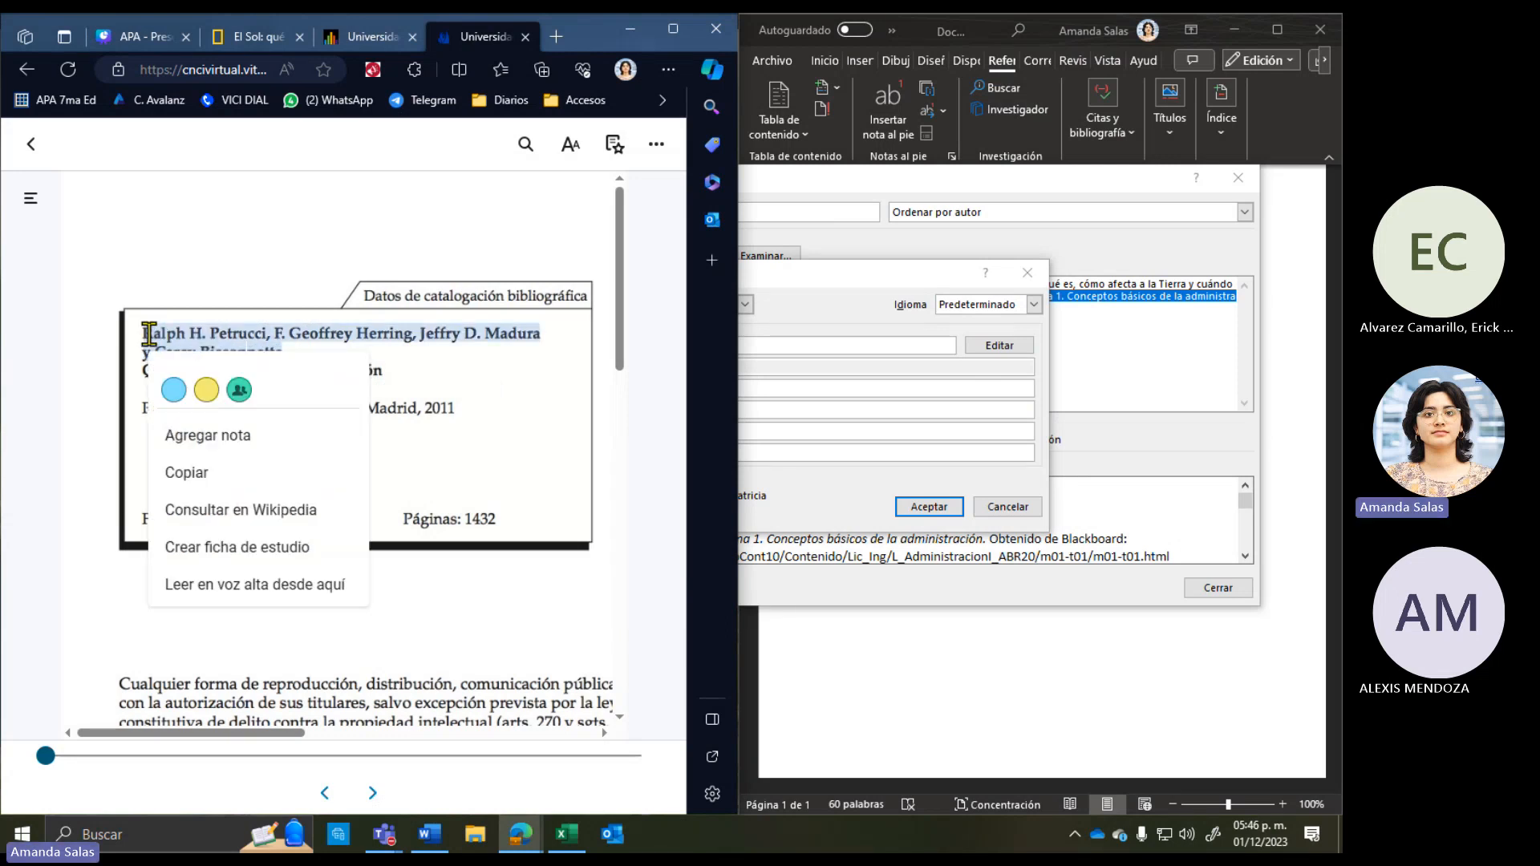
pyautogui.click(192, 472)
pyautogui.click(845, 343)
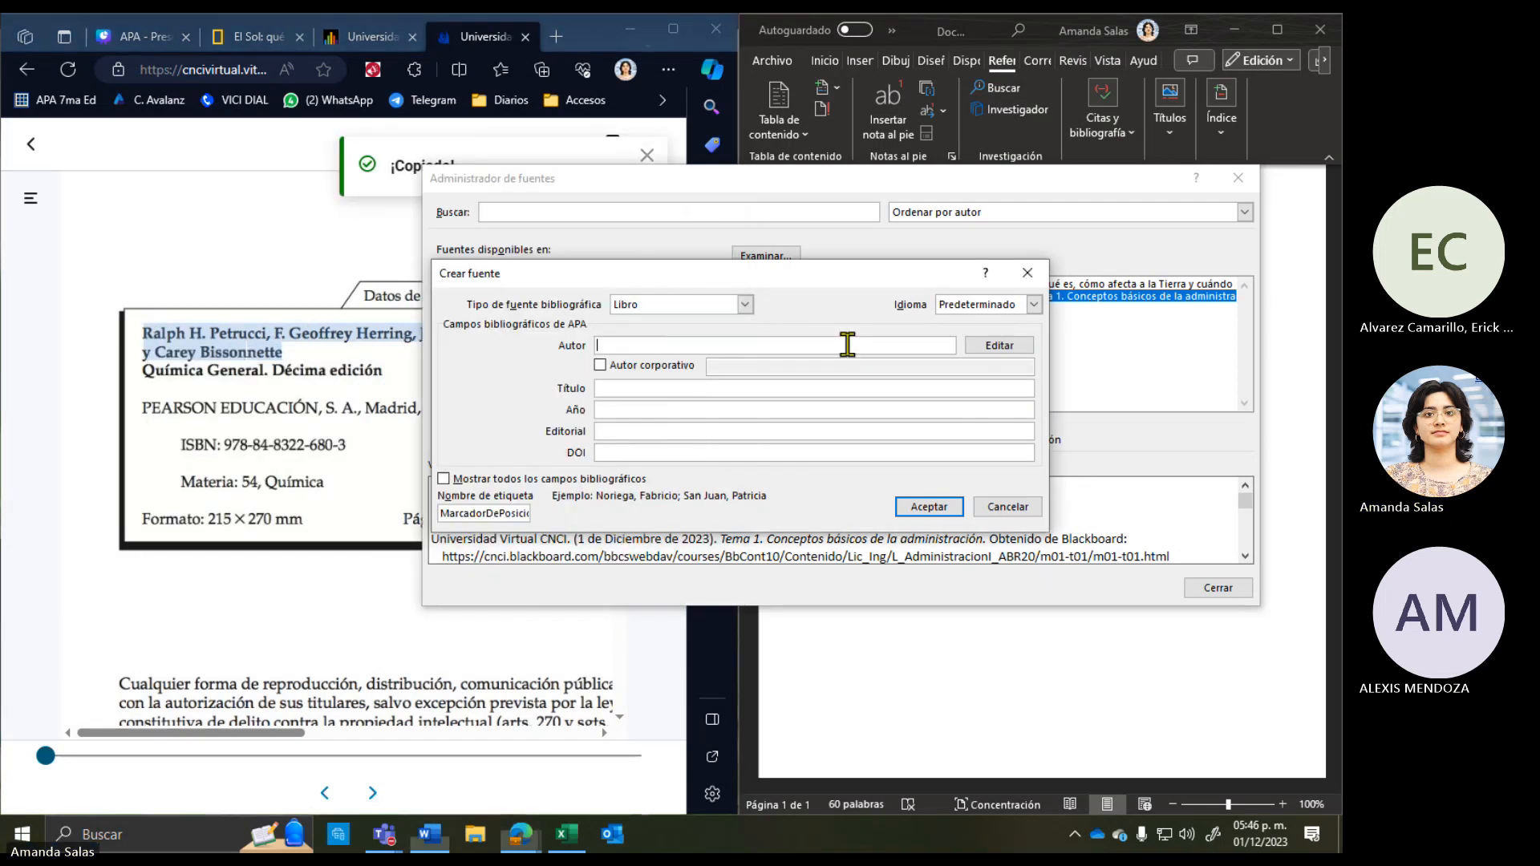
pyautogui.rightClick(848, 345)
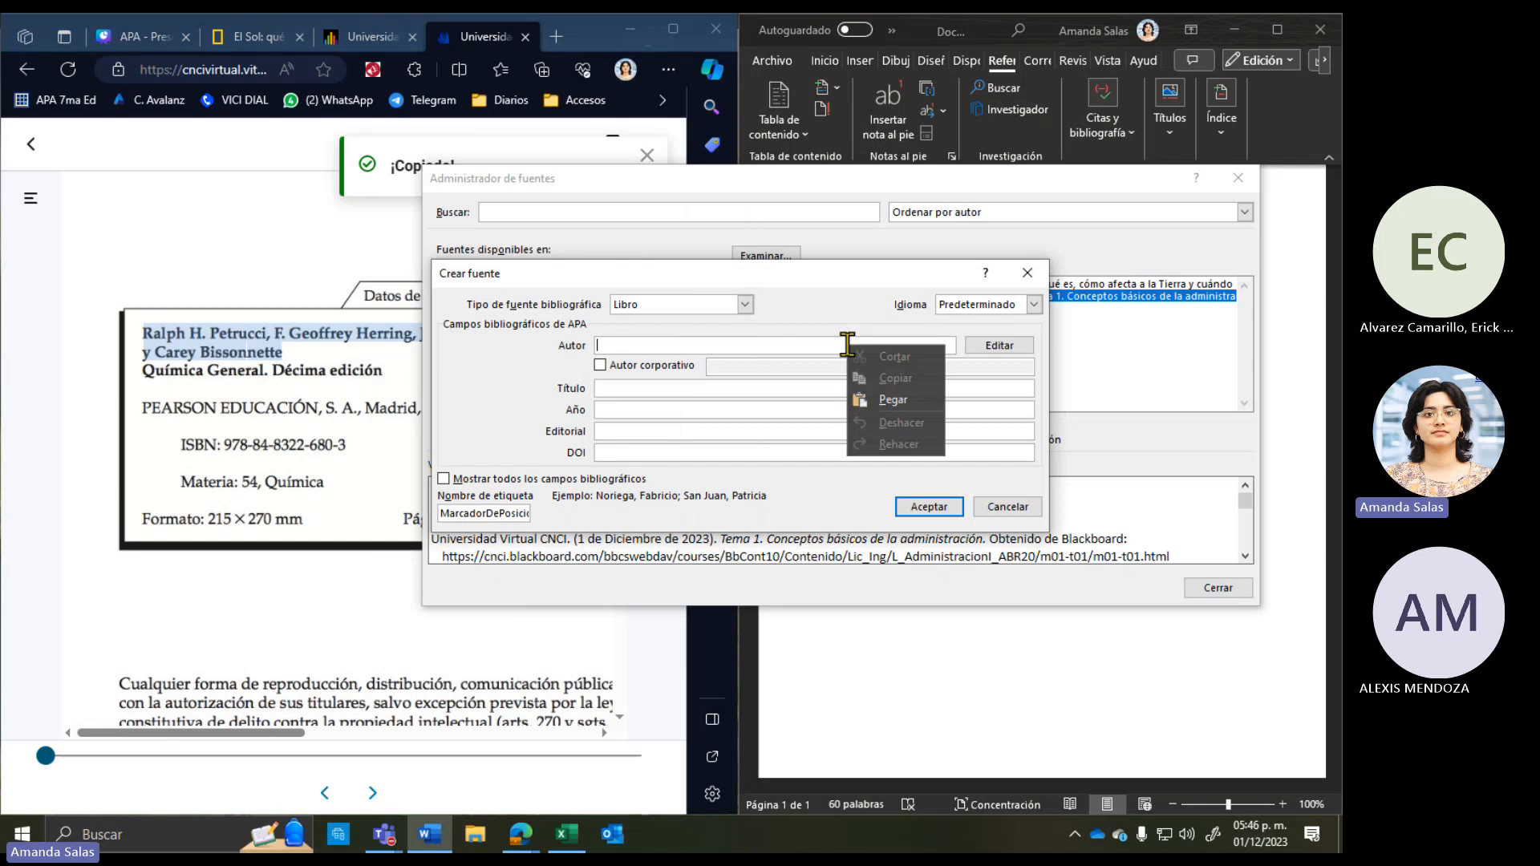
pyautogui.click(890, 400)
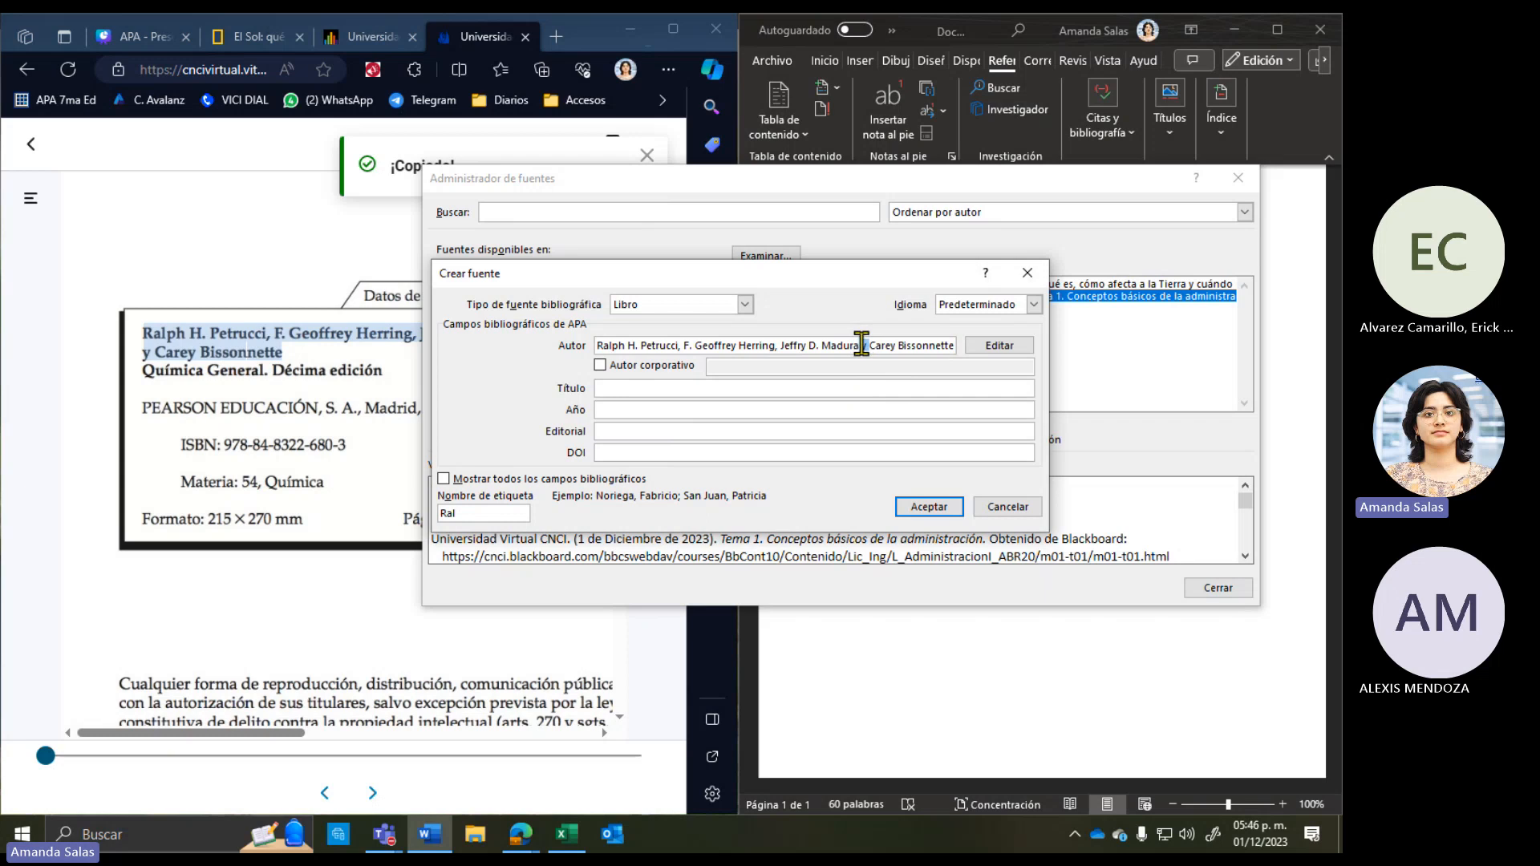
# Step: Add a comma to the author entry and check the pasted author names
pyautogui.write(',')
pyautogui.moveTo(598, 340); pyautogui.dragTo(972, 355)
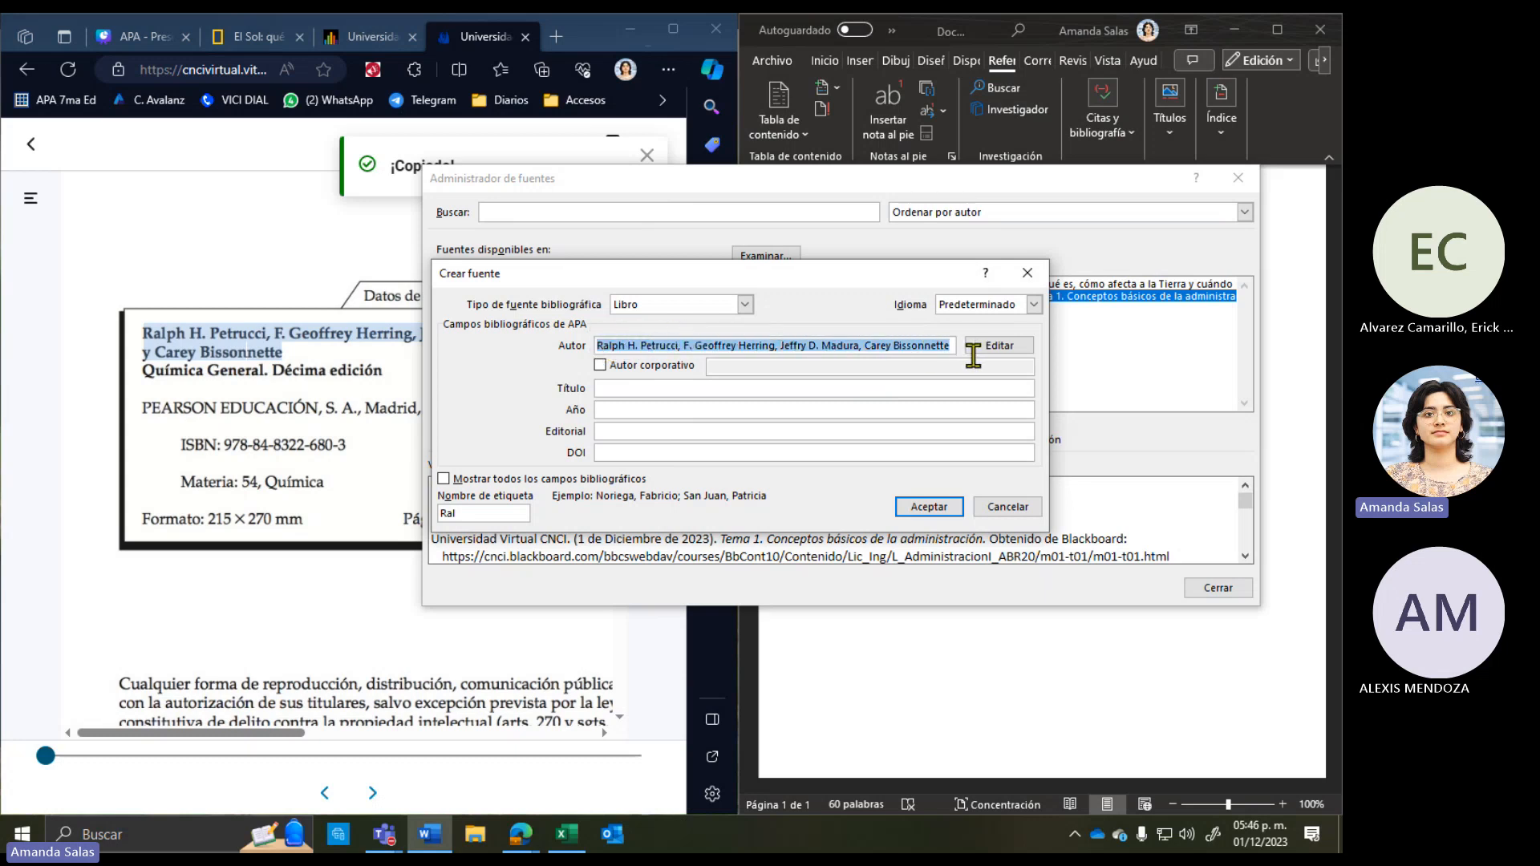
pyautogui.moveTo(771, 273); pyautogui.dragTo(819, 274)
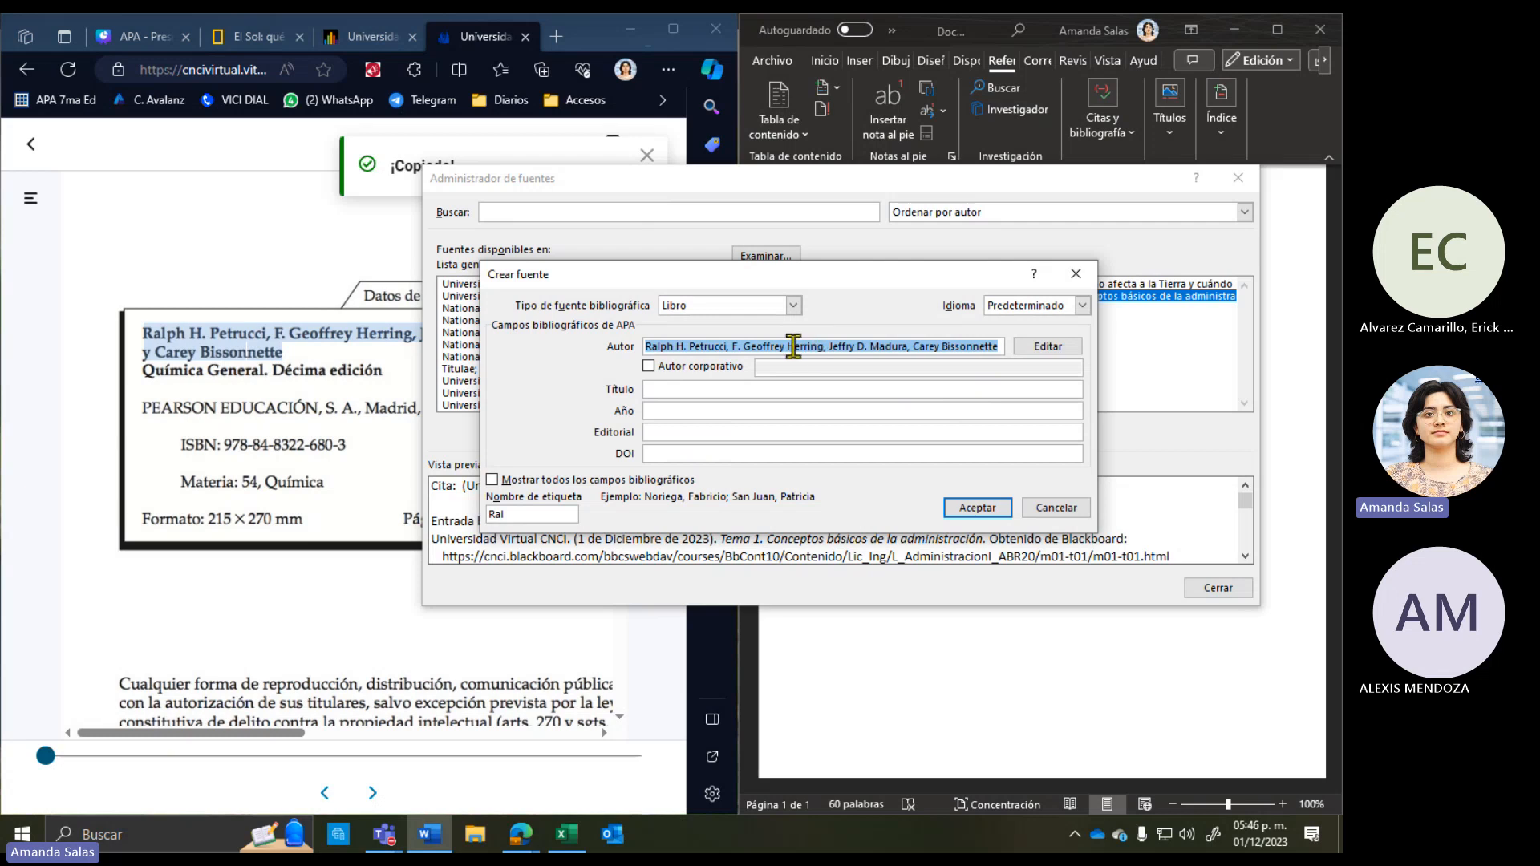
pyautogui.click(794, 345)
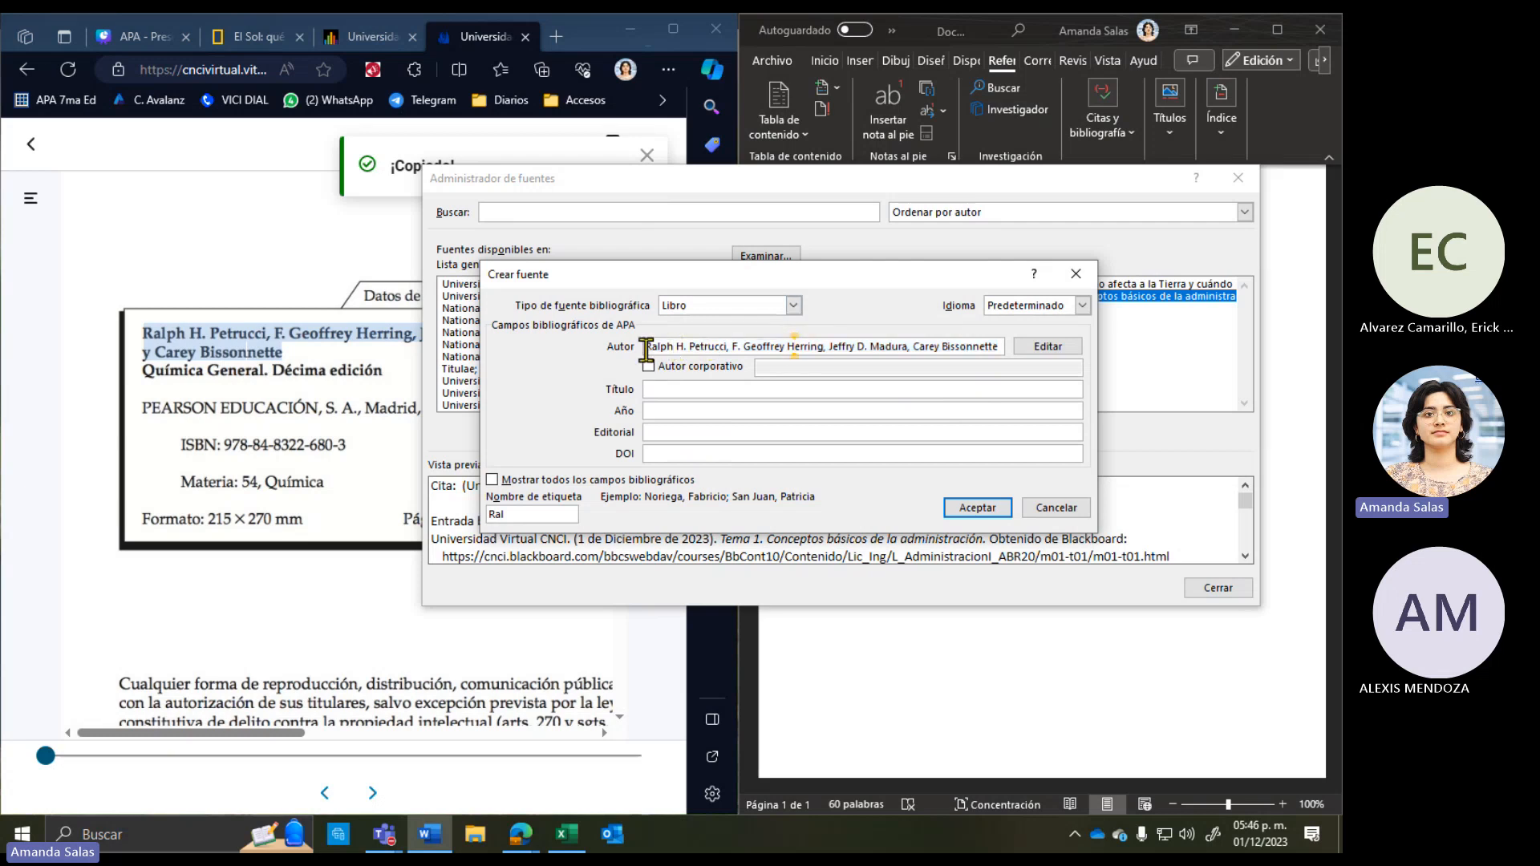
pyautogui.moveTo(645, 347); pyautogui.dragTo(728, 347)
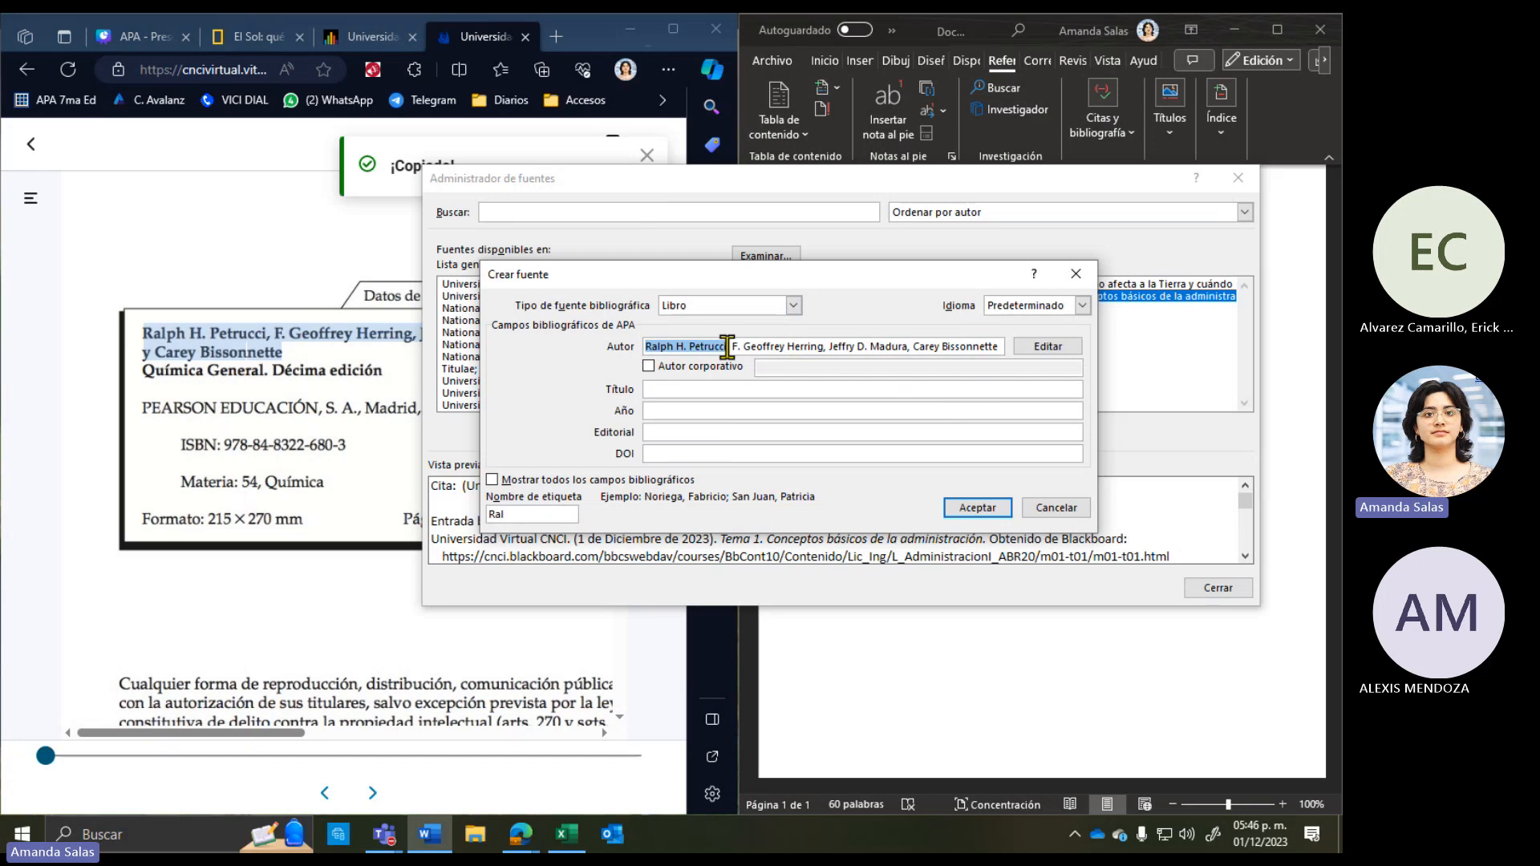
pyautogui.click(749, 346)
# Step: Copy and paste the title 'Química General. Décima edición' into the Título field
pyautogui.click(693, 389)
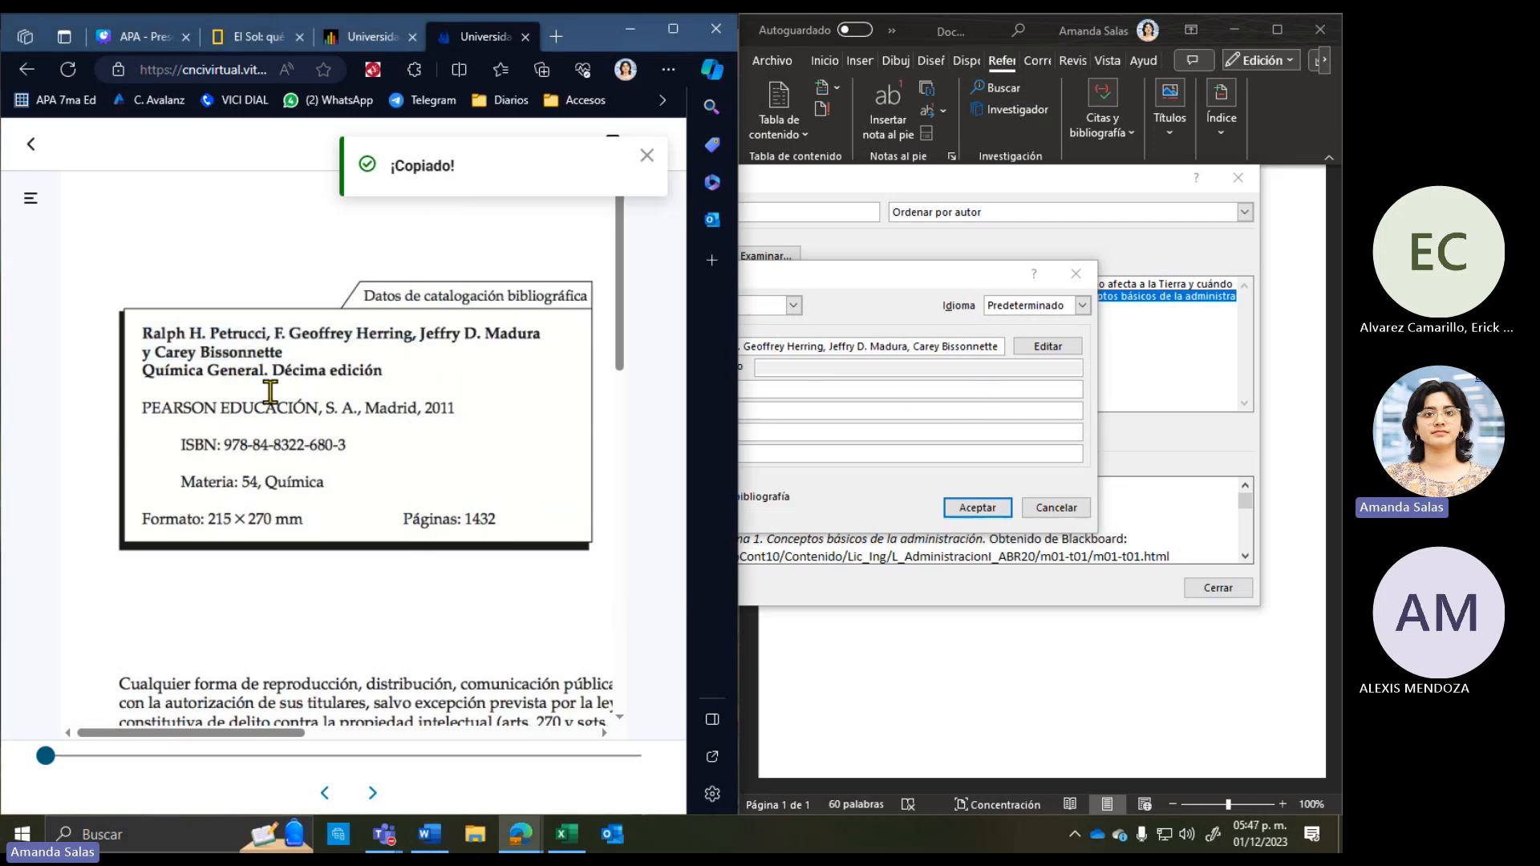
pyautogui.click(271, 392)
pyautogui.moveTo(144, 373); pyautogui.dragTo(382, 370)
pyautogui.press('super+c')
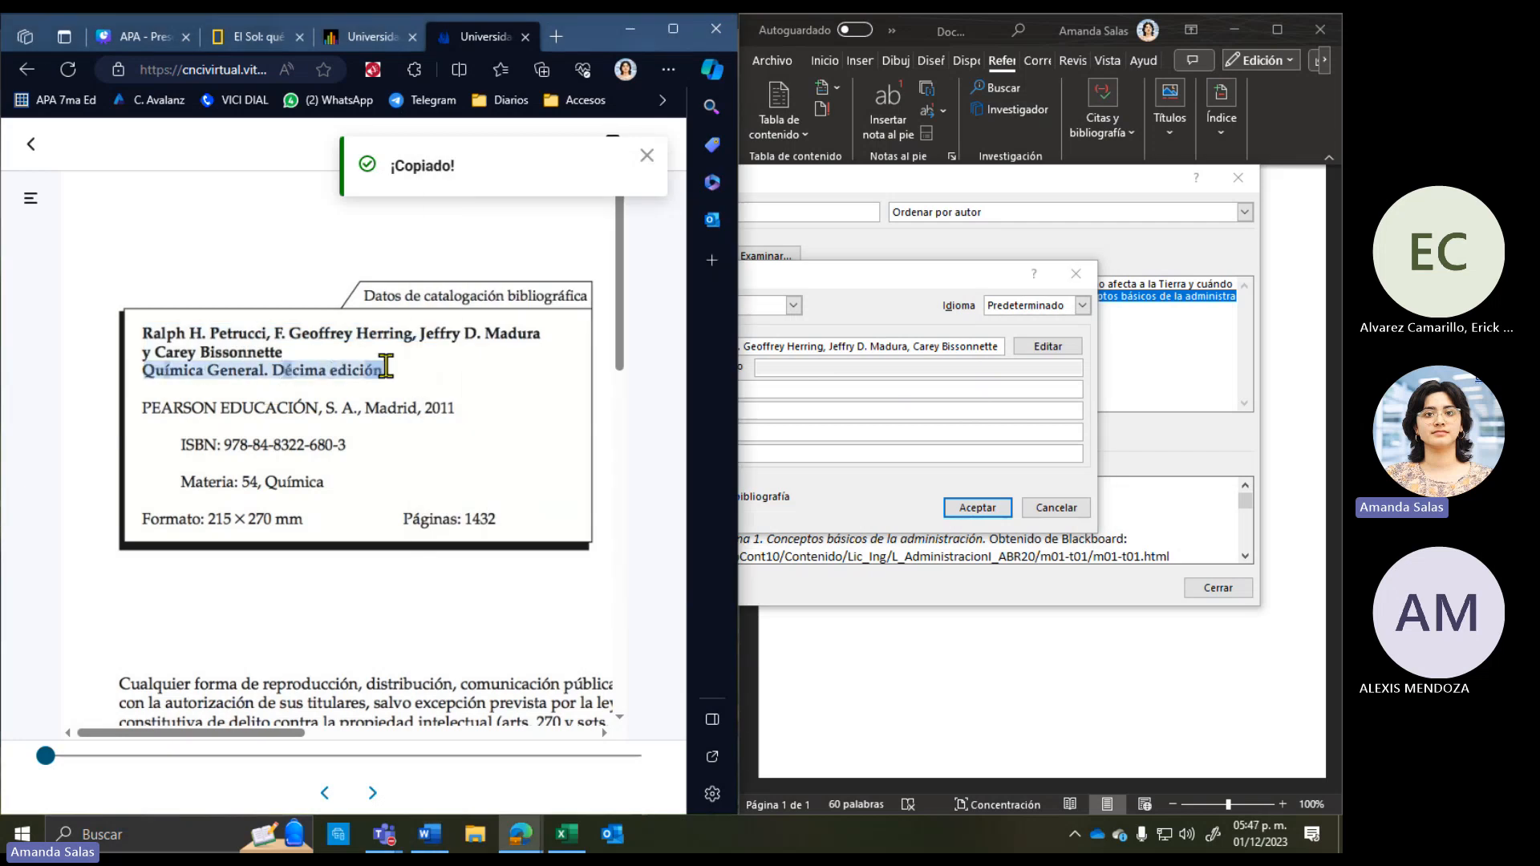
pyautogui.click(423, 505)
pyautogui.click(869, 410)
pyautogui.rightClick(785, 389)
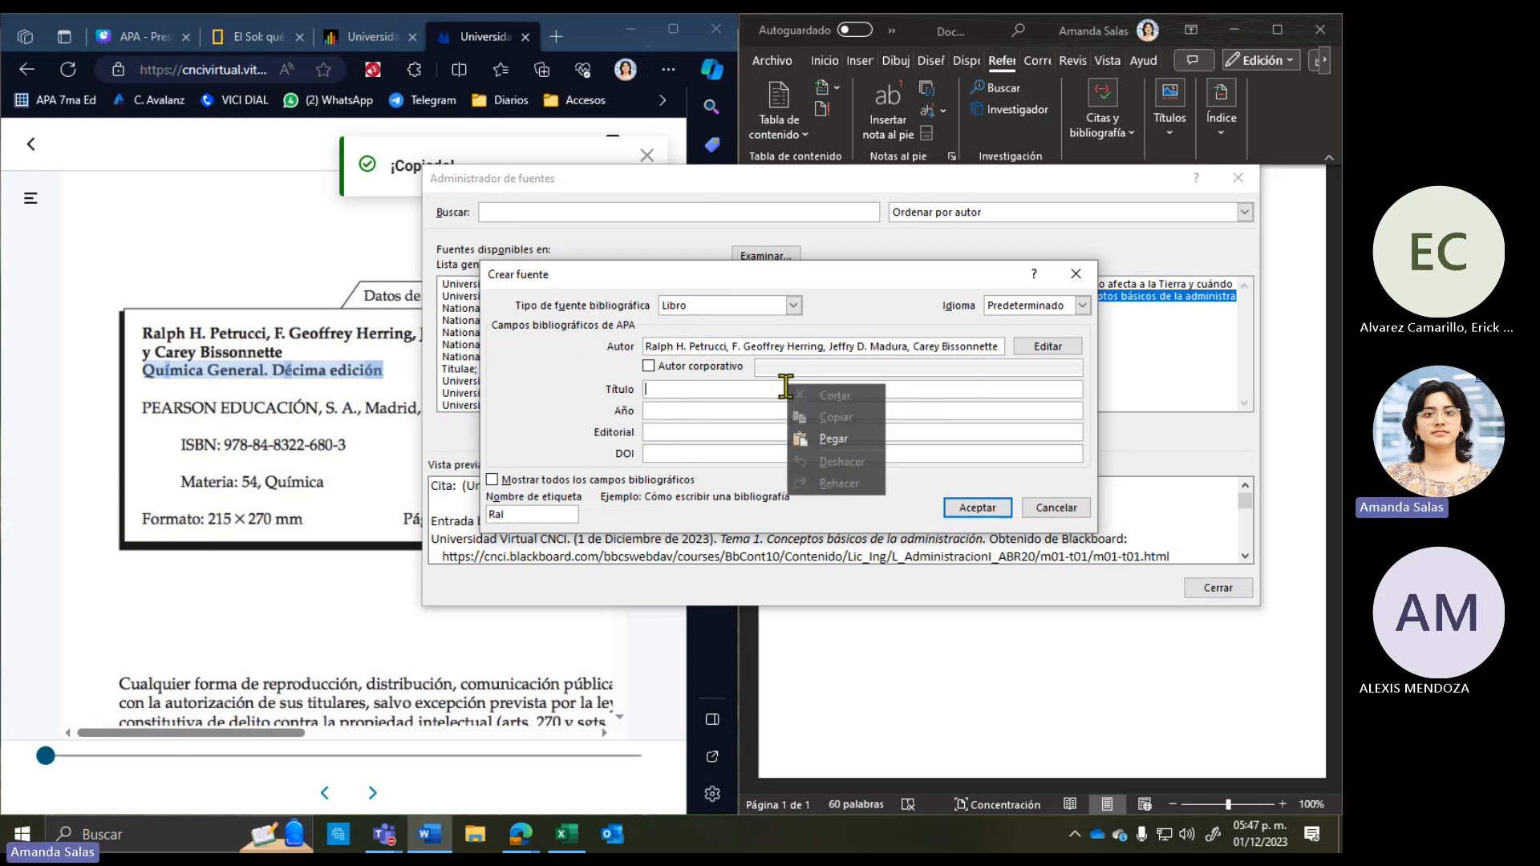
pyautogui.click(832, 444)
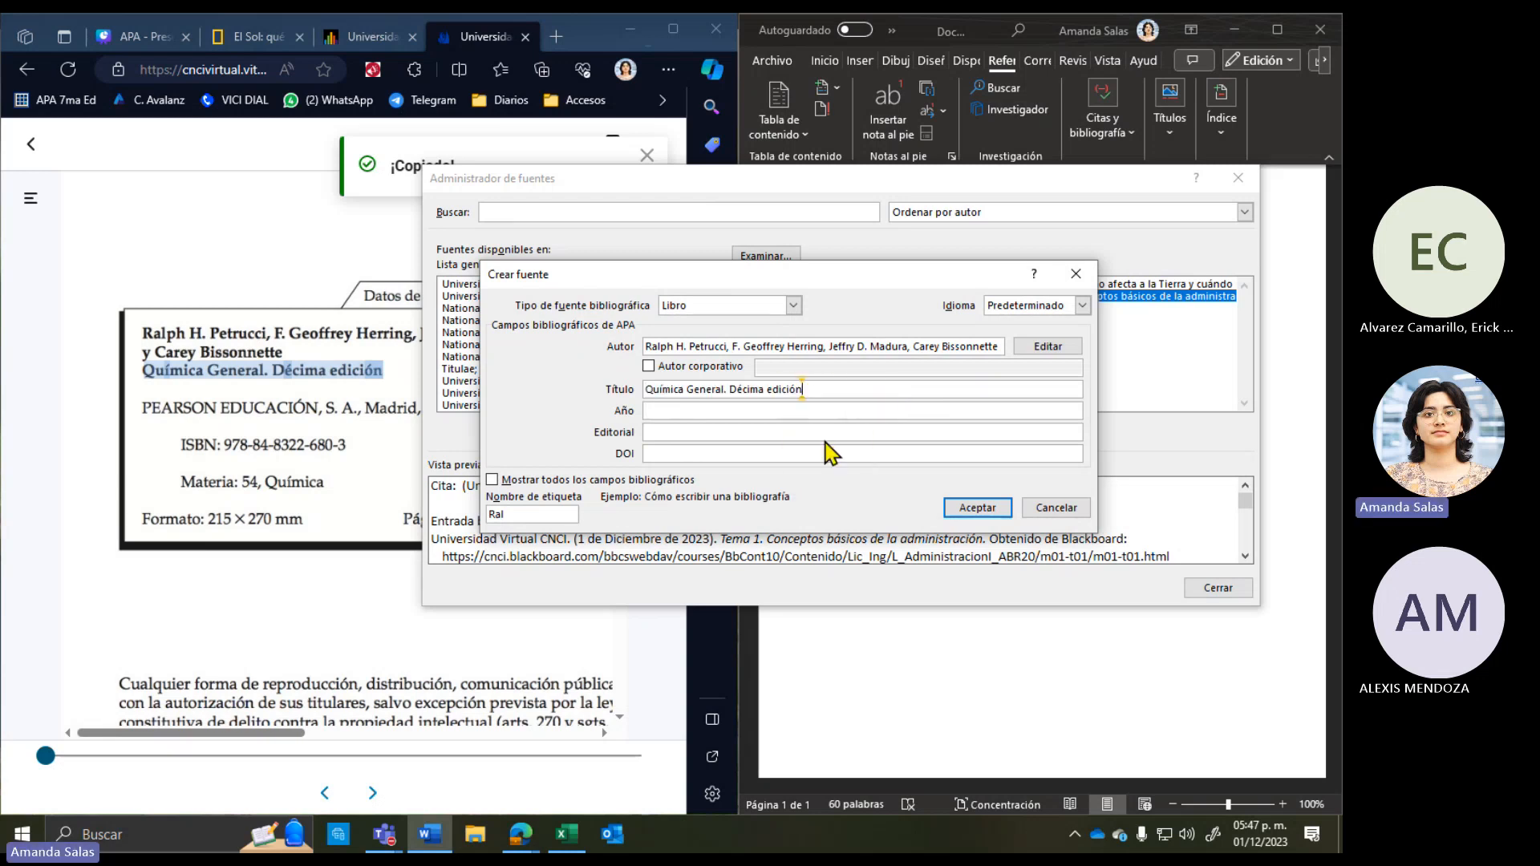
# Step: Copy 2011 from the catalogue page into the Año field
pyautogui.click(674, 410)
pyautogui.click(335, 462)
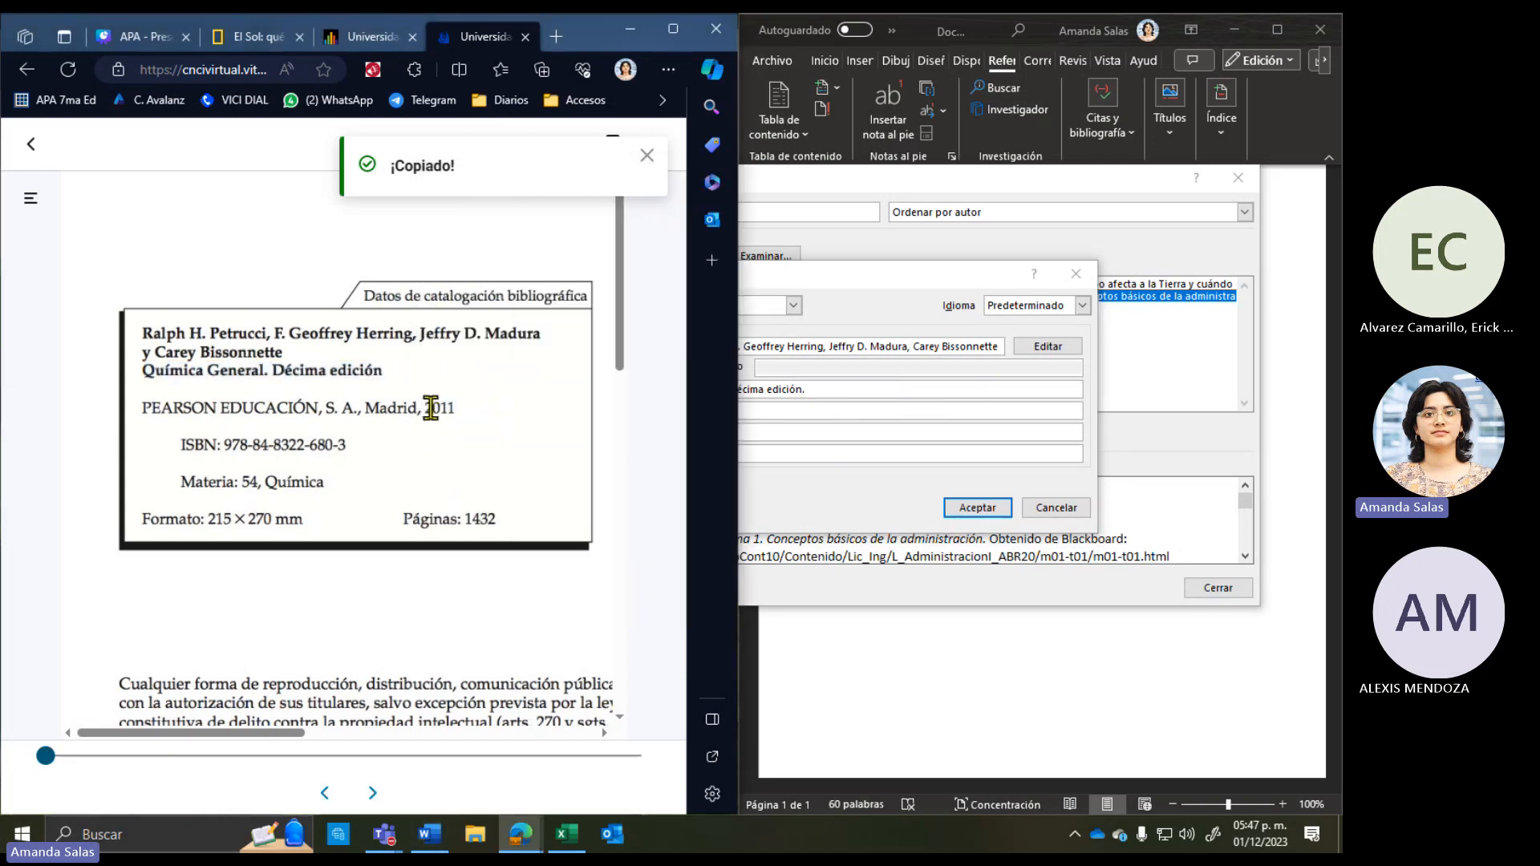
pyautogui.moveTo(455, 408); pyautogui.dragTo(422, 406)
pyautogui.press('super+c')
pyautogui.click(481, 541)
pyautogui.click(767, 423)
pyautogui.rightClick(764, 416)
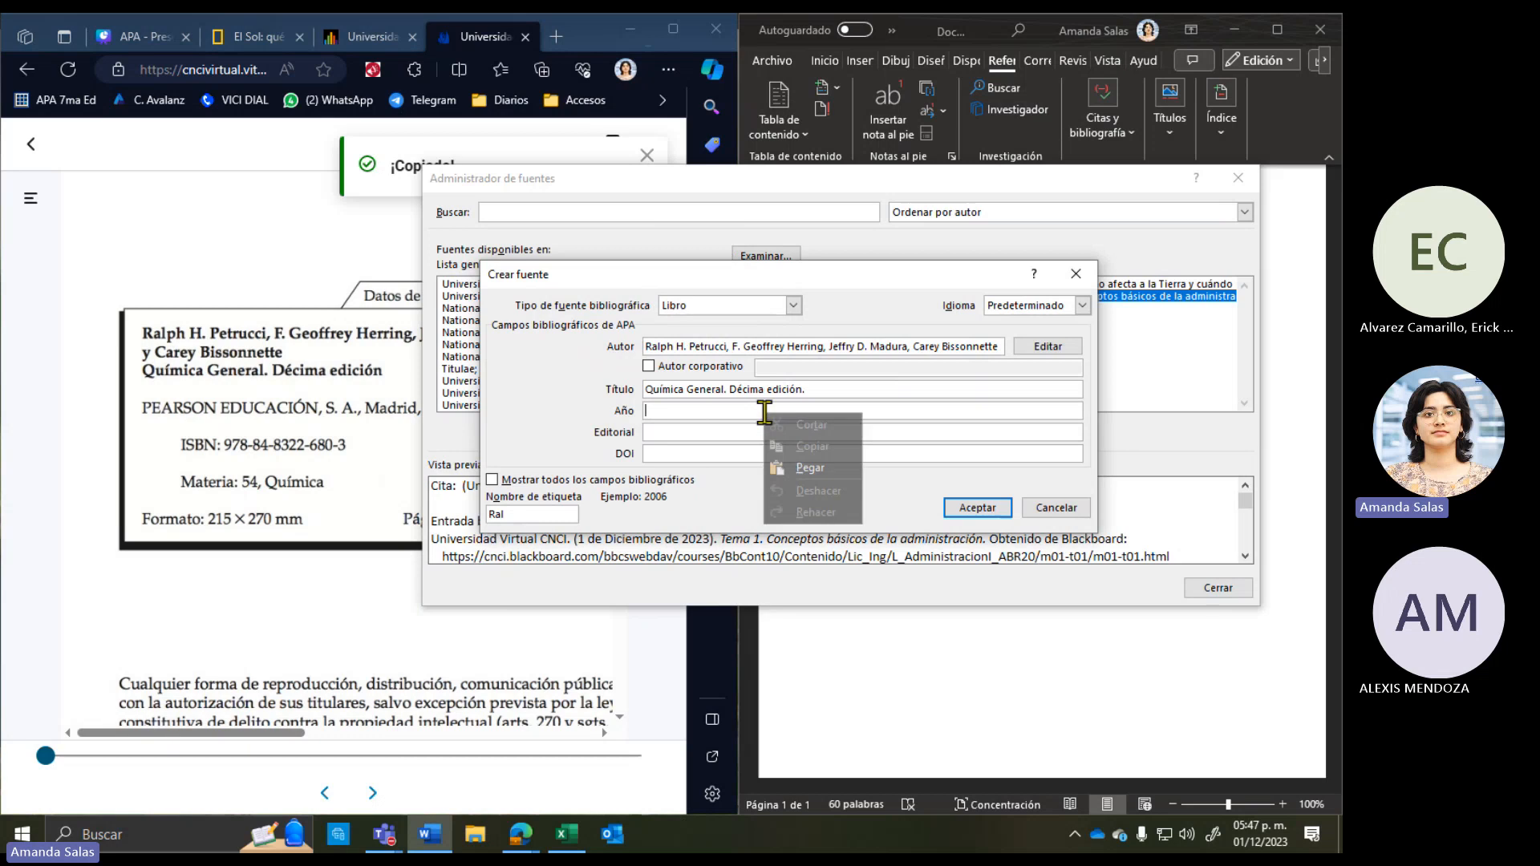
pyautogui.click(798, 476)
# Step: Copy 'PEARSON EDUCACIÓN, S. A.' into the Editorial field
pyautogui.click(656, 432)
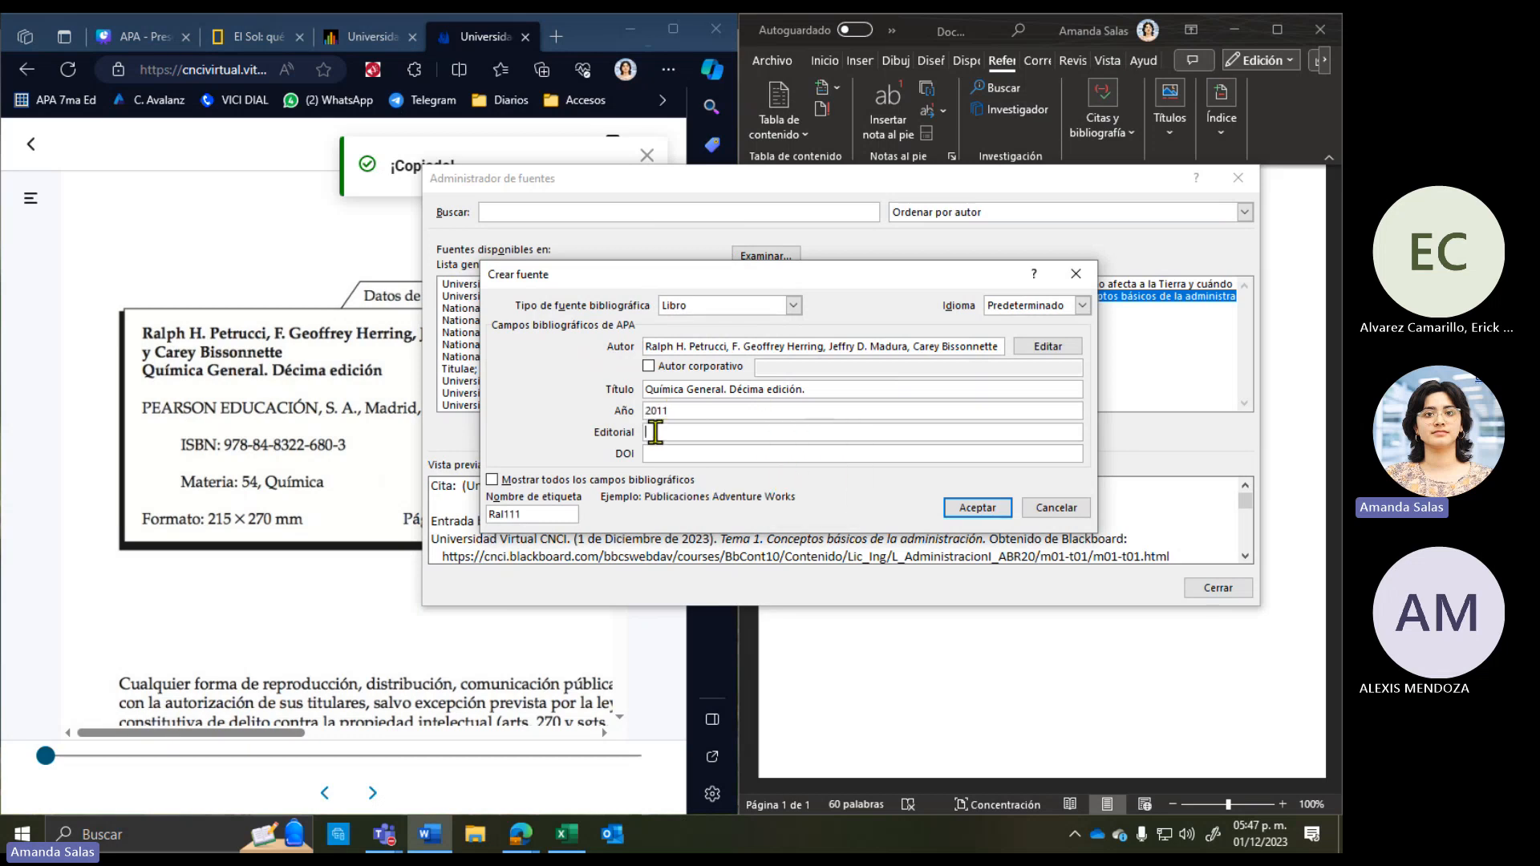
pyautogui.click(354, 415)
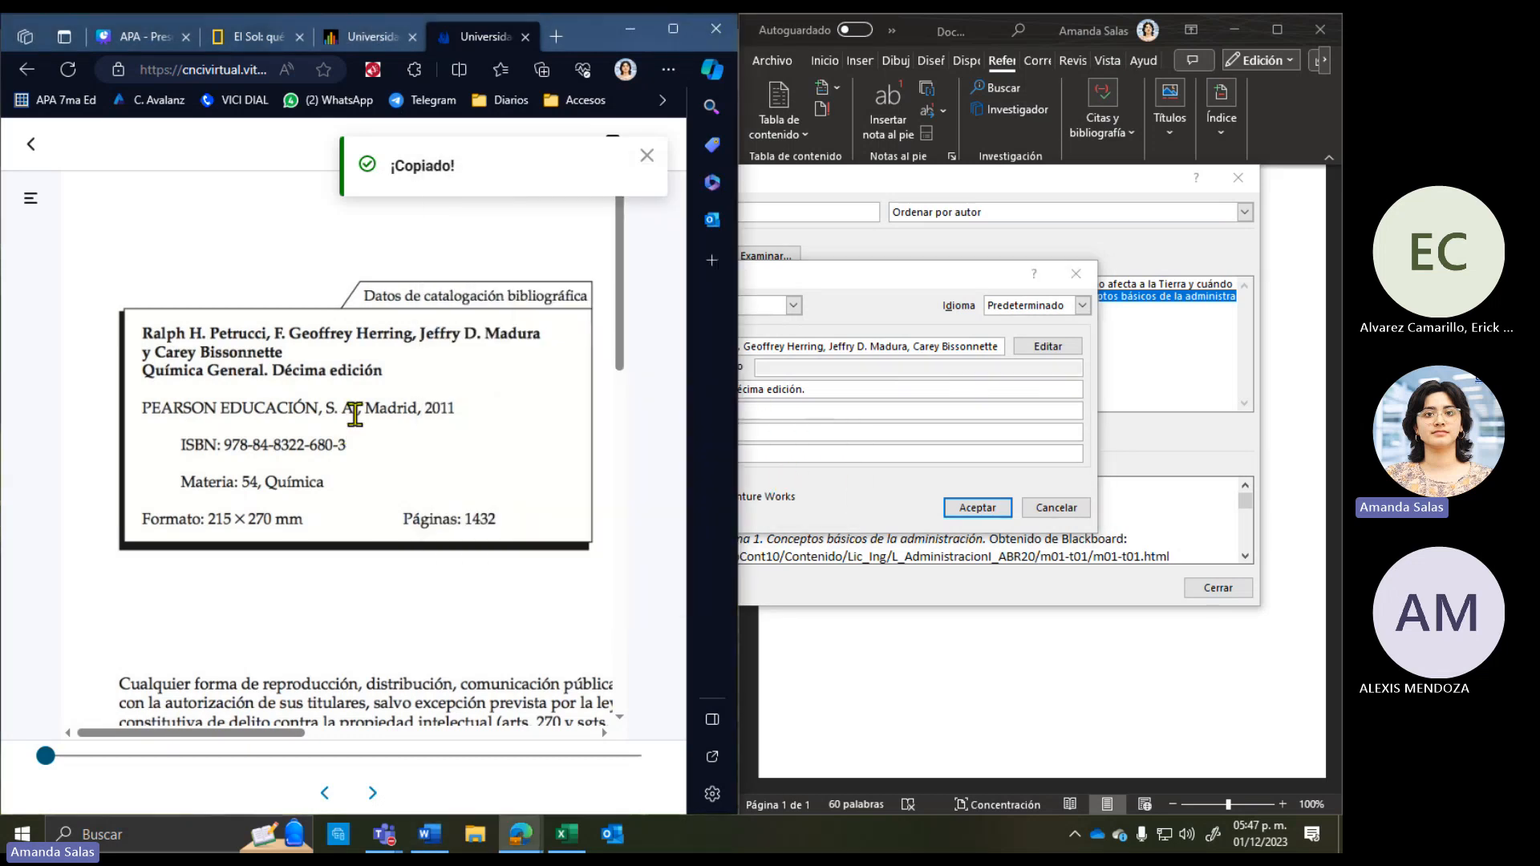
pyautogui.moveTo(358, 409); pyautogui.dragTo(139, 406)
pyautogui.press('super+c')
pyautogui.click(210, 542)
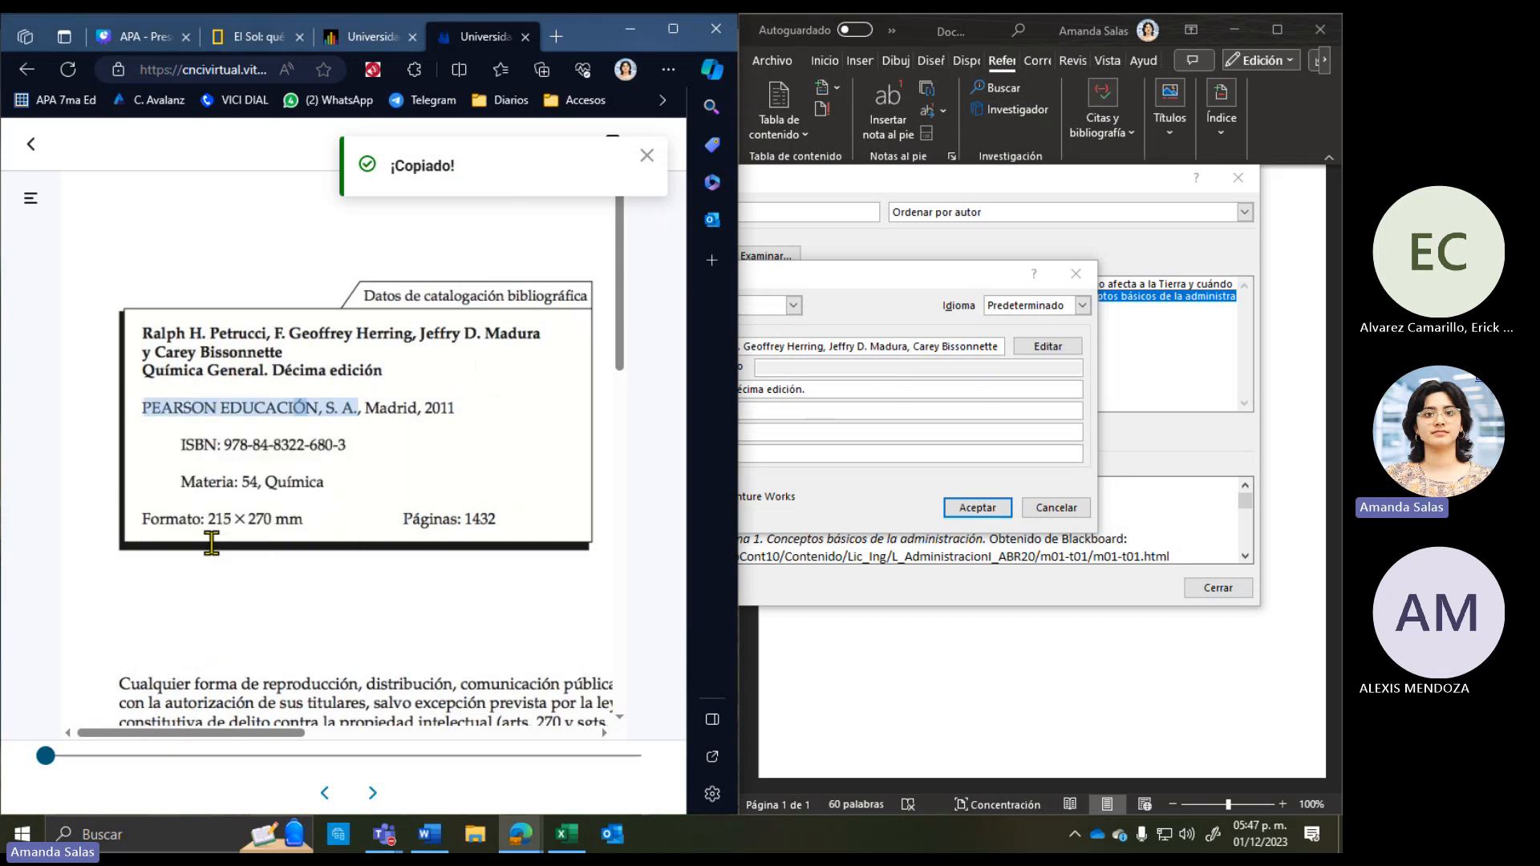
pyautogui.click(825, 407)
pyautogui.click(780, 431)
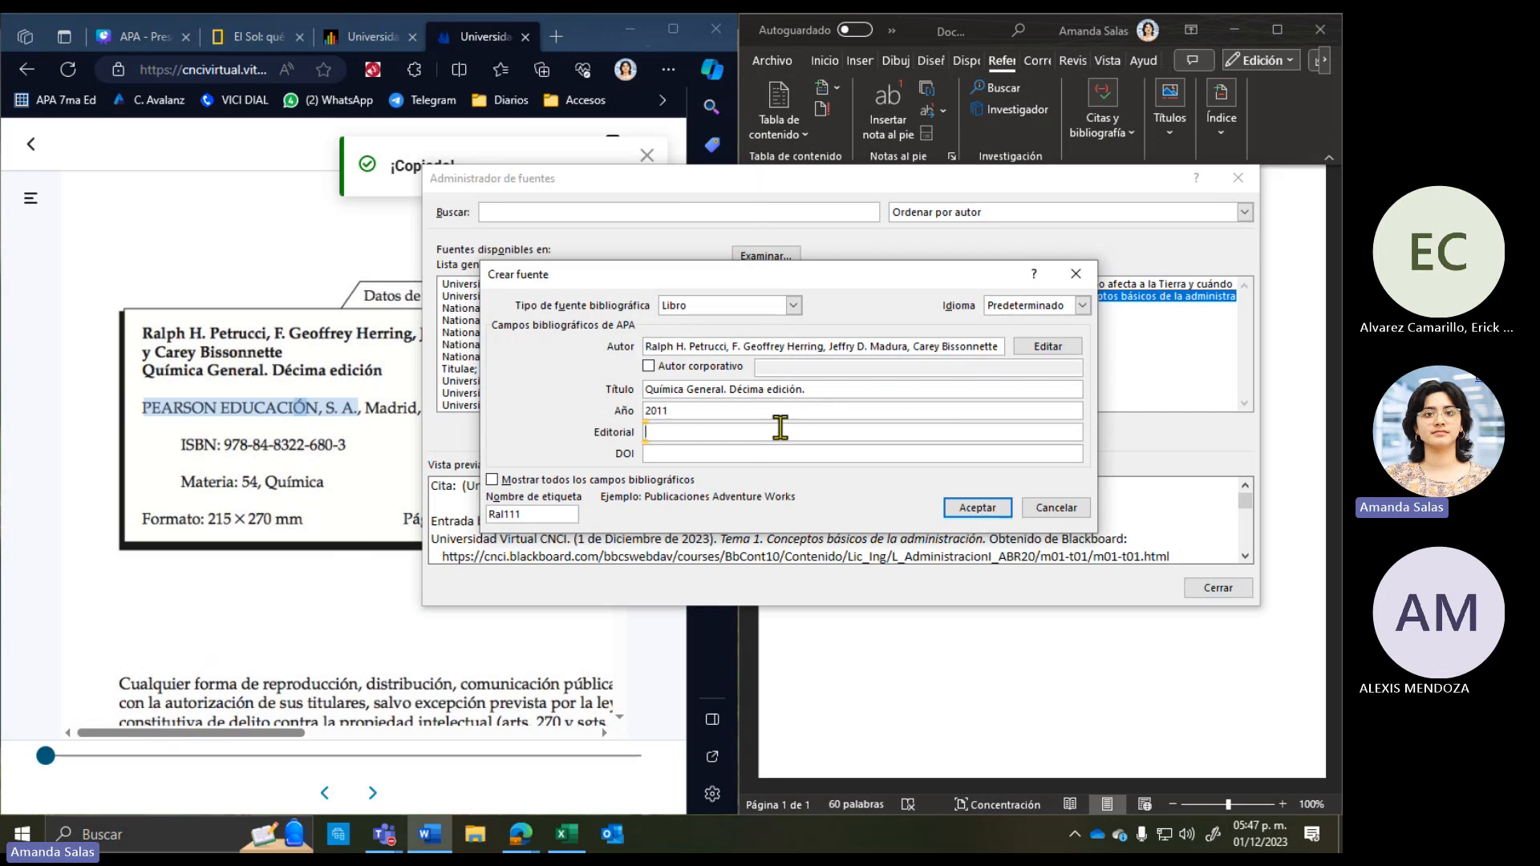
pyautogui.rightClick(771, 437)
pyautogui.click(786, 498)
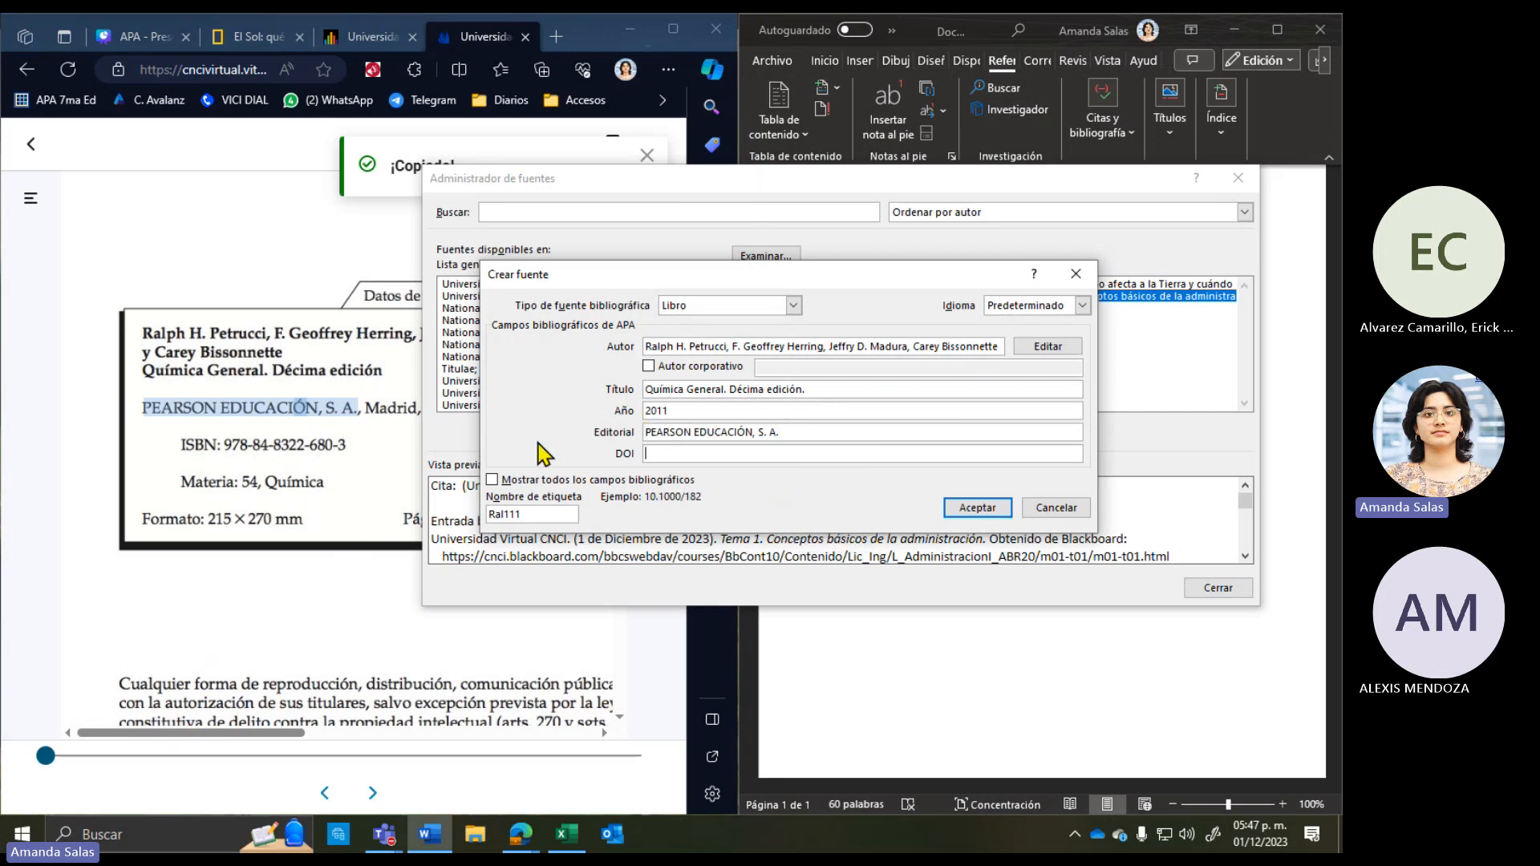
pyautogui.click(323, 432)
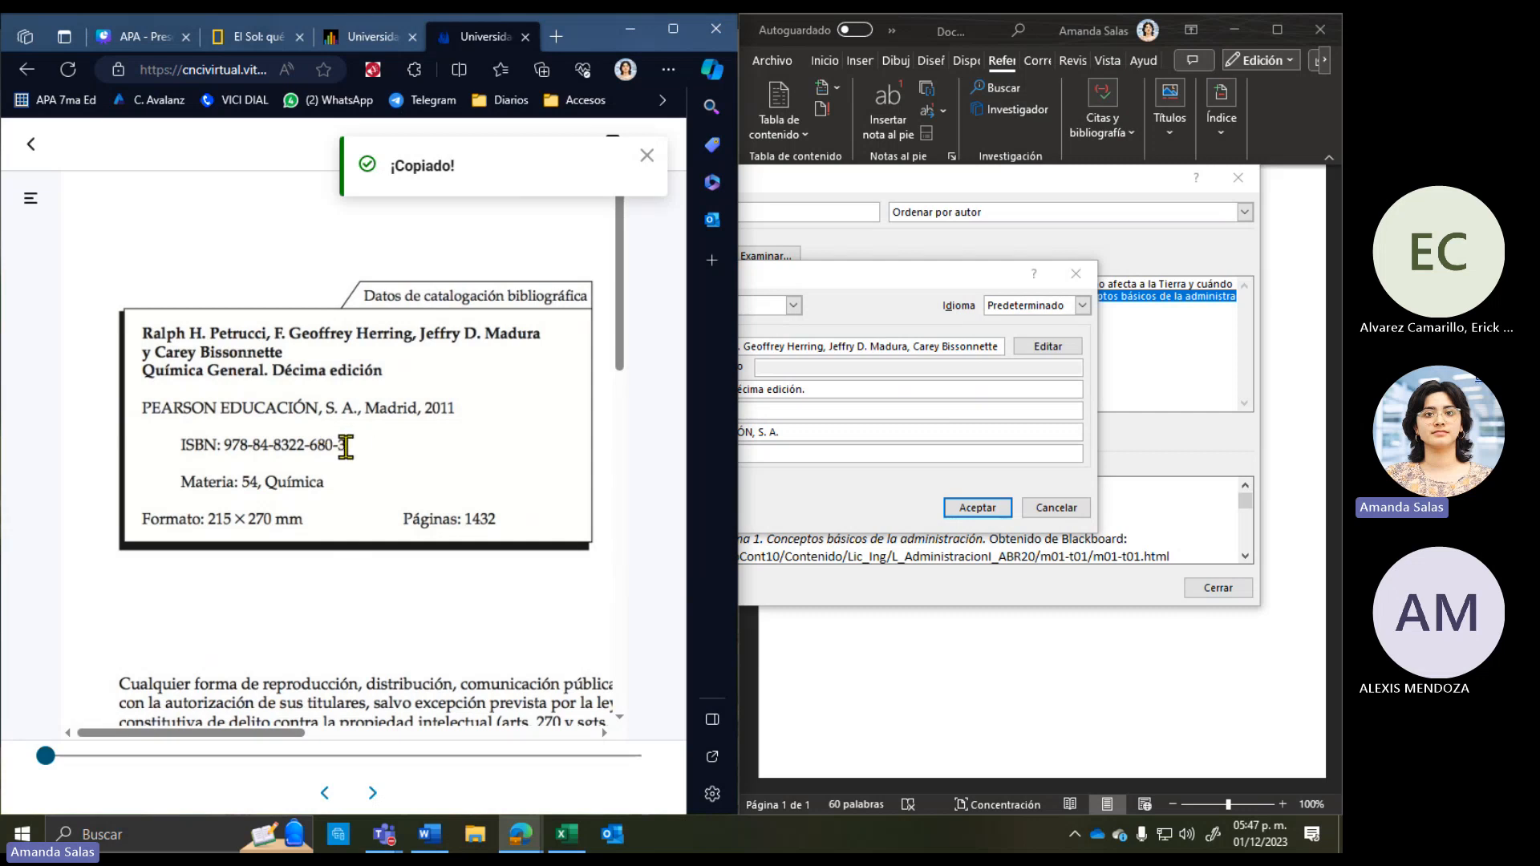
pyautogui.moveTo(345, 445); pyautogui.dragTo(230, 444)
pyautogui.press('super+c')
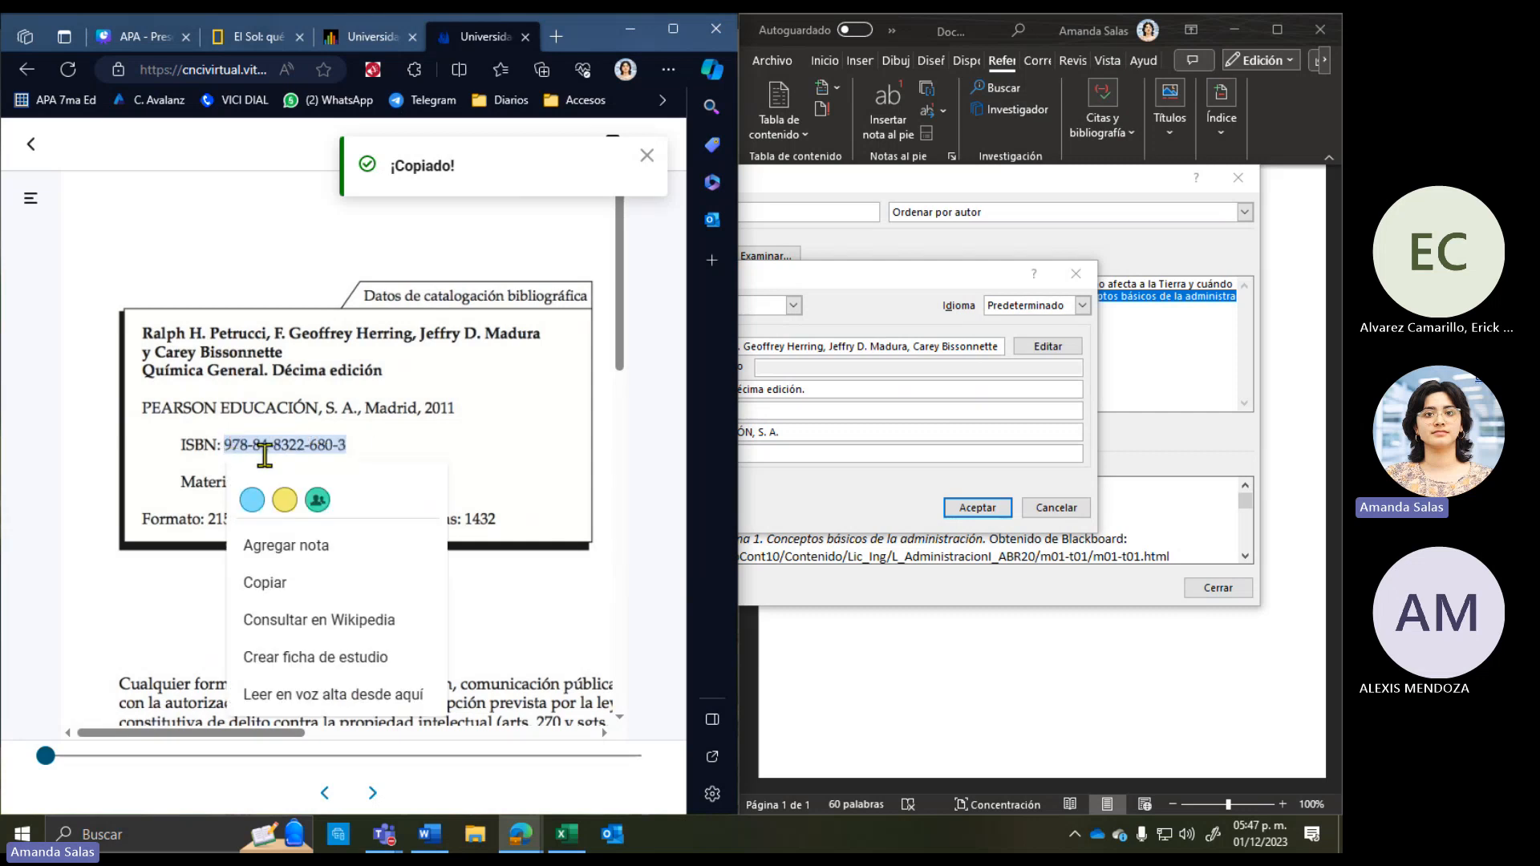
pyautogui.click(287, 586)
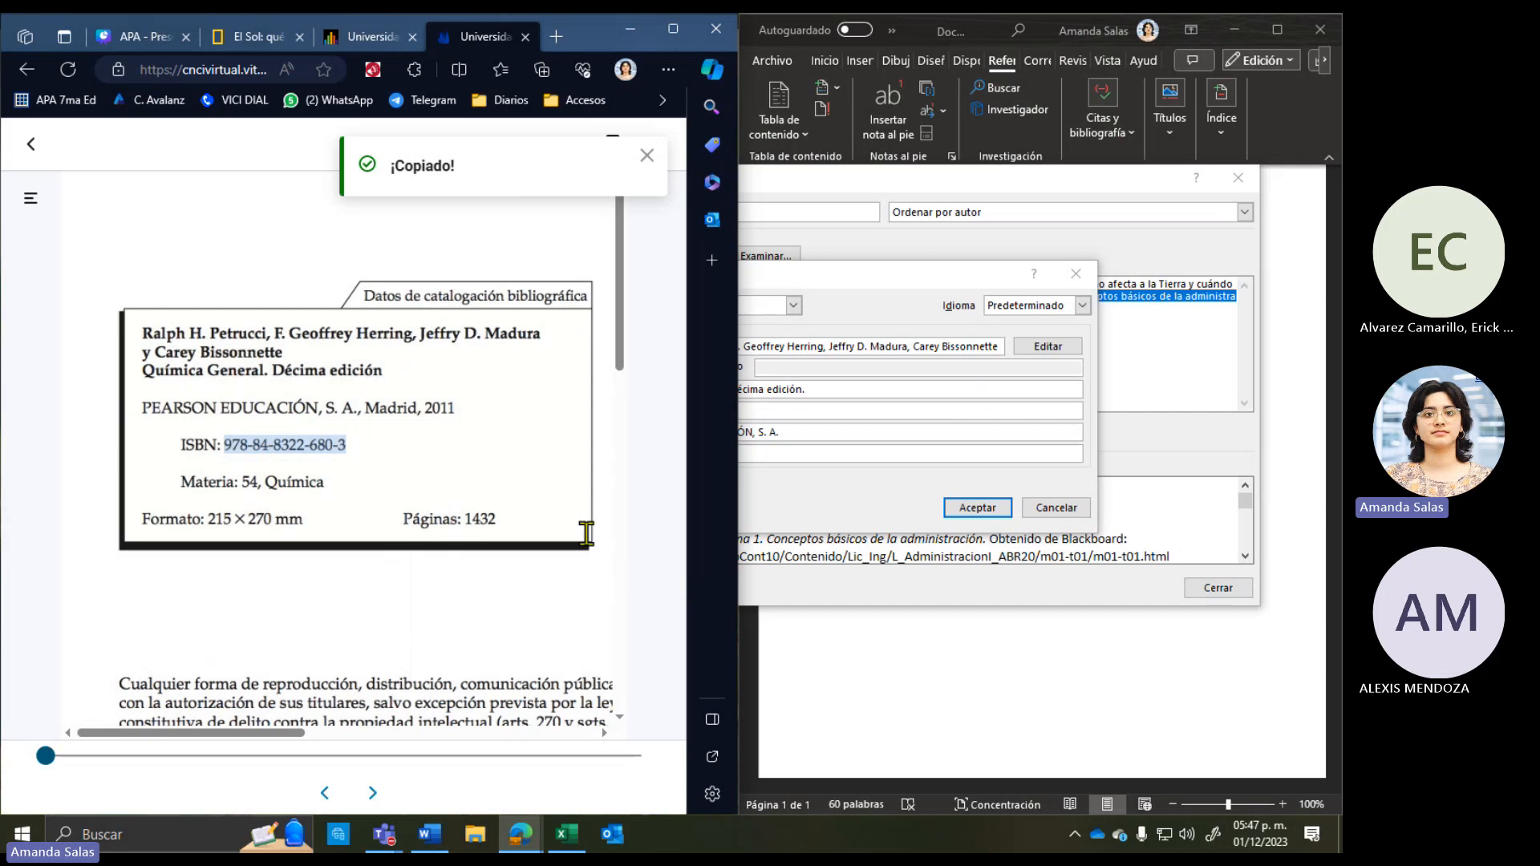
pyautogui.click(810, 453)
pyautogui.rightClick(810, 453)
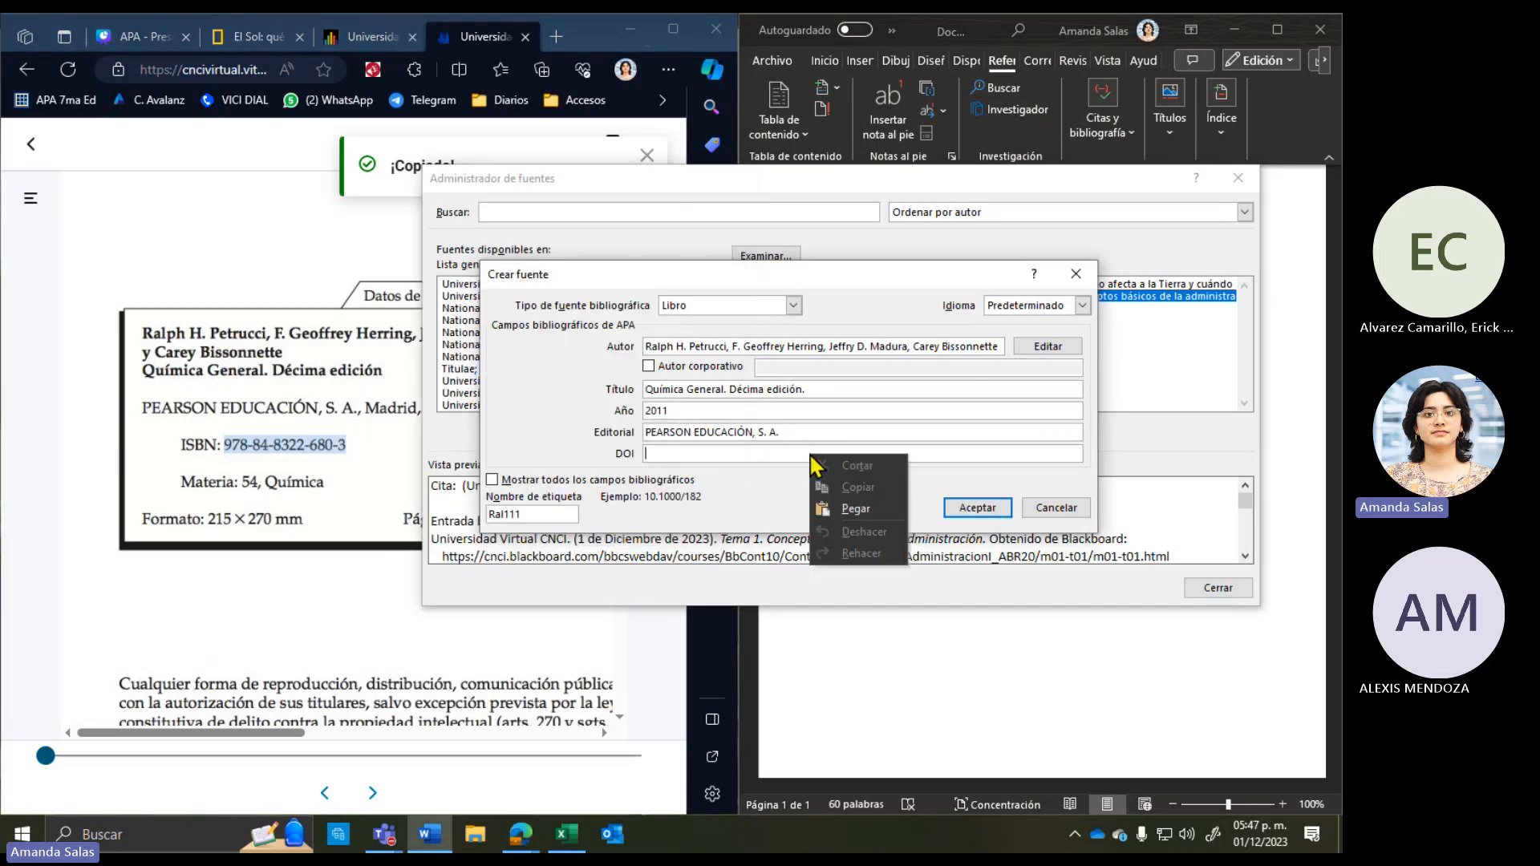
pyautogui.click(839, 524)
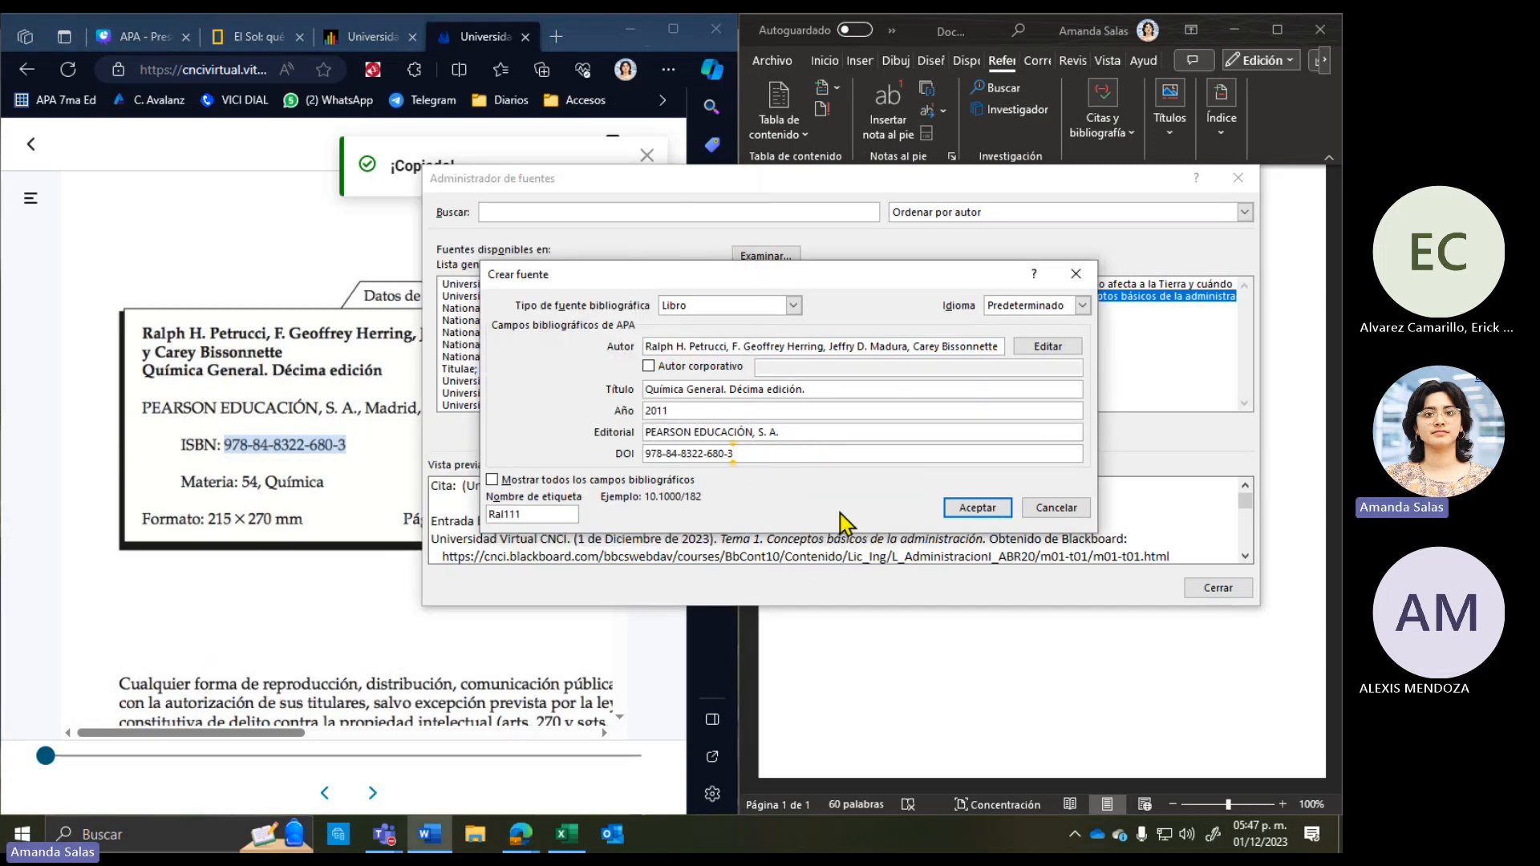
pyautogui.click(803, 429)
# Step: Check the year and author entries, then accept the new textbook source
pyautogui.click(800, 409)
pyautogui.click(830, 346)
pyautogui.click(977, 507)
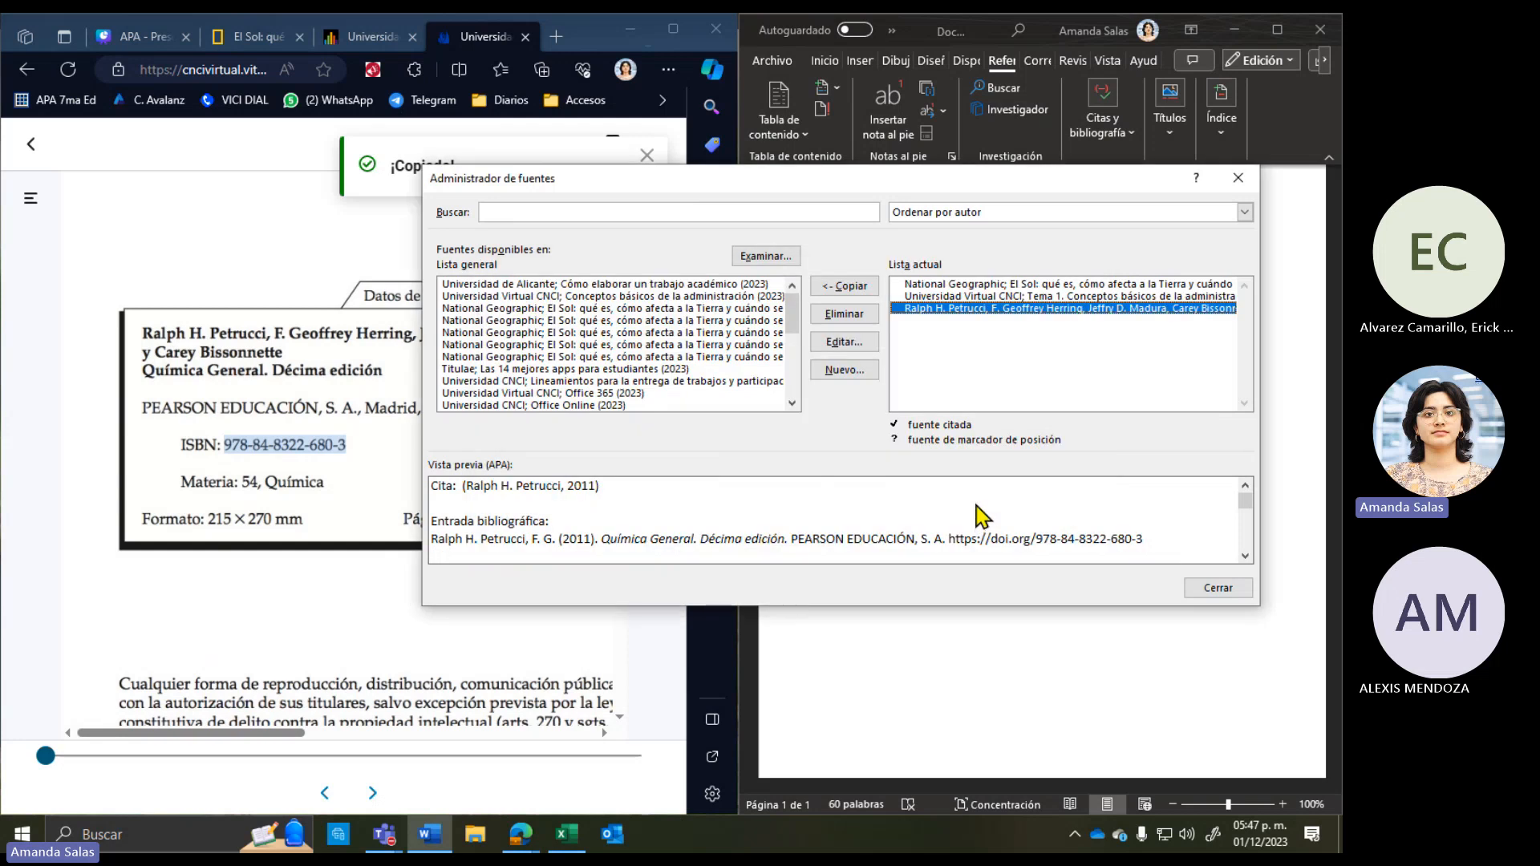
# Step: Preview the CNCI, National Geographic and textbook APA citations, then close the source manager
pyautogui.click(1021, 295)
pyautogui.click(1024, 284)
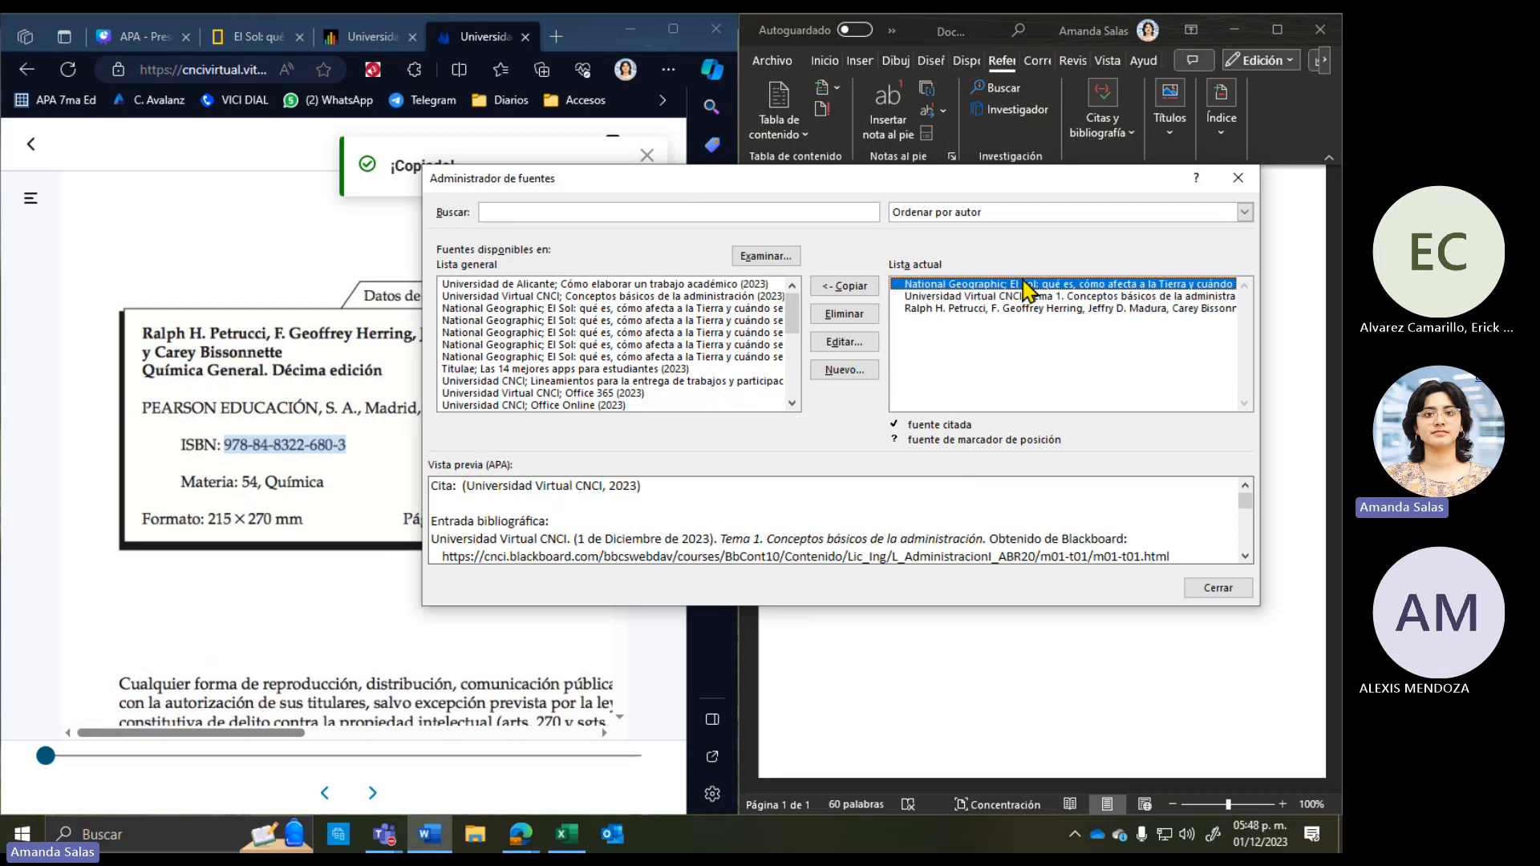
pyautogui.click(1023, 296)
pyautogui.click(1025, 310)
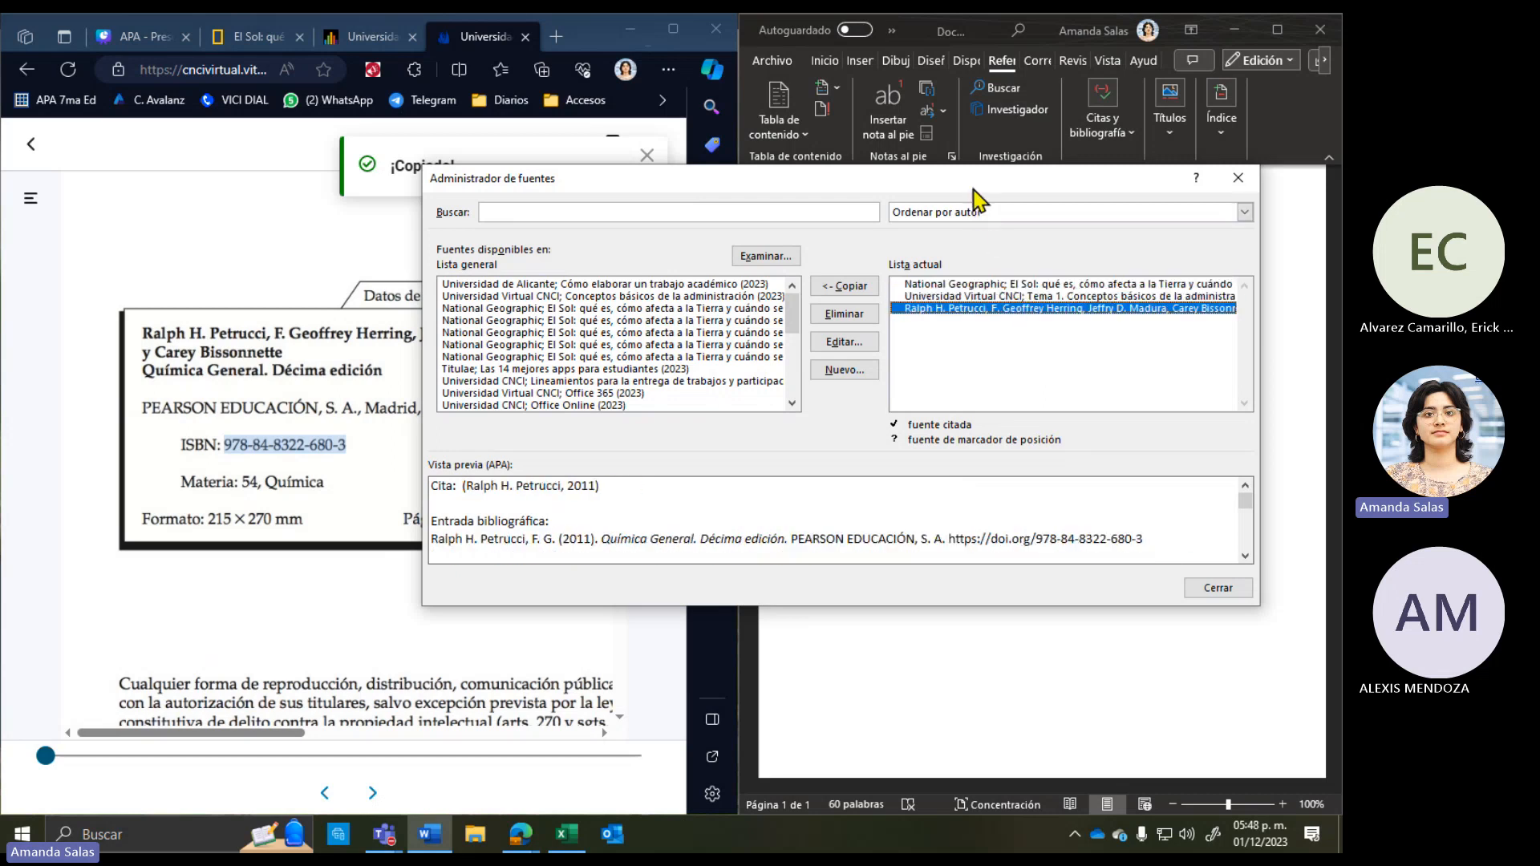
pyautogui.moveTo(973, 184); pyautogui.dragTo(978, 370)
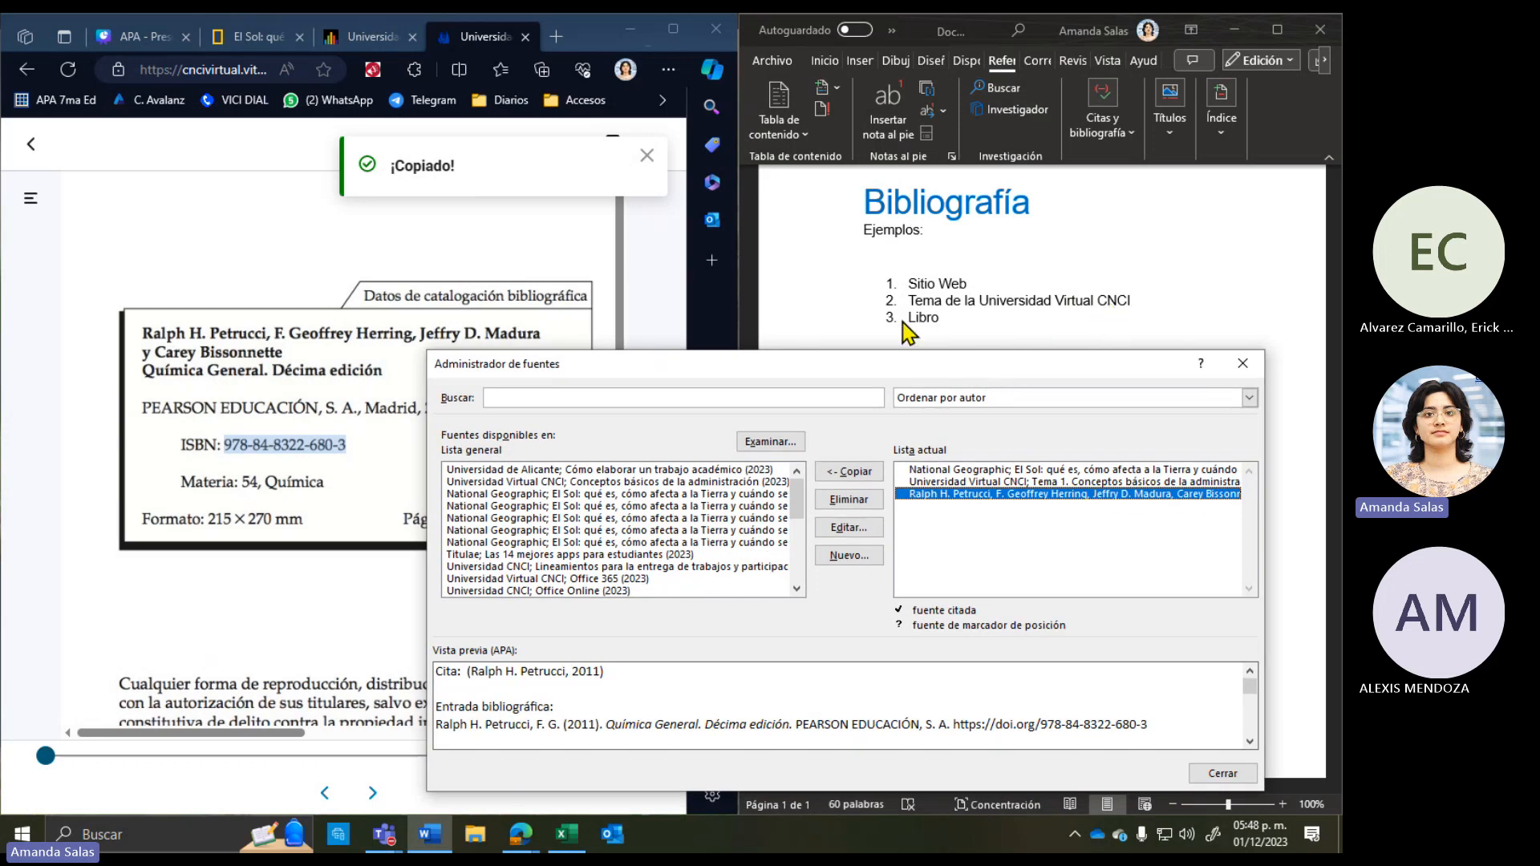
pyautogui.moveTo(935, 359); pyautogui.dragTo(907, 145)
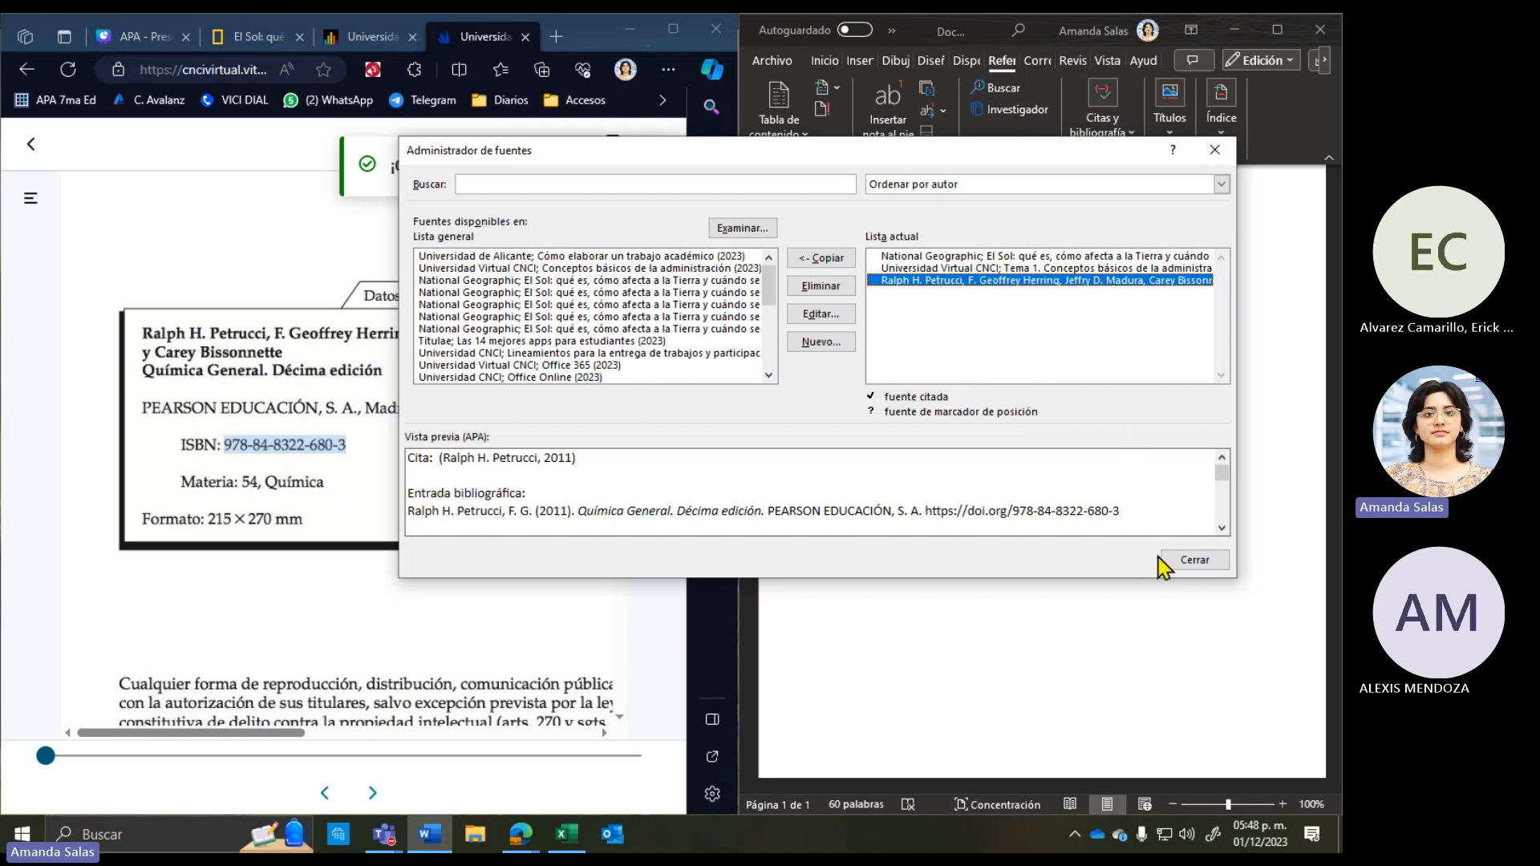
pyautogui.click(1194, 560)
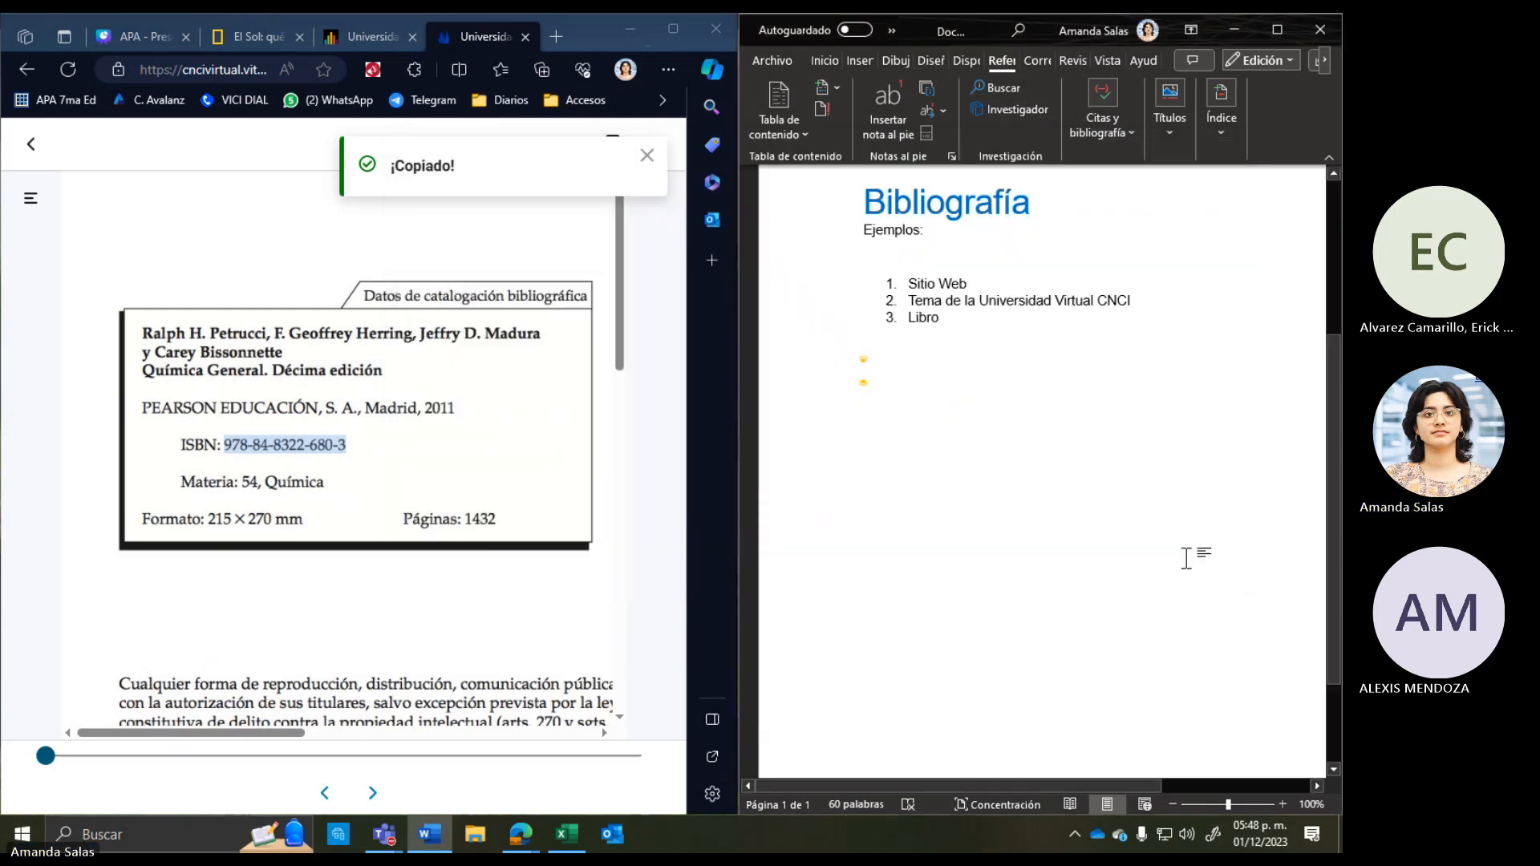
# Step: Maximize Word and insert the built-in Bibliografía listing National Geographic, Petrucci and CNCI sources
pyautogui.click(1275, 32)
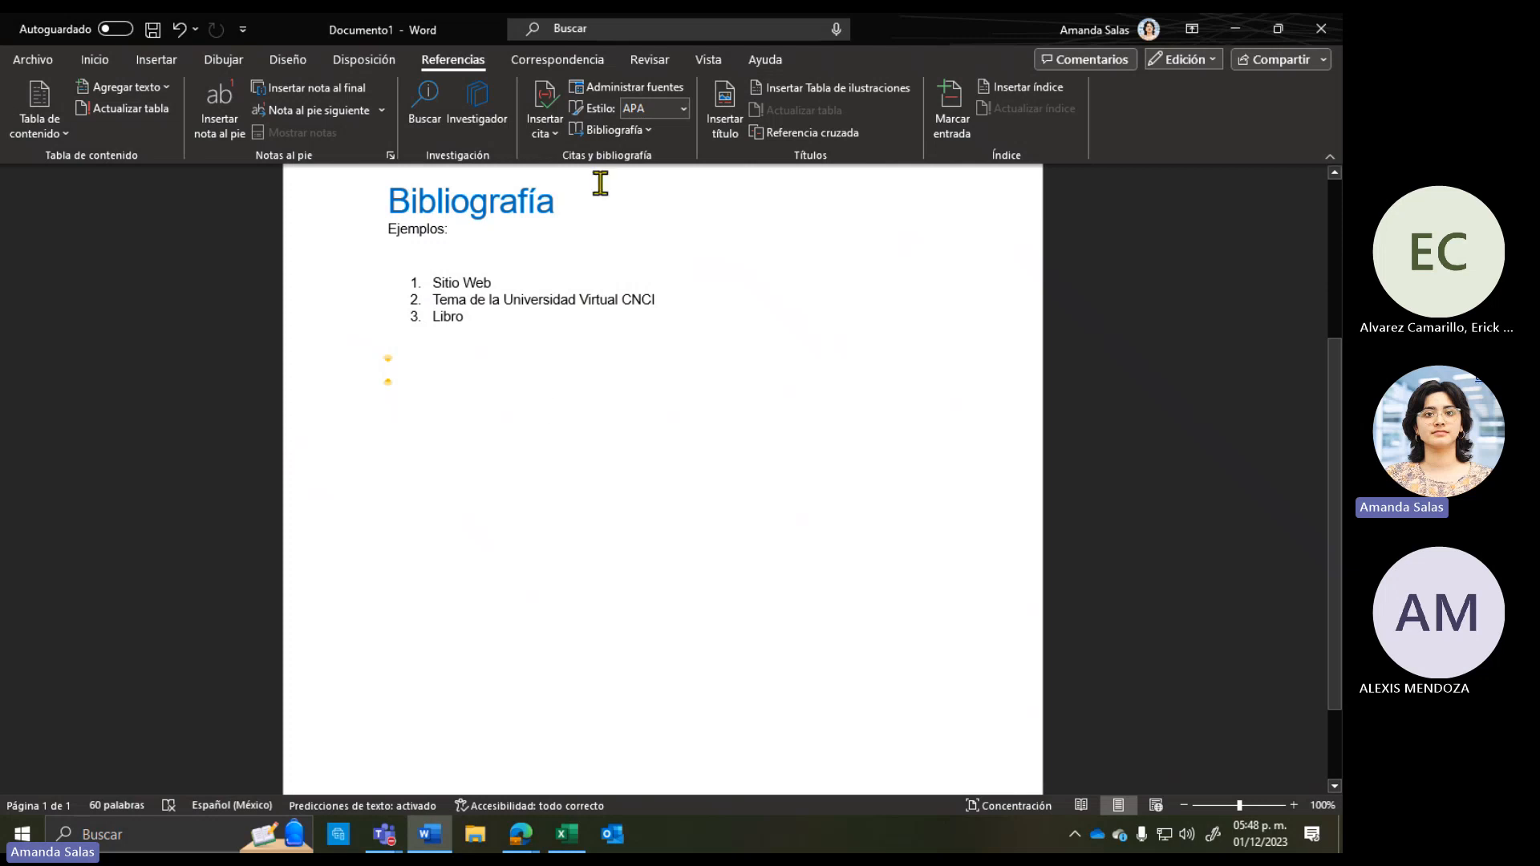
pyautogui.click(619, 131)
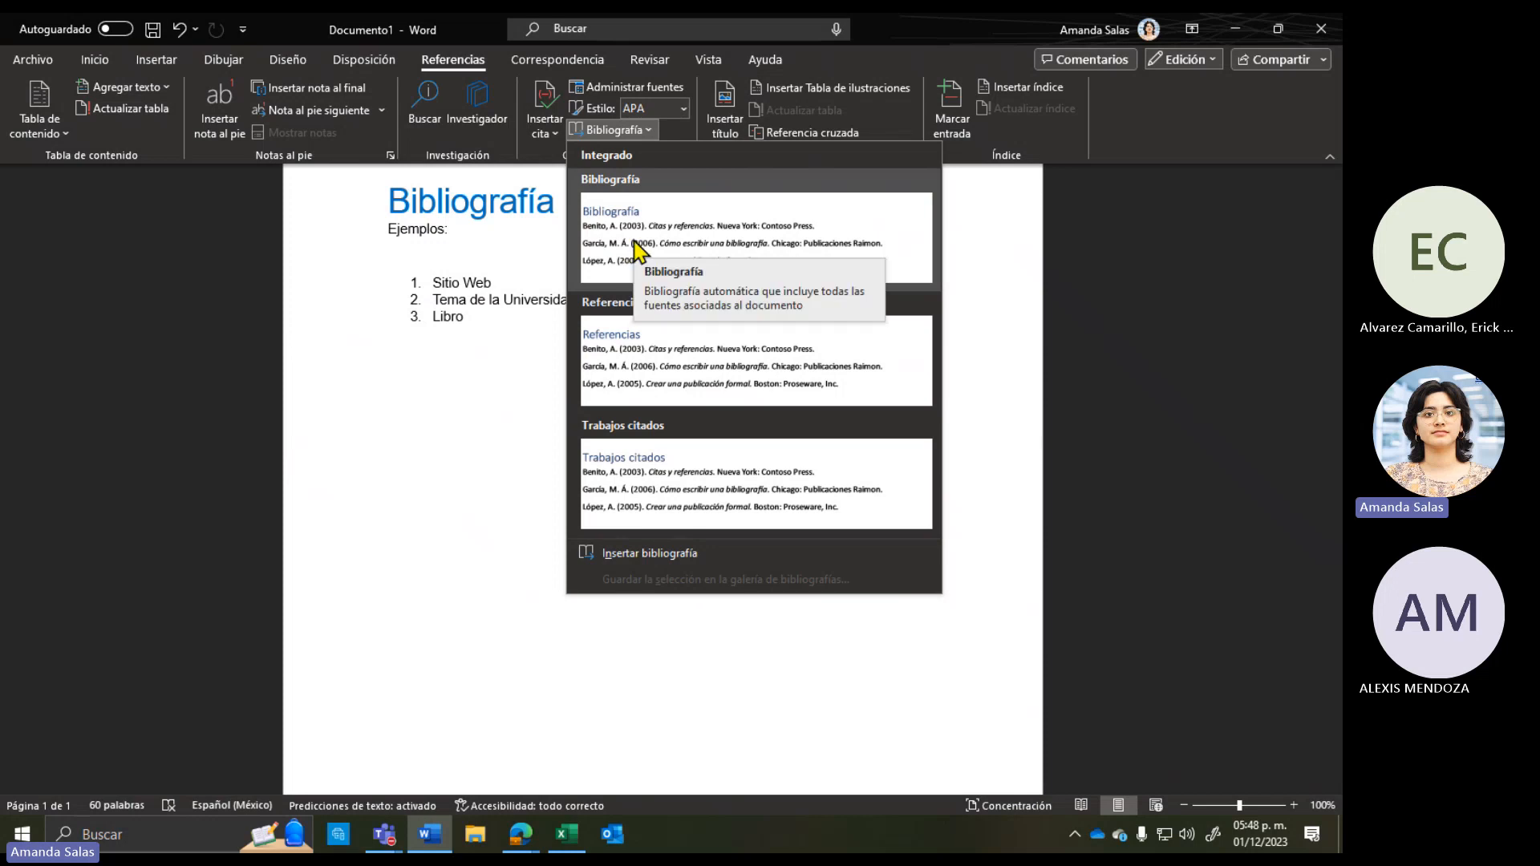
pyautogui.click(621, 215)
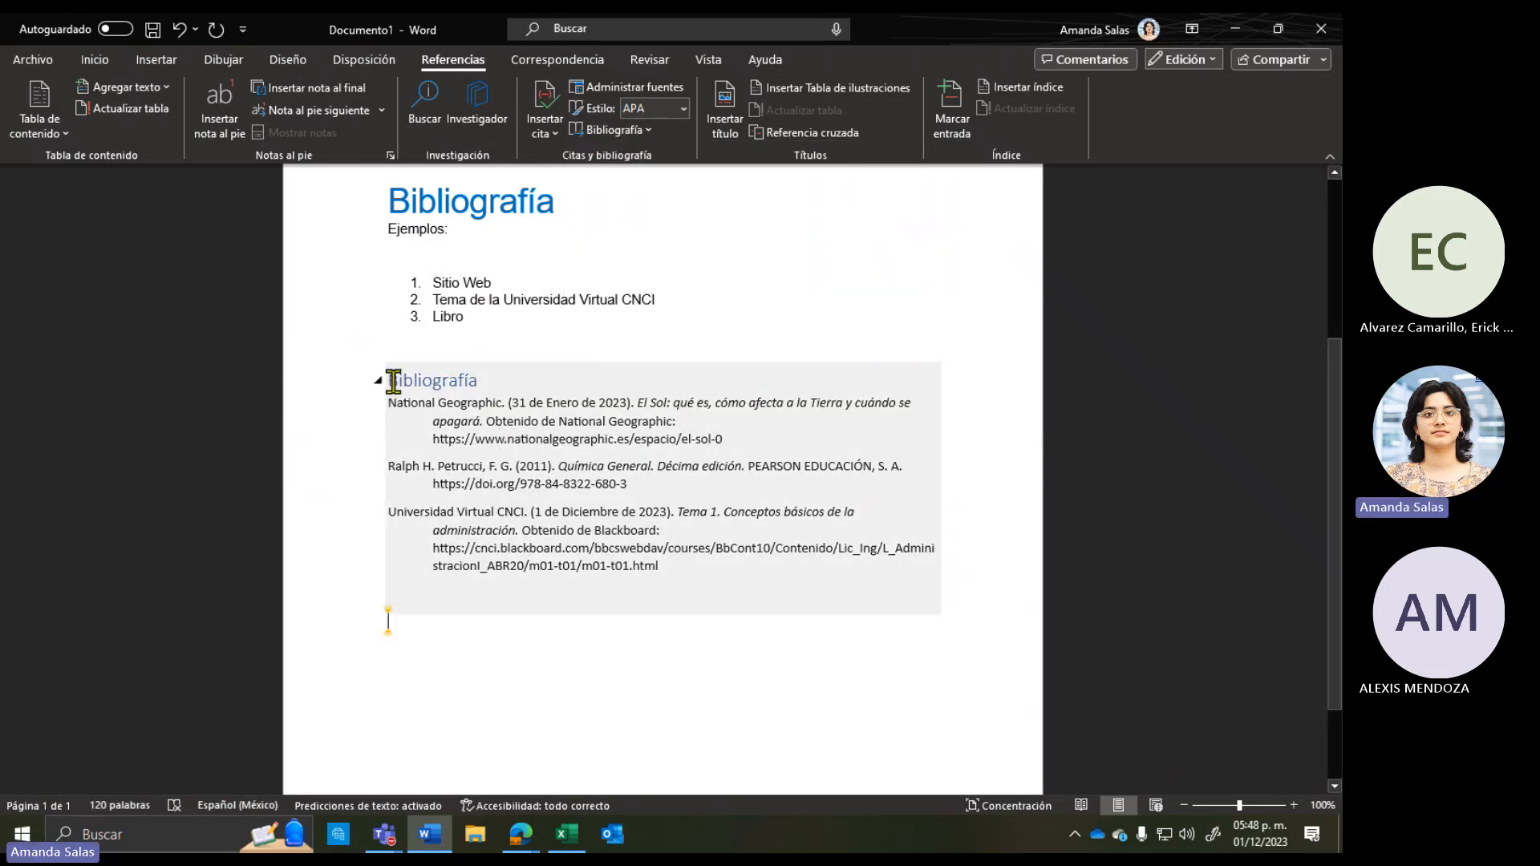
pyautogui.click(393, 380)
# Step: Select the bibliography entries, including National Geographic's name and date, to inspect them
pyautogui.click(491, 380)
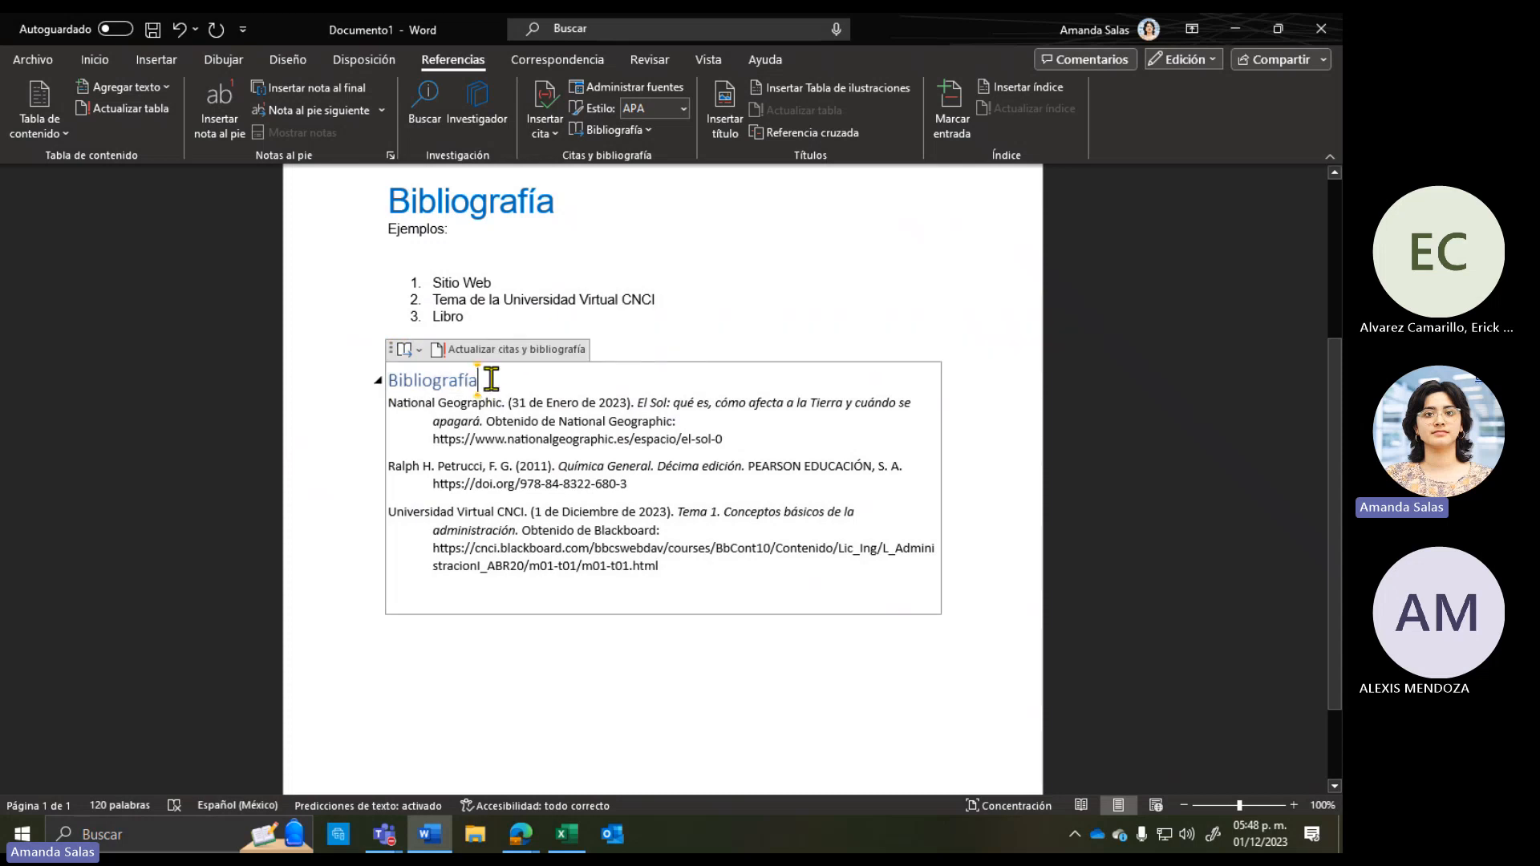
pyautogui.moveTo(392, 405); pyautogui.dragTo(674, 571)
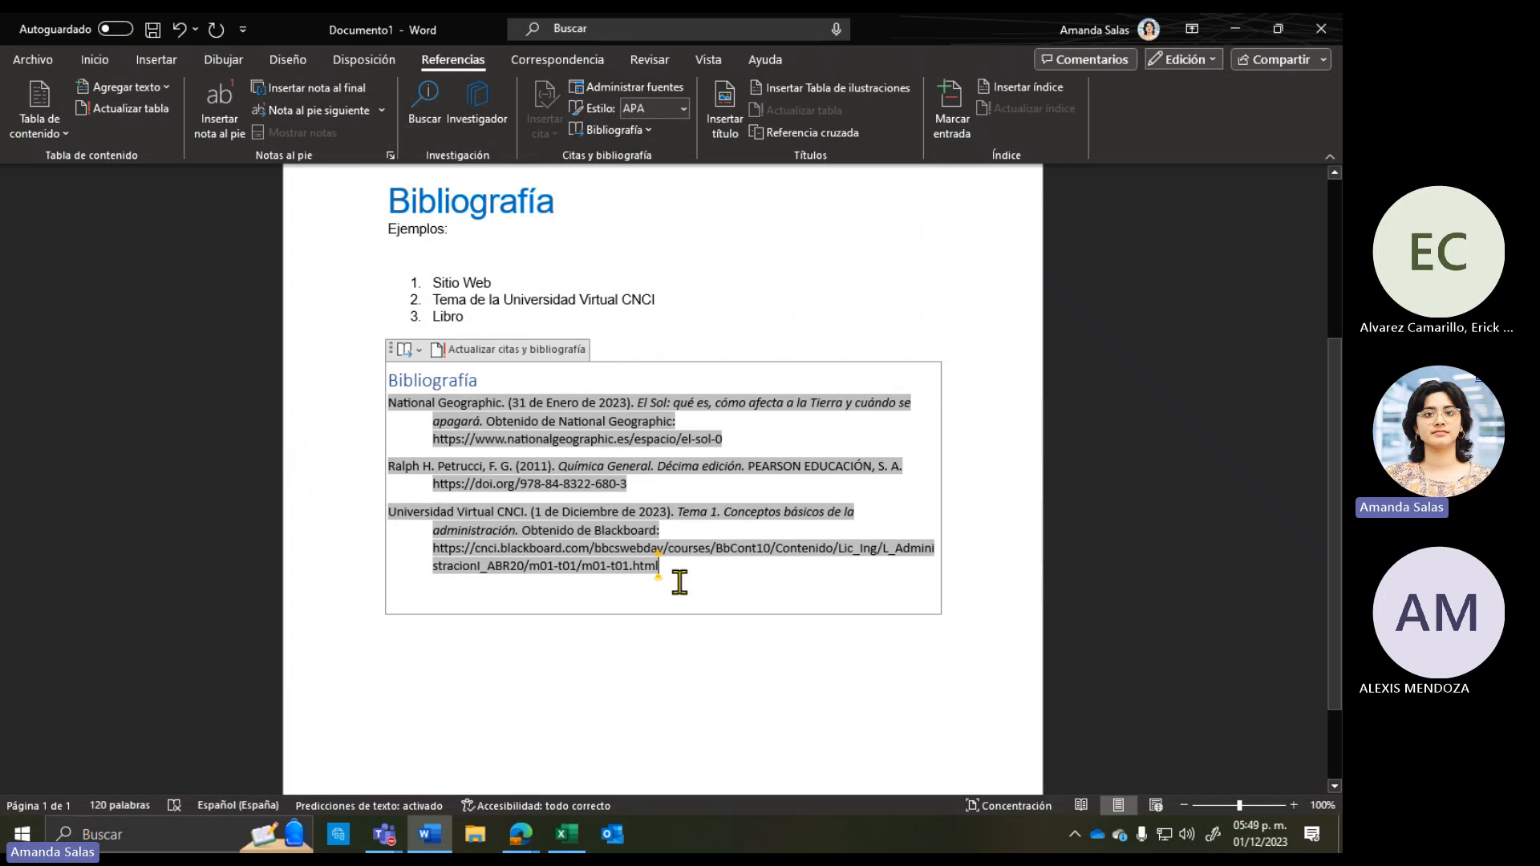
pyautogui.click(549, 638)
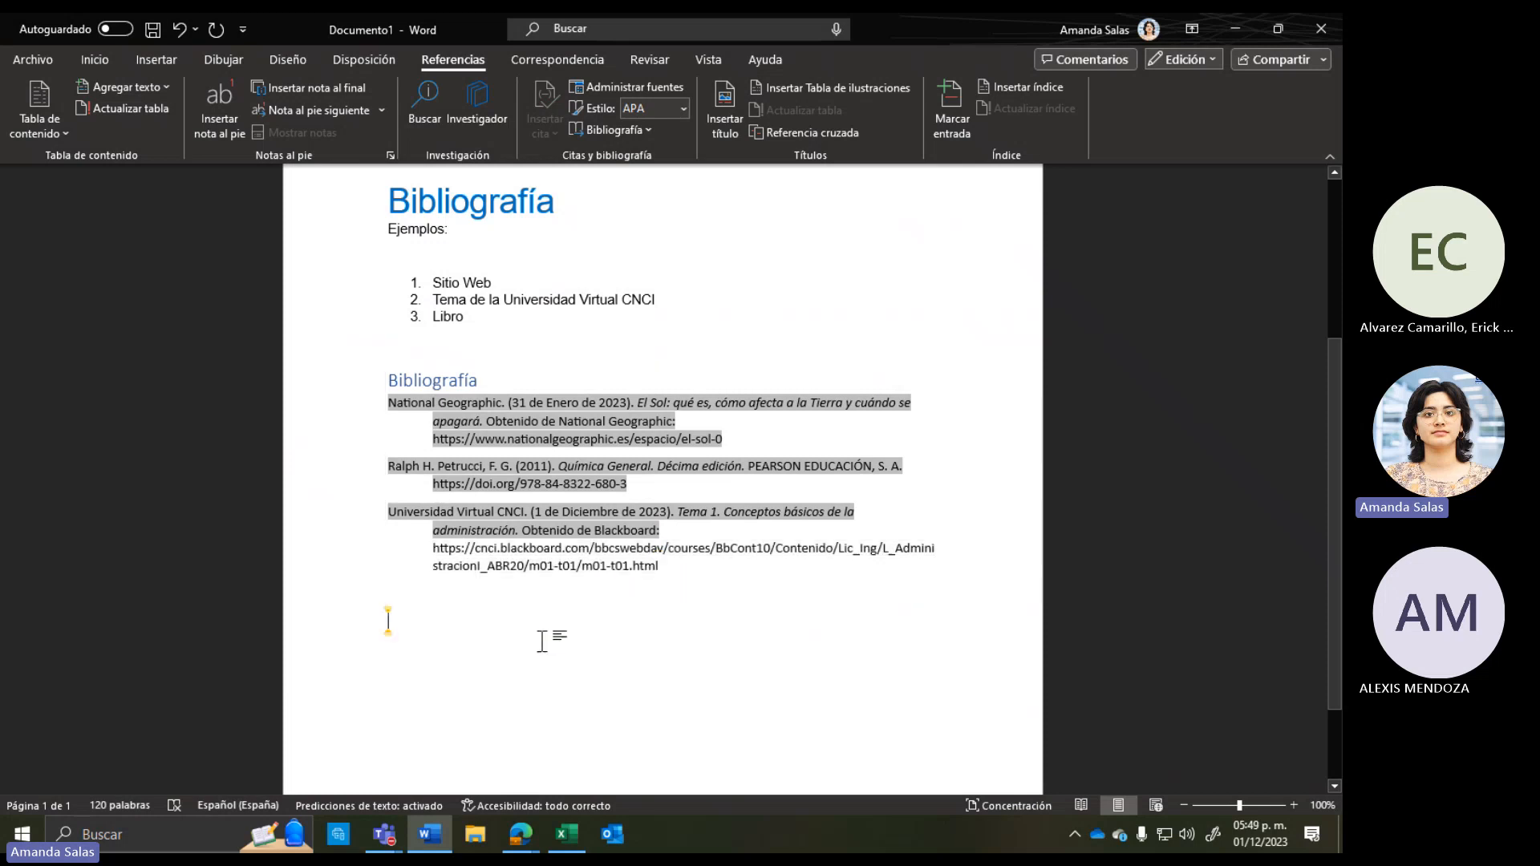
pyautogui.click(523, 440)
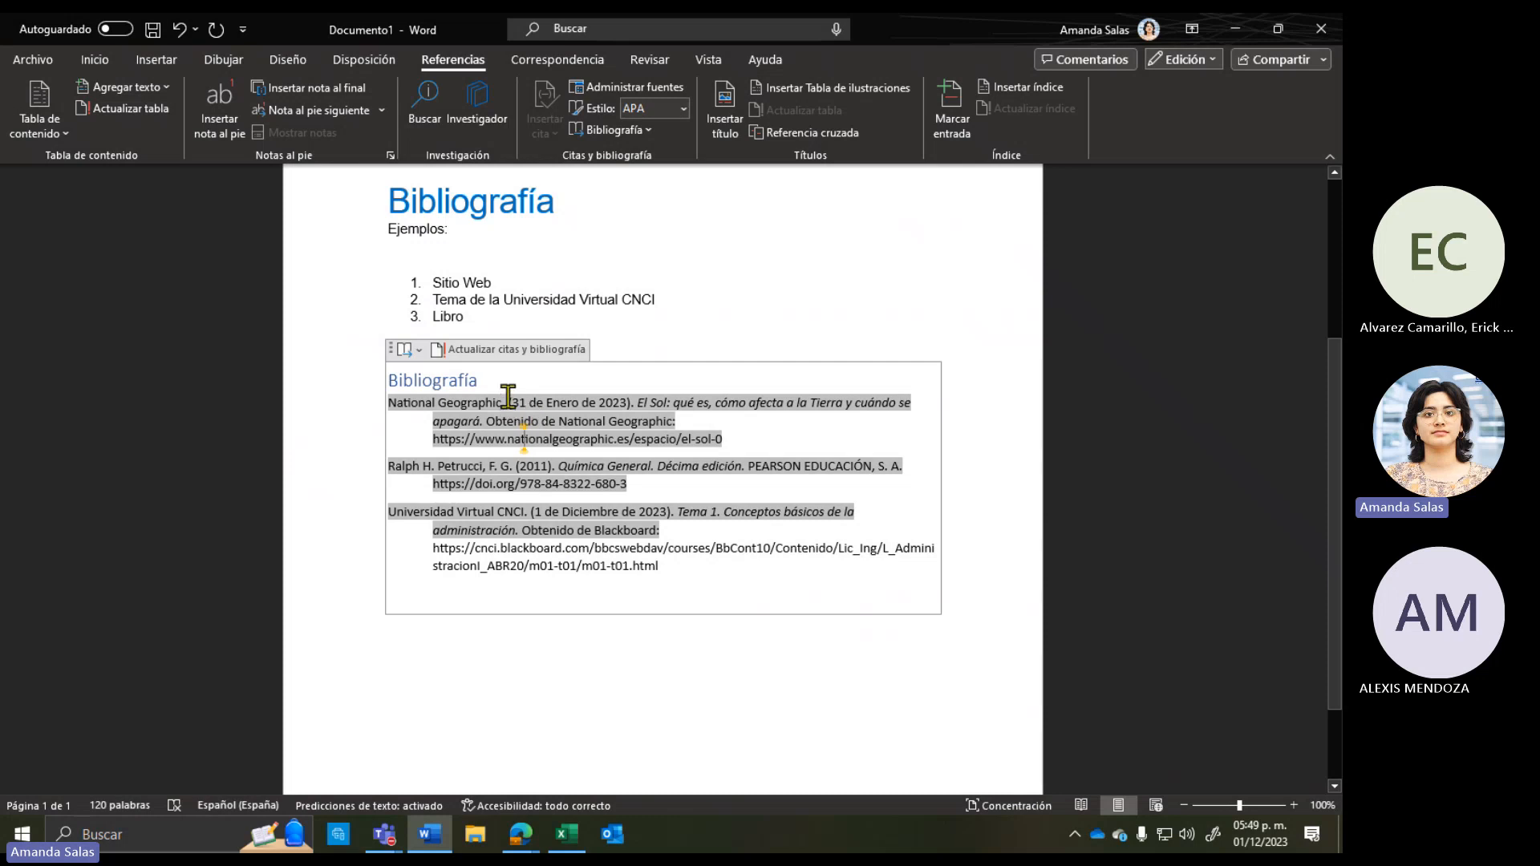
pyautogui.moveTo(509, 396); pyautogui.dragTo(396, 396)
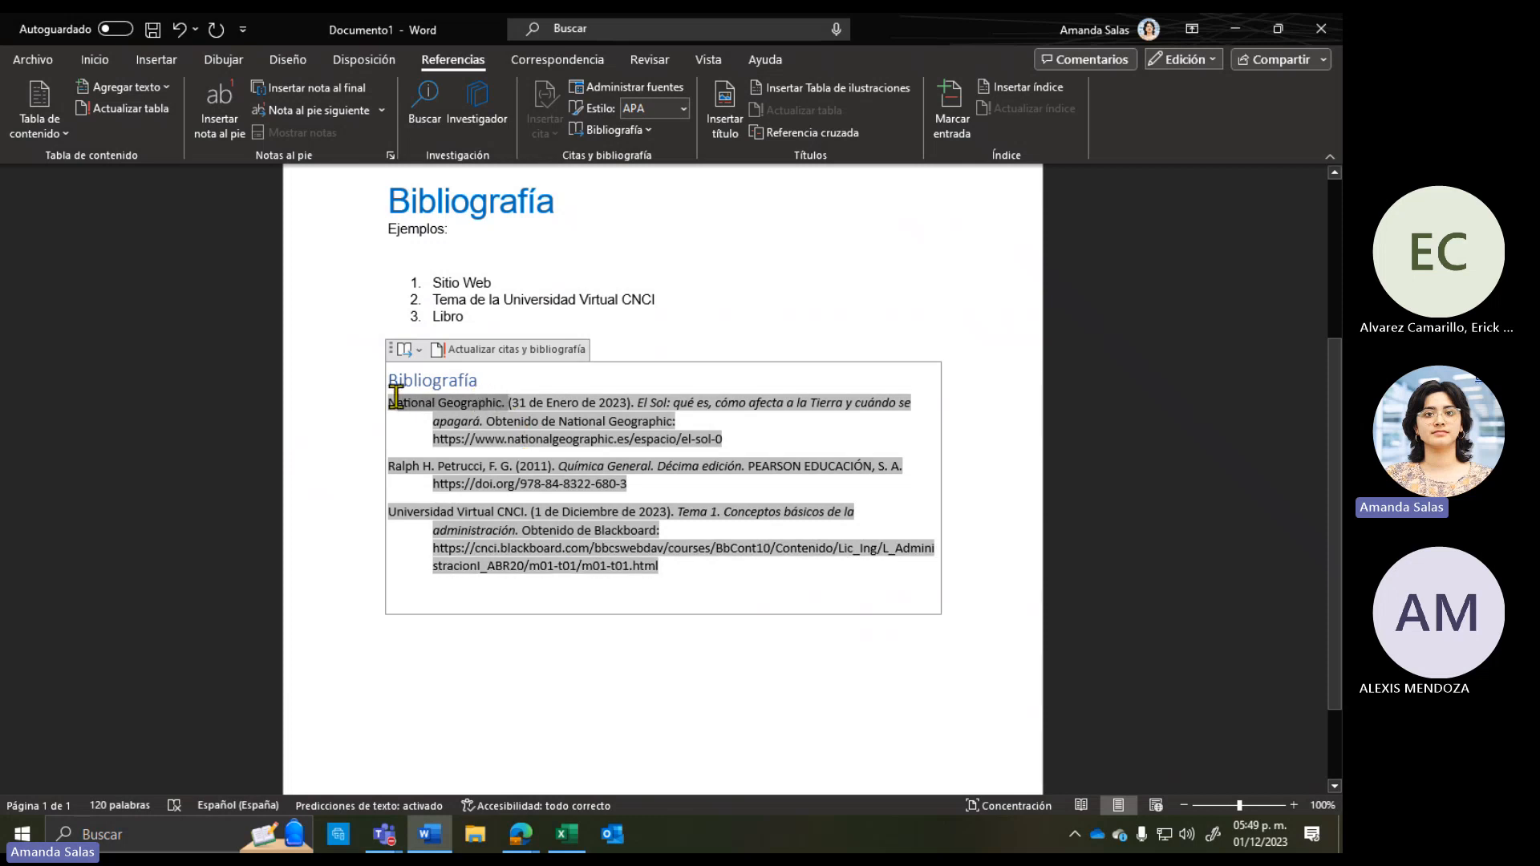
pyautogui.click(507, 402)
pyautogui.moveTo(534, 399); pyautogui.dragTo(489, 422)
pyautogui.tripleClick(512, 441)
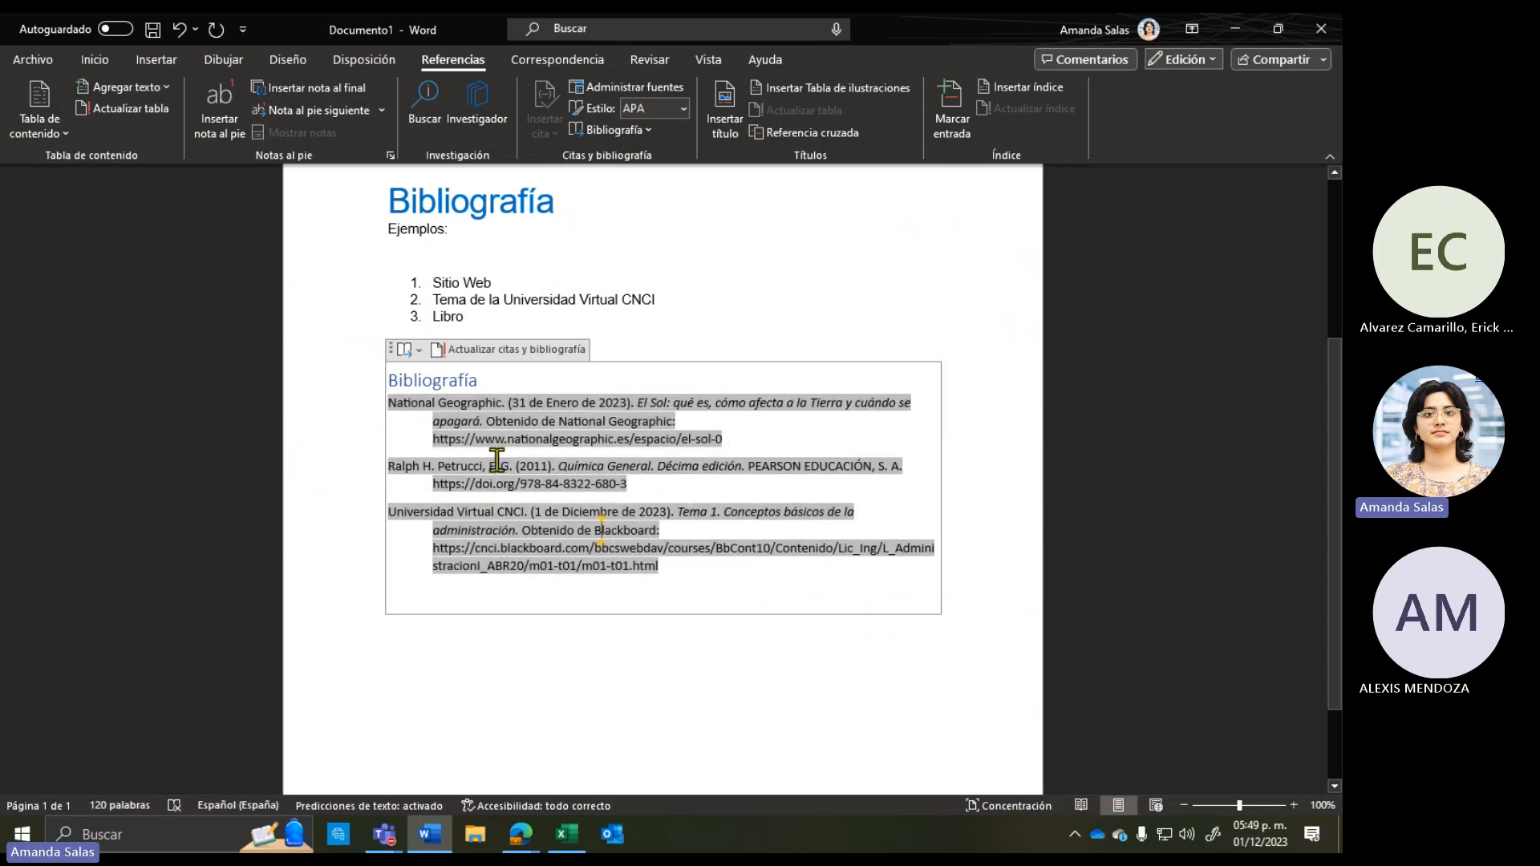
# Step: Inspect the Petrucci entry, undo a stray change, and add blank lines above 'Ejemplos:'
pyautogui.moveTo(512, 464); pyautogui.dragTo(401, 461)
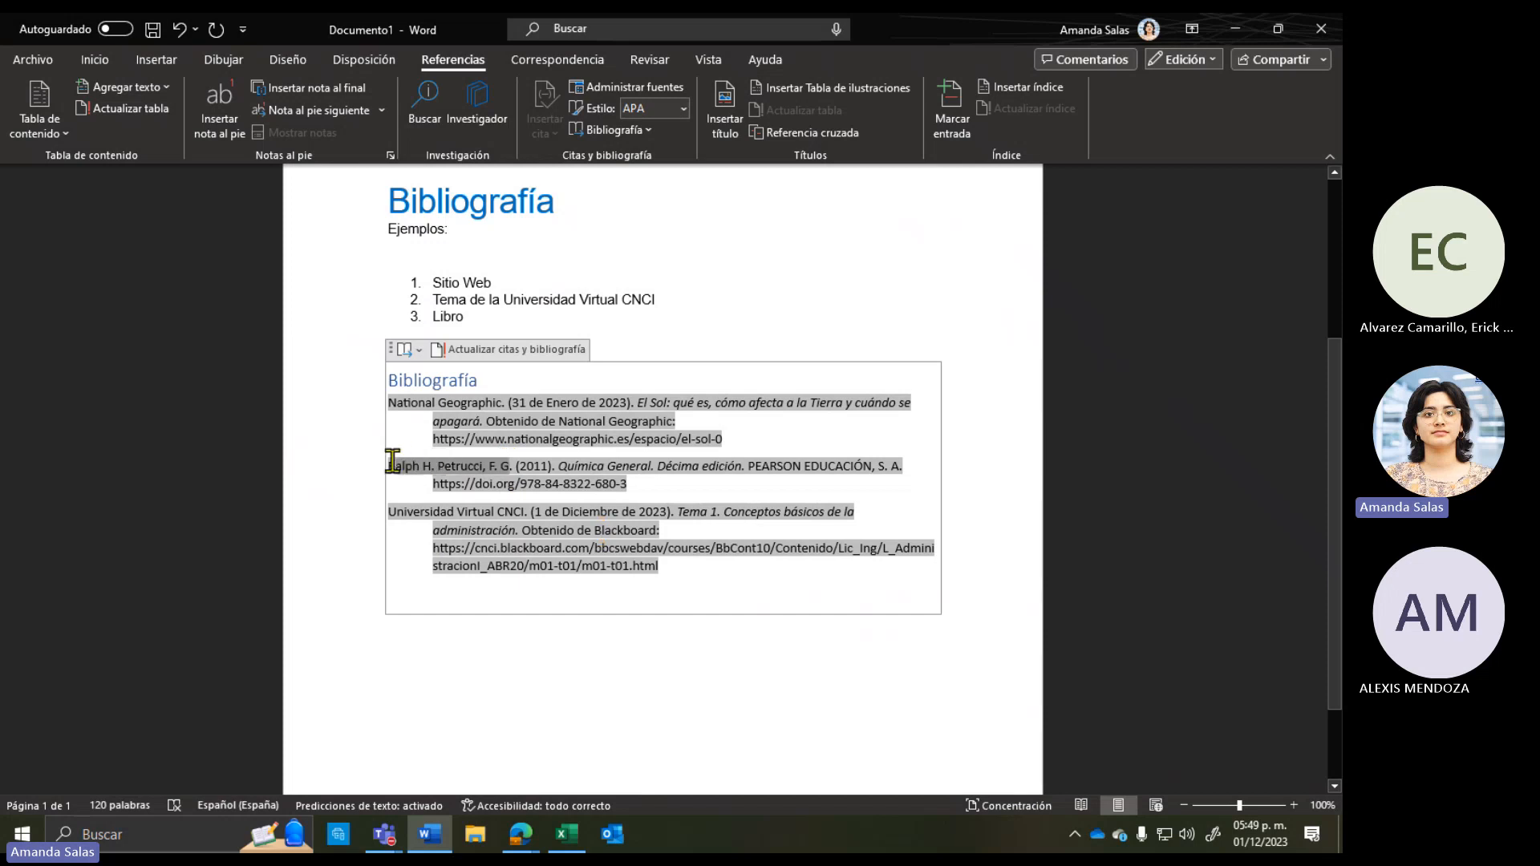
pyautogui.moveTo(514, 465); pyautogui.dragTo(905, 466)
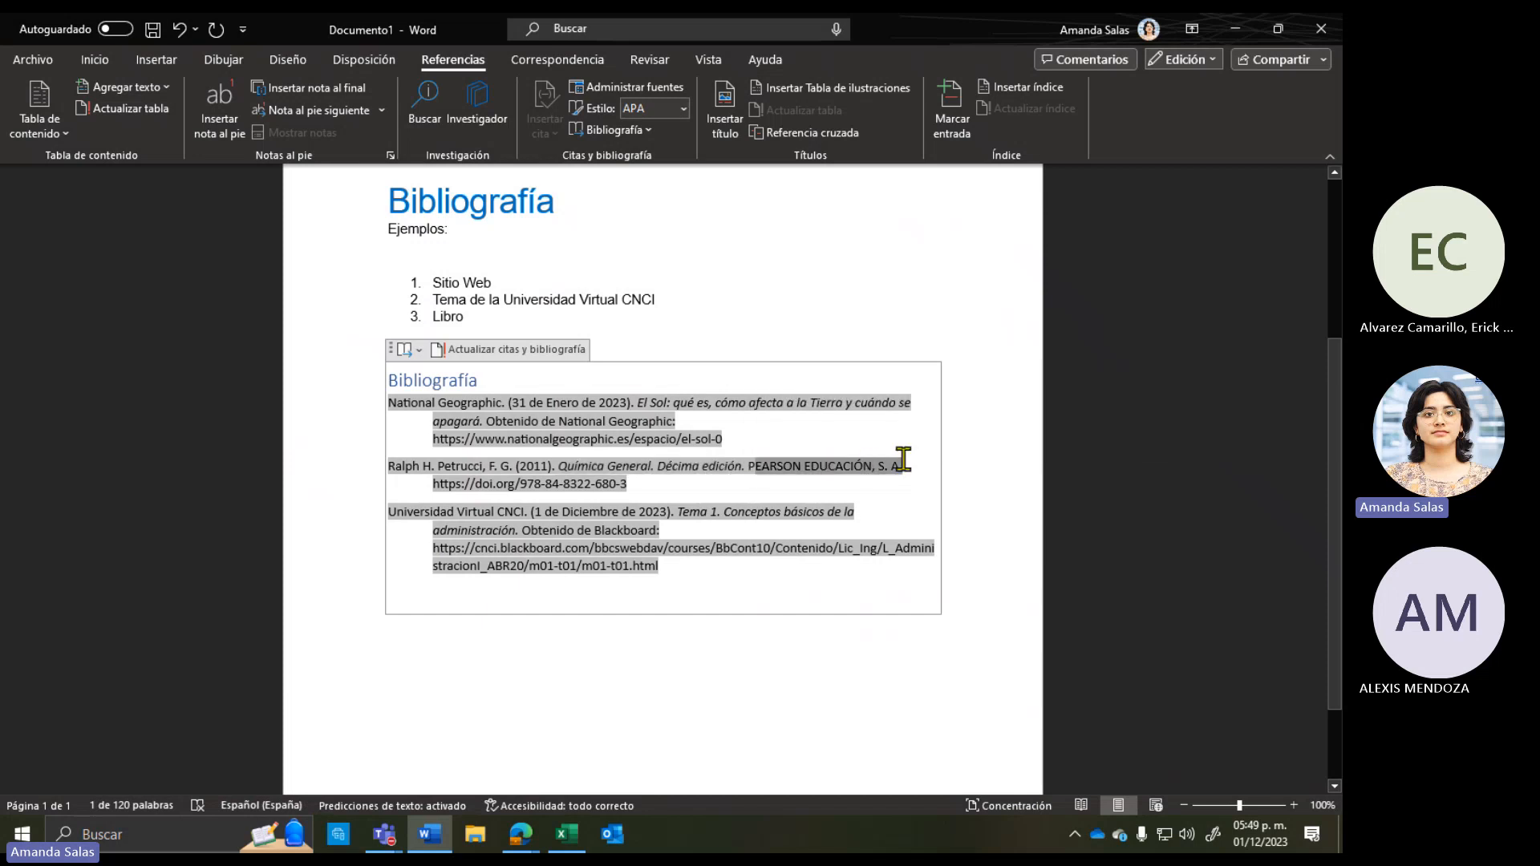
pyautogui.moveTo(633, 485); pyautogui.dragTo(420, 487)
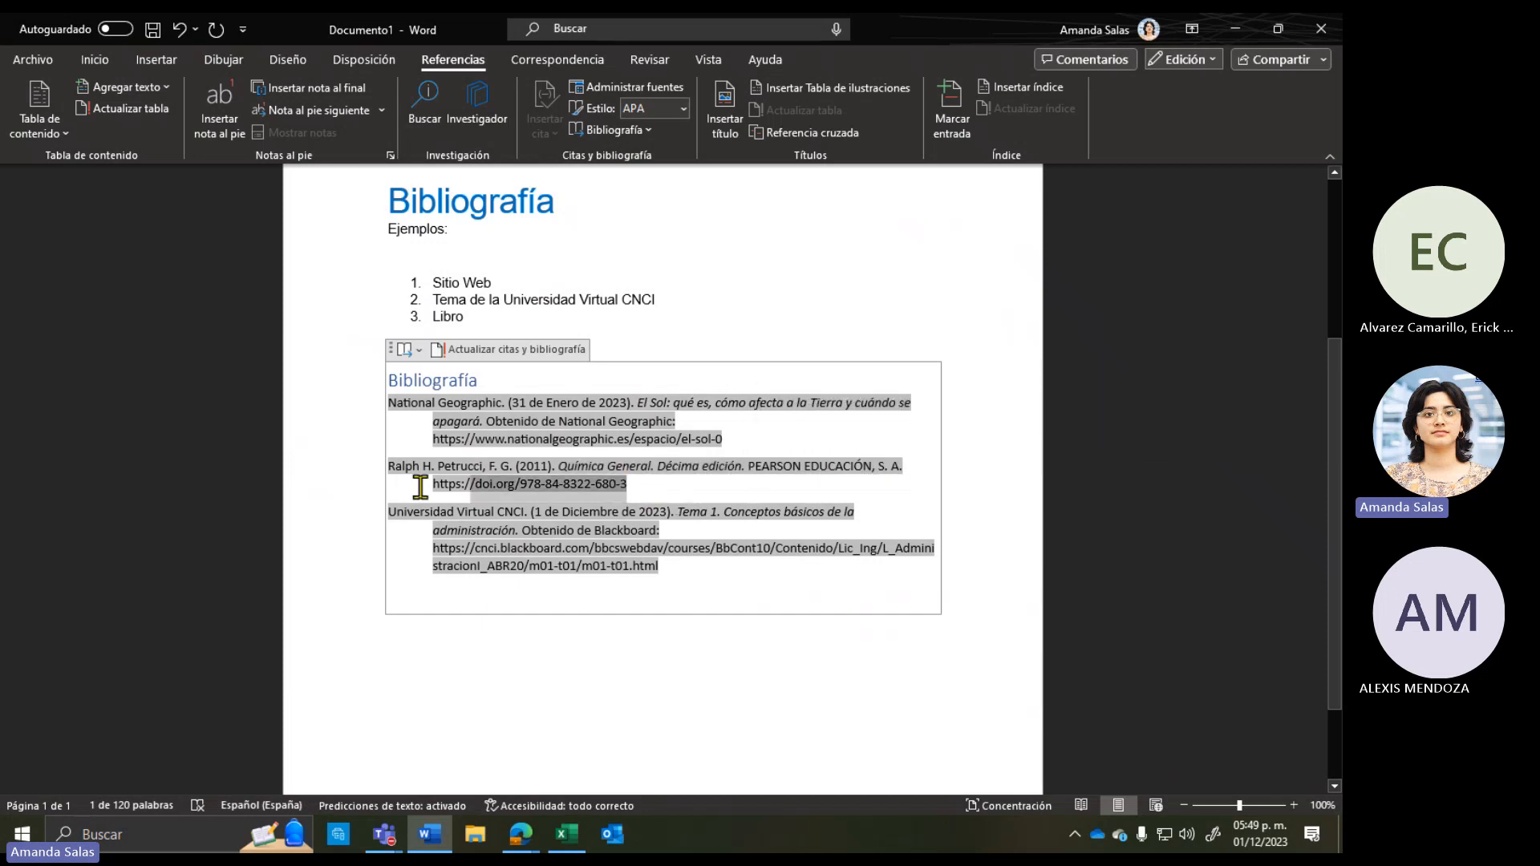
pyautogui.click(433, 701)
pyautogui.click(597, 603)
pyautogui.doubleClick(594, 677)
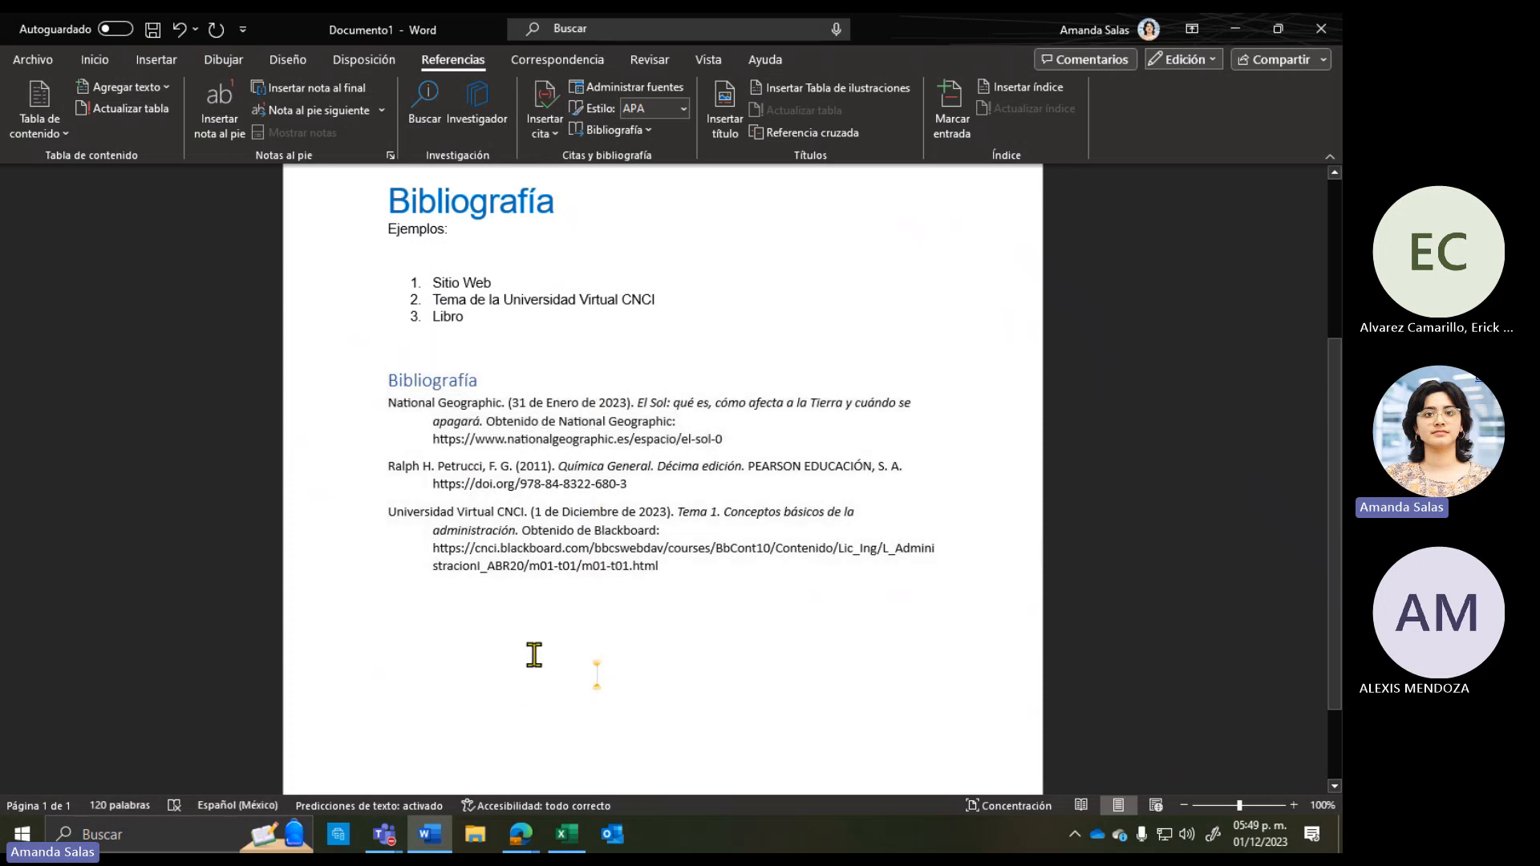
pyautogui.hotkey('ctrl', 'z')
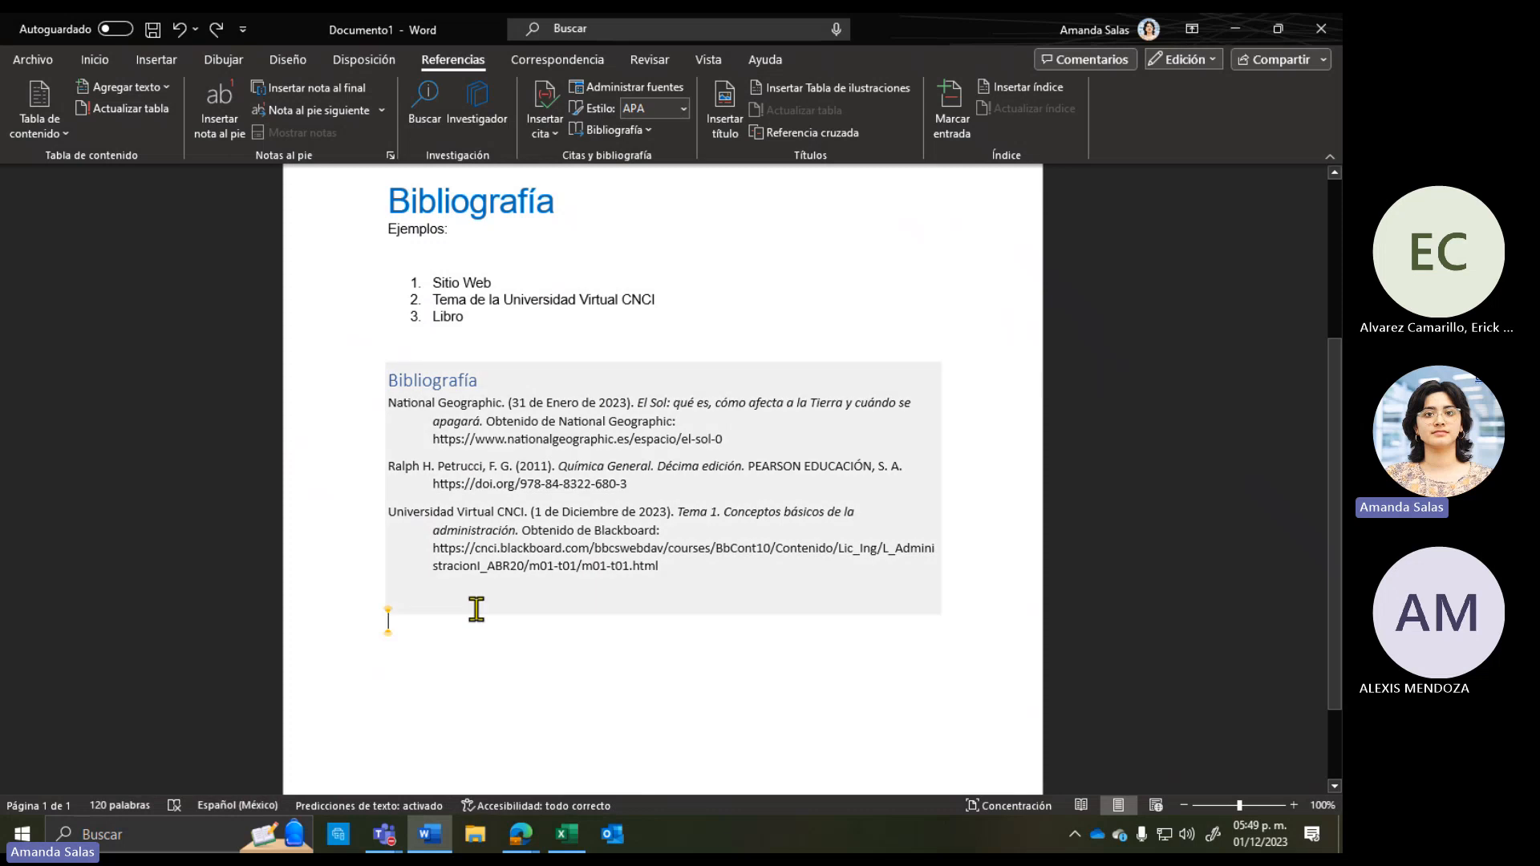
pyautogui.click(388, 231)
pyautogui.press('Return')
pyautogui.press('Return')
pyautogui.press('Return')
pyautogui.press('Return')
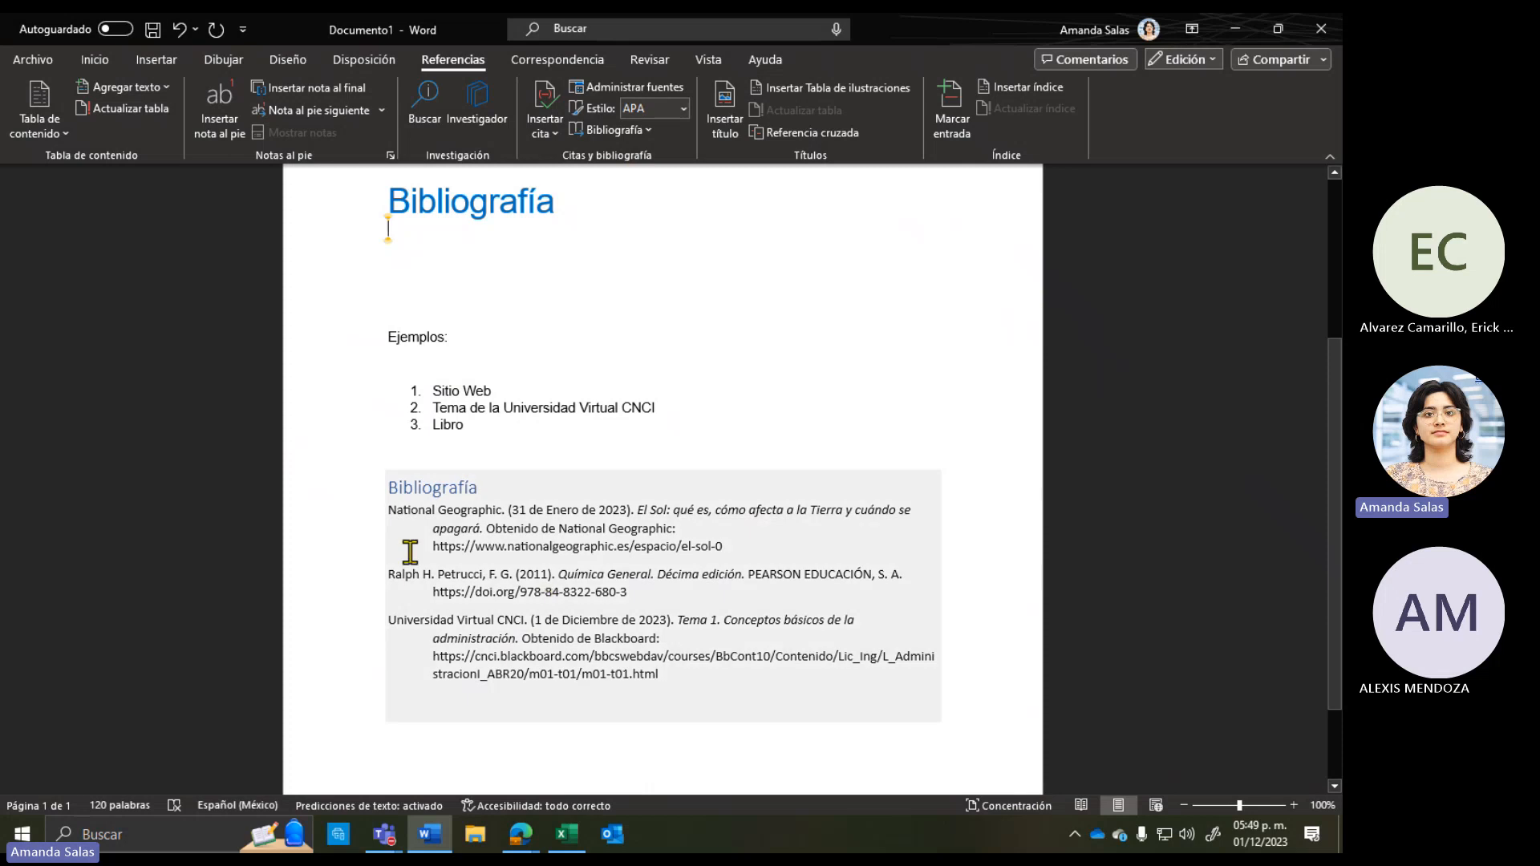
# Step: Insert the three-source bibliography list directly under the main Bibliografía title
pyautogui.click(733, 709)
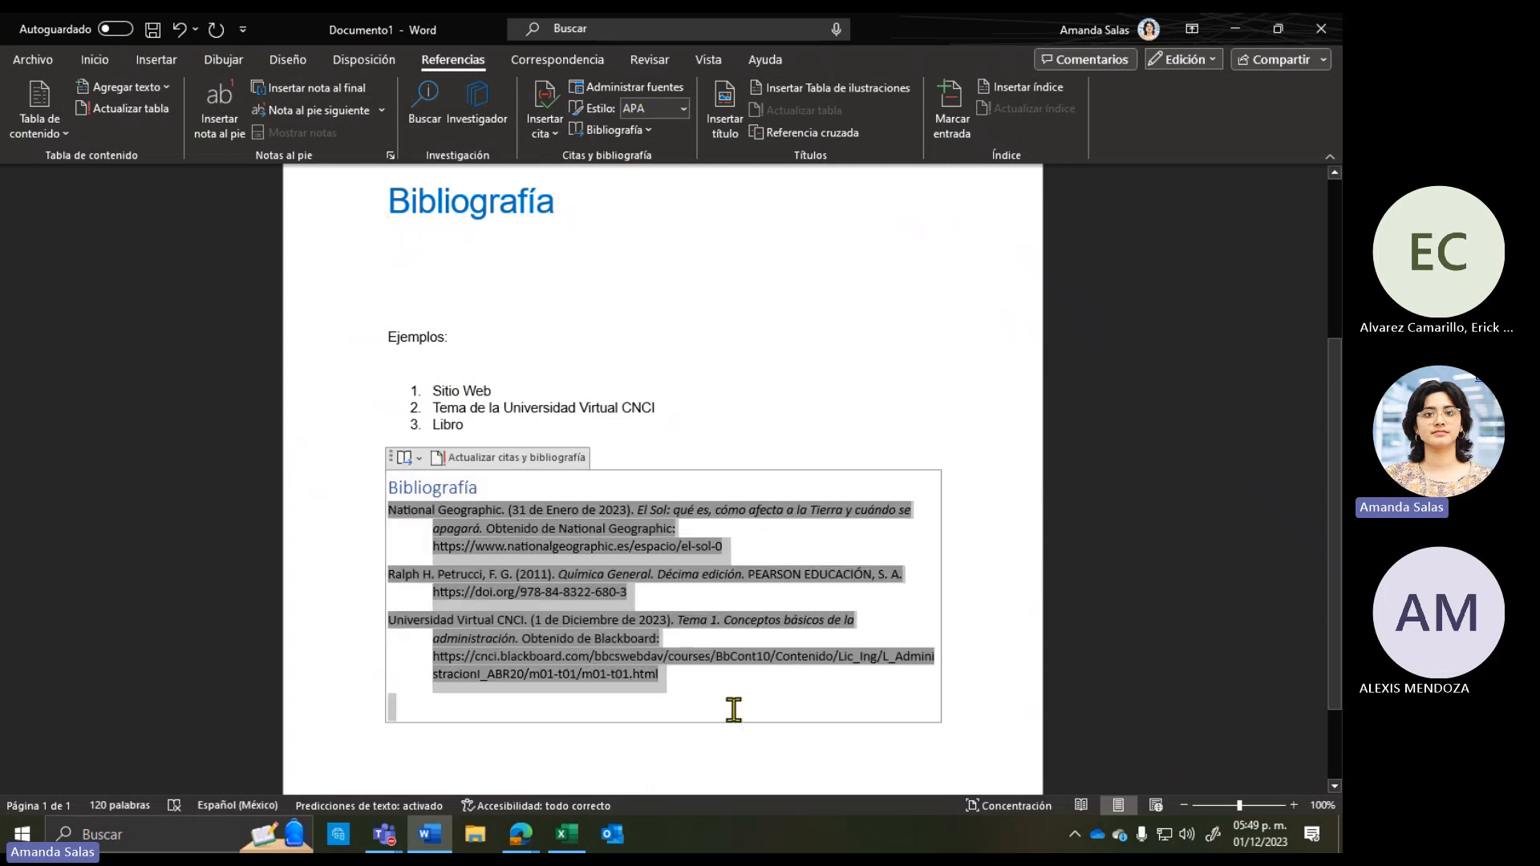
pyautogui.click(743, 388)
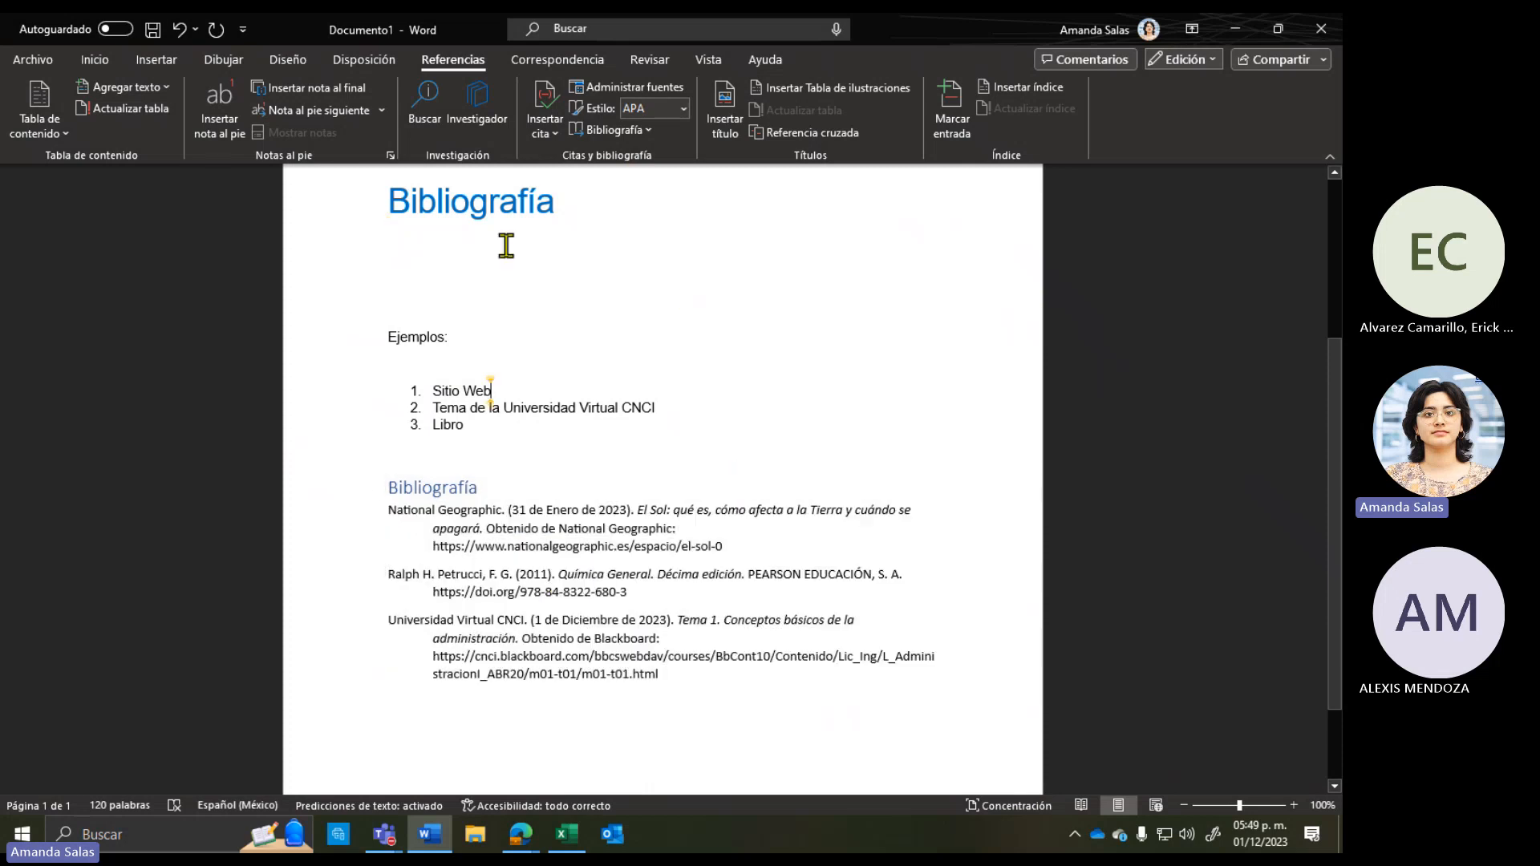
pyautogui.click(498, 243)
pyautogui.click(623, 133)
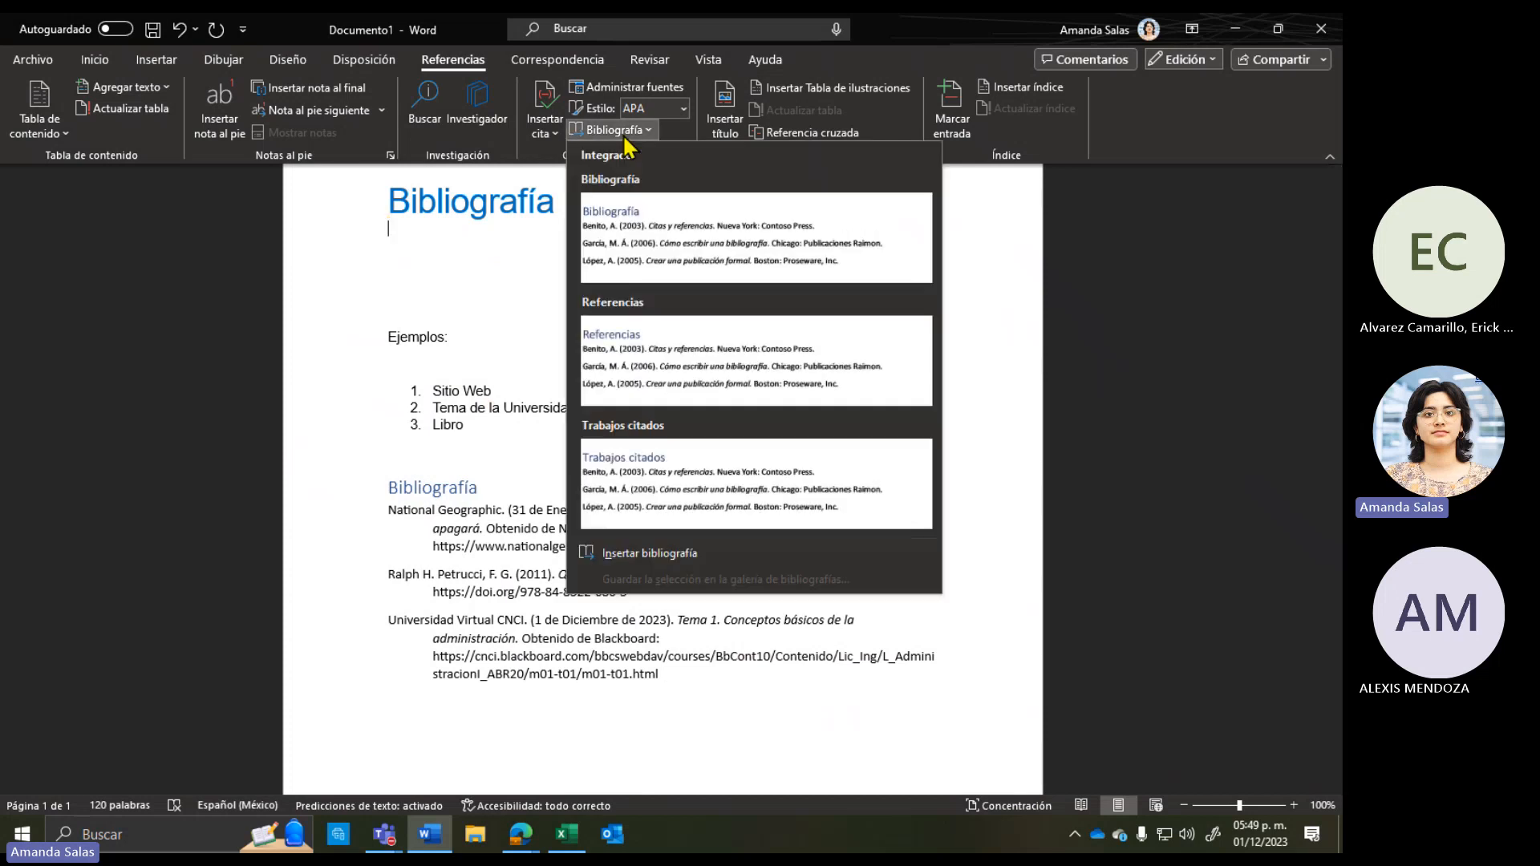
pyautogui.click(647, 553)
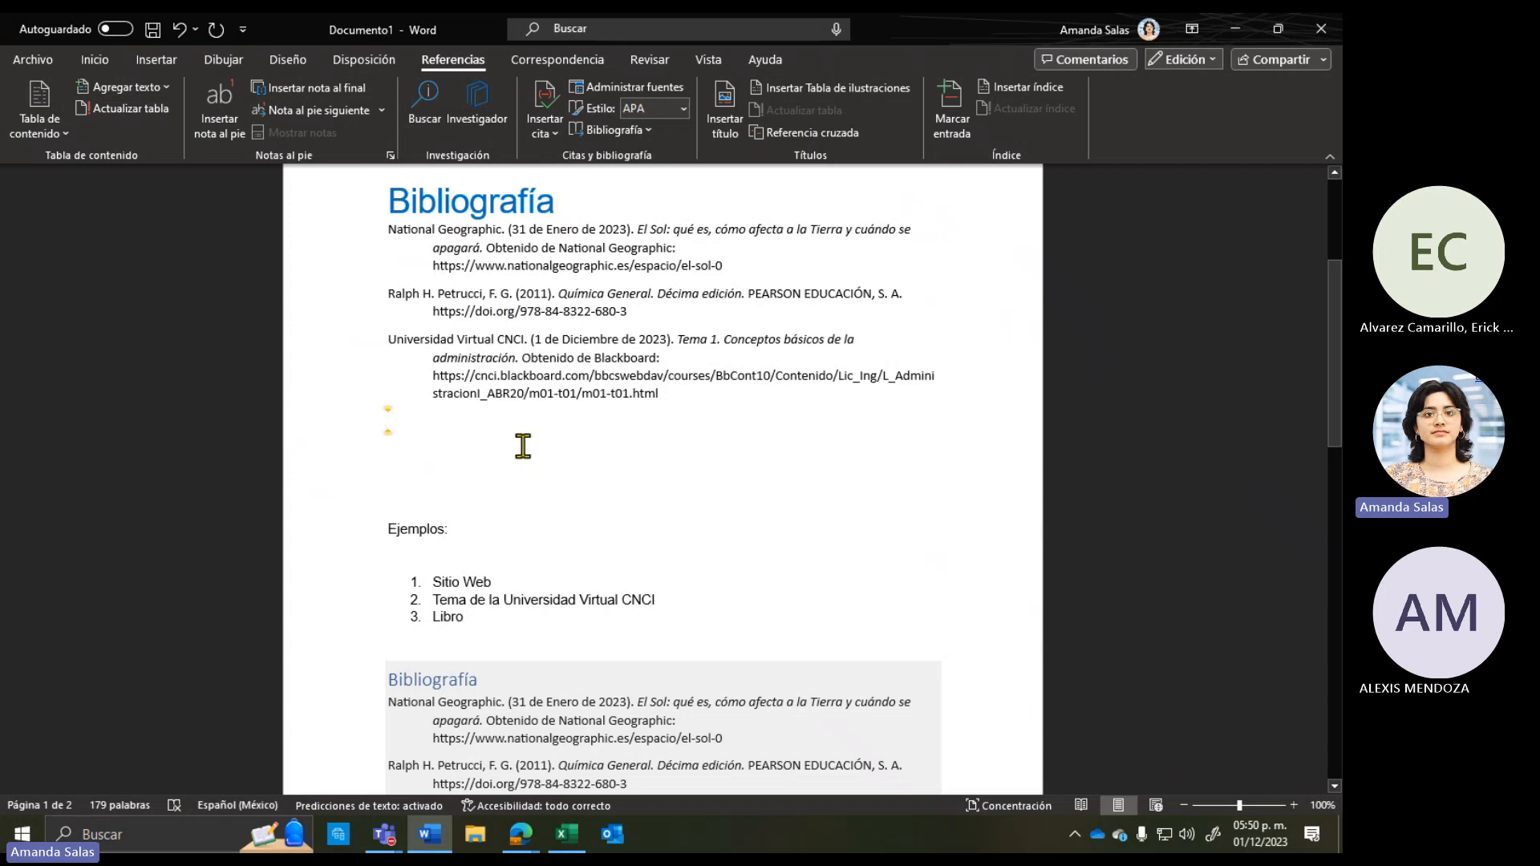
pyautogui.scroll(3, 521, 450)
pyautogui.scroll(-2, 513, 433)
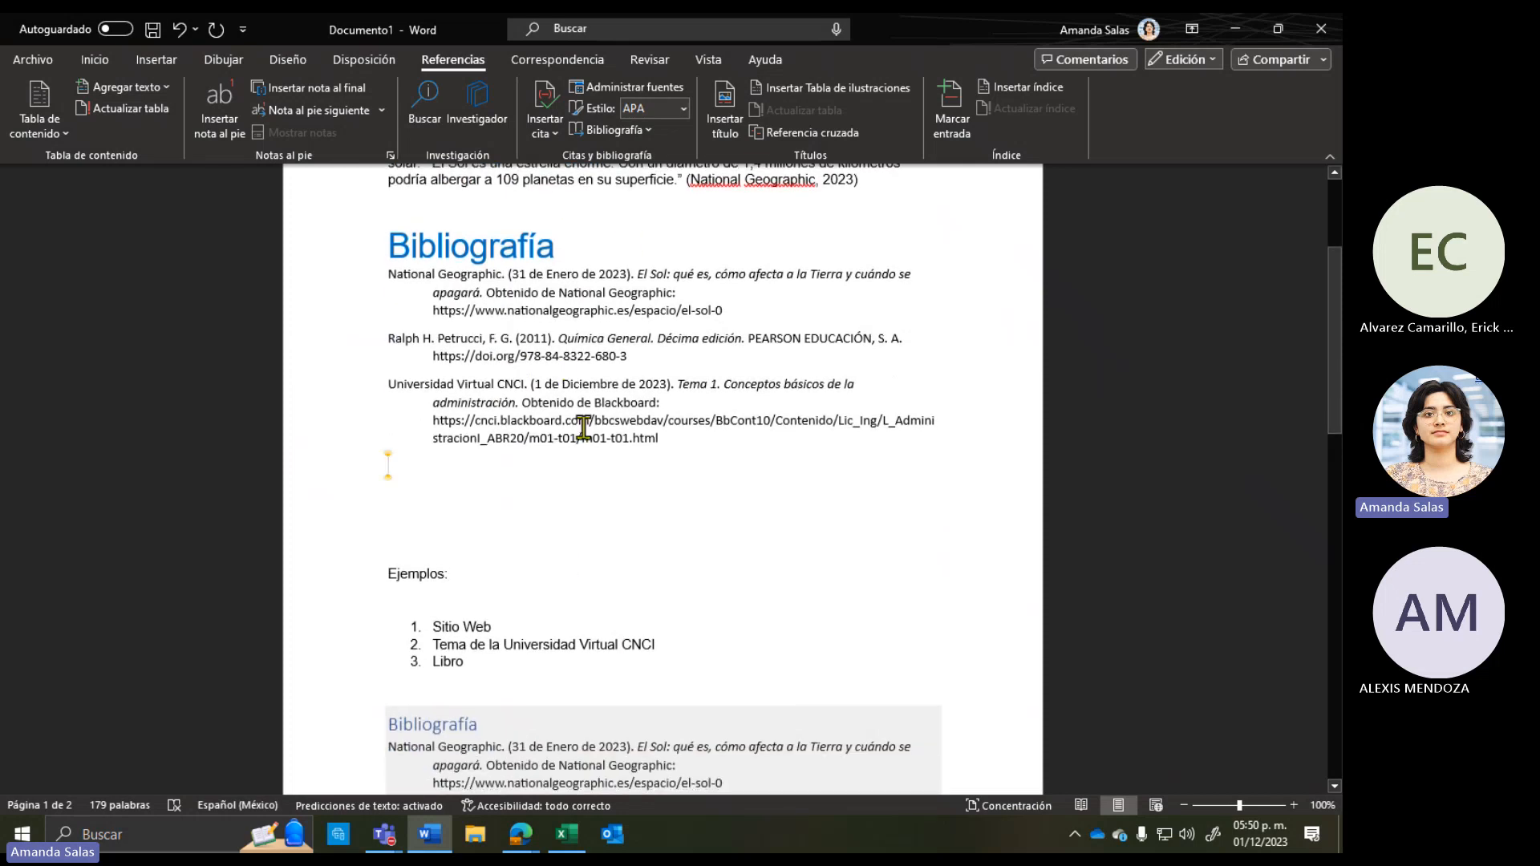
# Step: Delete the extra blank lines above 'Ejemplos:' beneath the inserted entries
pyautogui.moveTo(664, 433); pyautogui.dragTo(383, 276)
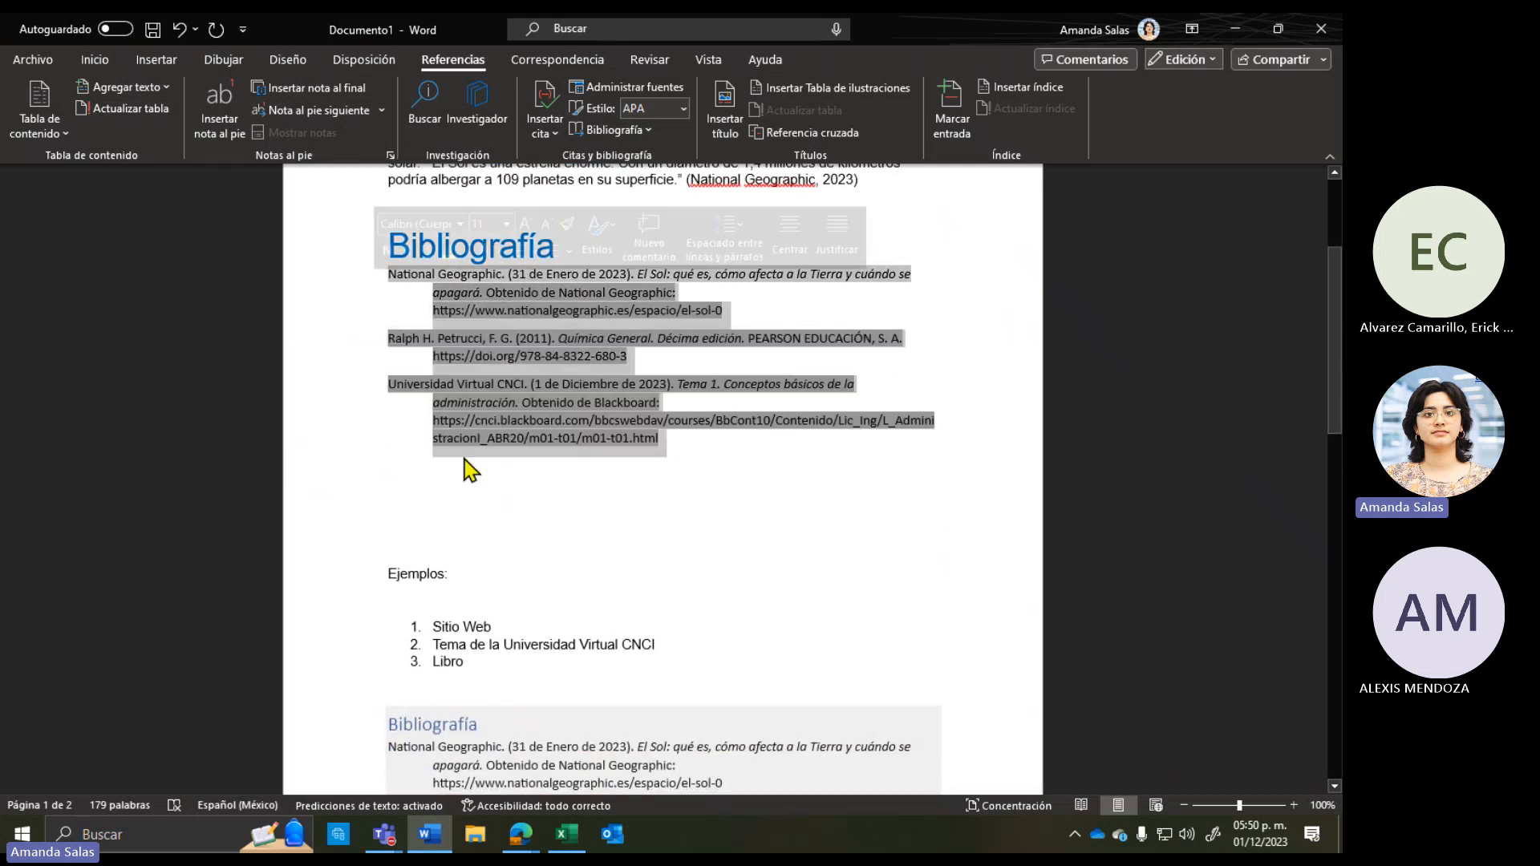
pyautogui.click(518, 558)
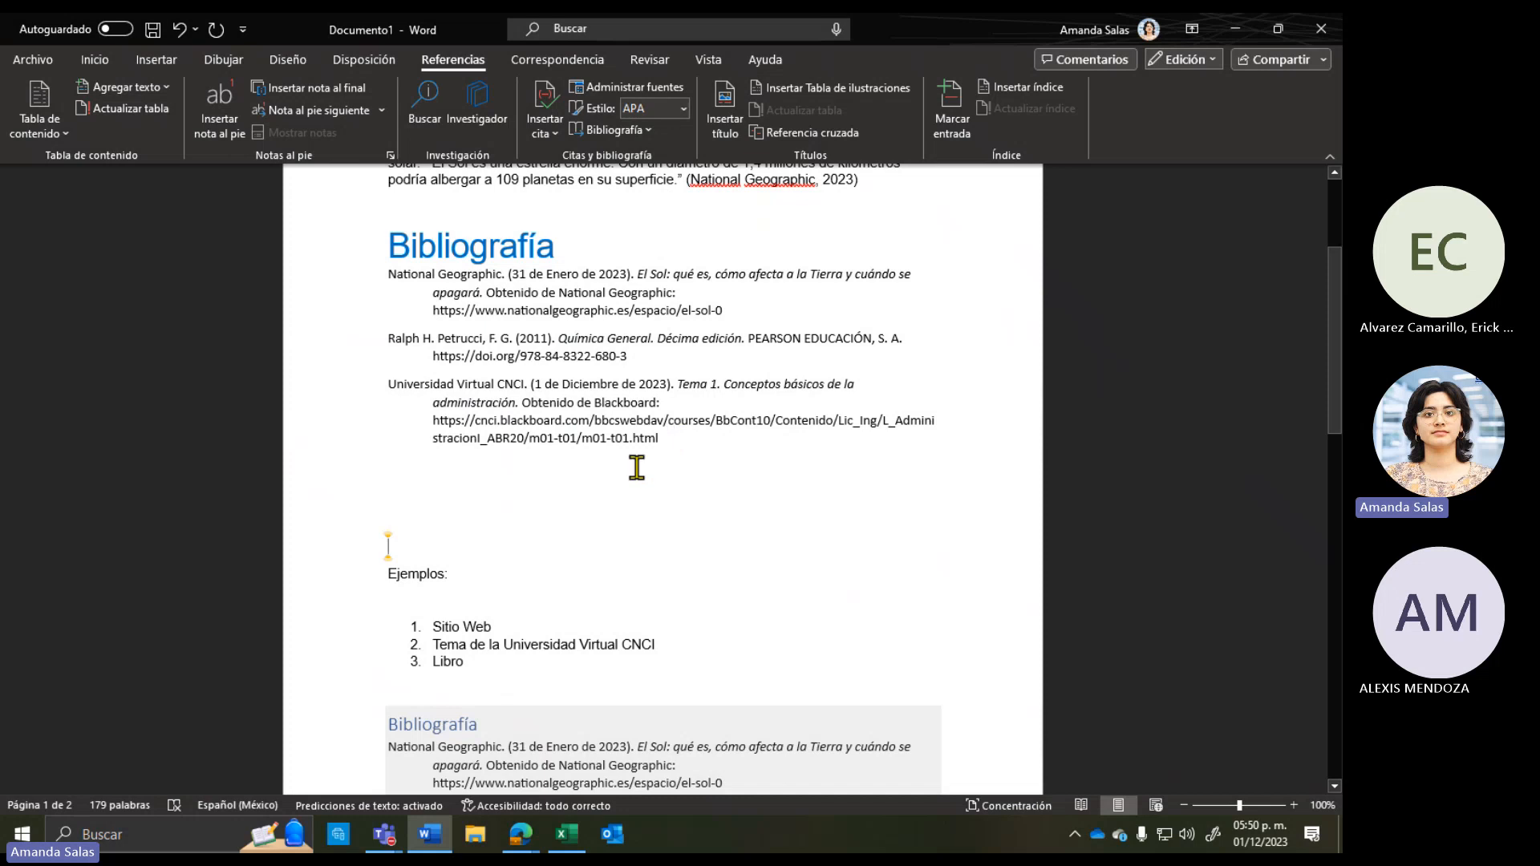
pyautogui.scroll(-3, 419, 533)
pyautogui.scroll(-3, 434, 529)
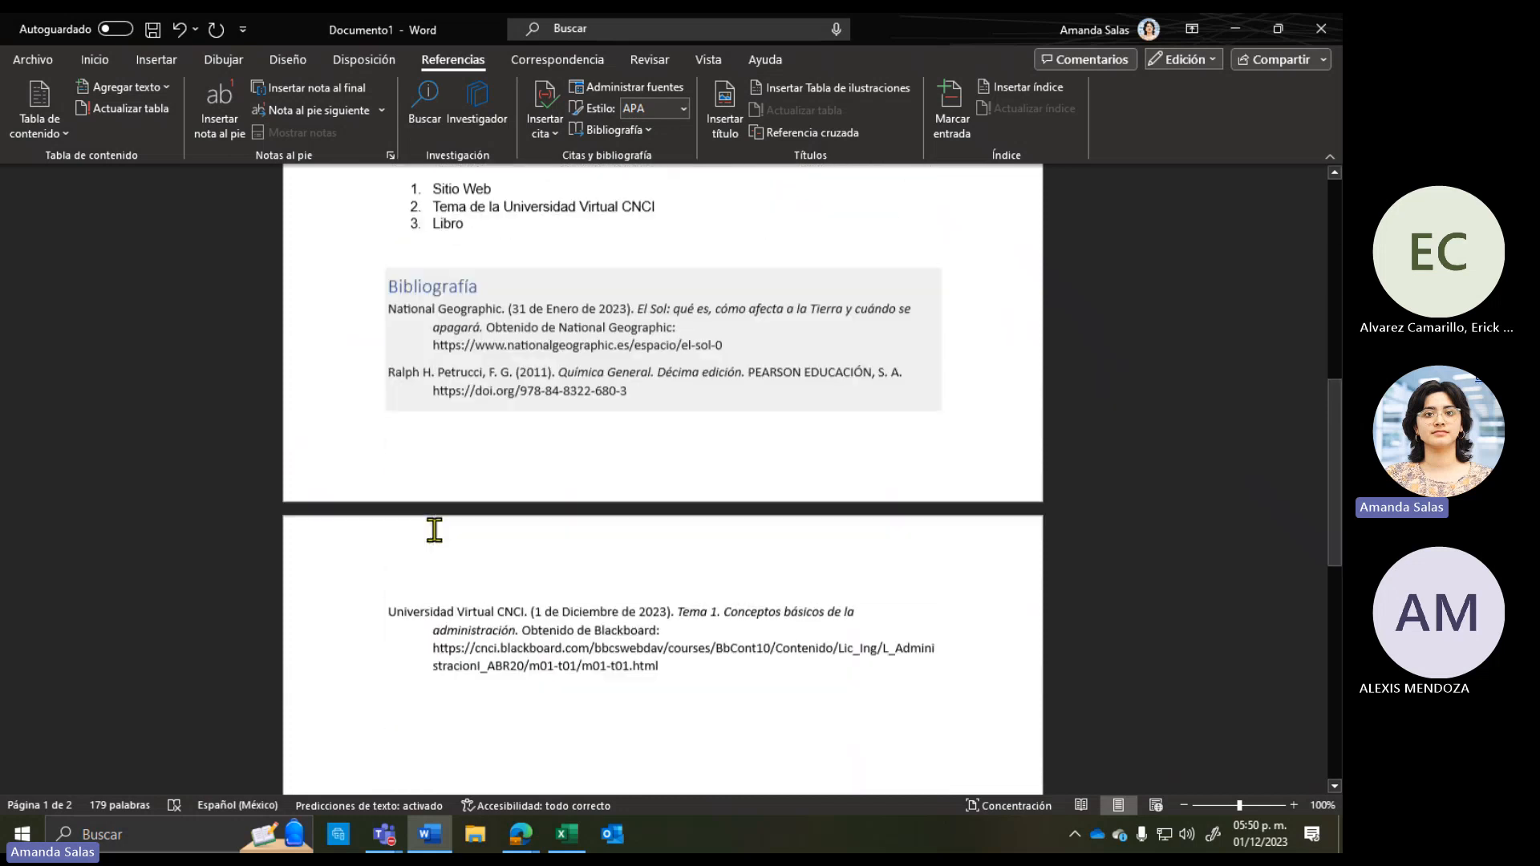
pyautogui.scroll(2, 517, 616)
pyautogui.scroll(5, 518, 616)
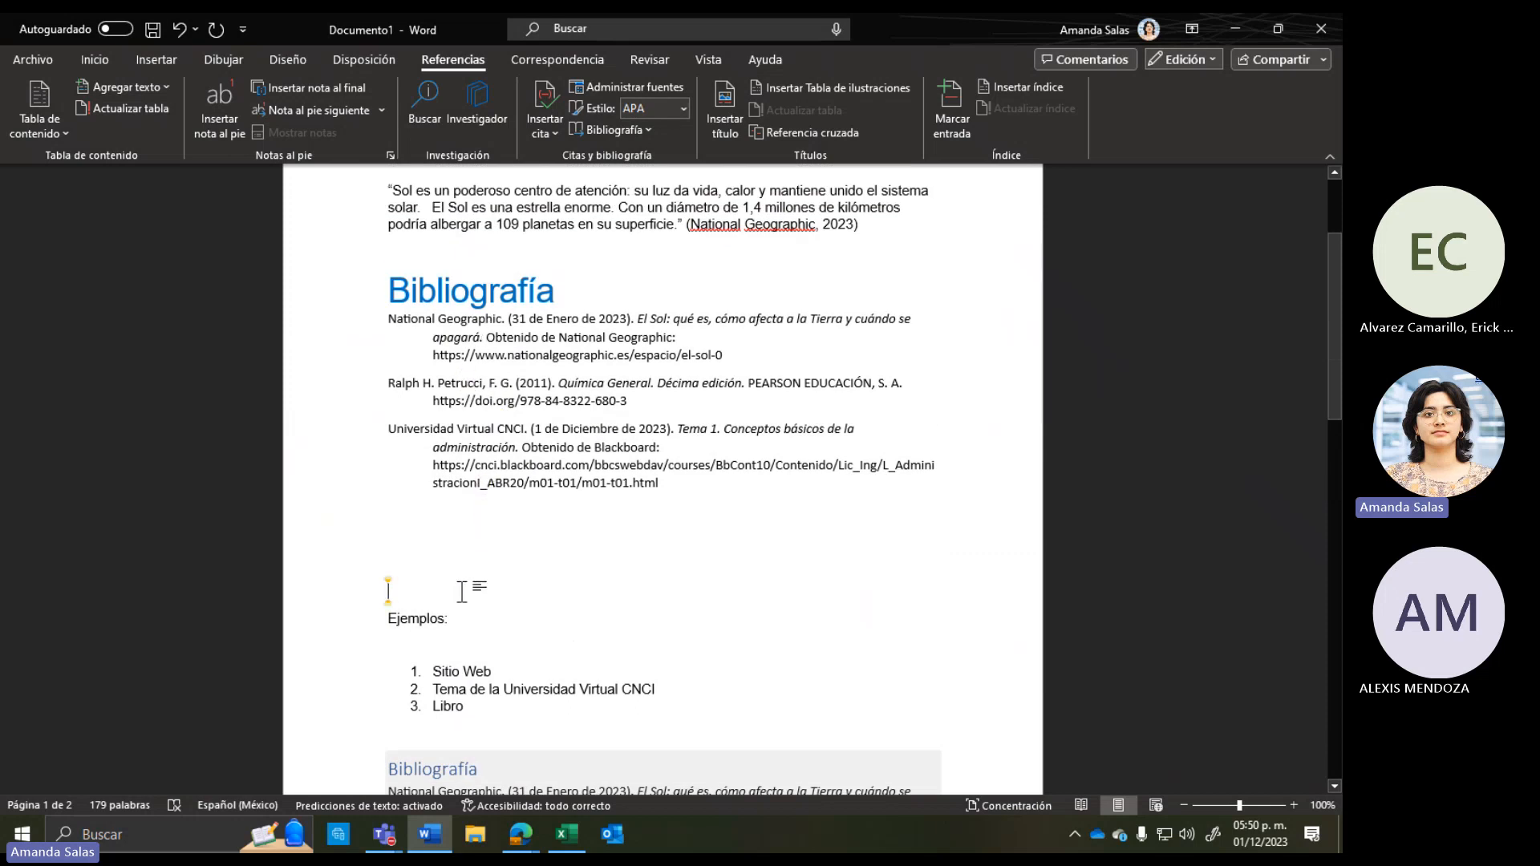
pyautogui.press('BackSpace')
pyautogui.press('BackSpace')
pyautogui.press('BackSpace')
pyautogui.scroll(-2, 462, 591)
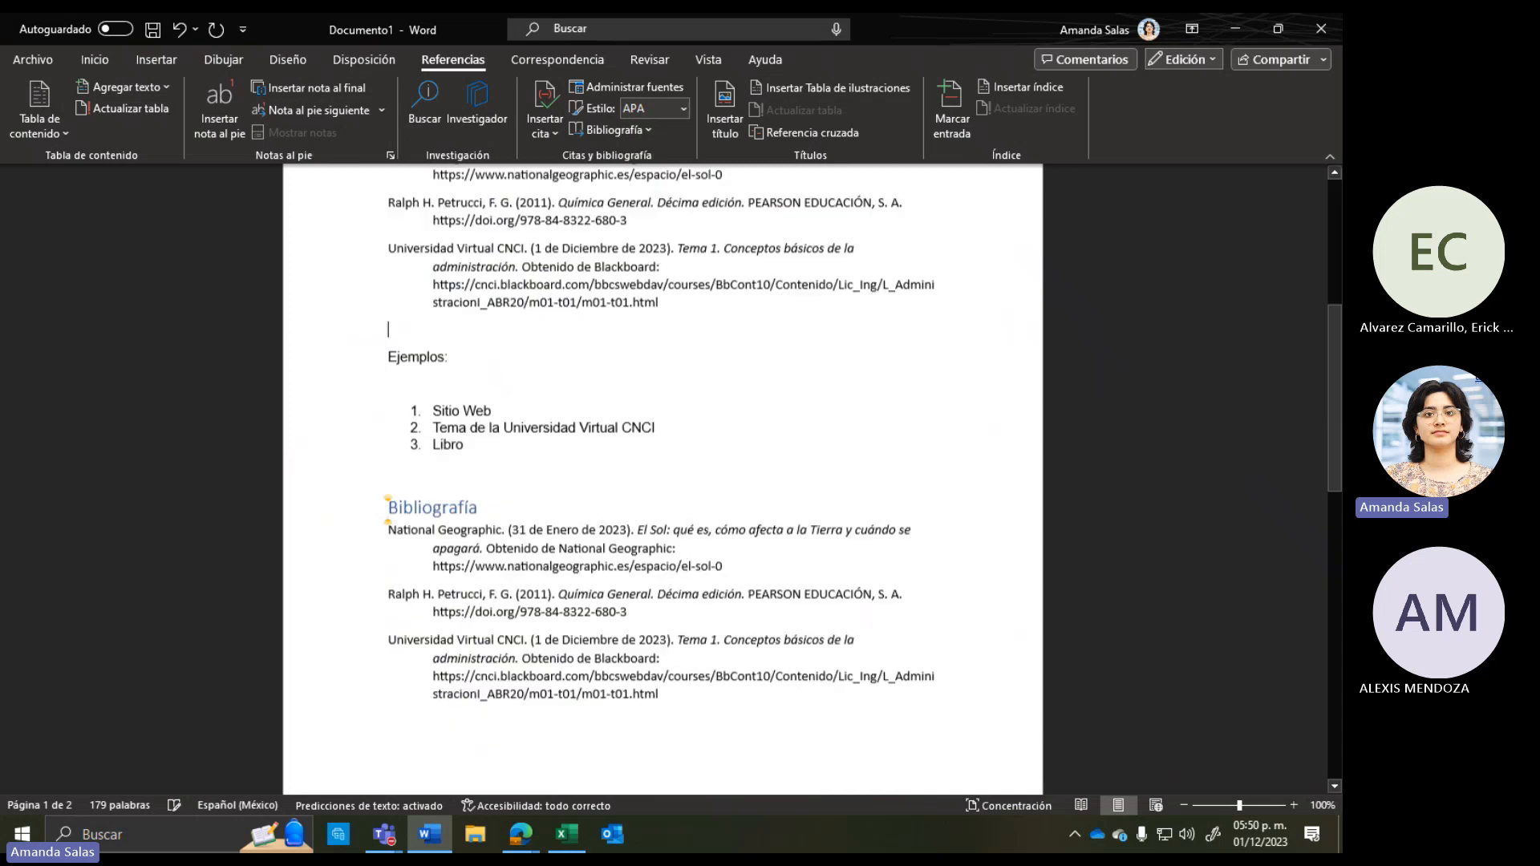
pyautogui.scroll(5, 462, 591)
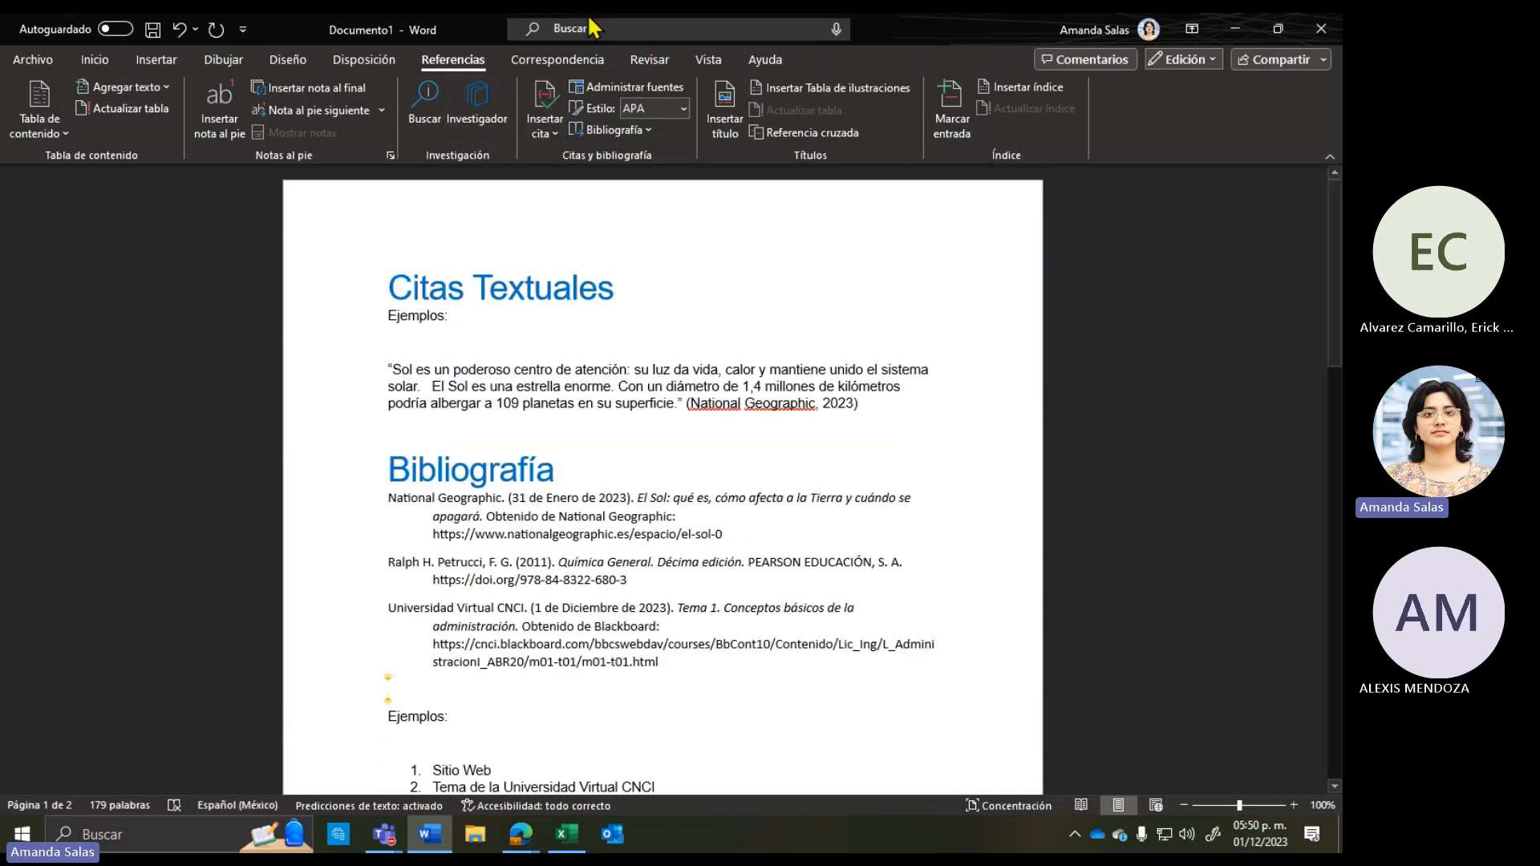
# Step: Close the citation source list unused and add a blank line below the quote
pyautogui.click(551, 138)
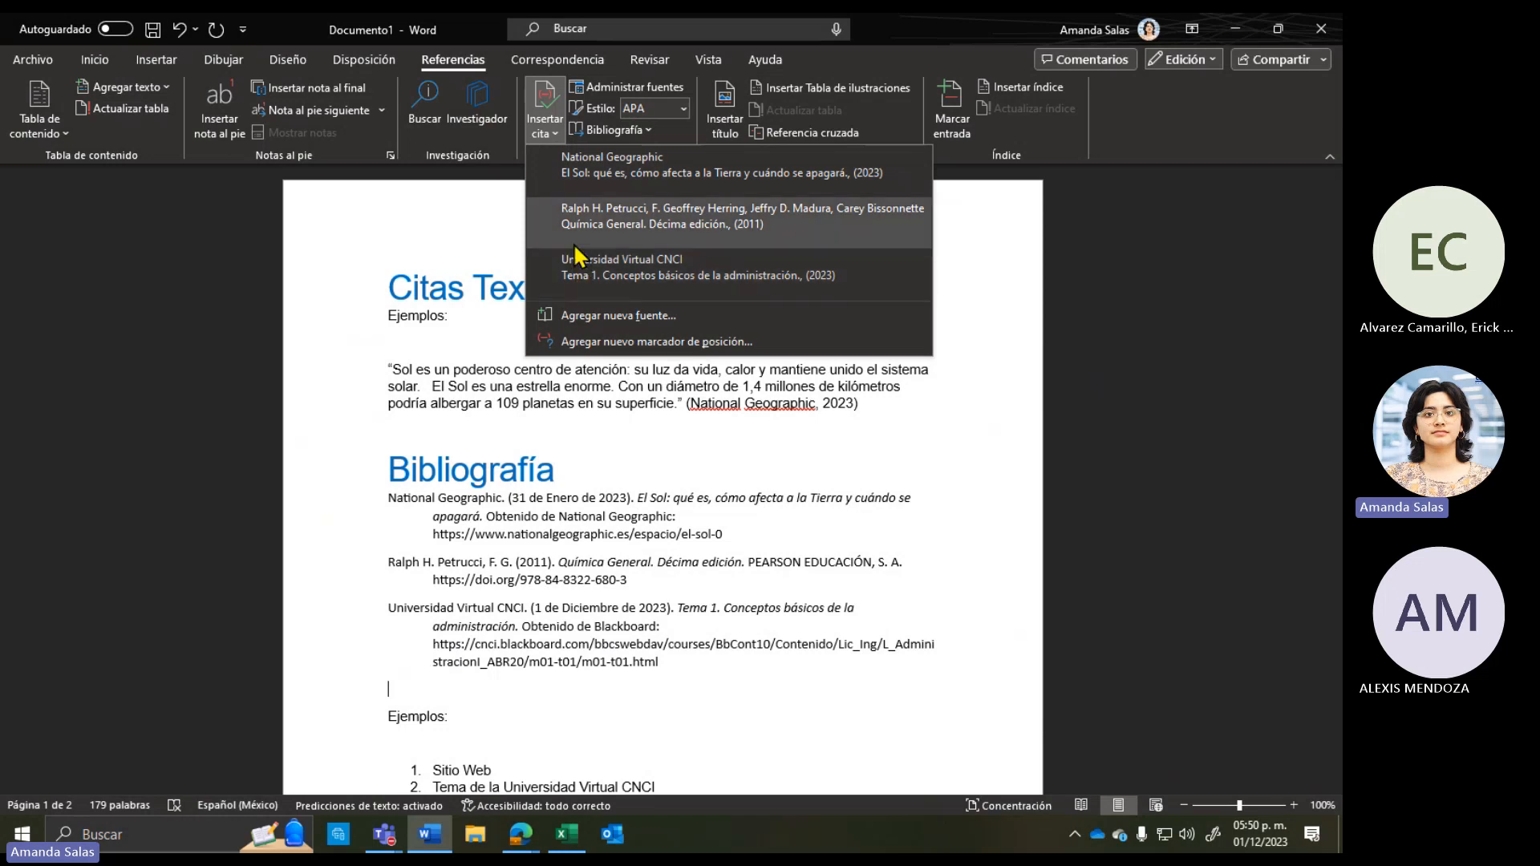
pyautogui.click(551, 412)
pyautogui.click(522, 426)
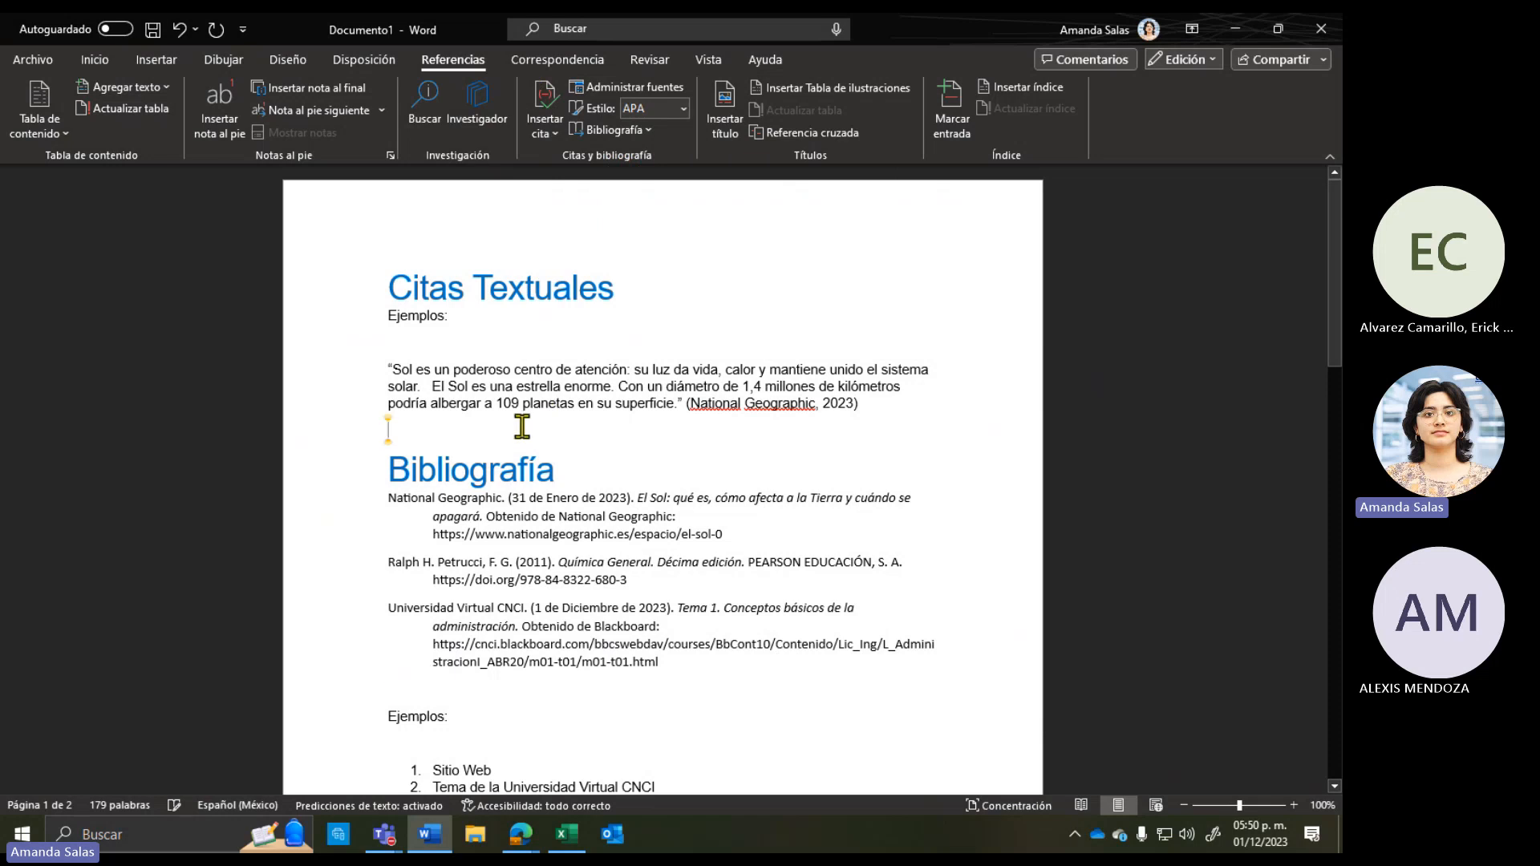
pyautogui.press('Return')
pyautogui.press('Return')
pyautogui.press('Return')
pyautogui.press('Return')
pyautogui.press('Return')
pyautogui.press('Return')
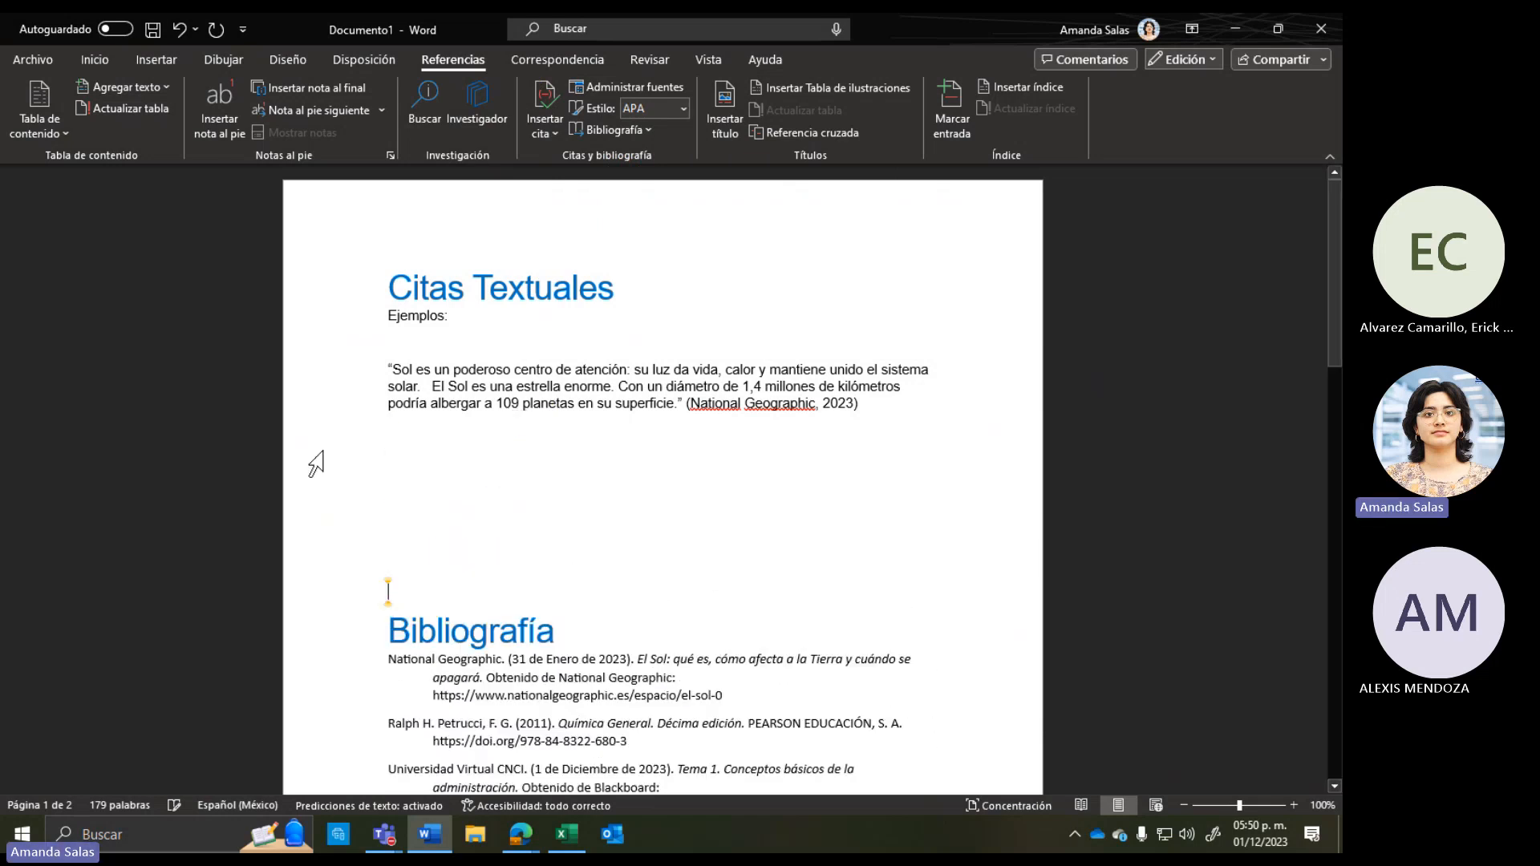
pyautogui.click(418, 461)
# Step: Select the National Geographic quote text without its citation and copy it
pyautogui.moveTo(394, 369); pyautogui.dragTo(686, 401)
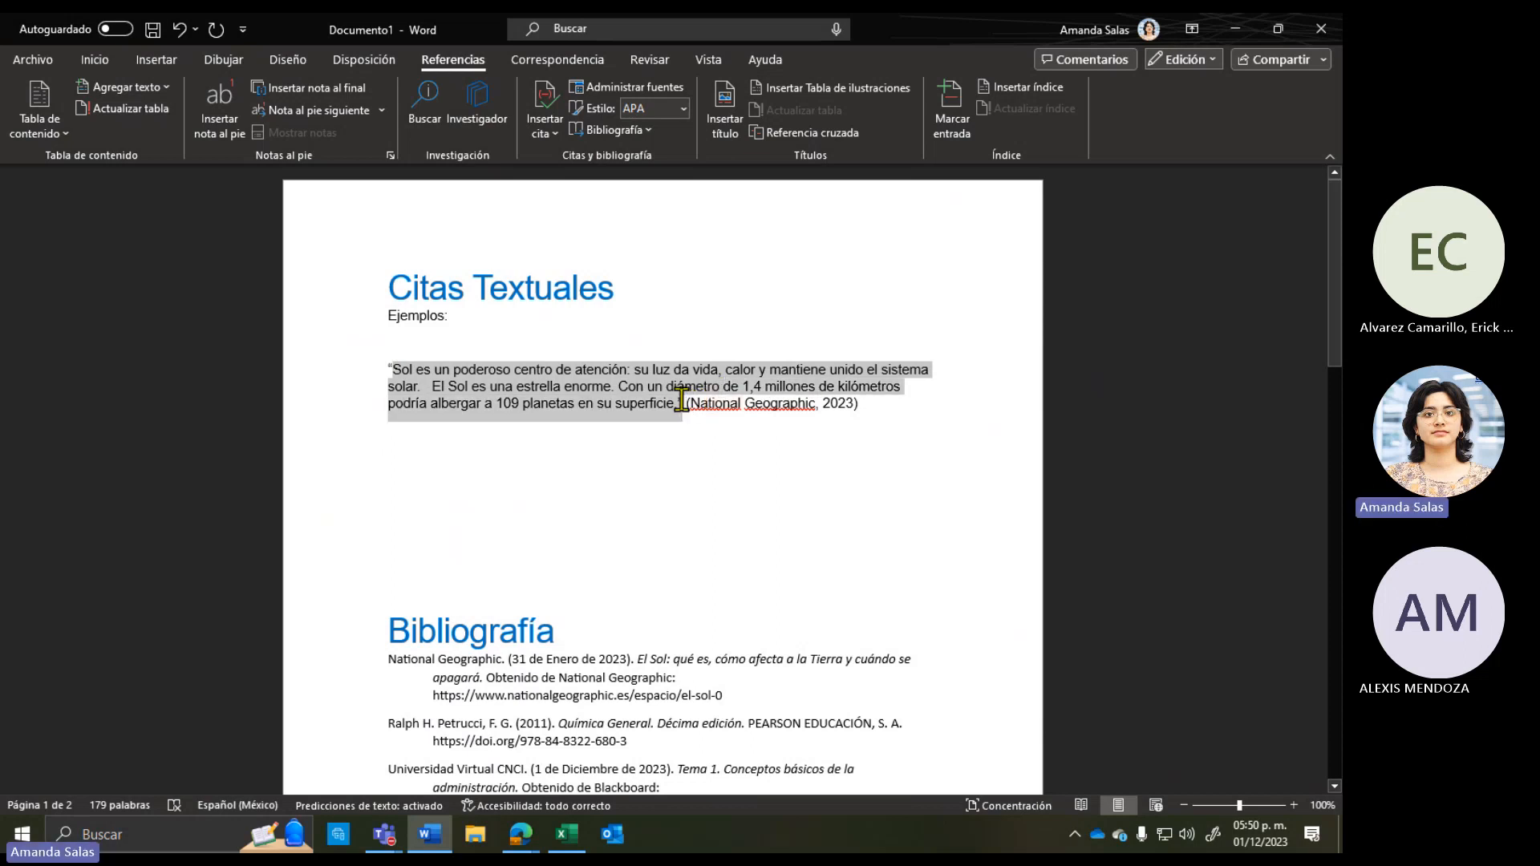
pyautogui.click(686, 401)
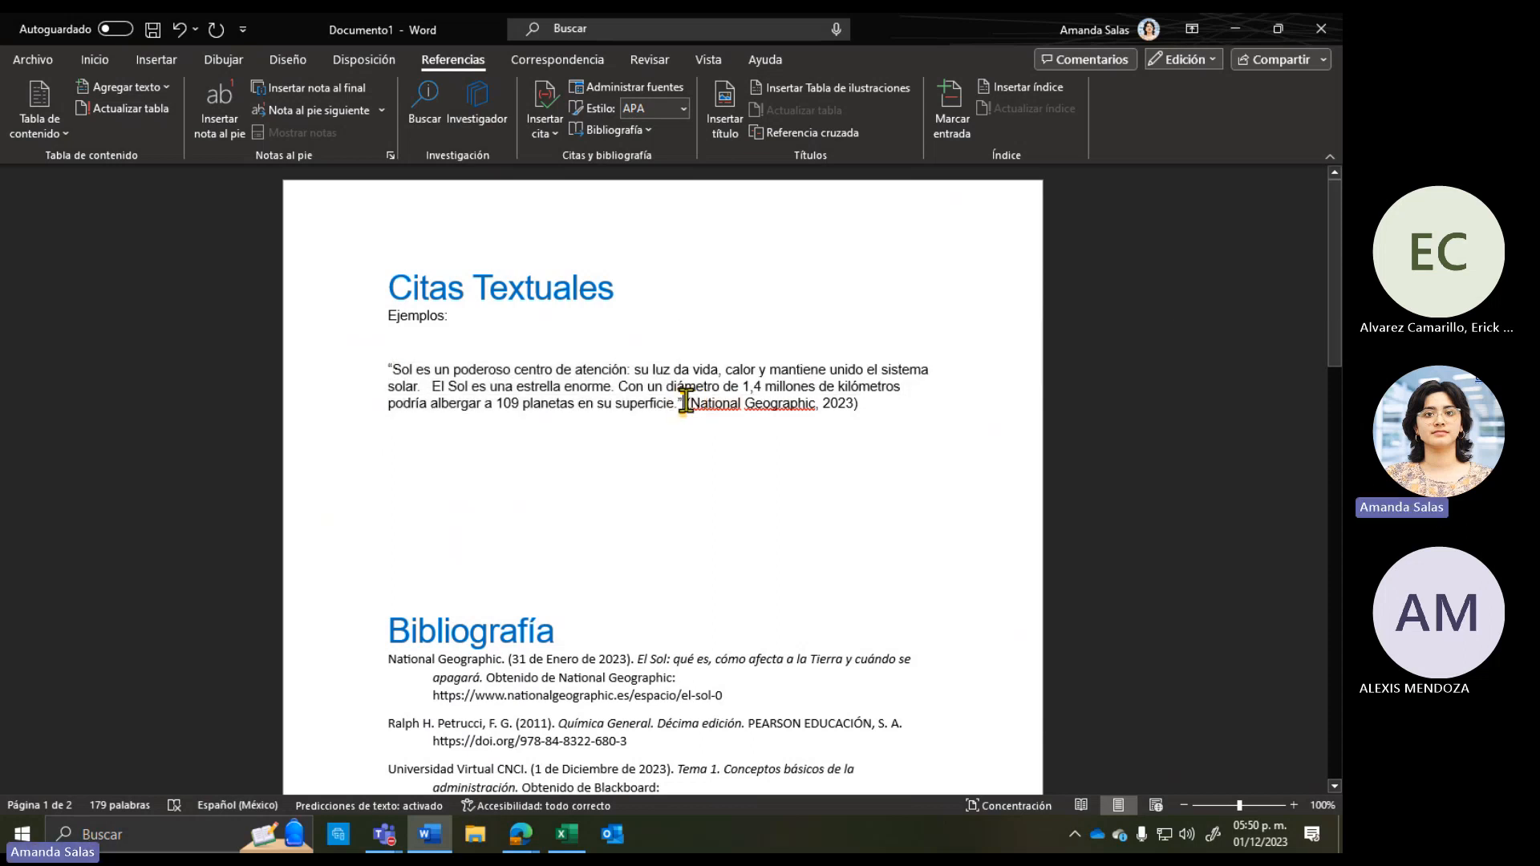
pyautogui.moveTo(686, 401); pyautogui.dragTo(390, 341)
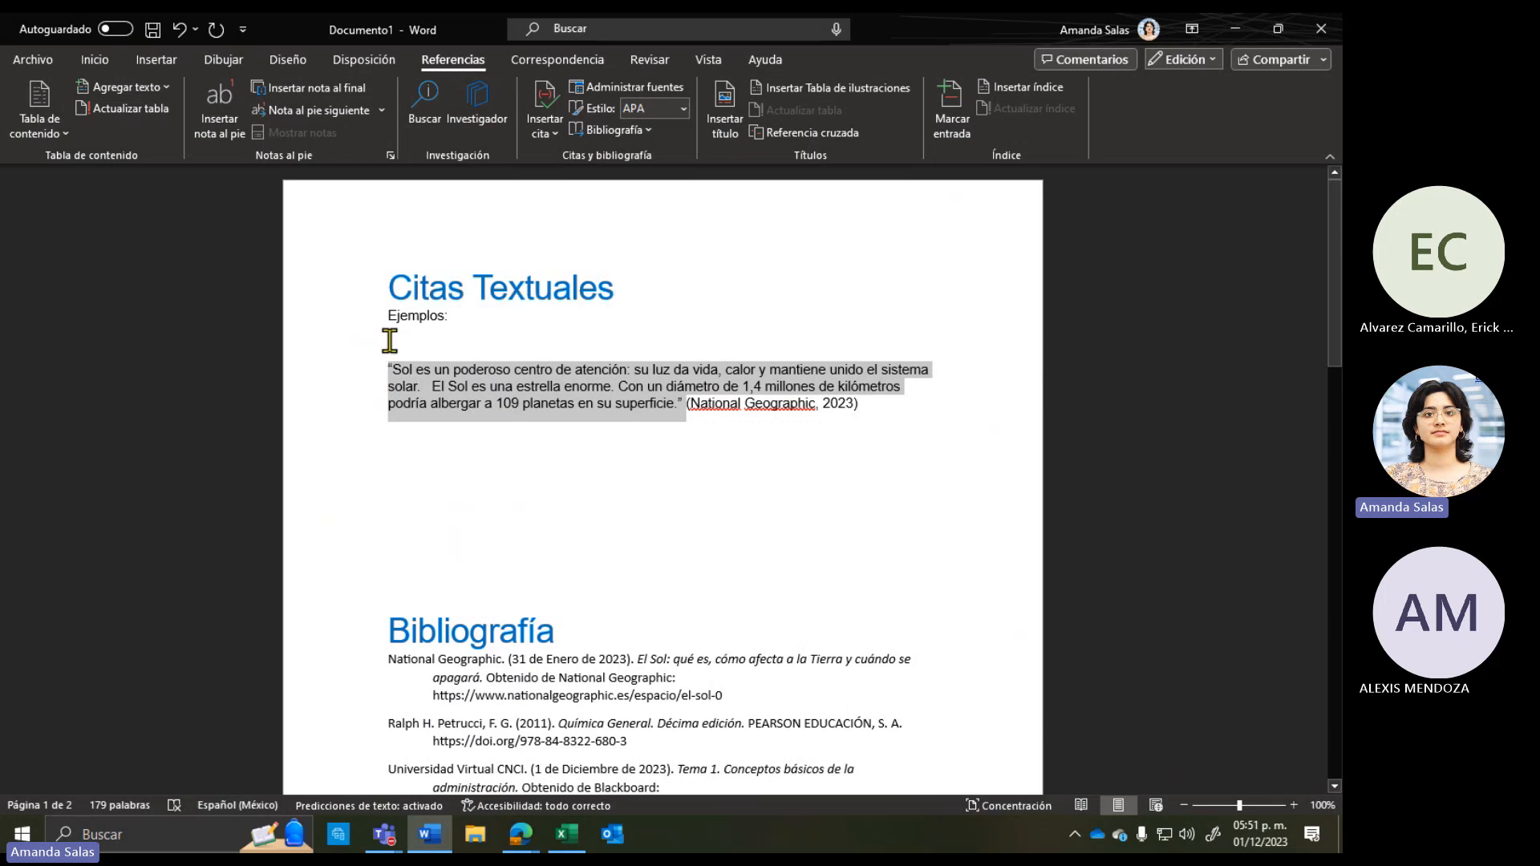
pyautogui.hotkey('ctrl', 'c')
# Step: Paste a second copy of the Sol quote below the first and cite it (National Geographic, 2023)
pyautogui.click(402, 469)
pyautogui.hotkey('ctrl', 'v')
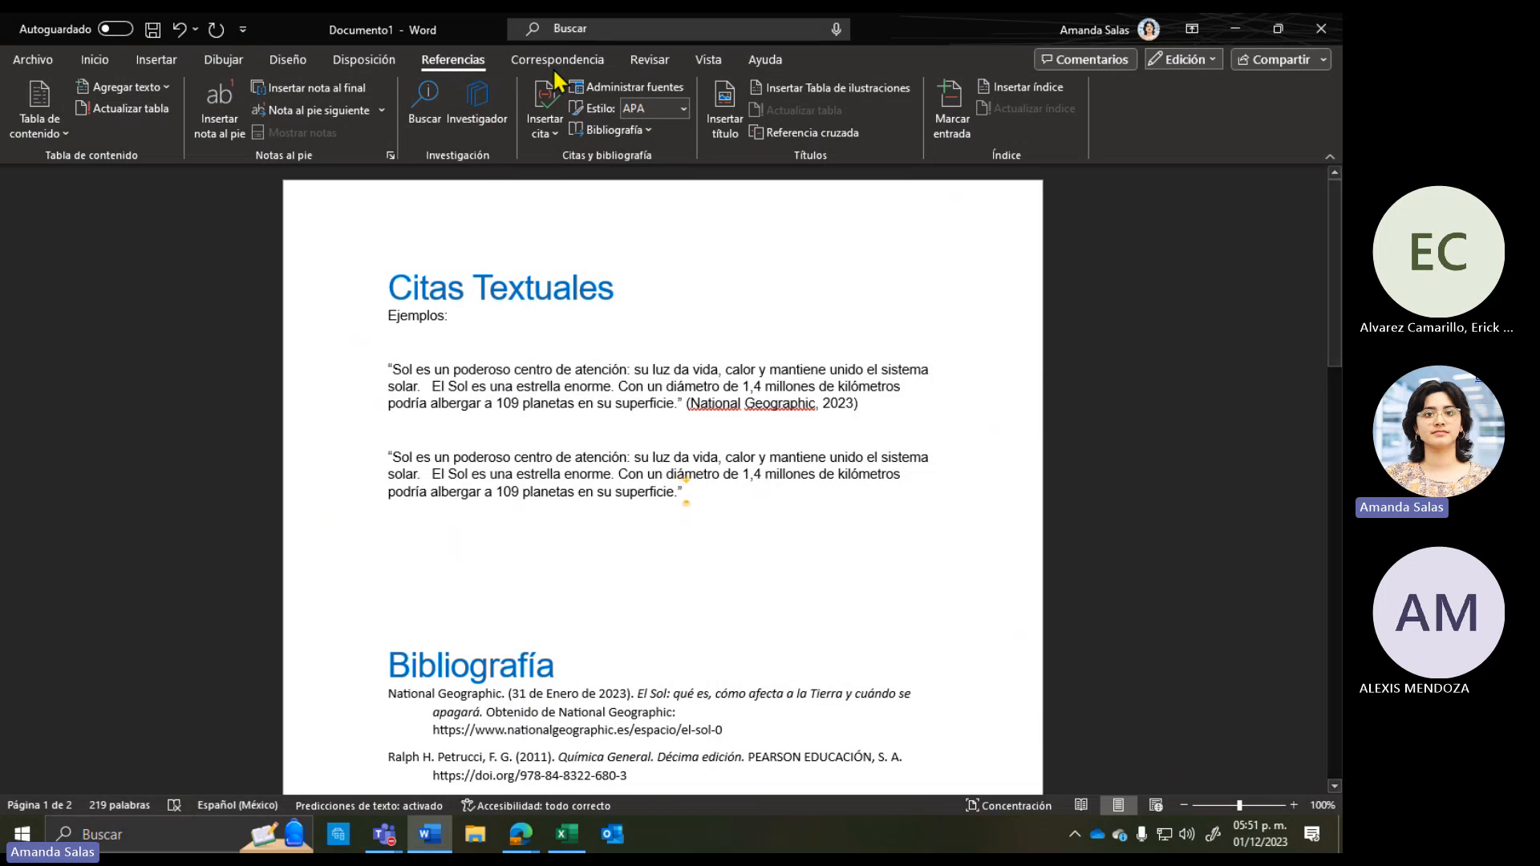
pyautogui.click(547, 134)
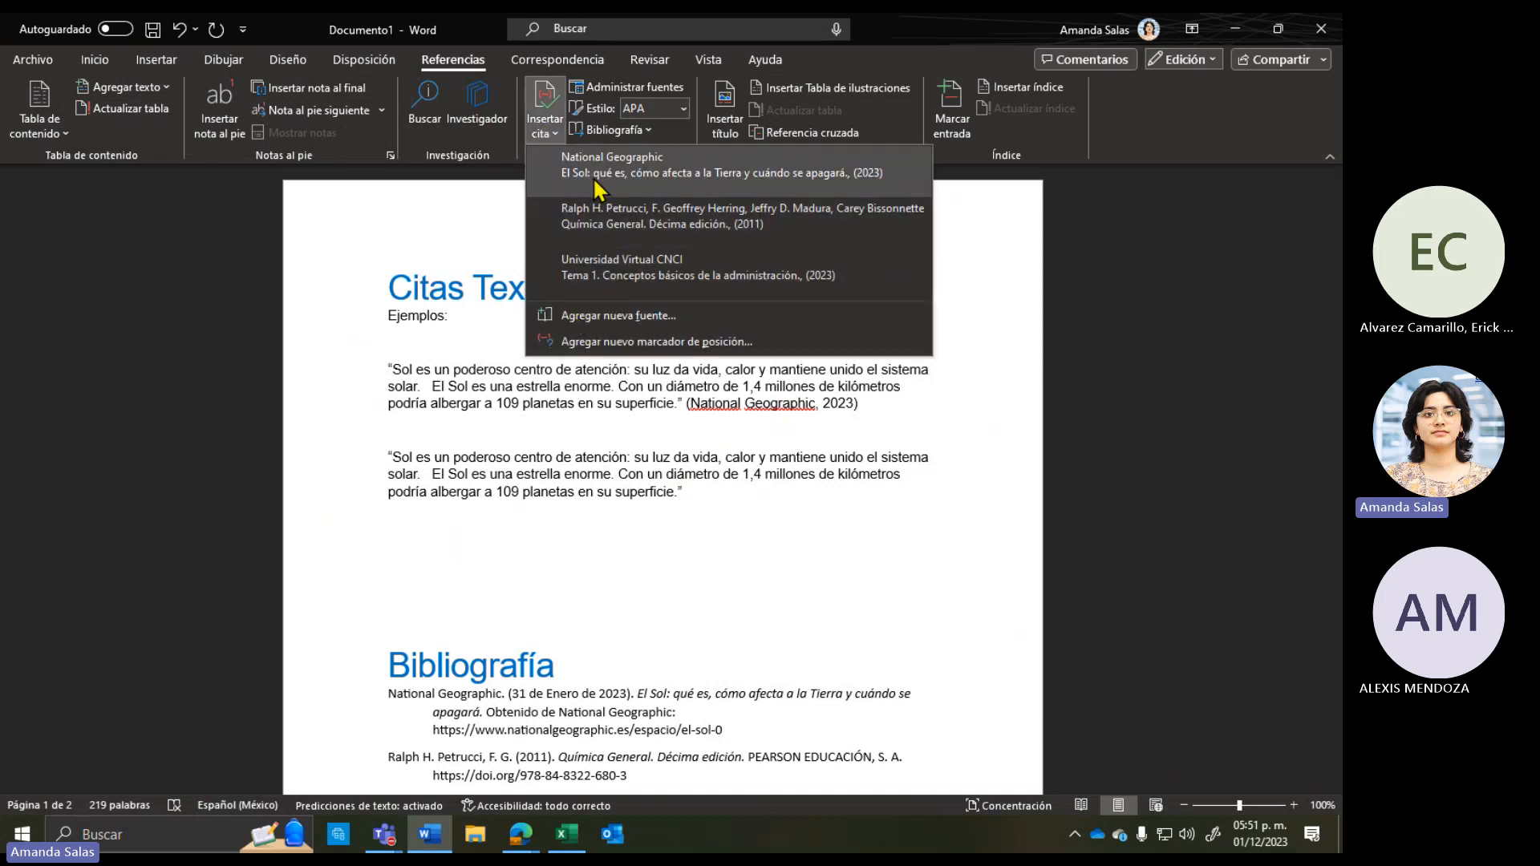
pyautogui.click(598, 191)
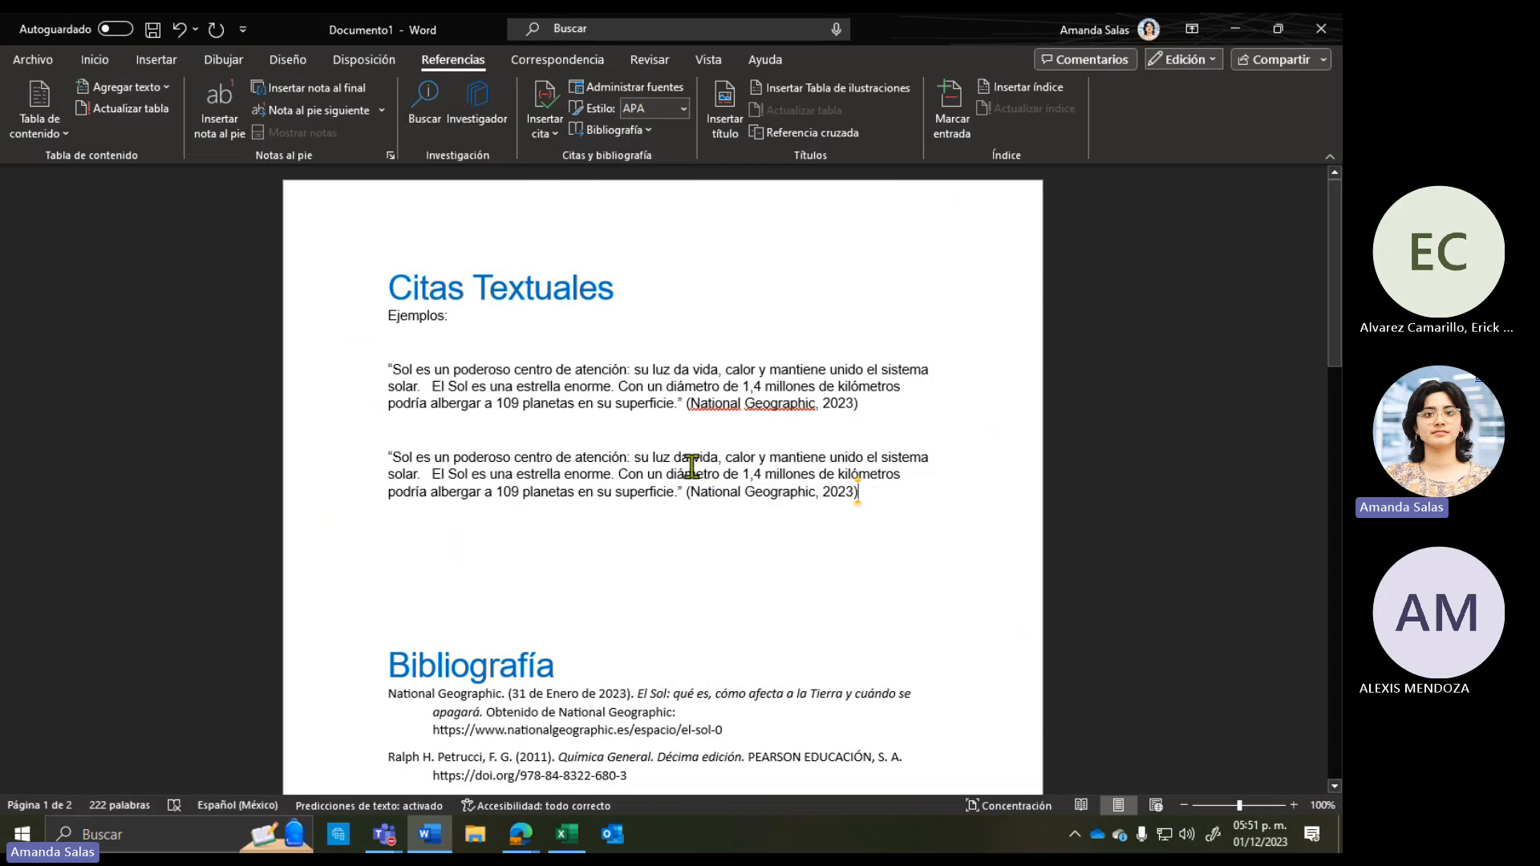
# Step: Select and compare the first quote paragraph with the second quote's citation
pyautogui.moveTo(897, 407); pyautogui.dragTo(377, 358)
pyautogui.moveTo(918, 505); pyautogui.dragTo(388, 465)
pyautogui.click(687, 359)
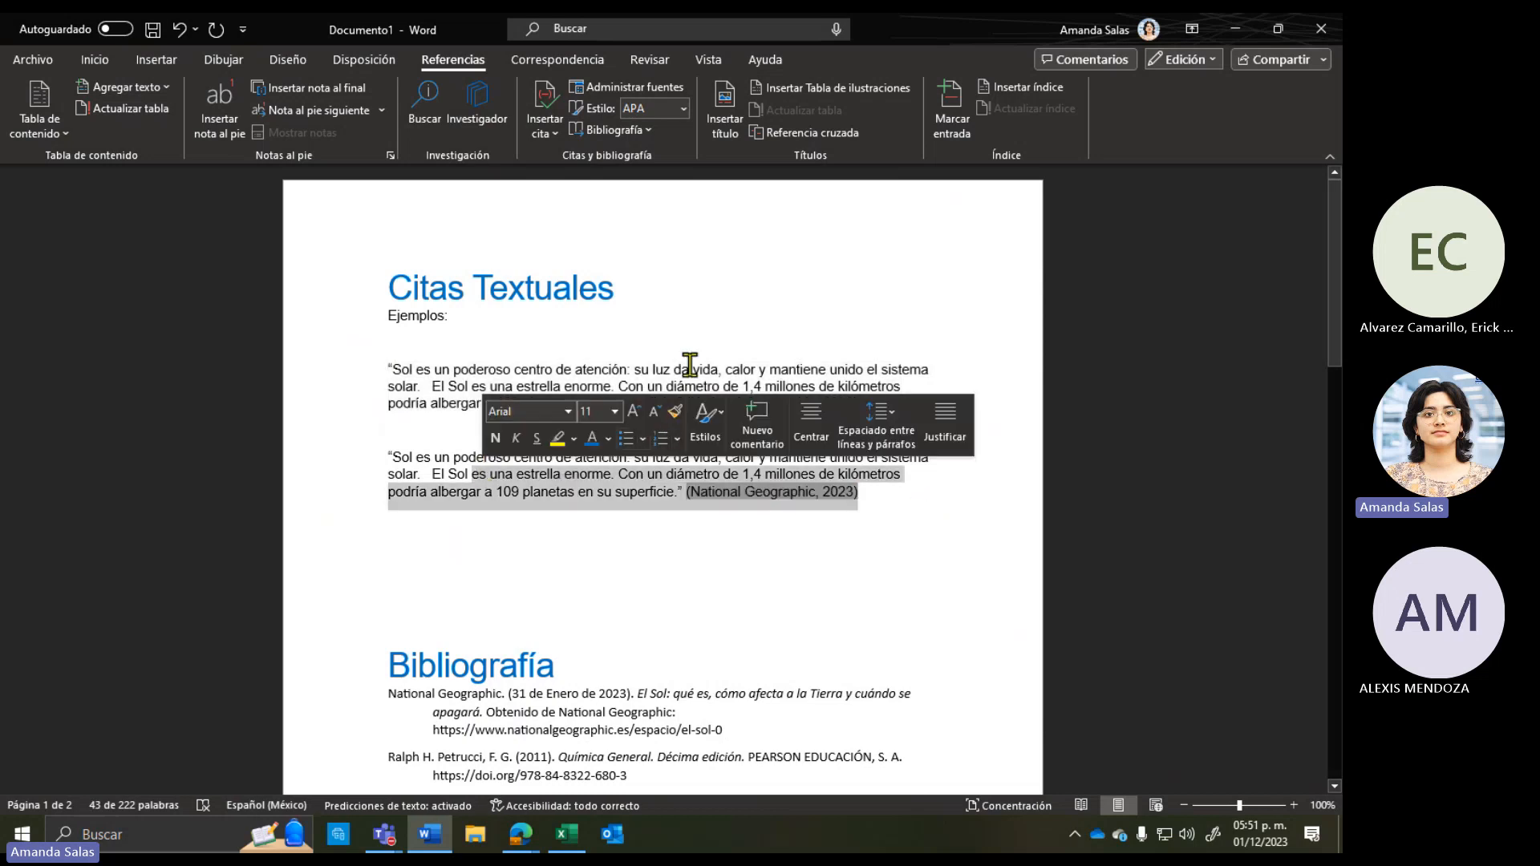
pyautogui.moveTo(856, 407); pyautogui.dragTo(309, 382)
pyautogui.click(554, 491)
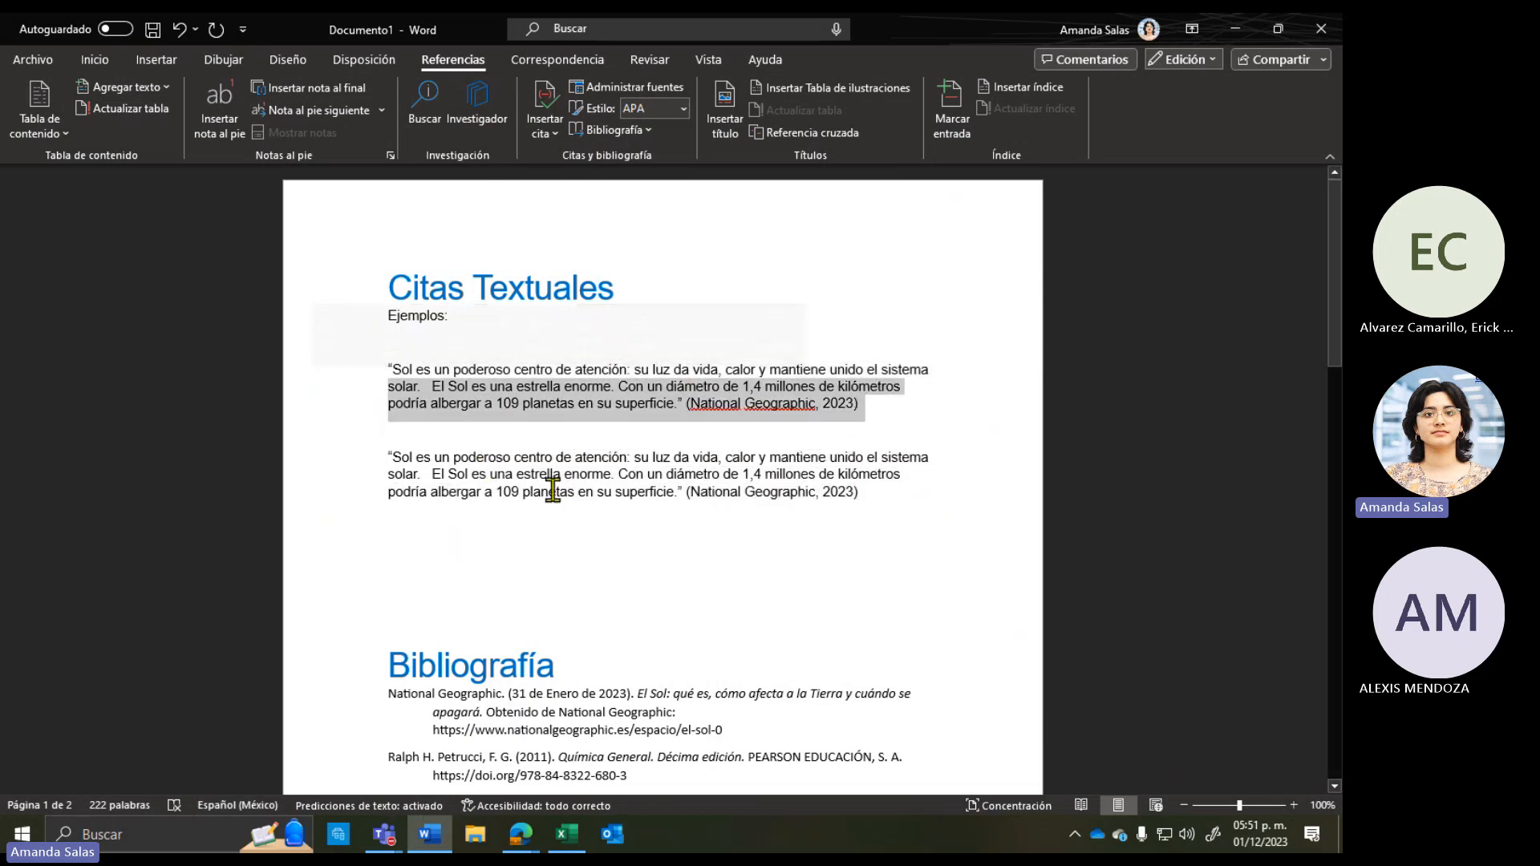
pyautogui.moveTo(910, 498); pyautogui.dragTo(684, 478)
pyautogui.moveTo(679, 479); pyautogui.dragTo(684, 490)
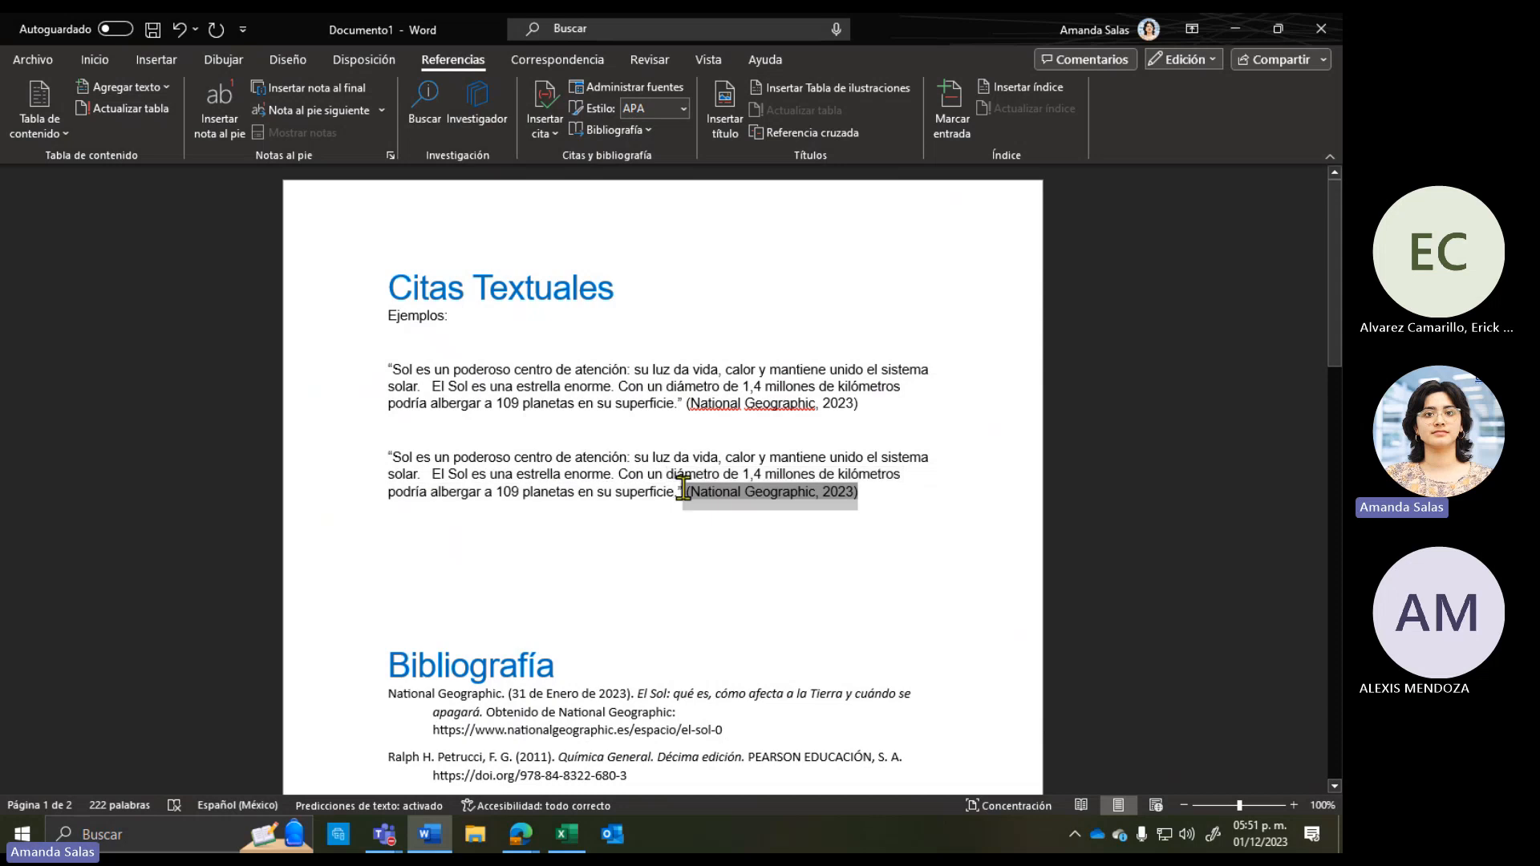
pyautogui.click(606, 513)
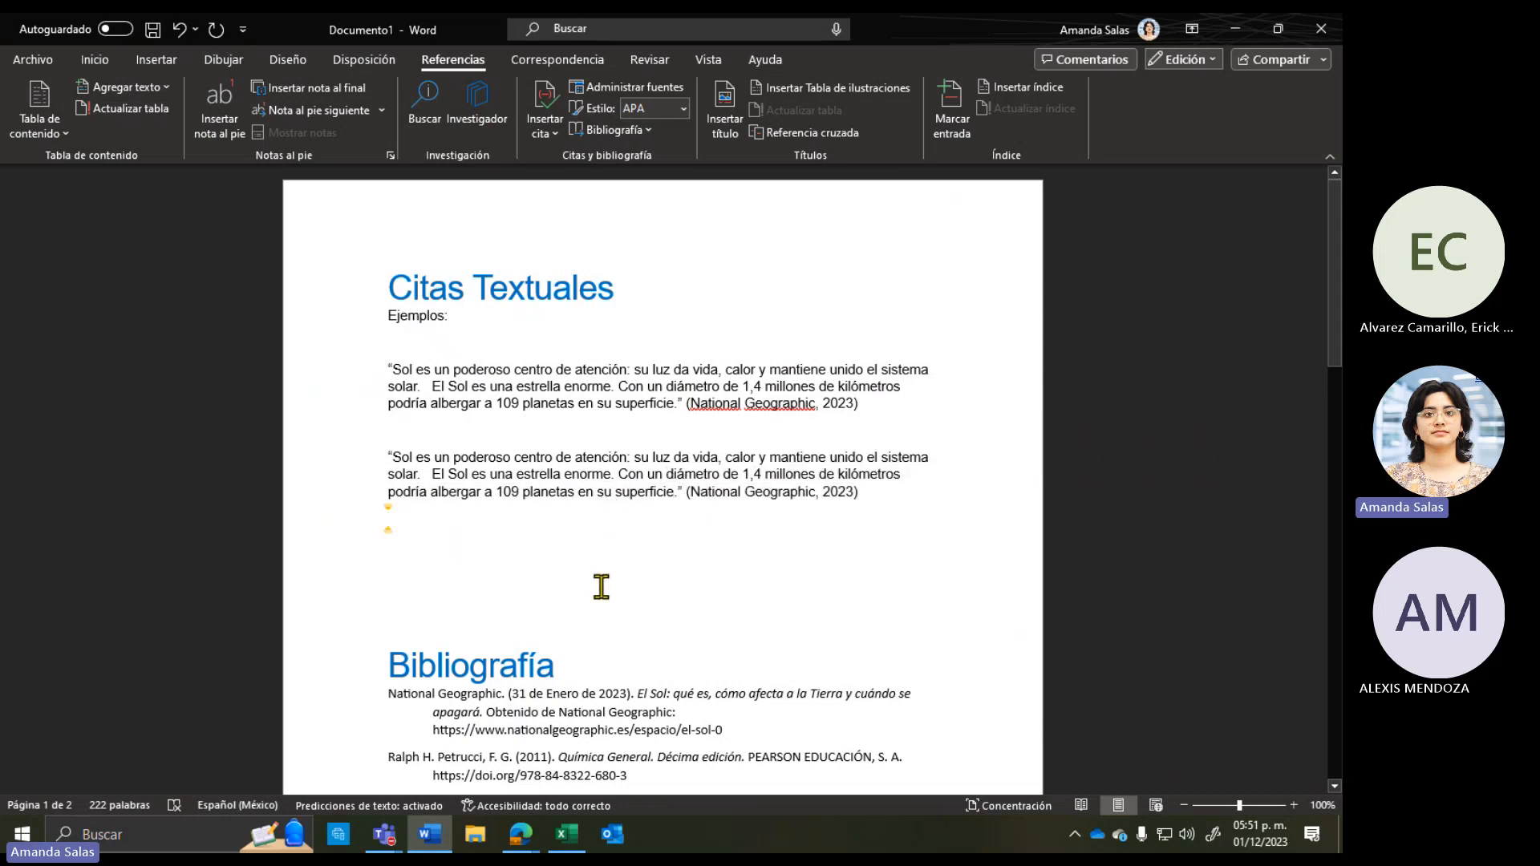
pyautogui.moveTo(369, 388); pyautogui.dragTo(682, 425)
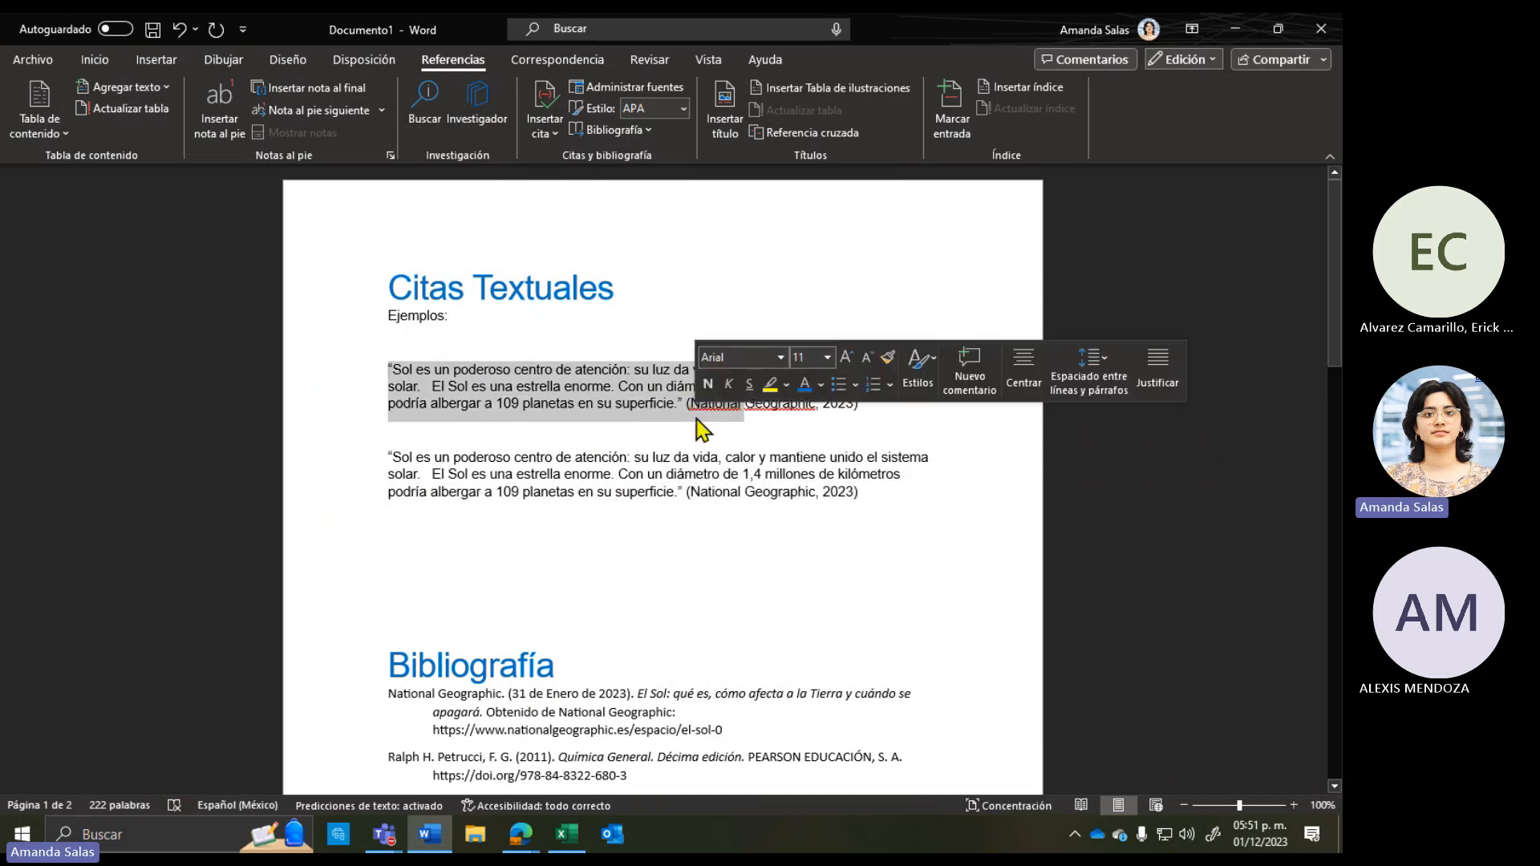
pyautogui.click(690, 404)
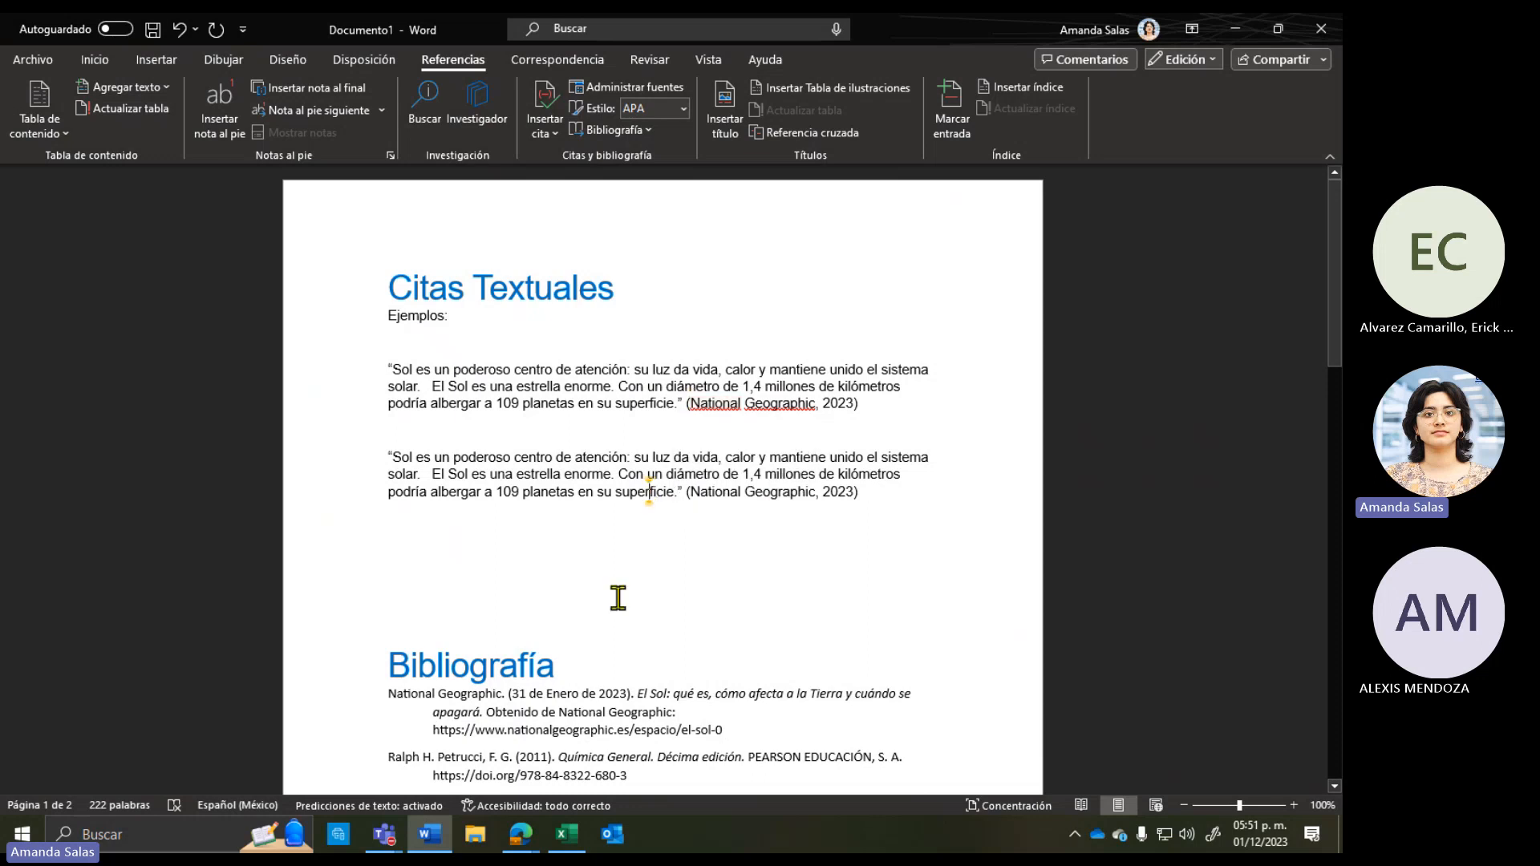
# Step: Check that both quotes end with the (National Geographic, 2023) citation
pyautogui.scroll(-3, 641, 634)
pyautogui.scroll(3, 698, 649)
pyautogui.moveTo(859, 403); pyautogui.dragTo(686, 403)
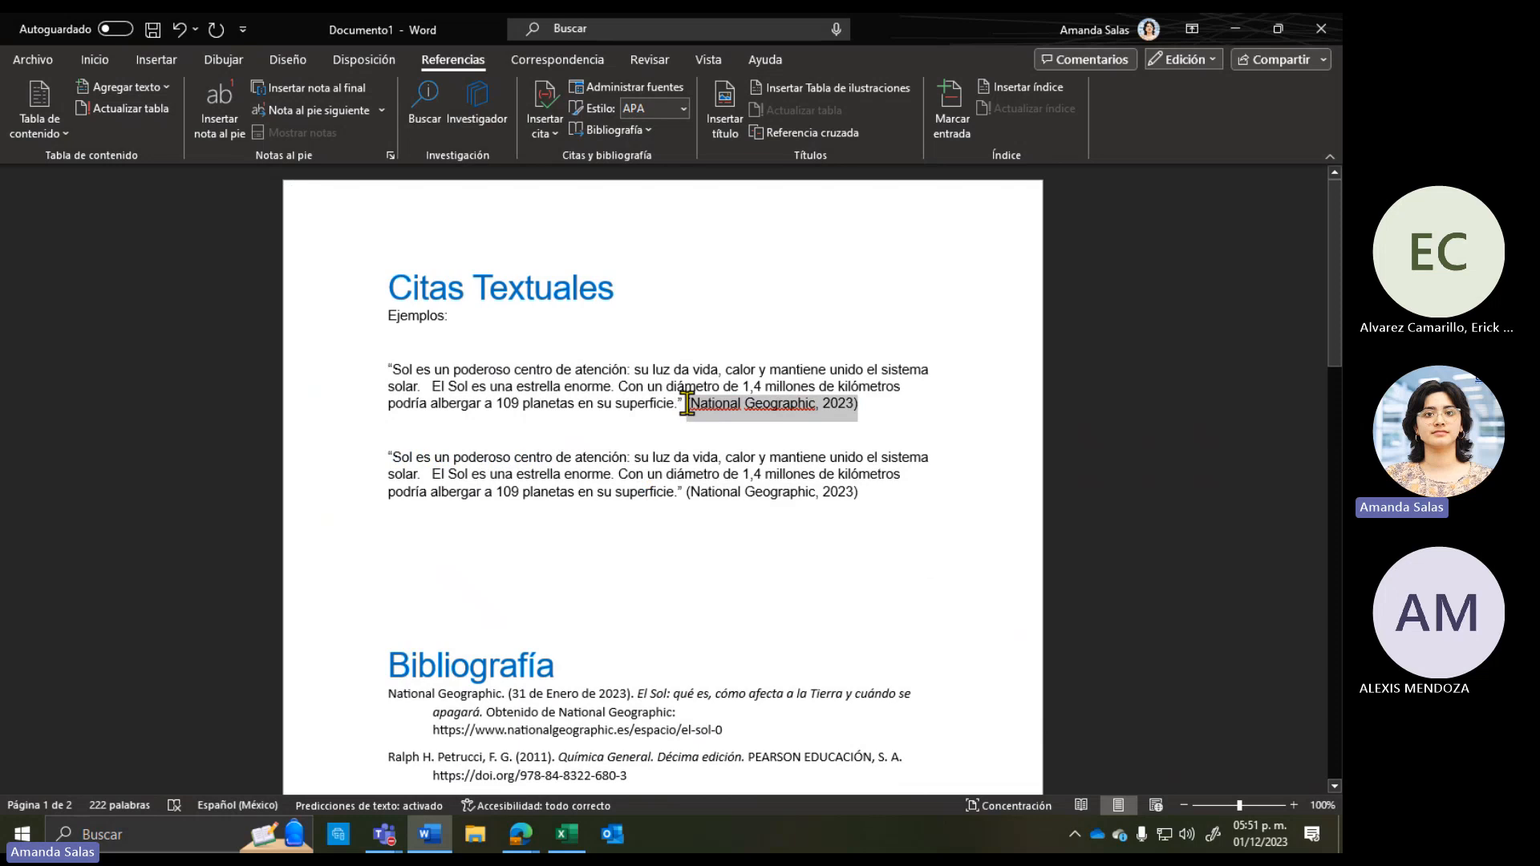
pyautogui.click(594, 455)
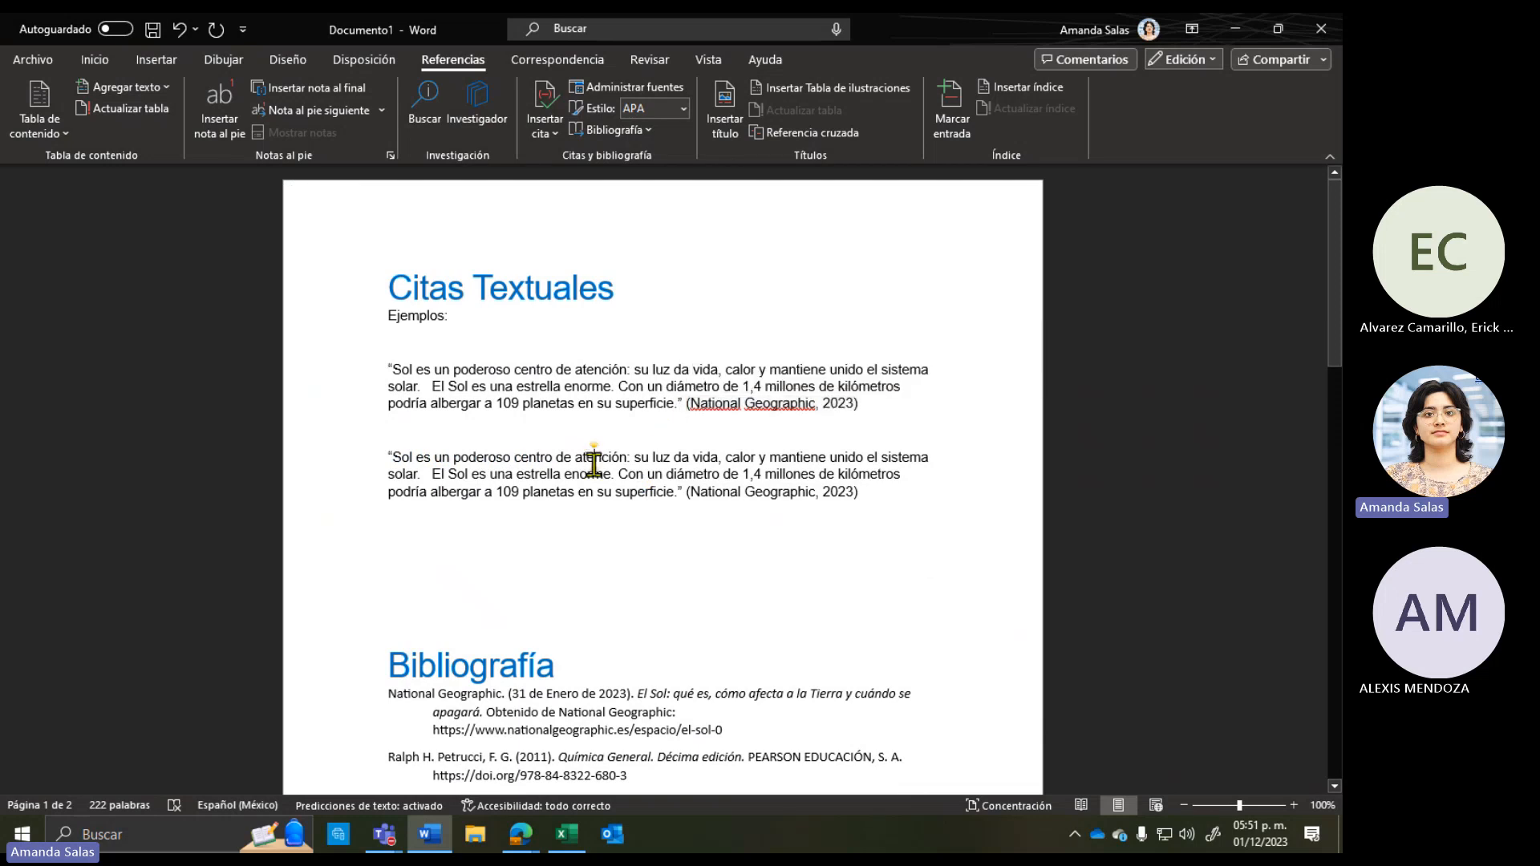
pyautogui.scroll(-3, 615, 659)
pyautogui.scroll(-3, 615, 659)
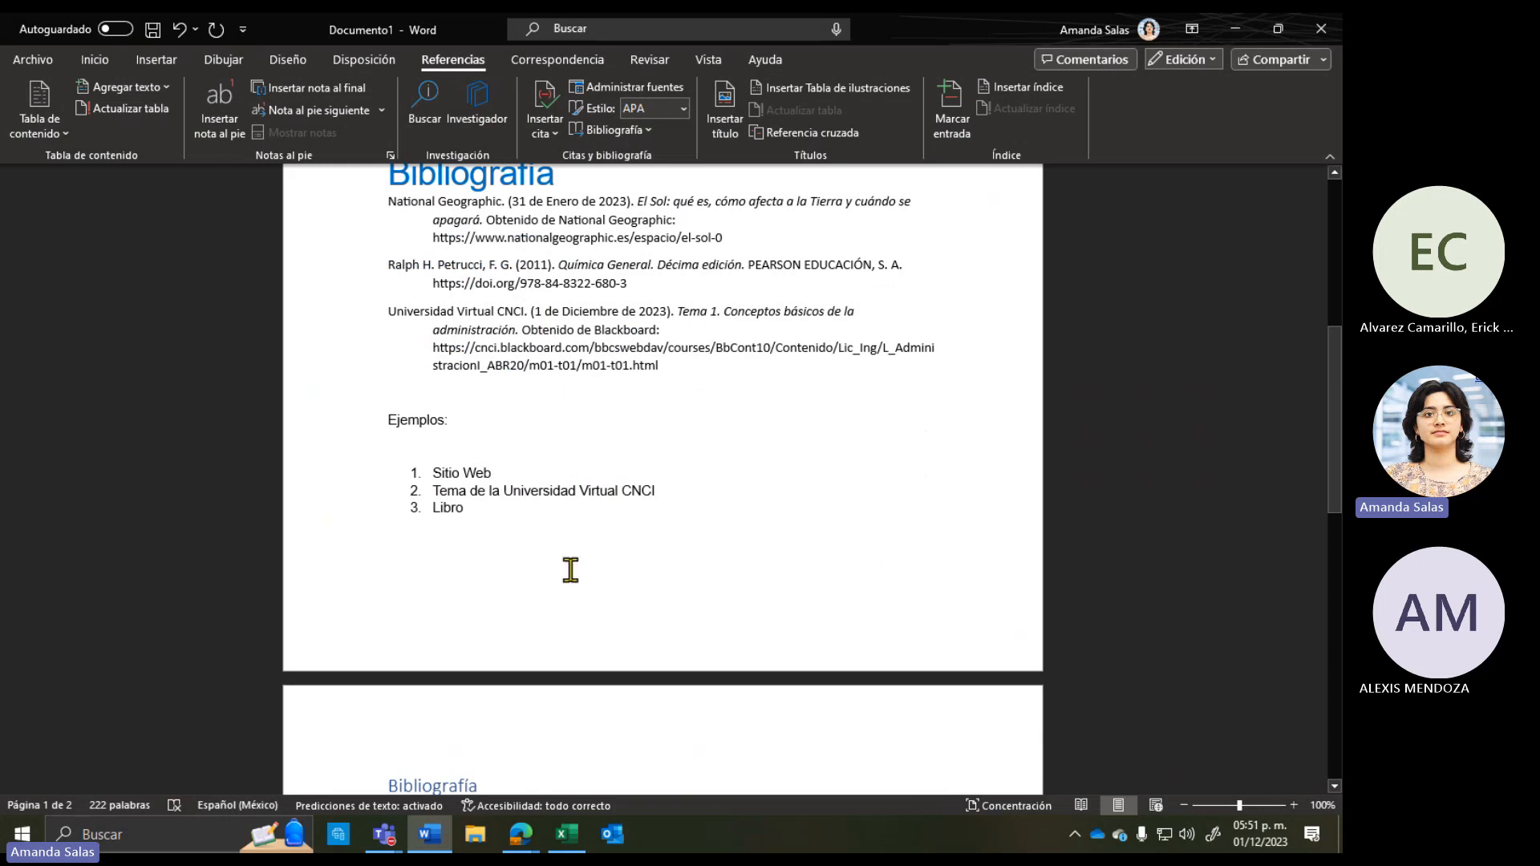
pyautogui.scroll(6, 570, 571)
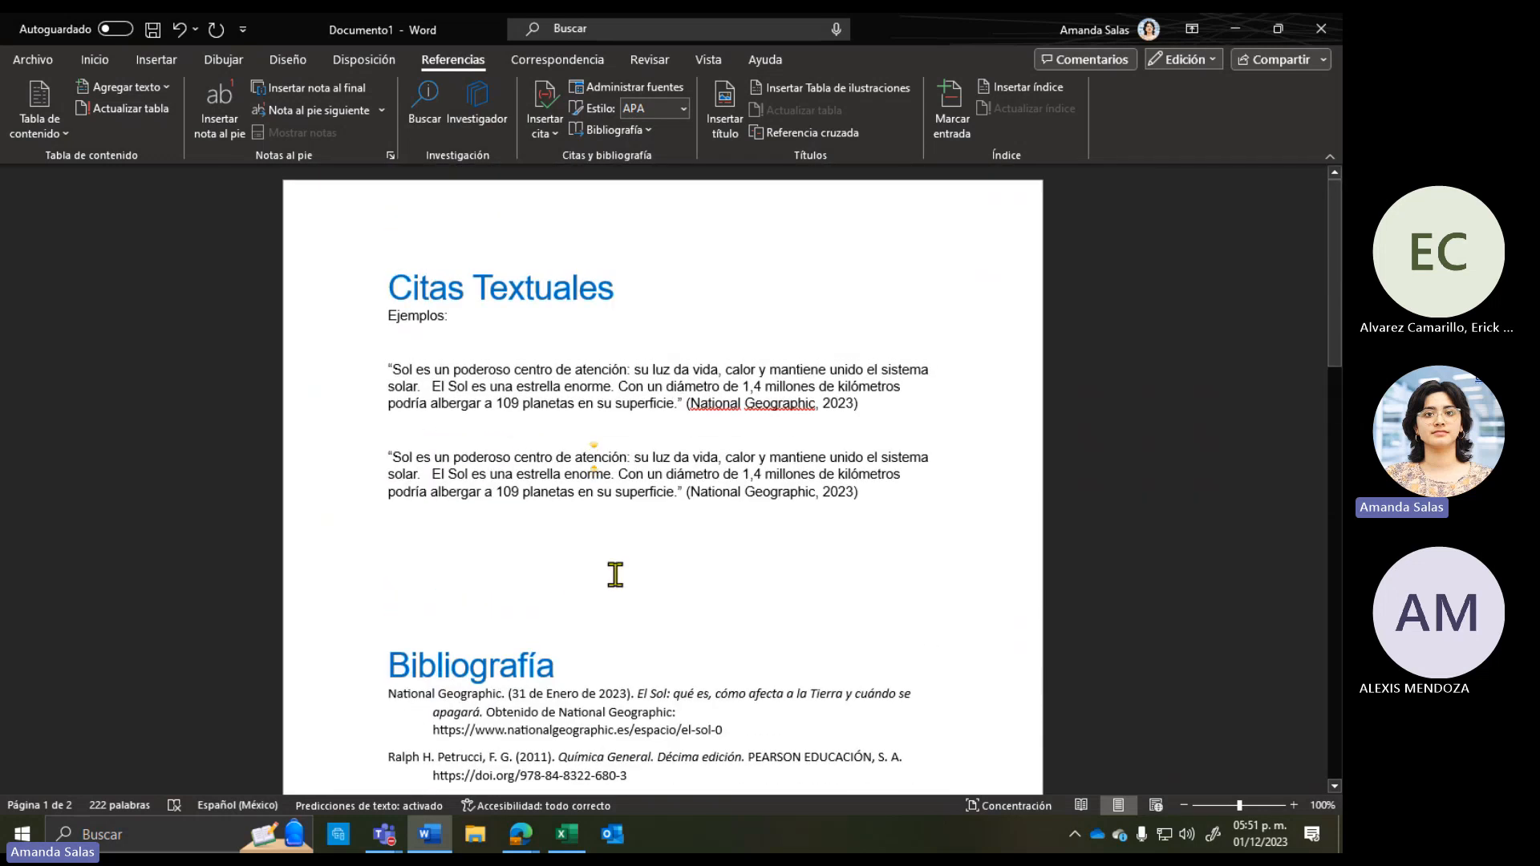
pyautogui.click(370, 358)
pyautogui.click(640, 426)
pyautogui.moveTo(681, 399); pyautogui.dragTo(882, 417)
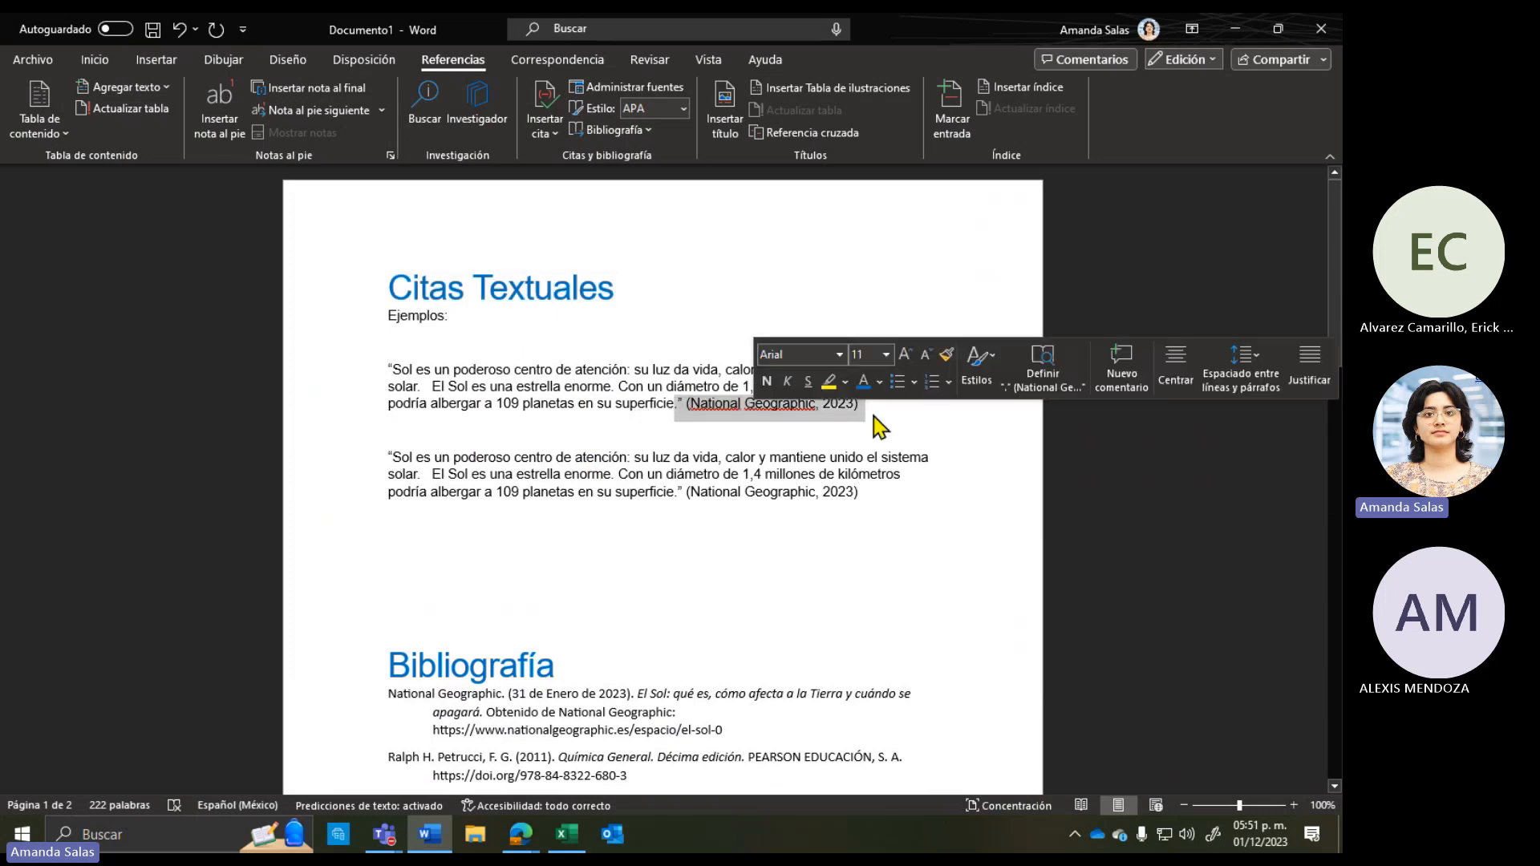
pyautogui.moveTo(678, 491); pyautogui.dragTo(865, 492)
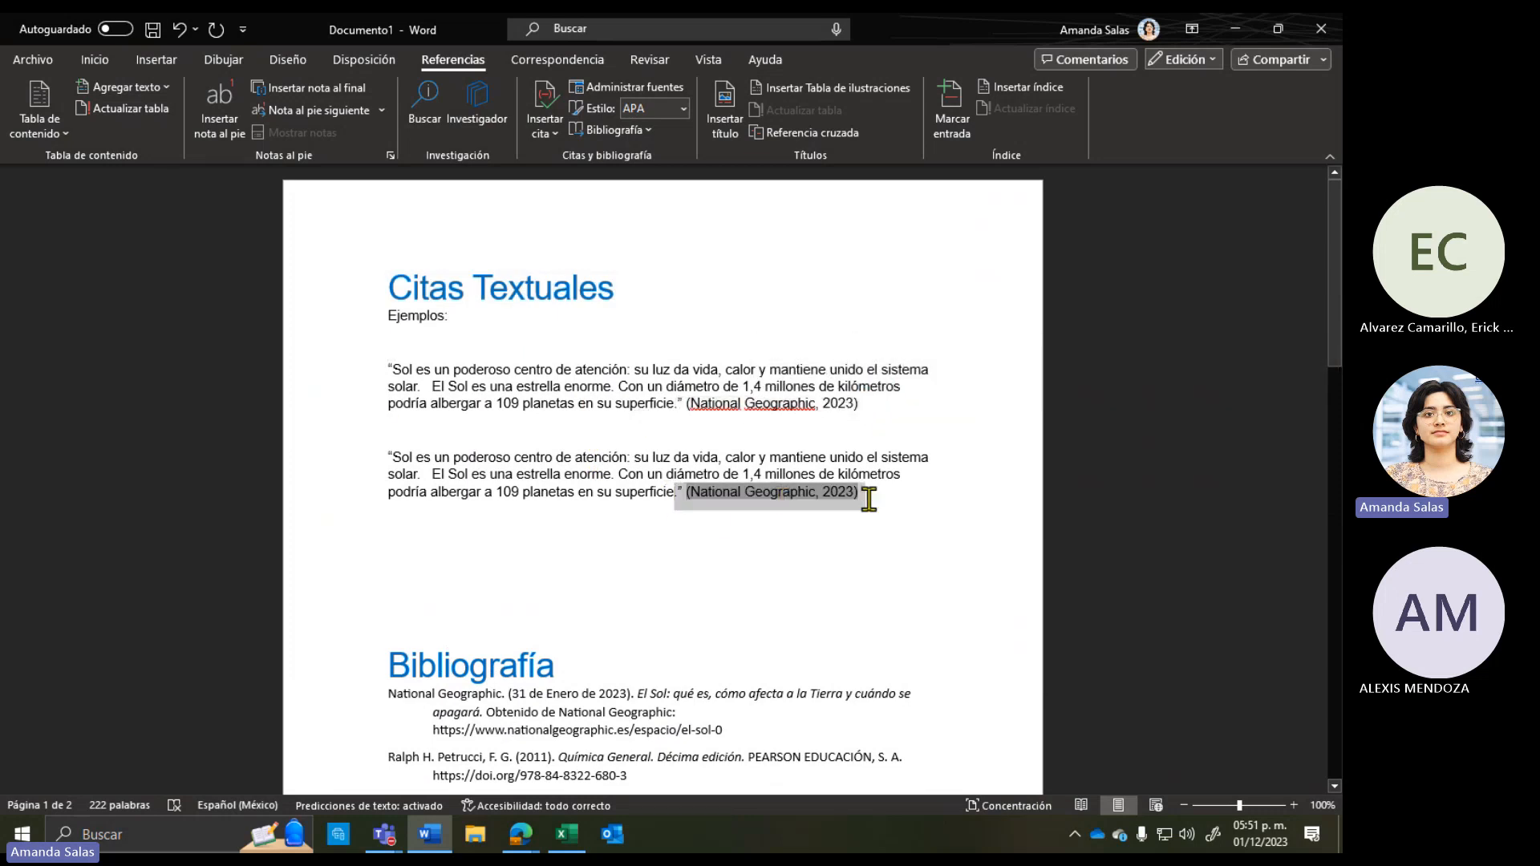
# Step: Open and close the Insertar cita source list, then show the Bibliografía styles gallery
pyautogui.click(542, 132)
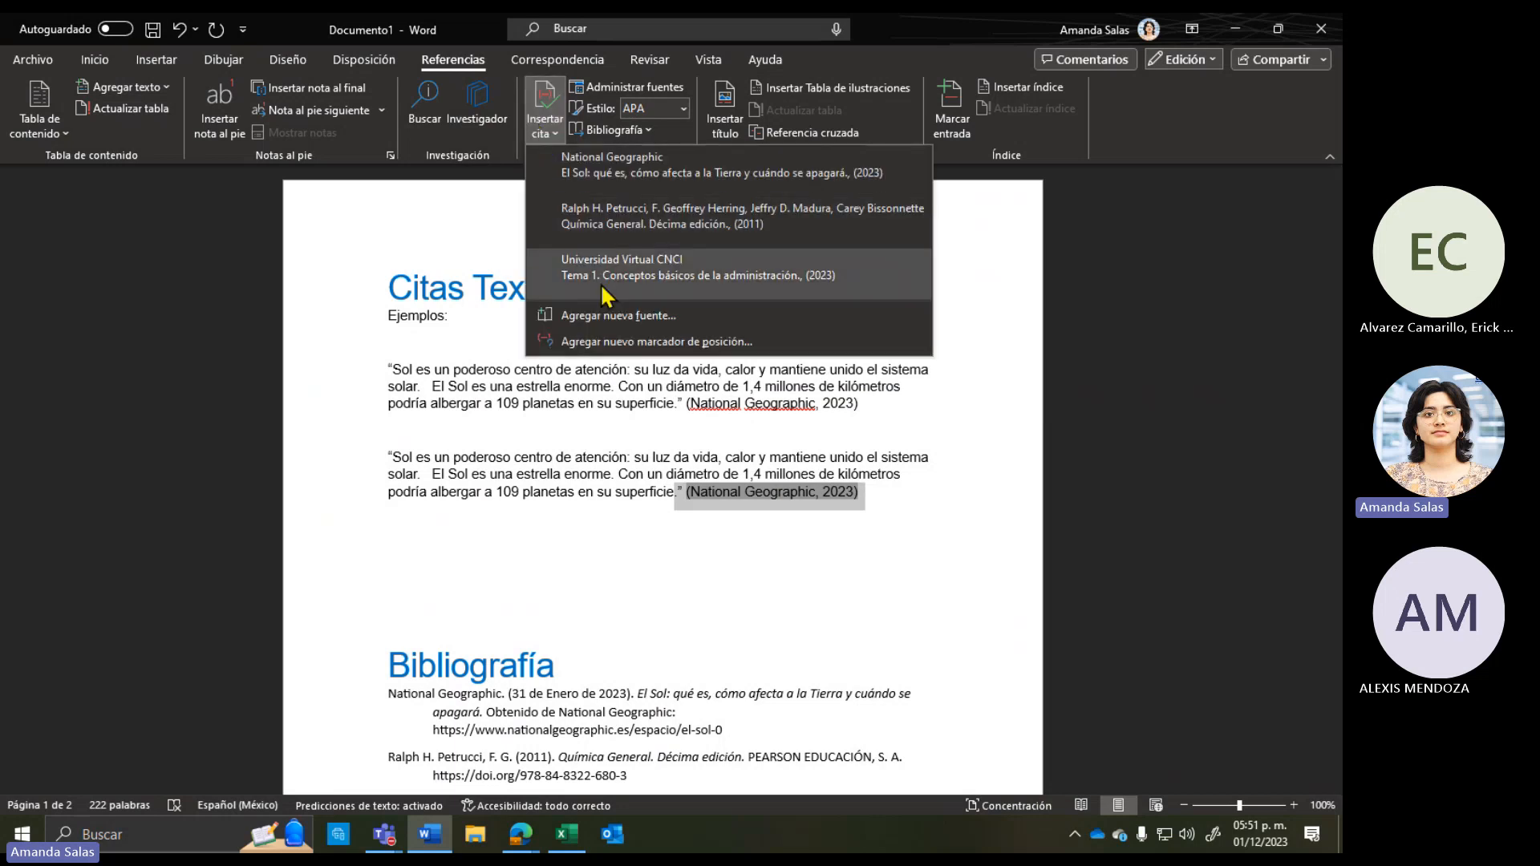
pyautogui.click(523, 578)
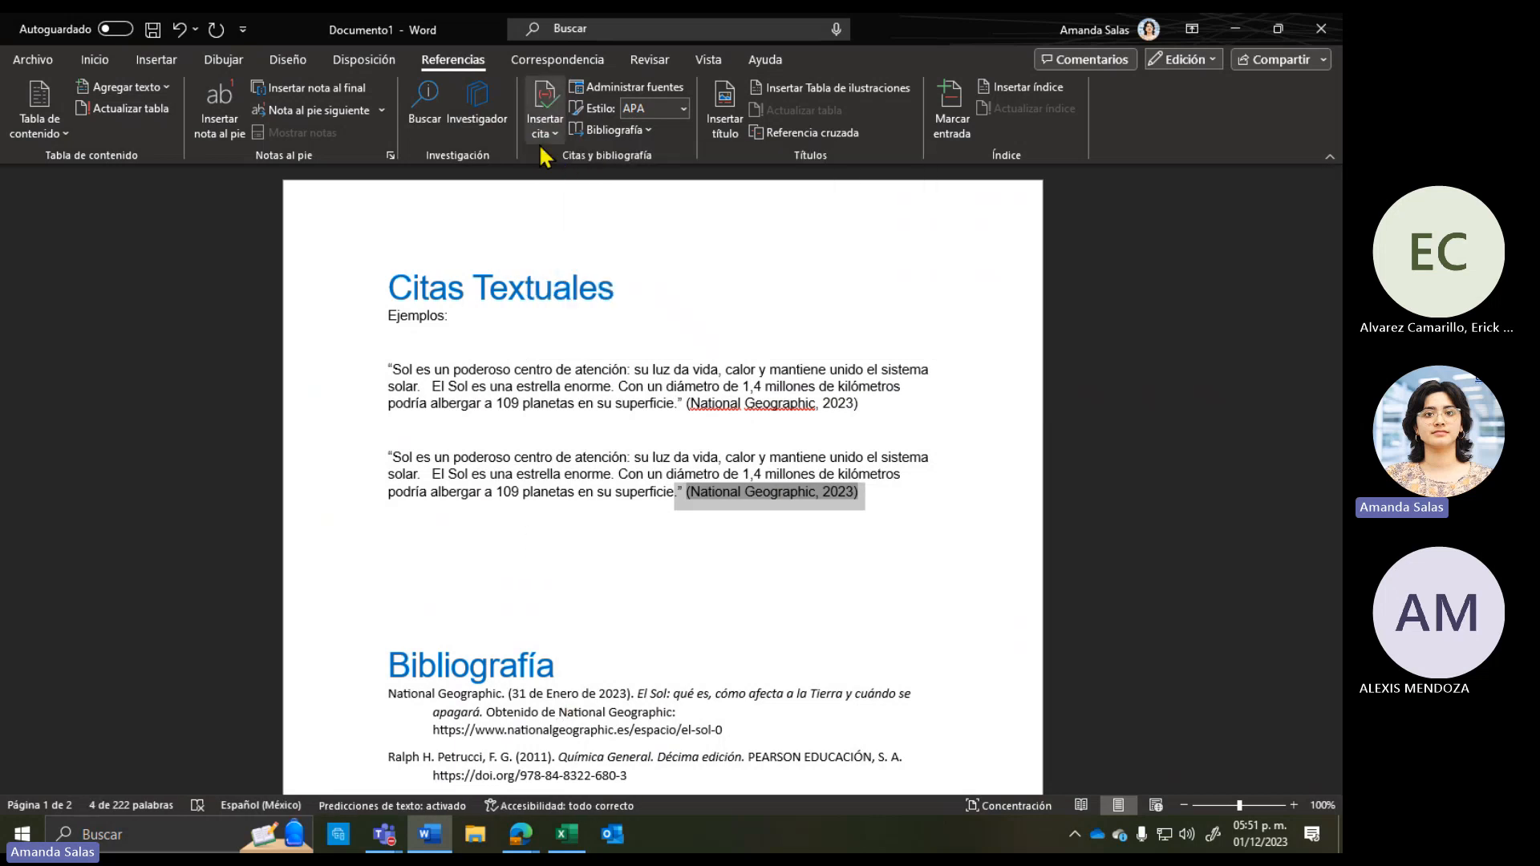
pyautogui.click(542, 133)
pyautogui.click(519, 553)
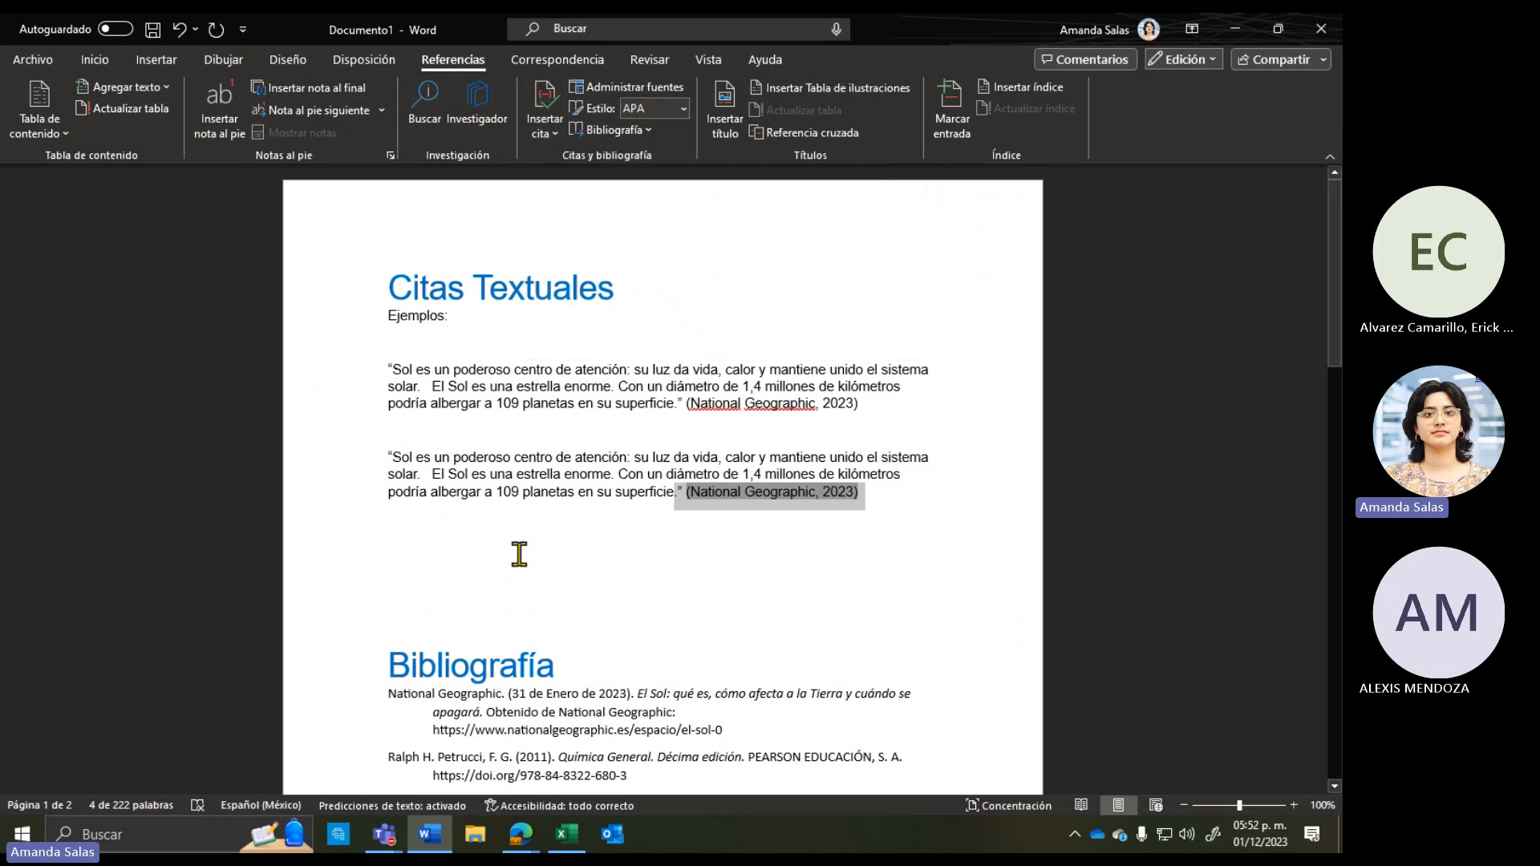
pyautogui.scroll(-3, 519, 554)
pyautogui.click(603, 129)
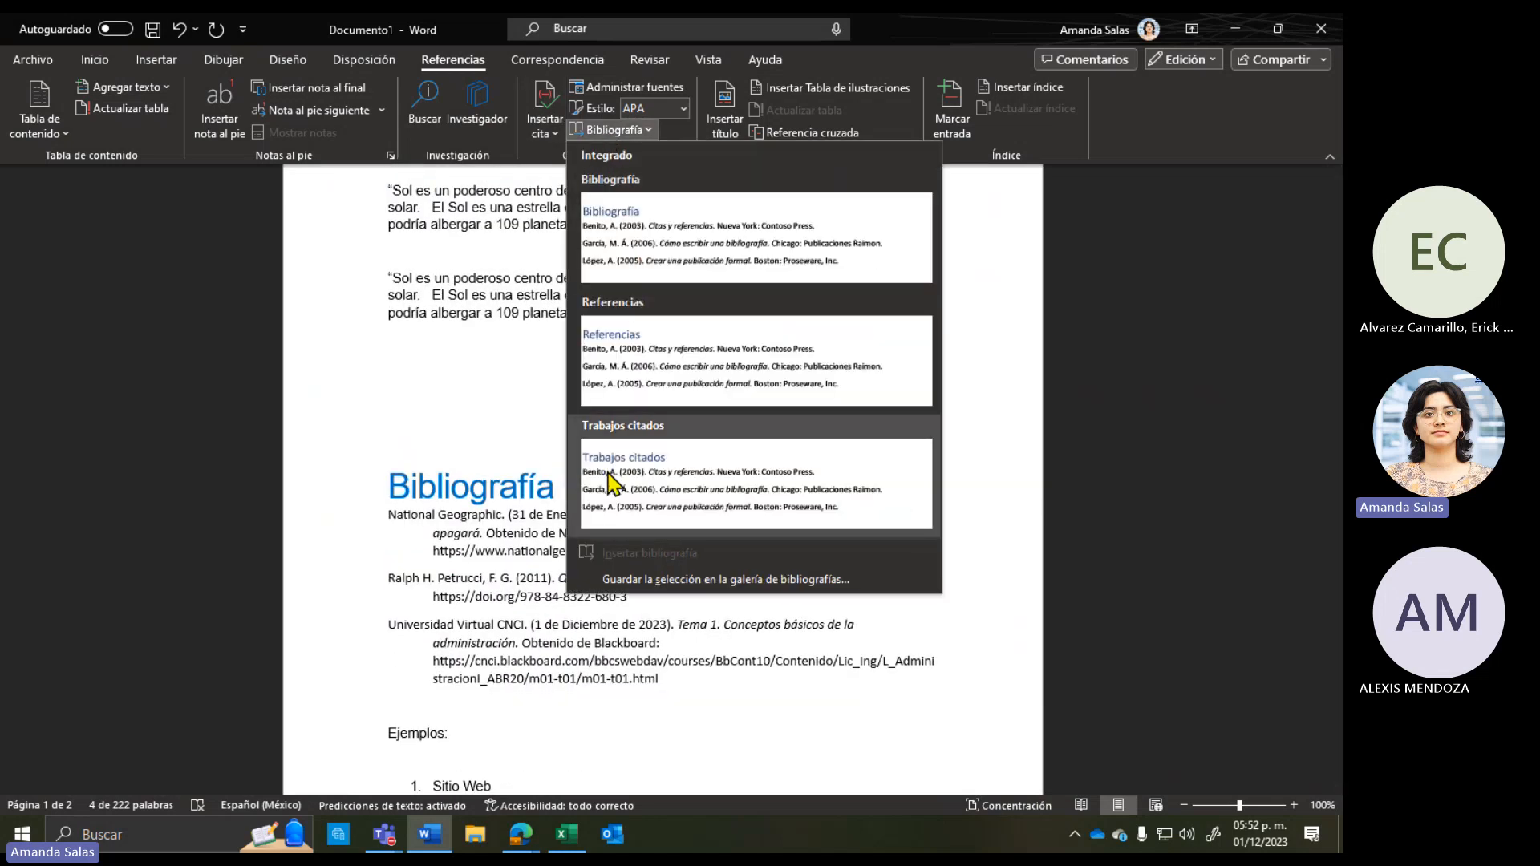
# Step: Close the bibliography styles gallery and check the Sitio Web line below
pyautogui.click(470, 439)
pyautogui.scroll(-4, 794, 554)
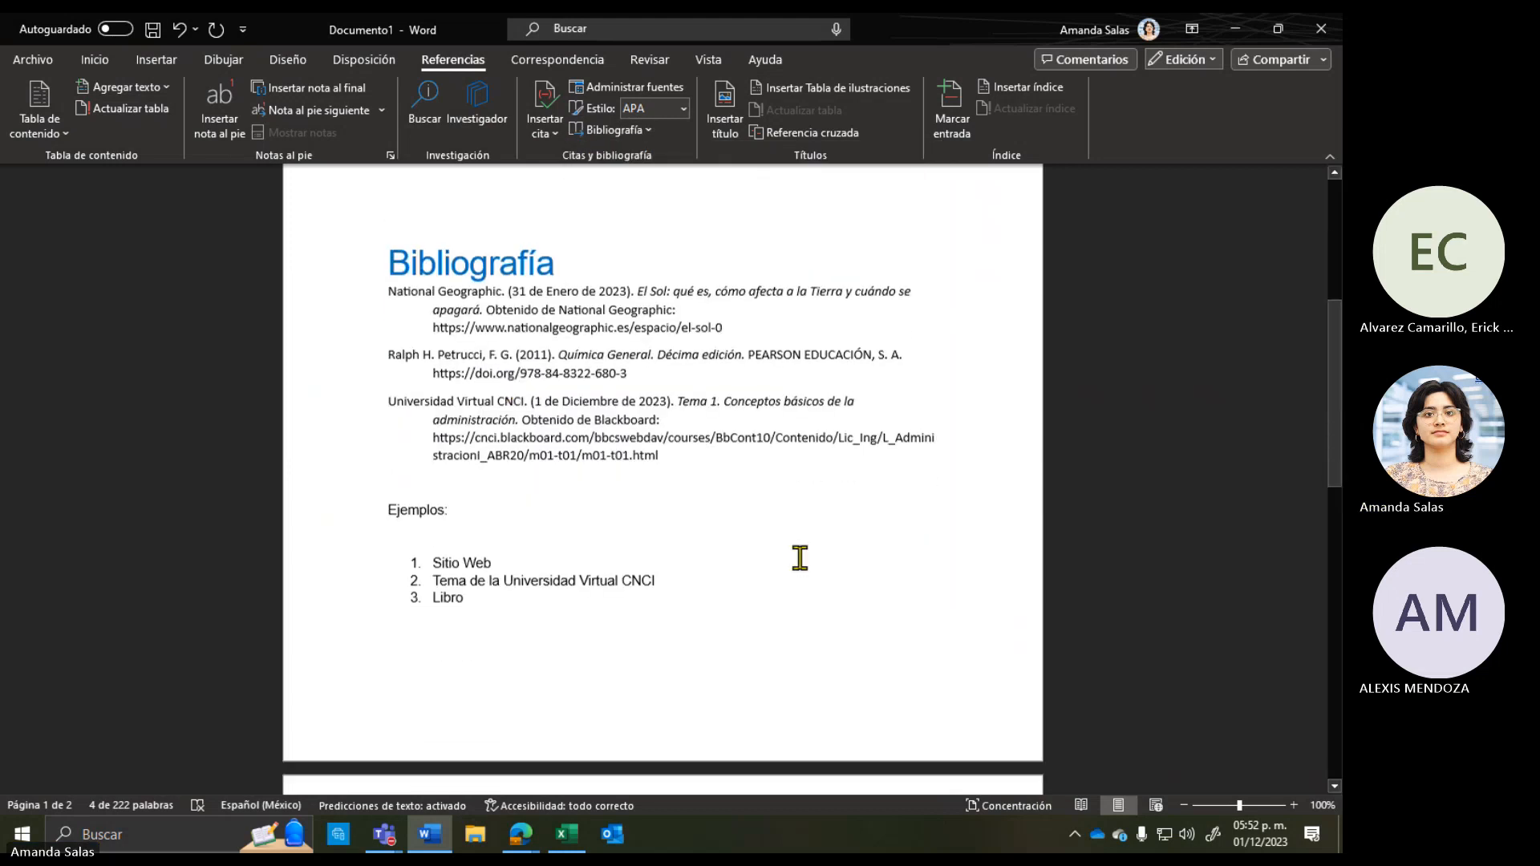
pyautogui.click(800, 557)
pyautogui.scroll(5, 799, 558)
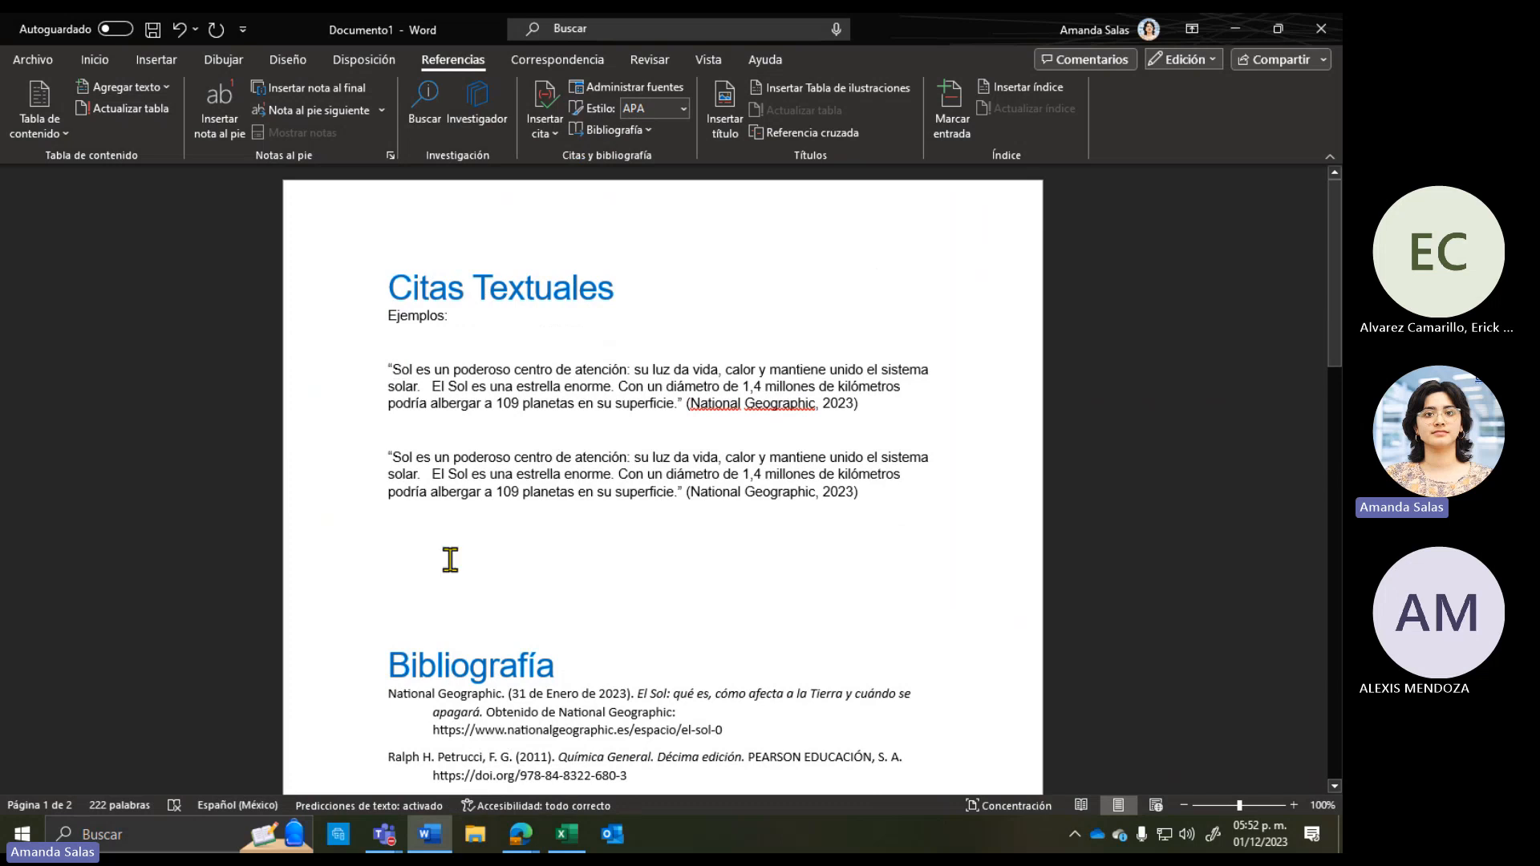
# Step: Delete the extra blank lines above the Bibliografía heading
pyautogui.click(433, 591)
pyautogui.press('BackSpace')
pyautogui.press('BackSpace')
pyautogui.press('BackSpace')
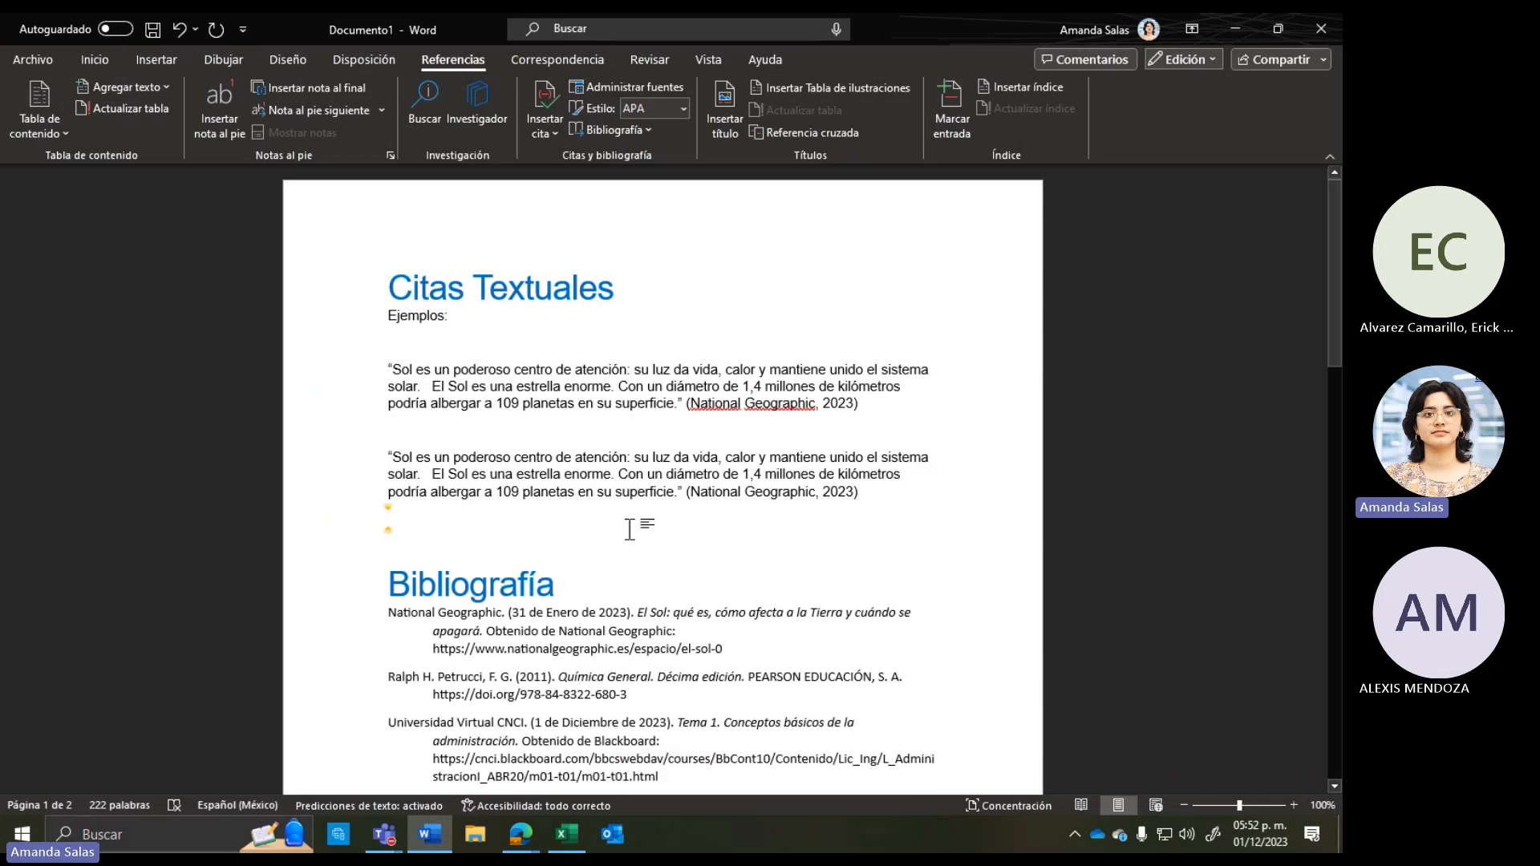
pyautogui.click(491, 548)
pyautogui.scroll(-1, 491, 548)
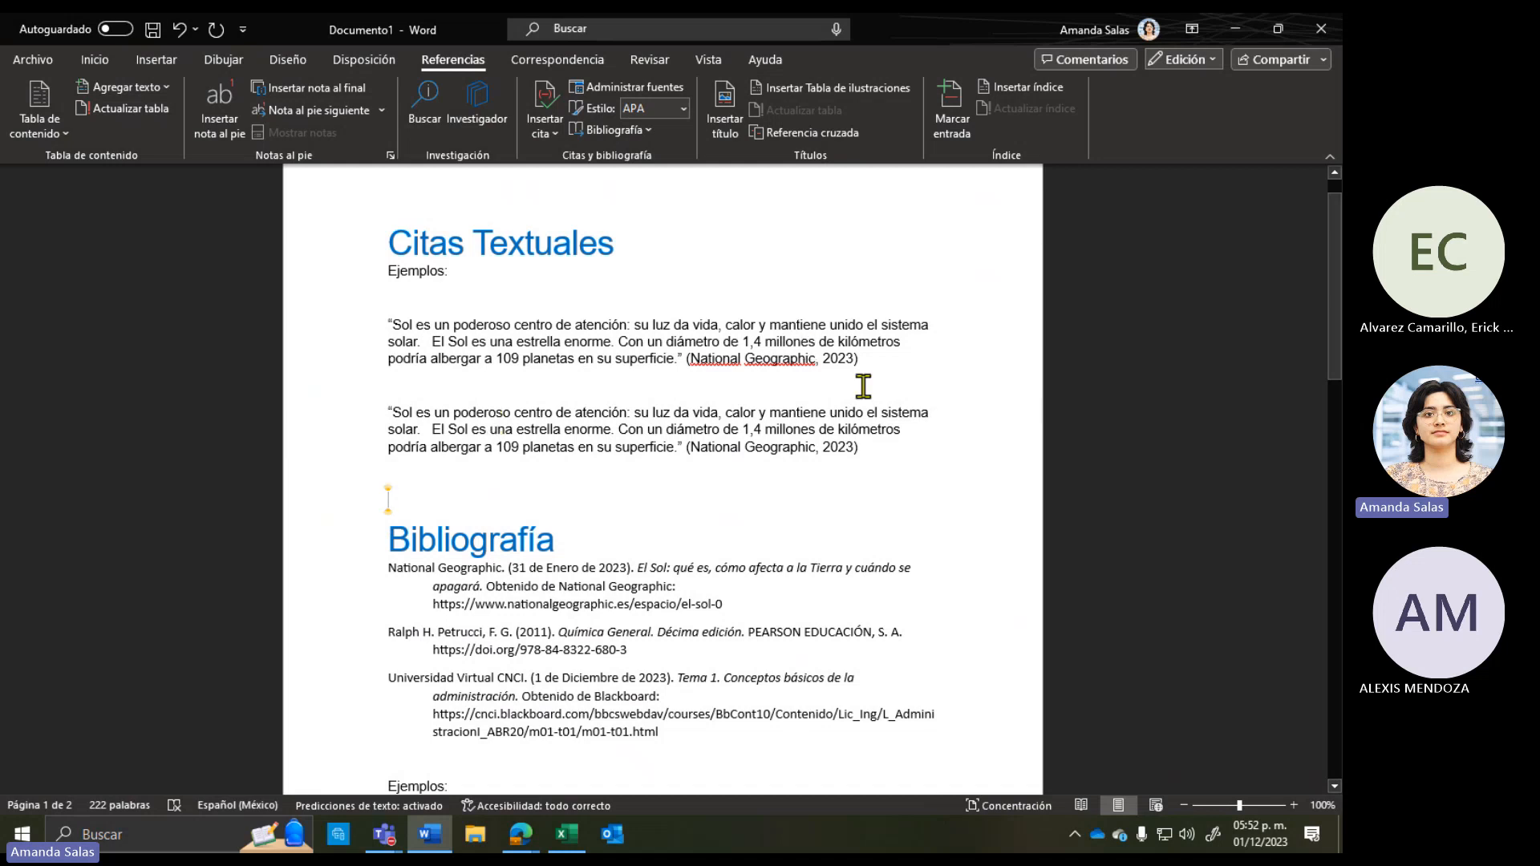
pyautogui.scroll(-6, 862, 386)
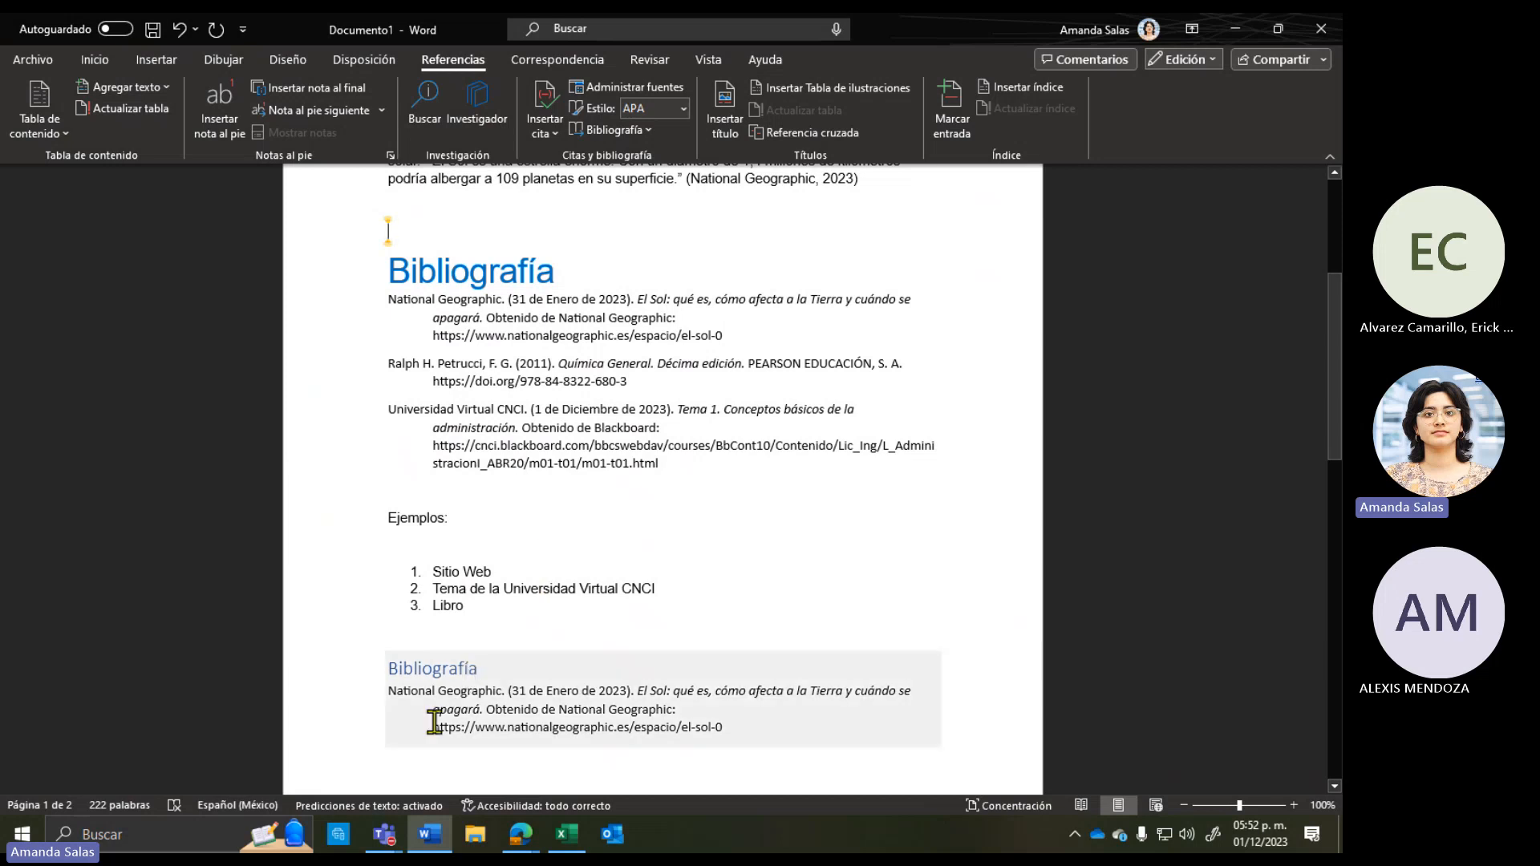
# Step: Switch to the Teams meeting and choose Dejar de compartir to end screen sharing
pyautogui.moveTo(389, 832)
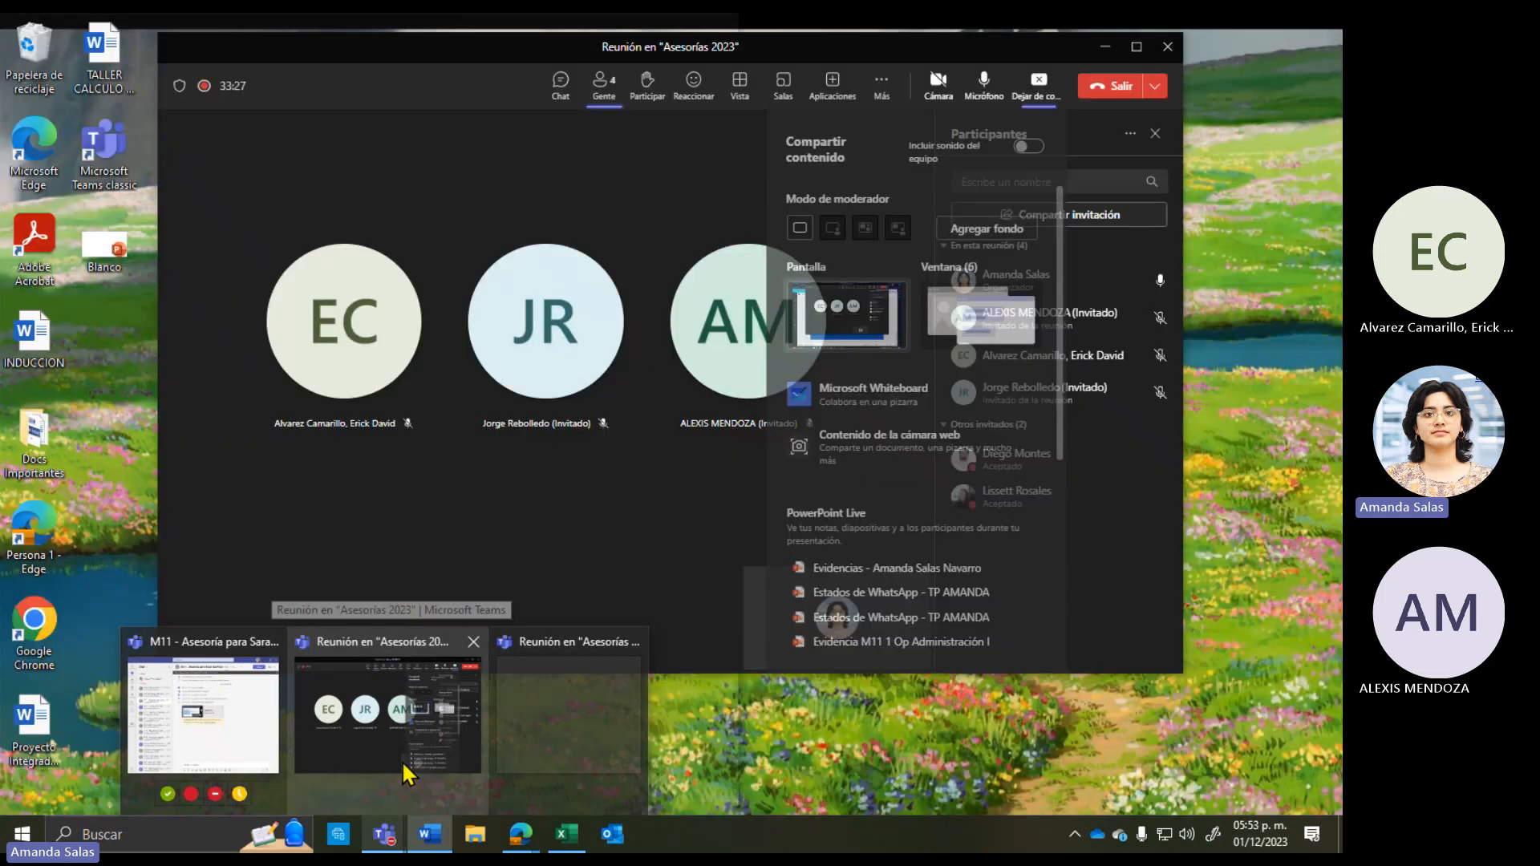
pyautogui.click(402, 760)
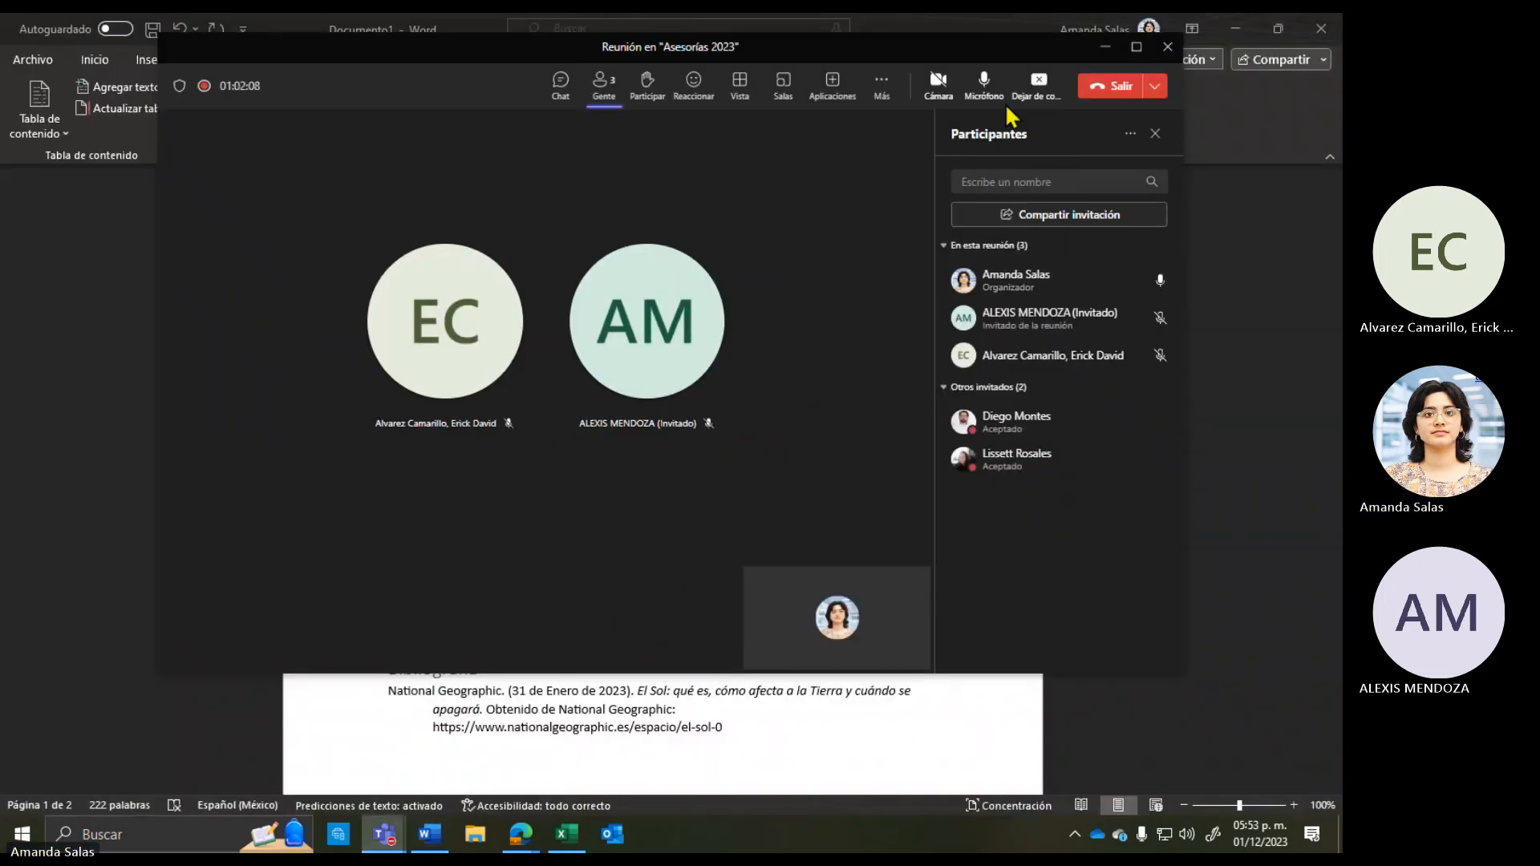
pyautogui.click(1025, 104)
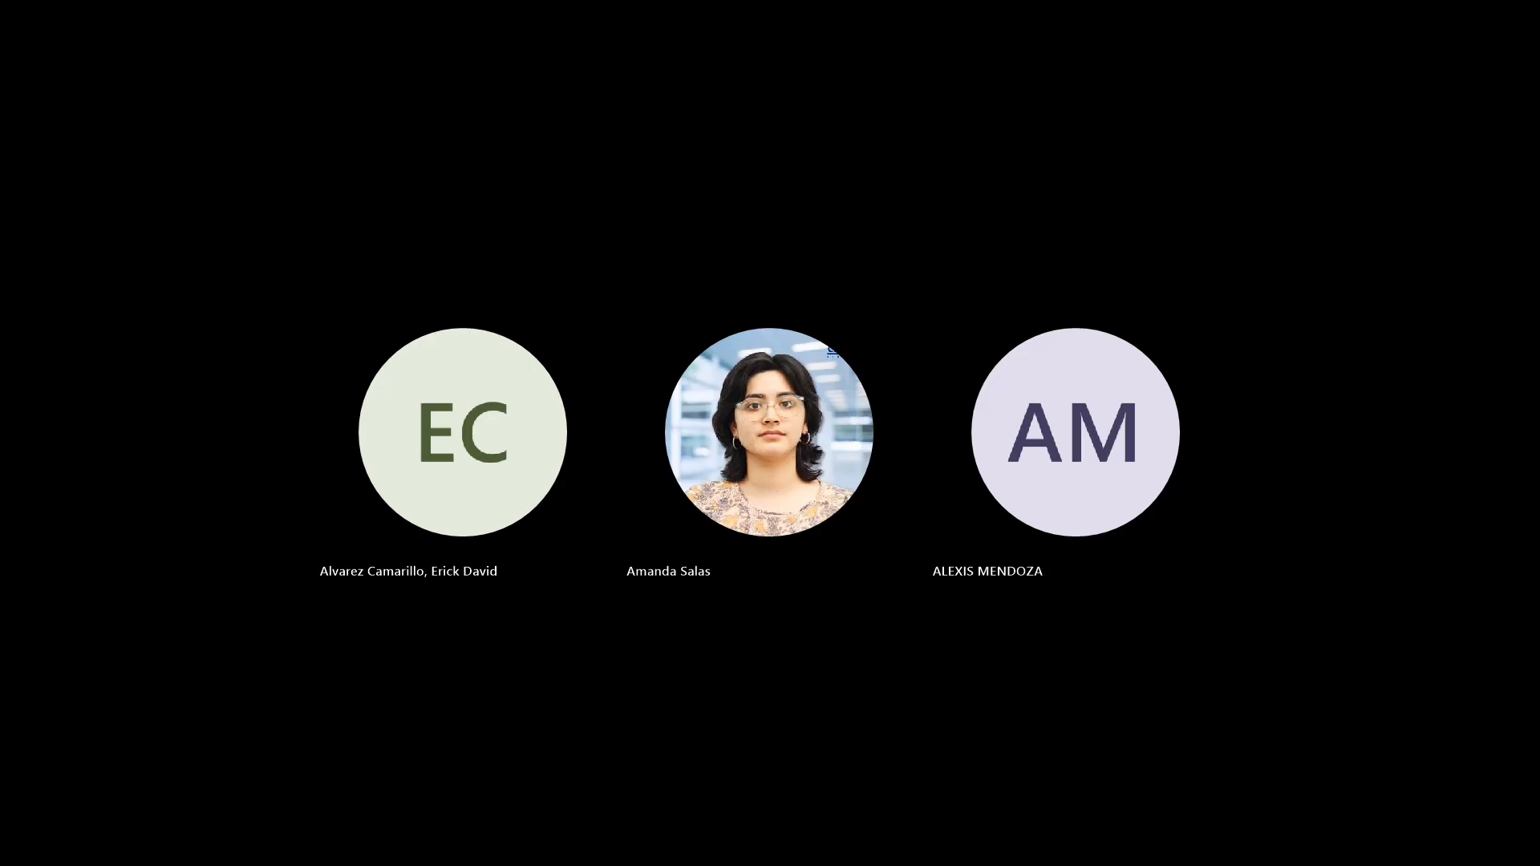